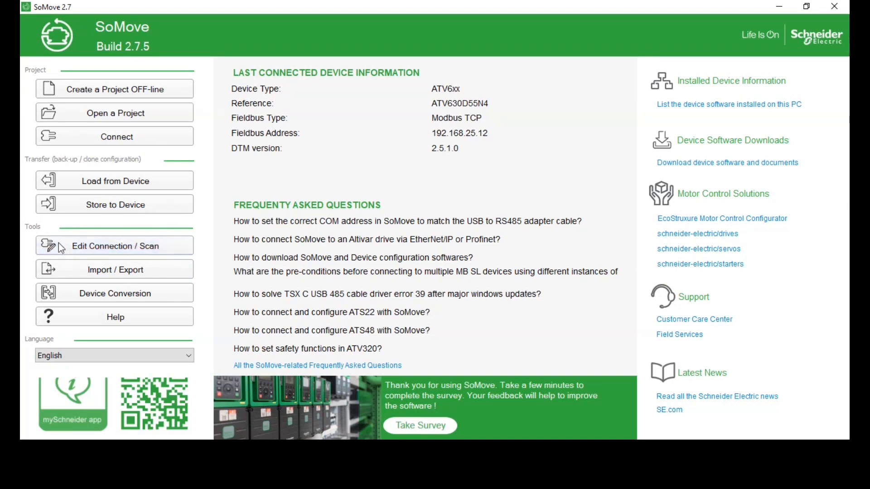
Open the online help and read the Start Page topic's descriptions of the project, transfer and tool functions.
left_click(179, 252)
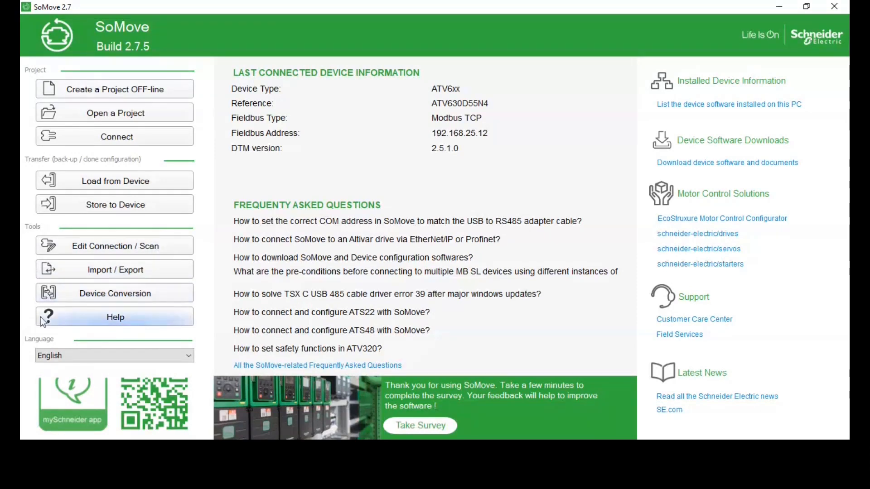
left_click(125, 316)
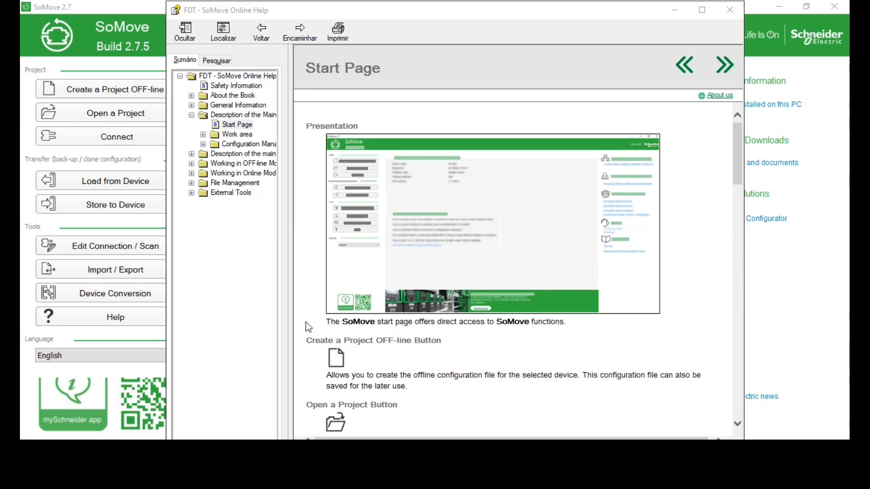
left_click(218, 411)
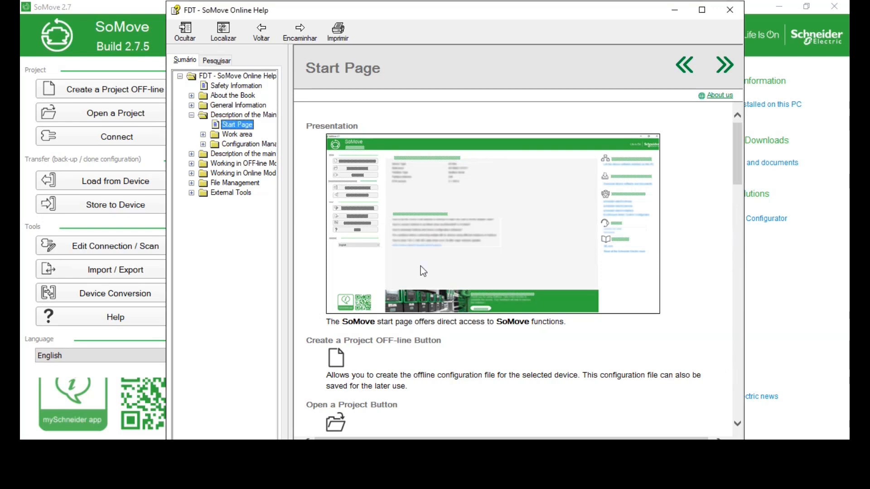
left_click(191, 116)
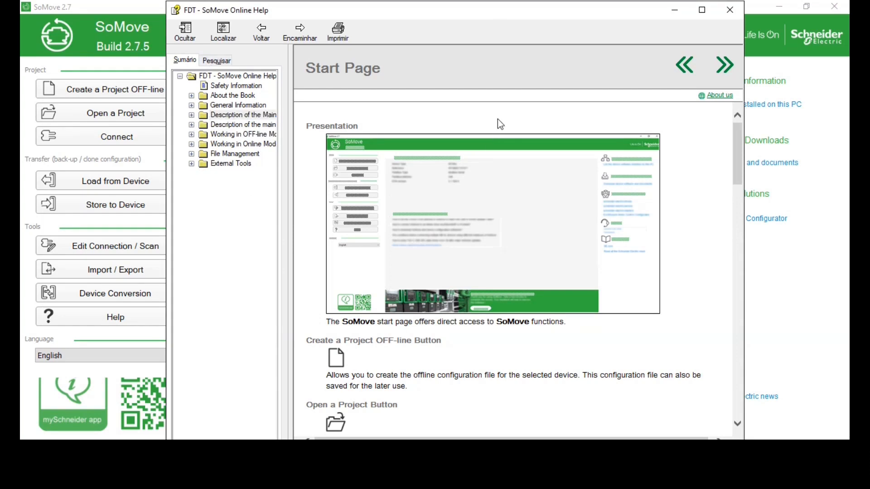
left_click(218, 61)
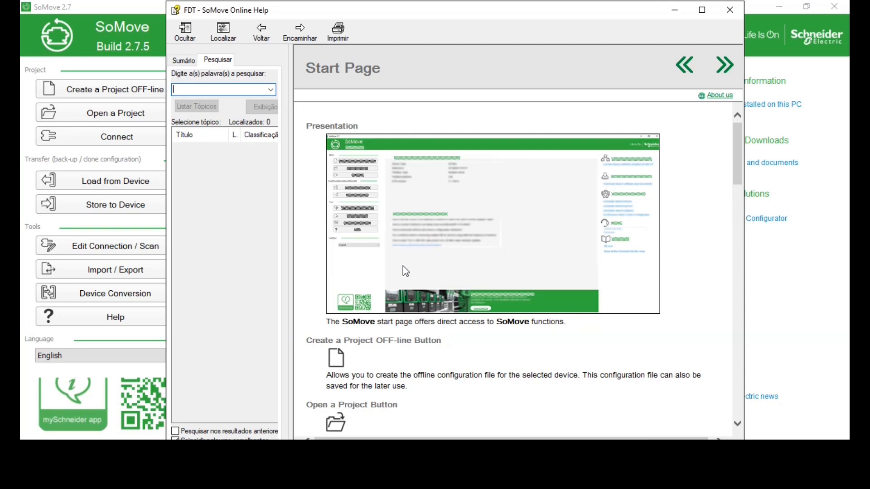
scroll(388, 260, "down", 4)
scroll(387, 254, "down", 3)
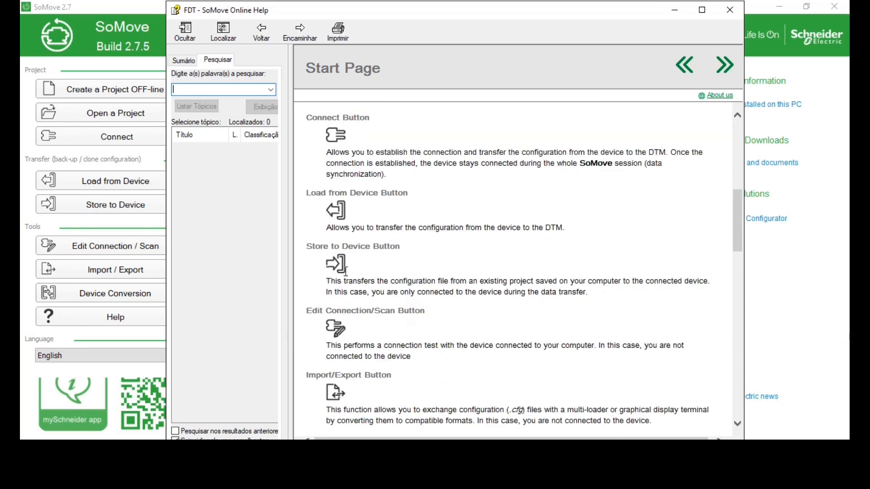
scroll(386, 254, "up", 6)
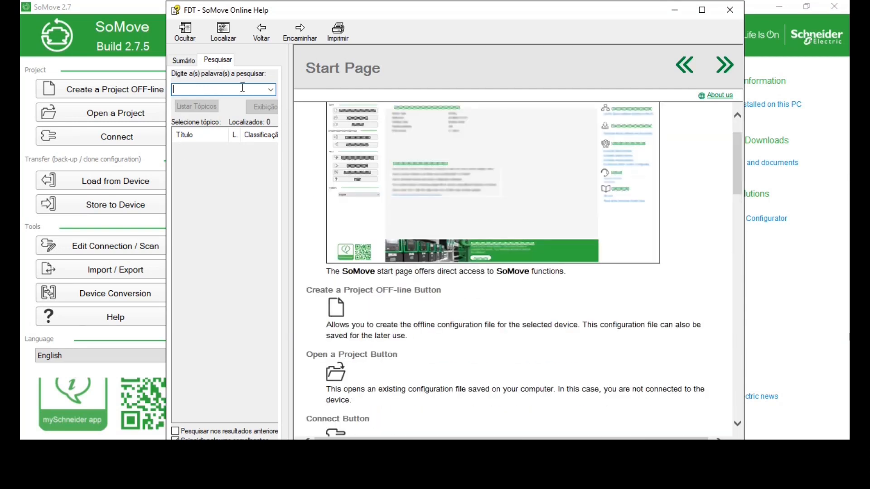
Search the help for atv320, read the Converting Device Configuration topic through to its final instruction, and close the help.
type("atv320")
key("Return")
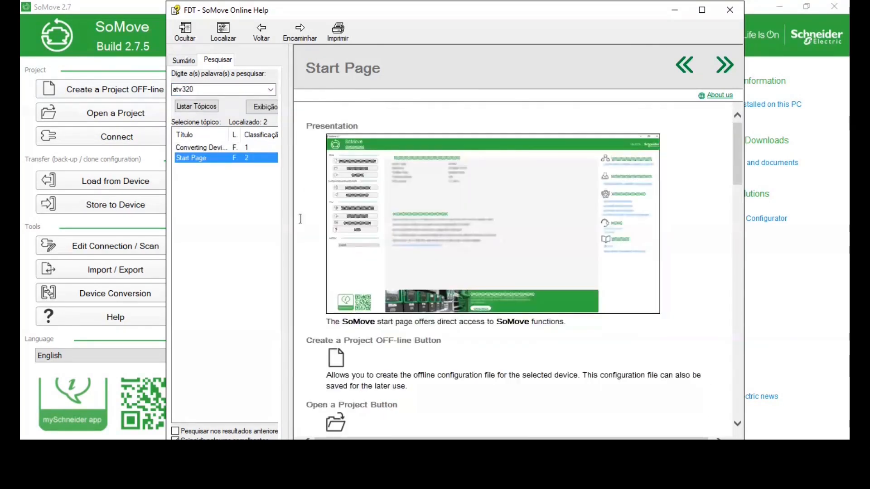
double_click(199, 148)
scroll(453, 226, "down", 10)
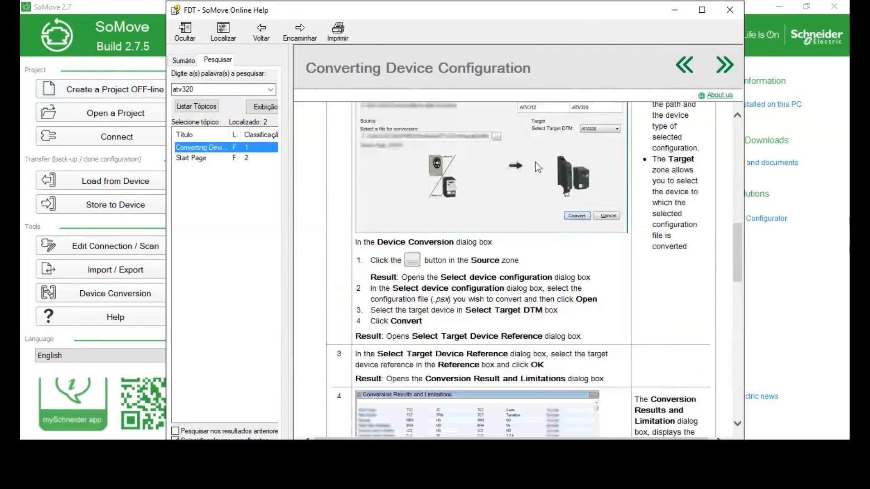
scroll(502, 156, "down", 15)
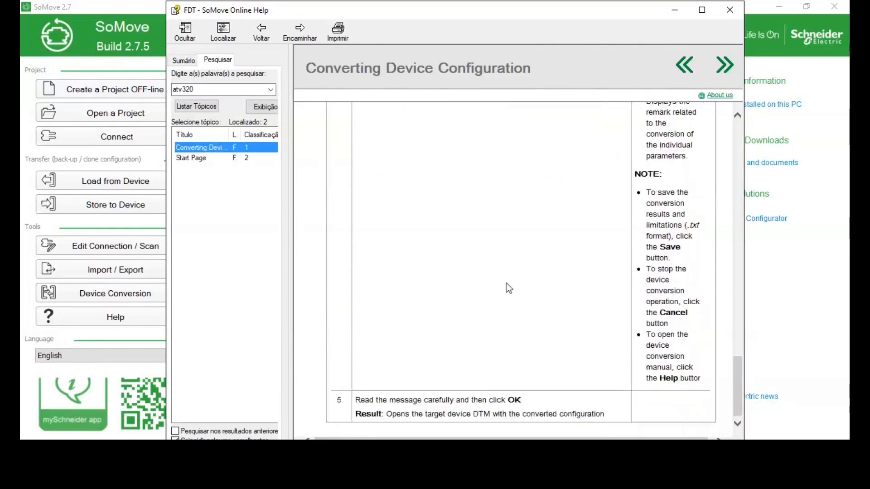
left_click(397, 113)
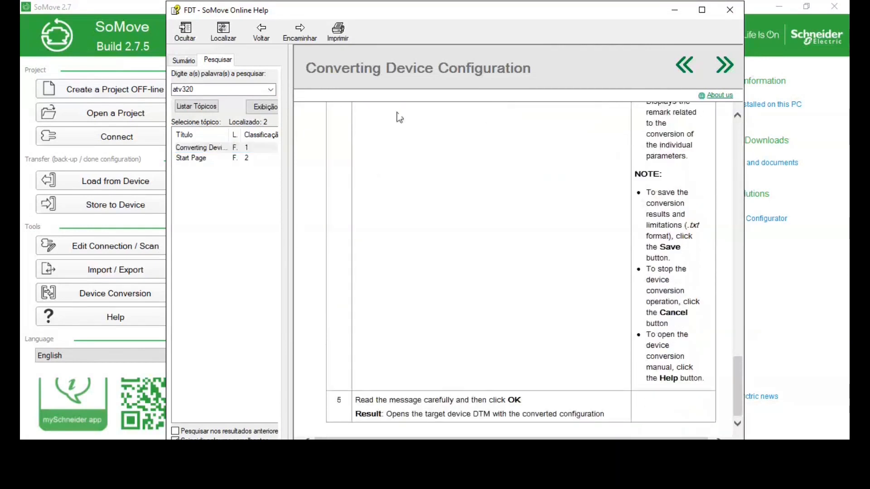
left_click(729, 10)
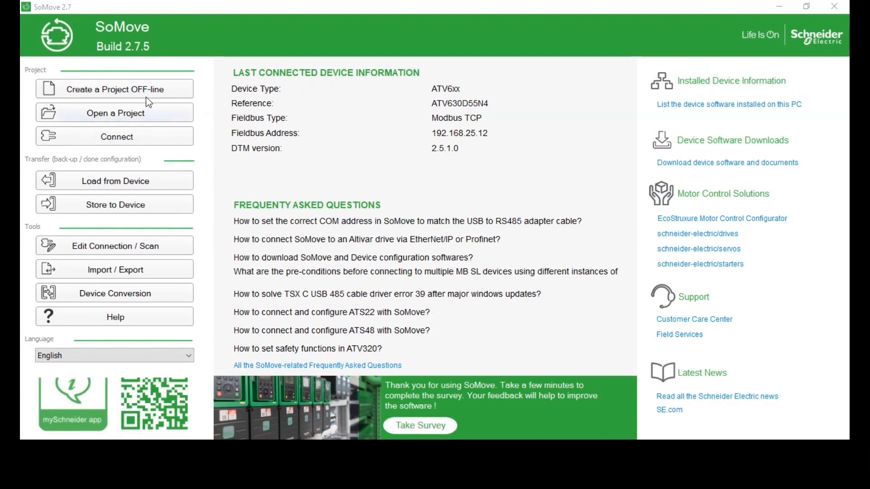
Start an offline project for an ATV6xx device with Modbus Serial communication.
left_click(181, 91)
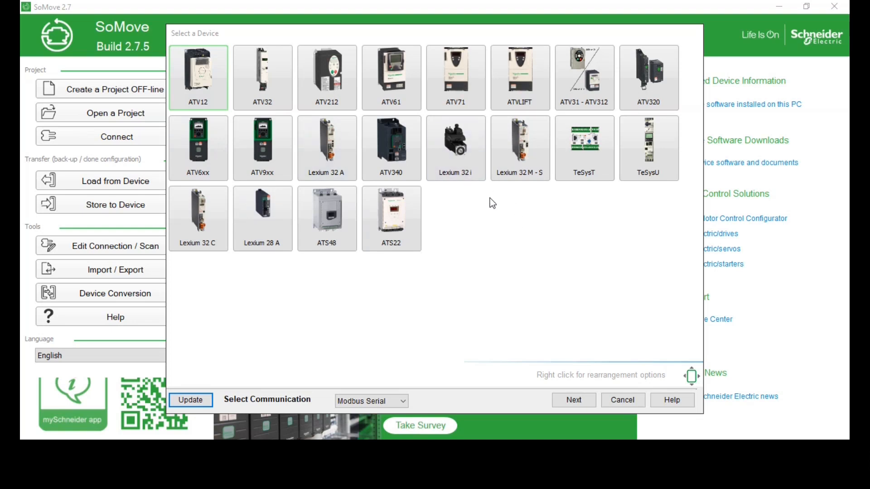
left_click(212, 153)
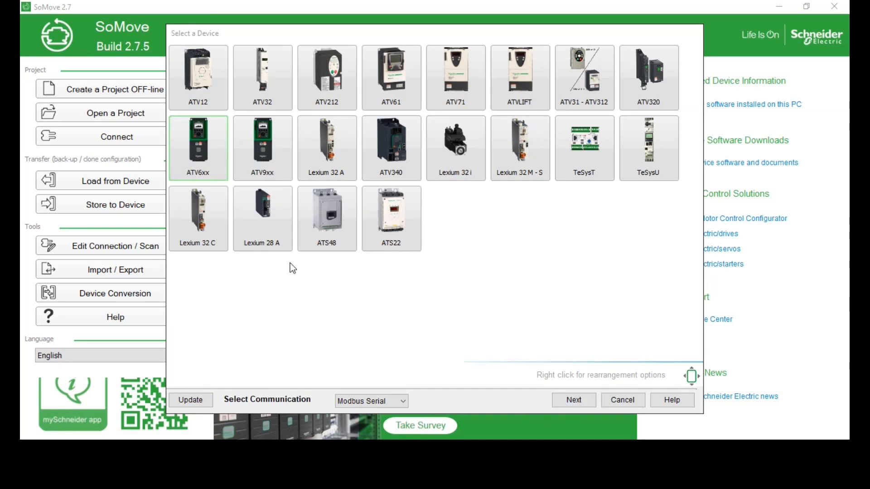
left_click(194, 152)
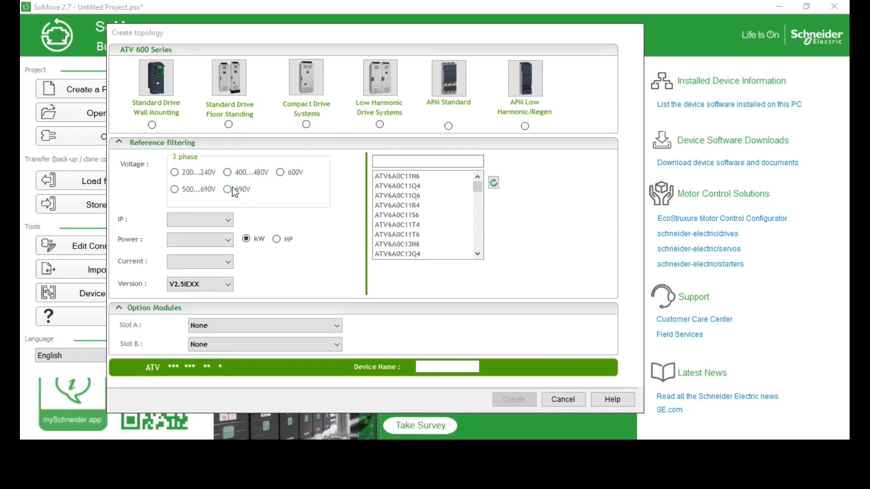
left_click(428, 195)
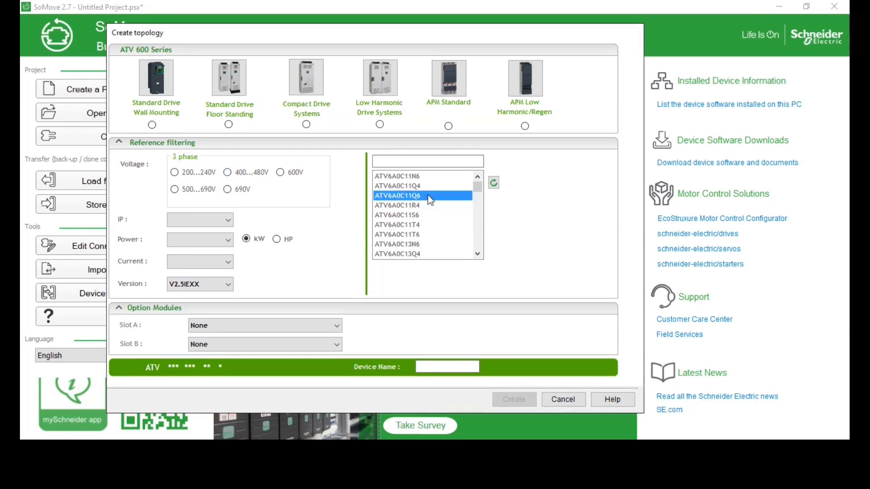
double_click(419, 156)
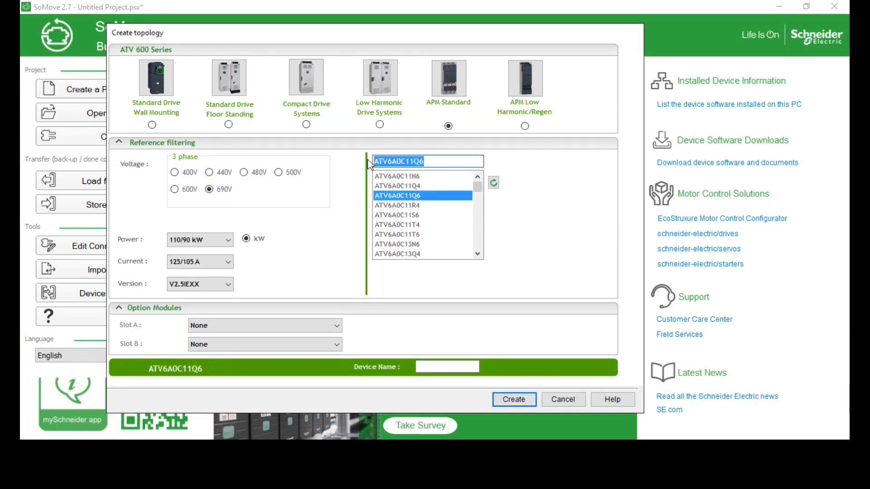
key("BackSpace")
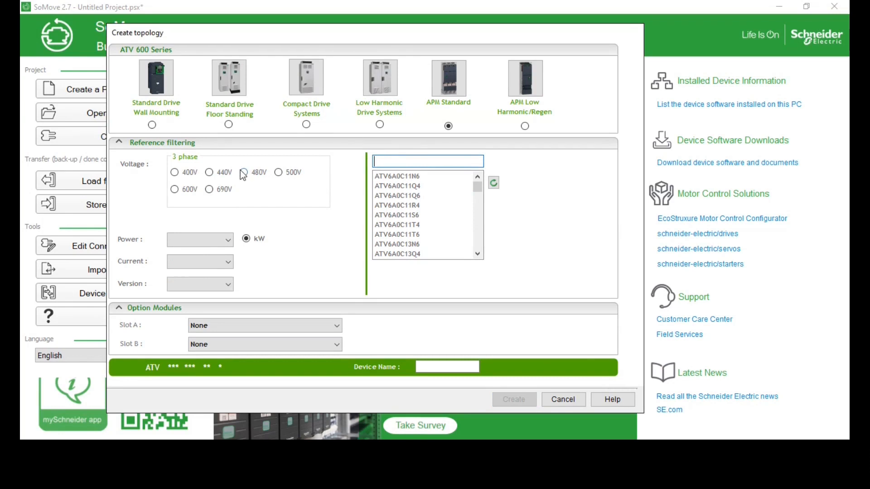
Filter the APM Standard drive references by 400V supply and 110(90)kW power.
left_click(192, 176)
left_click(228, 239)
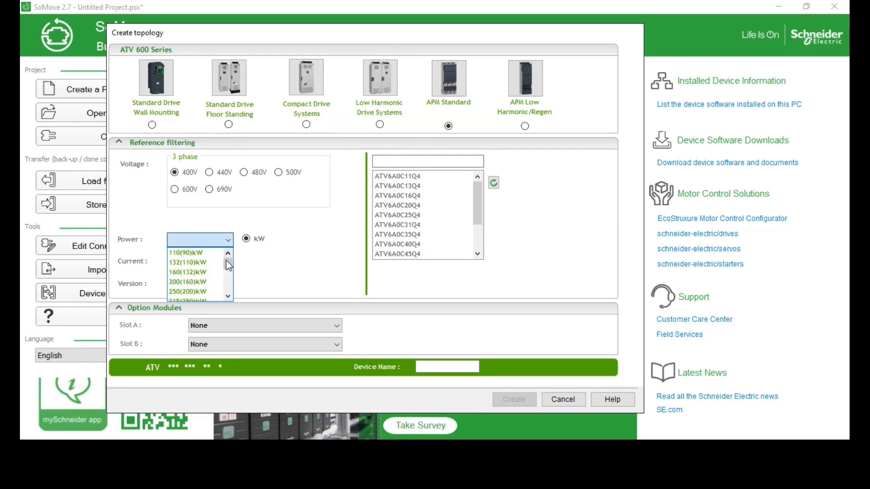
mouse_move(227, 260)
left_mouse_down()
mouse_move(227, 295)
mouse_move(227, 259)
left_mouse_up()
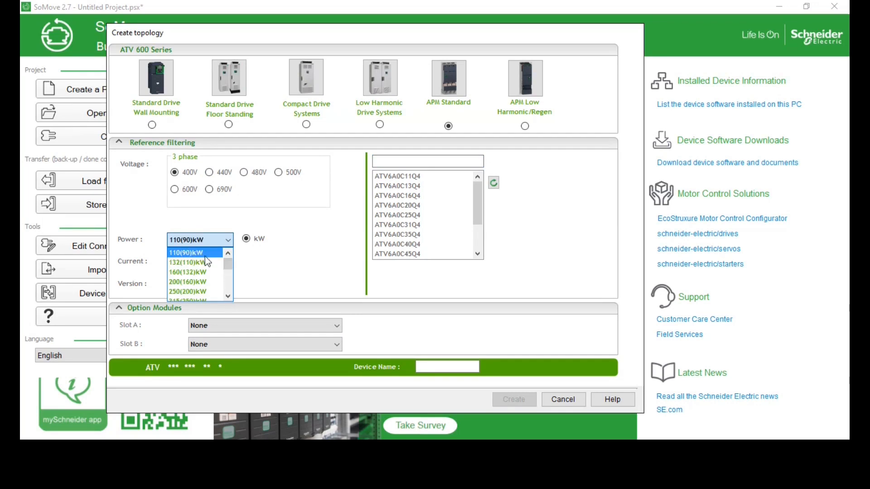
left_click(203, 253)
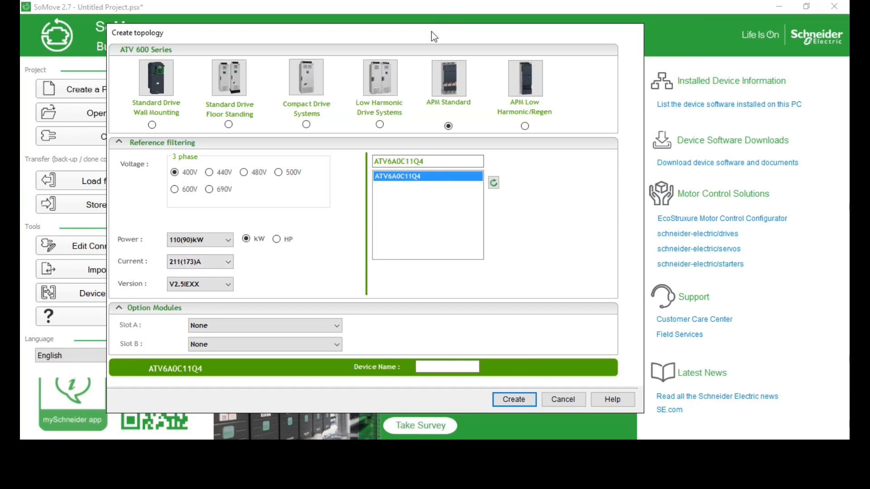
Configure a Standard Drive Wall Mounting with 380...480V supply and 0.75kW power, choosing reference ATV650U07N4.
left_click_drag(434, 37, 485, 28)
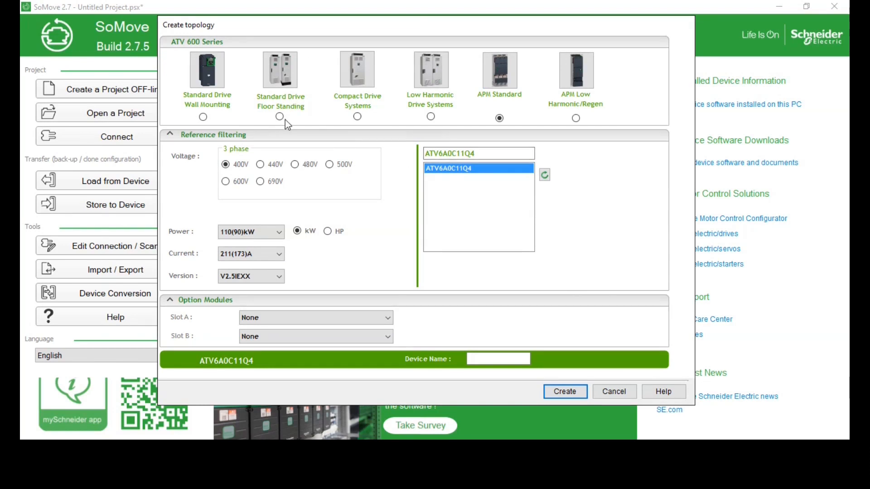
left_click(203, 118)
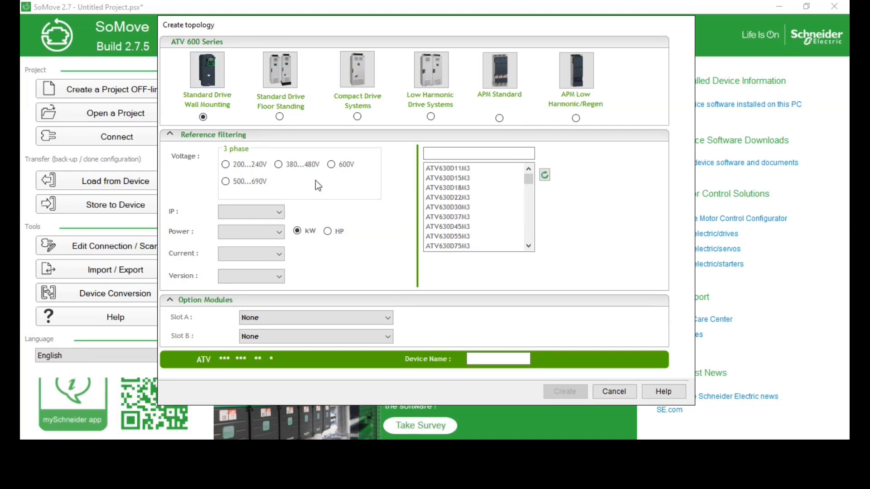
left_click(279, 164)
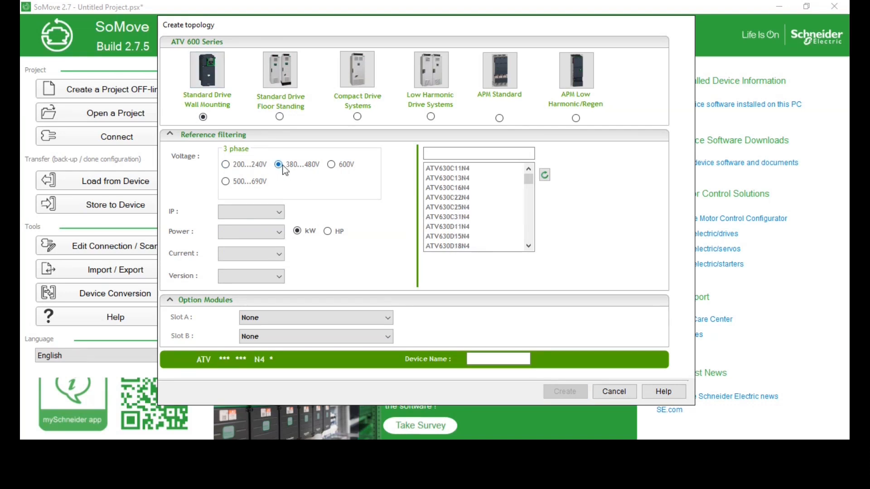
left_click(262, 211)
left_click(265, 213)
left_click(261, 233)
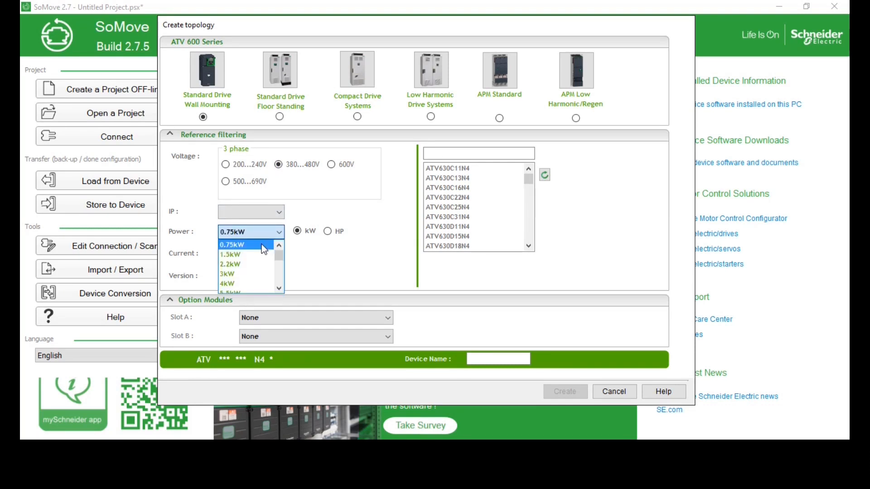
left_click(245, 245)
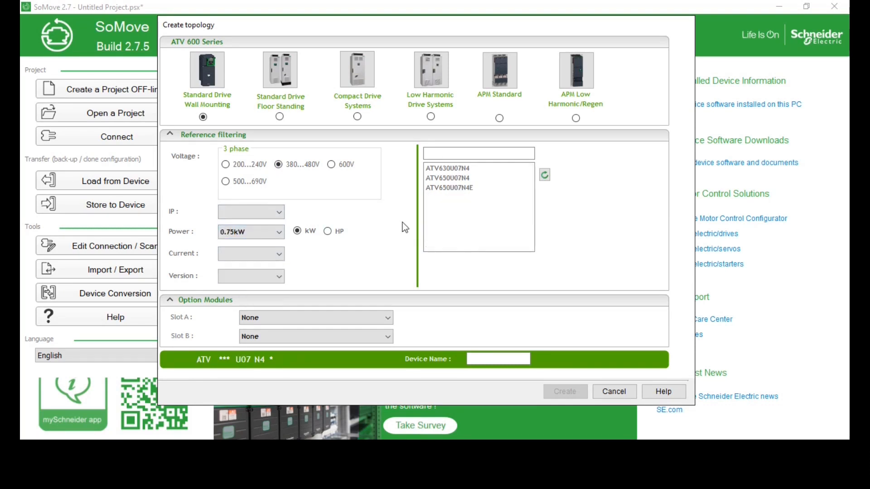
left_click(464, 178)
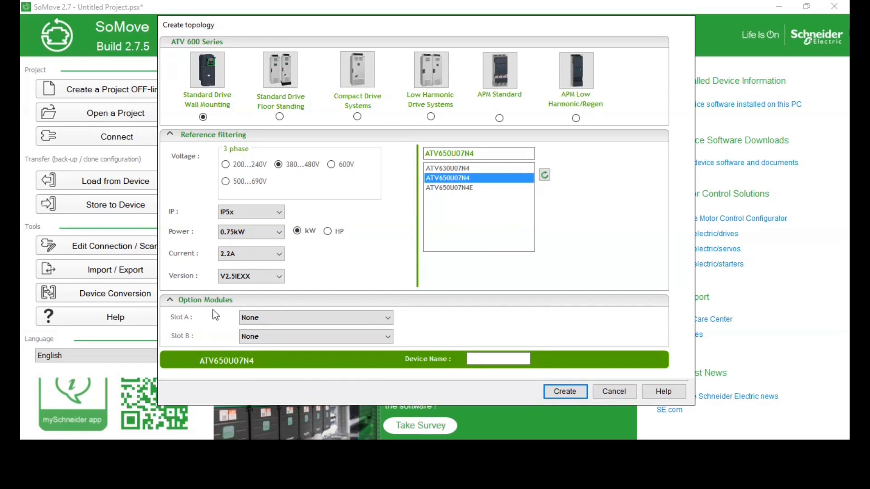
Assign the Digital and analogic I/O Module to option Slot A and the Output relay module to Slot B.
left_click(264, 320)
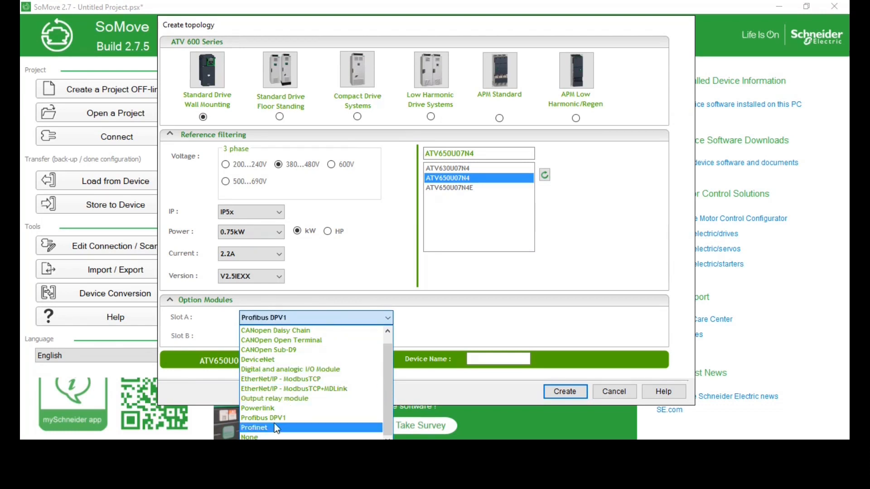
left_click(333, 372)
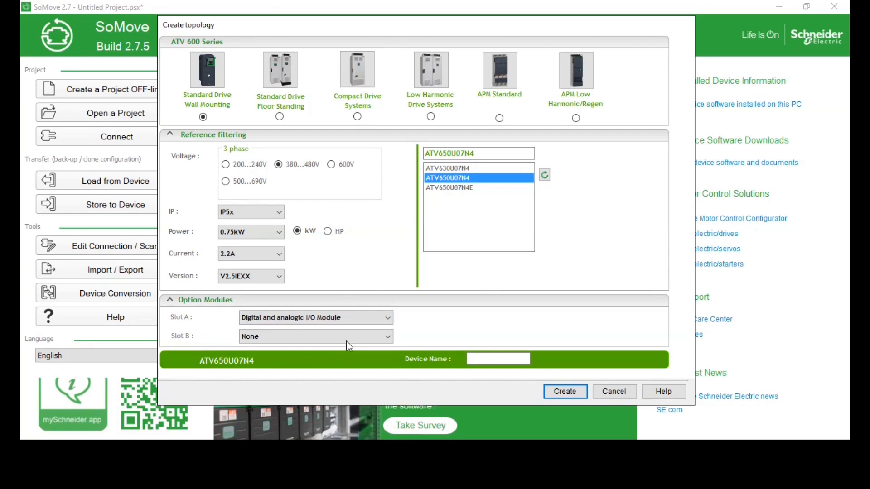
left_click(344, 339)
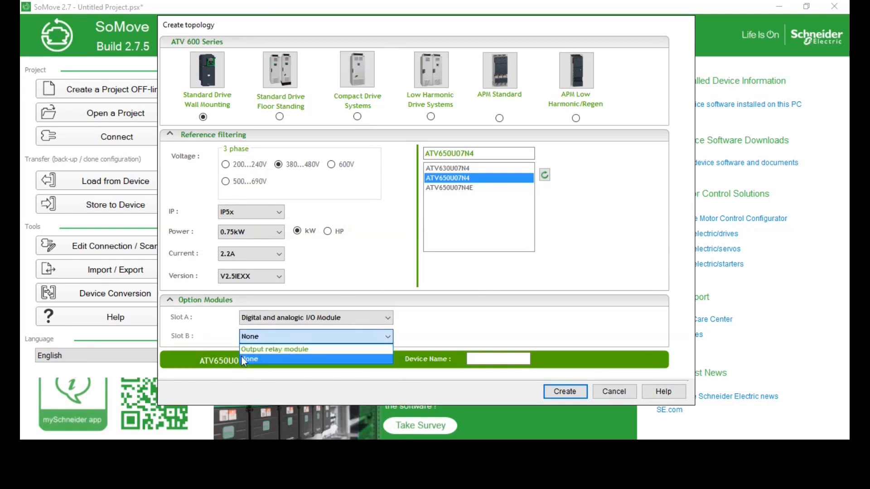
left_click(296, 353)
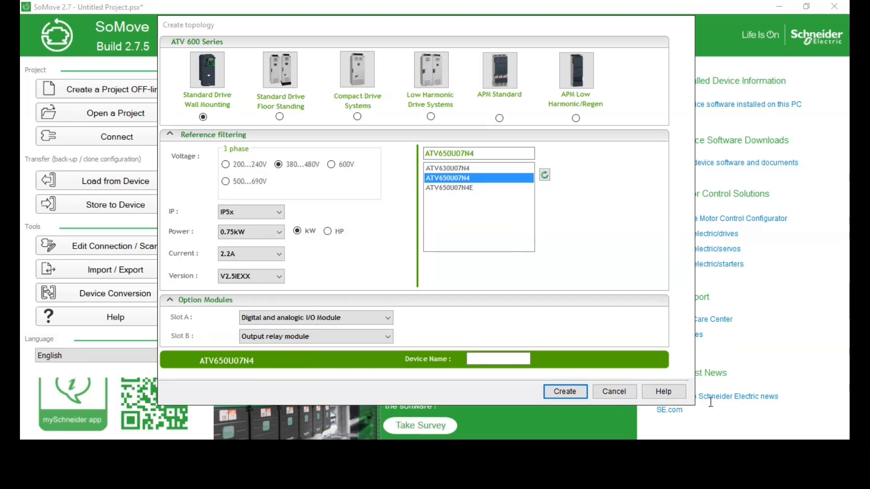
Name the device Treinamento.
left_click(405, 270)
left_click(489, 360)
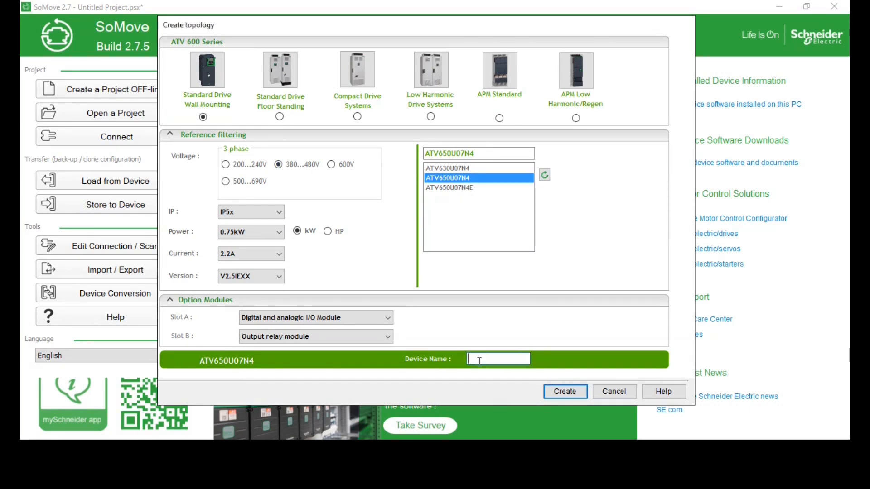
type("Treinamento")
left_click_drag(515, 359, 468, 359)
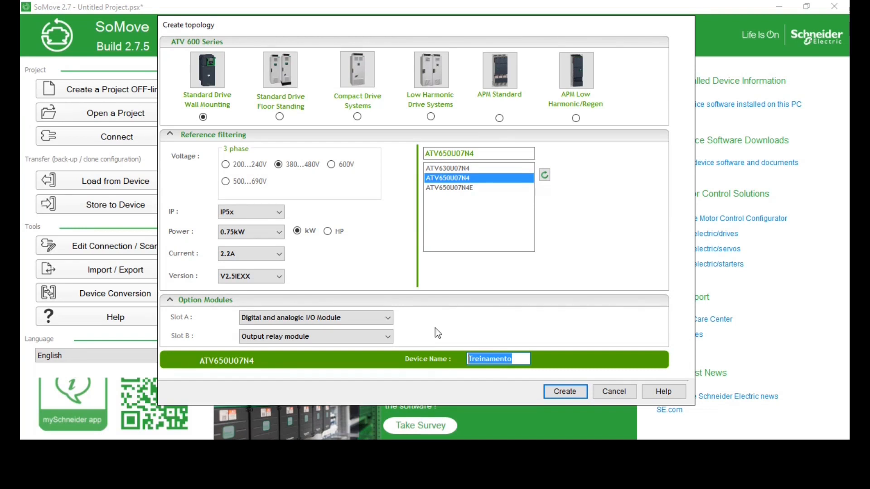
left_click(521, 359)
left_click_drag(519, 358, 433, 360)
Change the option module in Slot A to EtherNet/IP - ModbusTCP.
scroll(252, 313, "down", 1)
scroll(251, 312, "up", 1)
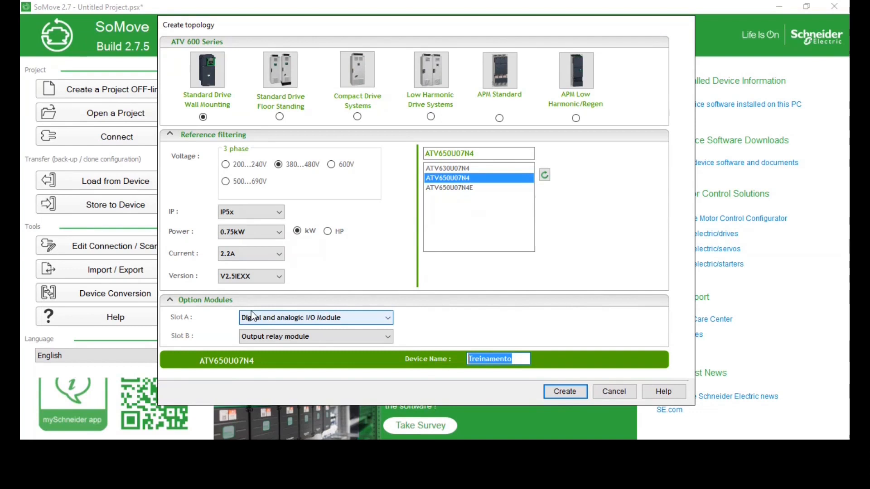
left_click(294, 320)
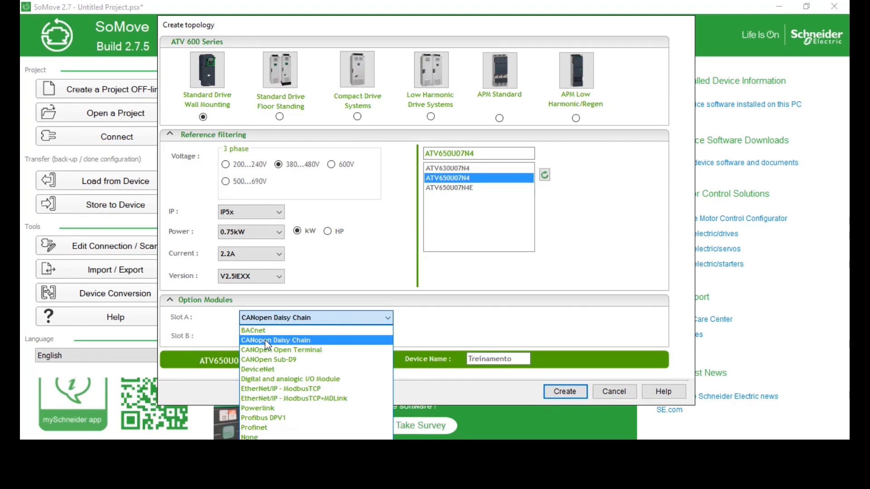
left_click(281, 388)
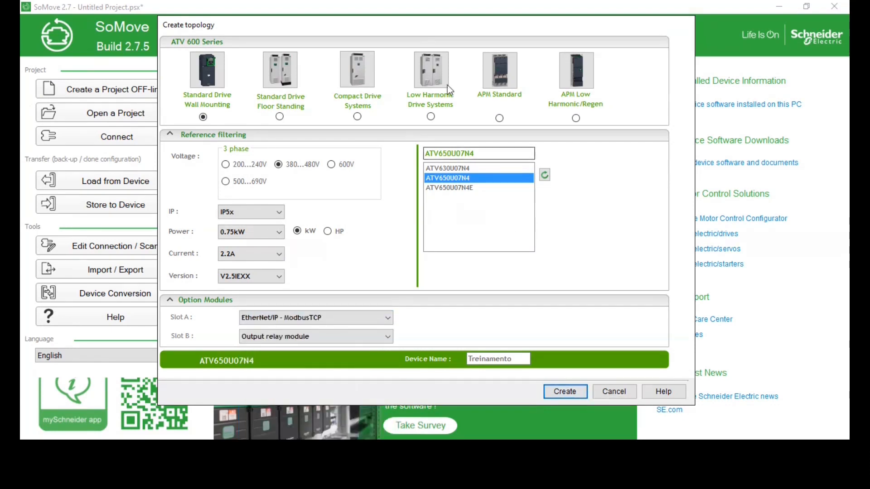
Create the offline project from the configured ATV650U07N4 topology.
left_click_drag(421, 29, 438, 44)
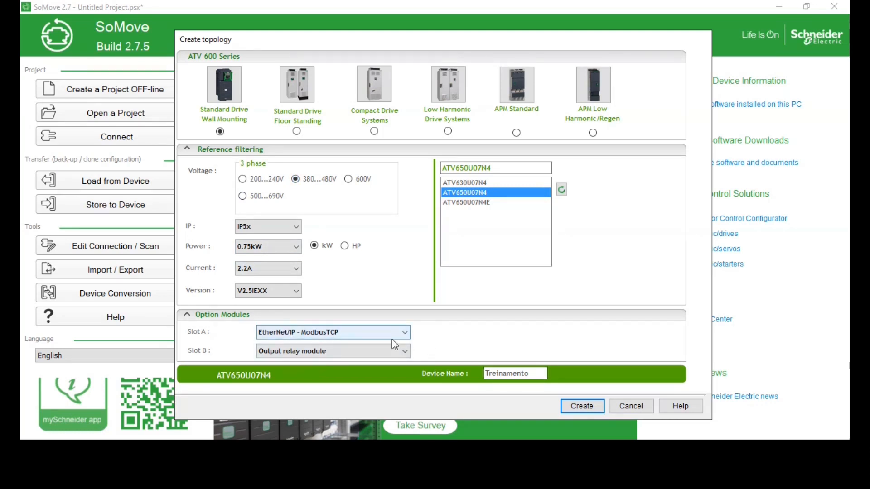
left_click(588, 405)
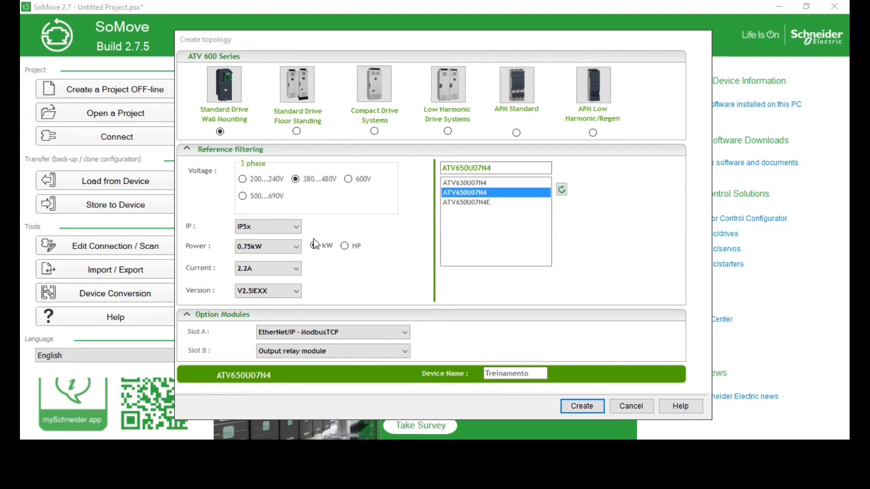
left_click(202, 416)
left_click_drag(355, 48, 337, 35)
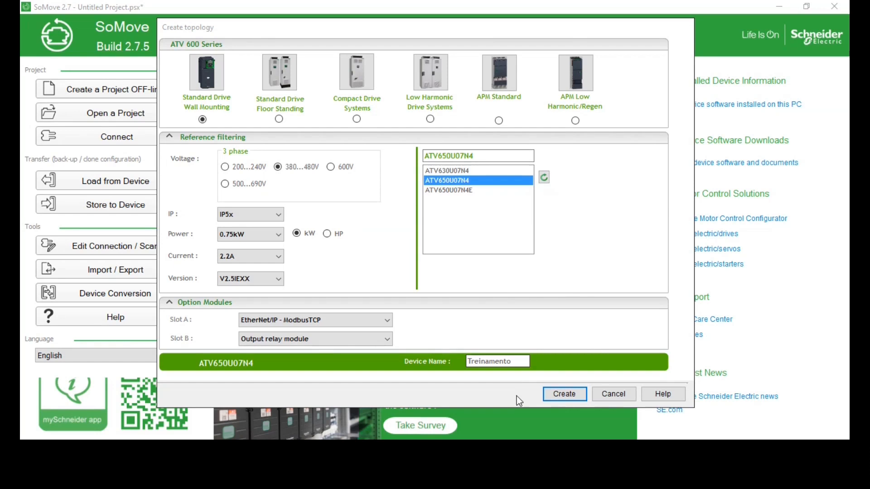
left_click(579, 400)
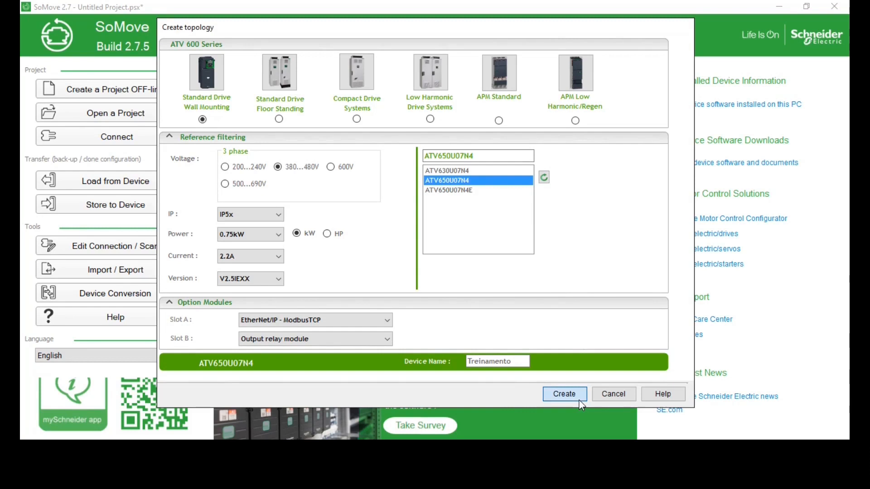
left_click(564, 393)
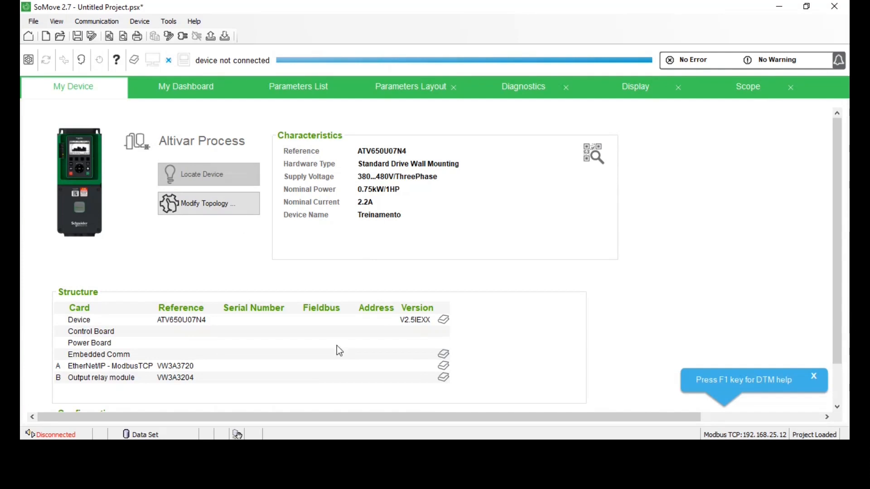
Dismiss the DTM help tip and review the created device's characteristics, structure and configuration.
left_click(814, 376)
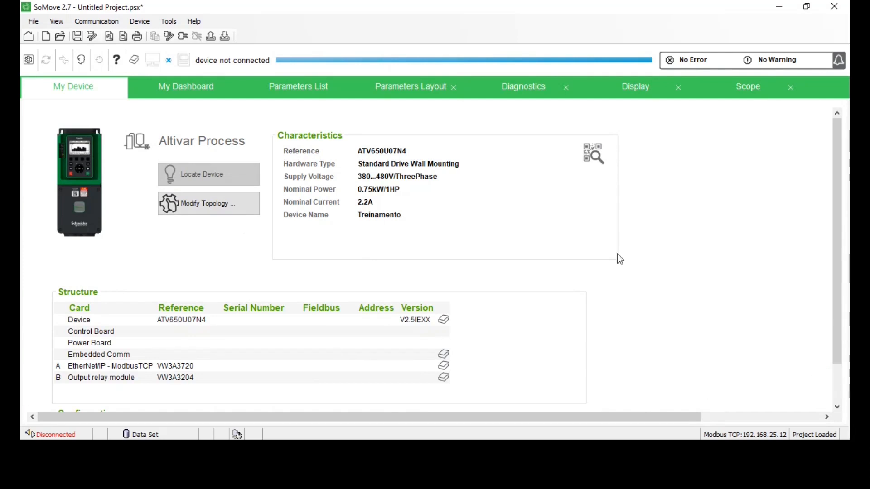
scroll(450, 273, "down", 1)
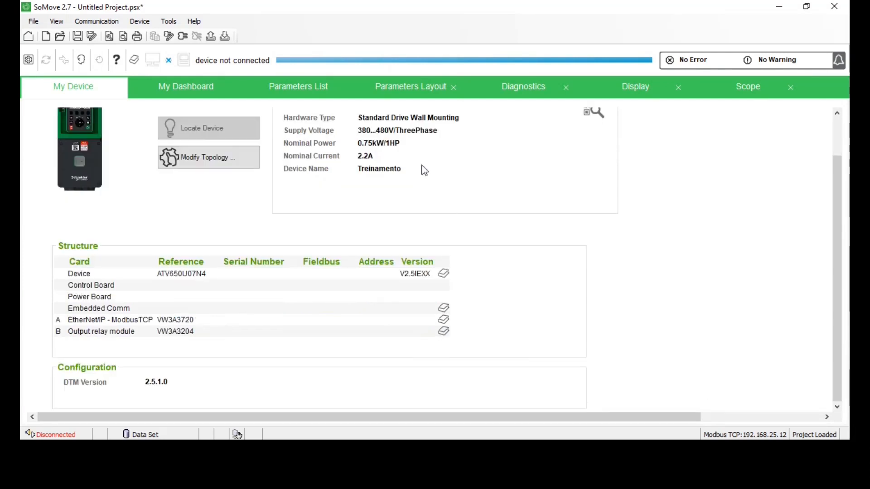
scroll(175, 257, "up", 1)
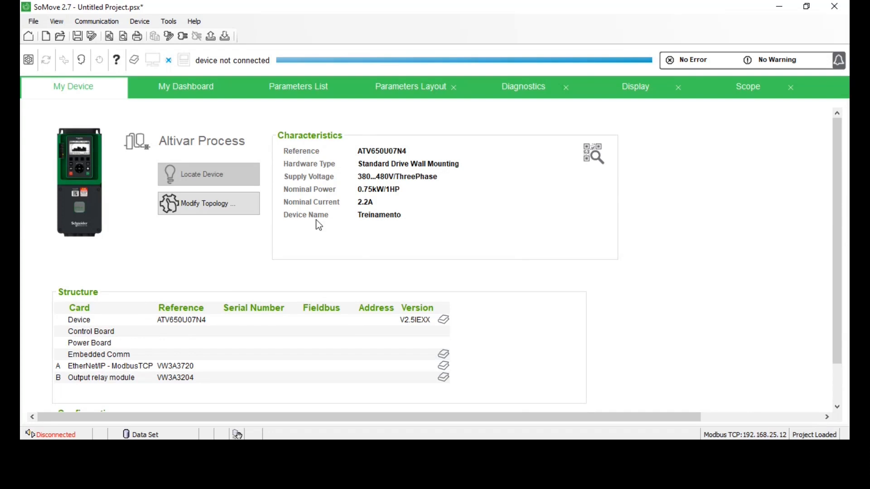
scroll(479, 284, "down", 1)
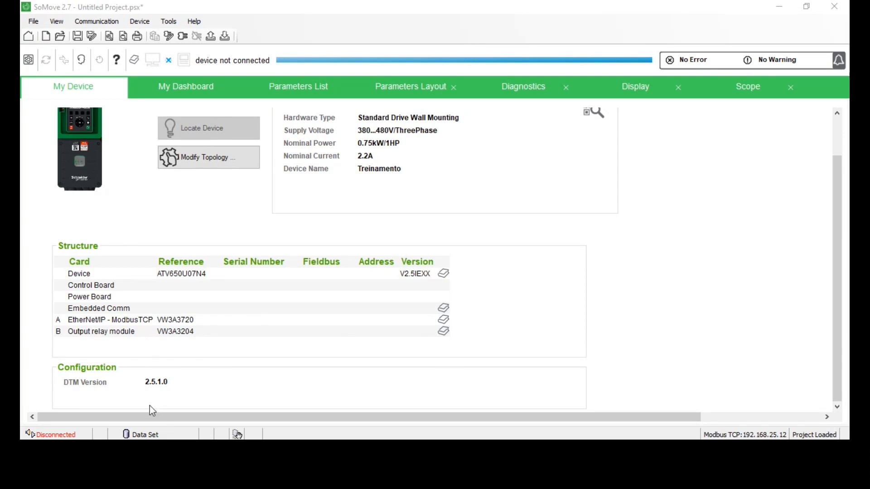
scroll(118, 375, "up", 2)
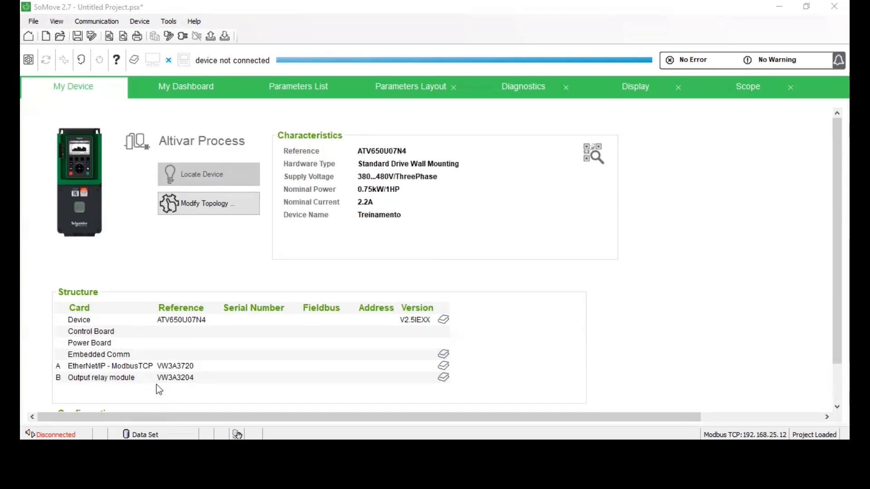
Show the QR code for the device's web product information and return to its characteristics.
left_click(596, 154)
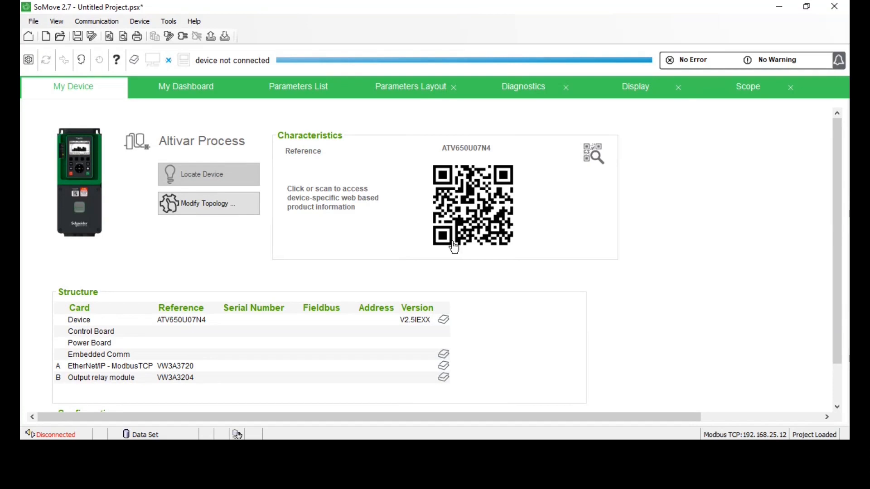
left_click(605, 160)
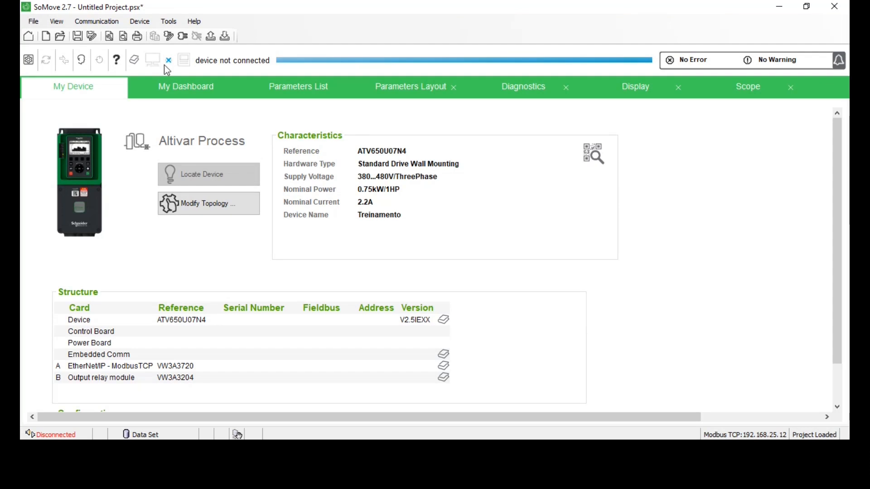
scroll(116, 262, "down", 2)
scroll(126, 297, "up", 2)
Open the device's topology for modification and close it without changes.
left_click(233, 211)
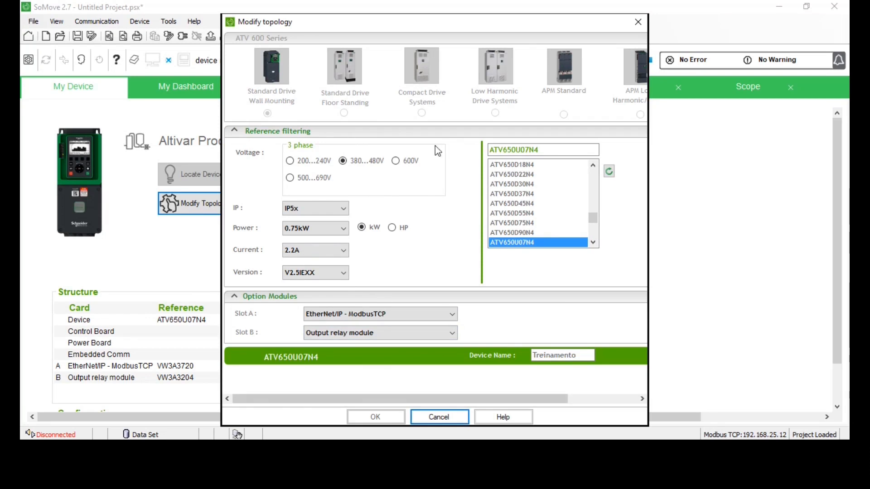
left_click(451, 420)
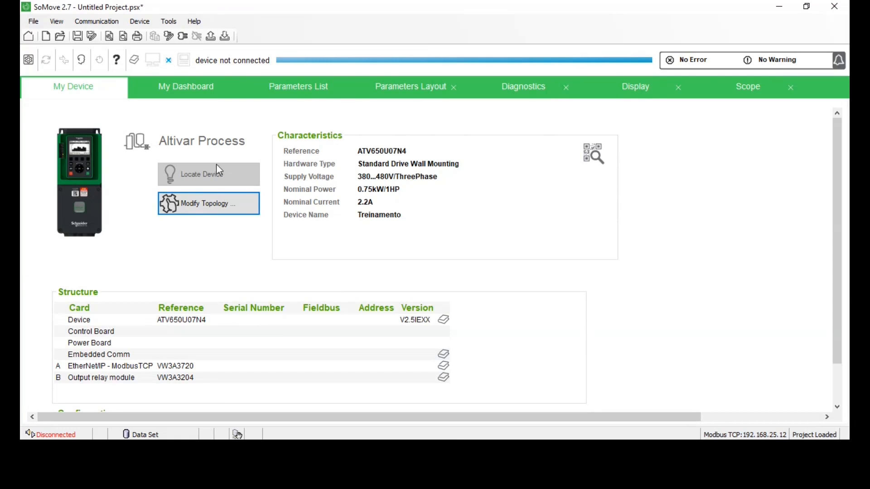
scroll(472, 218, "down", 2)
scroll(472, 219, "up", 2)
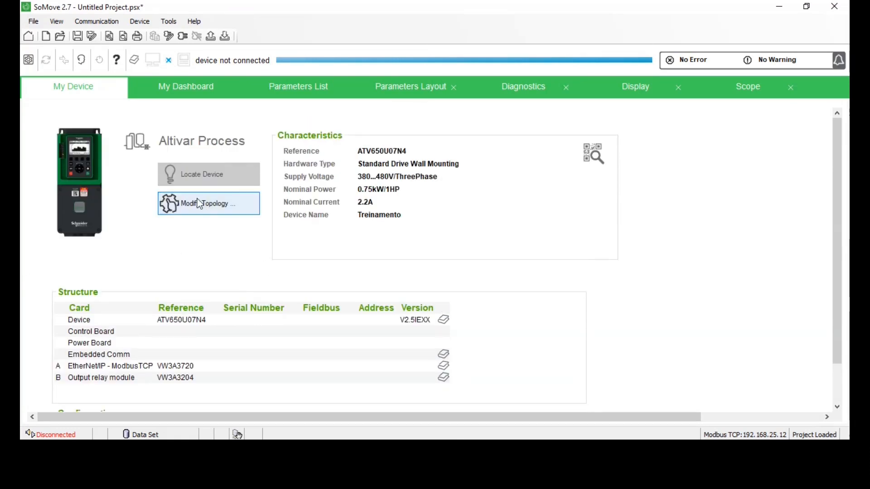
left_click(37, 22)
left_click(37, 22)
left_click(36, 21)
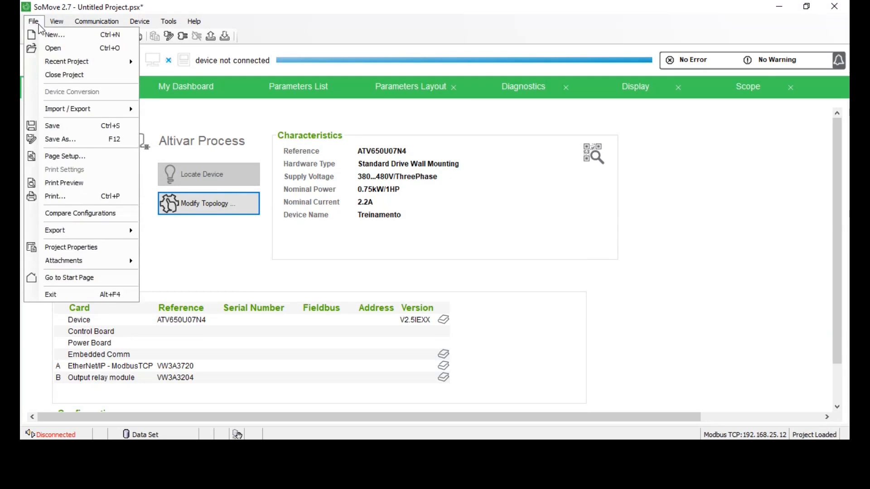
mouse_move(91, 27)
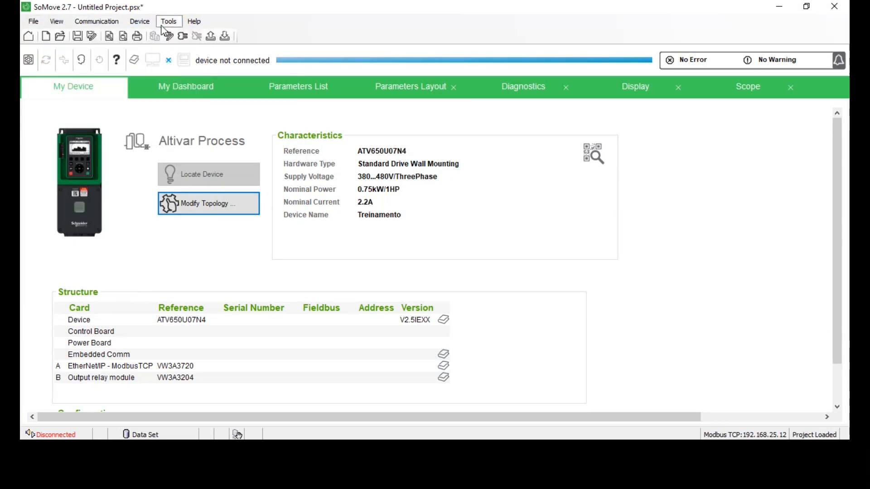
mouse_move(196, 27)
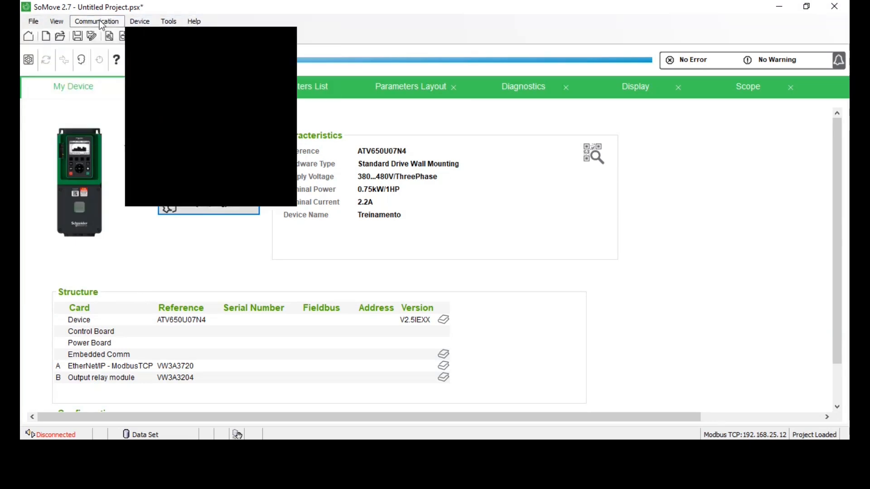
Open HMI Personalization and look through the parameters available for My Menu.
mouse_move(34, 21)
left_click(314, 41)
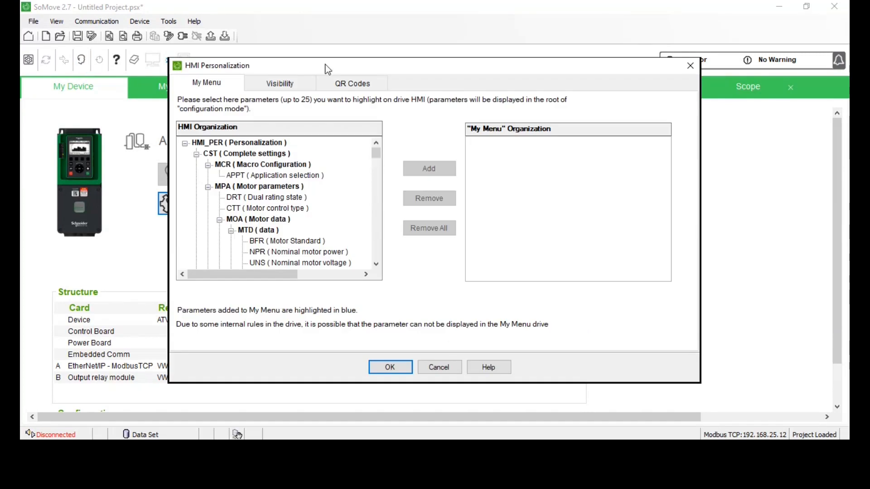
left_click_drag(327, 69, 197, 66)
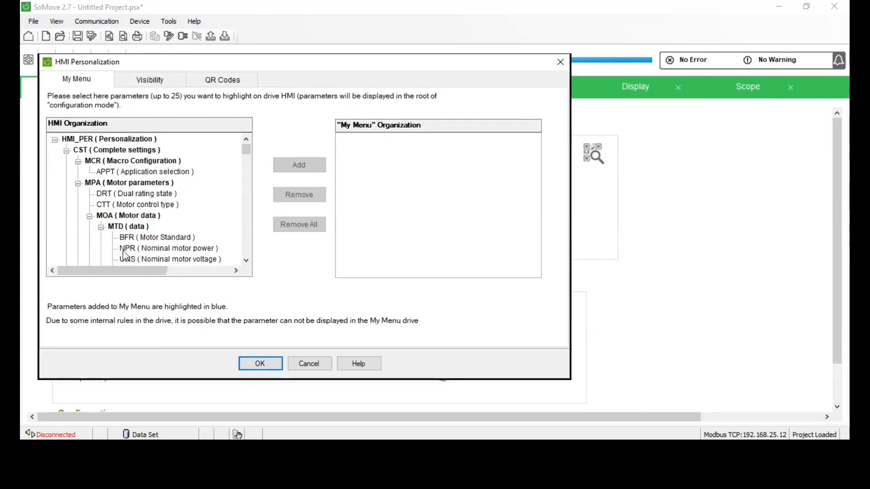
scroll(201, 183, "down", 4)
scroll(202, 184, "down", 10)
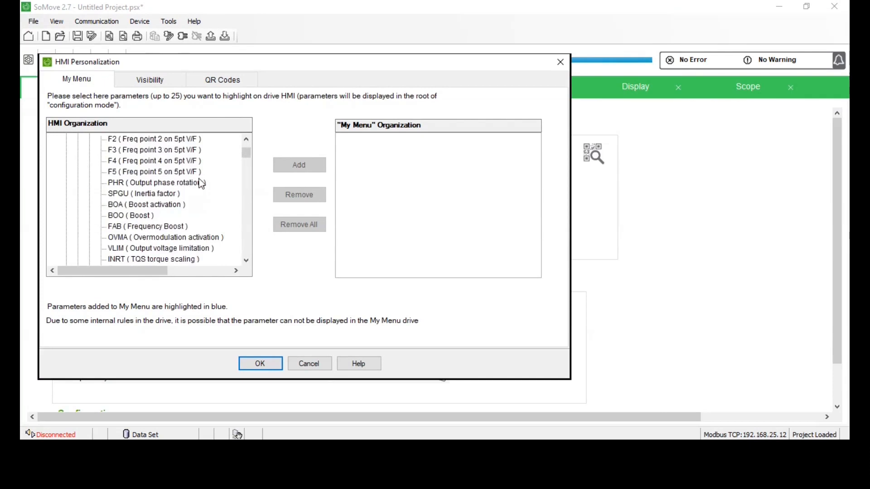
scroll(203, 188, "down", 1)
scroll(201, 204, "up", 15)
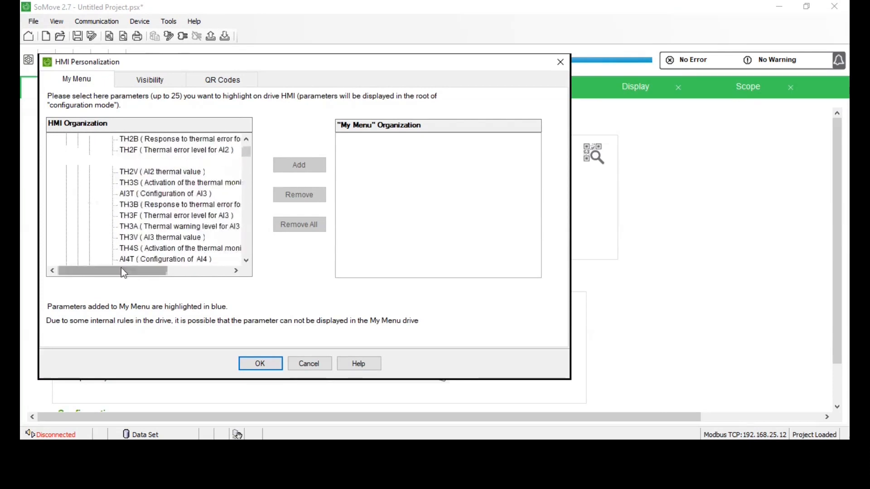
scroll(147, 232, "up", 5)
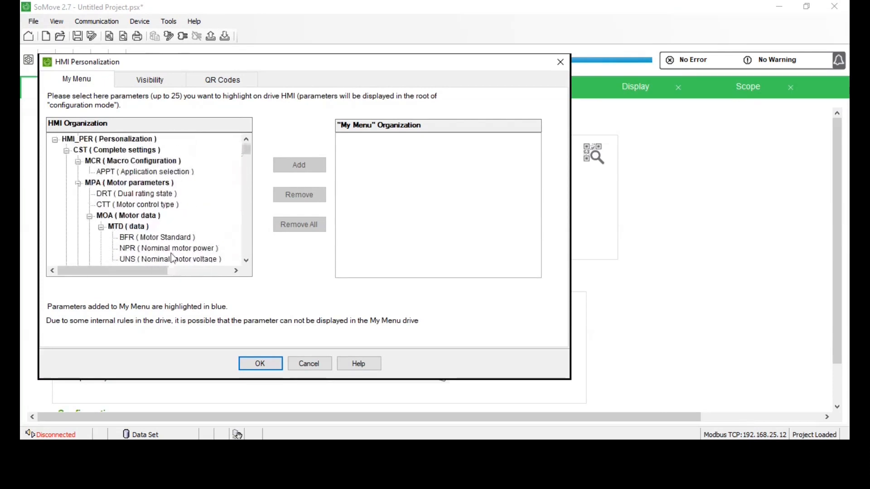
Select the Application selection, Dual rating state and Motor control type parameters one after another in the HMI Organization tree.
left_click(115, 163)
left_click(114, 172)
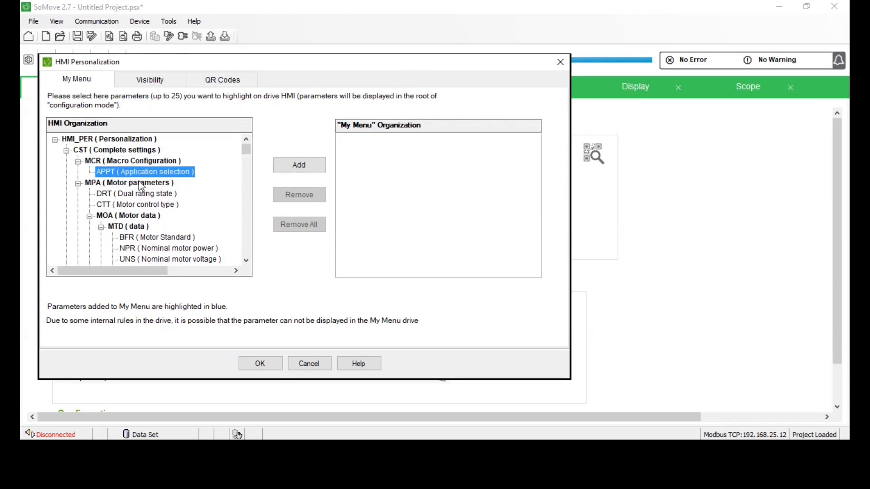
left_click(147, 194)
left_click(158, 204)
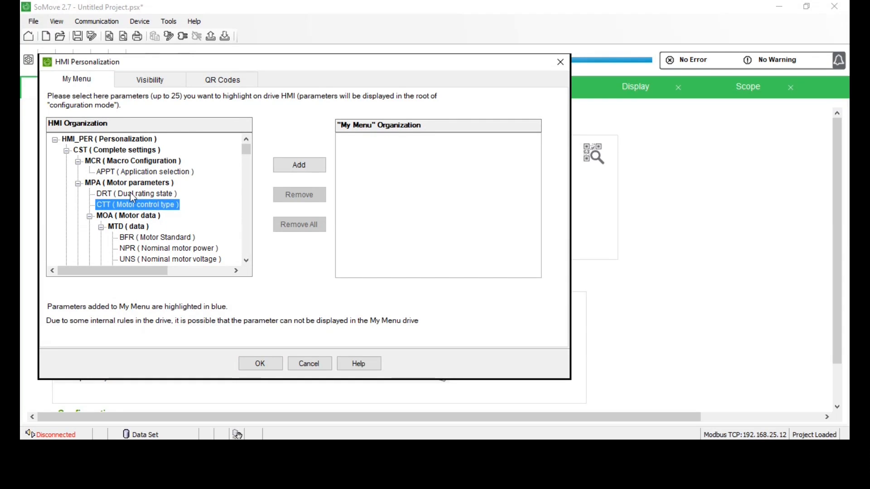
Collapse the Complete settings branch and the System Architecture and Booster Control submenus under Pump functions.
left_click(70, 152)
left_click(68, 162)
left_click(67, 162)
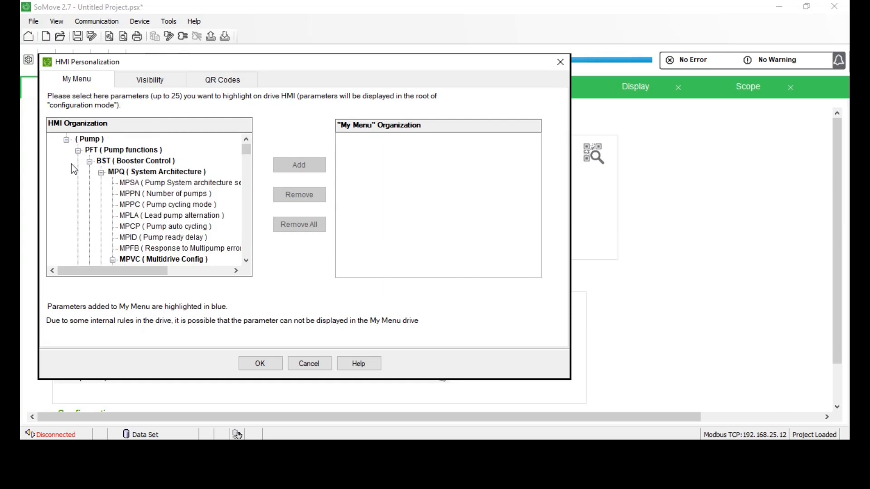
left_click(101, 173)
left_click(101, 183)
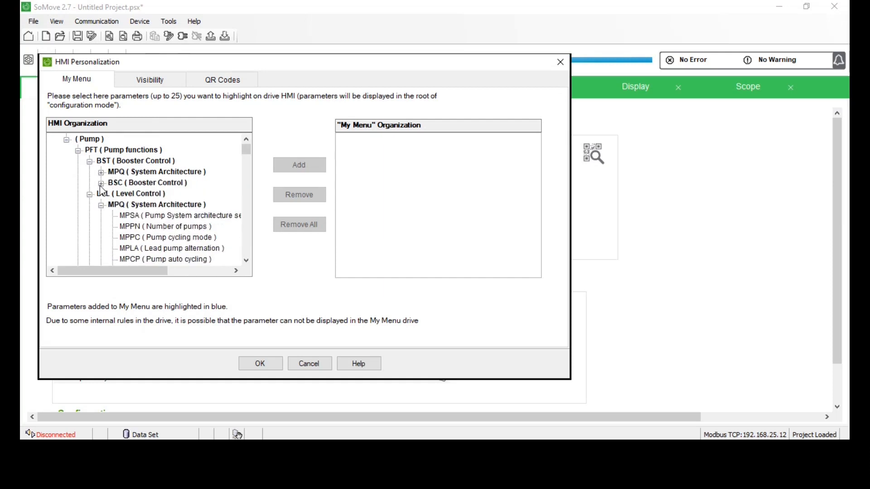
Collapse the Level Control, PID controller and Sleep/wakeup branches under Pump functions.
left_click(101, 205)
left_click(90, 194)
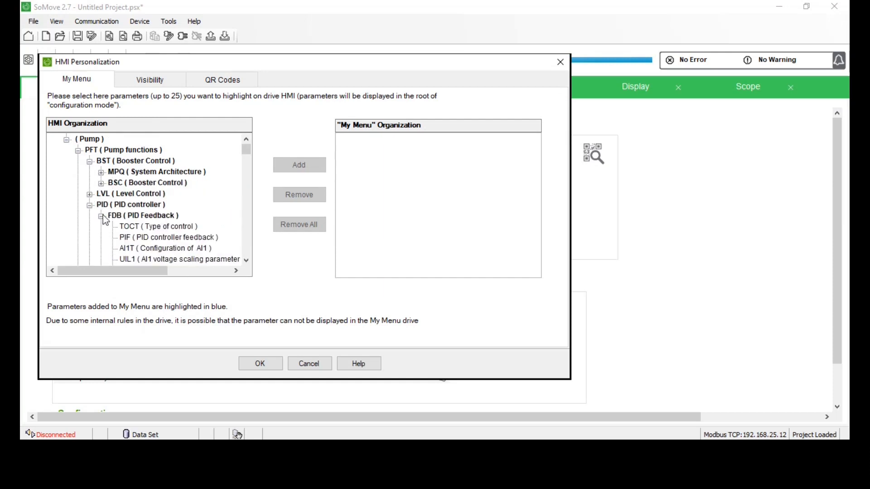
left_click(101, 216)
left_click(89, 205)
scroll(94, 186, "down", 1)
left_click(90, 183)
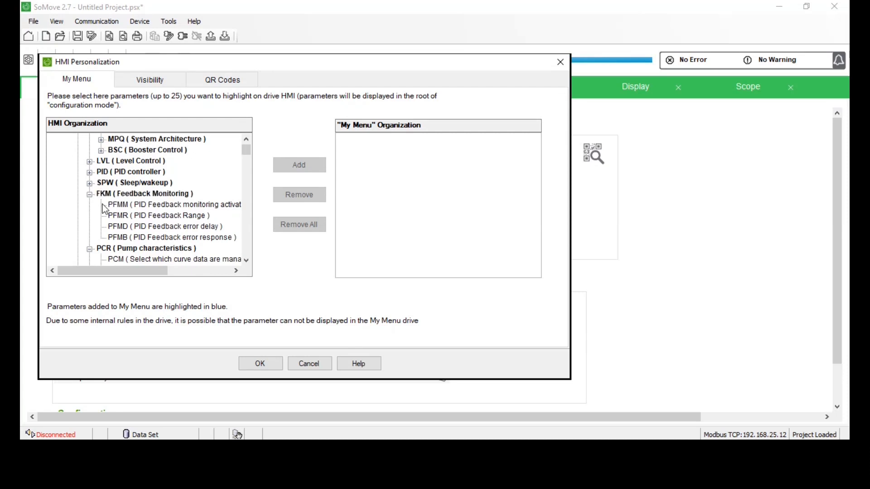
Collapse the Feedback Monitoring, Pump characteristics, Flow estimation, dP/Head Correction and Pump start stop branches.
left_click(145, 194)
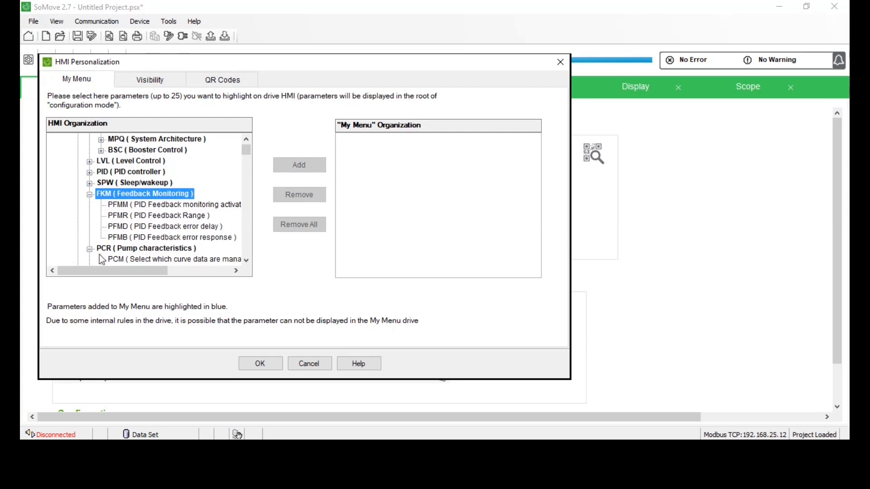
left_click(90, 248)
left_click(89, 194)
left_click(89, 216)
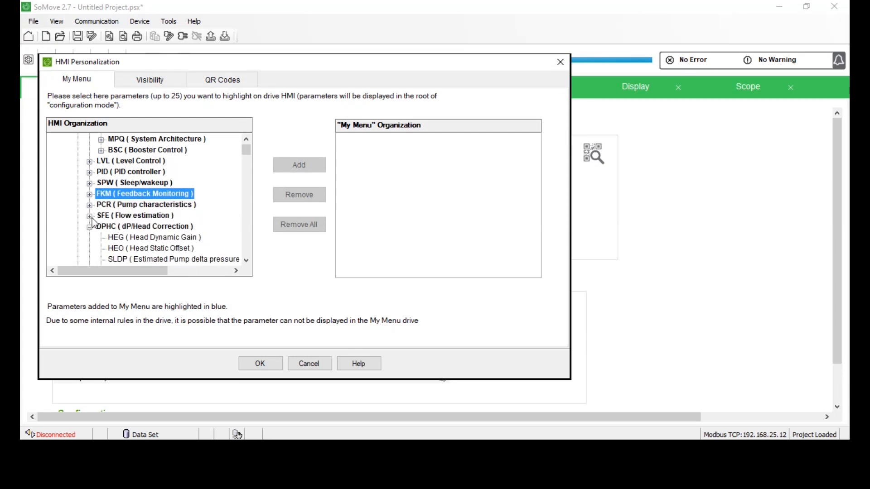
left_click(89, 227)
scroll(91, 225, "down", 1)
left_click(89, 205)
scroll(95, 222, "down", 1)
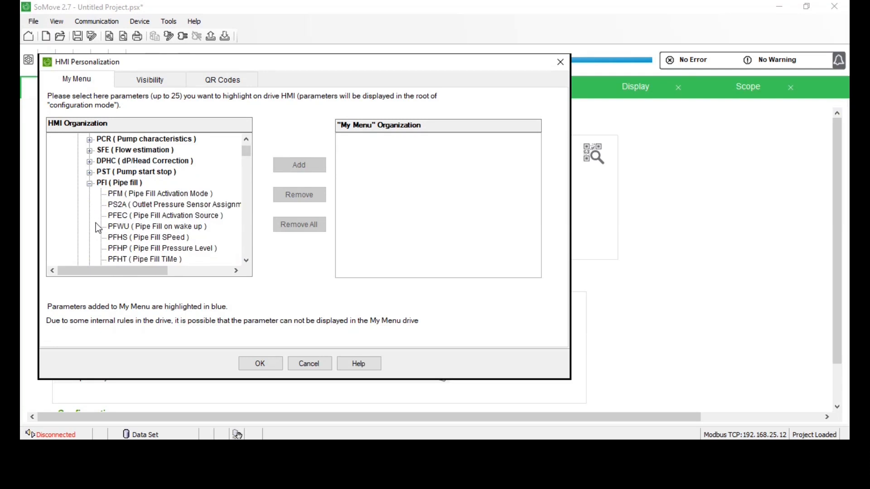
Collapse the Pipe fill and Friction loss comp branches under Pump functions.
left_click(90, 183)
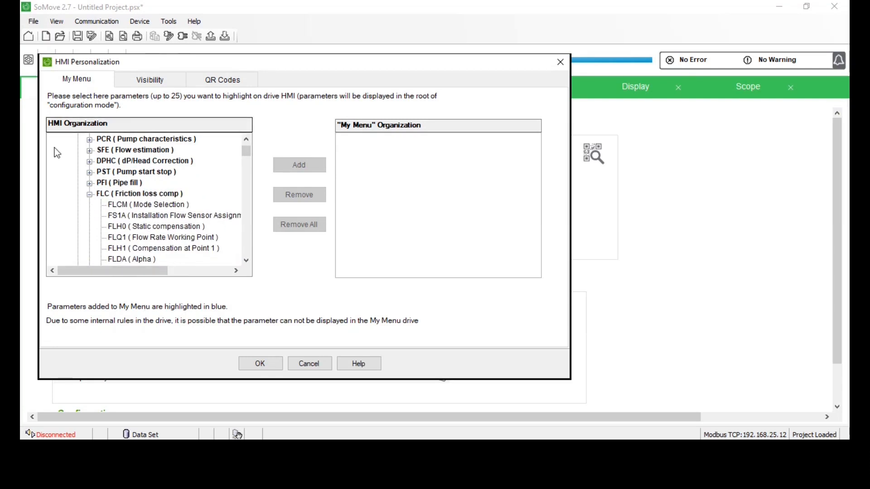
left_click(96, 195)
left_click(90, 194)
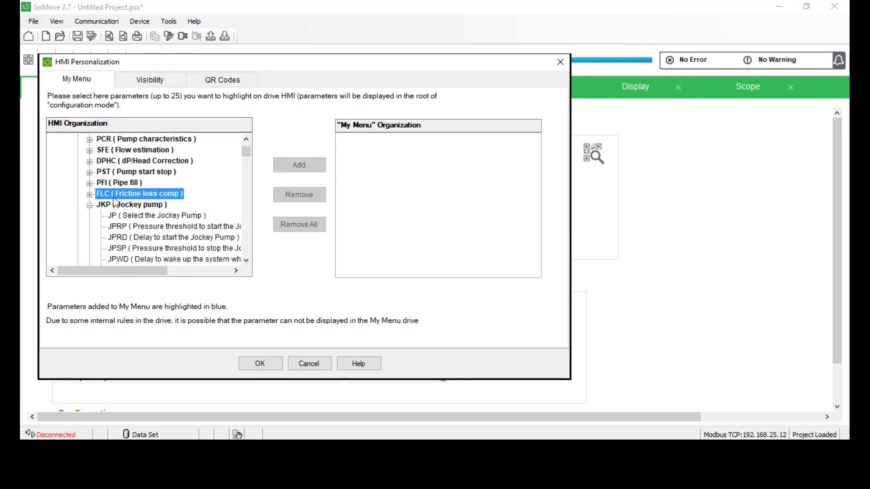
Add the Select the Jockey Pump parameter to My Menu and remove it again.
left_click(115, 216)
left_click(307, 168)
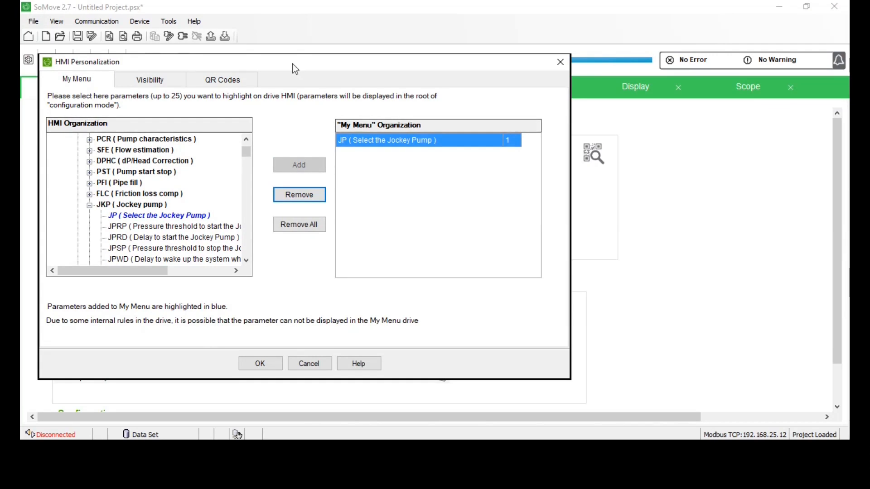
left_click_drag(294, 69, 317, 91)
left_click(162, 237)
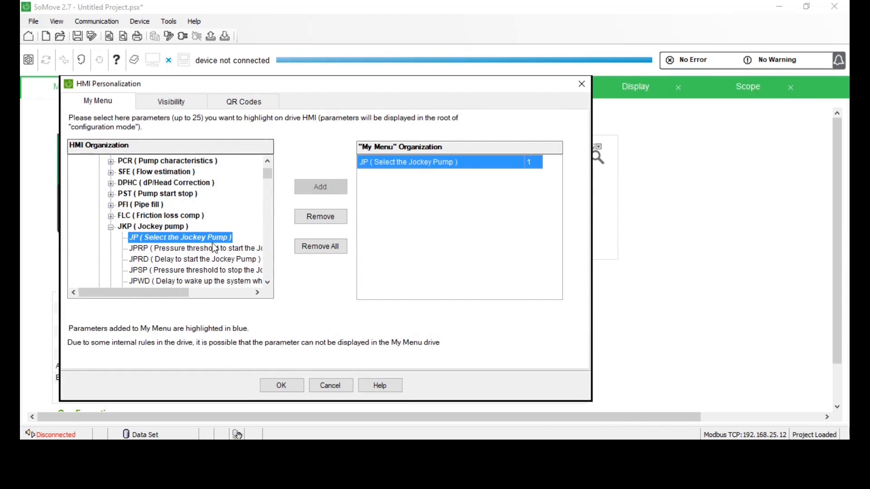
left_click(323, 220)
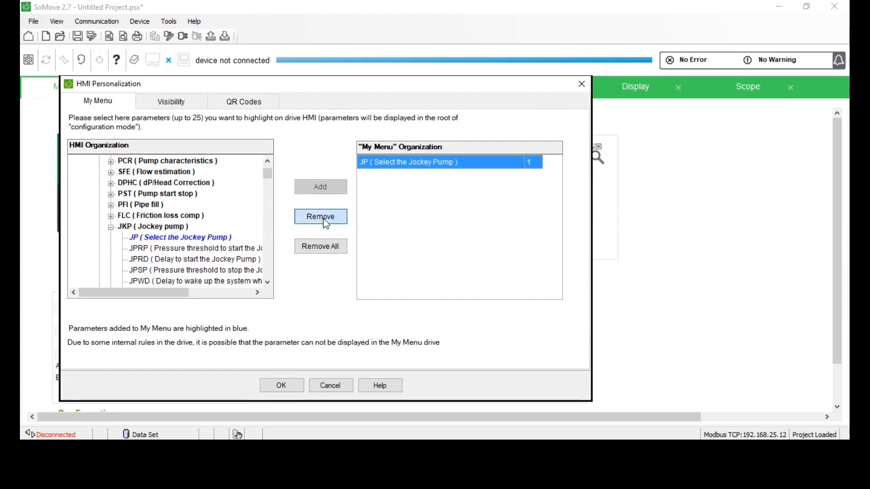
Collapse the Jockey pump, Priming pump ctrl, Flow limitation and Pump monitoring branches.
left_click(111, 227)
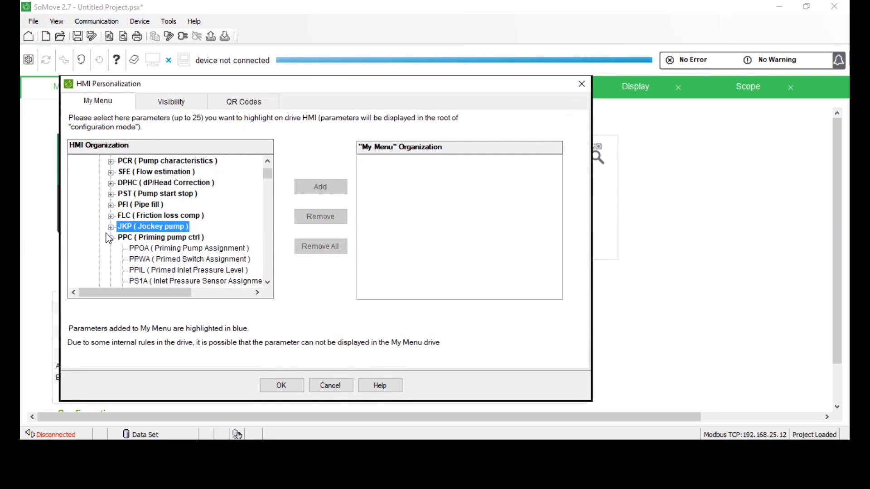
left_click(110, 238)
left_click(111, 248)
left_click(107, 262)
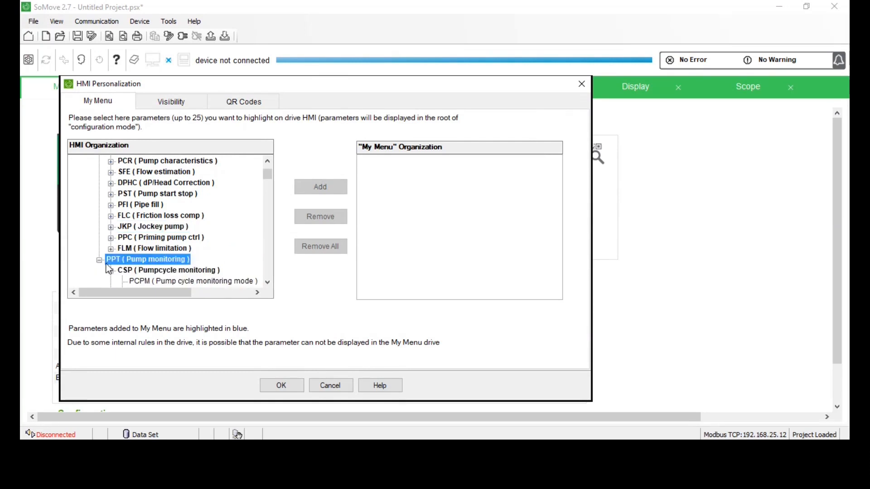
left_click(99, 261)
Collapse the Booster Control submenu, the Pump functions branch and the whole Pump branch.
scroll(109, 274, "up", 3)
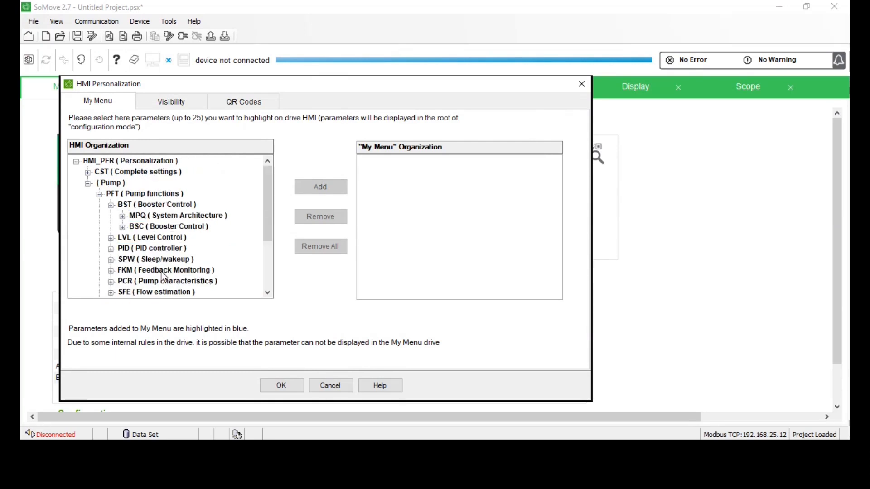
left_click(111, 205)
left_click(99, 194)
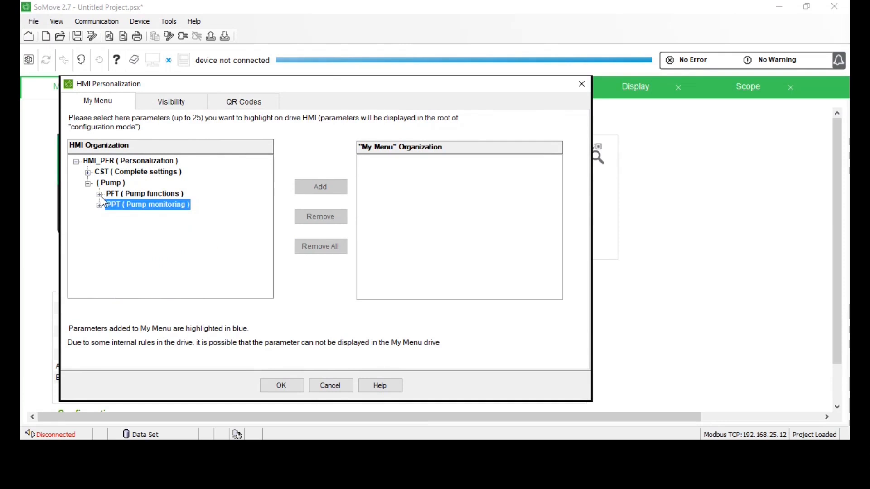
left_click(88, 183)
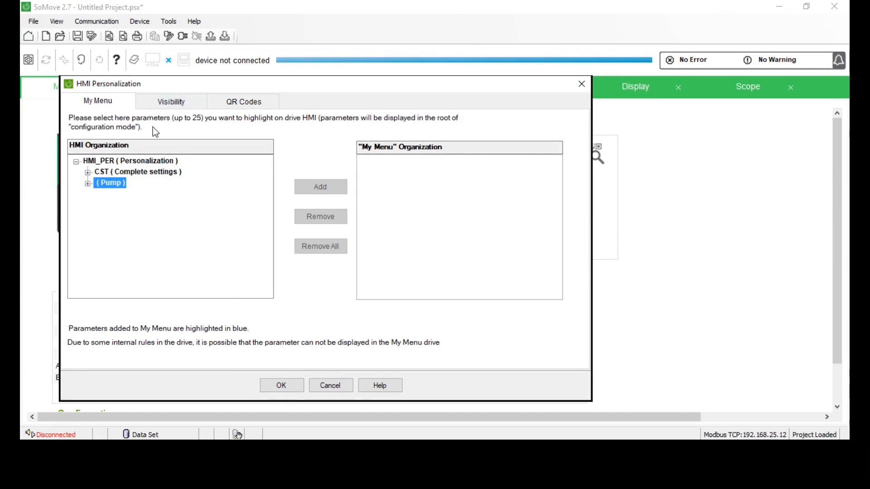
Expand Complete settings and collapse its Macro Configuration, Motor parameters, Sensors Assignment, Command and Reference, and Fan branches.
left_click(87, 172)
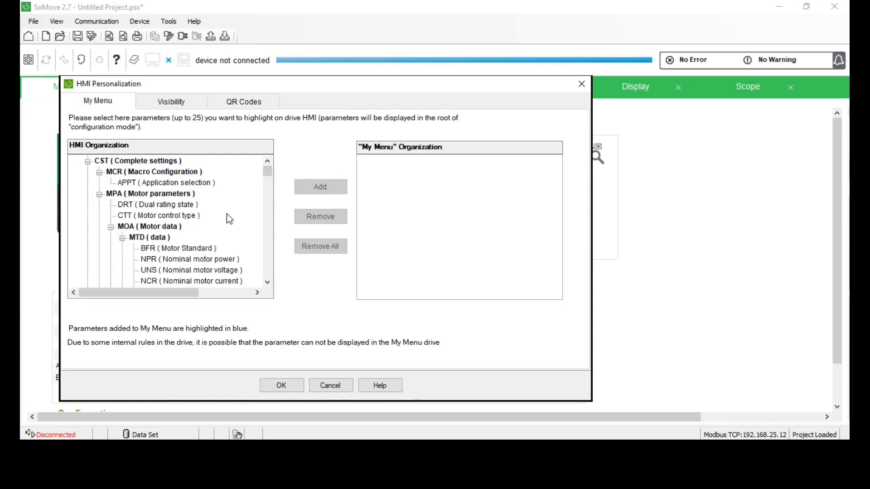
scroll(108, 199, "up", 1)
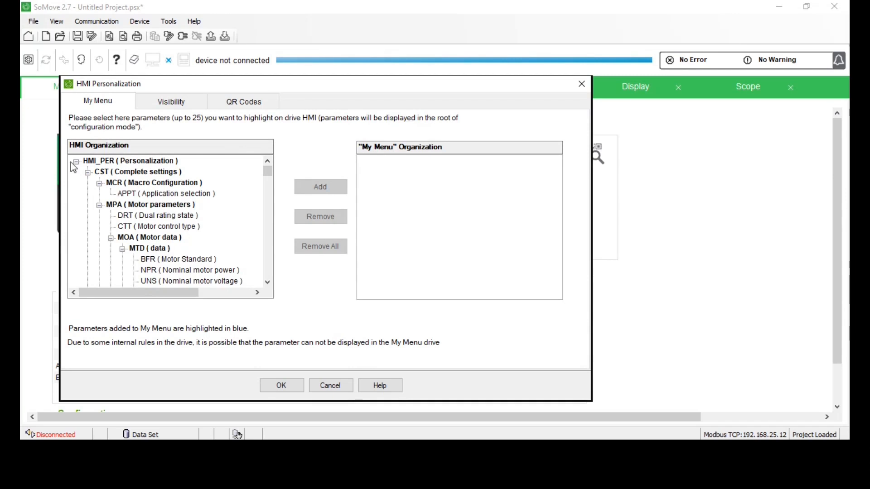
left_click(98, 184)
left_click(99, 194)
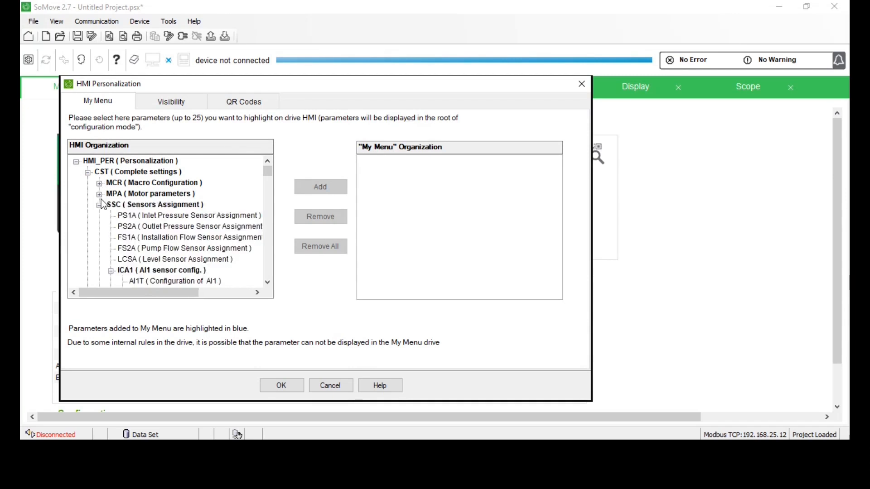
left_click(99, 205)
left_click(99, 216)
left_click(99, 227)
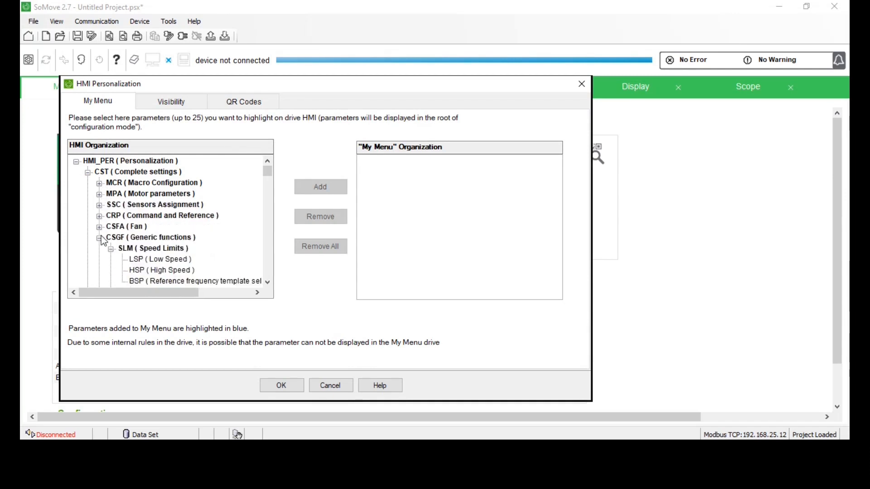
Collapse the Generic functions, Generic monitoring, Input/Output, Error/Warning handling, Maintenance and Data logging branches under Complete settings.
left_click(100, 237)
left_click(99, 248)
left_click(99, 260)
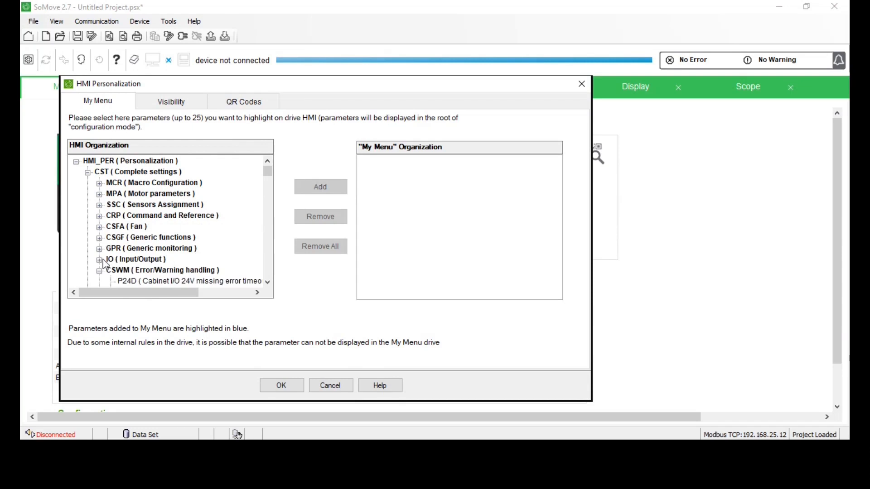
scroll(107, 244, "down", 1)
left_click(99, 237)
left_click(98, 249)
left_click(99, 259)
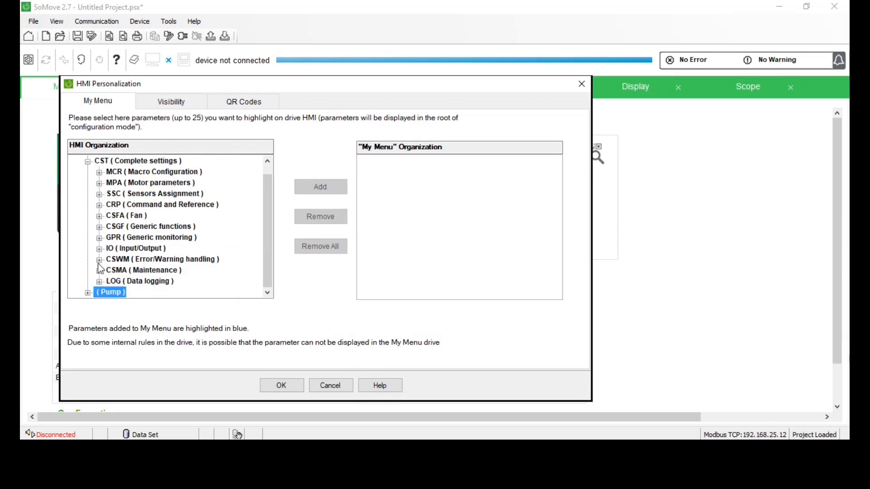
scroll(102, 280, "up", 1)
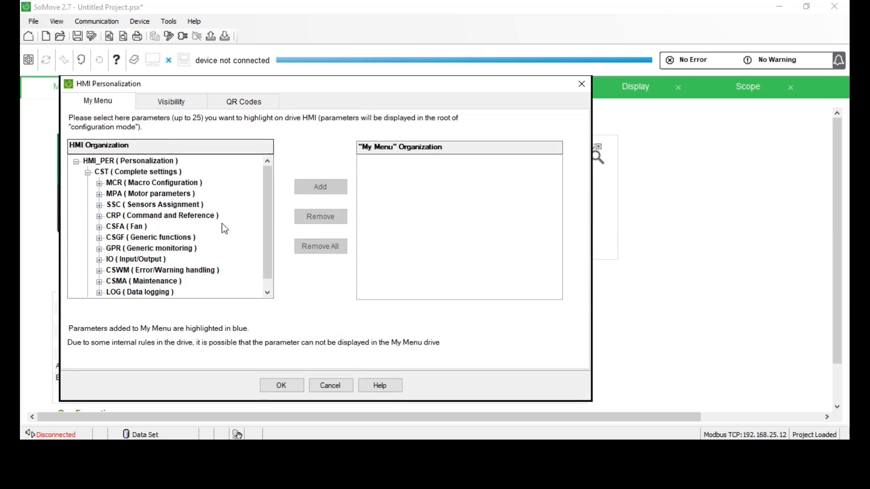
Cancel the HMI personalization and open My Dashboard.
left_click(328, 386)
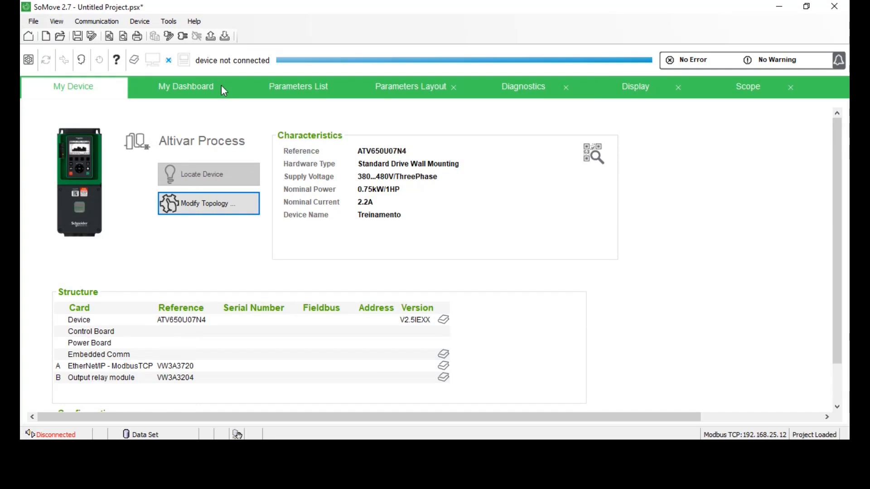
scroll(283, 195, "down", 1)
scroll(265, 215, "up", 1)
left_click(187, 91)
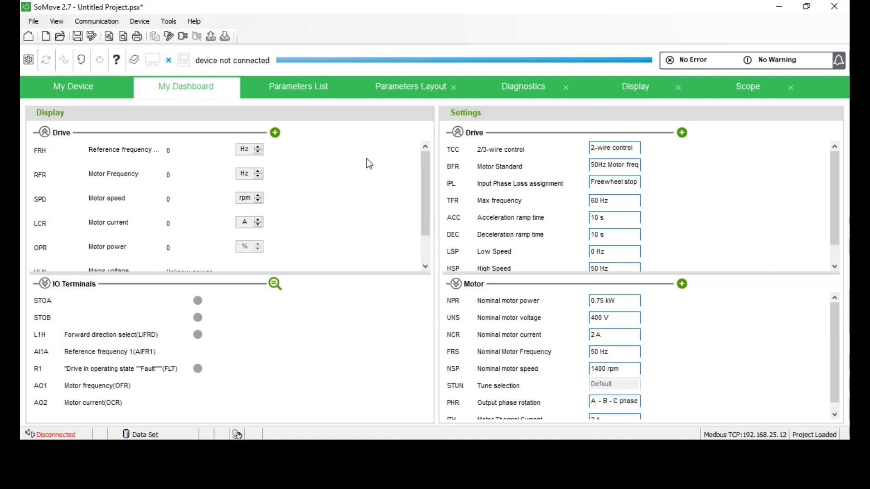
Collapse and re-expand the Drive display group and look through its monitored parameters.
left_click(44, 132)
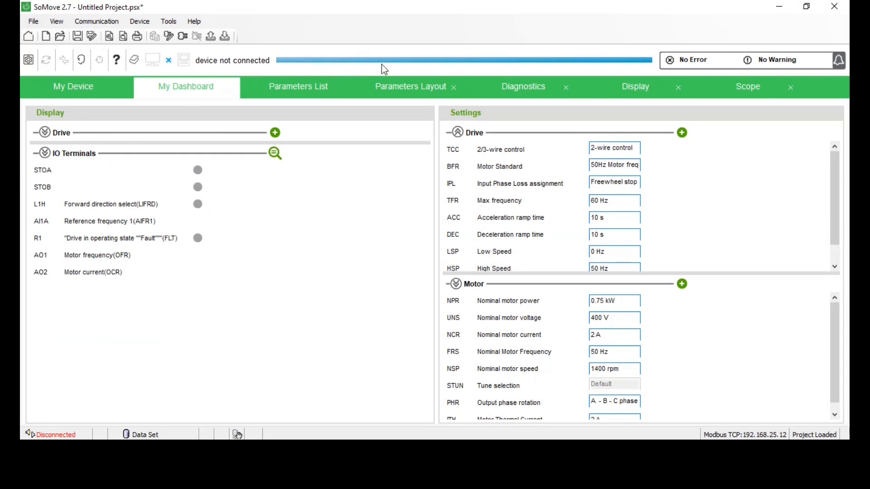
left_click(51, 133)
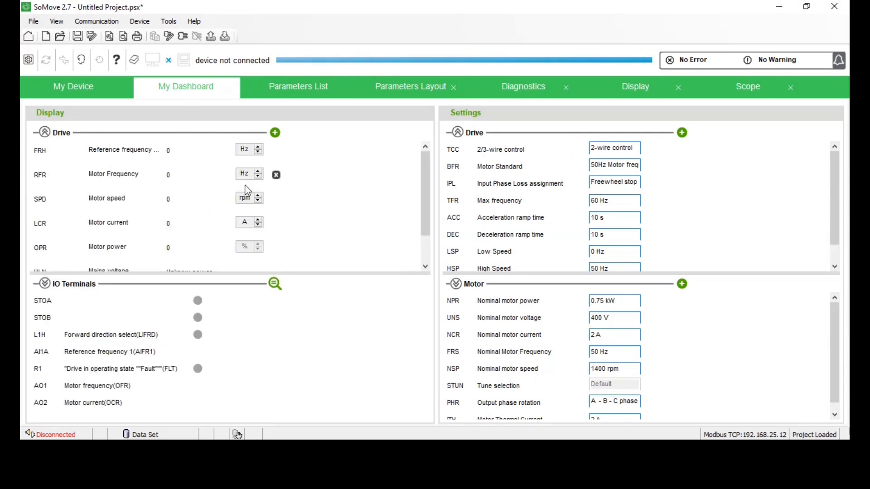
scroll(247, 186, "down", 2)
scroll(247, 185, "up", 2)
Set the display unit of Motor current to % in the Drive display group.
left_click(258, 153)
left_click(260, 148)
scroll(224, 228, "down", 2)
scroll(224, 205, "up", 2)
scroll(274, 195, "down", 2)
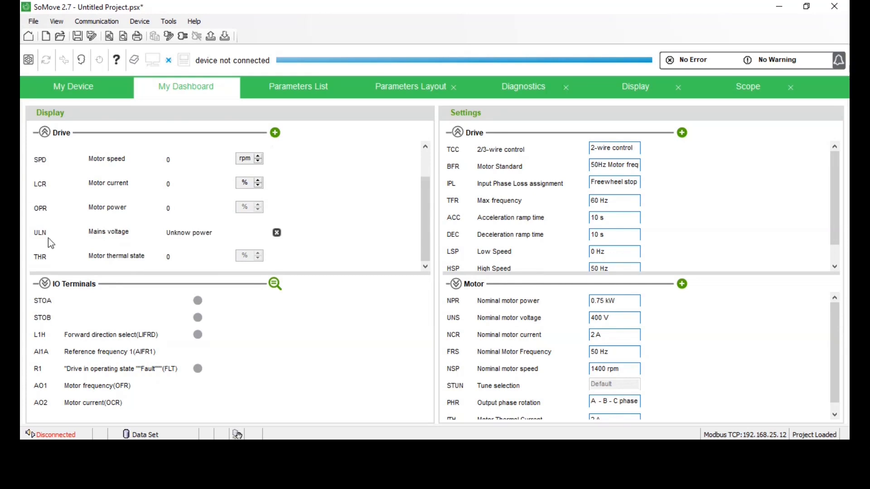
scroll(54, 226, "up", 2)
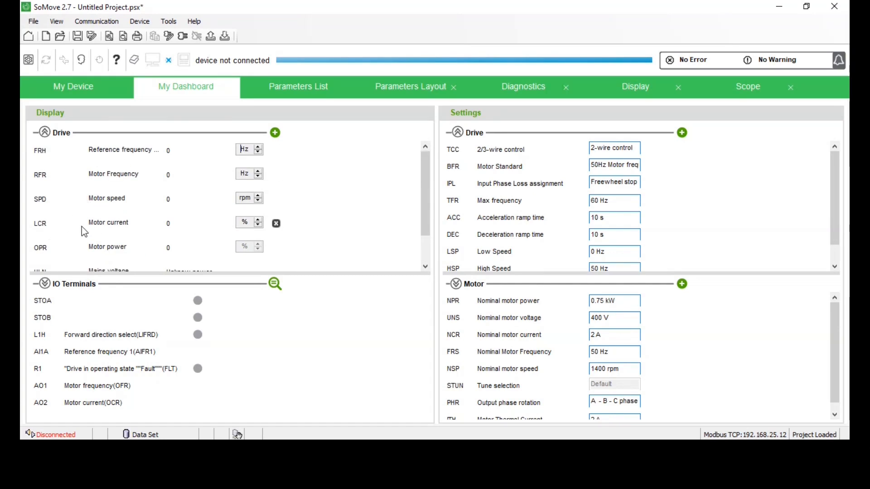
Remove Motor thermal state, Mains voltage, Motor power and Motor current from the Drive display group.
scroll(90, 235, "down", 2)
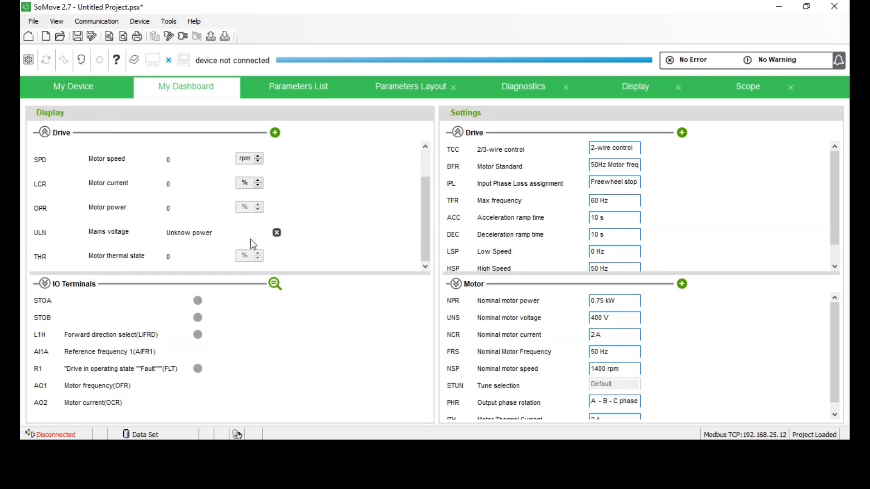
left_click(277, 257)
left_click(277, 255)
left_click(277, 248)
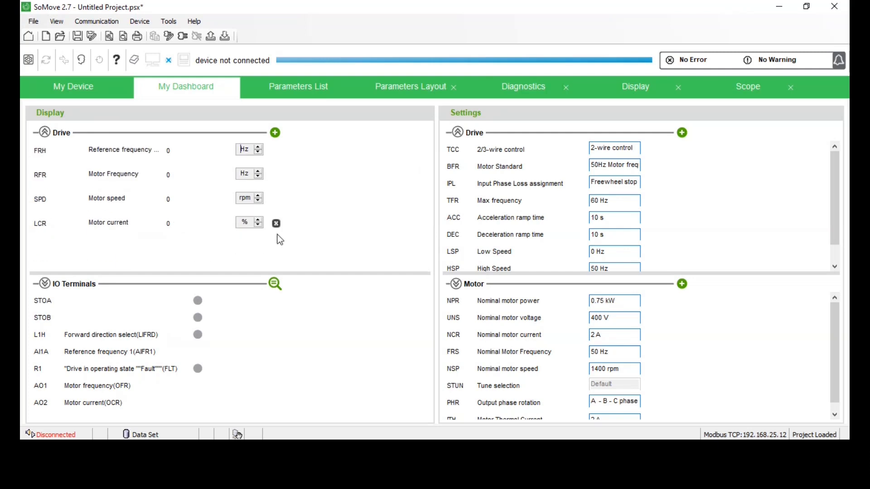
left_click(276, 224)
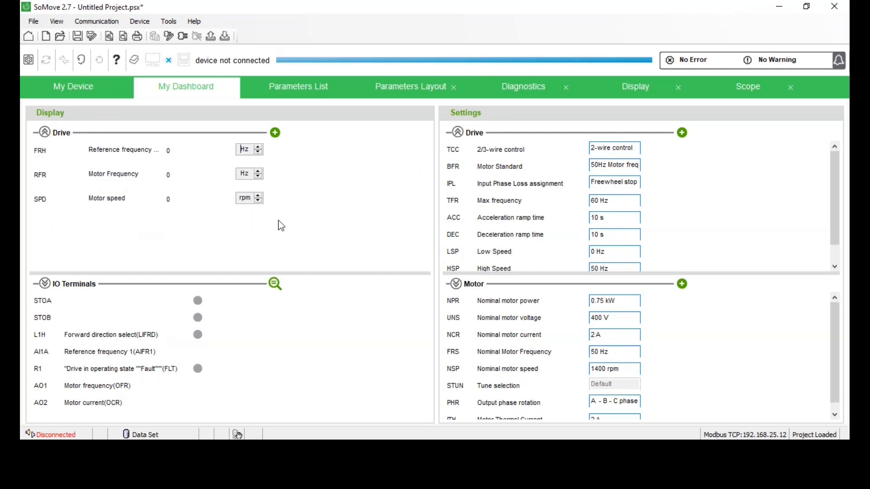
Examine the parameters available for the Drive display group and close the selection dialog.
left_click(274, 134)
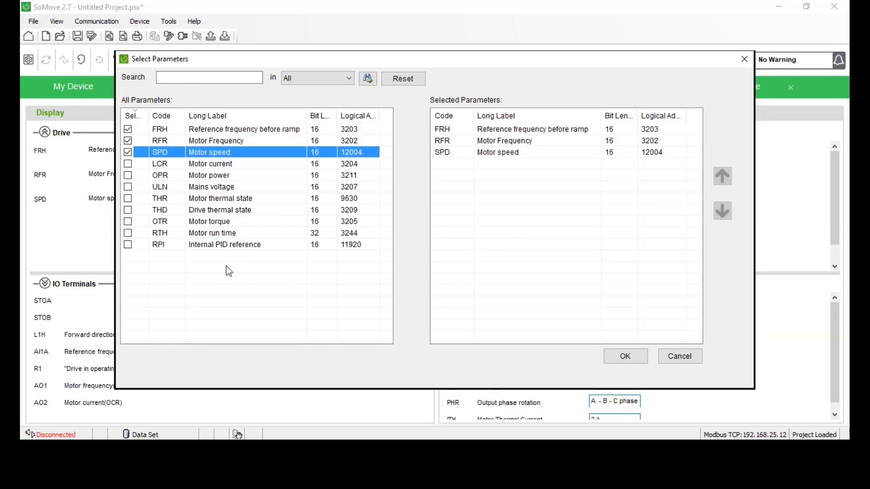
left_click(742, 57)
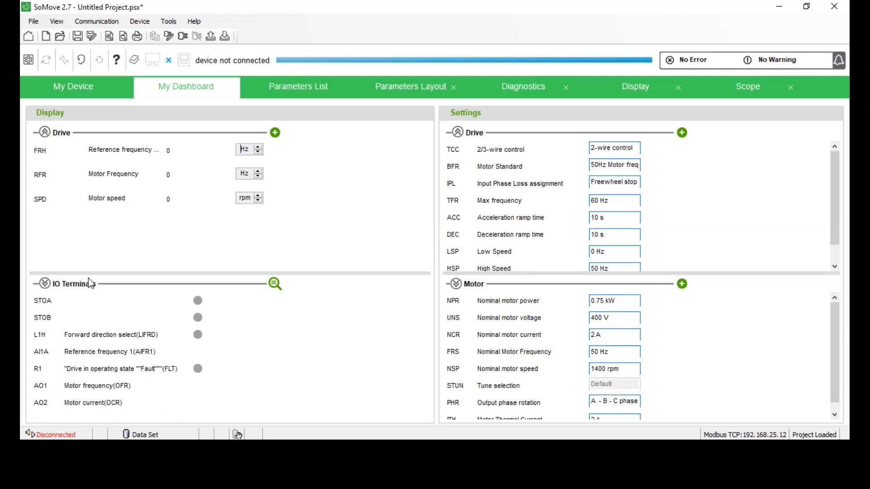
Collapse the IO Terminals group and examine the parameters in the Drive settings group.
left_click(48, 284)
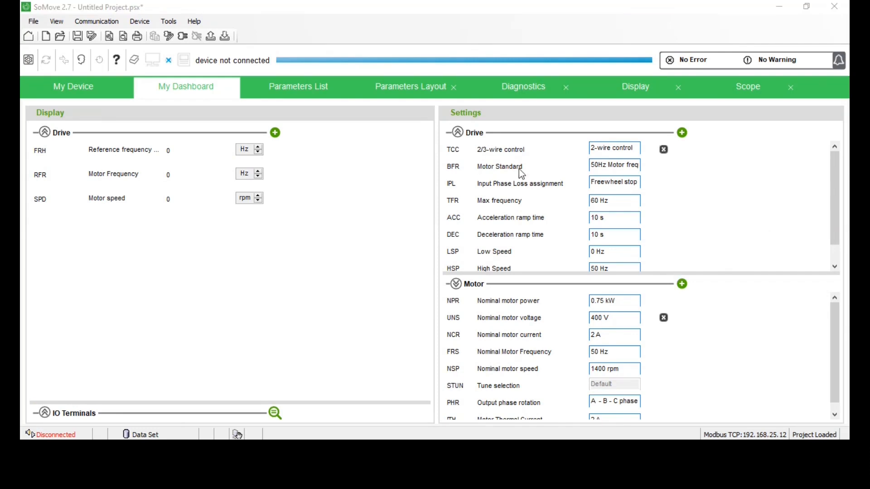
scroll(714, 265, "down", 1)
left_click(689, 157)
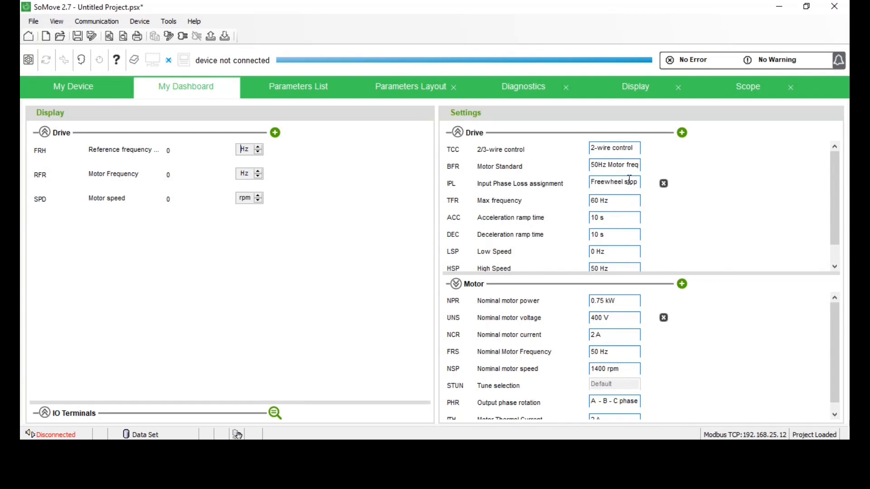
scroll(714, 263, "down", 1)
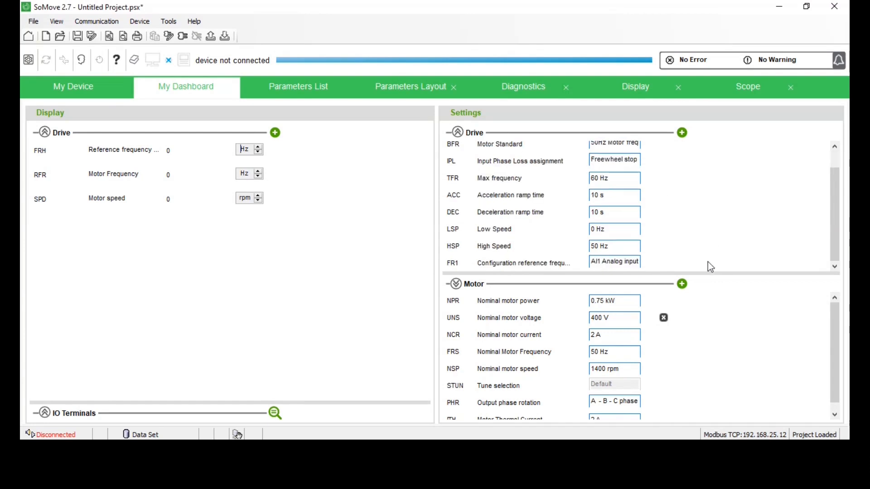
scroll(659, 238, "up", 1)
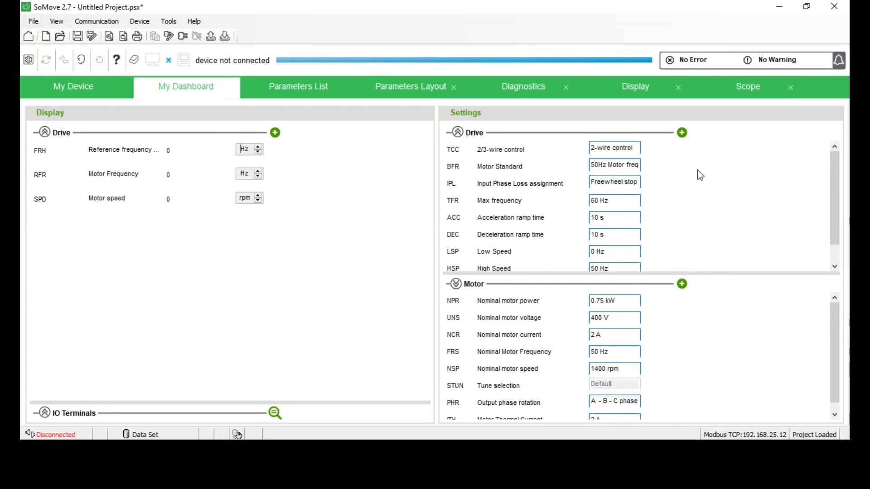
Set the 2/3-wire control parameter in the Drive settings to 3-wire control, accepting the equipment operation warning.
left_click(615, 148)
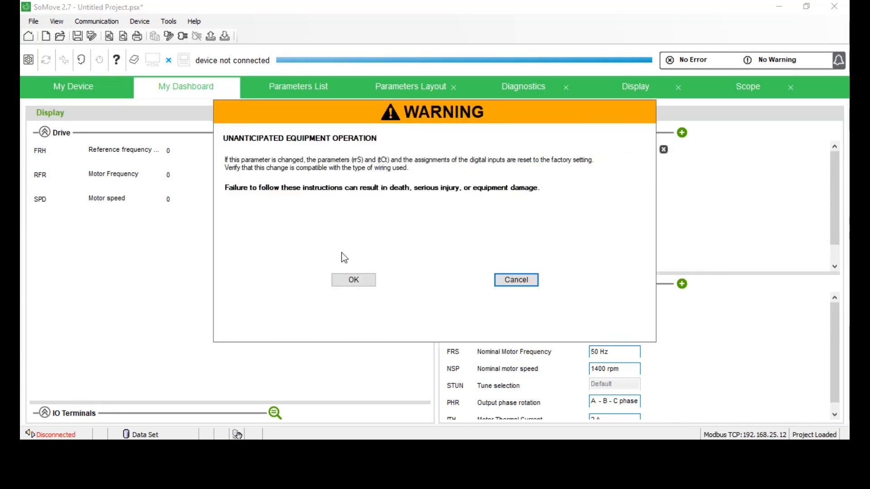
left_click(353, 280)
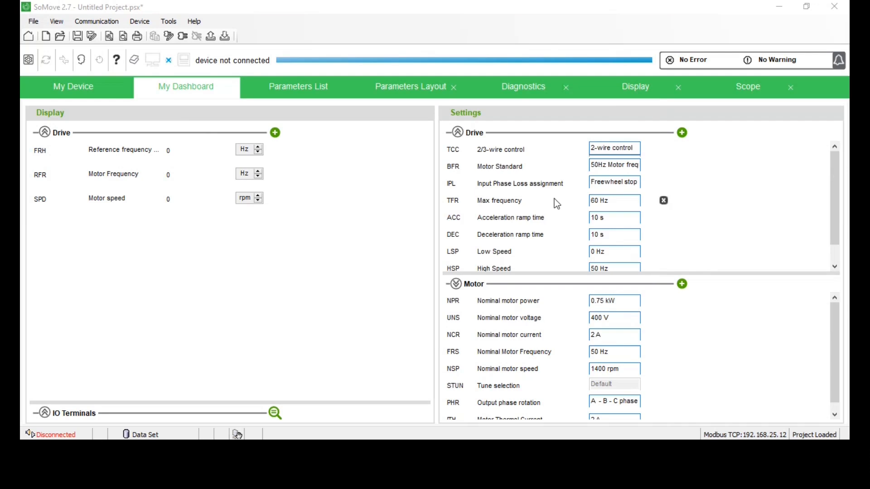
left_click(632, 149)
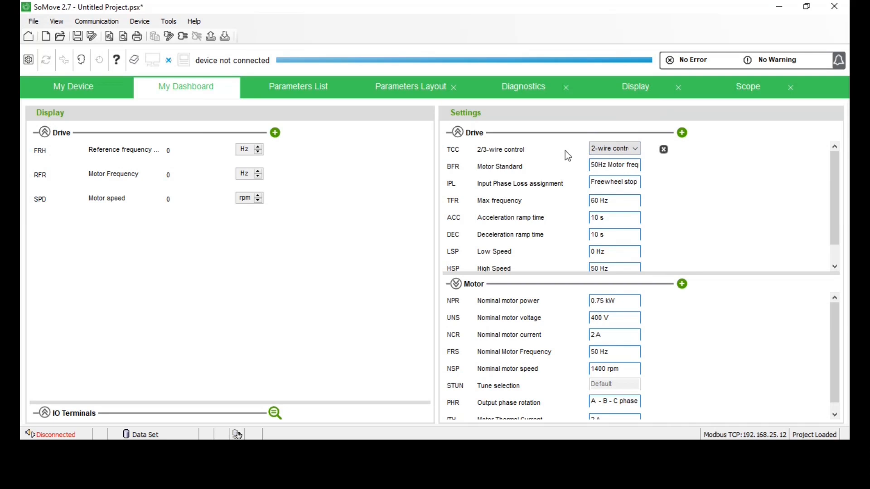
left_click(614, 153)
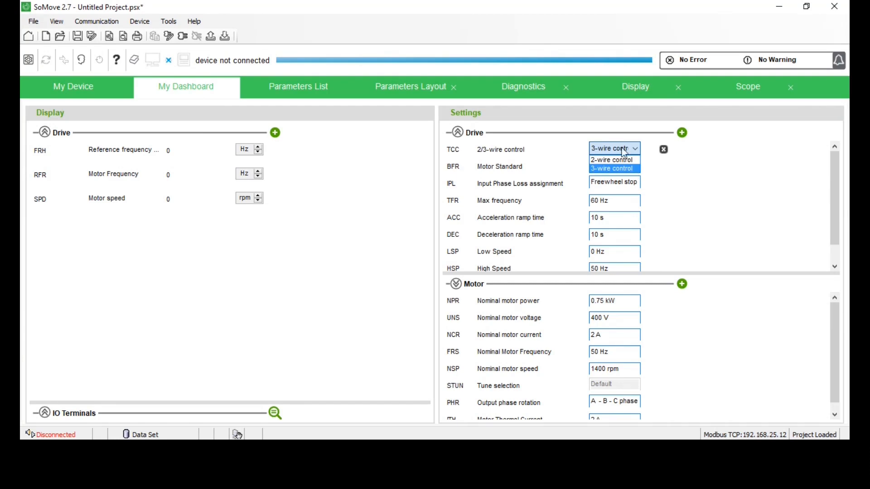
left_click(628, 169)
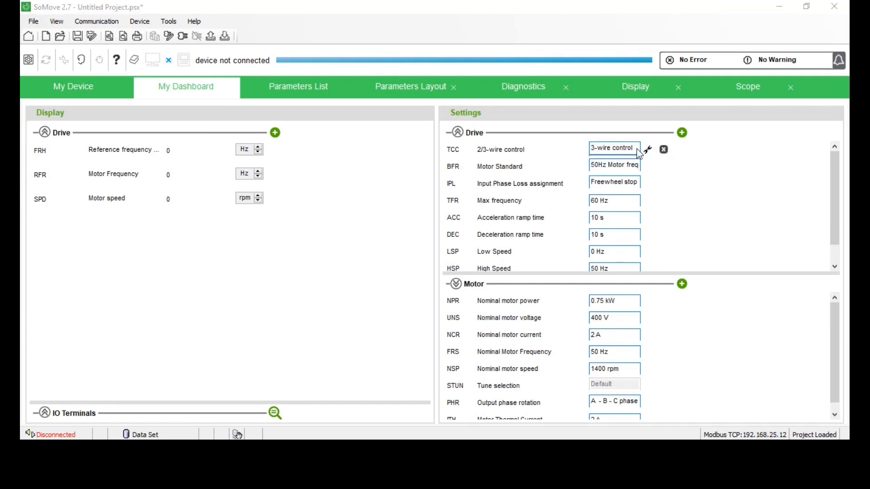
left_click(523, 278)
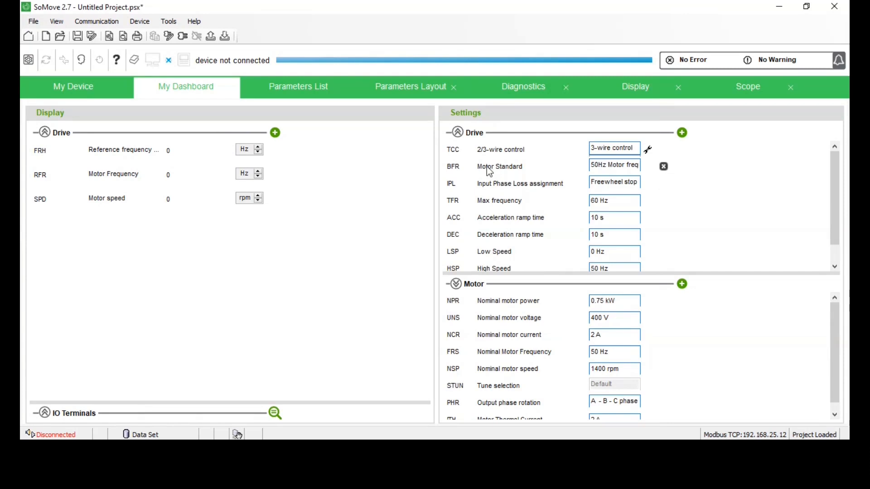
Set the Motor Standard in the Drive settings to 60Hz Motor frequency.
left_click(621, 165)
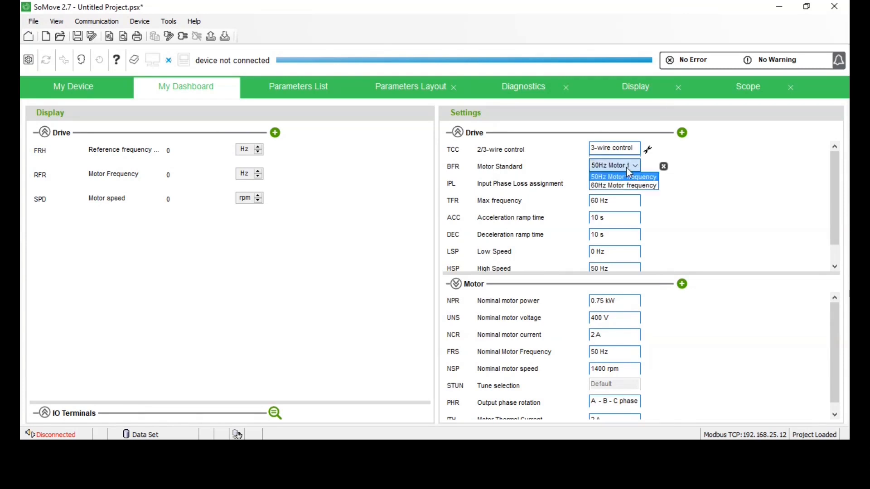
left_click(653, 186)
left_click(623, 186)
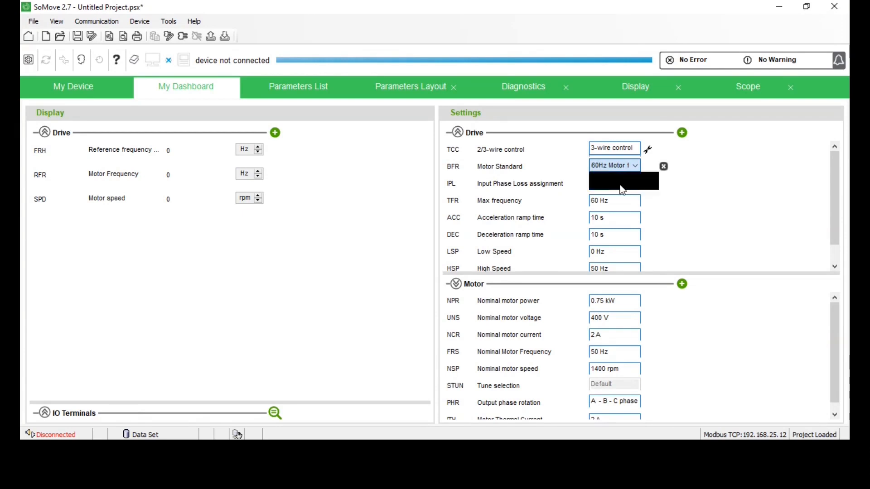
Review the options for Input Phase Loss assignment in the Drive settings and select Freewheel stop.
left_click(610, 185)
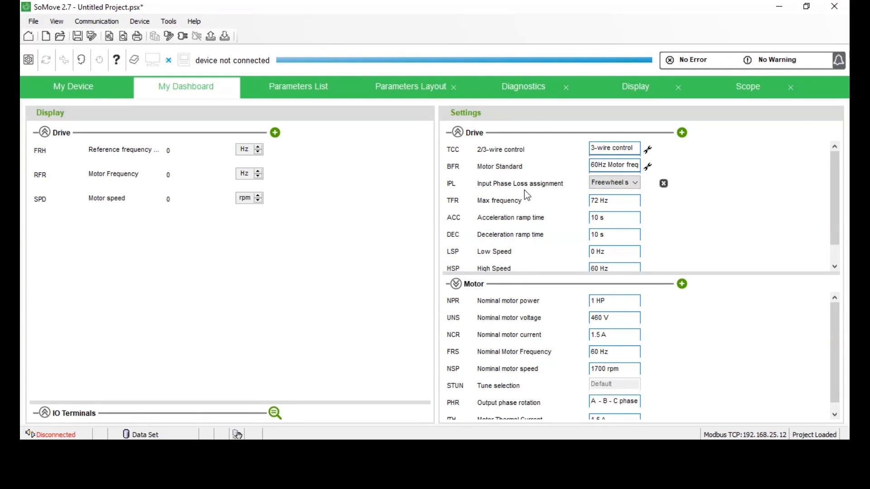
left_click(621, 185)
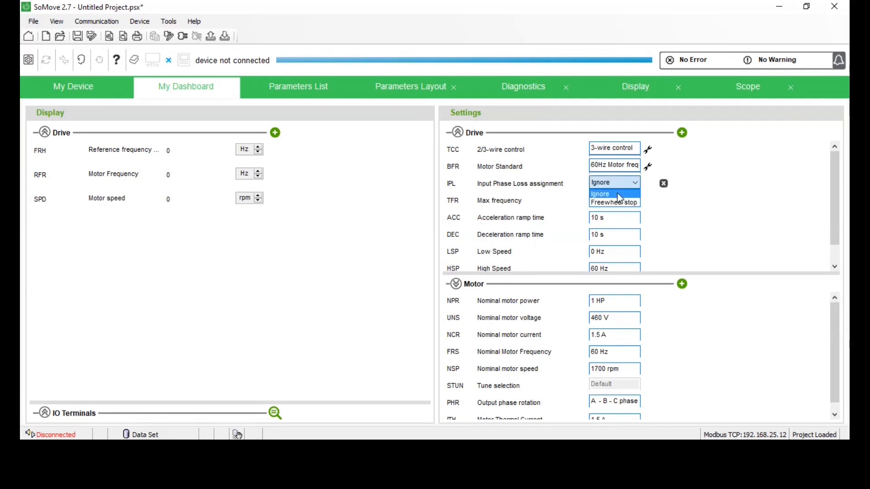
left_click(618, 203)
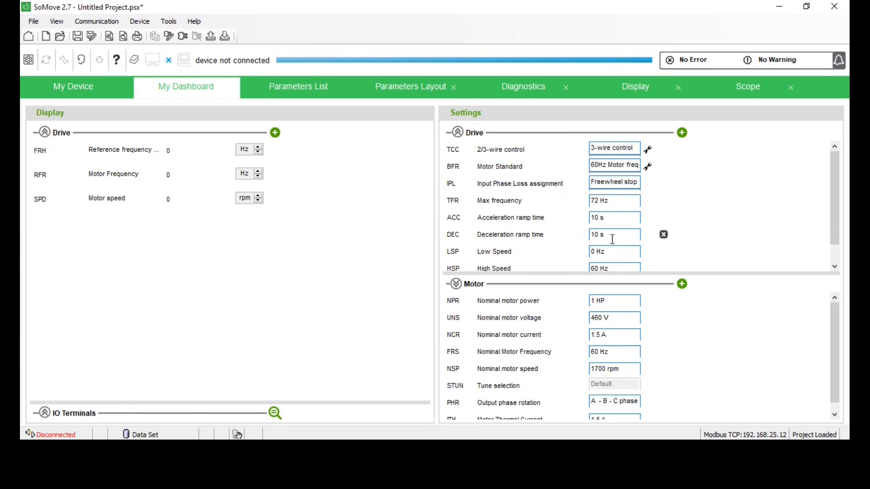
Check the Low Speed and High Speed settings, and choose AI1 Analog input from the configuration reference frequency options (FR1).
scroll(574, 240, "down", 1)
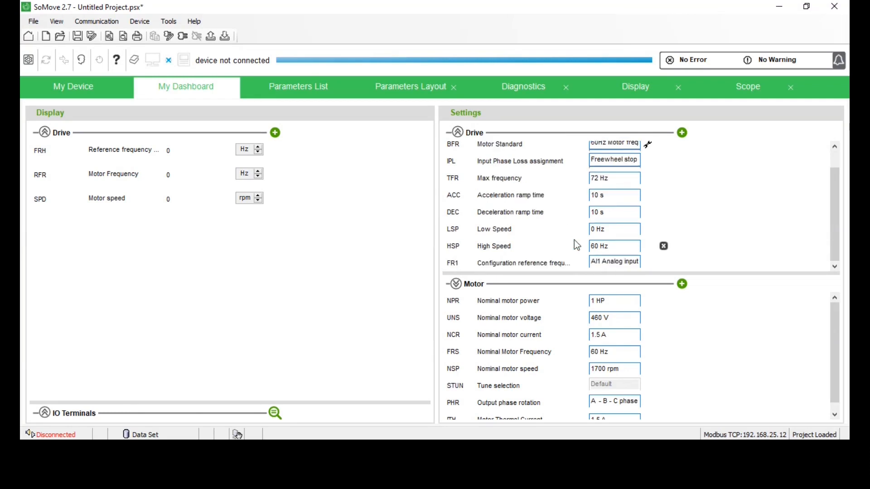
left_click(615, 229)
left_click(613, 246)
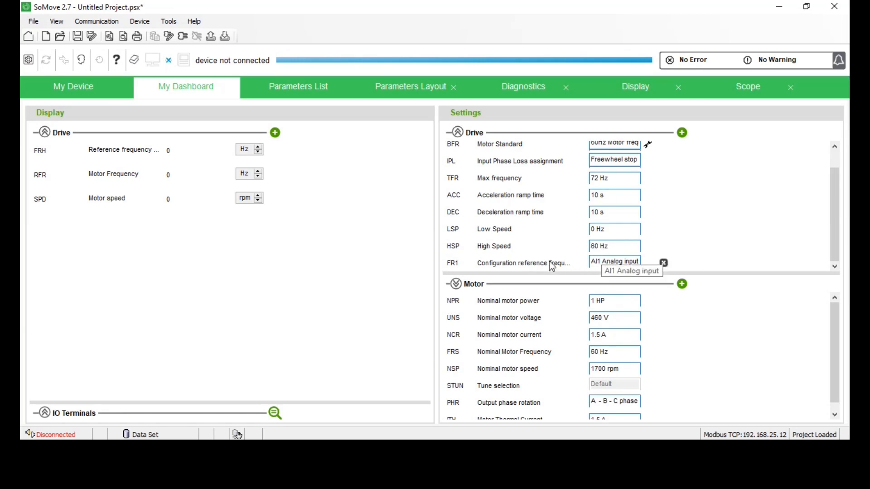
left_click(629, 264)
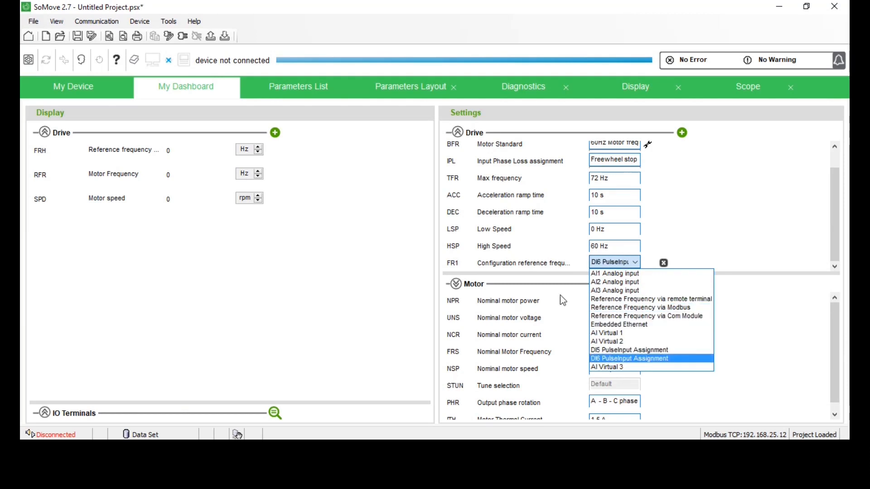
left_click(612, 273)
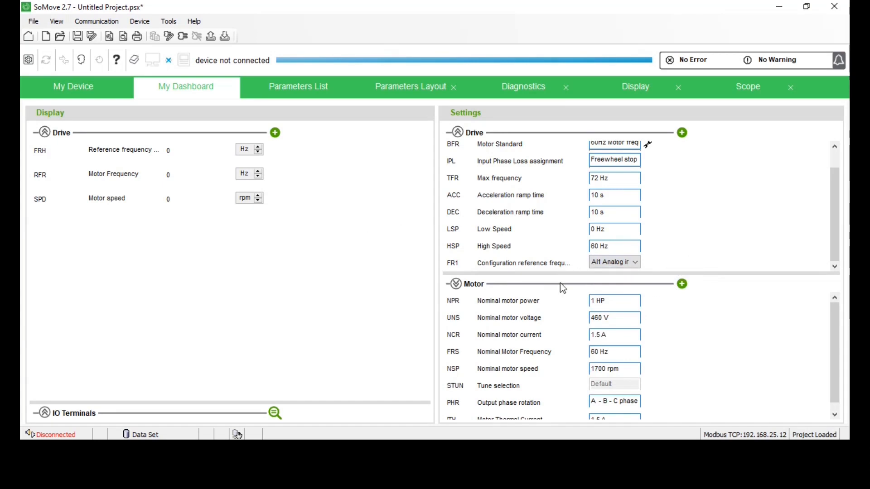
Set the Nominal motor voltage in the Motor settings to 380 V.
scroll(777, 347, "down", 1)
scroll(778, 348, "up", 1)
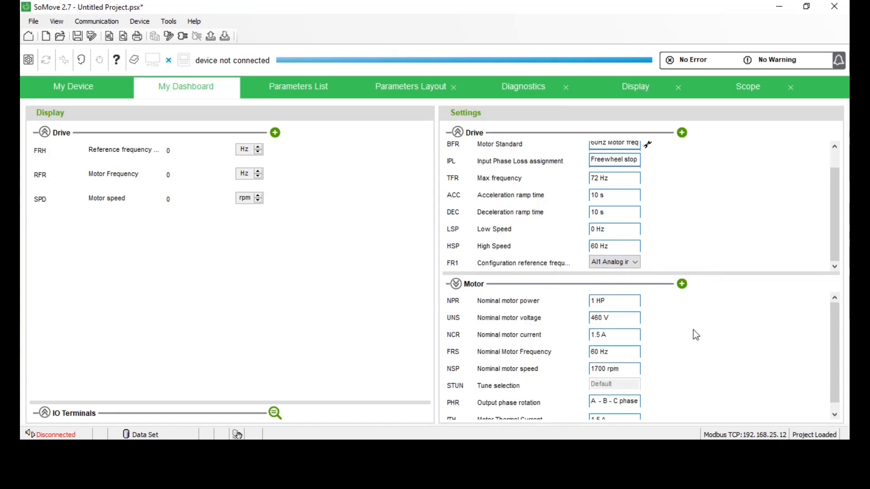
left_click(612, 319)
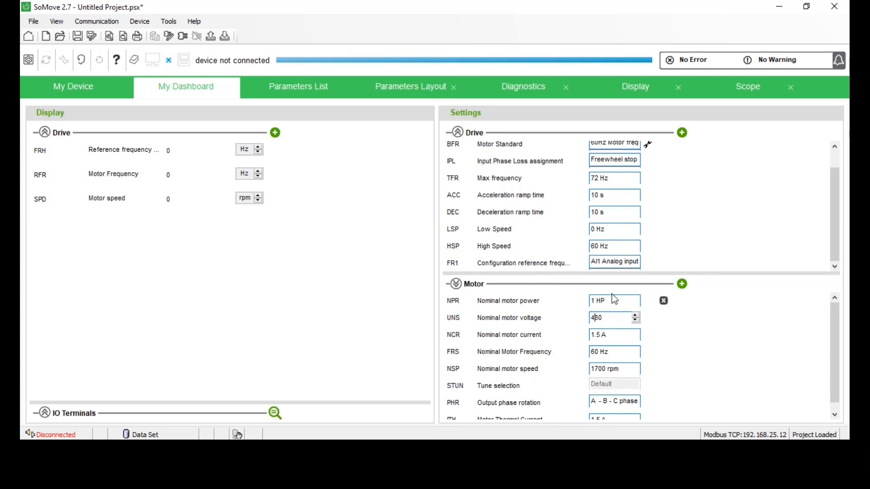
key("Right")
key("Right")
key("BackSpace")
key("BackSpace")
key("BackSpace")
type("380")
left_click(614, 336)
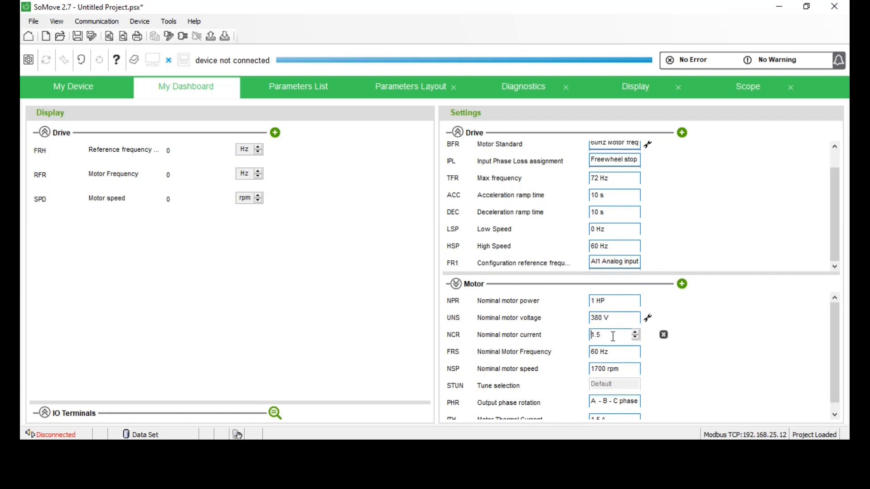
key("Return")
Inspect the Nominal motor speed setting in the Motor group.
left_click(634, 369)
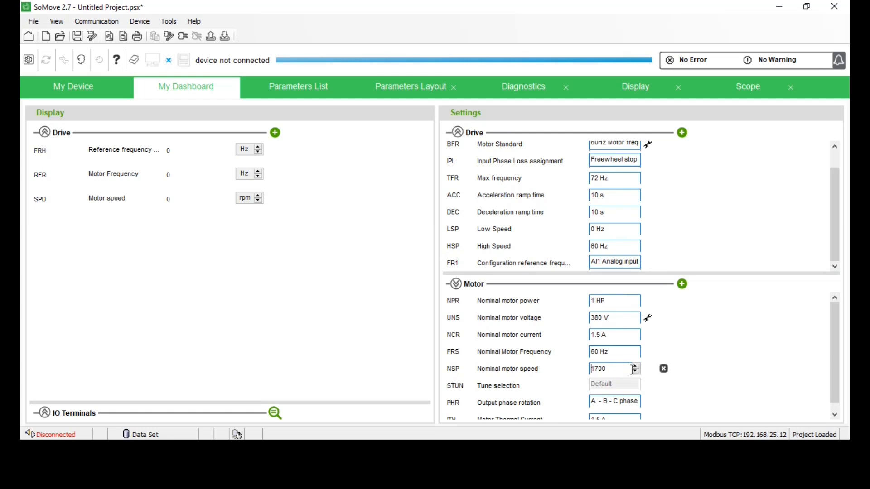
scroll(581, 371, "down", 1)
scroll(581, 371, "up", 1)
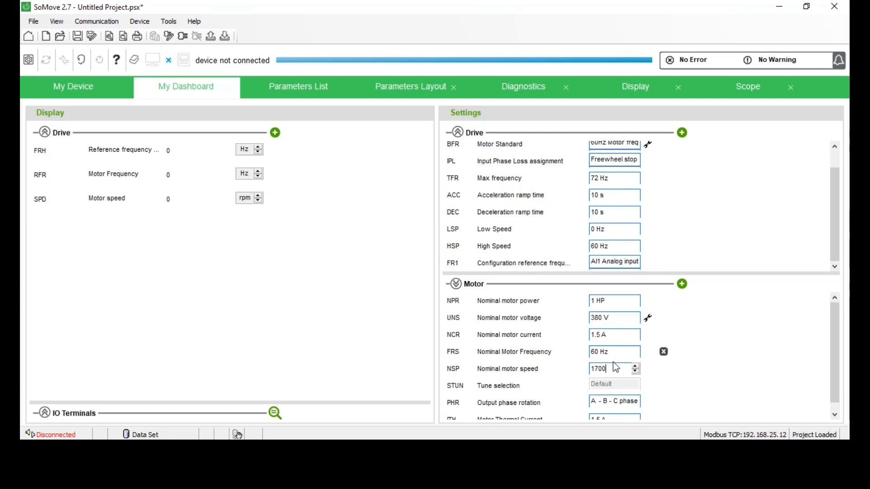
Switch the Output phase rotation to A - C - B and return it to A - B - C.
left_click(636, 402)
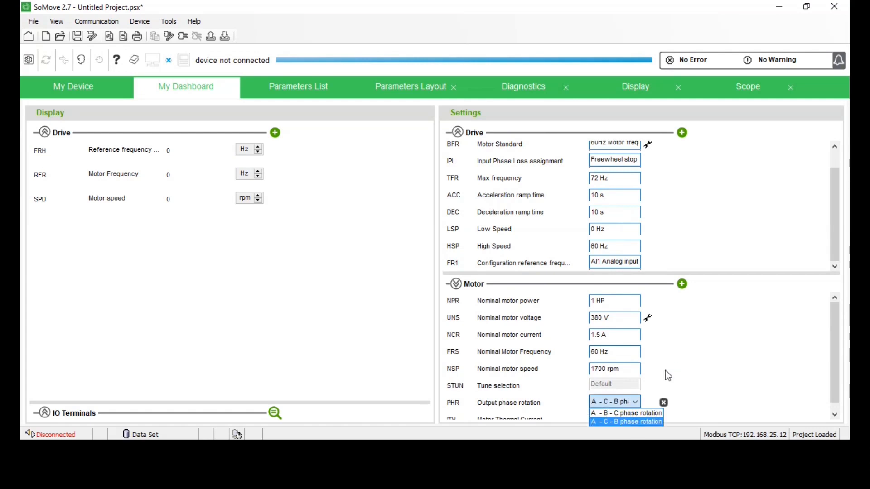
left_click(622, 421)
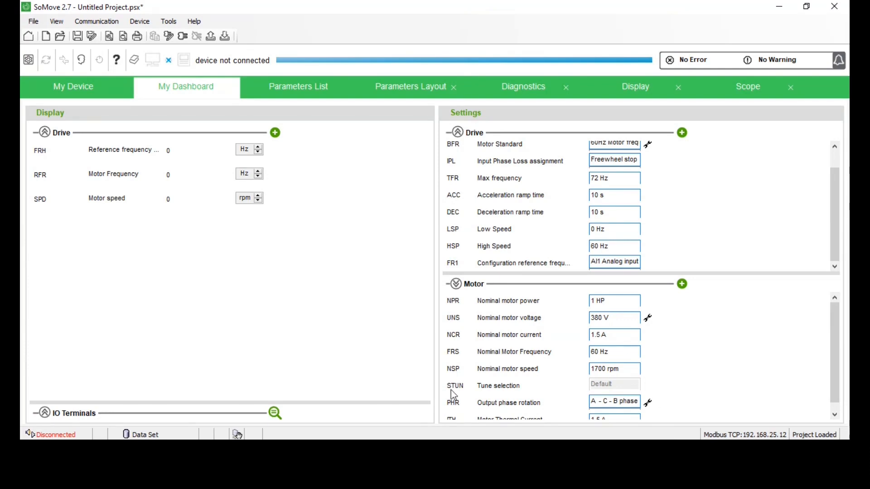
left_click(636, 402)
left_click(636, 413)
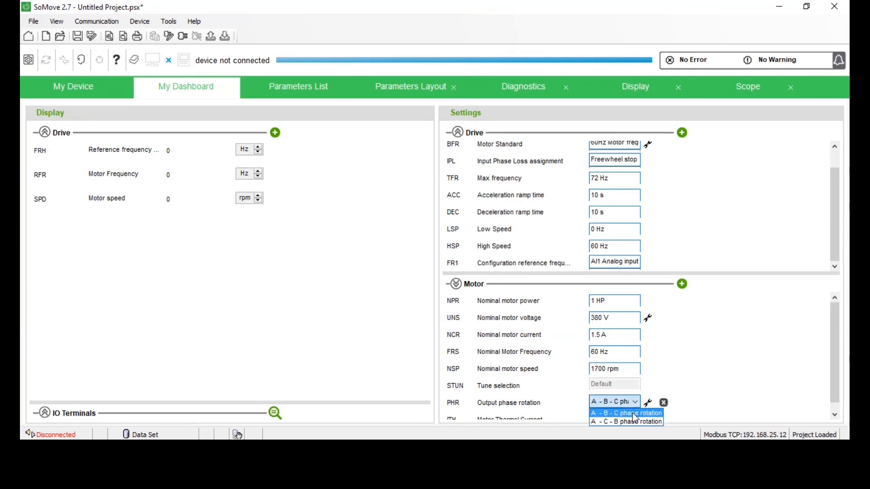
left_click(674, 378)
Inspect the Motor Thermal Current setting at the end of the Motor group.
scroll(678, 409, "down", 1)
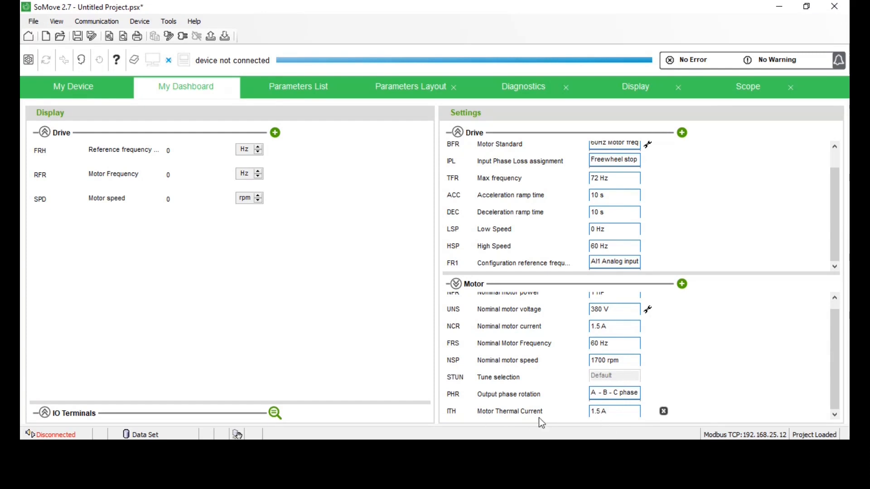
left_click(607, 412)
left_click_drag(603, 412, 582, 415)
left_click(595, 412)
scroll(526, 377, "up", 1)
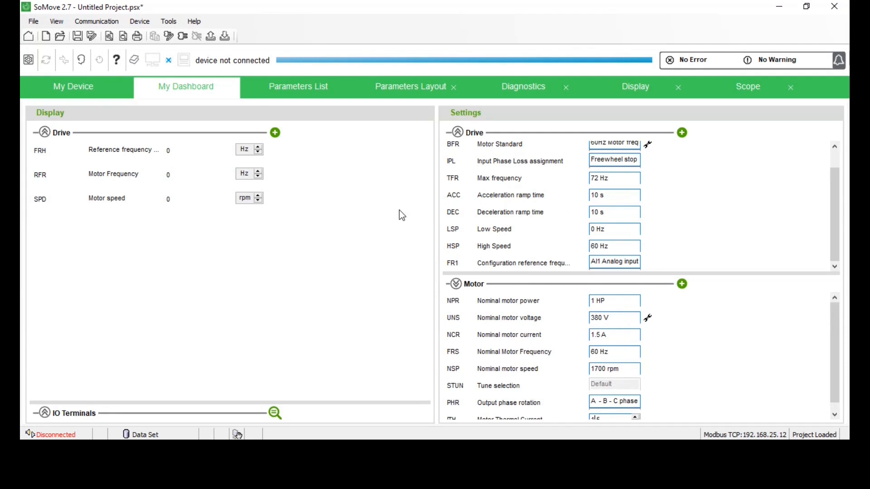
Save the project as SOMOVE_TREINAMENTO in the desktop folder (Área de Trabalho), using the SoMove project file type.
left_click(93, 37)
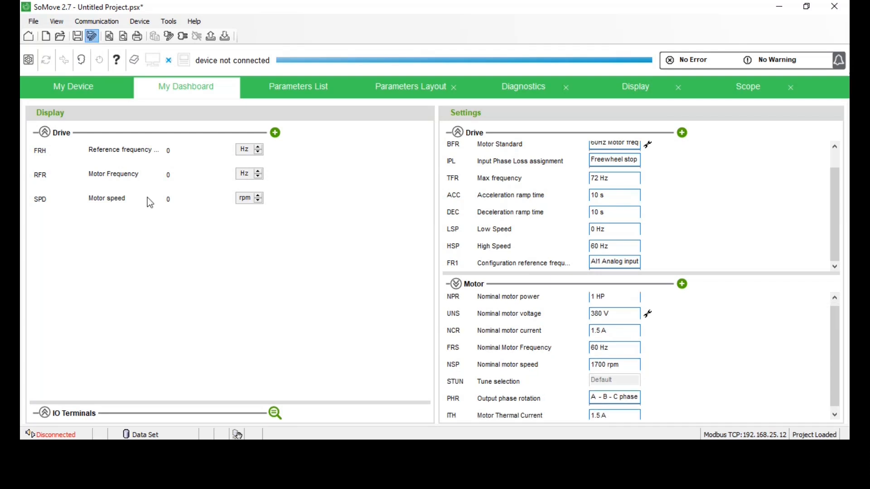
left_click(79, 105)
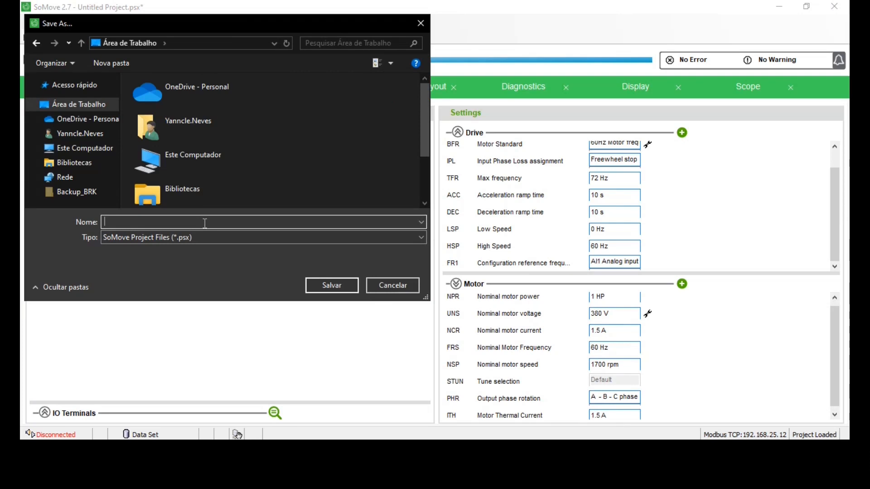
type("SOMOVE_TREINAMENTO")
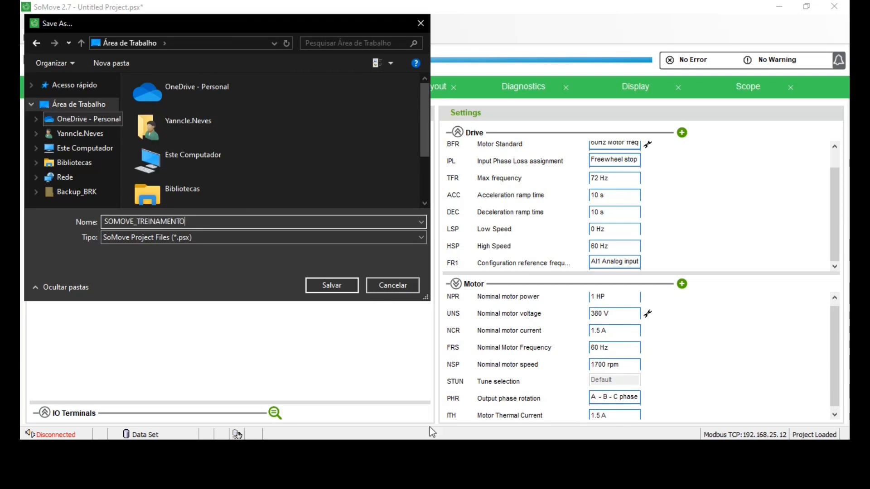
left_click(340, 284)
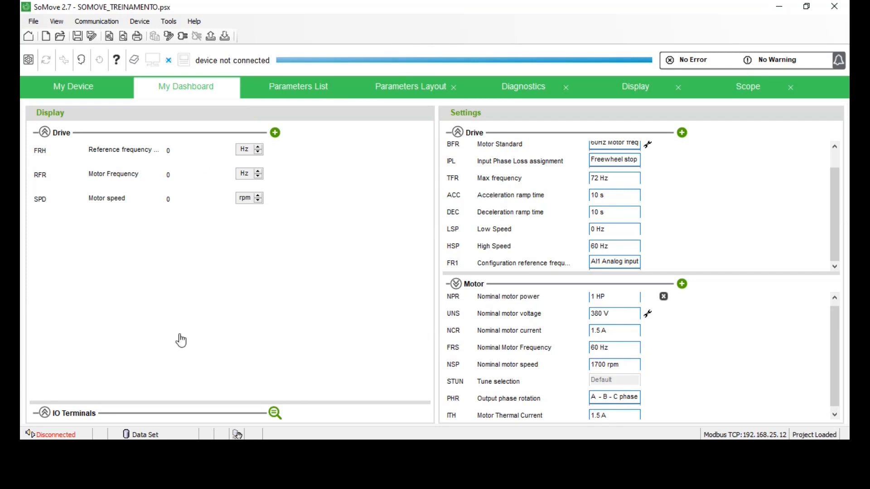
Review the Drive settings from 2/3-wire control down to the configuration reference frequency (FR1).
scroll(509, 264, "up", 1)
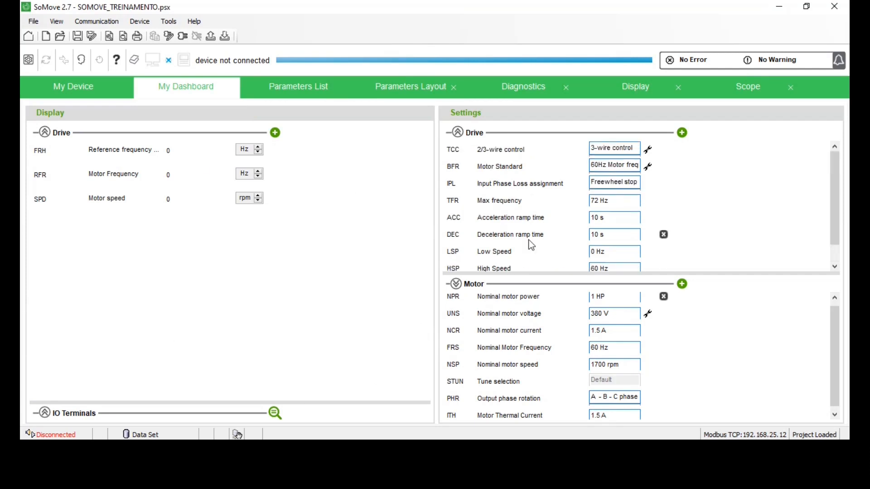
scroll(477, 170, "down", 1)
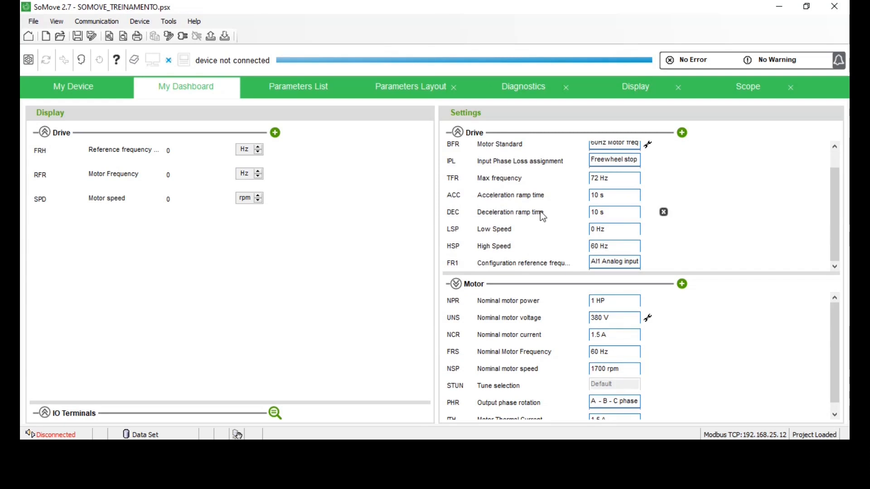
scroll(543, 216, "up", 1)
scroll(536, 217, "down", 1)
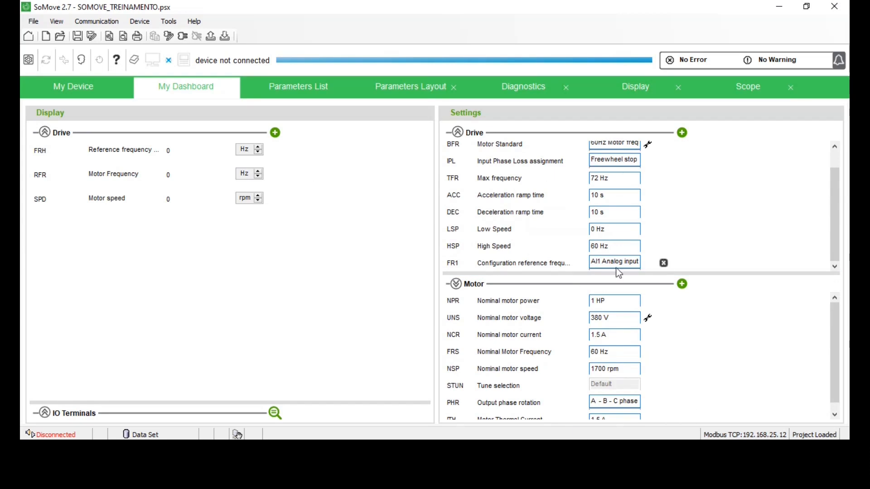
left_click(634, 263)
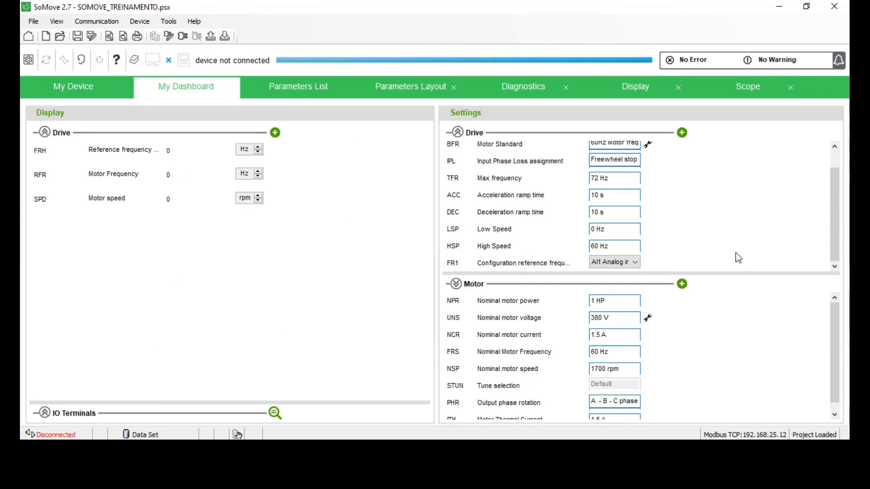
scroll(735, 254, "up", 1)
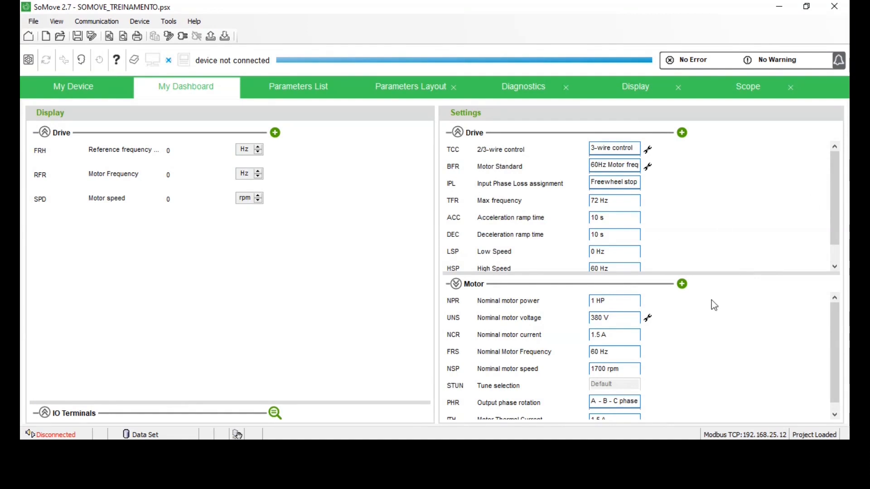
scroll(587, 212, "down", 1)
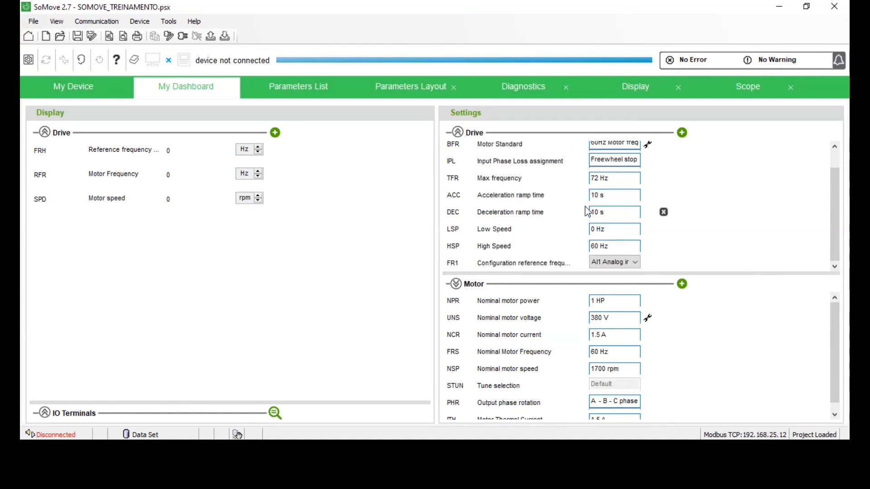
Browse the parameters available for the Drive settings group on My Dashboard and cancel the selection.
left_click(633, 246)
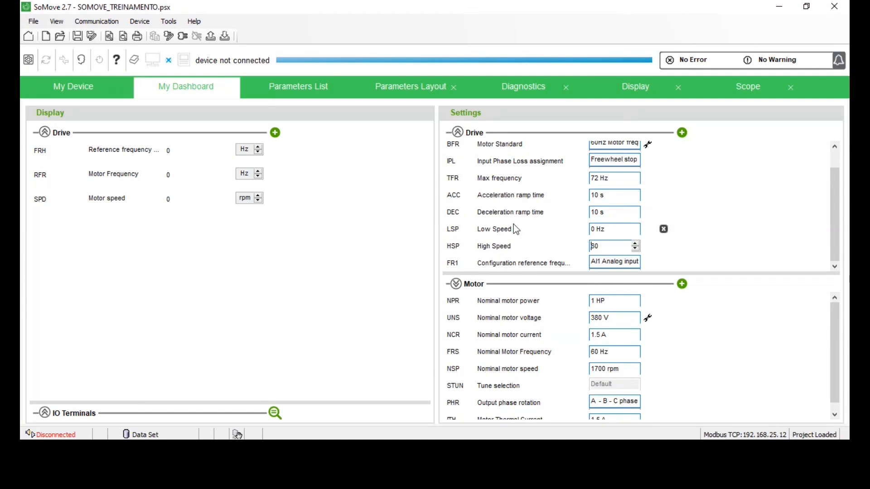
scroll(526, 210, "up", 1)
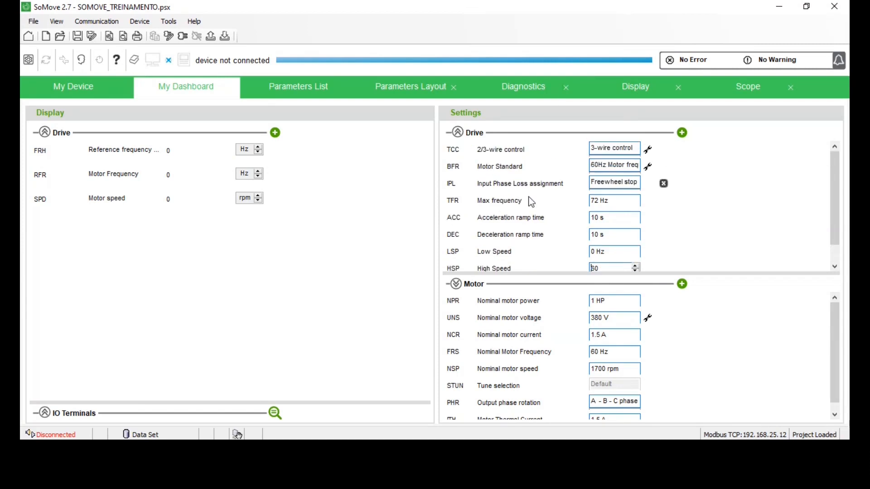
left_click(683, 135)
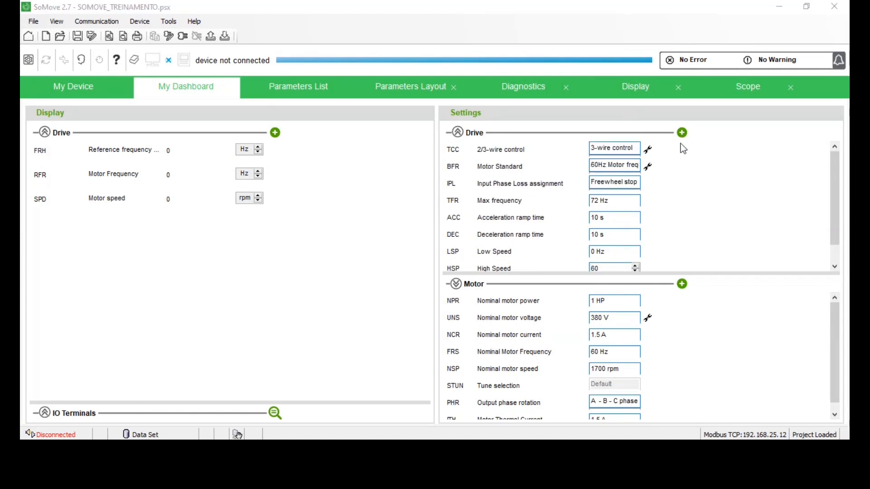
scroll(247, 227, "down", 15)
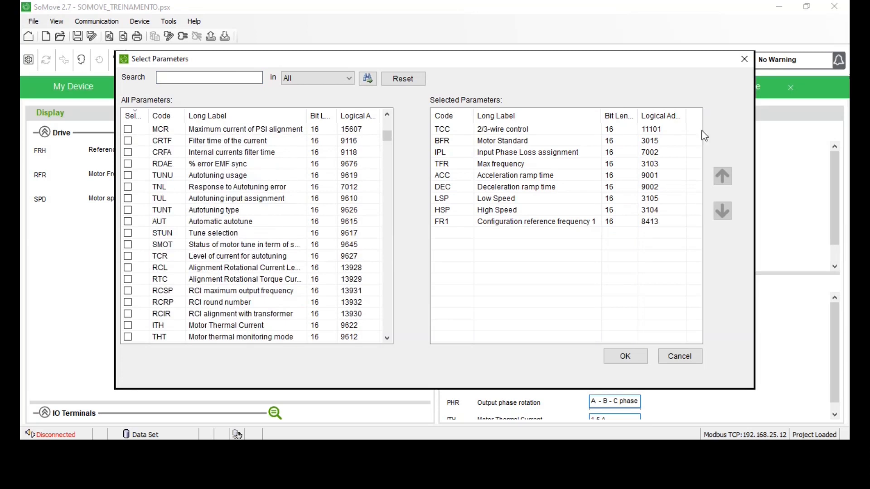
scroll(257, 220, "down", 3)
left_click(255, 256)
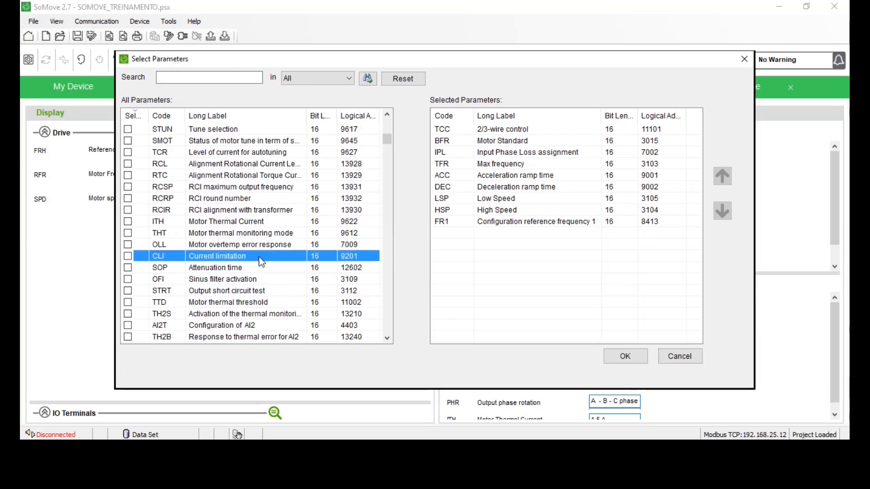
left_click(262, 268)
scroll(252, 188, "up", 5)
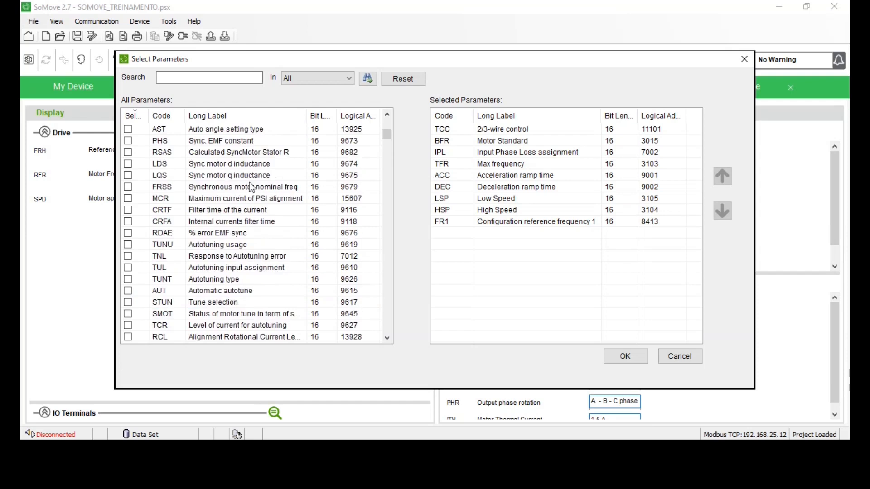
scroll(252, 187, "up", 5)
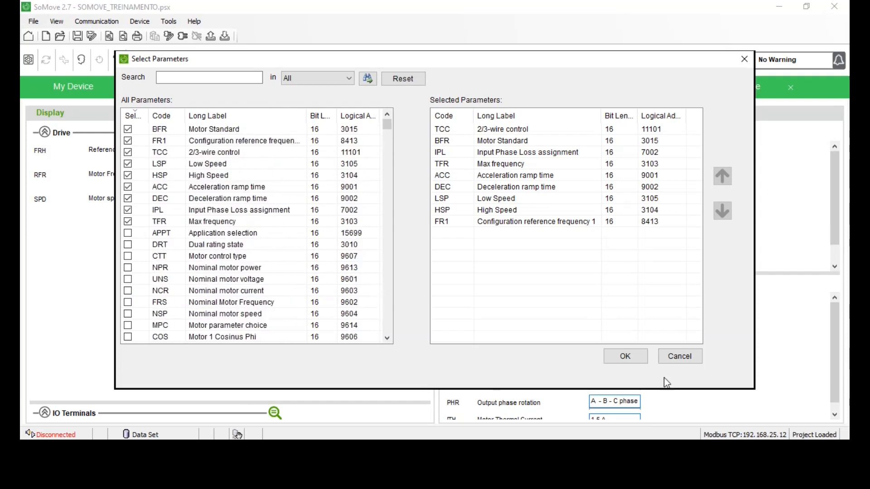
left_click(660, 357)
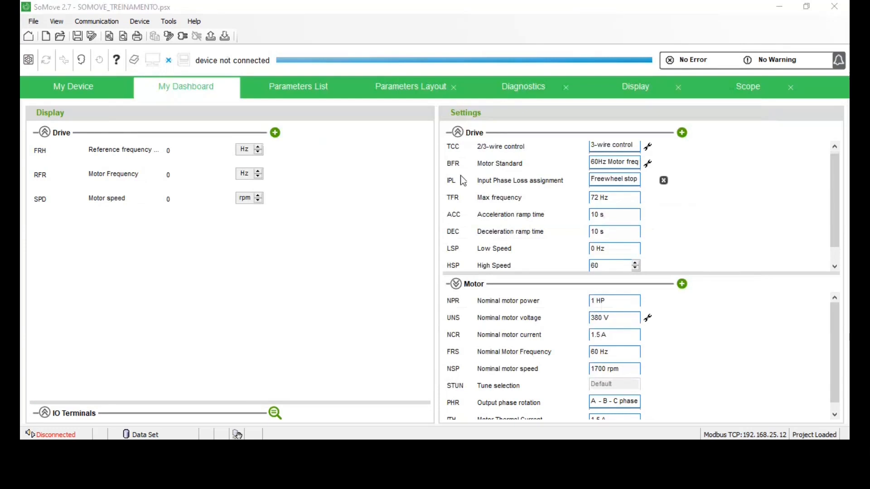
Check the Drive and Motor settings for markers of values that differ from the factory settings.
left_click(694, 191)
scroll(652, 190, "up", 1)
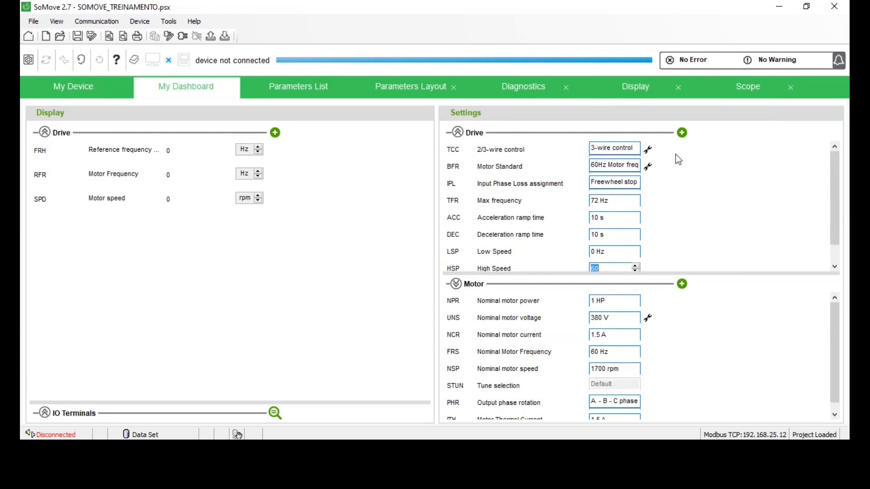
scroll(649, 152, "down", 1)
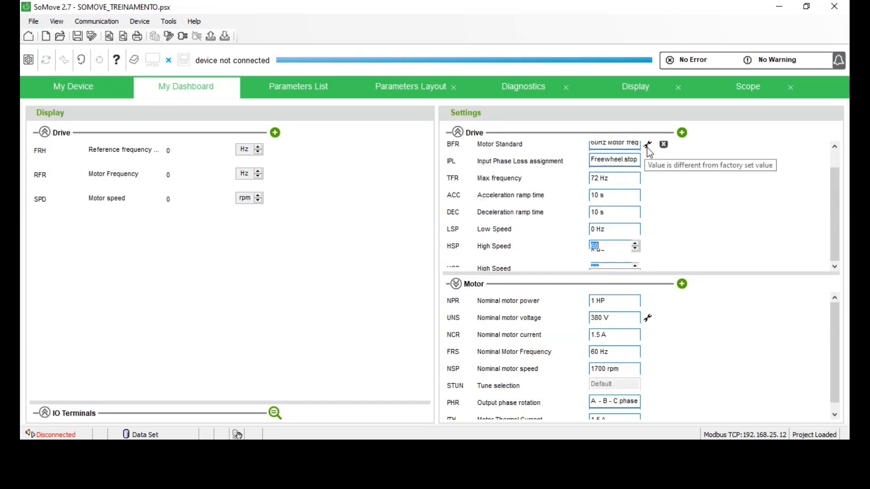
scroll(649, 152, "up", 1)
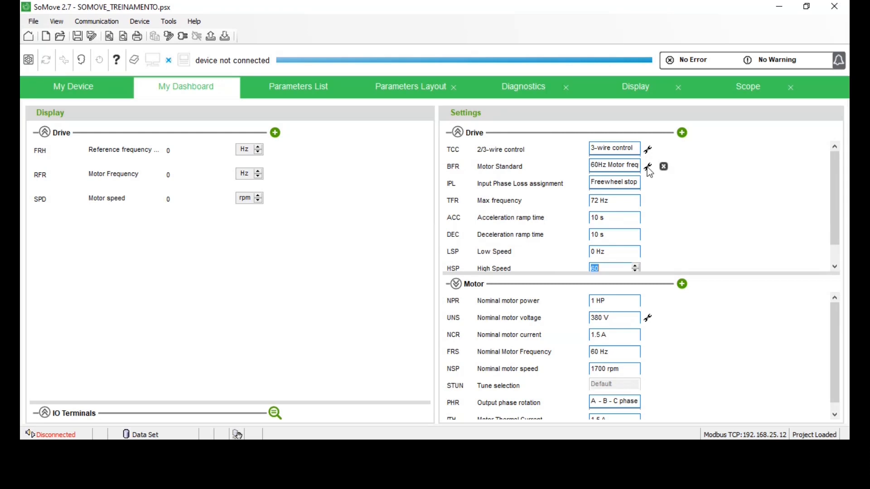
mouse_move(647, 167)
scroll(653, 319, "down", 1)
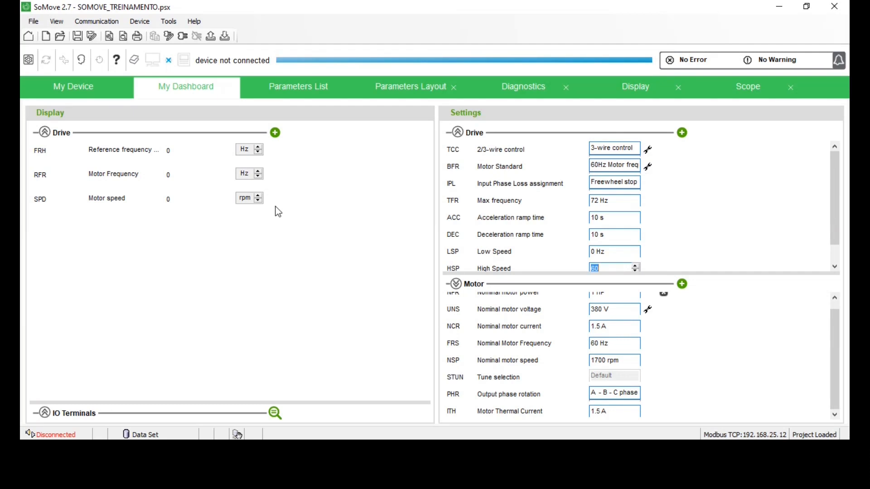
key("alt+Tab")
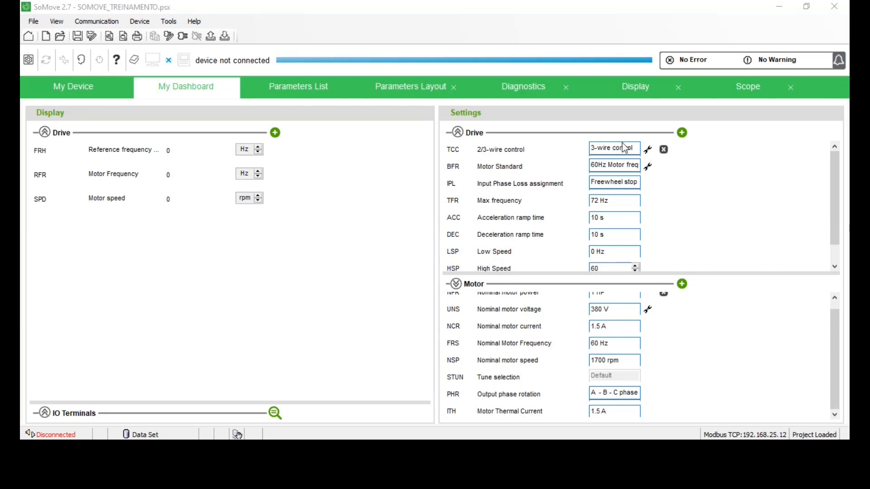
scroll(551, 205, "down", 1)
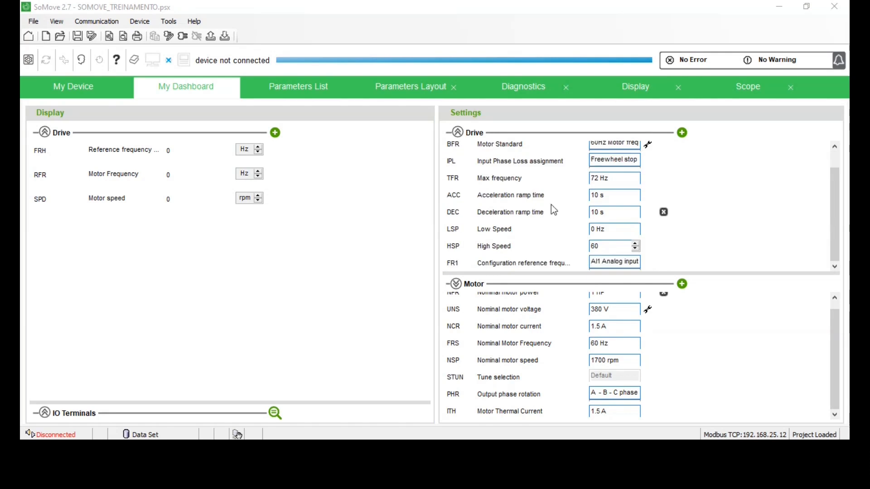
scroll(551, 256, "up", 1)
scroll(585, 346, "up", 1)
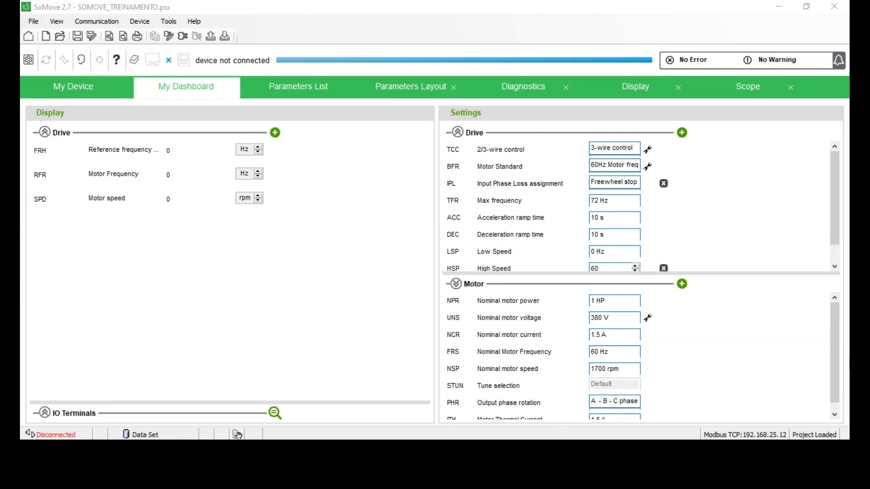
key("alt+Tab")
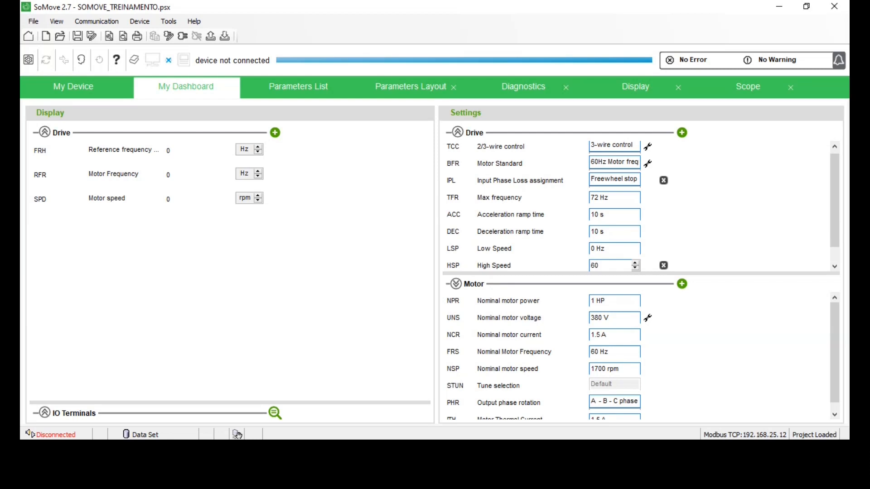
key("alt+Tab")
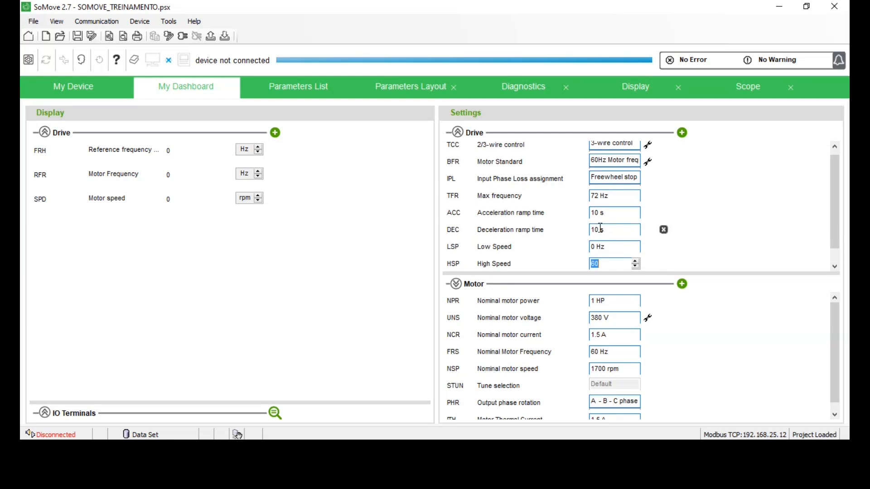
scroll(571, 186, "down", 1)
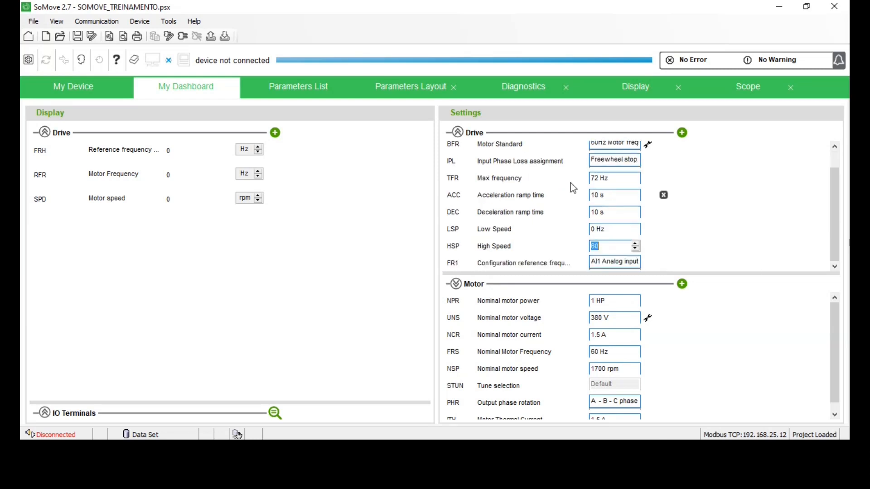
Collapse the Drive settings group on My Dashboard and show the Parameters List.
left_click(458, 133)
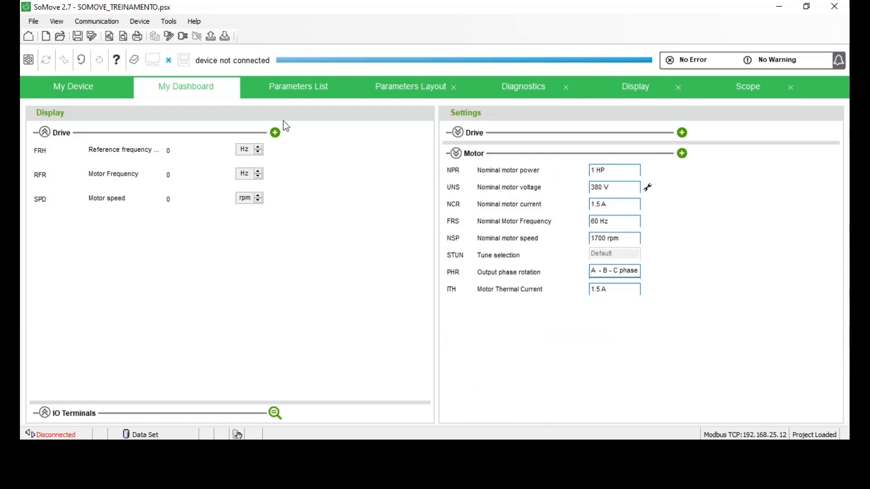
left_click(289, 95)
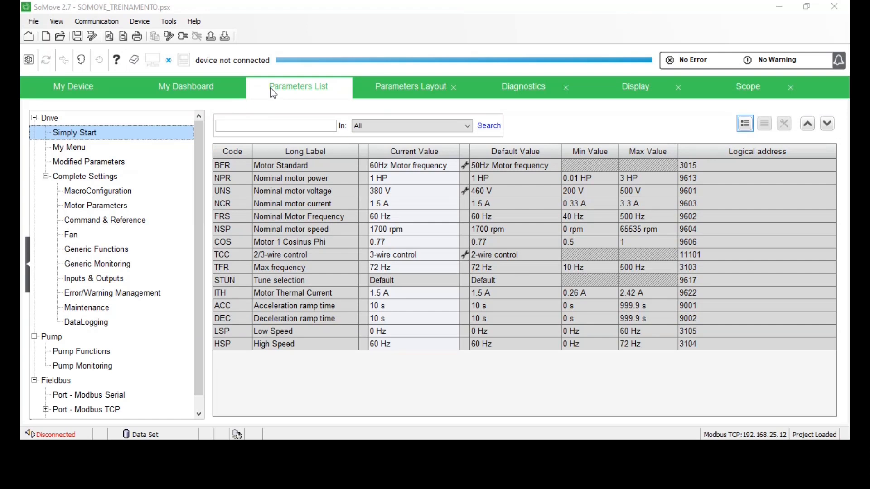
scroll(104, 196, "down", 1)
scroll(104, 197, "up", 1)
left_click(176, 96)
left_click(269, 89)
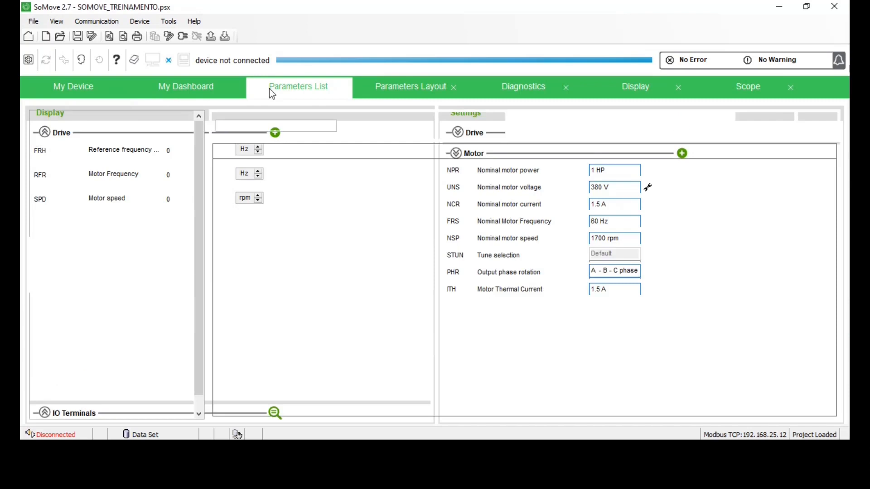
Review the Modified Parameters and the other parameter categories, and return to the Simply Start parameters.
left_click(88, 162)
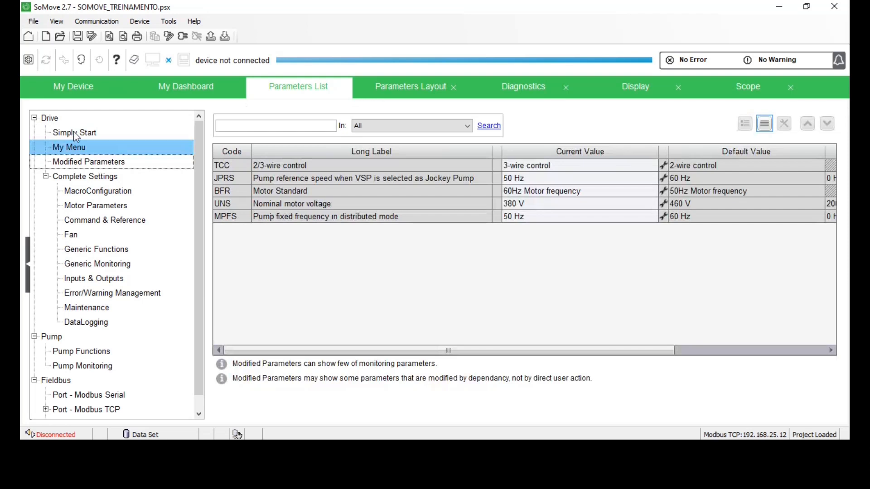
left_click(75, 133)
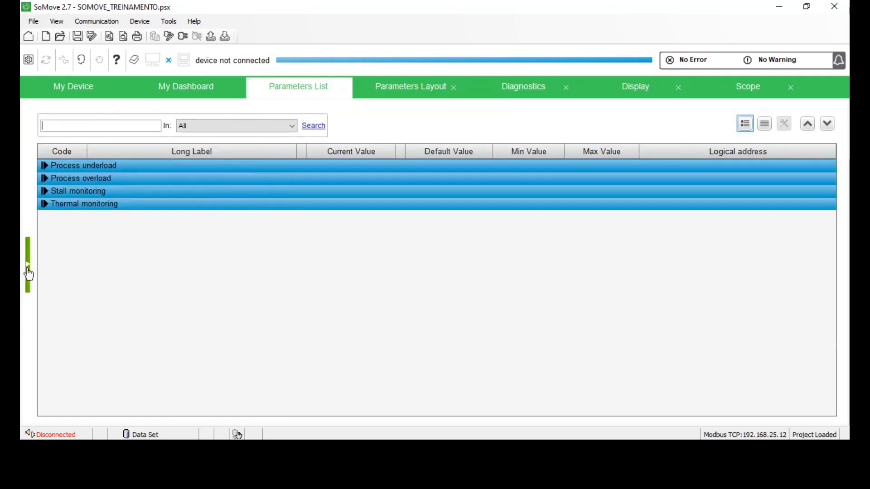
left_click(26, 274)
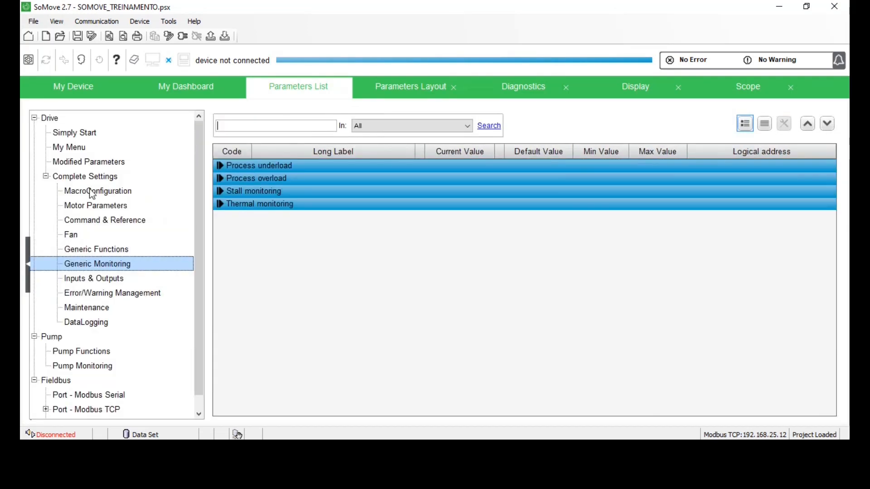
left_click(84, 132)
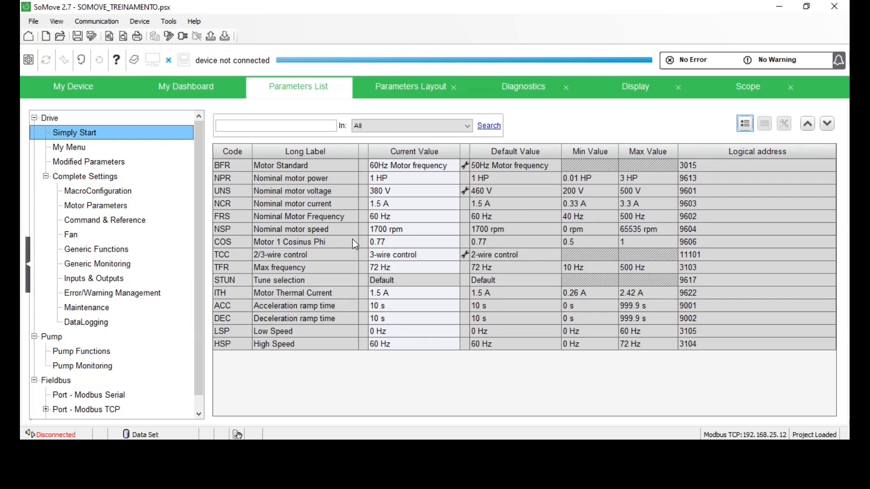
Examine the code, long label and default value of the Motor Standard (BFR) parameter in the Simply Start list.
left_click(225, 170)
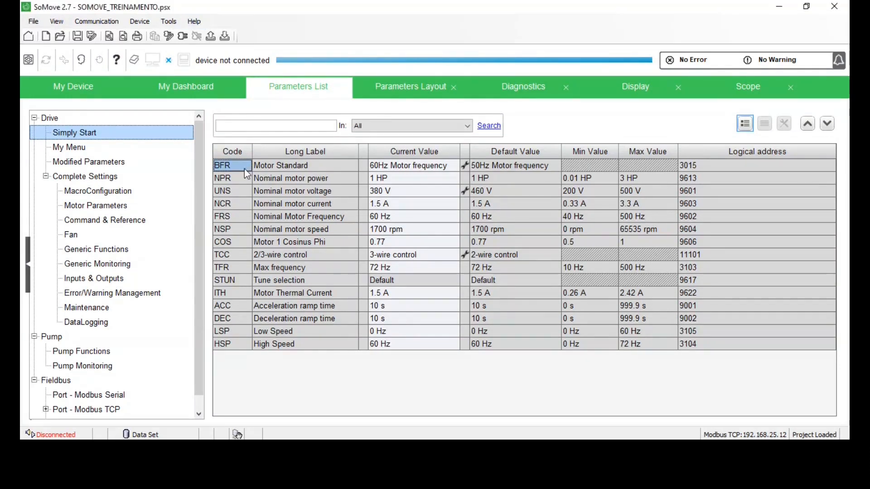
left_click(260, 170)
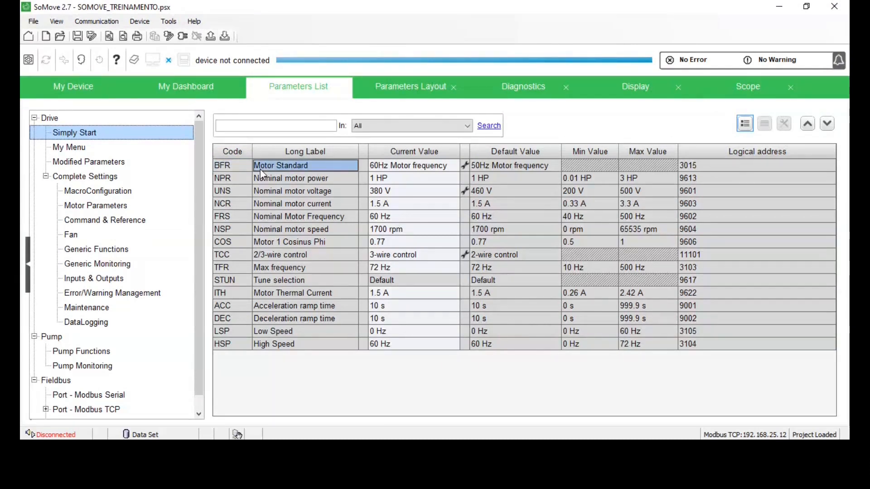
left_click(237, 172)
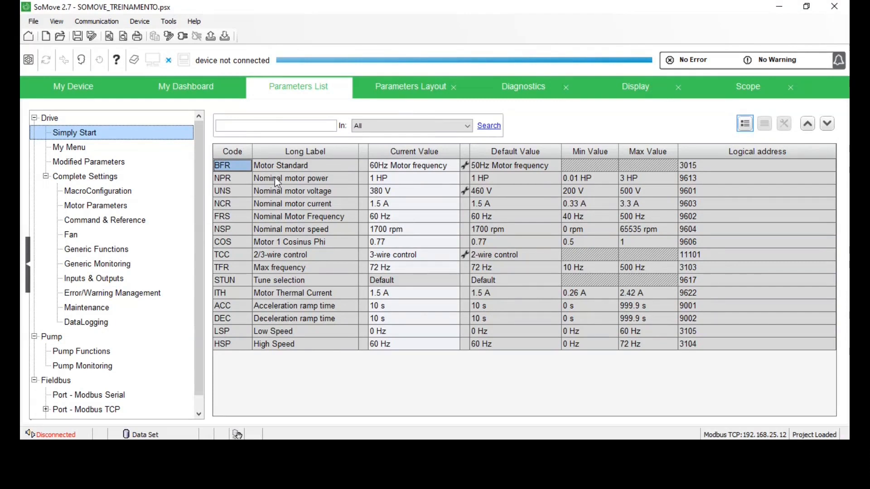
left_click(279, 166)
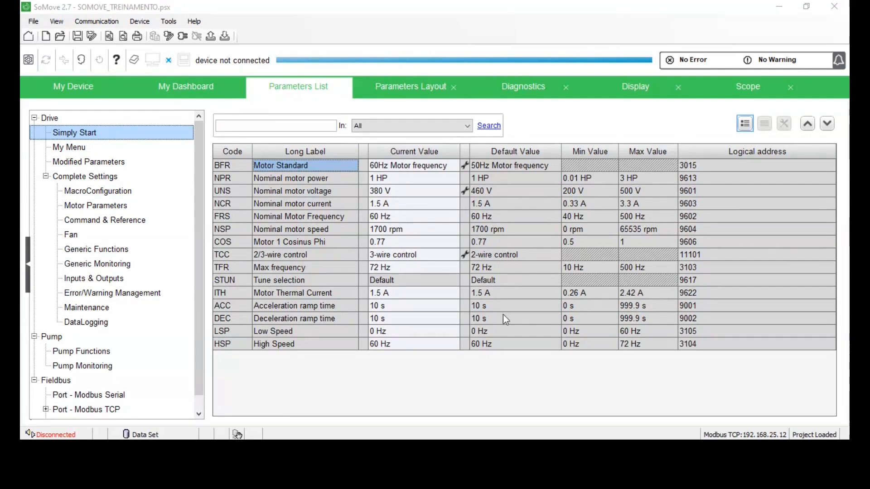
left_click_drag(561, 146, 561, 146)
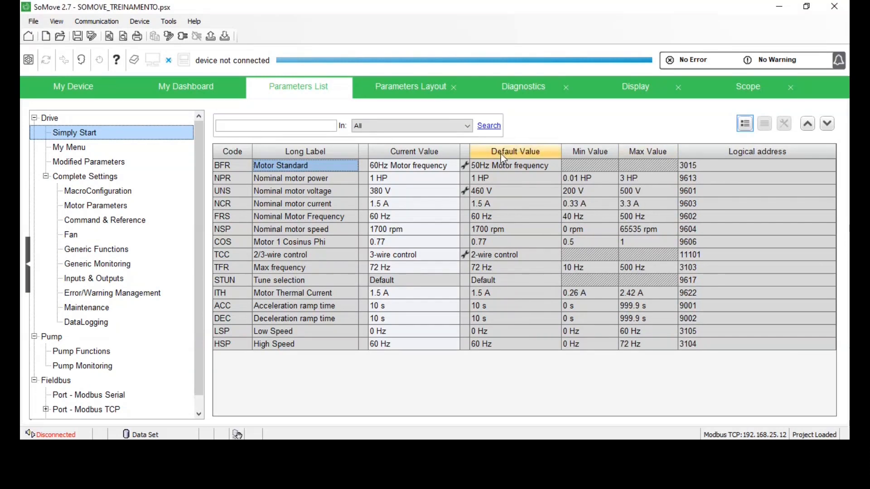
left_click(502, 165)
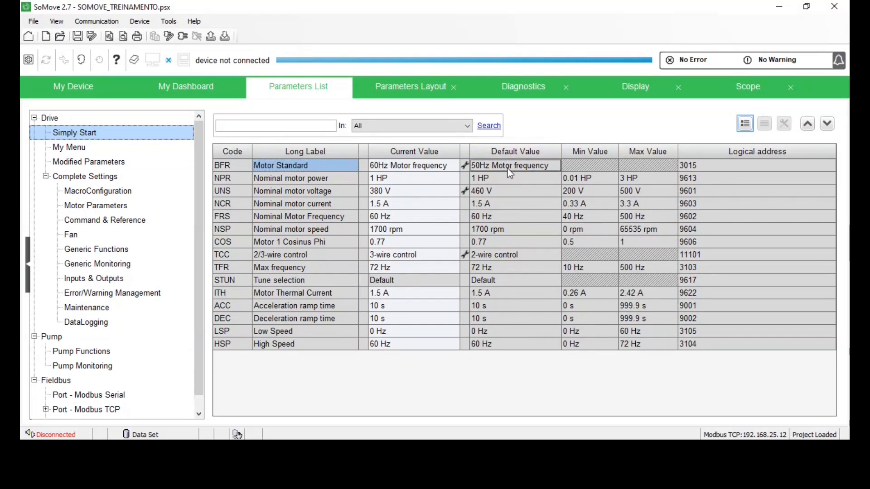
Inspect the current values of Motor Standard and Nominal motor voltage, and compare the motor voltage with its My Dashboard setting.
left_click(394, 166)
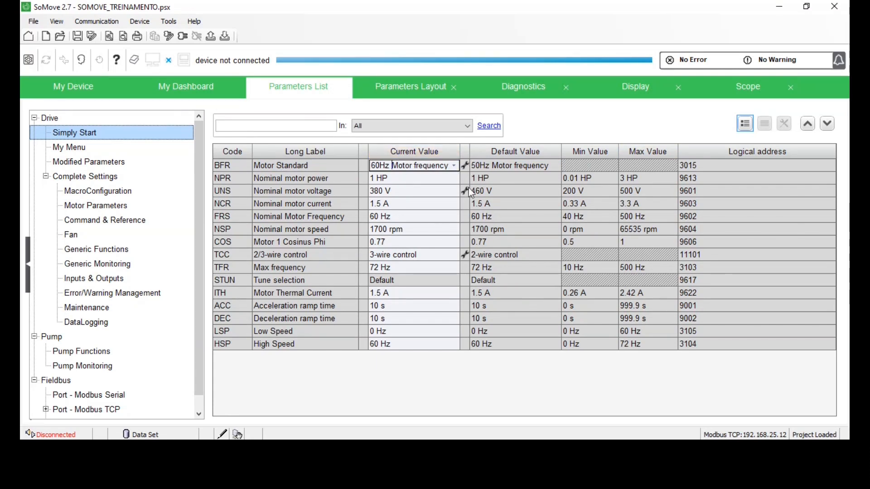
left_click(450, 190)
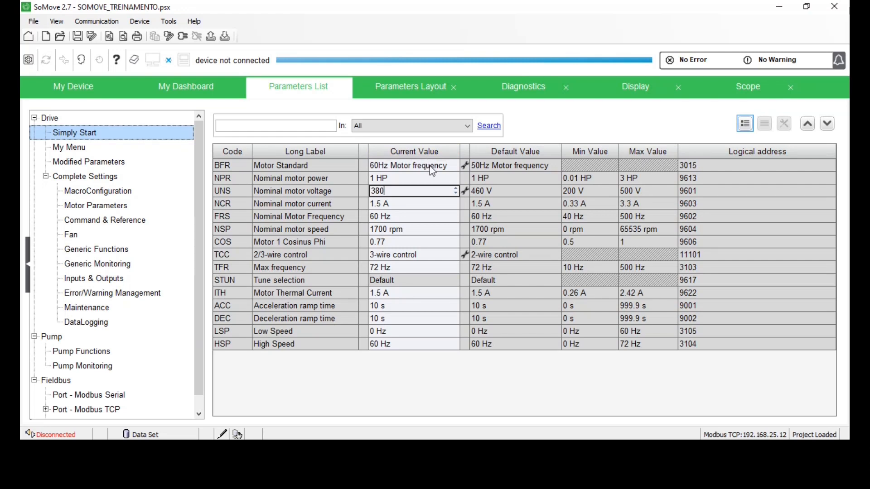
left_click(199, 85)
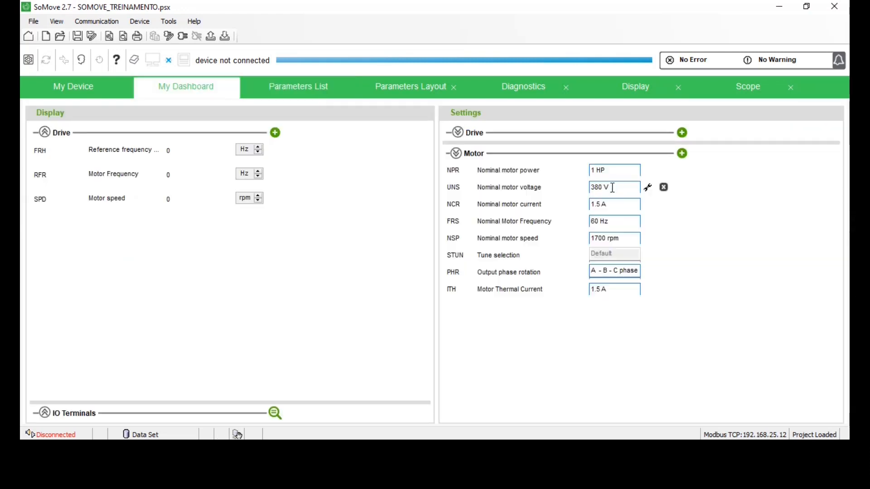
left_click(289, 96)
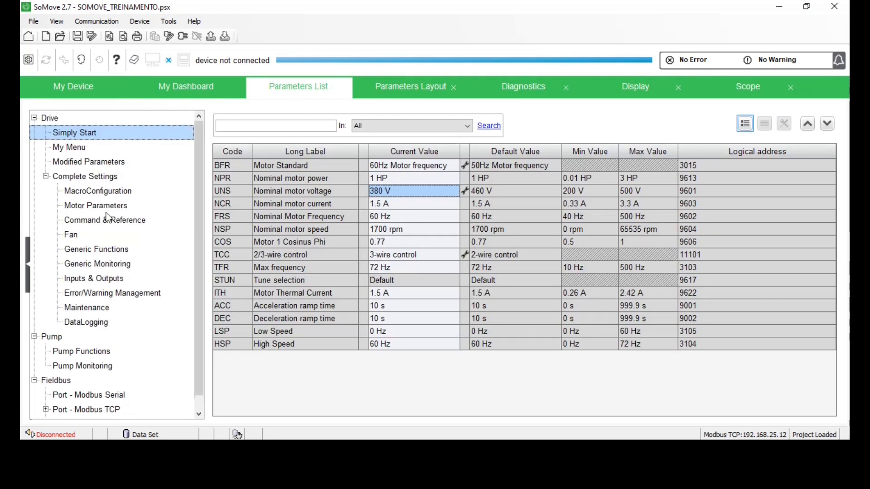
Try stepping and selecting the current value of Nominal motor voltage in the Simply Start list, and leave the field.
double_click(392, 192)
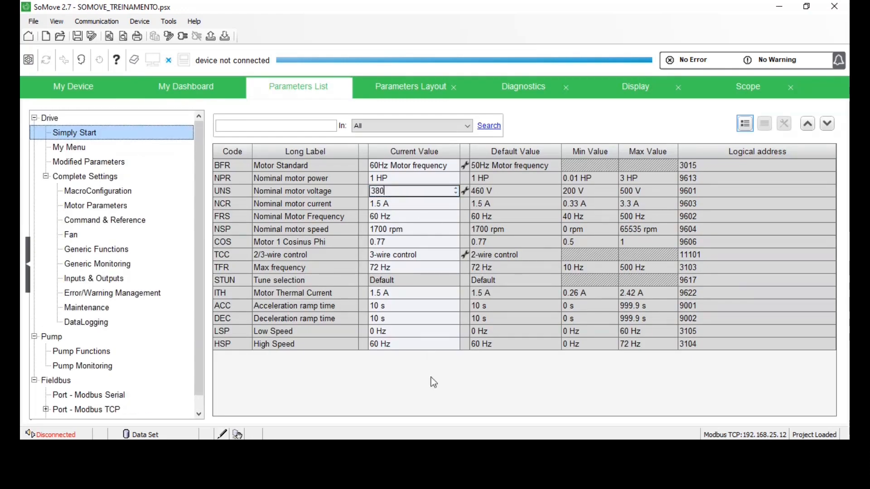
left_click(456, 189)
left_click(456, 193)
left_click_drag(423, 192, 358, 192)
left_click(78, 135)
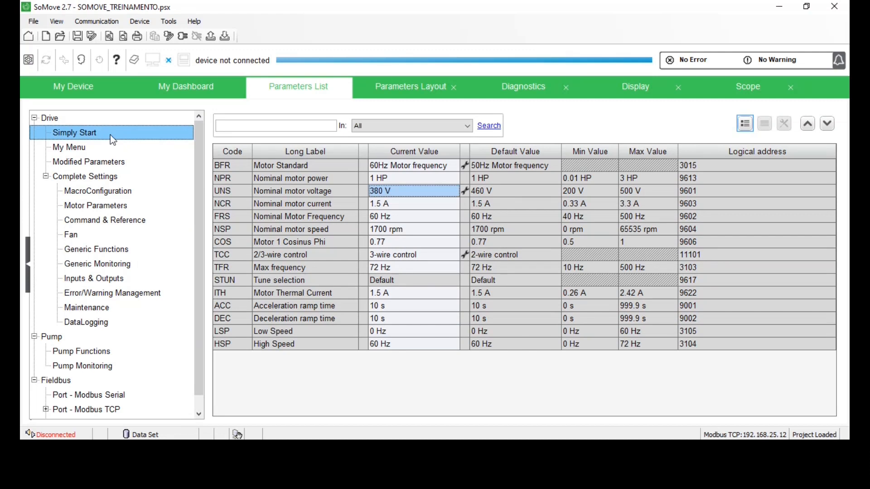
left_click(240, 167)
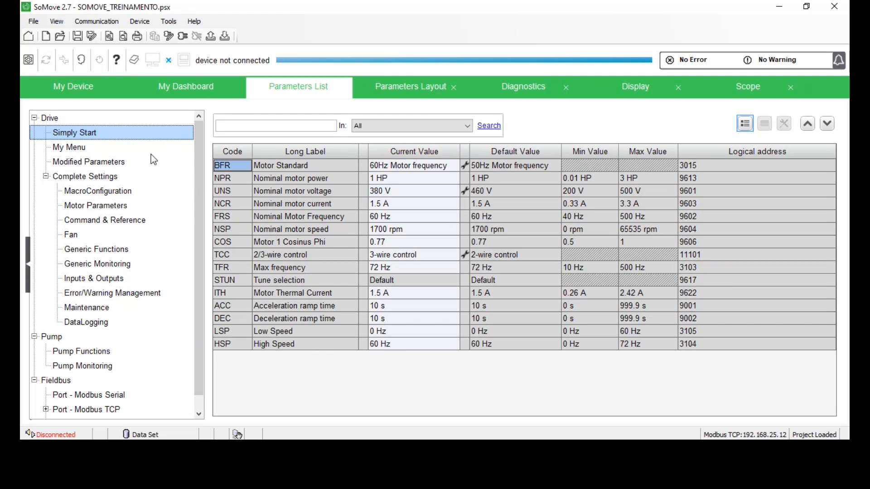
Check the contents of the My Menu and Modified Parameters categories.
left_click(68, 148)
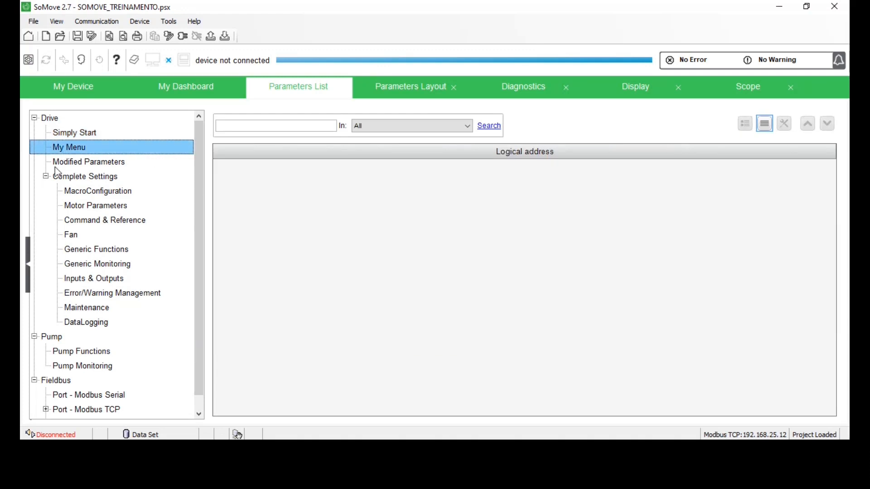
left_click(381, 205)
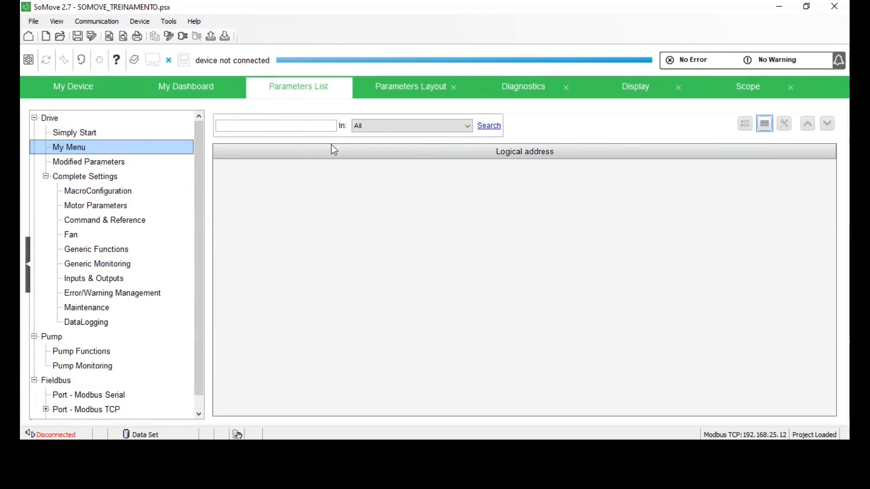
right_click(335, 221)
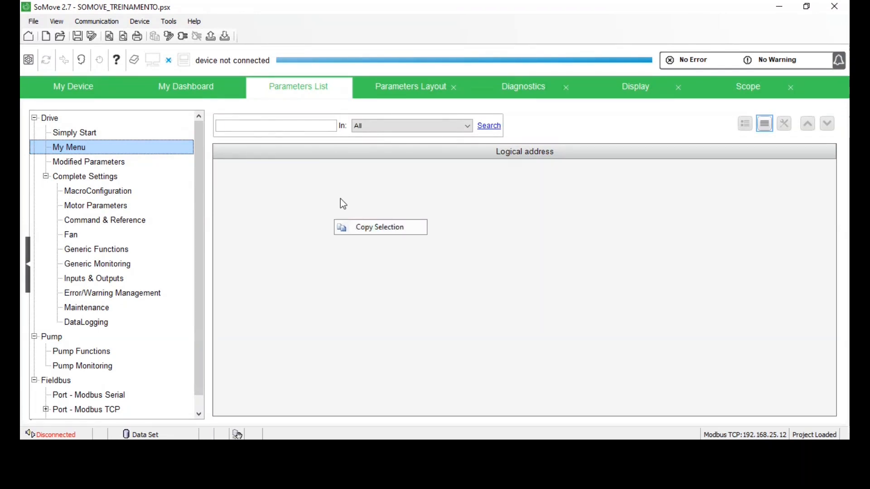
left_click(402, 170)
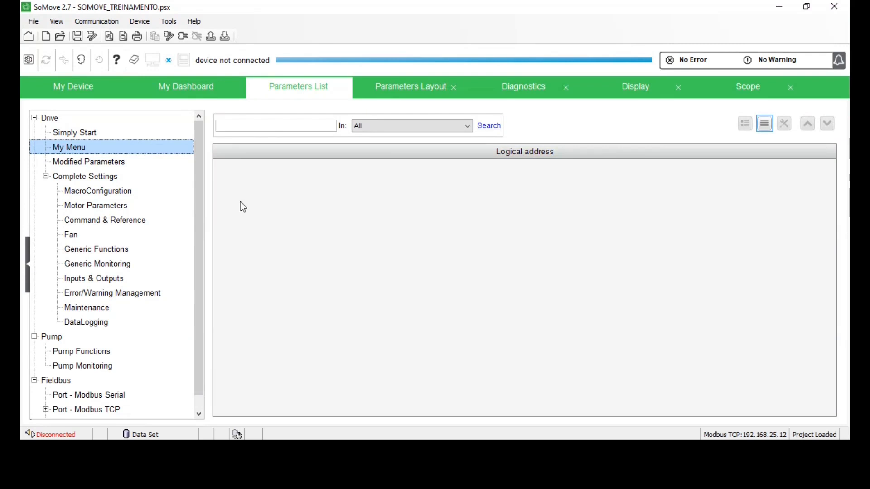
left_click(90, 166)
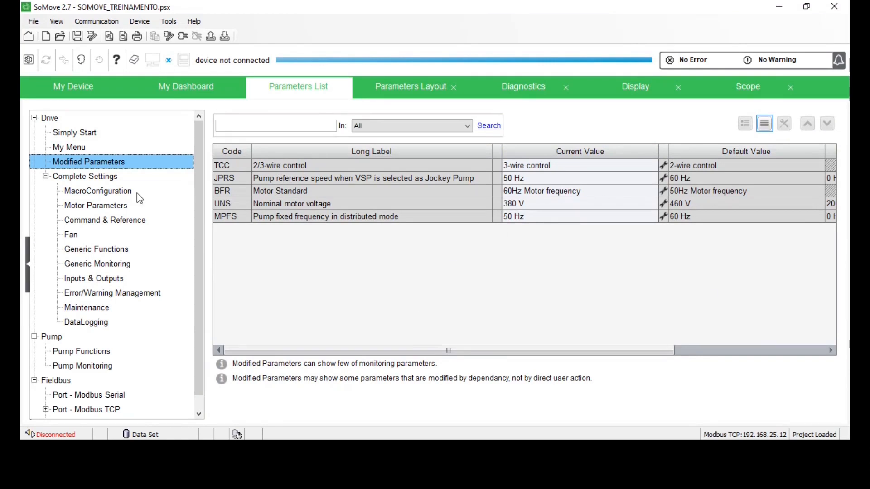
Browse the Complete Settings list and return to its Application selection (APPT) parameter.
left_click(82, 181)
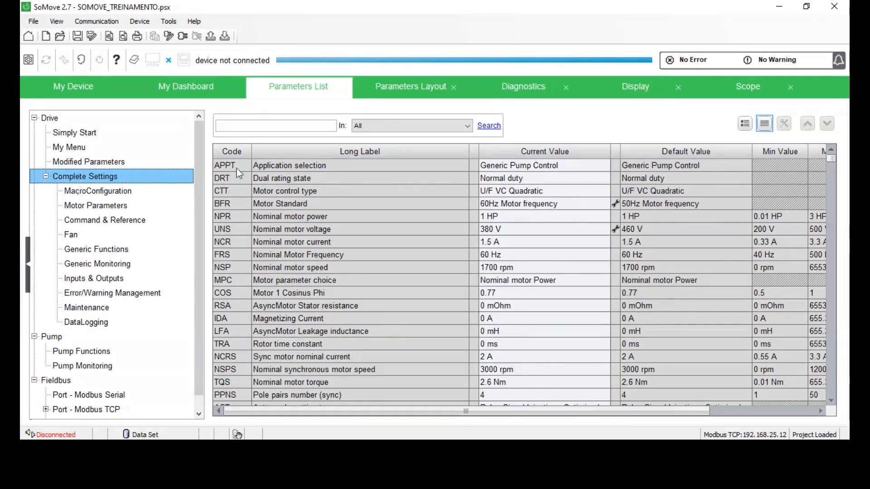
scroll(227, 176, "down", 2)
scroll(226, 176, "down", 12)
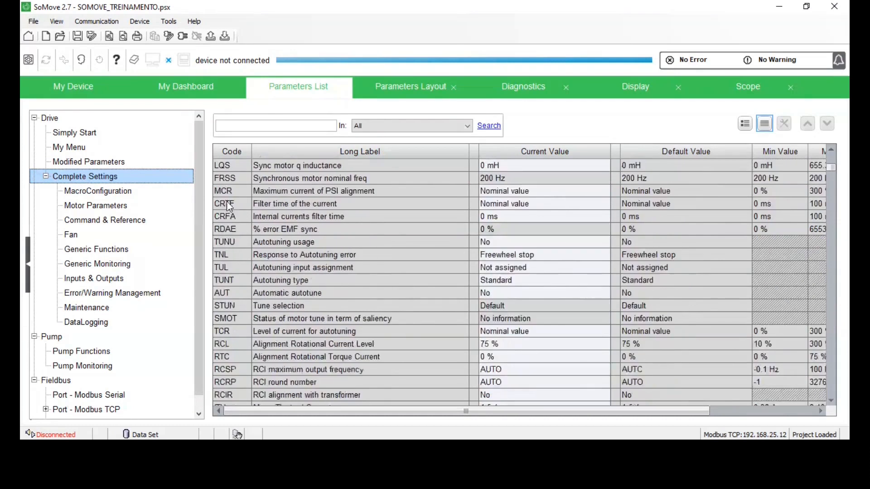
scroll(221, 212, "down", 2)
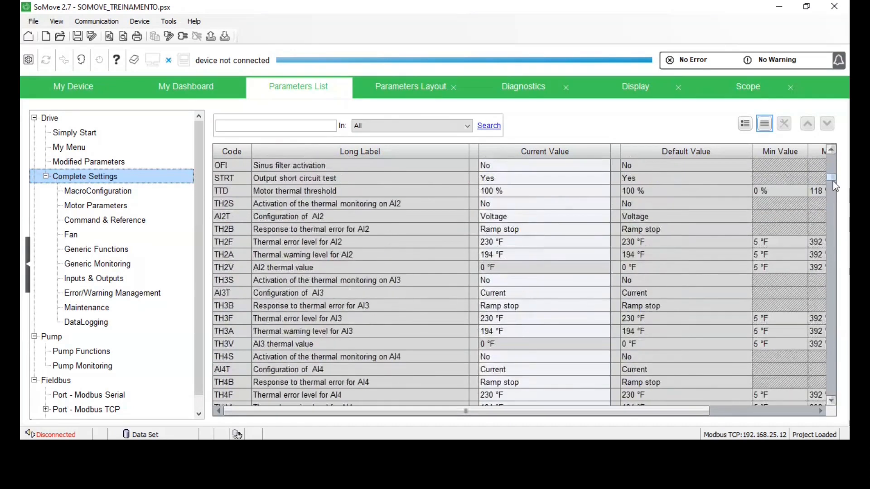
left_click_drag(833, 181, 828, 152)
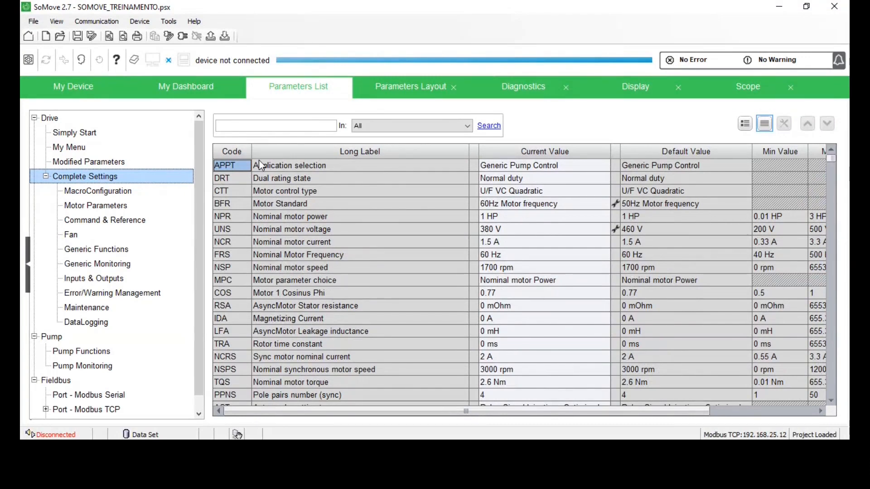
left_click(319, 167)
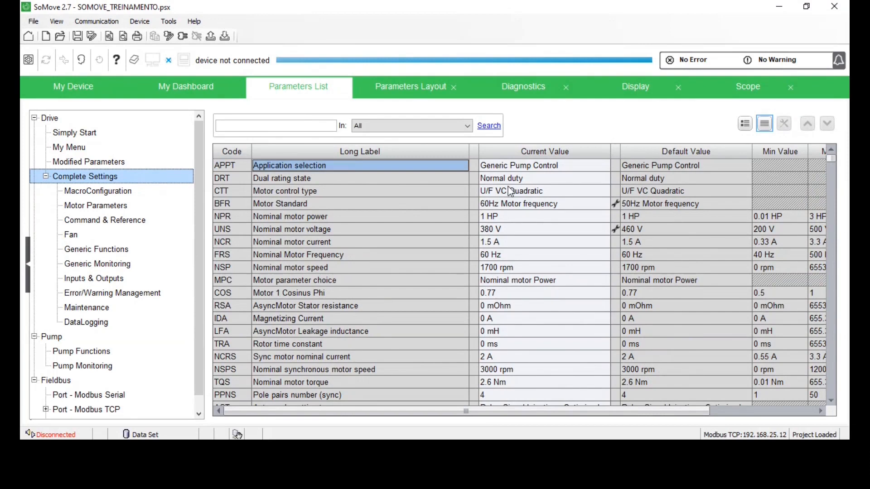
left_click(570, 155)
left_click(569, 162)
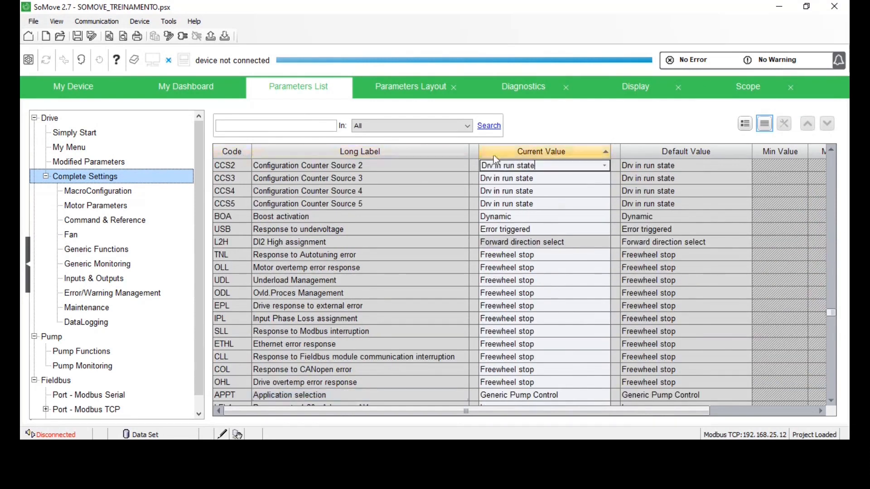
left_click(561, 151)
scroll(512, 212, "up", 4)
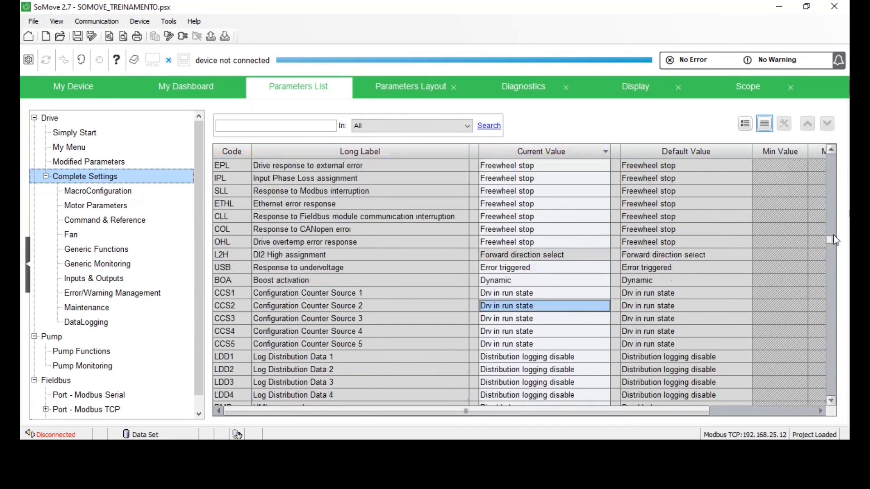
left_click_drag(833, 245, 825, 156)
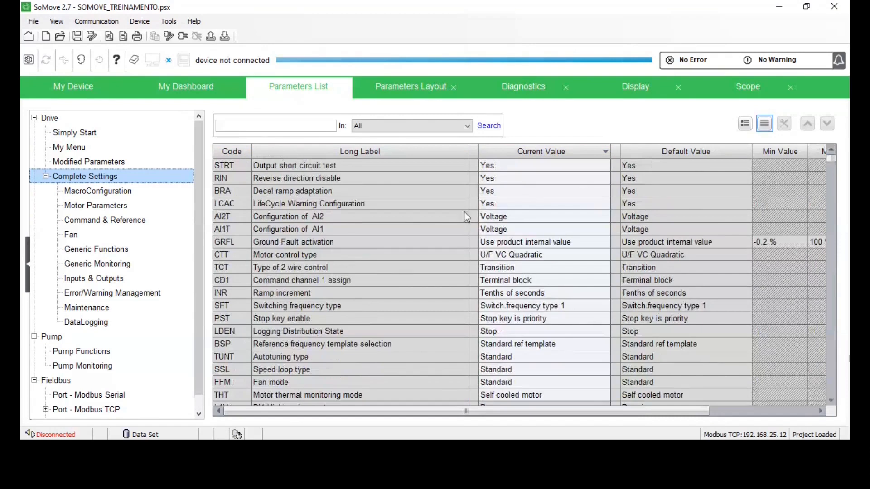
left_click(476, 156)
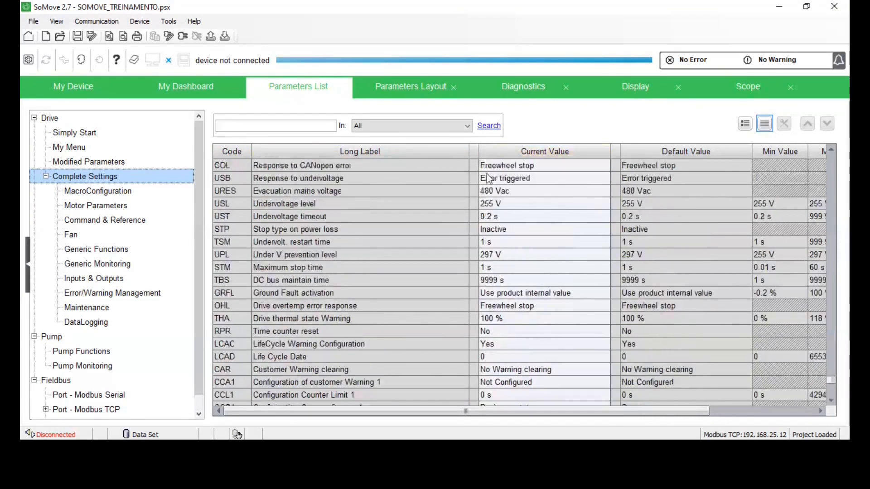
left_click_drag(829, 379, 830, 158)
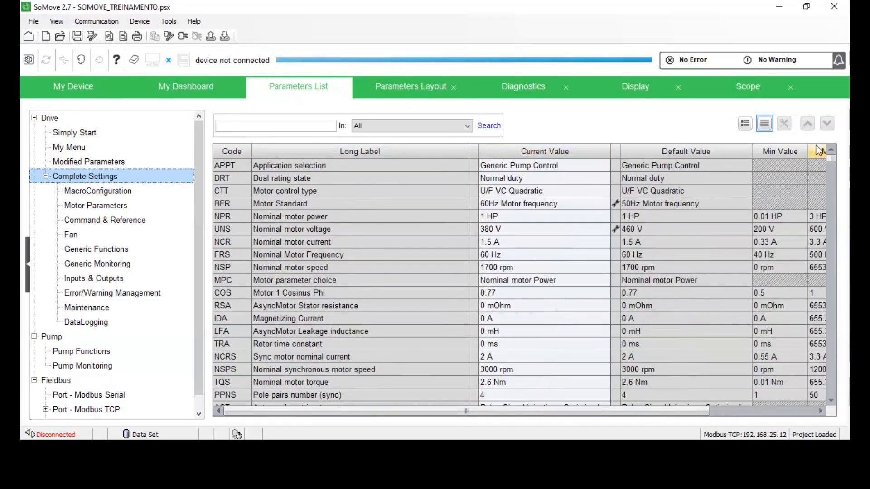
Set Application selection (APPT) to Generic fan control application, accepting the equipment operation warning.
left_click(521, 166)
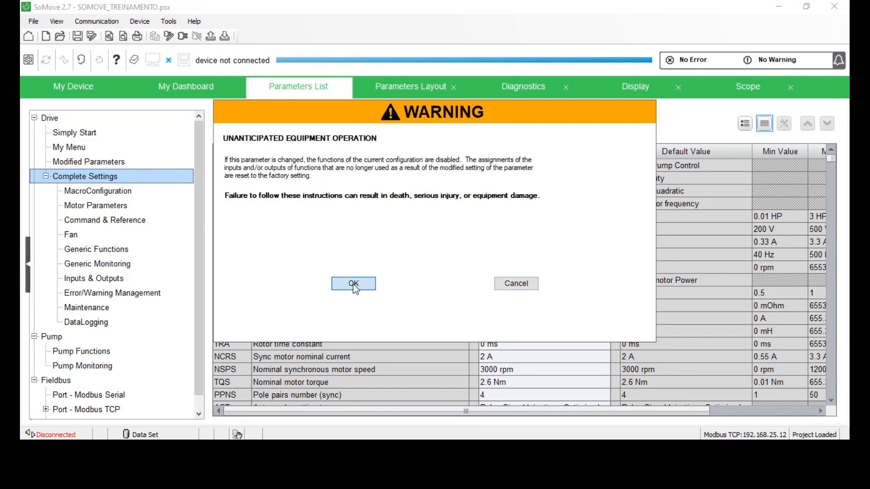
left_click(353, 284)
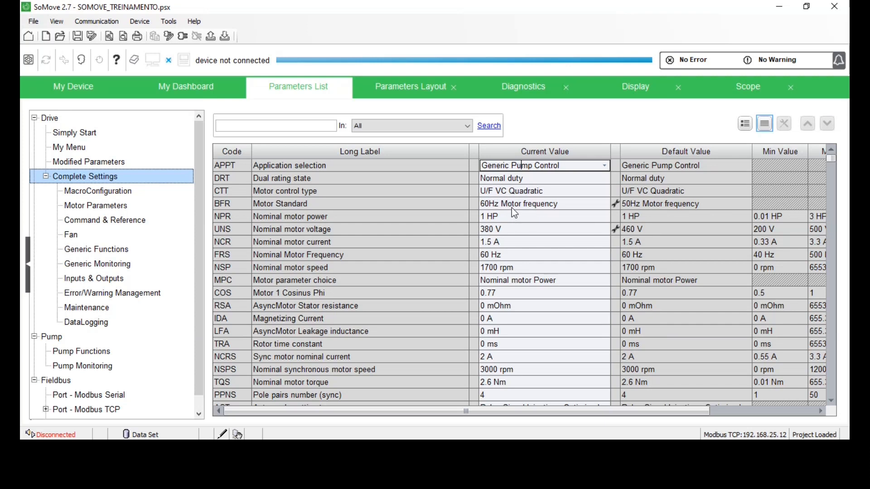
scroll(512, 207, "down", 1)
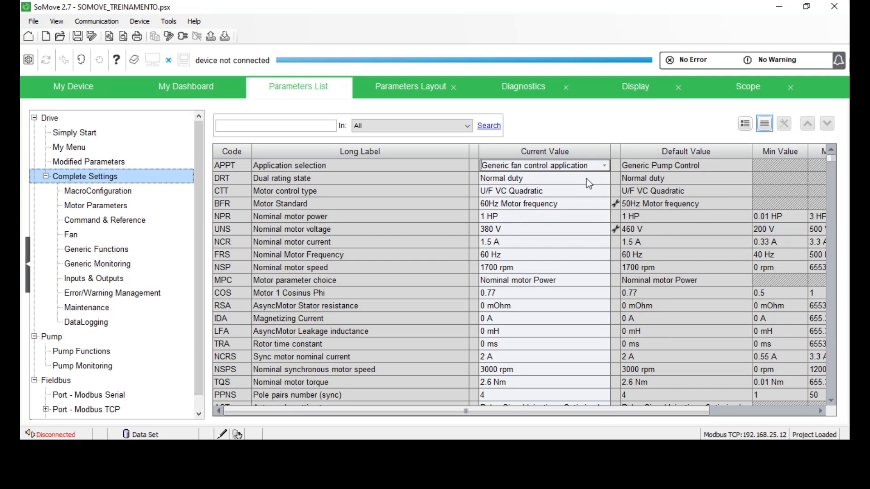
left_click(488, 178)
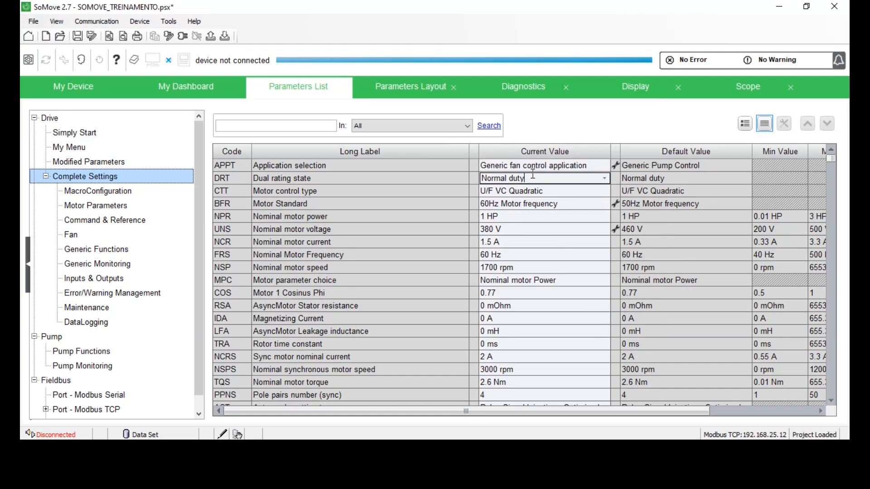
Try reopening the Application selection value for editing, and cancel the equipment operation warning each time.
left_click(545, 166)
left_click(506, 284)
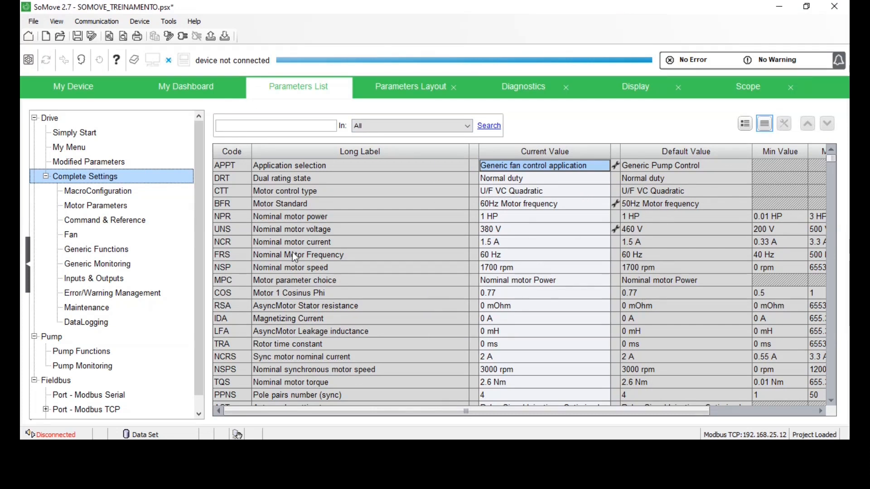
left_click(497, 171)
left_click(515, 282)
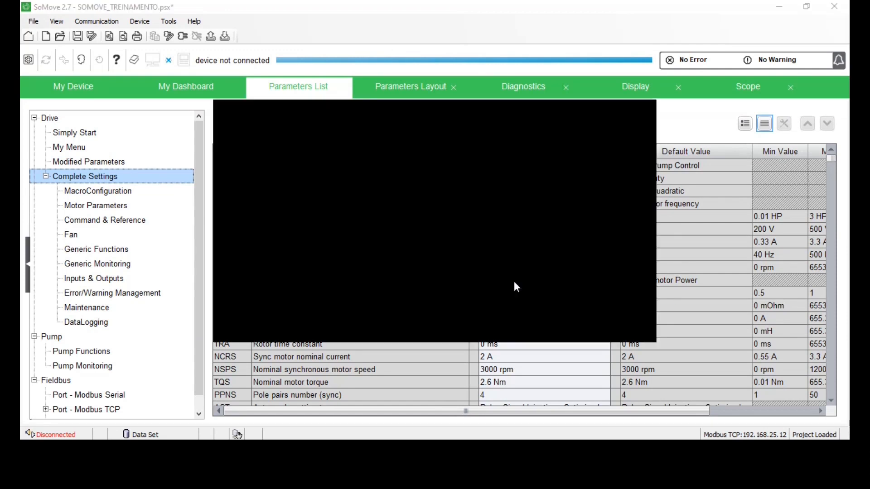
left_click(593, 171)
left_click(517, 285)
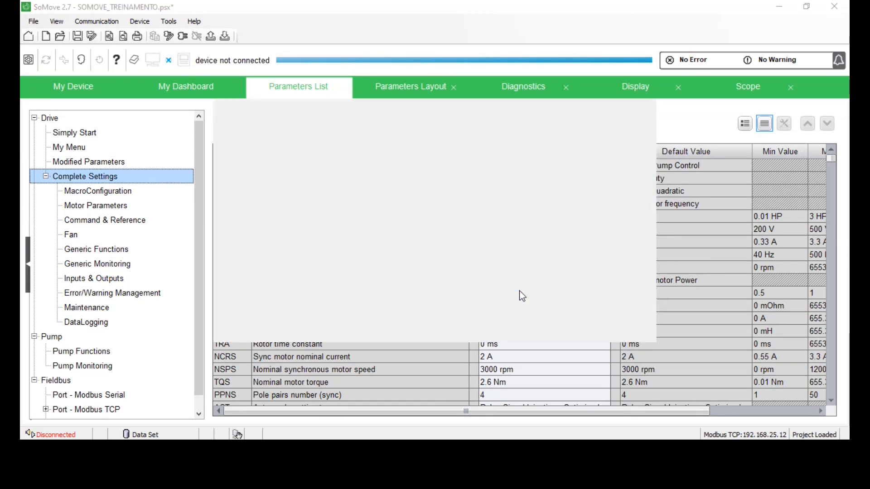
left_click(525, 170)
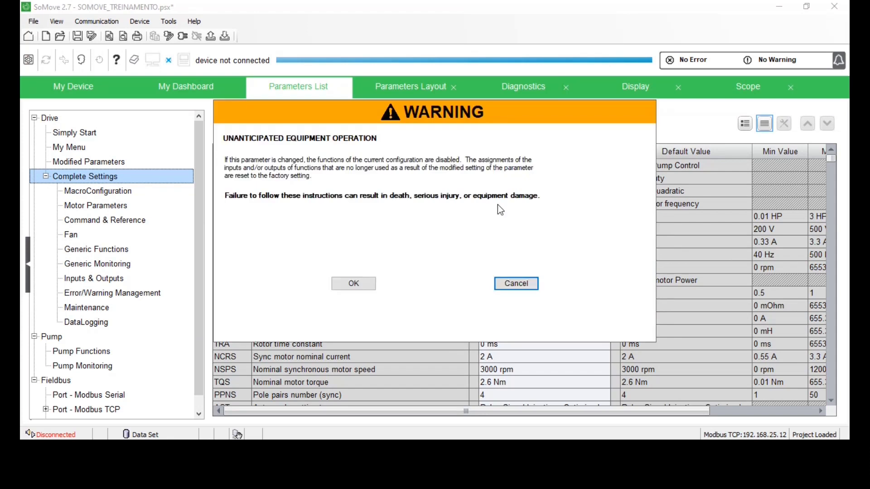
left_click(513, 284)
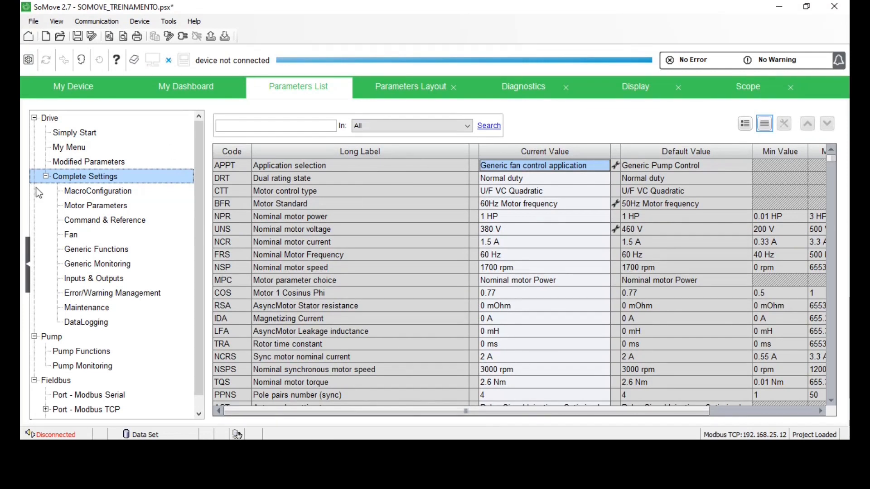
Set Dual rating state (DRT) to High duty in Complete Settings.
left_click(536, 177)
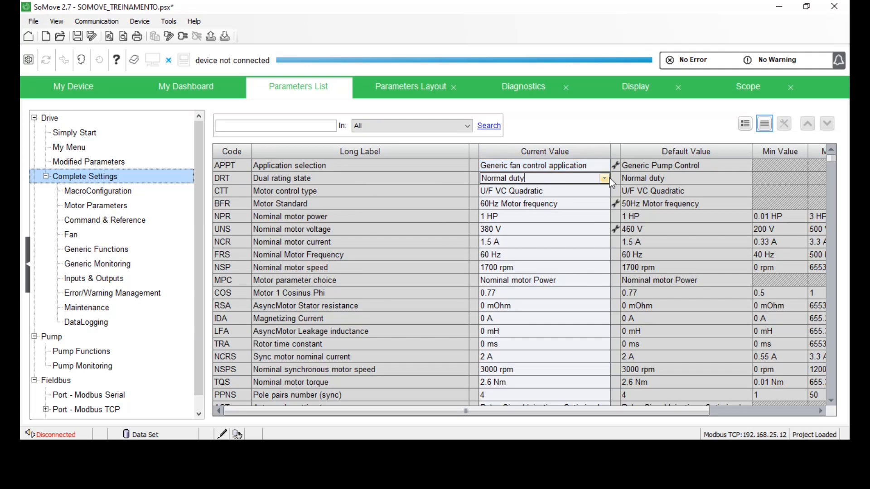
key("Down")
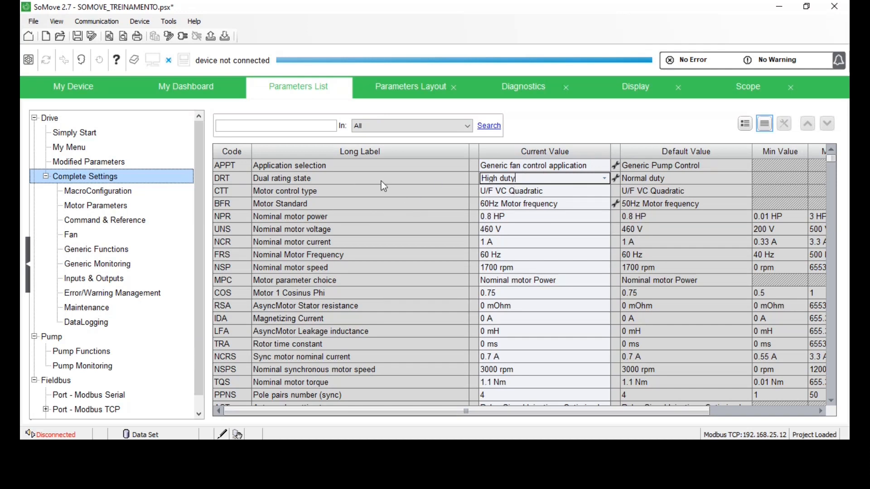
left_click(522, 266)
Examine the motor, autotuning and thermal monitoring parameters further down the Complete Settings list.
left_click(518, 295)
left_click(511, 310)
left_click(507, 342)
scroll(508, 347, "down", 1)
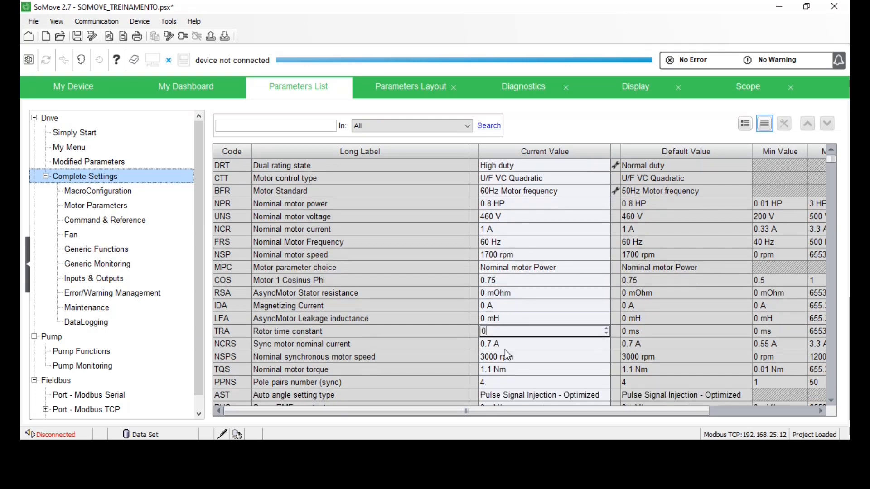
left_click(456, 334)
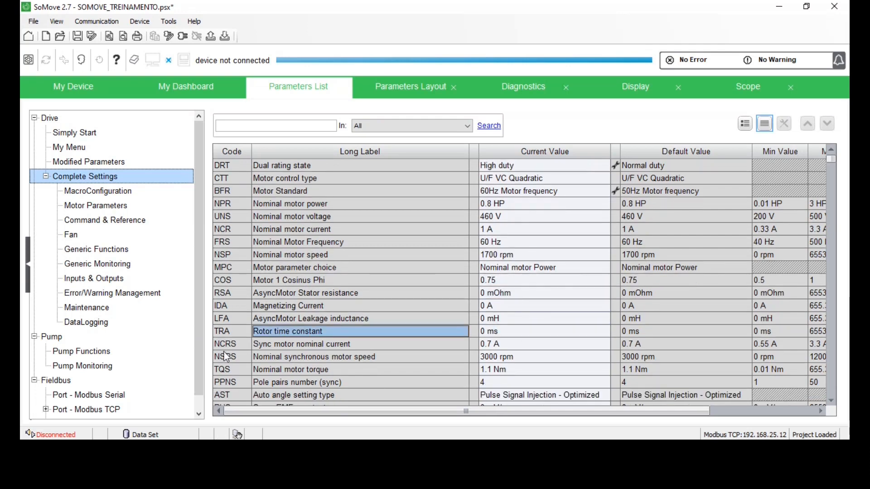
scroll(281, 252, "down", 4)
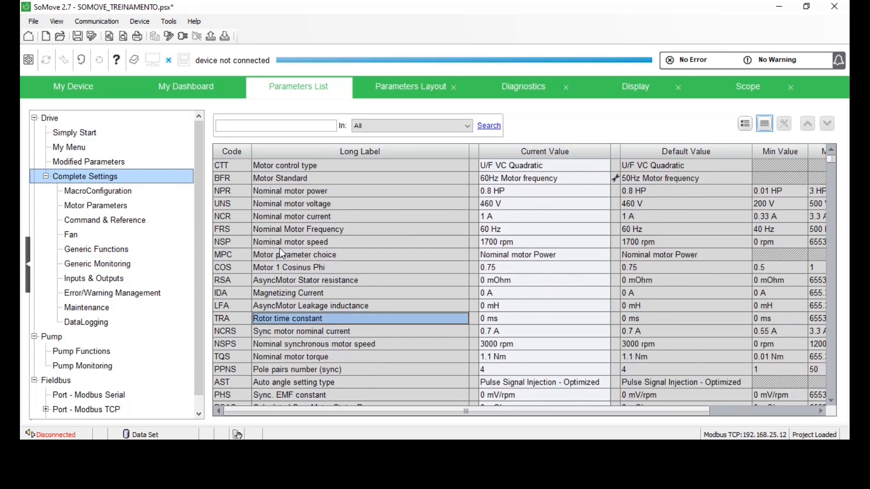
scroll(280, 252, "down", 11)
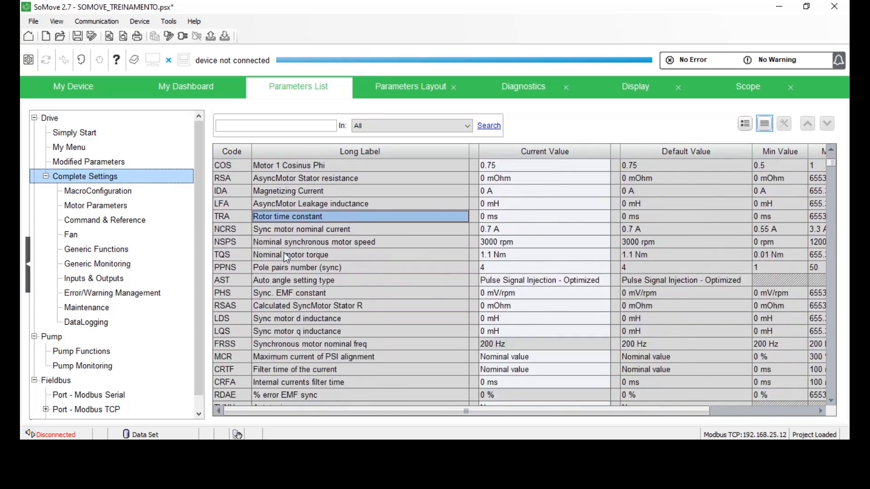
scroll(279, 274, "down", 14)
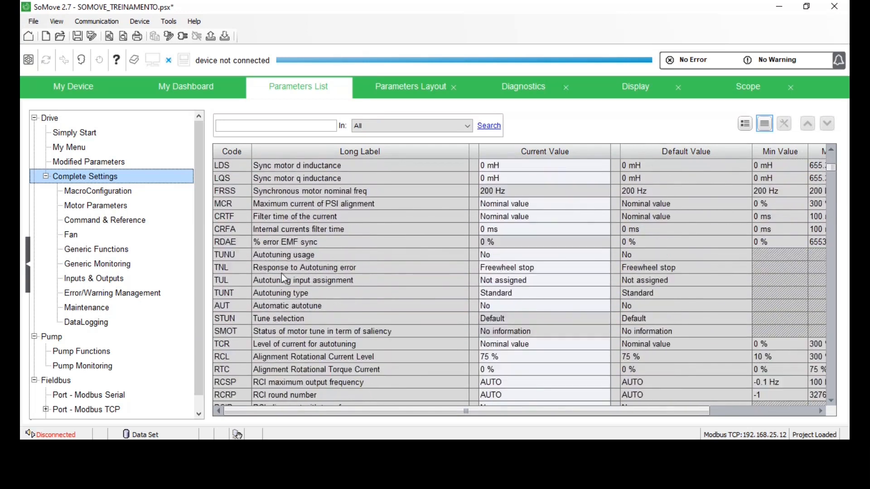
scroll(296, 261, "down", 4)
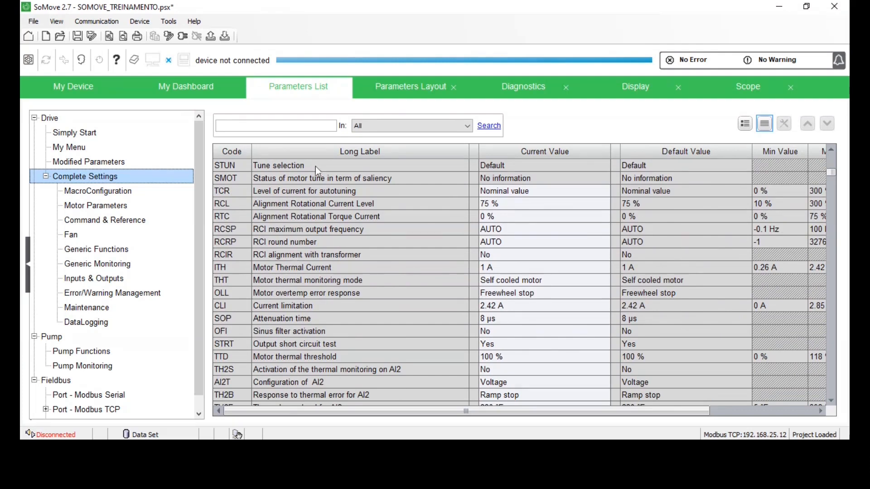
Examine the autotuning, motor thermal and current limitation parameters in Complete Settings, selecting Alignment Rotational Torque Current (RTC) and Current limitation (CLI).
left_click(264, 181)
left_click(237, 177)
left_click(236, 215)
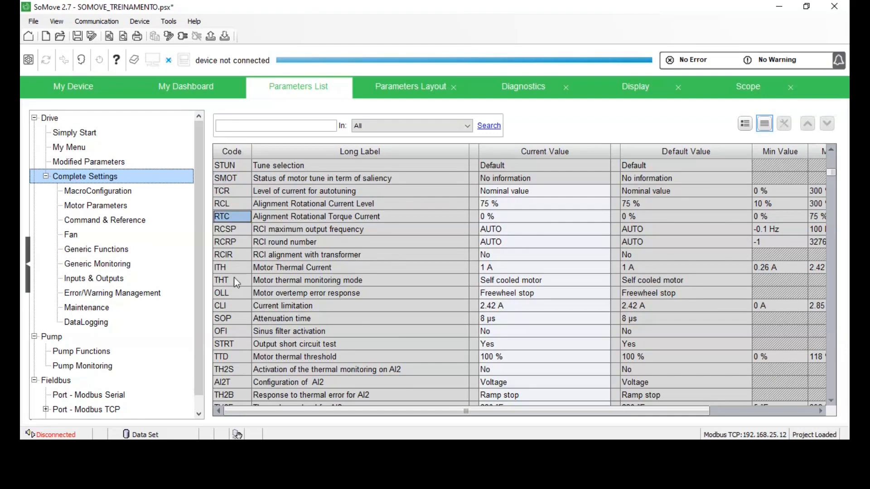
left_click(231, 302)
left_click(458, 311)
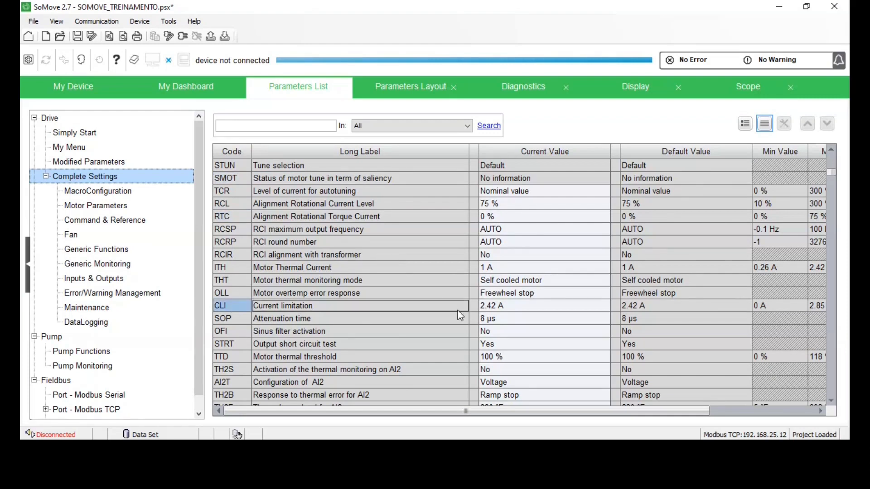
scroll(462, 304, "up", 8)
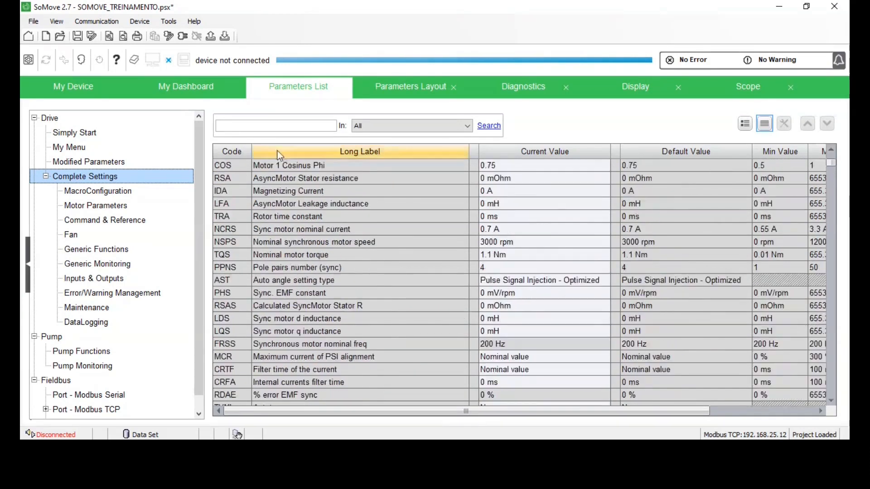
scroll(394, 195, "up", 4)
Compare the Simply Start parameters with the Complete Settings parameters, ending on Complete Settings.
left_click(67, 133)
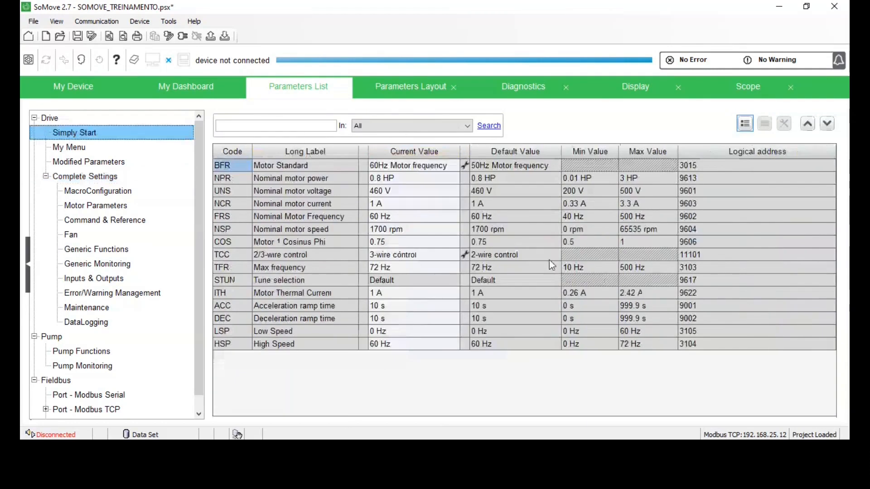
left_click(107, 178)
left_click(64, 134)
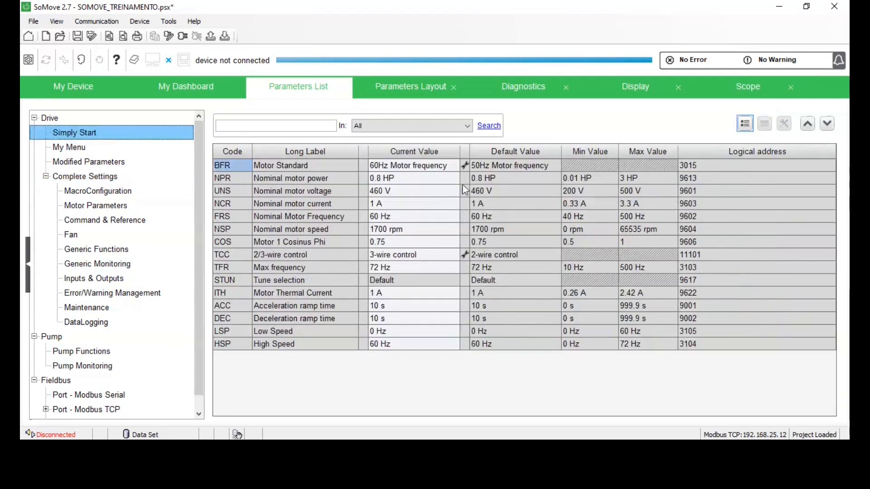
left_click(76, 178)
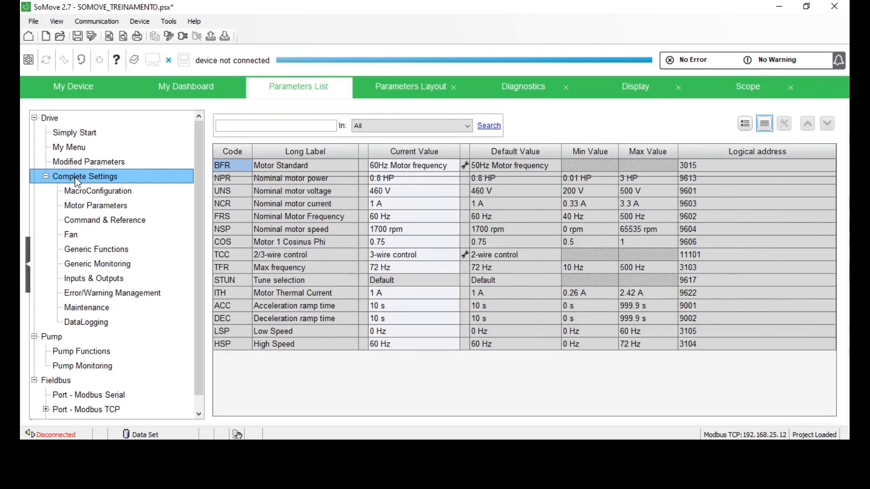
left_click(544, 165)
left_click(543, 169)
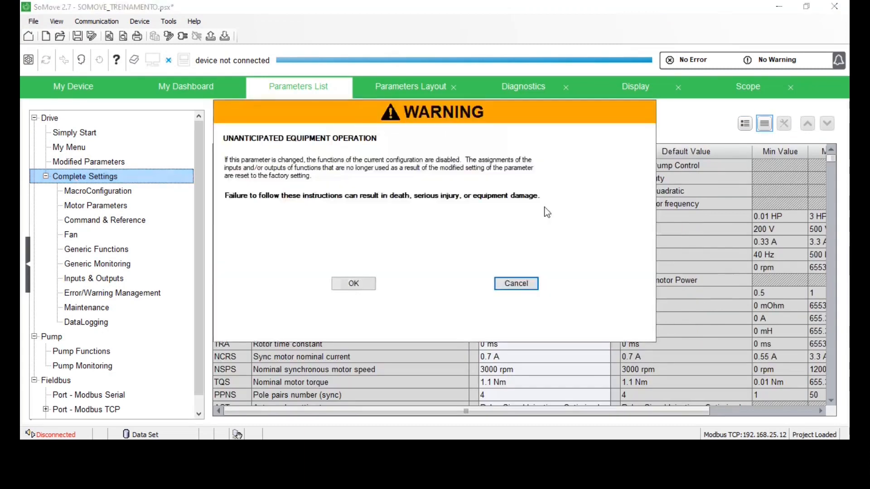
left_click(528, 284)
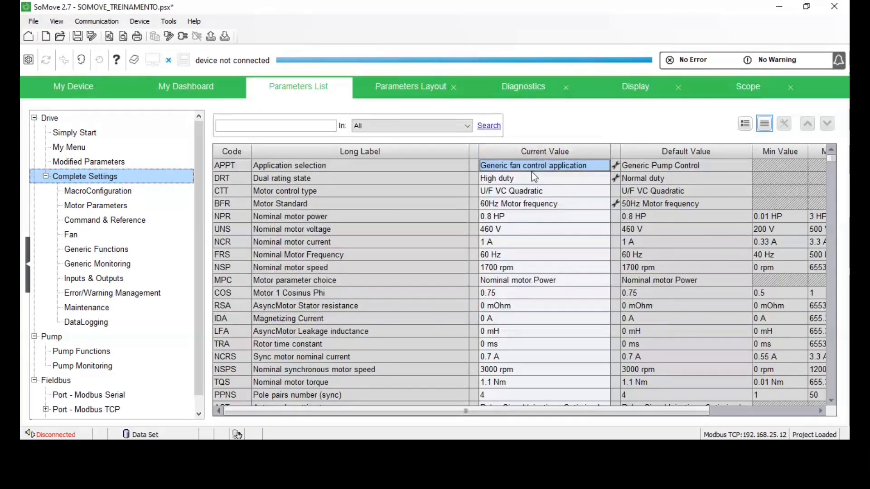
Examine the nominal motor and asynchronous motor parameters in Complete Settings, from Nominal motor power (NPR) to Nominal synchronous motor speed (NSPS).
left_click(410, 279)
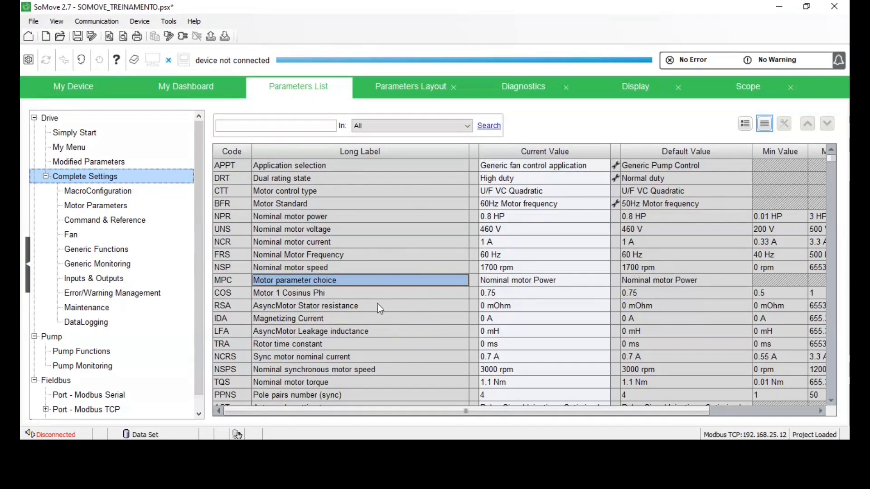
left_click(353, 218)
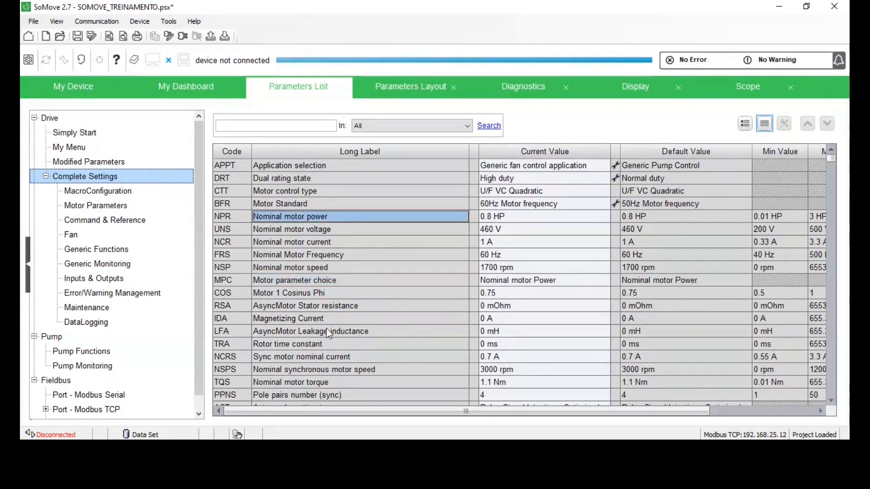
left_click(328, 344)
scroll(328, 345, "down", 1)
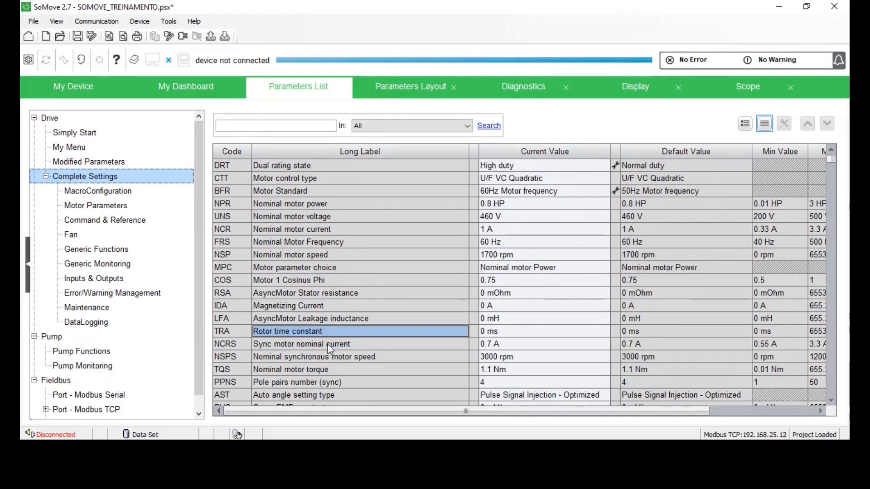
scroll(327, 344, "down", 1)
scroll(327, 345, "down", 1)
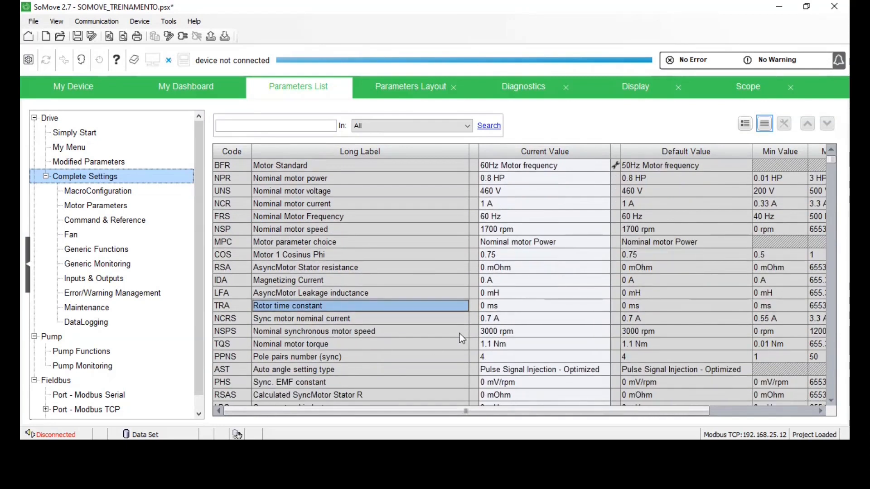
left_click(425, 335)
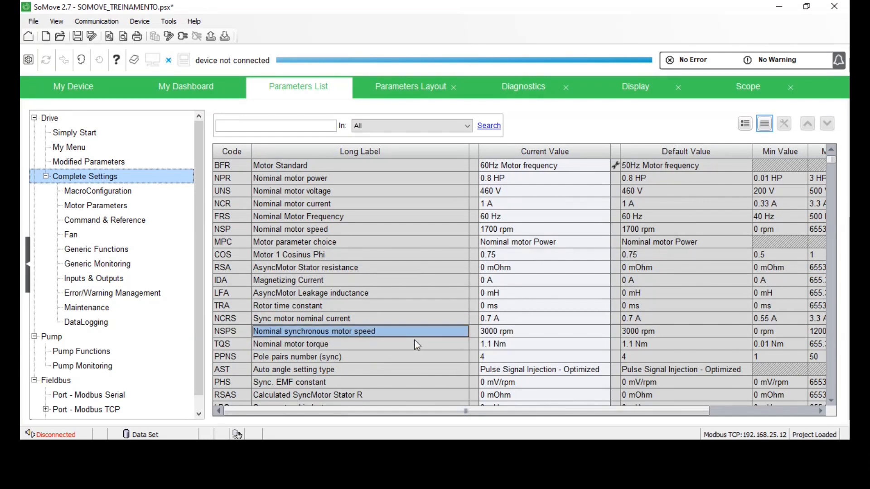
Check the synchronous motor's nominal speed (NSPS), torque (TQS), pole pairs (PPNS) and auto angle setting type (AST).
left_click(517, 330)
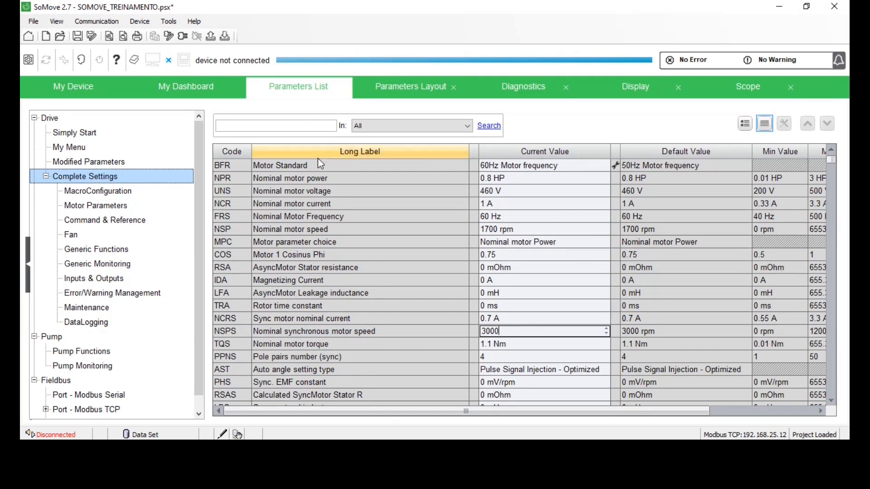
scroll(441, 332, "down", 1)
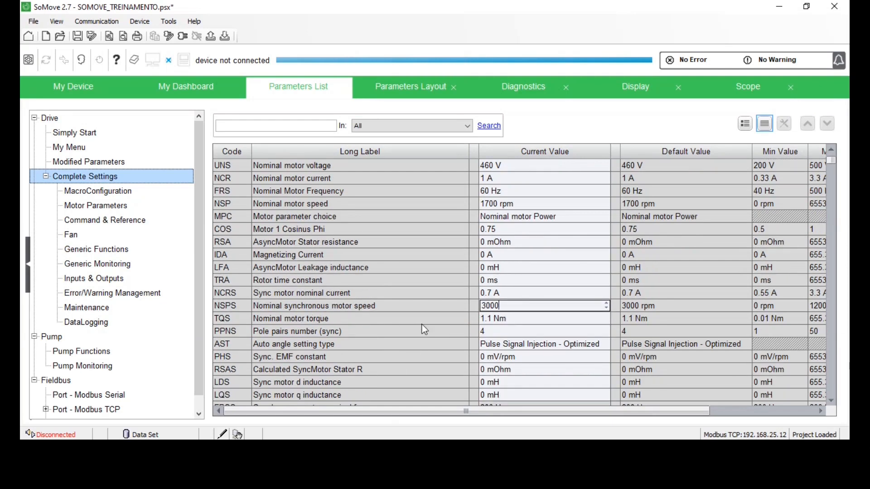
left_click(507, 317)
left_click(516, 318)
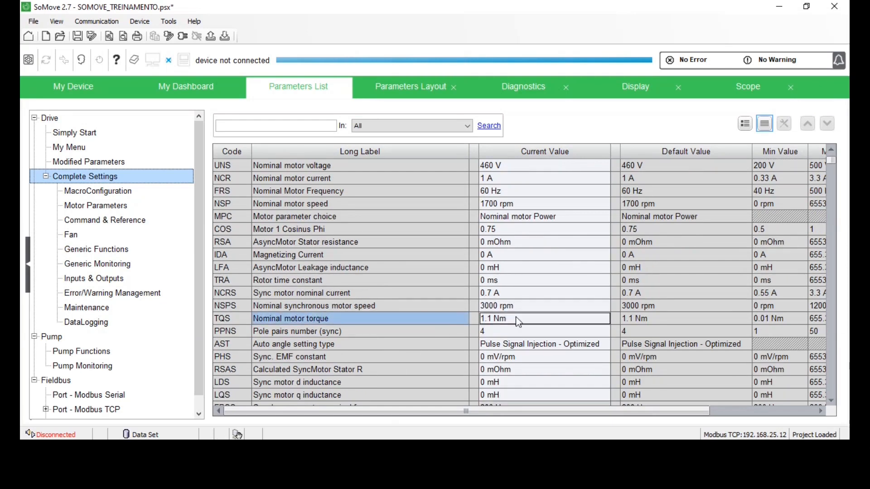
left_click(390, 324)
left_click(374, 331)
left_click(569, 335)
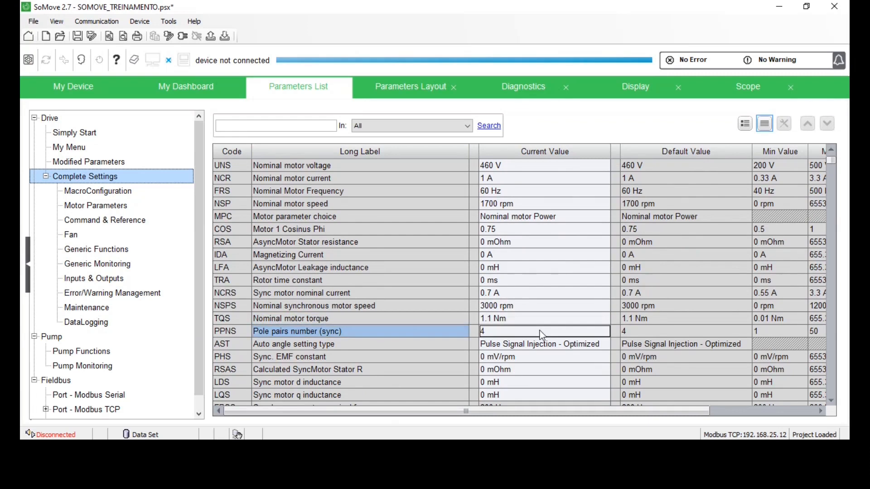
left_click(393, 347)
Examine the synchronous motor, autotuning and thermal monitoring parameters further down the Complete Settings list.
scroll(392, 351, "down", 2)
scroll(376, 341, "down", 1)
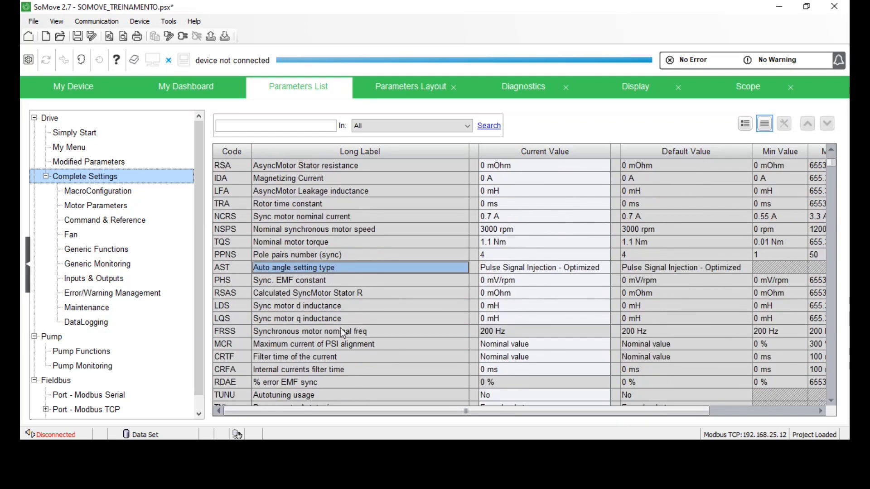
scroll(344, 332, "down", 3)
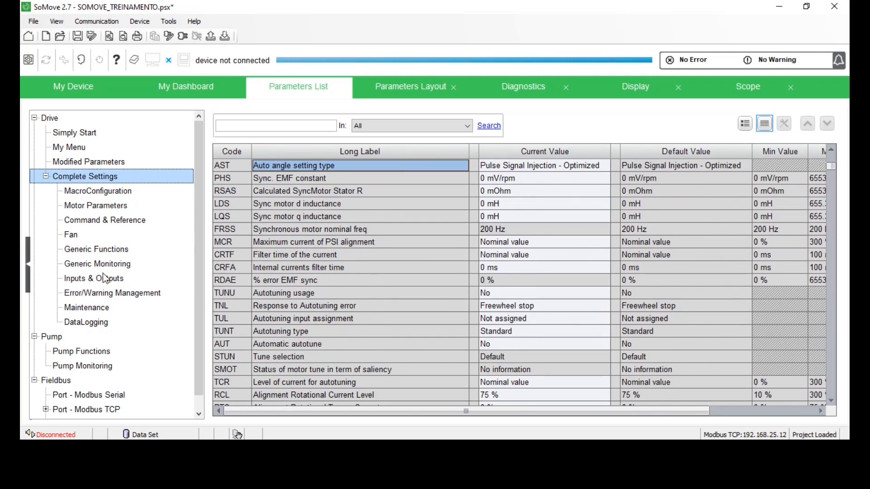
left_click(71, 180)
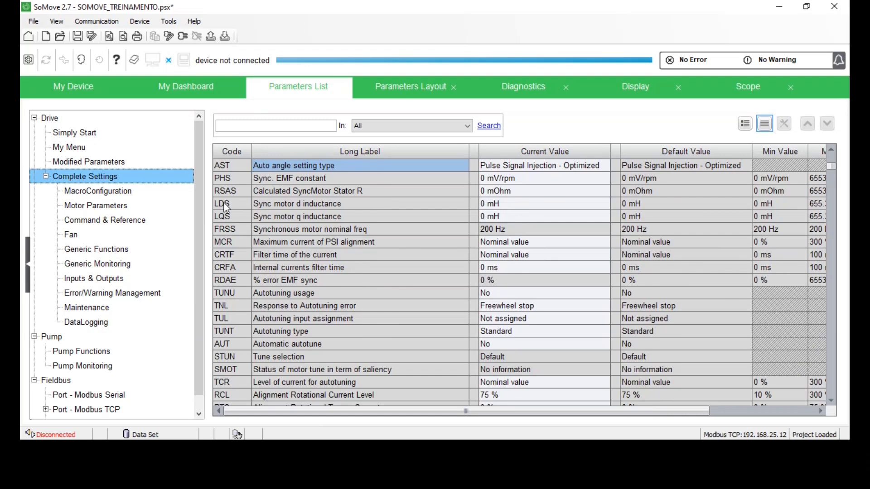
scroll(416, 181, "down", 12)
scroll(468, 274, "up", 5)
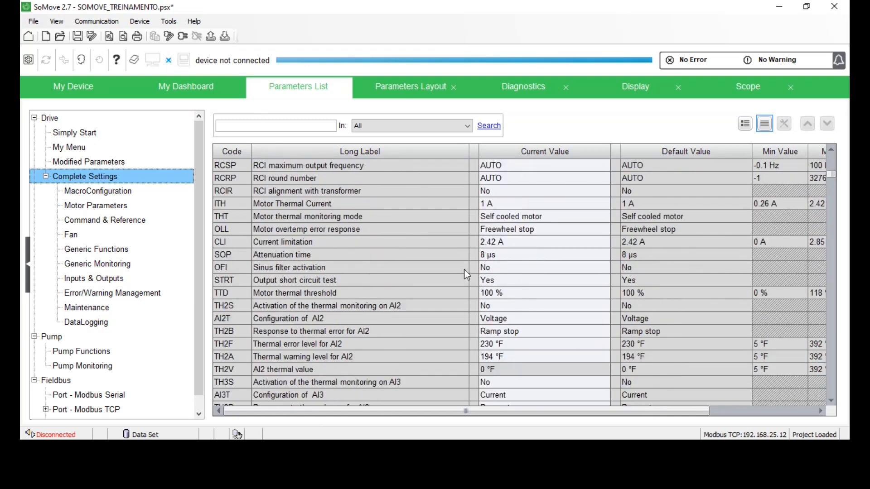
scroll(469, 281, "up", 12)
scroll(498, 305, "down", 5)
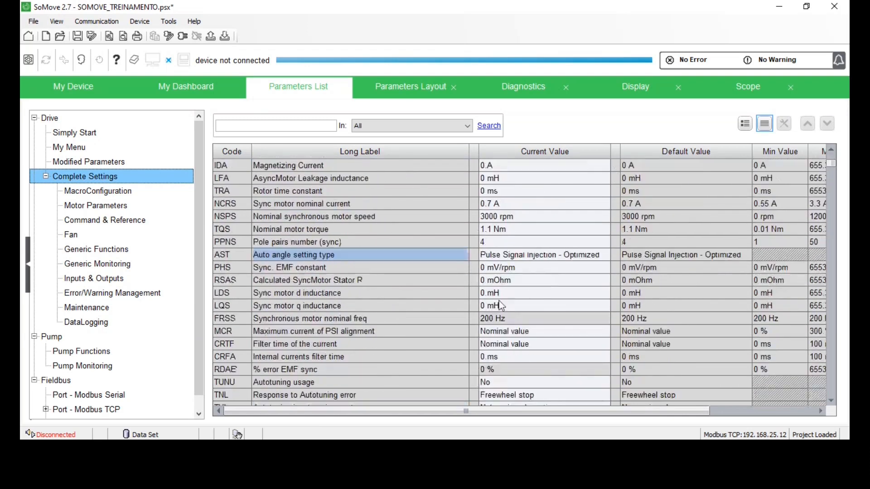
scroll(536, 312, "down", 3)
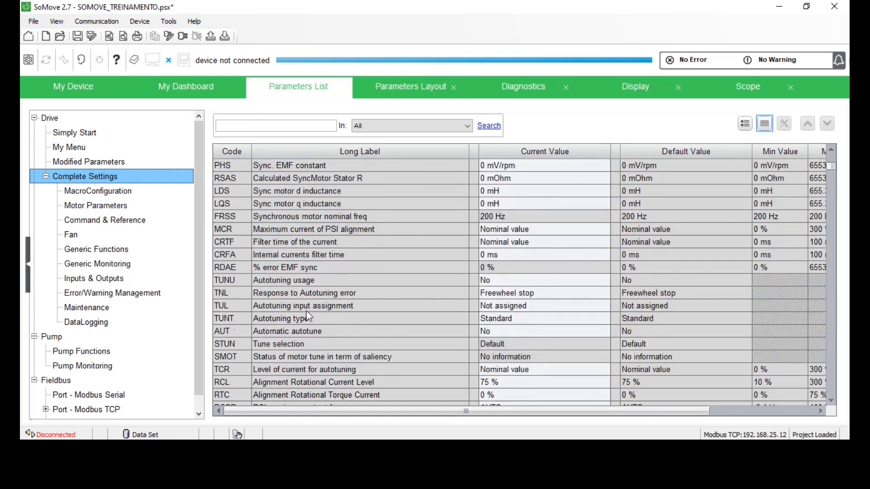
Open the Autotuning type (TUNT) value for editing and leave it without choosing another option.
left_click(275, 320)
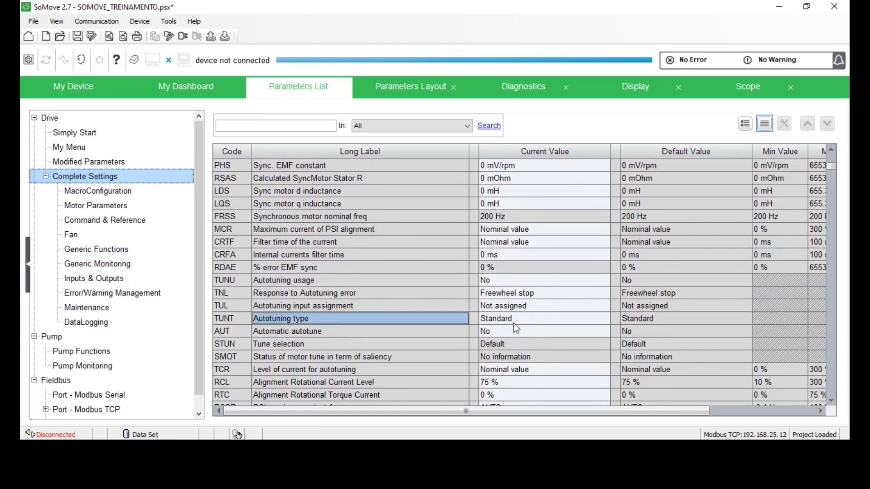
left_click(513, 323)
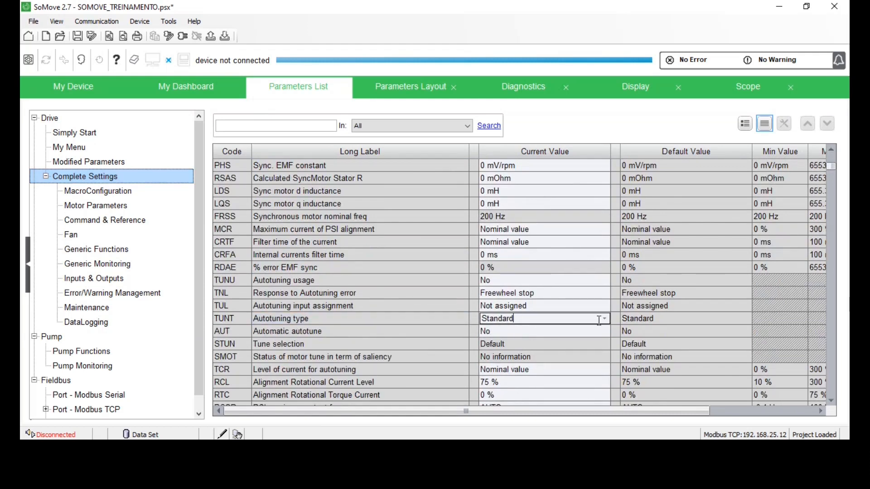
left_click(312, 322)
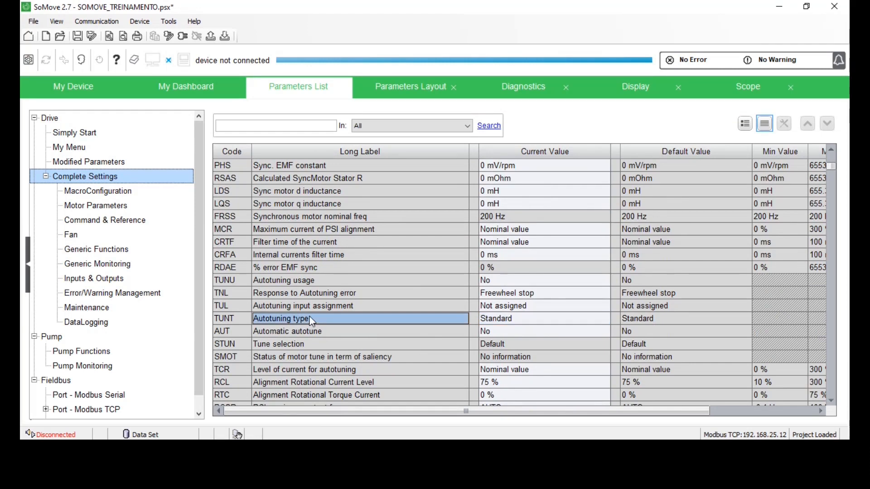
Review the Motor settings and expanded Drive settings in My Dashboard, and return to the Parameters List.
left_click(190, 91)
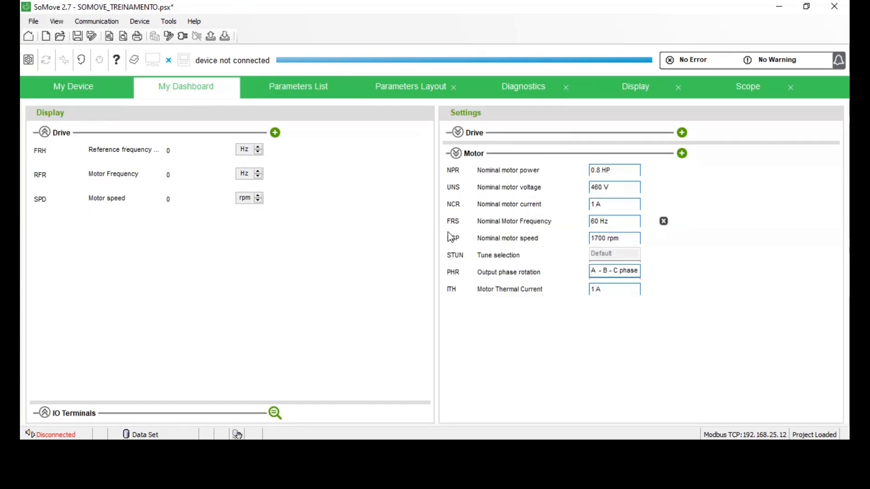
left_click(458, 133)
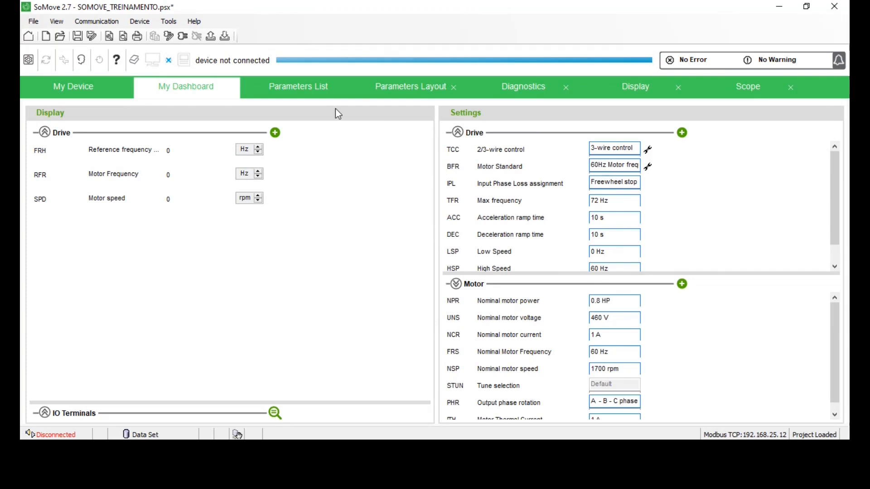
left_click(315, 94)
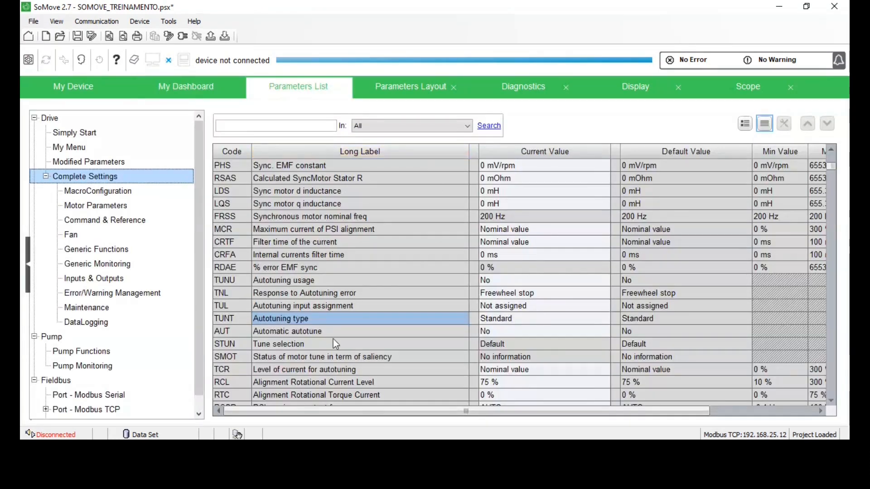
Look through the rest of the Complete Settings list, from autotuning through analog input scaling to the distribution logging parameters.
scroll(333, 196, "up", 1)
scroll(342, 195, "down", 1)
scroll(363, 231, "down", 10)
scroll(360, 228, "down", 10)
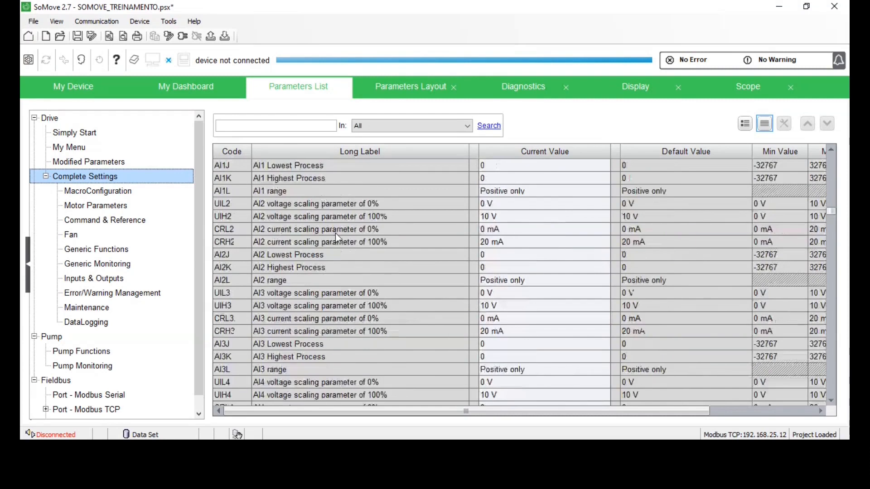
left_click_drag(831, 213, 831, 393)
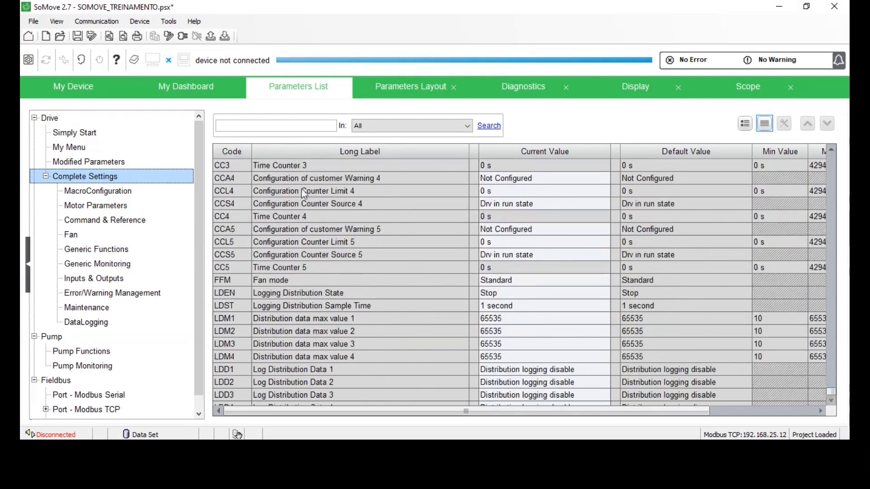
Review the MacroConfiguration, Motor Parameters and Command & Reference groups in order, and select the reference frequency 1 code (FR1).
left_click(77, 195)
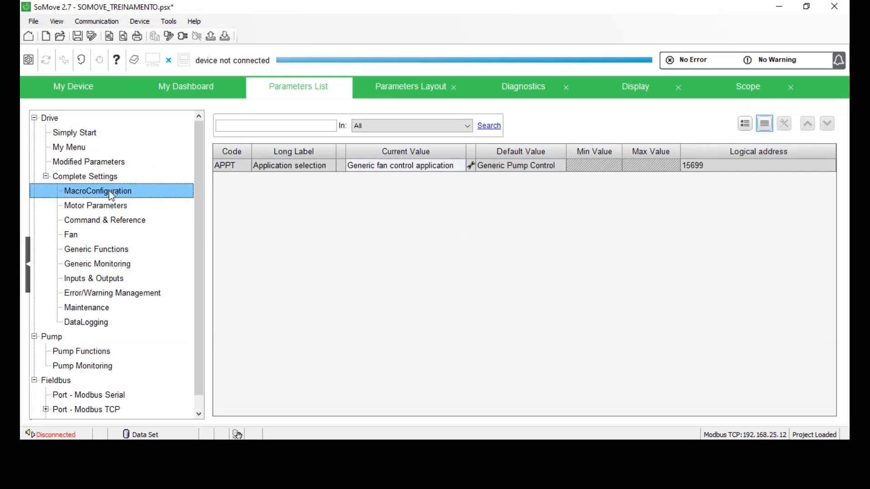
left_click(92, 208)
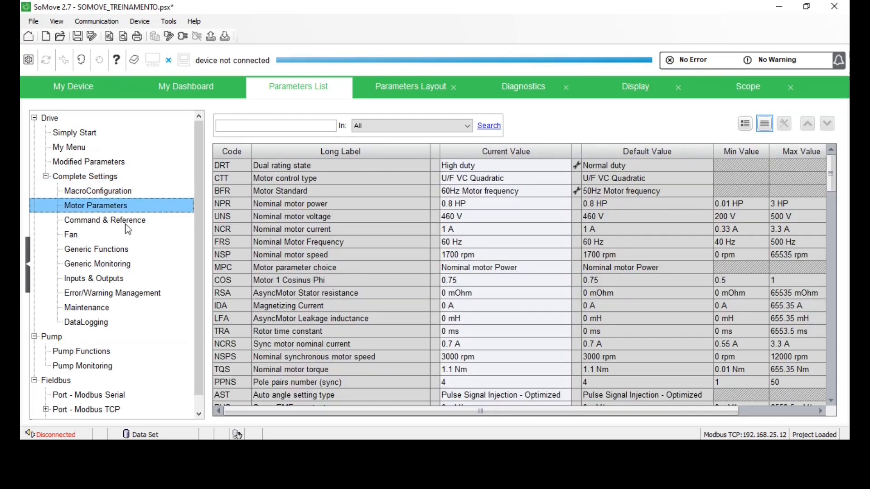
left_click(81, 221)
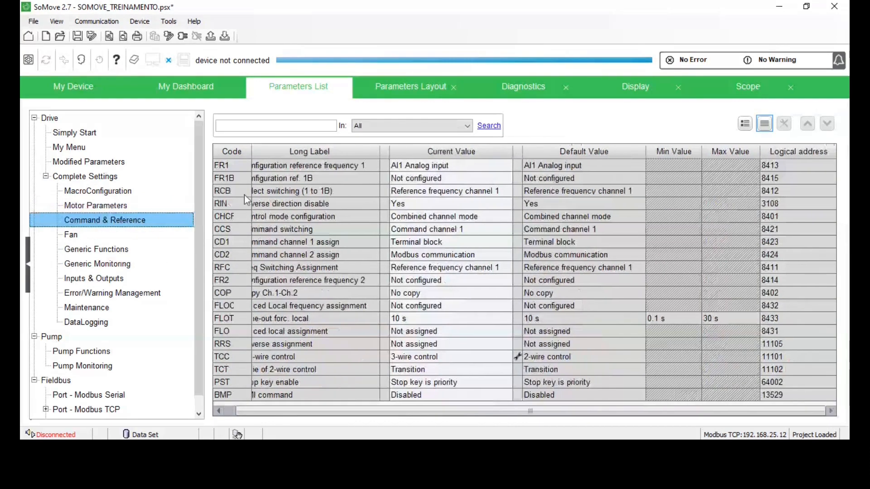
left_click(240, 166)
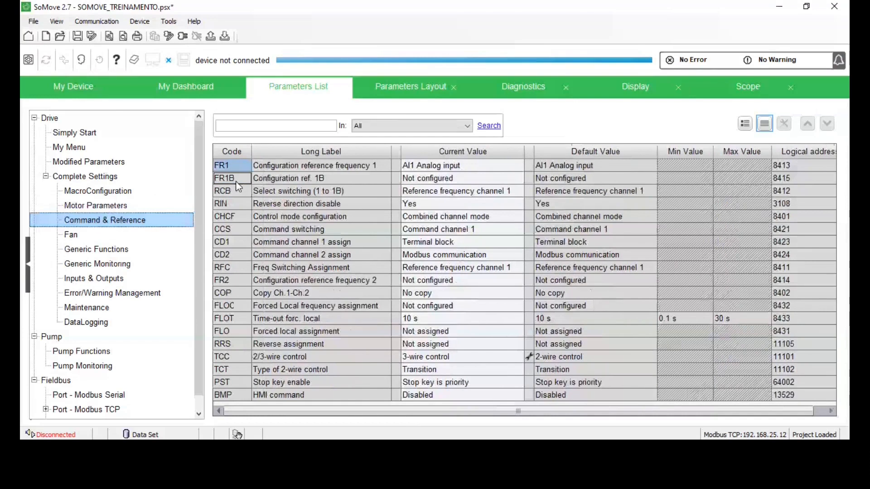
Check the value choices of reference frequency 1 (FR1), HMI command (BMP) and Reverse assignment (RRS) without changing them.
left_click(469, 166)
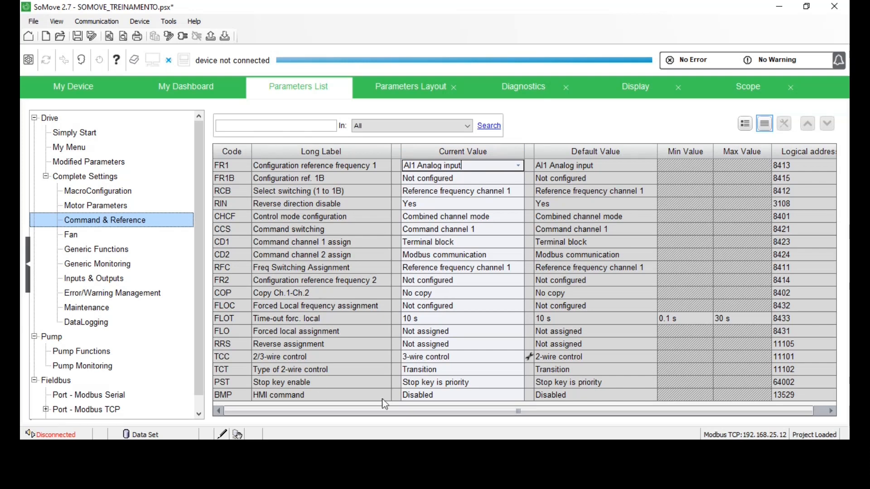
left_click(411, 394)
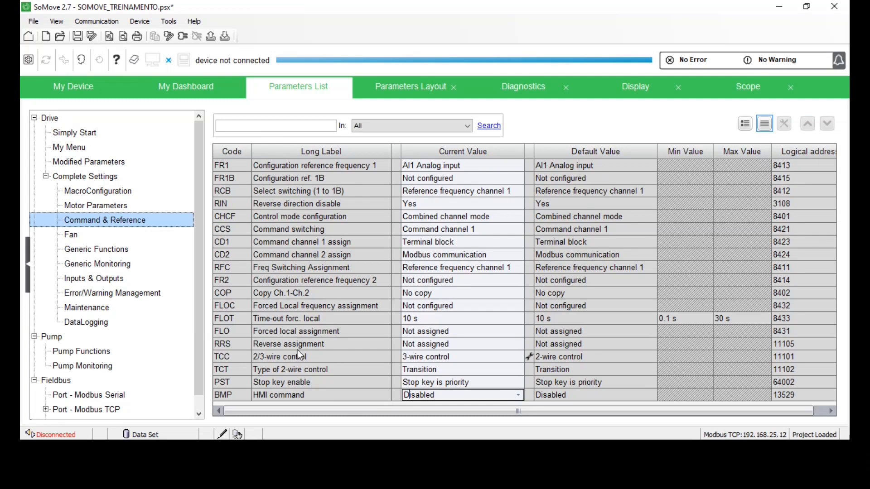
left_click(469, 347)
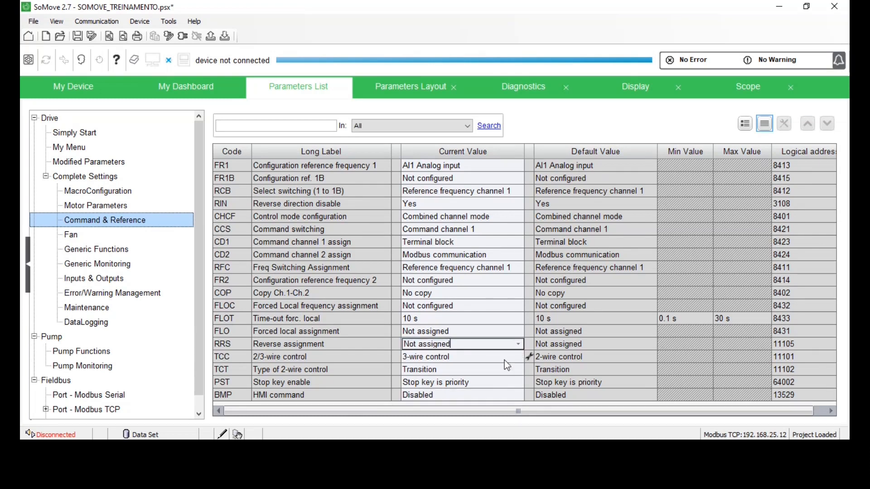
left_click(461, 387)
left_click(517, 346)
left_click(470, 358)
left_click(387, 295)
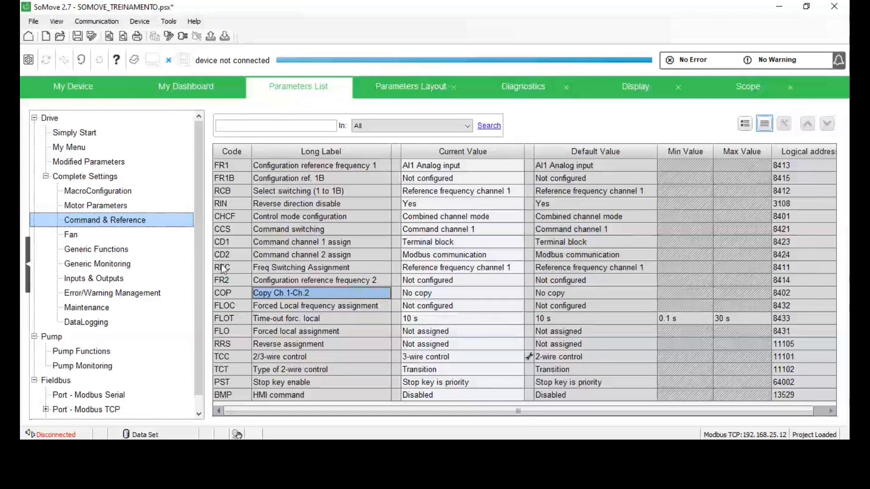
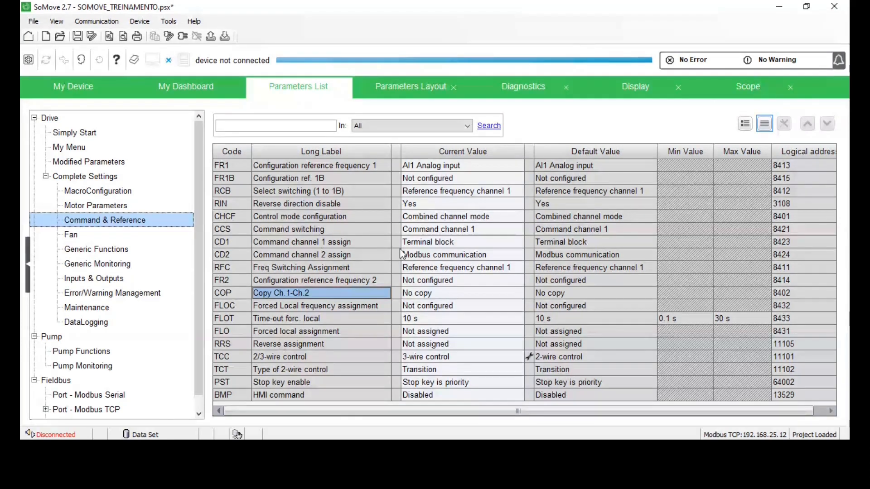
Locate the COP and RRS codes in Command & Reference, and inspect the RRS value choices, keeping Not assigned.
left_click(243, 292)
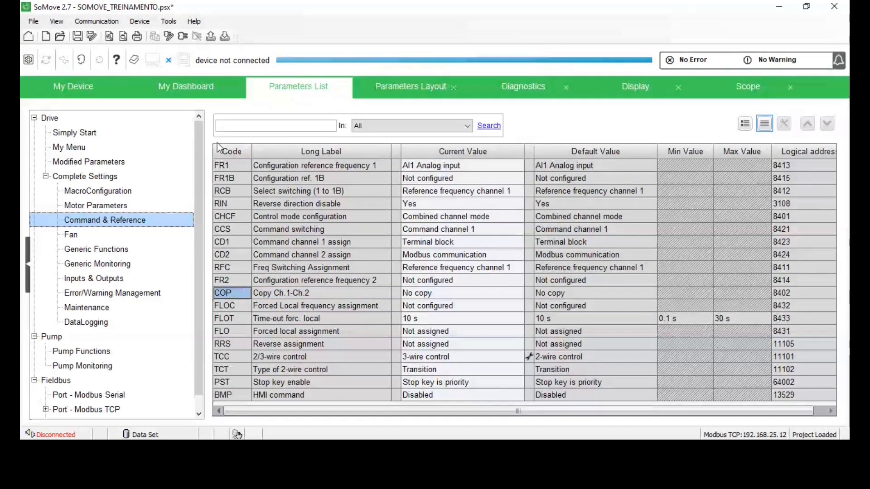
left_click(237, 344)
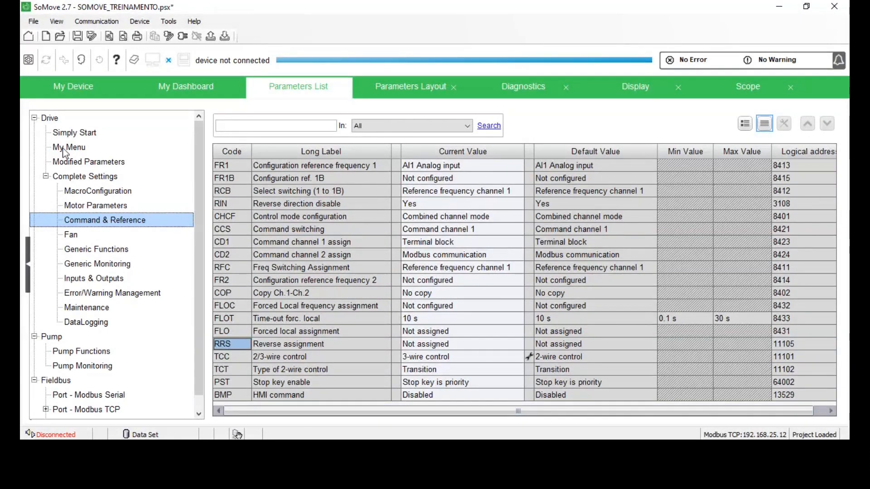
left_click(427, 348)
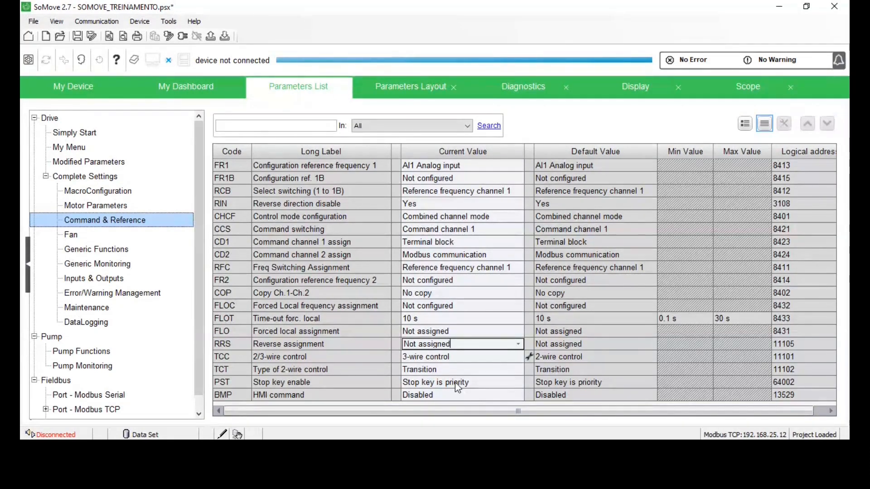
key("Down")
left_click(513, 345)
left_click(484, 355)
Search all parameter columns for "rrs" and examine the code, label and current value of the Reverse assignment row.
left_click(283, 126)
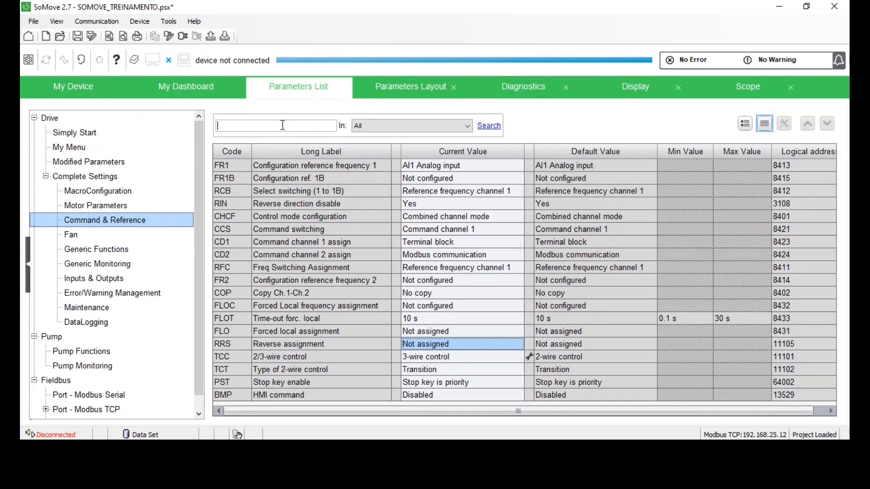
type("rrs")
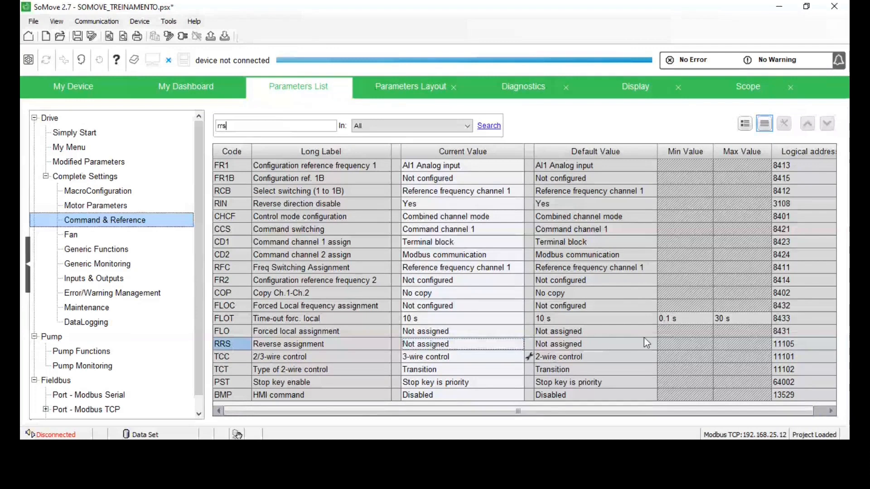
left_click(230, 349)
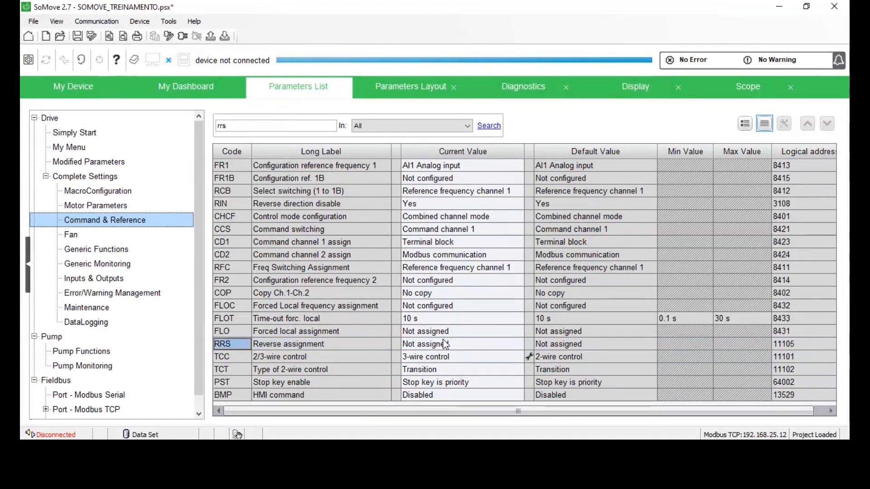
left_click(446, 344)
left_click(239, 349)
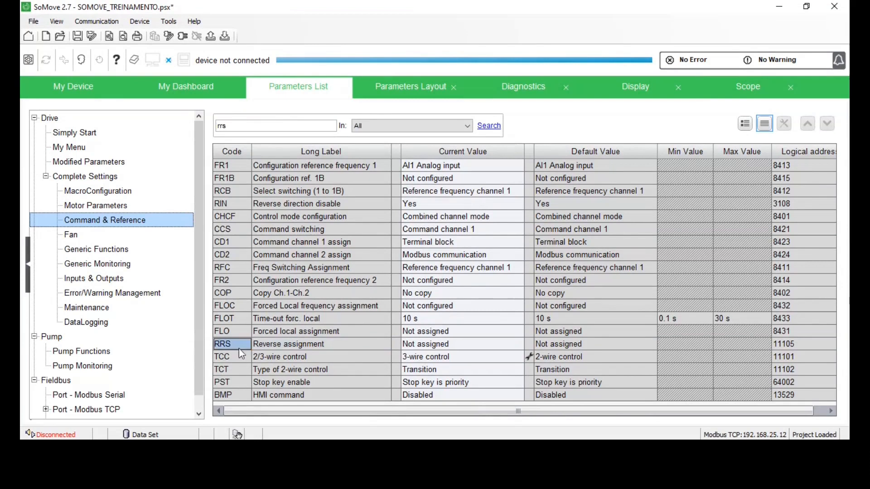
left_click(455, 344)
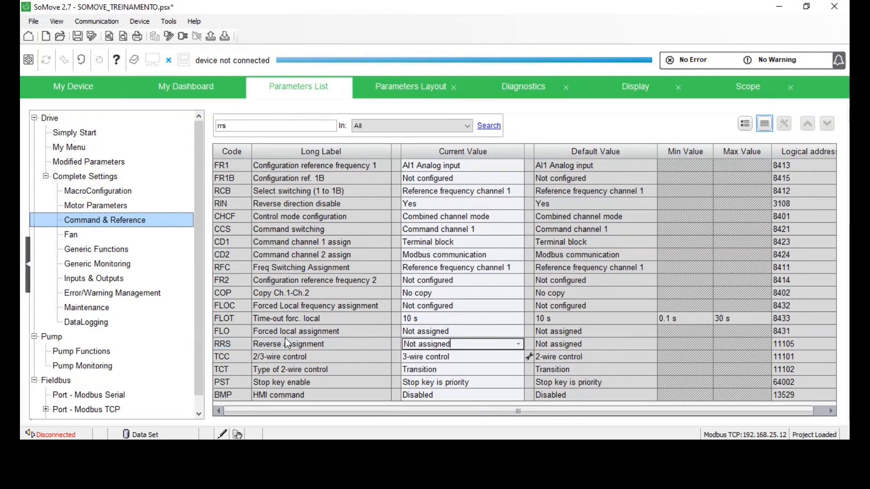
left_click(293, 353)
left_click(263, 344)
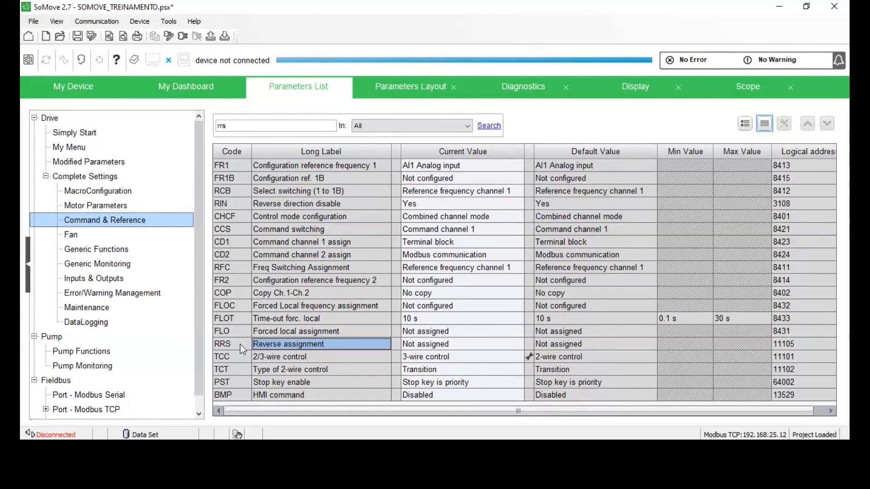
left_click(240, 344)
left_click(321, 130)
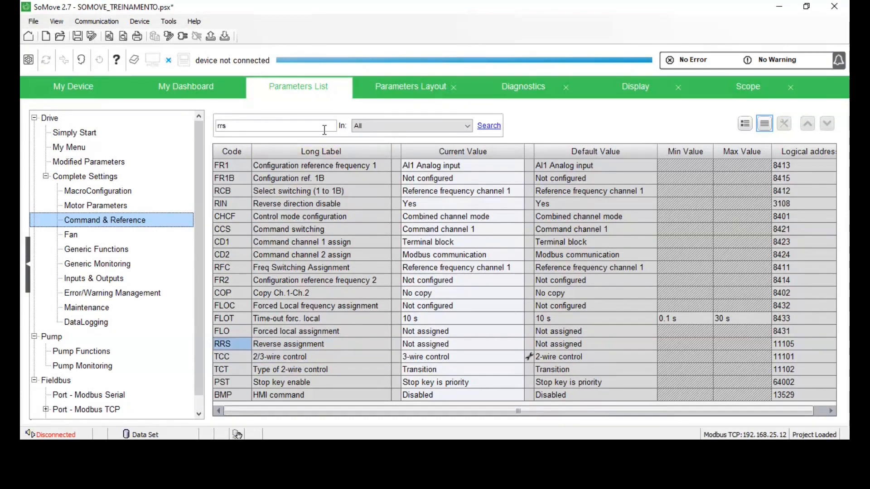
Look through the column choices for the parameter search, keep it on All, and clear the search text.
left_click(377, 125)
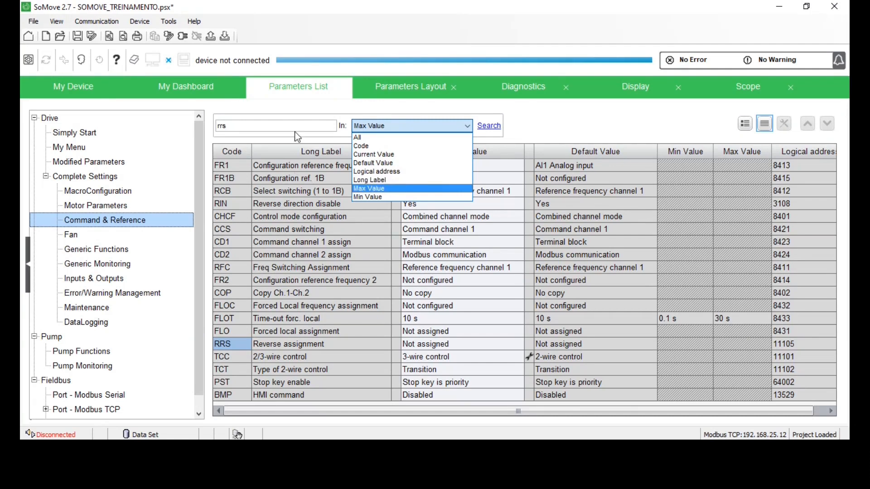
left_click_drag(277, 127, 194, 121)
key("BackSpace")
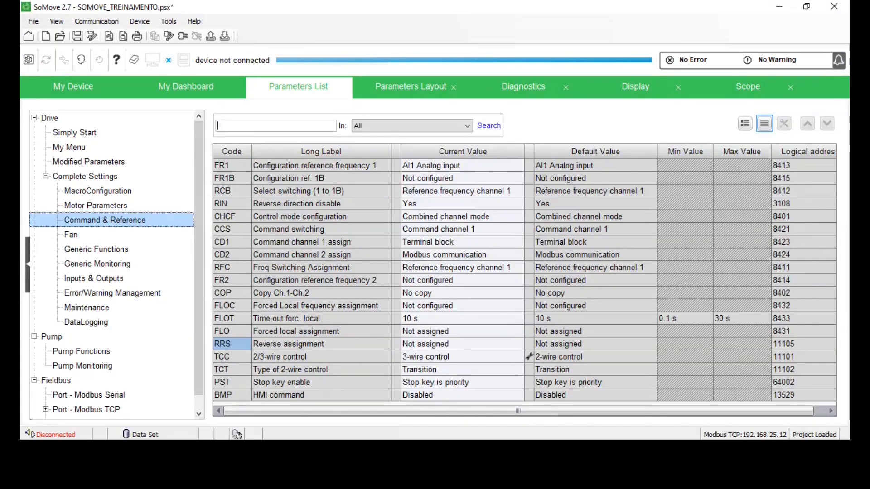
key("alt+Tab")
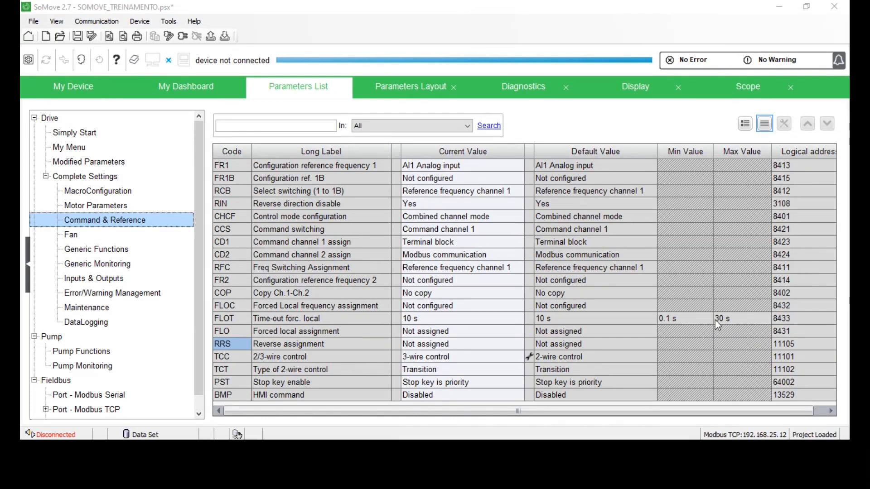
key("alt+Tab")
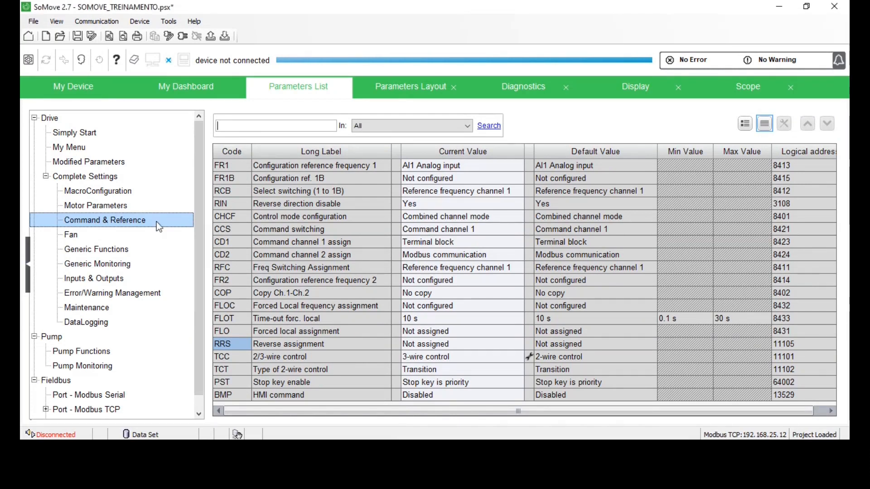
Review the Fan parameter group from error detection through analog input scaling to the PID settings, and return to its beginning.
left_click(88, 240)
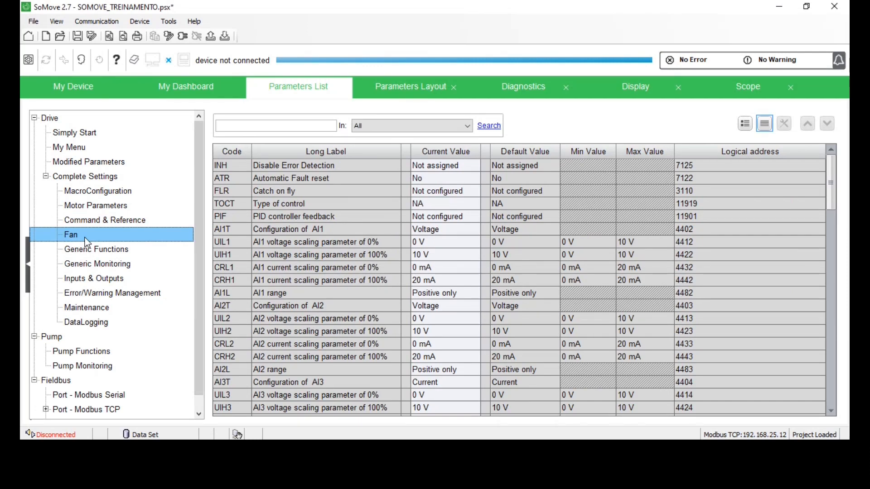
left_click(288, 191)
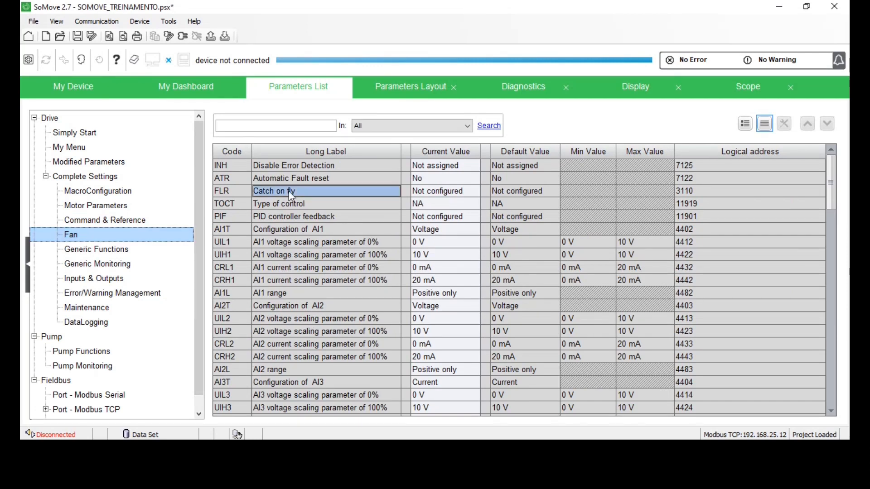
scroll(290, 202, "down", 1)
scroll(263, 222, "down", 6)
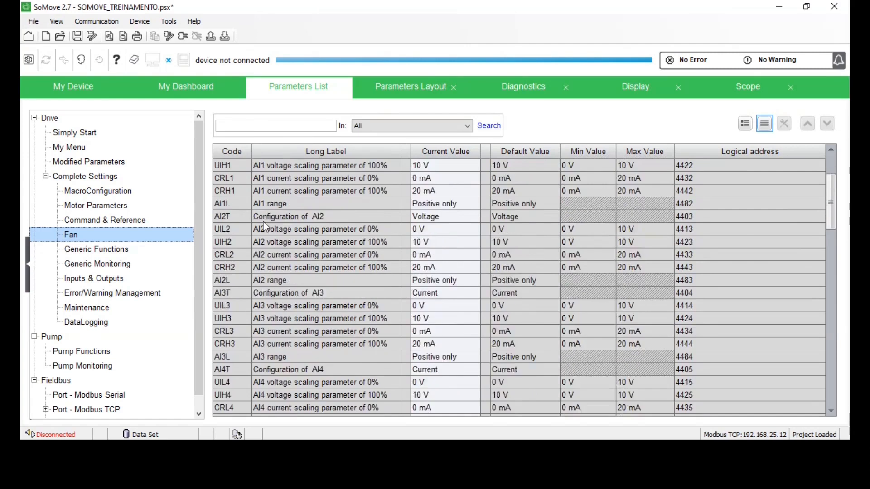
scroll(254, 313, "down", 3)
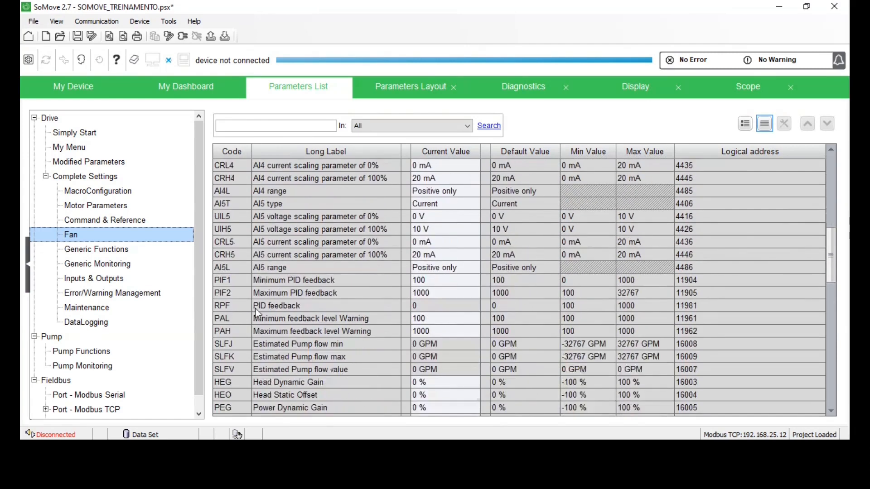
scroll(272, 272, "down", 8)
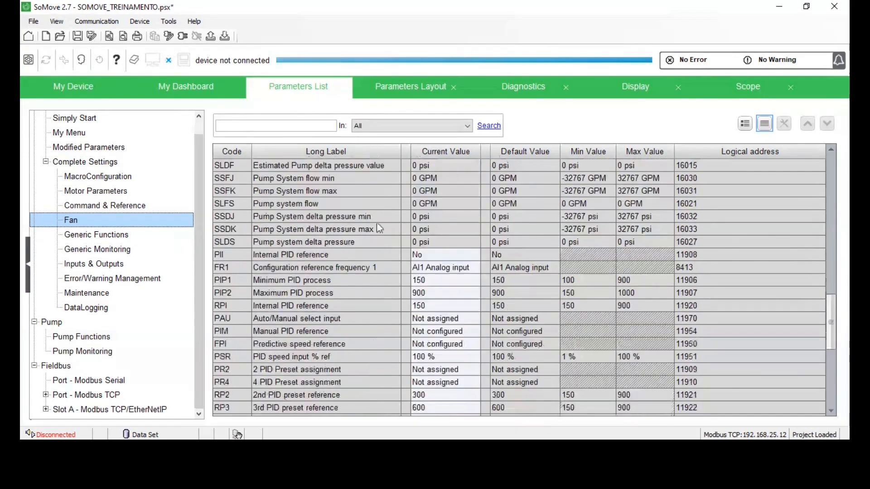
scroll(394, 360, "down", 1)
scroll(394, 360, "up", 9)
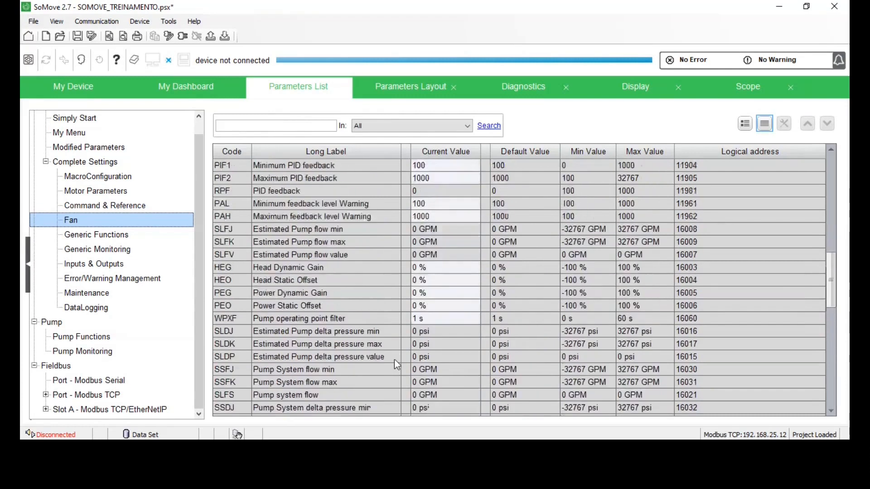
scroll(392, 359, "up", 9)
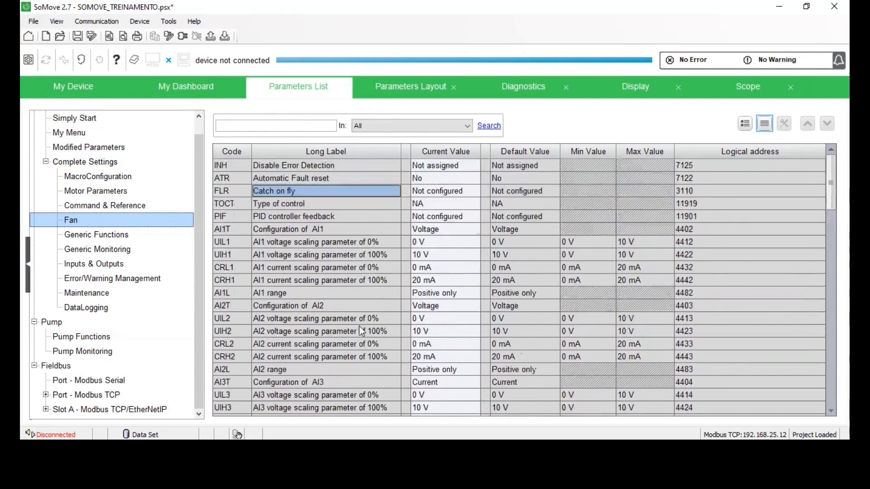
Inspect the Fan group's INH, Catch on fly, Type of control and PID controller feedback values without changing them, and select Configuration of AI1.
left_click(429, 167)
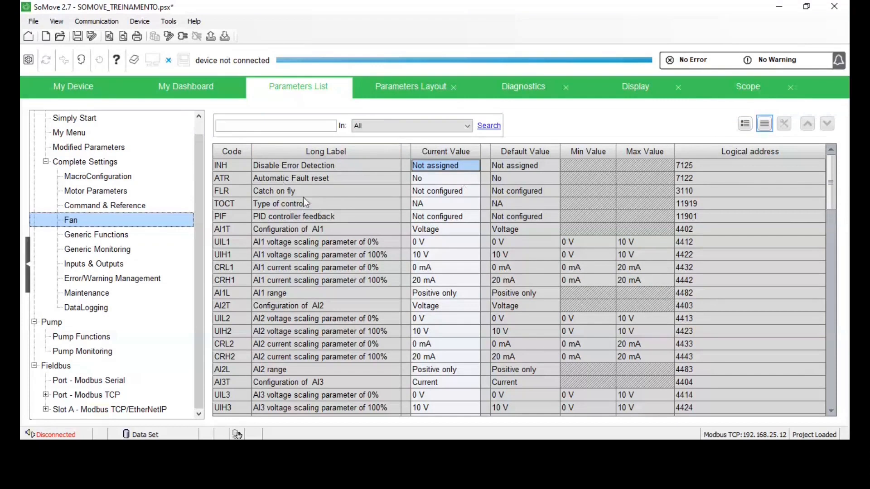
left_click(476, 193)
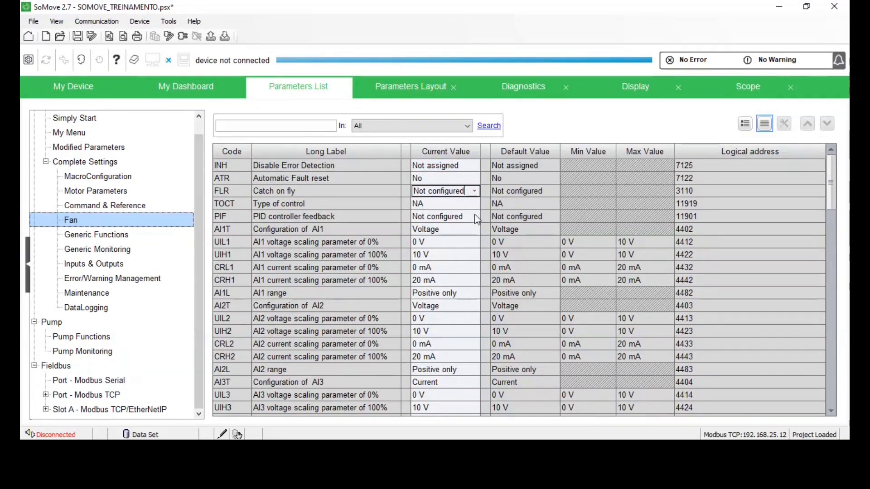
left_click(293, 203)
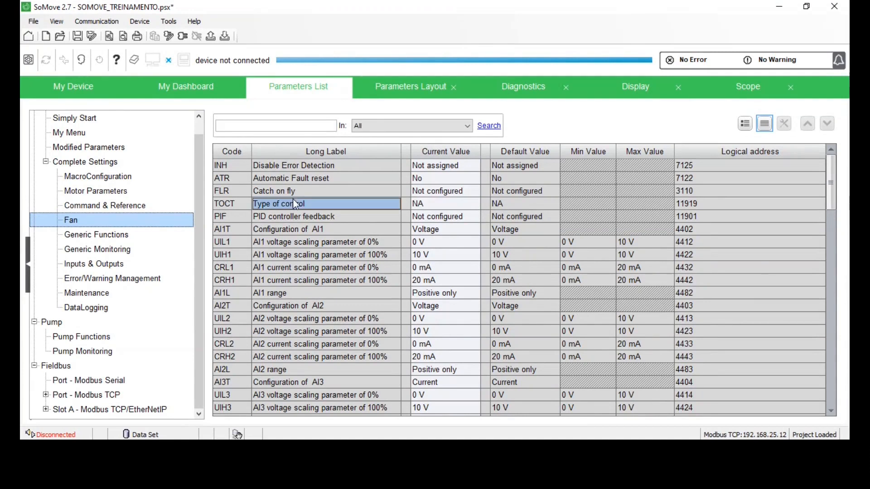
left_click(453, 199)
left_click(362, 205)
left_click(475, 203)
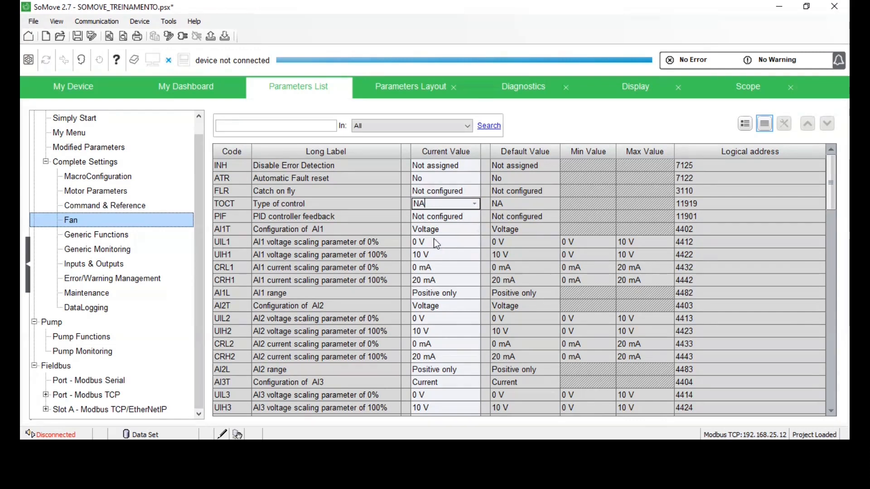
left_click(331, 214)
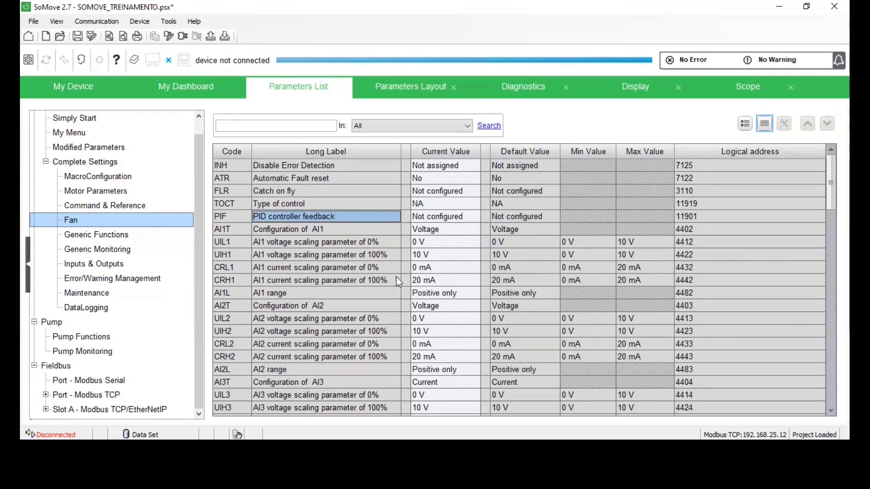
left_click(431, 218)
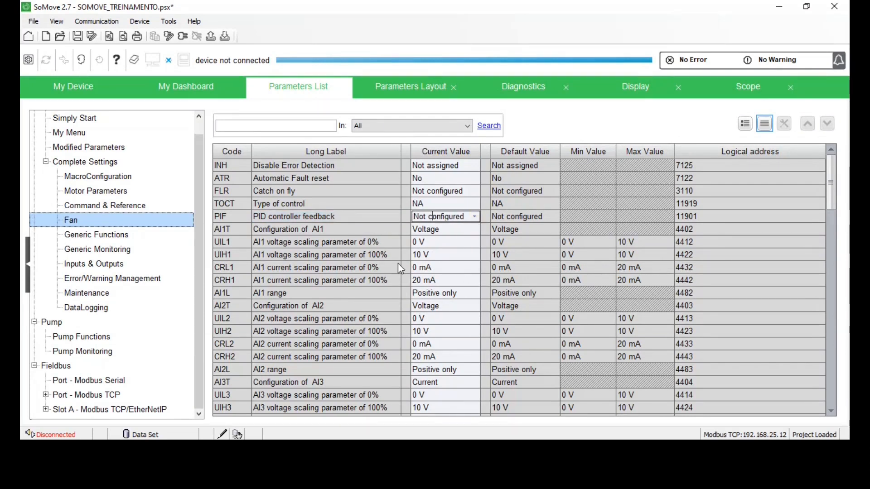
left_click(322, 230)
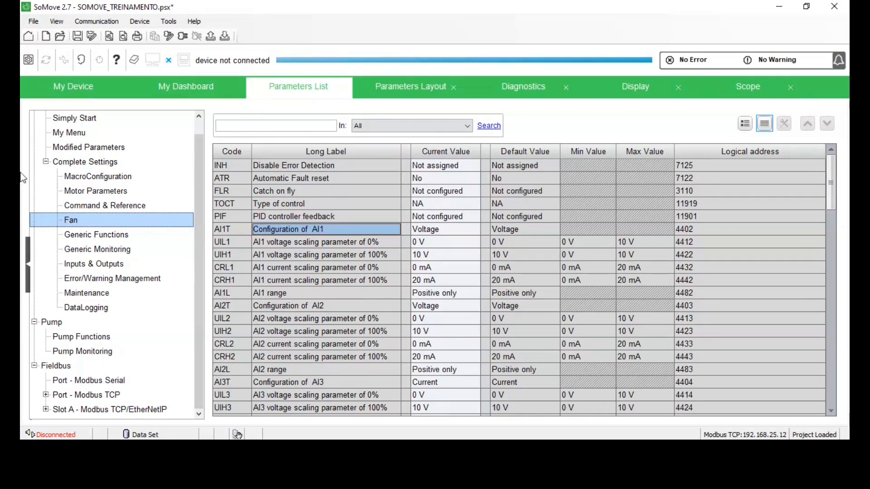
Review the Generic Functions parameters from speed limits and ramps to preset speeds, inspecting Type of Ramp and Ramp increment without changing them.
left_click(128, 235)
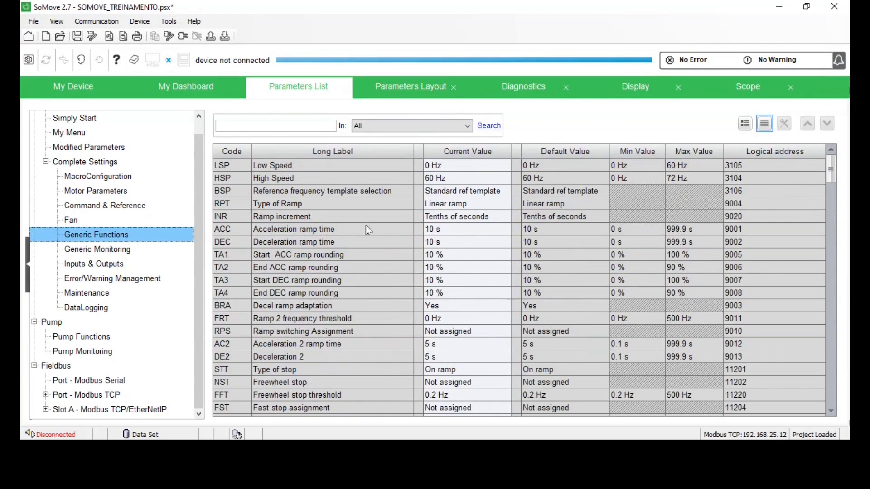
scroll(417, 337, "down", 10)
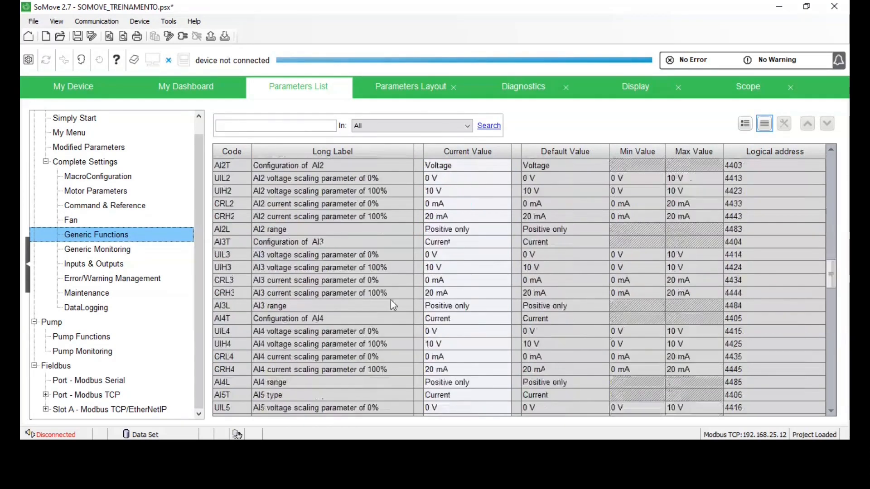
scroll(381, 319, "up", 10)
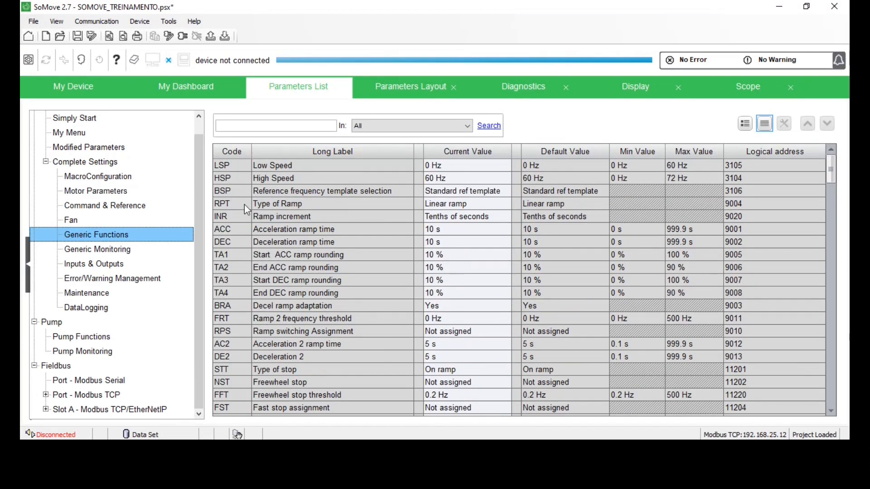
left_click(478, 203)
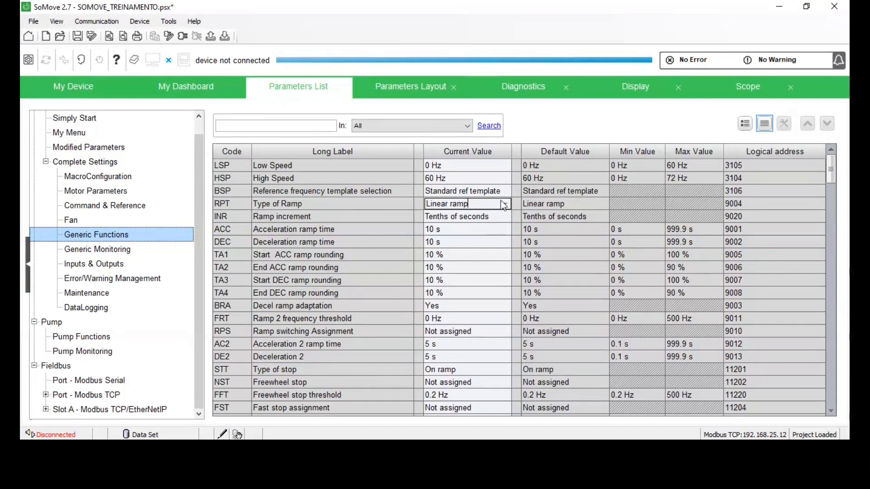
left_click(313, 216)
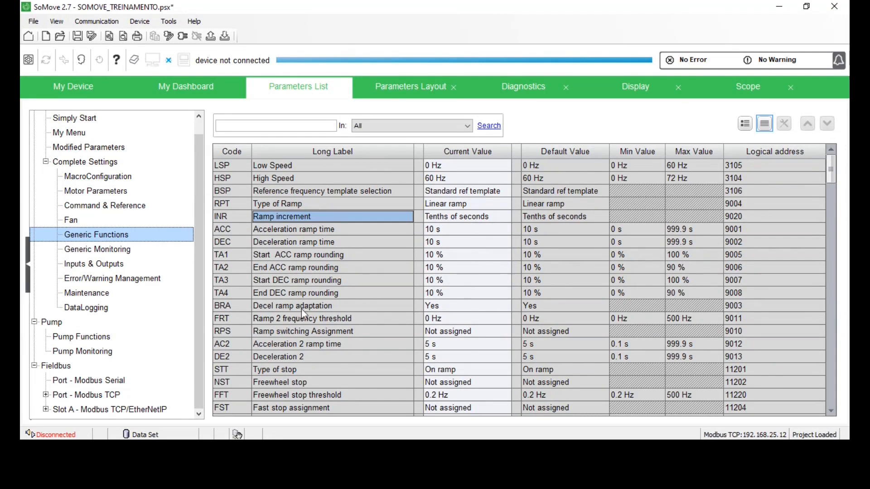
scroll(447, 241, "down", 7)
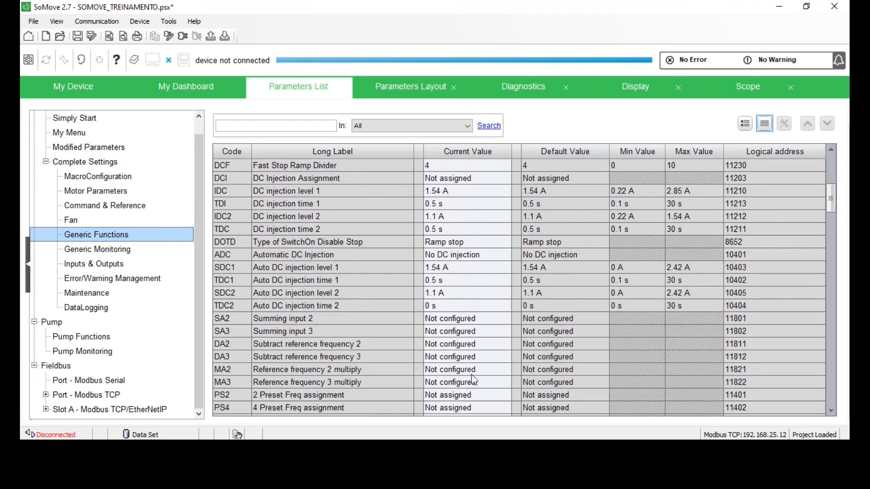
scroll(710, 250, "down", 5)
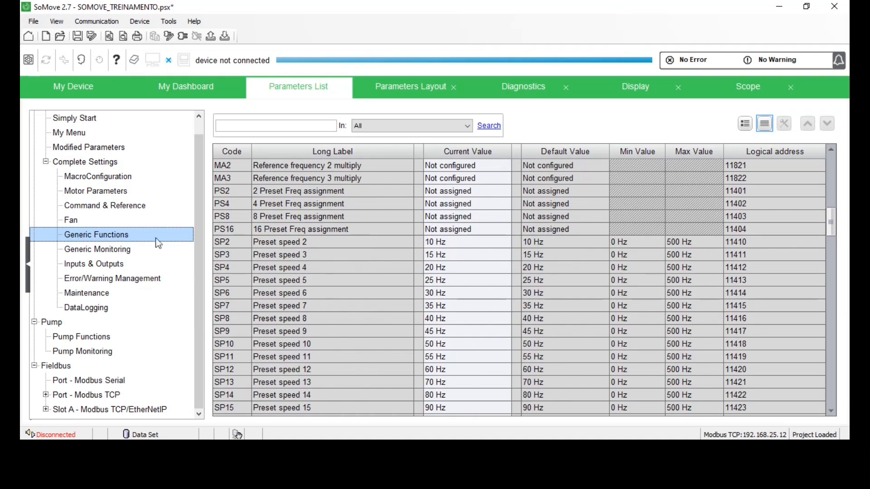
Show the Generic Monitoring parameters by section and expand Process underload, Process overload, Stall monitoring and Thermal monitoring.
left_click(116, 249)
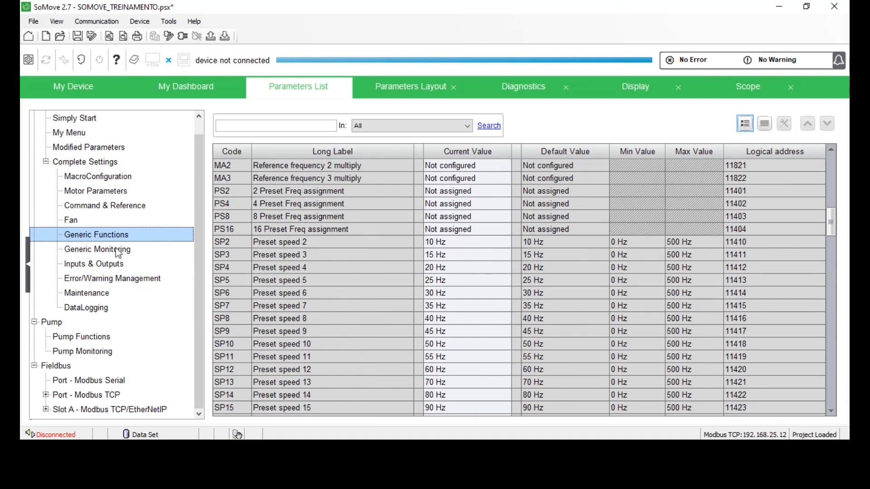
left_click(118, 252)
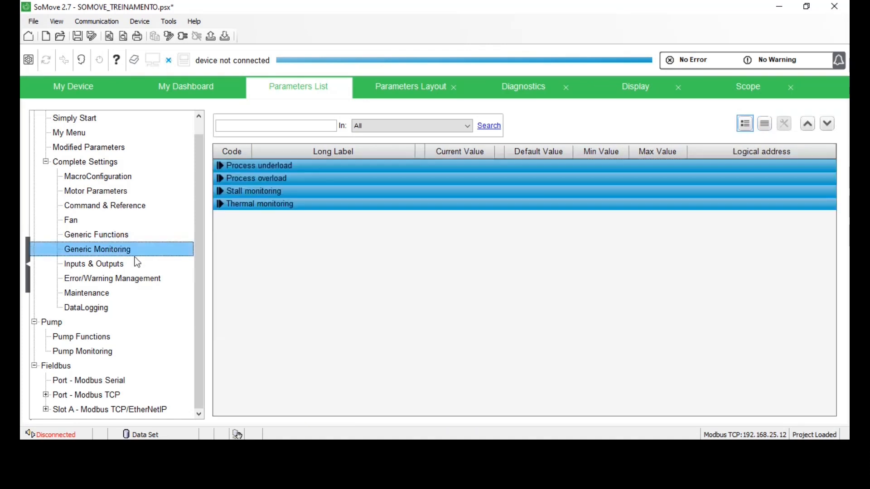
left_click(222, 213)
left_click(221, 206)
left_click(221, 191)
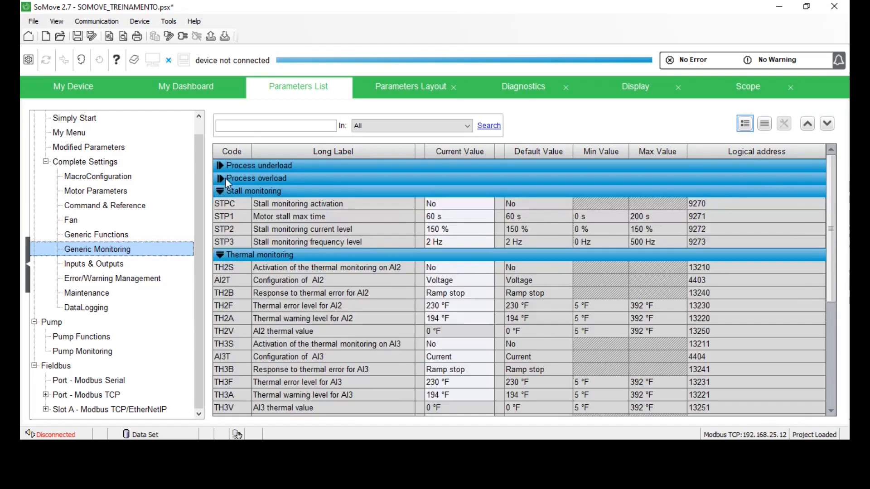
left_click(222, 178)
left_click(220, 166)
Review the Generic Monitoring parameters from the underload thresholds down to Fall back speed, and return to the beginning.
left_click(287, 191)
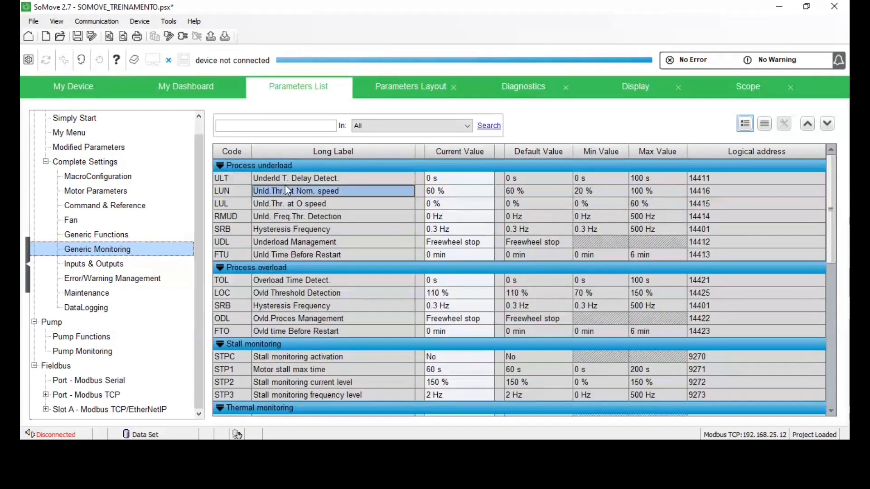
scroll(261, 301, "down", 3)
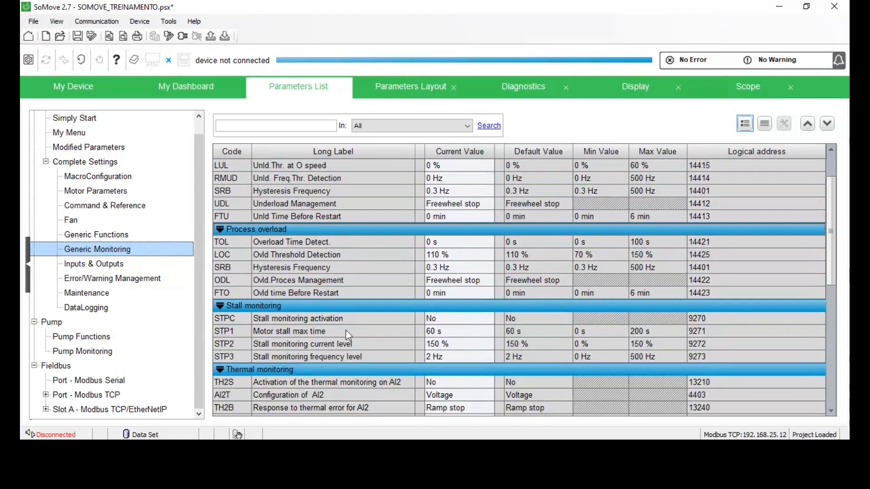
scroll(280, 393, "down", 5)
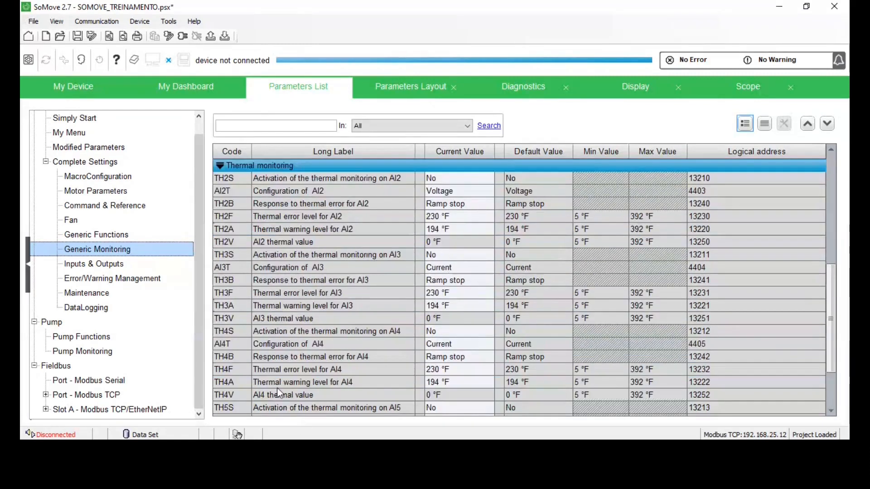
scroll(280, 394, "down", 2)
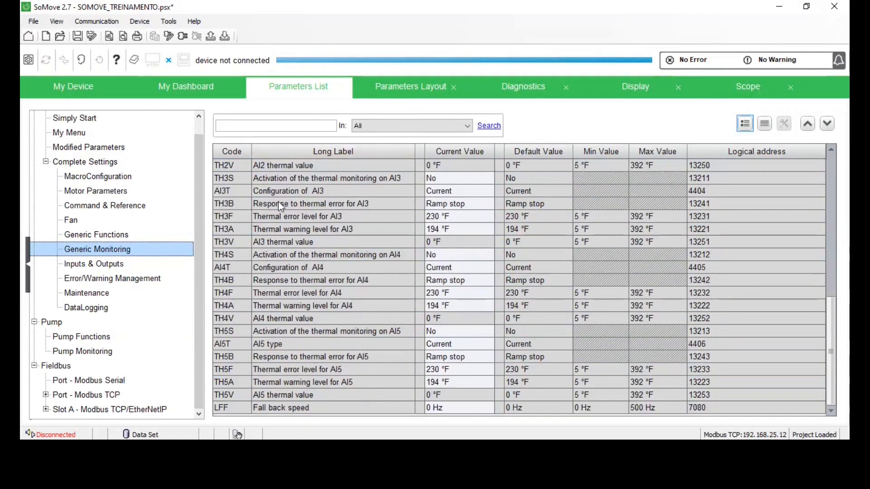
scroll(371, 387, "up", 7)
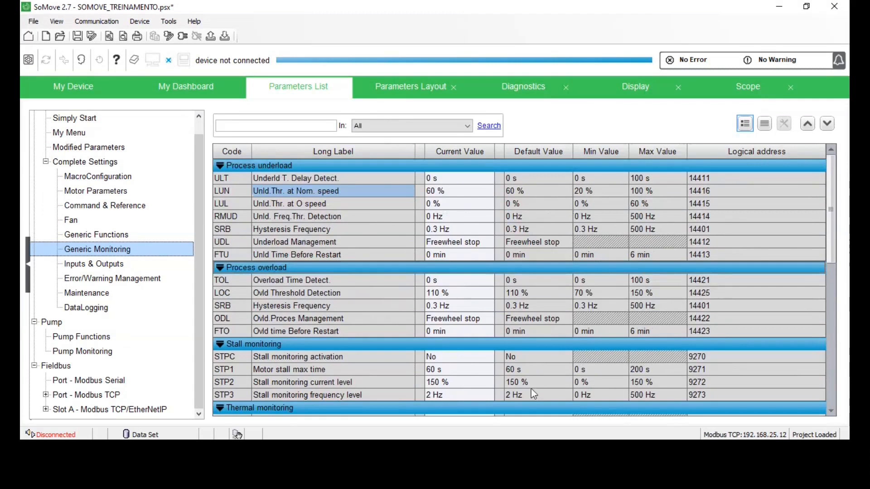
Expand I/O assignment in the Inputs & Outputs group and inspect the DI5 pulse input, AI1 and AI2 assignments.
left_click(88, 266)
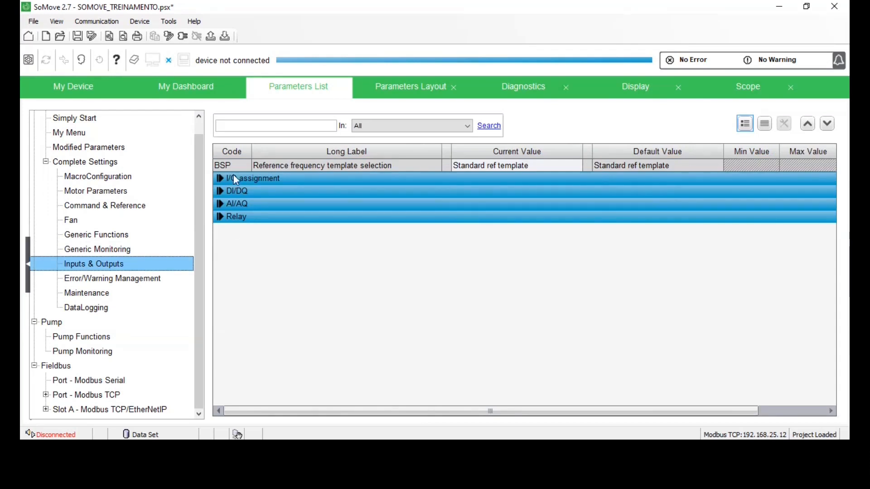
left_click(218, 179)
left_click(324, 194)
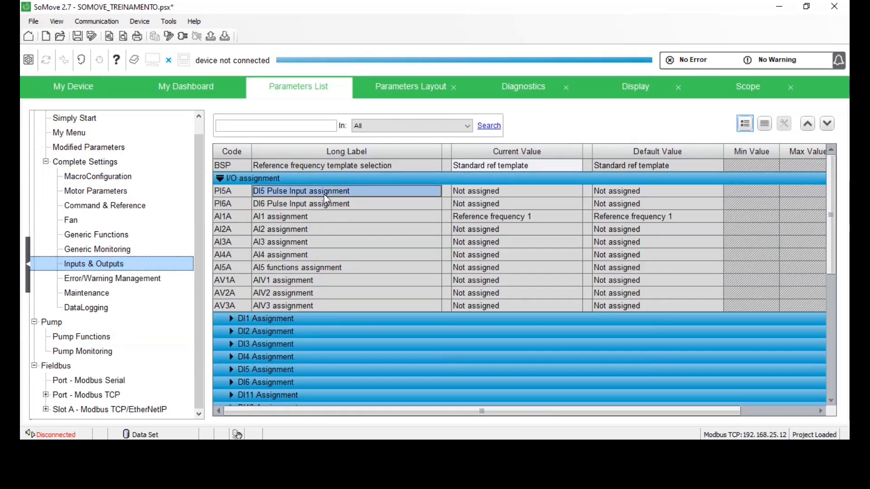
left_click(337, 220)
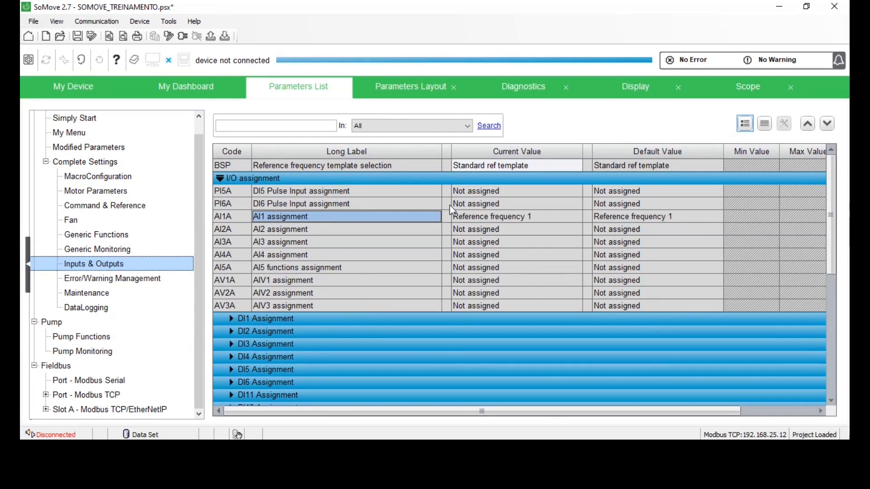
left_click(388, 231)
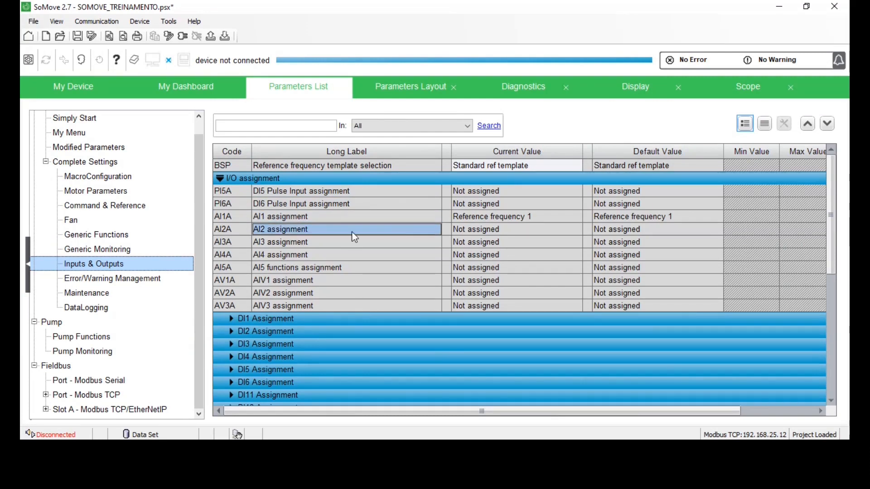
Check the DI1 low and high assignments, collapse that section, and look over the digital input sections down to DI59.
left_click(228, 322)
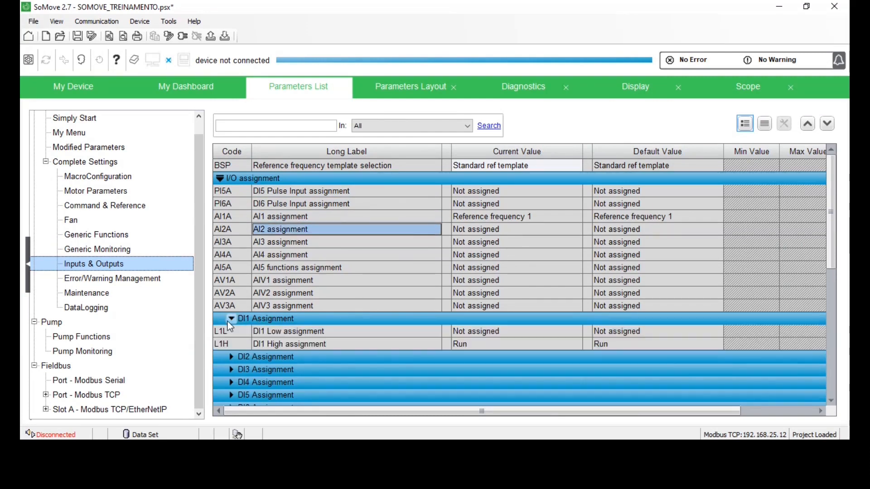
left_click(228, 321)
scroll(230, 349, "down", 5)
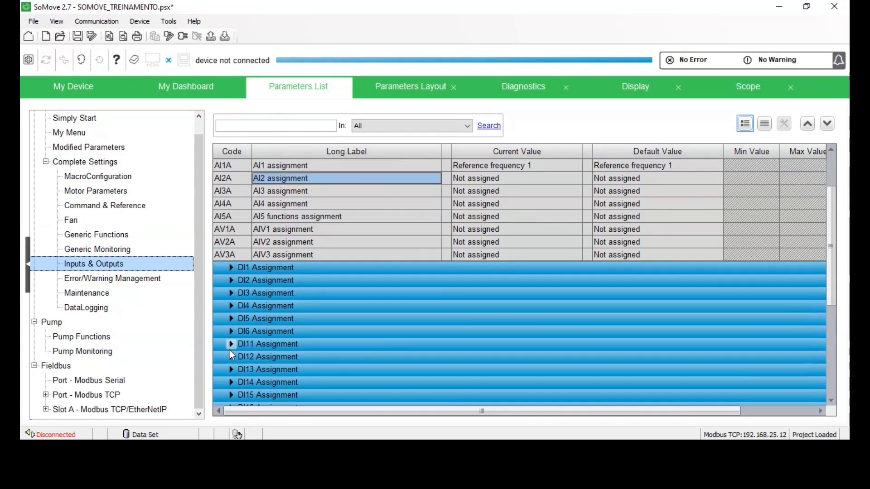
scroll(234, 262, "down", 2)
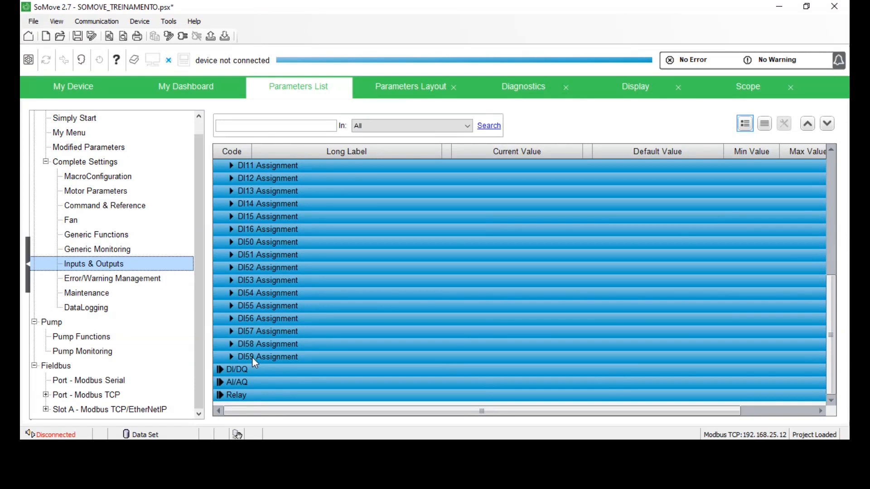
Expand the digital input assignment sections one by one from DI59 back to DI50 and from DI16 to DI14.
left_click(228, 359)
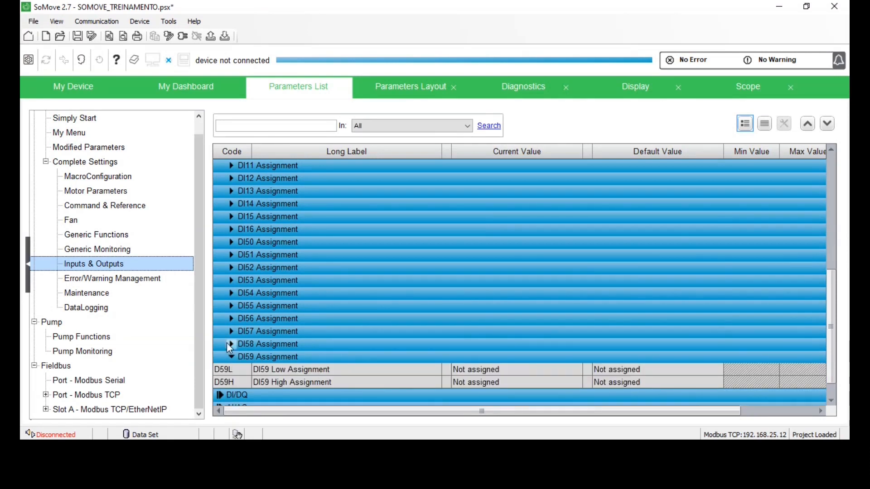
left_click(230, 344)
left_click(233, 330)
left_click(232, 319)
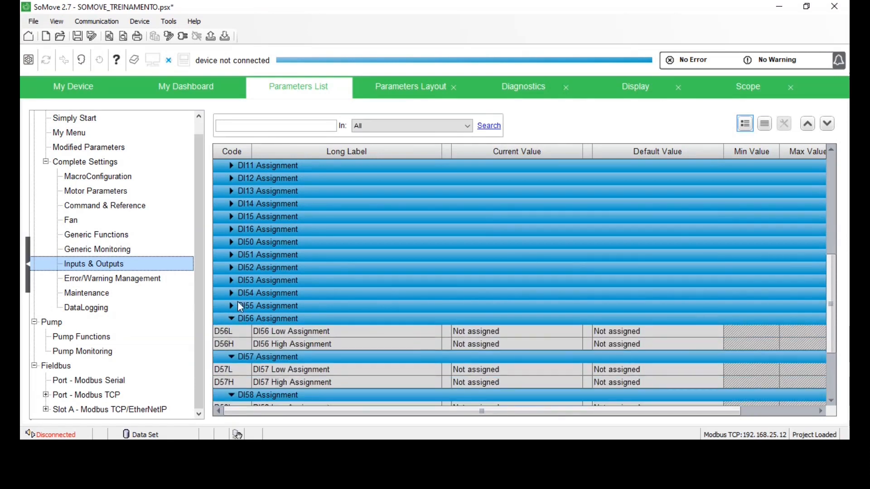
left_click(231, 306)
left_click(230, 293)
left_click(231, 280)
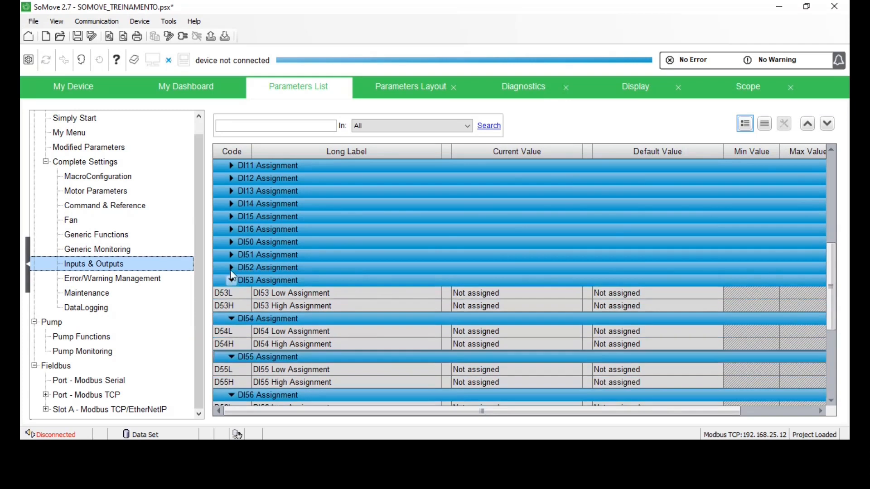
left_click(231, 267)
left_click(231, 255)
left_click(231, 242)
left_click(232, 229)
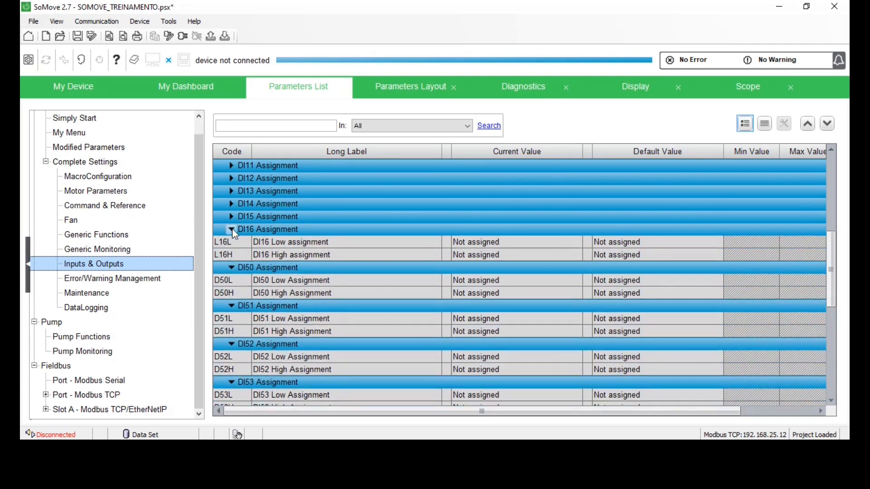
left_click(231, 217)
left_click(231, 204)
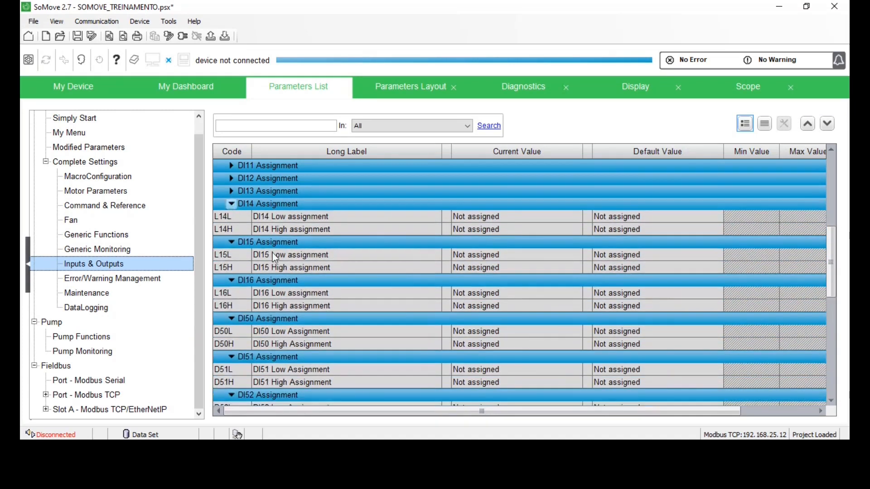
Return to the first digital inputs and expand the DI1, DI2 and DI3 assignments to examine their low and high functions.
scroll(257, 237, "up", 6)
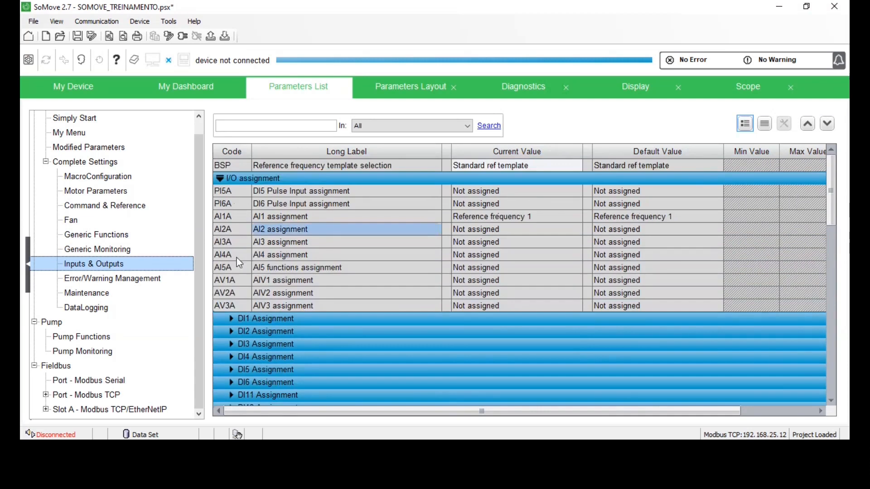
left_click(231, 319)
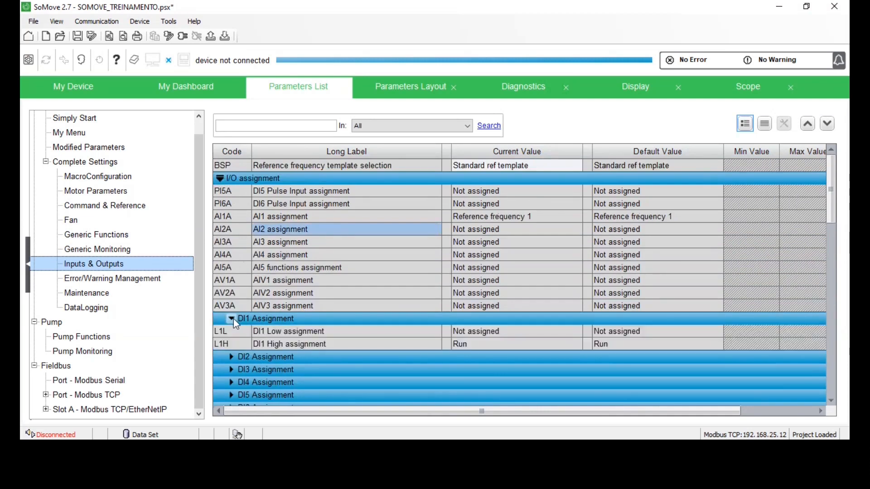
scroll(233, 319, "down", 1)
left_click(232, 319)
scroll(232, 319, "down", 3)
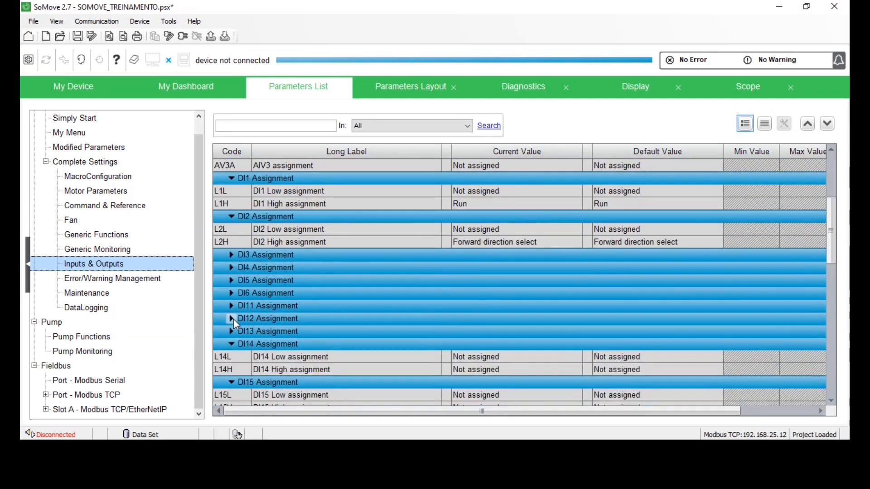
left_click(231, 254)
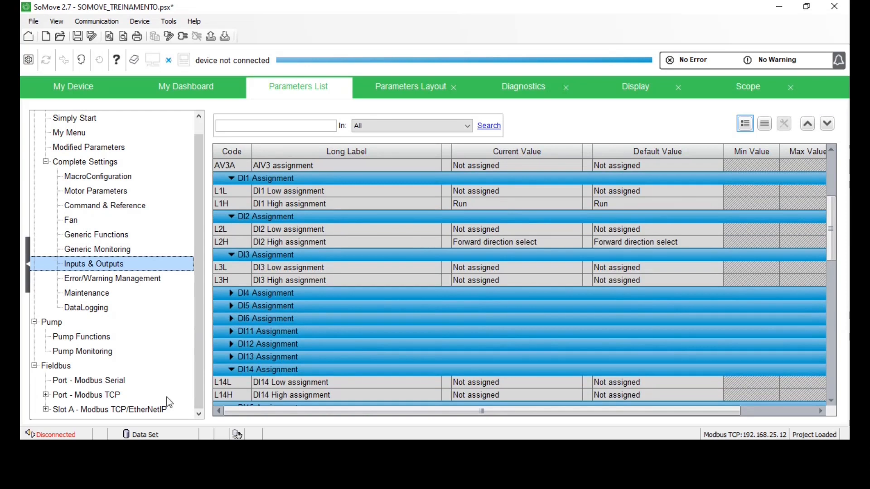
Expand the Relay section in the Inputs & Outputs group and open the R1 configuration.
scroll(246, 363, "down", 8)
scroll(245, 362, "down", 5)
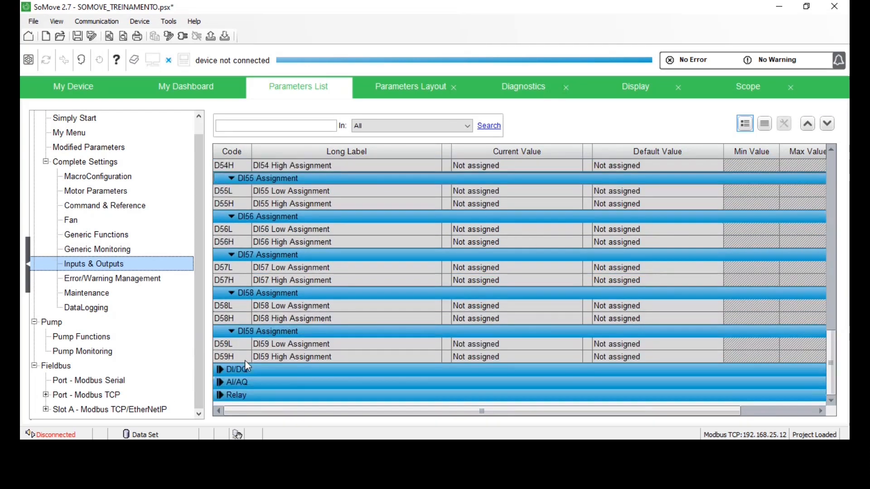
left_click(224, 394)
scroll(254, 344, "down", 4)
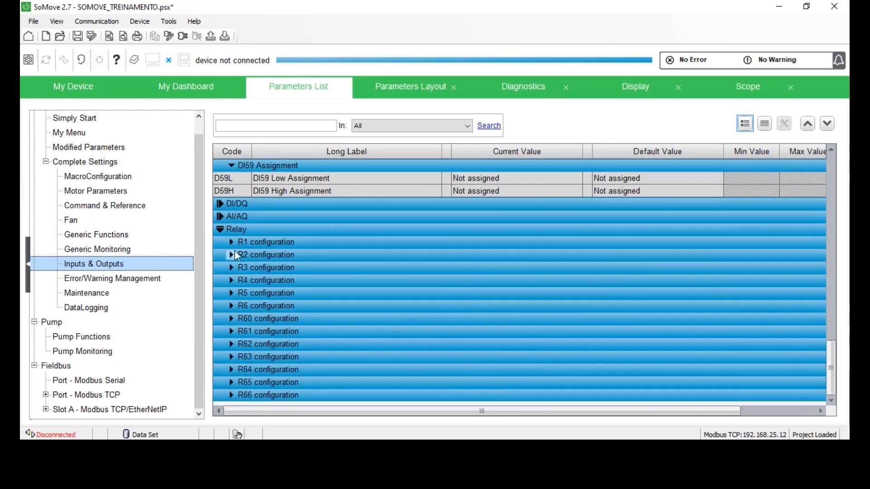
left_click(231, 242)
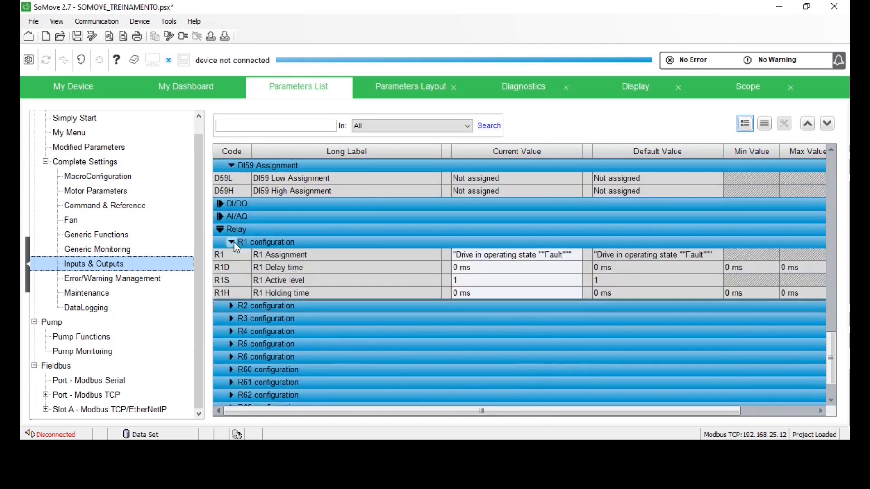
Choose Drive running as the R1 relay assignment.
left_click(473, 255)
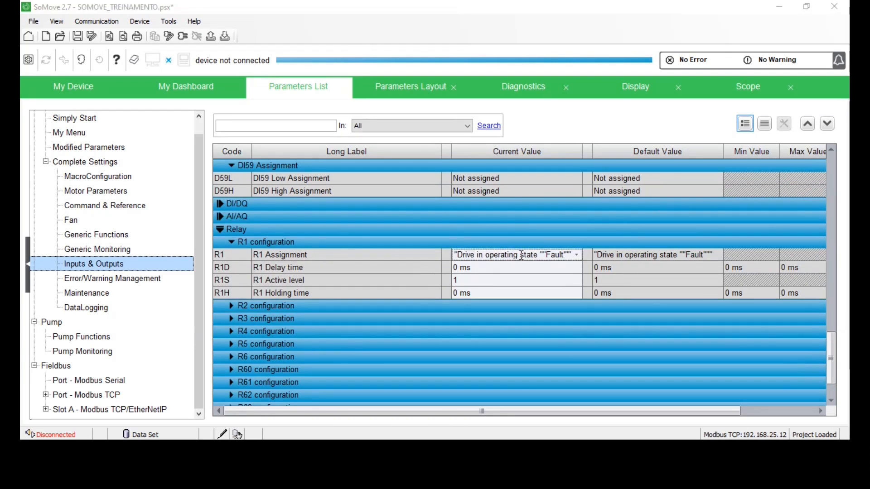
left_click(522, 255)
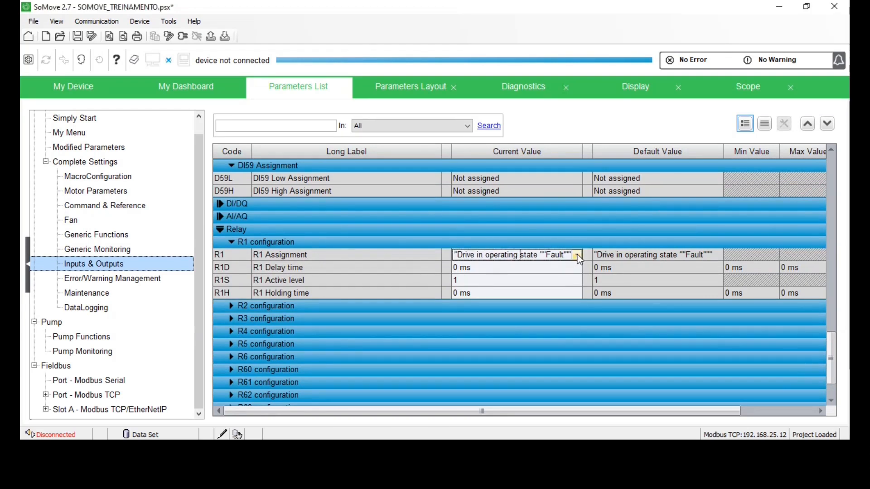
left_click(578, 256)
left_click(535, 265)
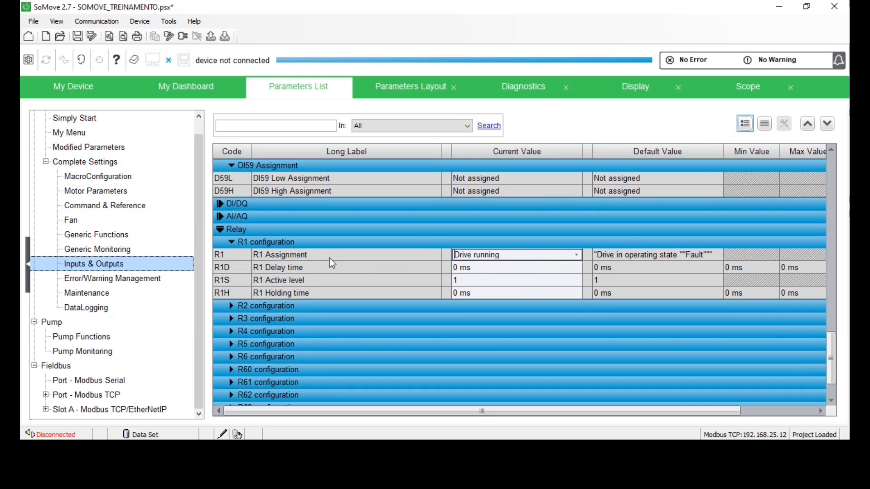
left_click_drag(505, 255, 415, 246)
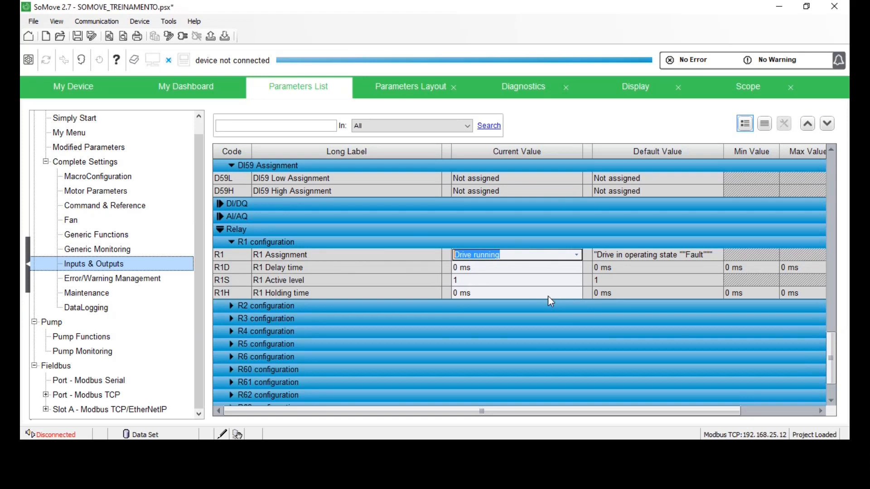
Set the R1 relay assignment to Not assigned.
scroll(548, 296, "down", 1)
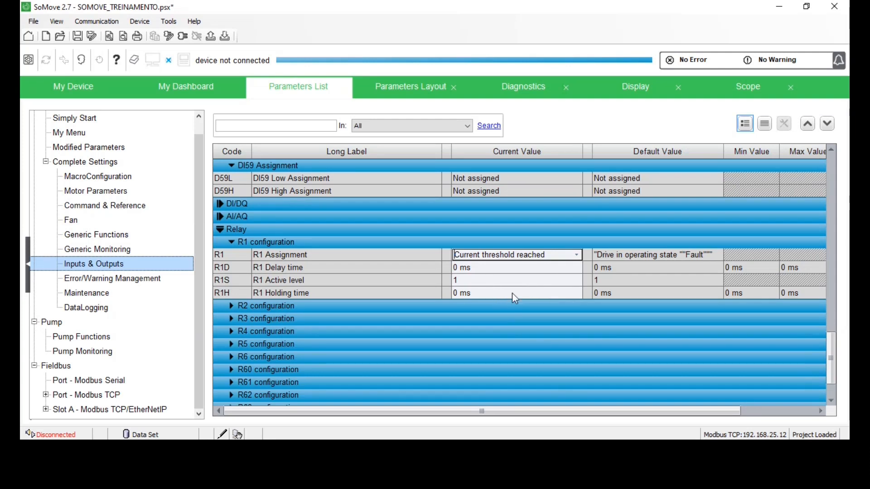
left_click(461, 269)
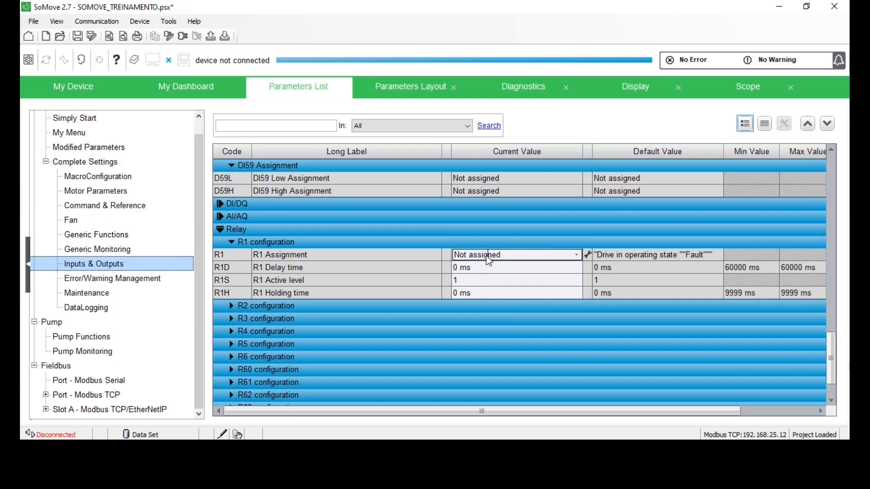
left_click(339, 251)
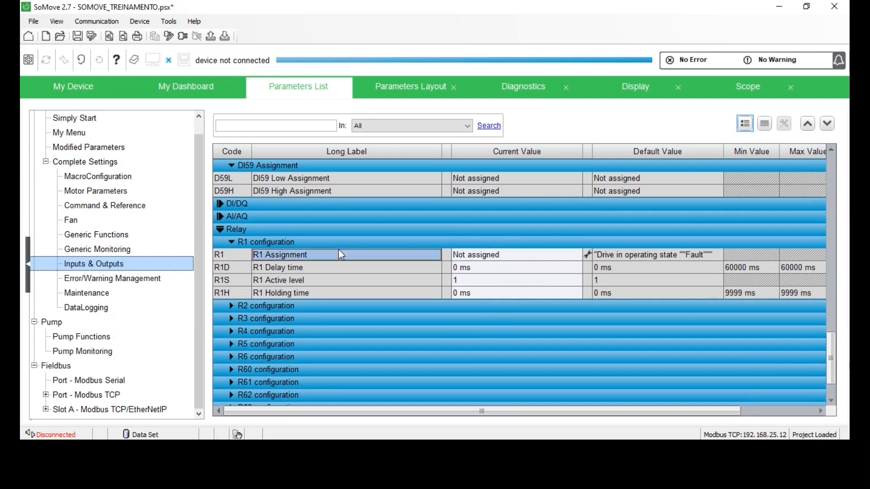
Collapse the R1 configuration relay group and show the Error/Warning Management parameters.
left_click(232, 244)
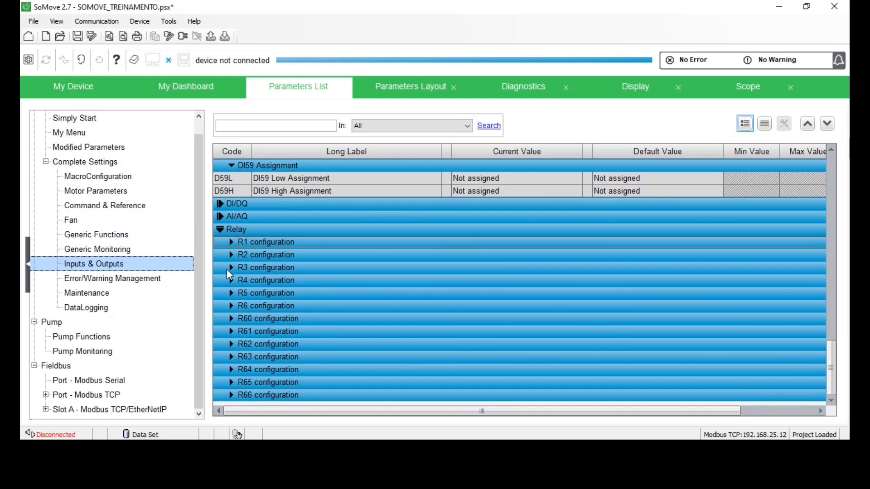
scroll(226, 268, "up", 6)
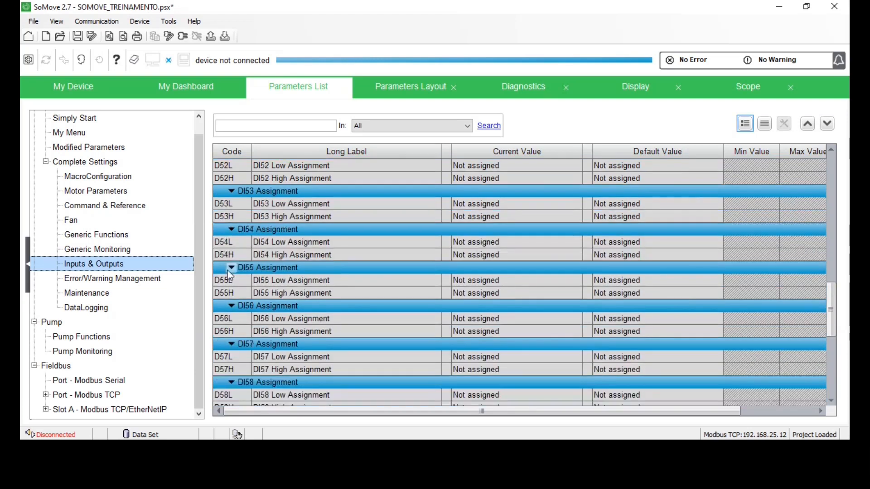
scroll(229, 271, "up", 3)
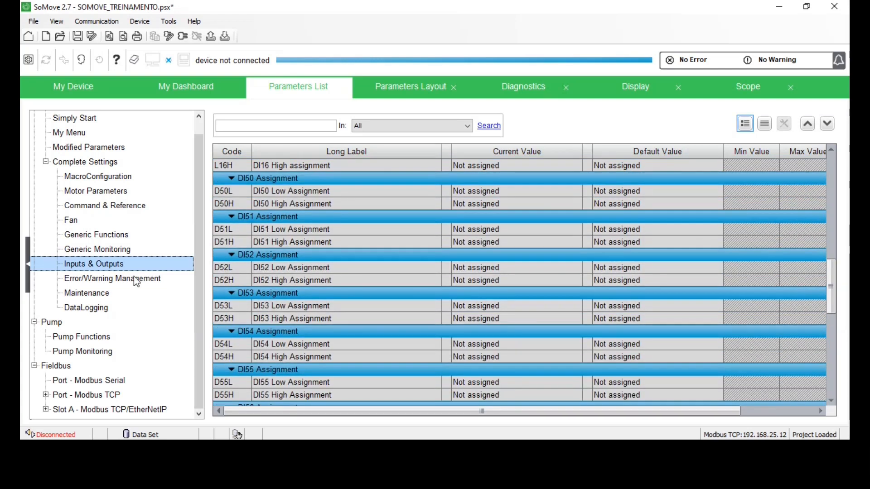
left_click(136, 280)
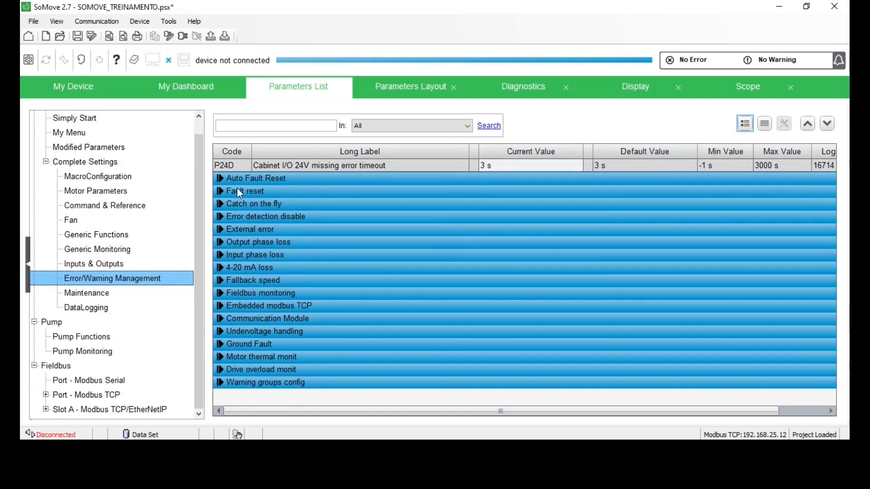
Set Automatic Fault reset to Yes in the Auto Fault Reset group and accept the equipment operation warning.
left_click(222, 180)
left_click(217, 176)
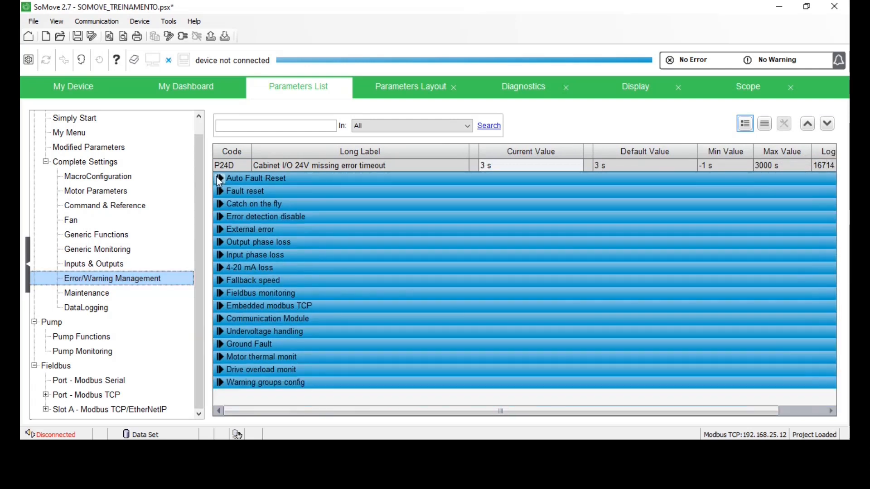
left_click(221, 178)
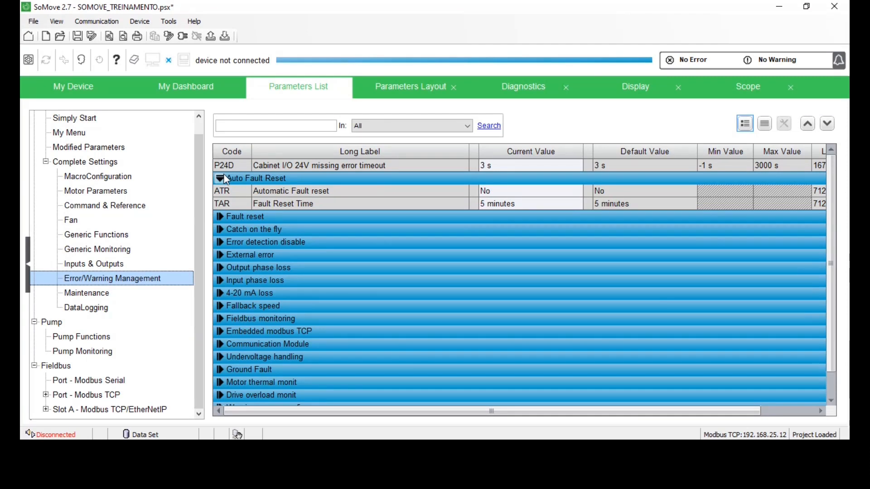
left_click(505, 192)
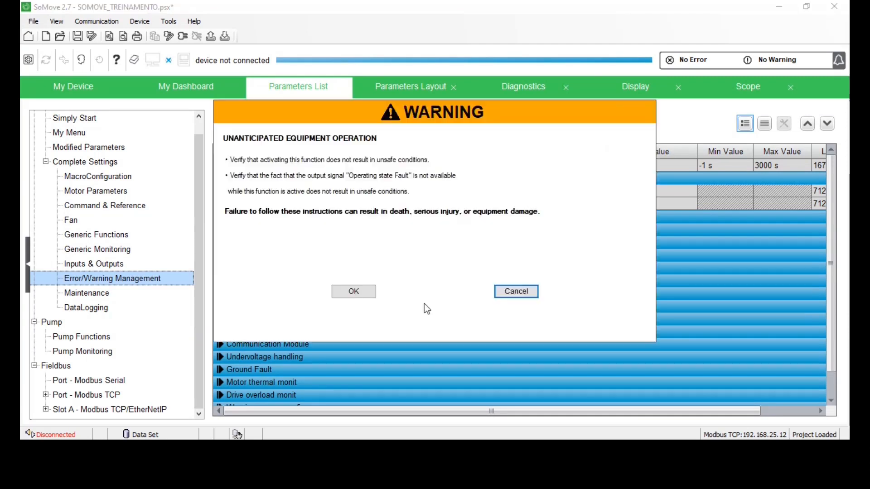
left_click(353, 293)
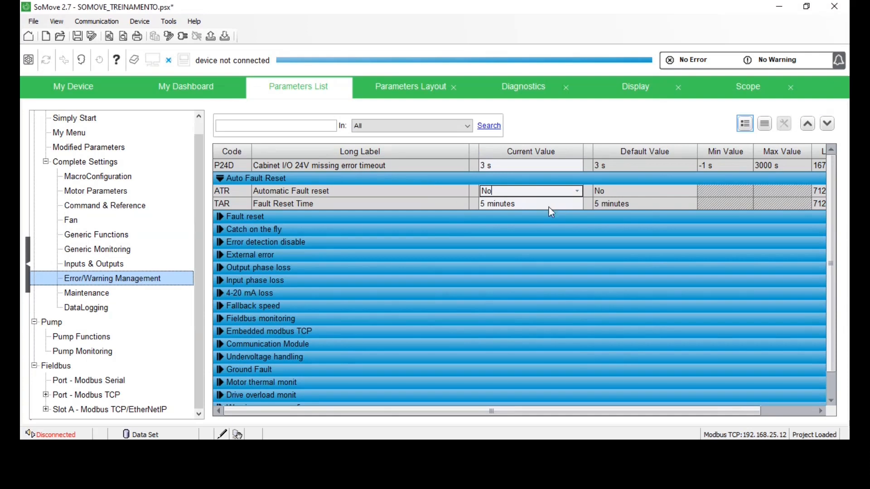
left_click(506, 210)
key("Return")
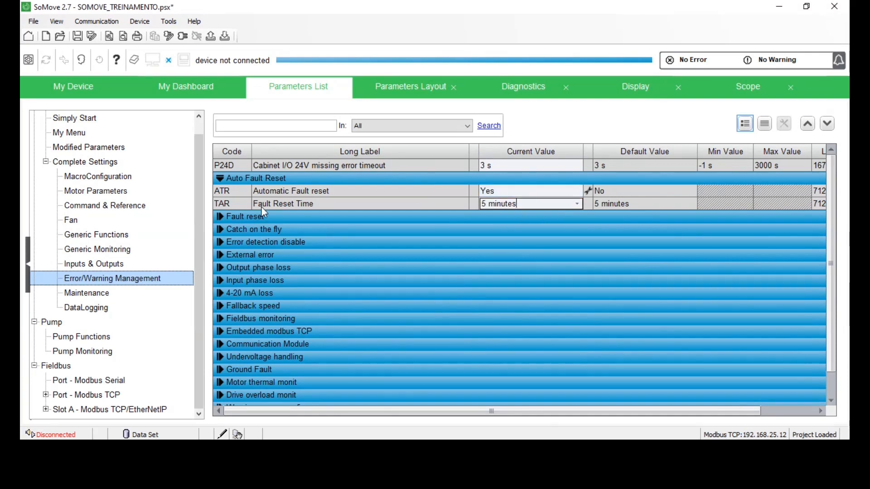
left_click(232, 205)
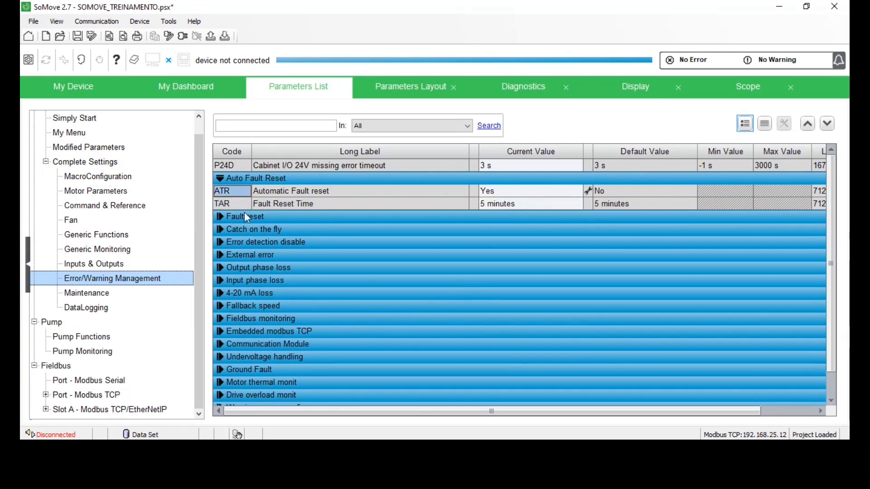
left_click(241, 202)
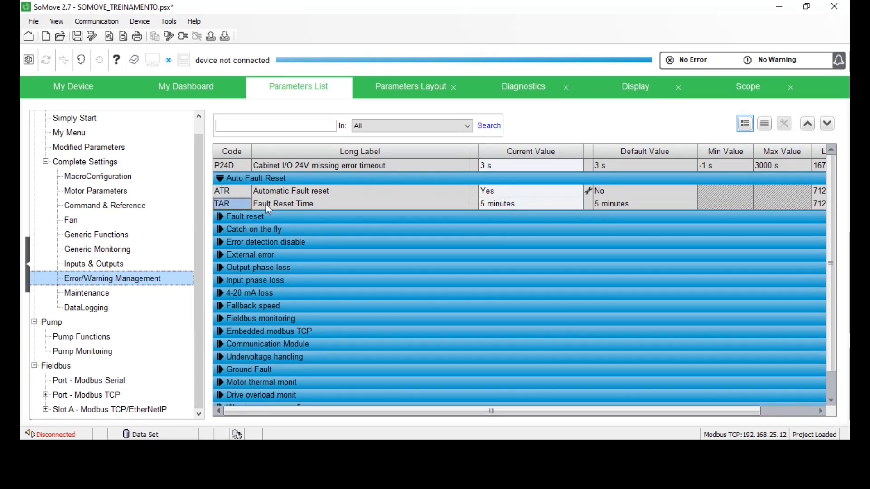
Expand the Fault reset group and set the Fault reset input assignment to Digital Input 1.
left_click(266, 216)
left_click(330, 231)
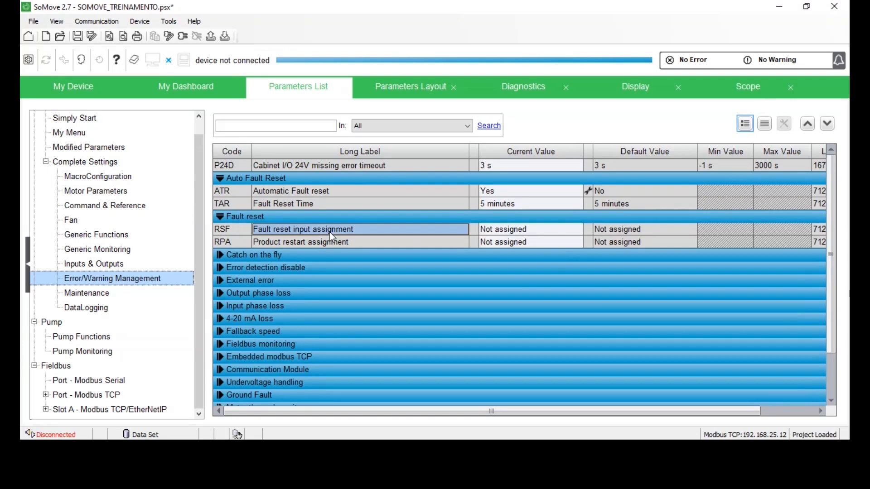
left_click(503, 229)
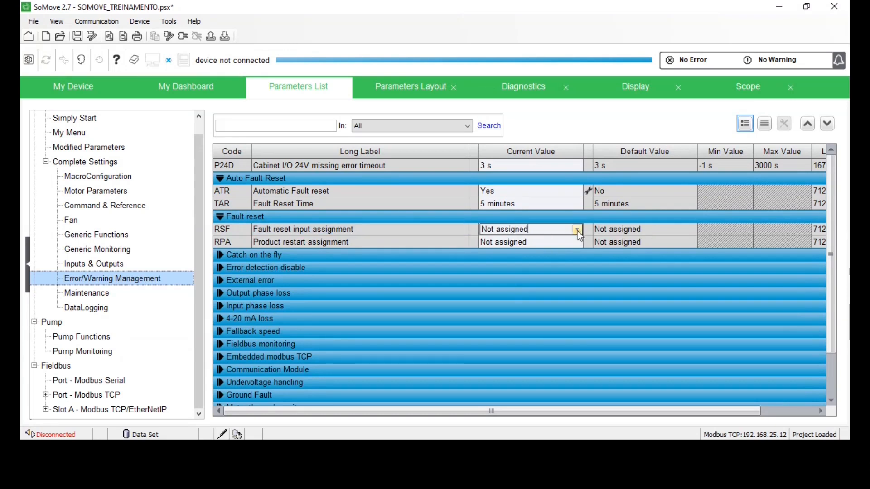
left_click(512, 281)
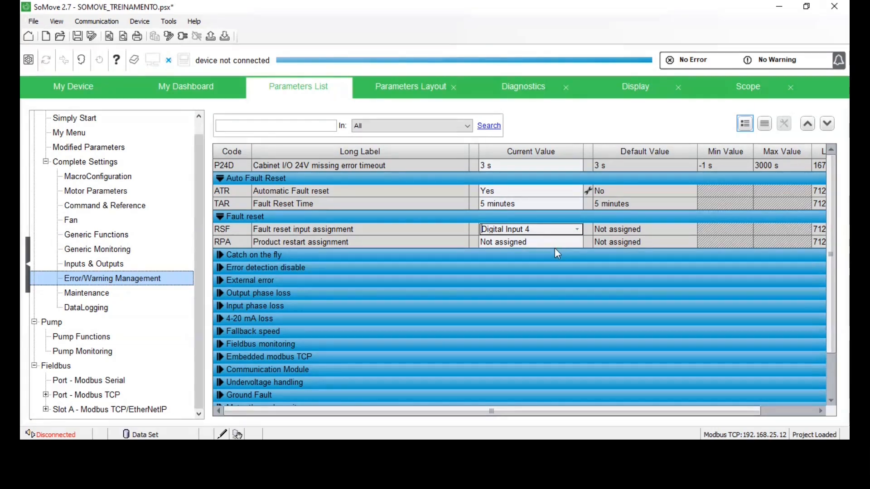
scroll(575, 233, "up", 3)
Expand the Catch on the fly group and examine the Catch on fly setting.
left_click(216, 253)
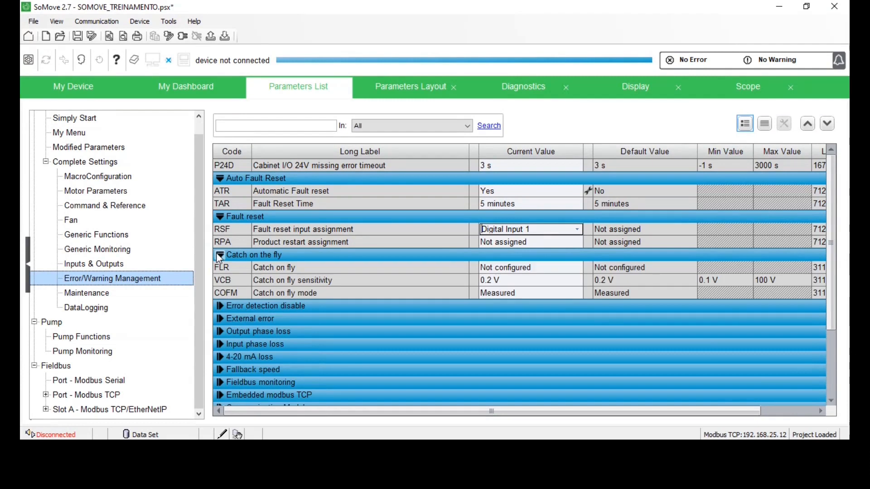
left_click(575, 267)
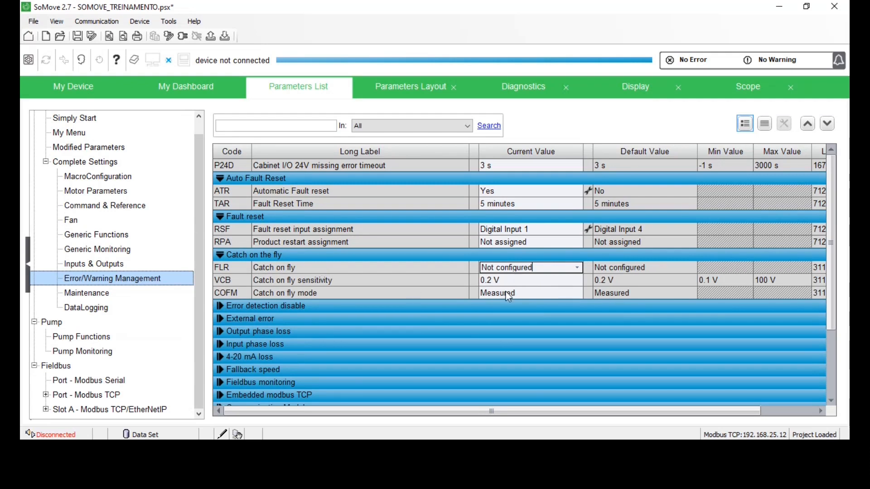
left_click(419, 316)
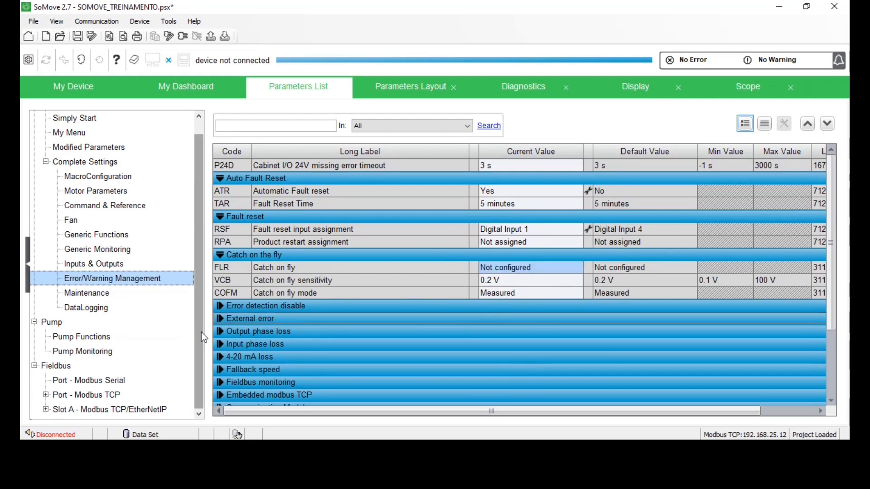
Examine the response to 4-20mA loss on AI1, and collapse the 4-20 mA loss and Catch on the fly groups.
scroll(236, 325, "down", 2)
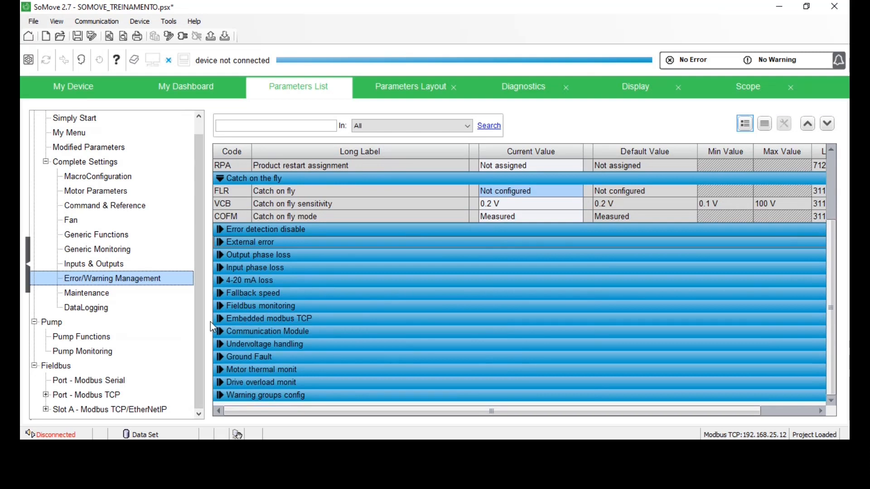
left_click(220, 281)
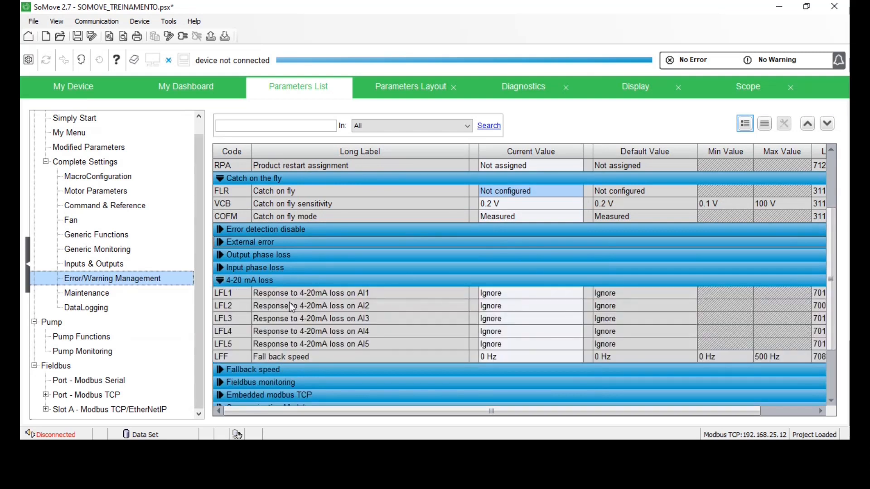
left_click(308, 293)
left_click(518, 294)
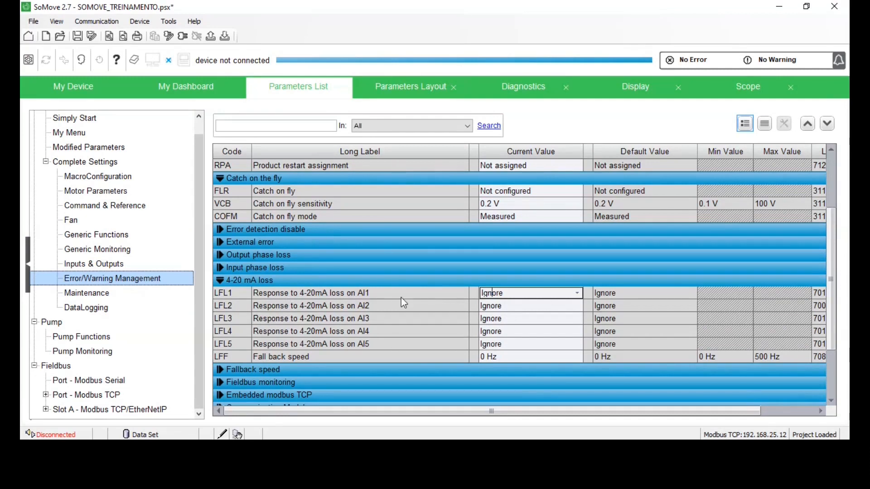
left_click(220, 281)
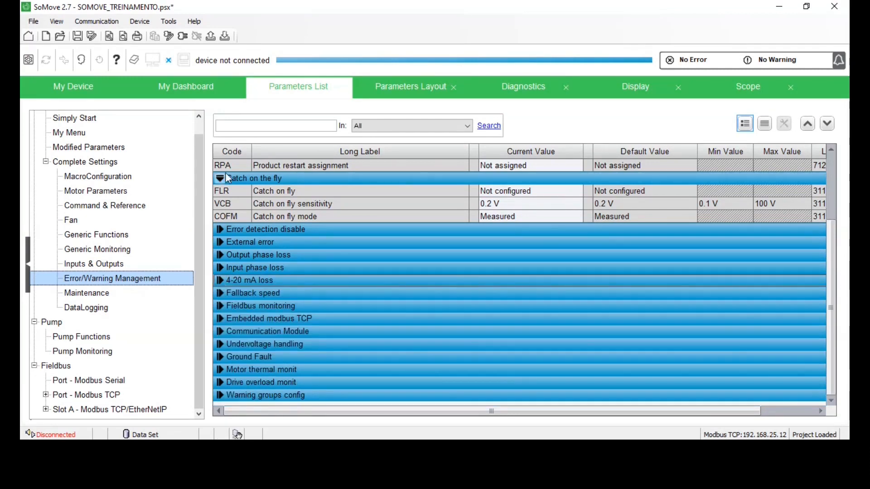
left_click(220, 179)
Try setting the Input Phase Loss assignment to Ignore and collapse the Input phase loss group.
left_click(218, 268)
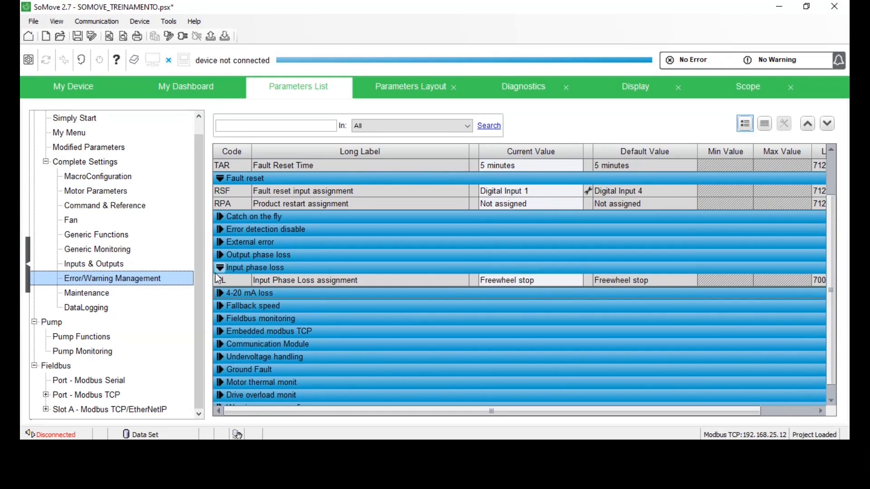
left_click(550, 281)
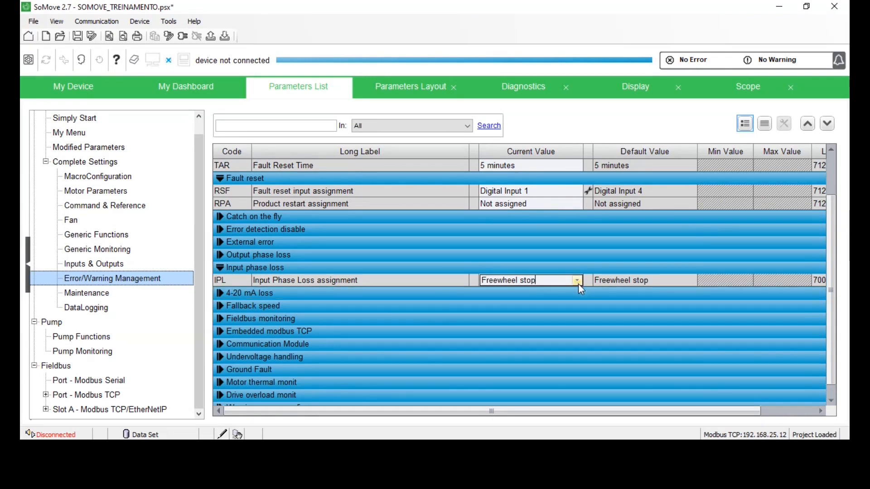
left_click(578, 283)
left_click(559, 296)
left_click_drag(503, 283, 435, 270)
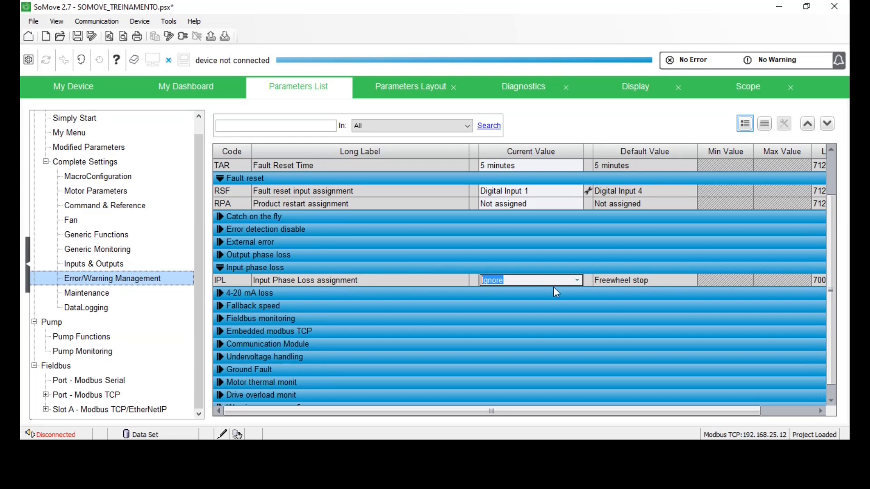
left_click(576, 282)
key("Escape")
left_click(219, 268)
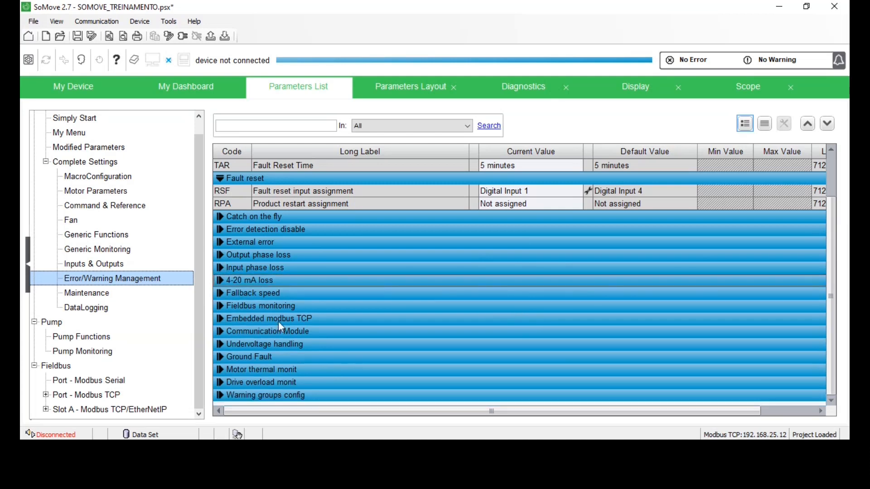
Examine the Maintenance parameters for drive warranty management and Customer event 1, including its warning configuration and counter source.
left_click(86, 293)
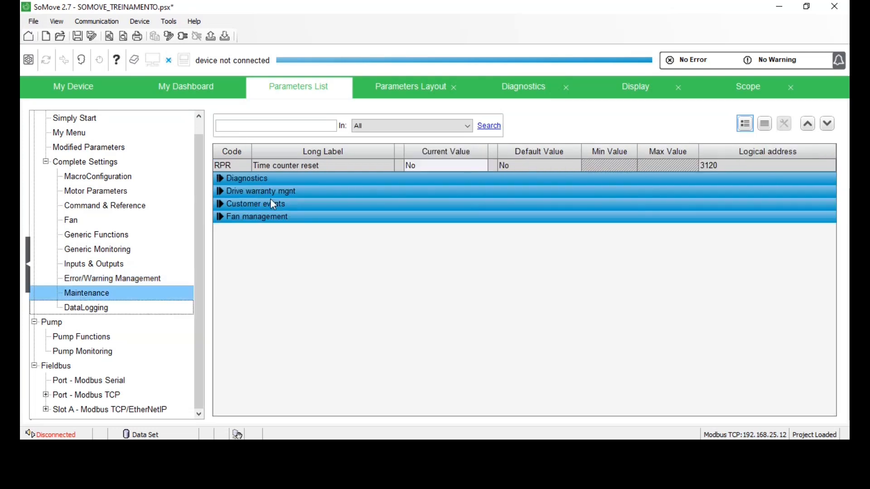
left_click(221, 191)
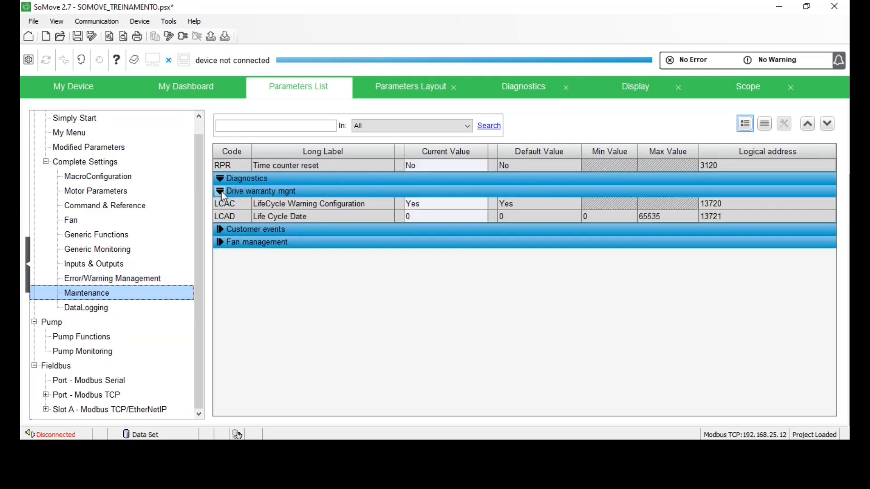
left_click(220, 229)
left_click(232, 254)
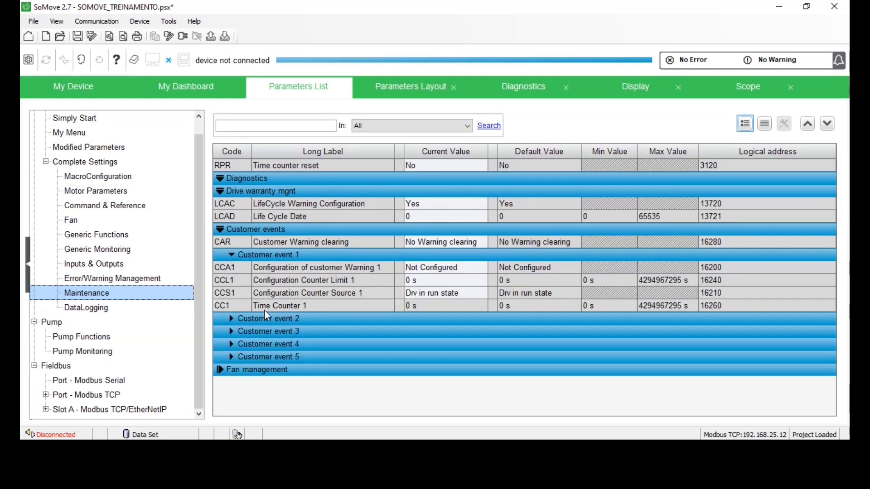
left_click(436, 267)
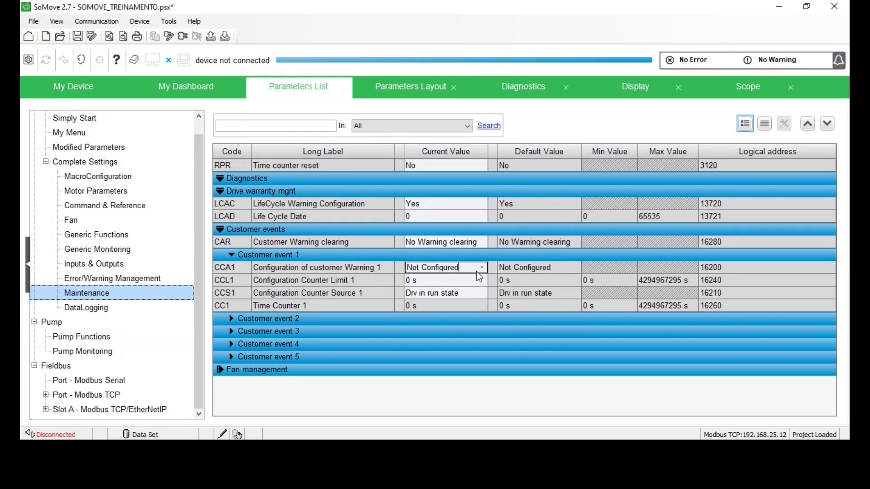
left_click(452, 299)
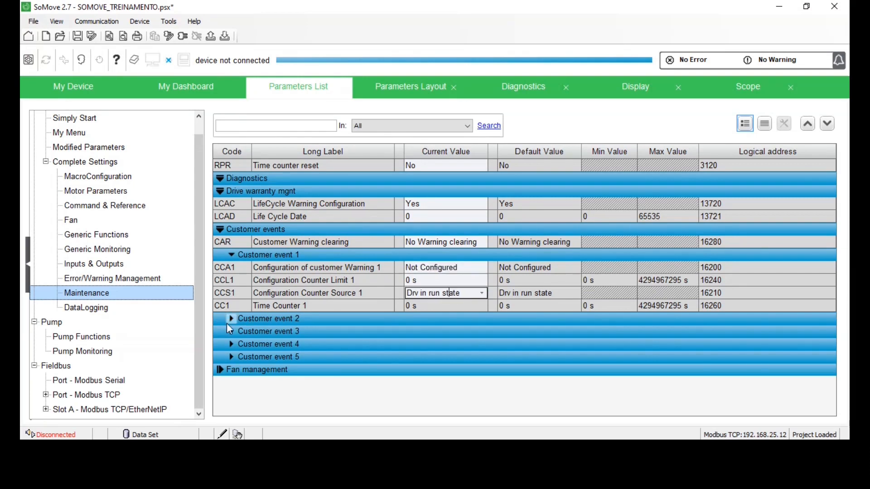
left_click(233, 254)
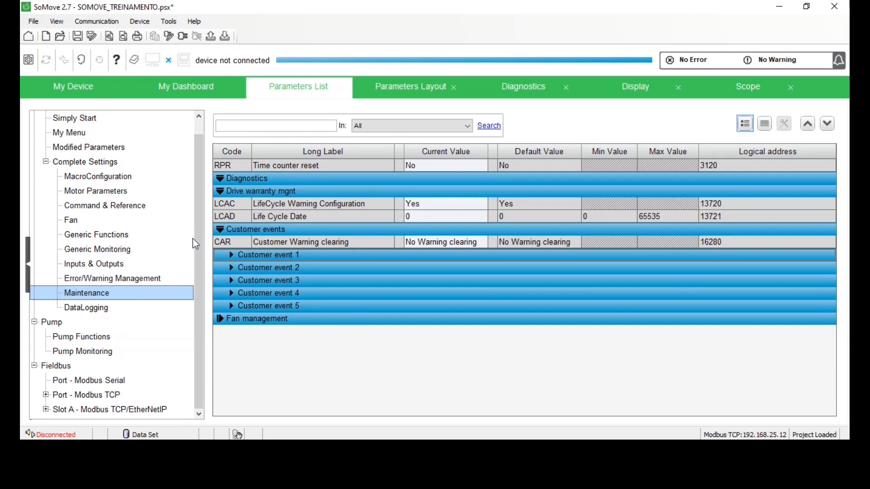
Review the DataLogging parameters under Distributed logging and Log dstrb prm select, and move on to the Pump category.
left_click(97, 308)
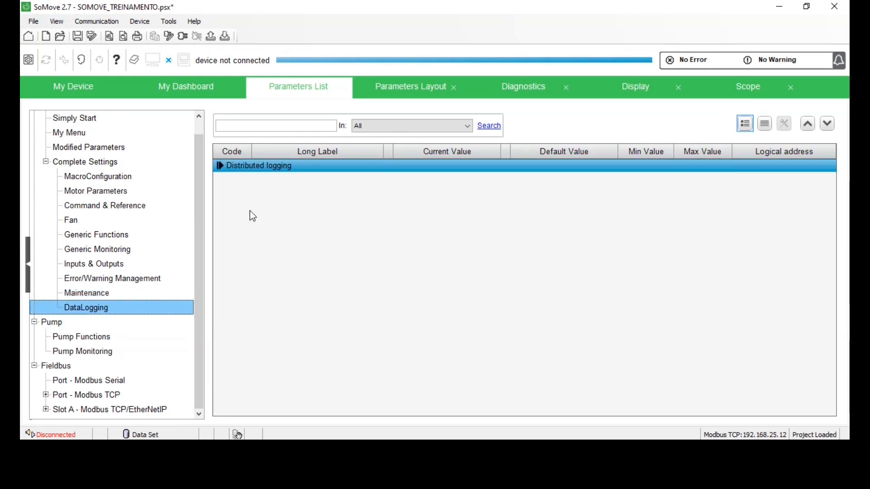
left_click(221, 166)
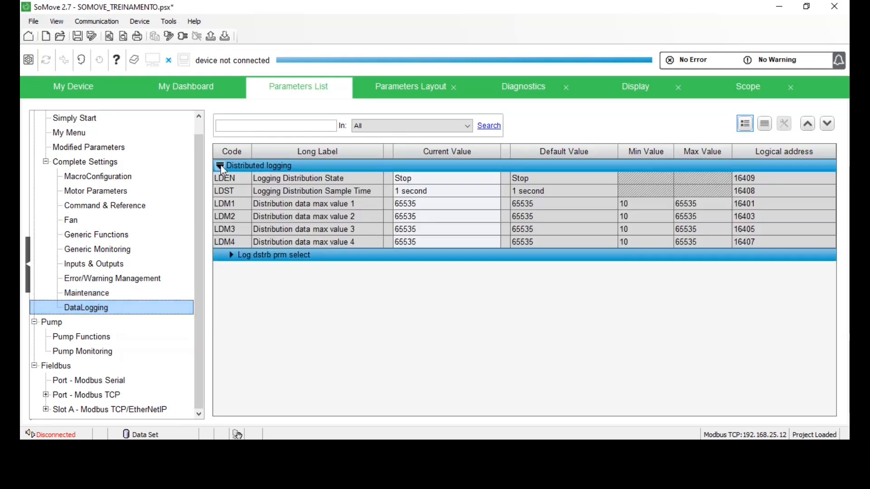
left_click(232, 255)
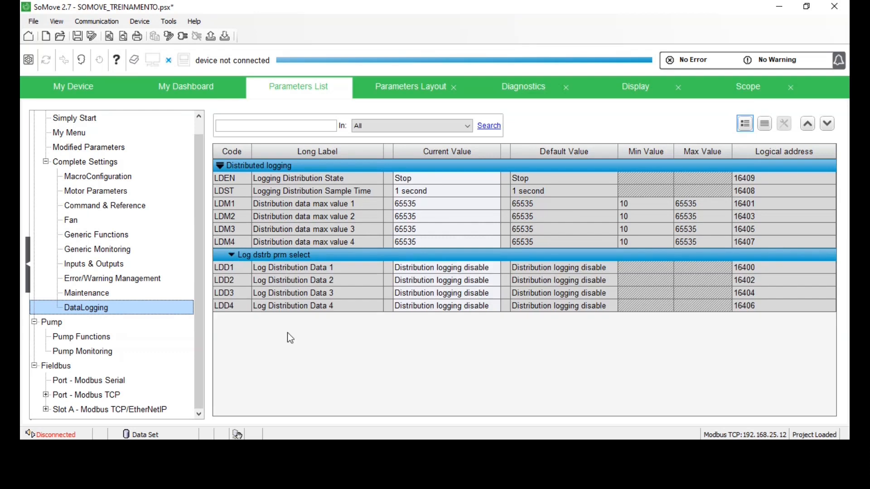
left_click(50, 323)
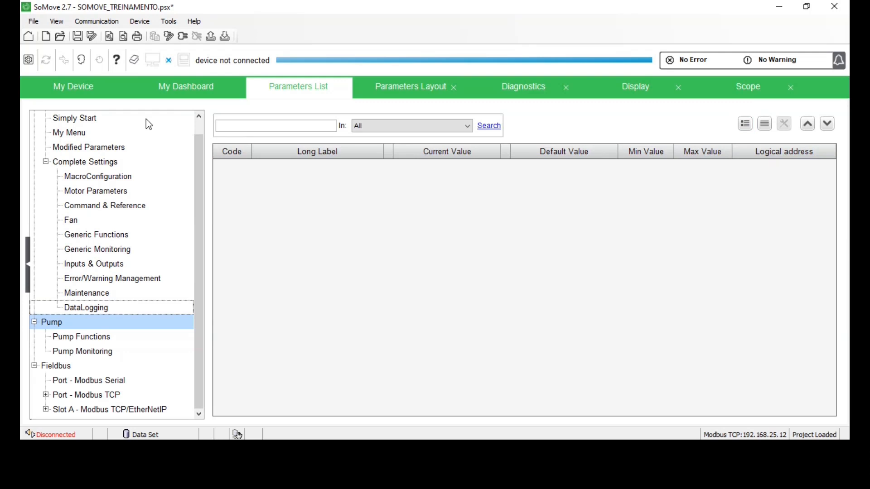
Browse the Pump Functions parameters, checking the Level Control, Booster Control and Sleep/wakeup groups.
key("Down")
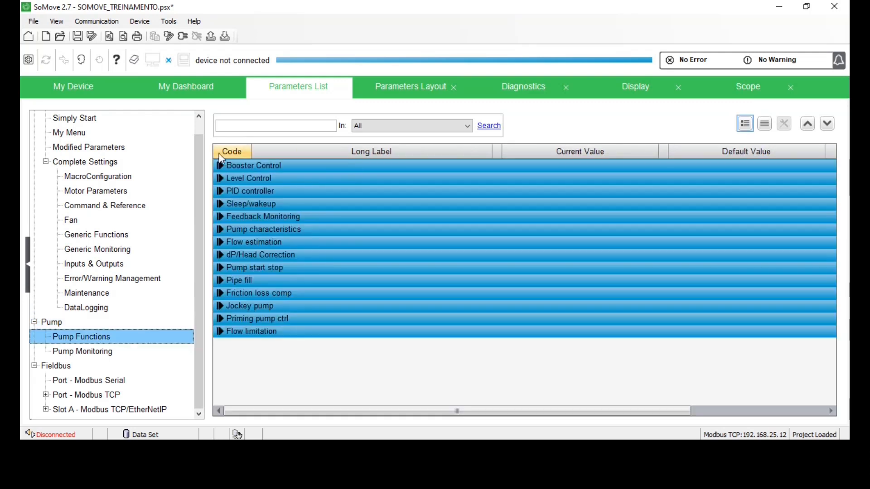
left_click(222, 178)
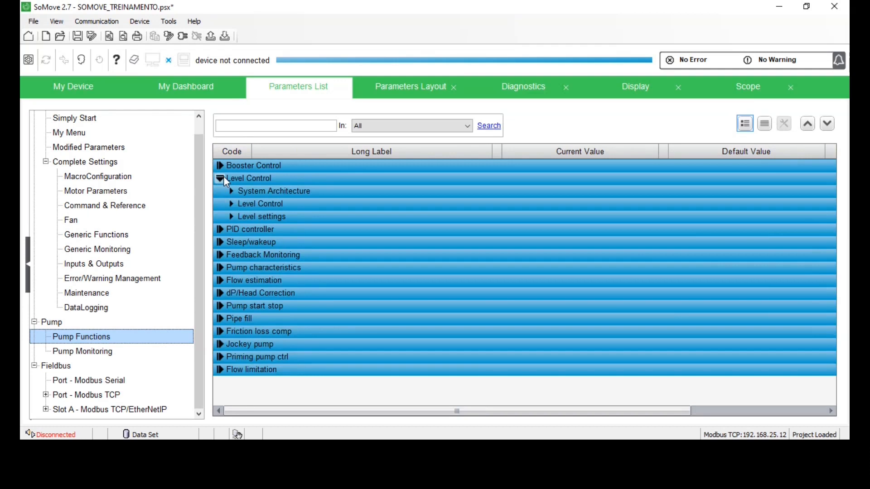
left_click(222, 179)
left_click(221, 166)
left_click(222, 166)
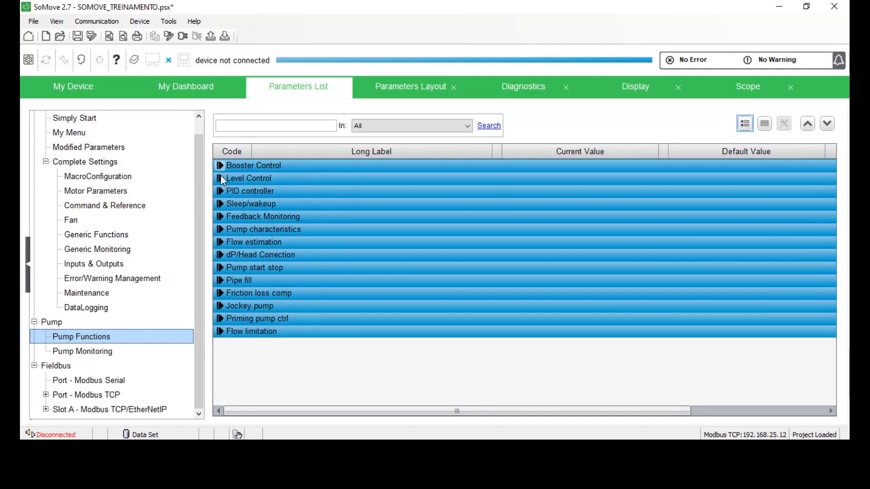
left_click(221, 204)
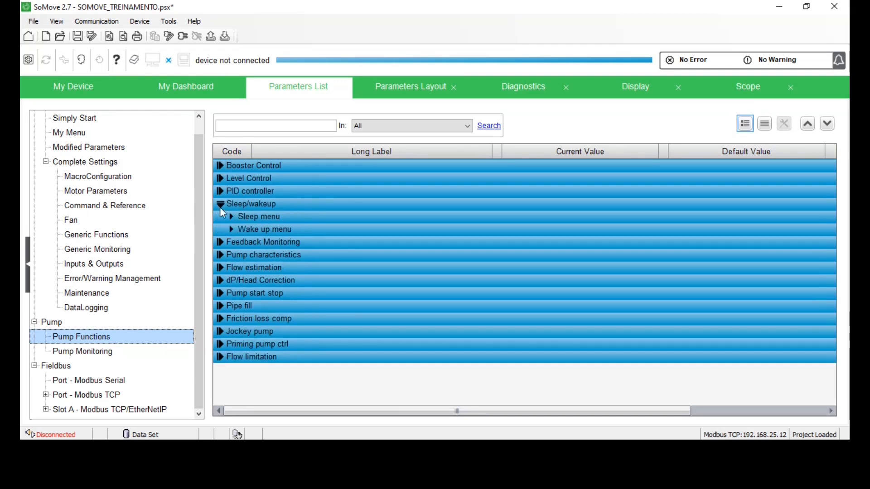
left_click(220, 205)
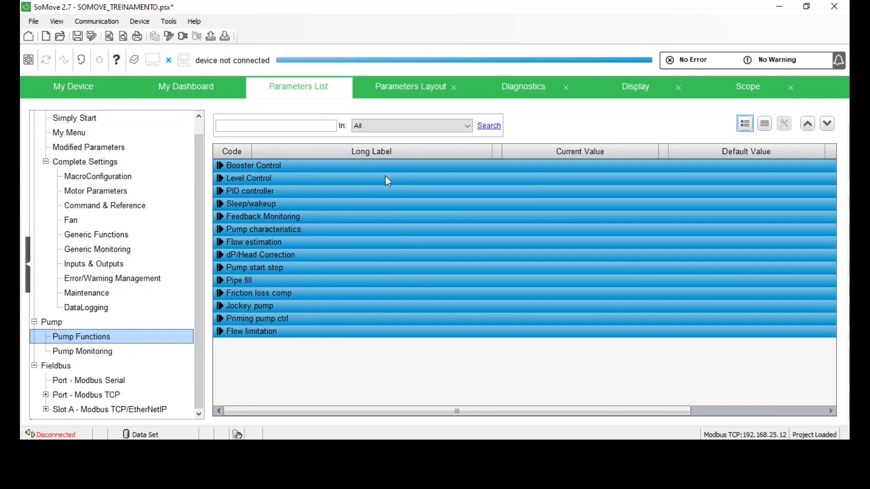
Review the Pump Monitoring parameter groups, including Anti-Jam Monit.
left_click(79, 356)
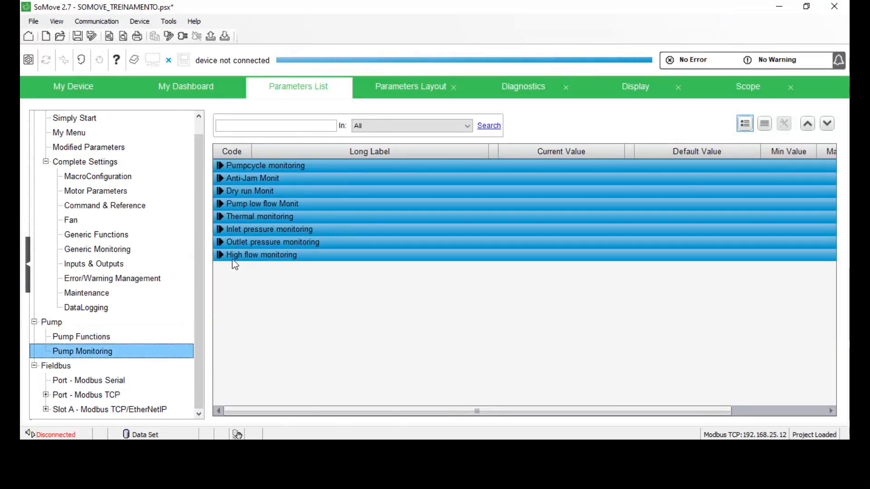
left_click(222, 178)
left_click(221, 179)
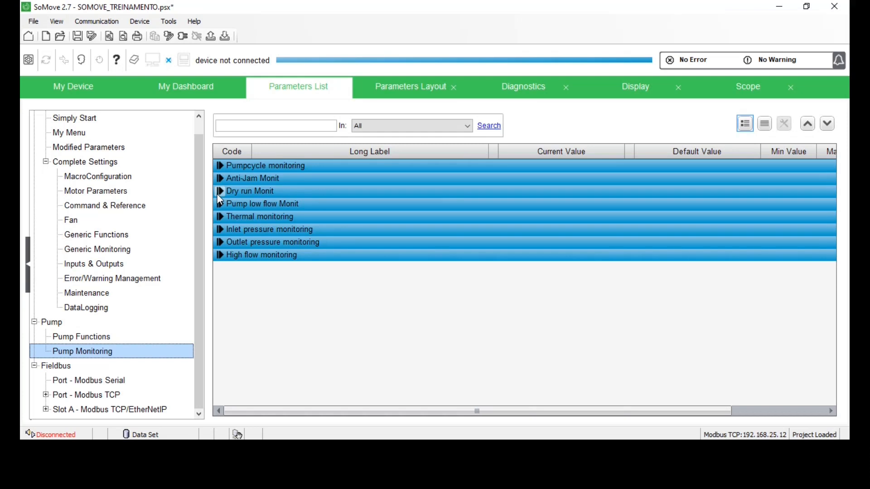
left_click(85, 339)
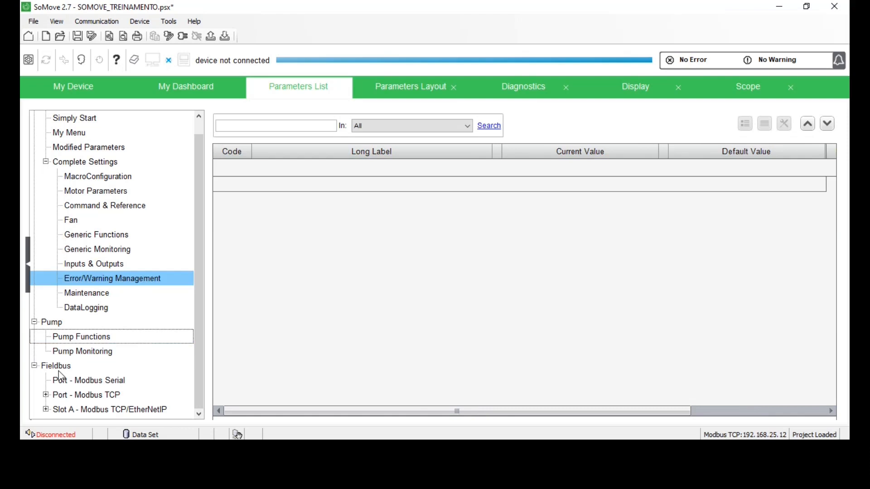
Collapse the Pump, Complete Settings and Drive branches of the parameter tree, leaving Fieldbus expanded.
left_click(58, 371)
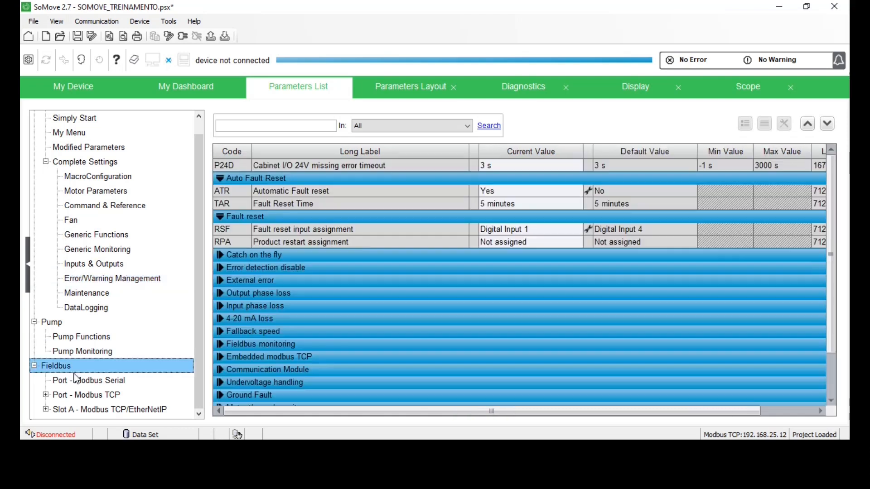
left_click(34, 322)
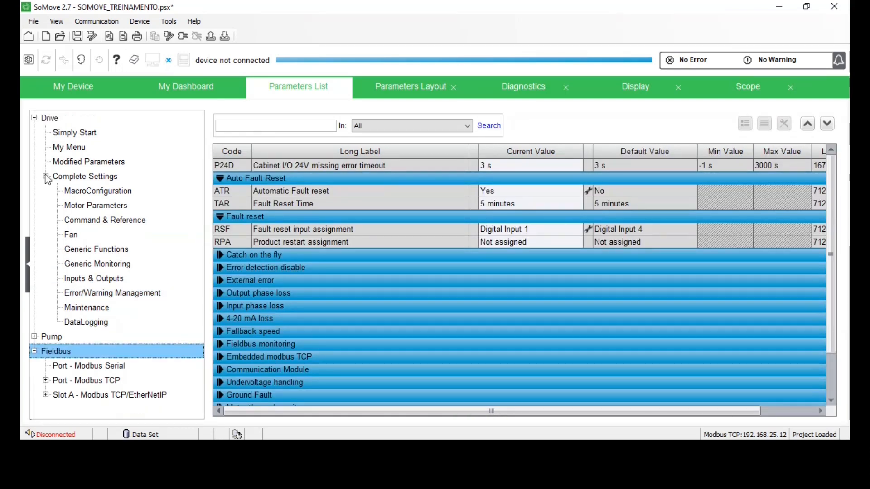
left_click(46, 176)
left_click(34, 117)
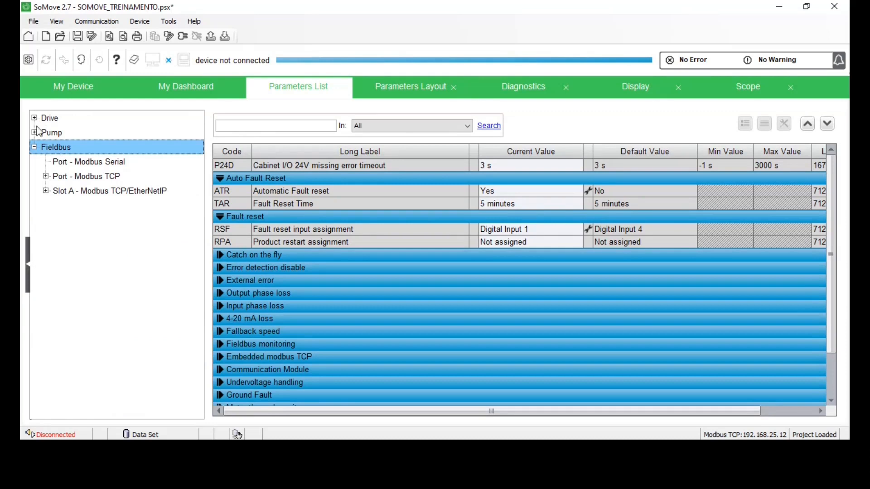
Look over the Port - Modbus Serial category and expand Port - Modbus TCP under Fieldbus.
left_click(121, 165)
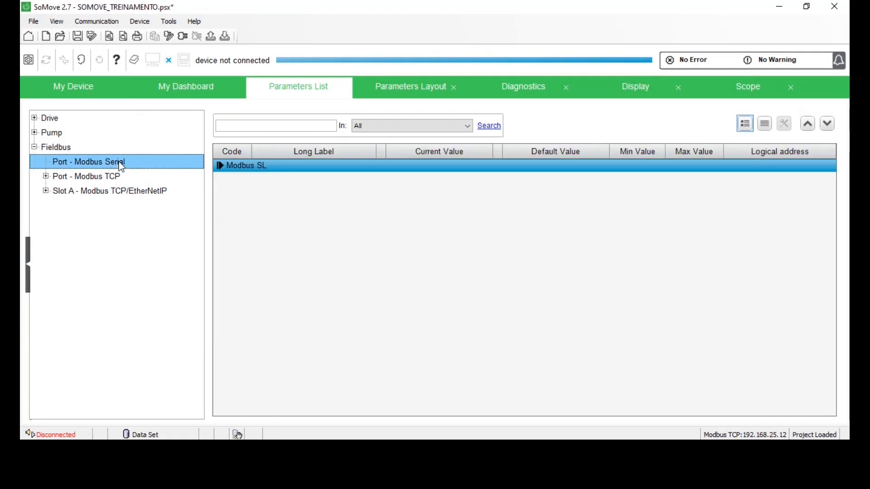
left_click(93, 181)
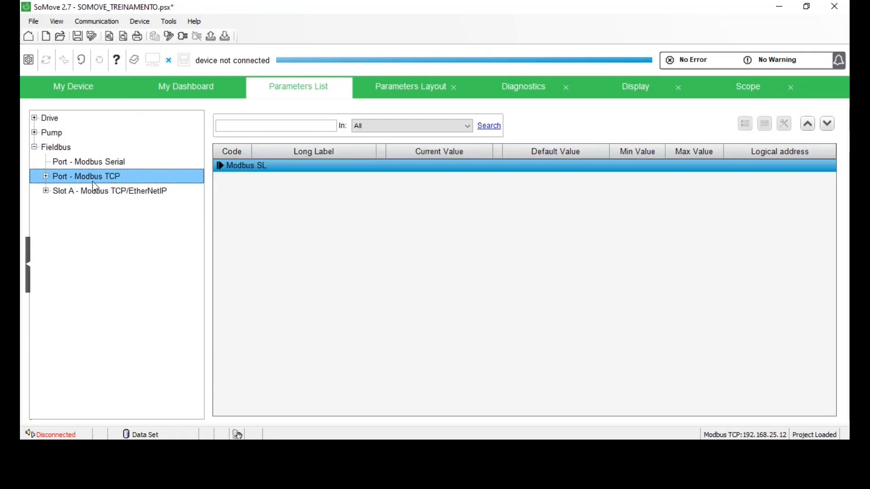
left_click(45, 176)
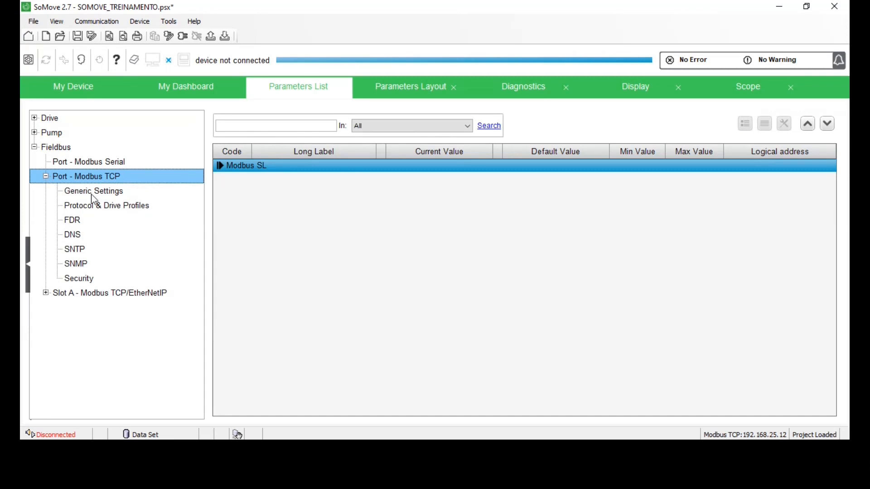
left_click(78, 163)
left_click(66, 178)
left_click(115, 162)
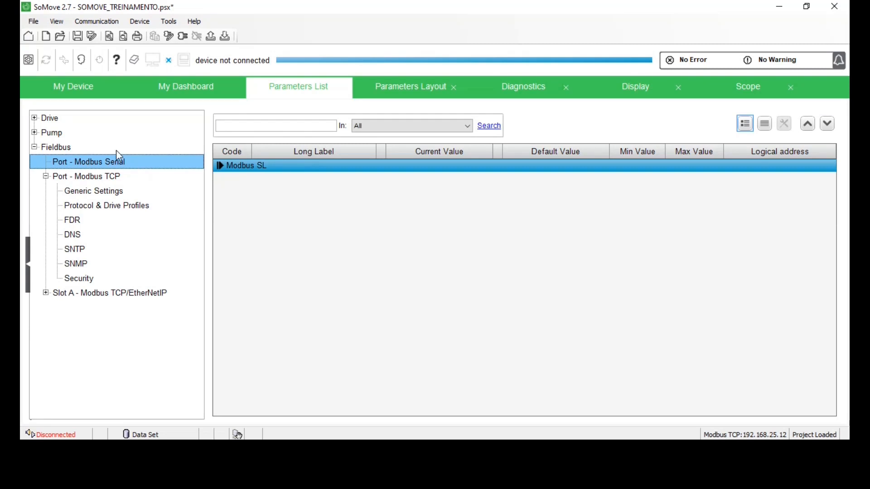
left_click(121, 178)
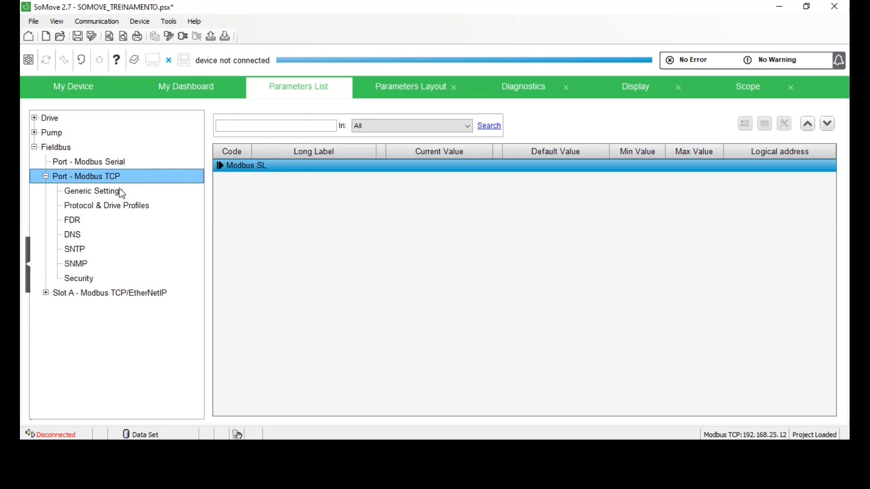
Examine the Modbus serial port's Modbus Fieldbus parameters for address and baud rate, and the Modbus HMI parameters.
left_click(103, 162)
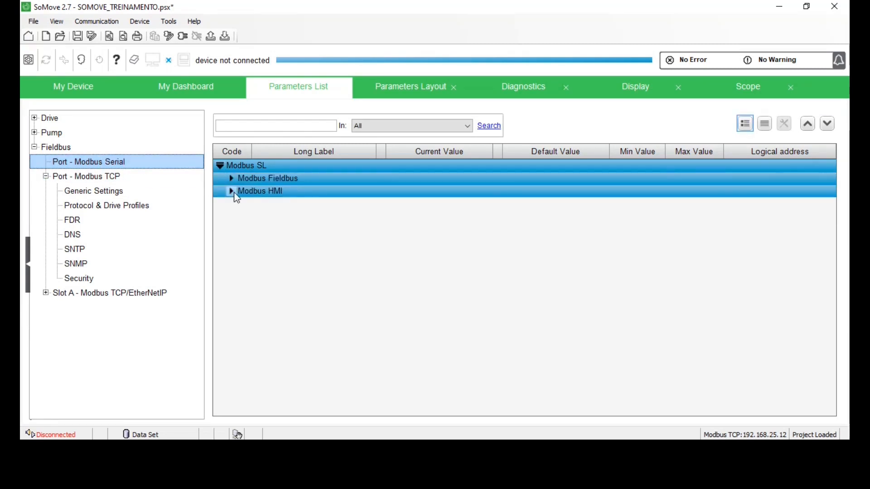
left_click(233, 180)
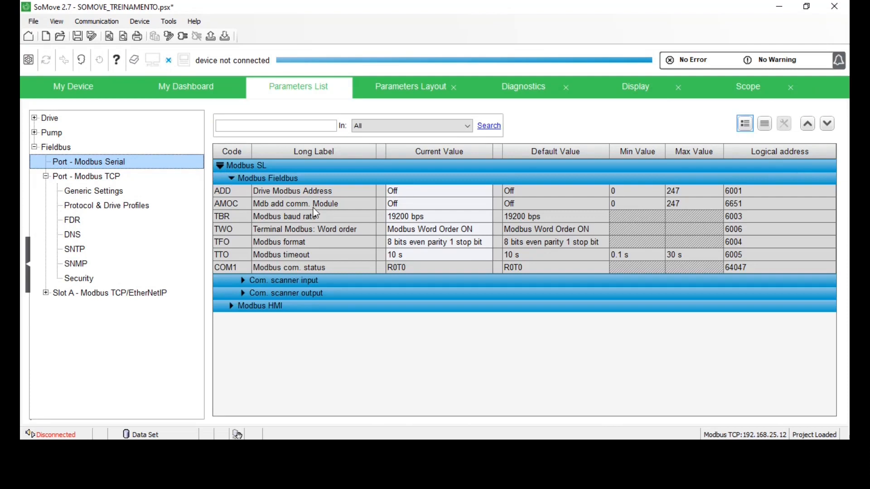
left_click(411, 190)
left_click(400, 206)
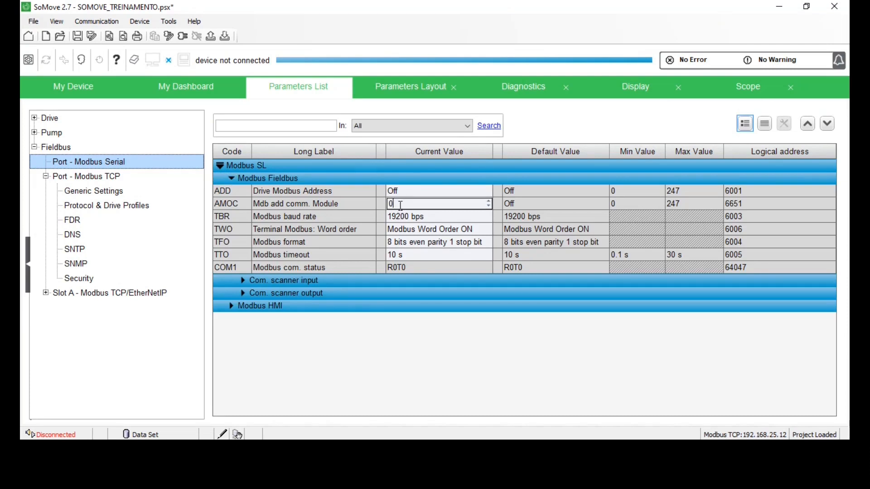
left_click(419, 217)
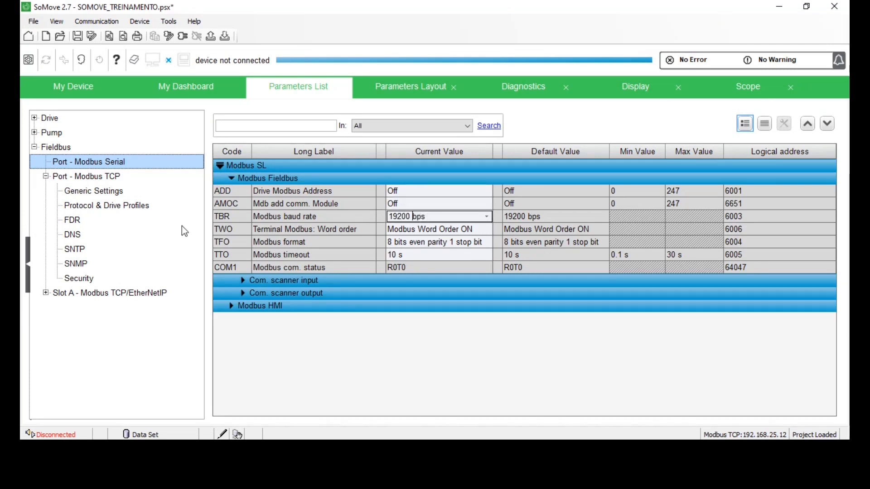
left_click(231, 306)
left_click(364, 322)
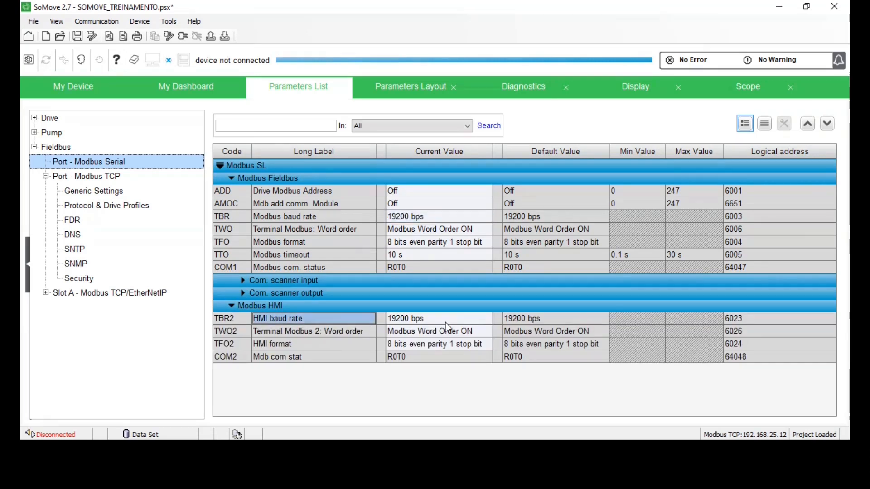
Set the IP assignment mode to Fixed address in the Modbus TCP port's Generic Settings.
left_click(86, 181)
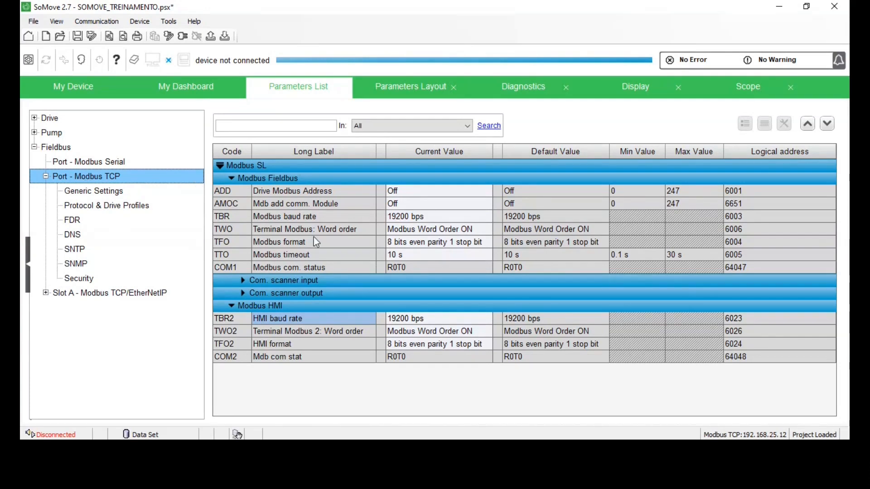
left_click(124, 194)
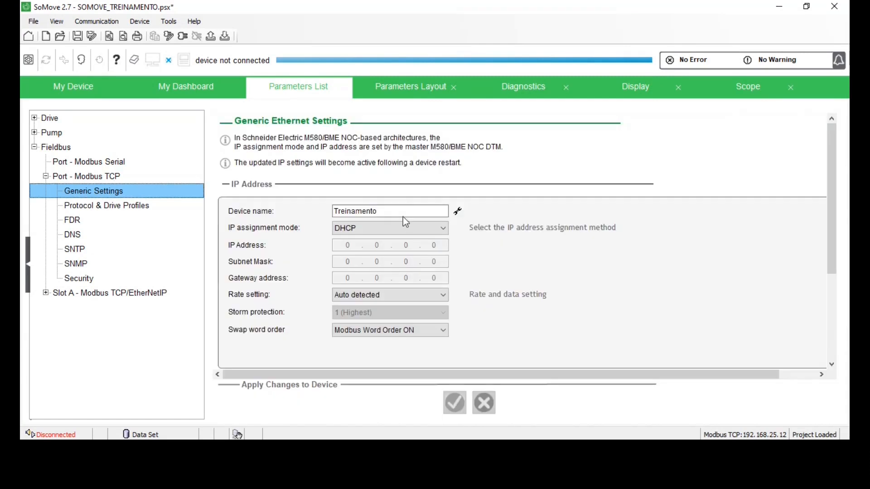
double_click(403, 215)
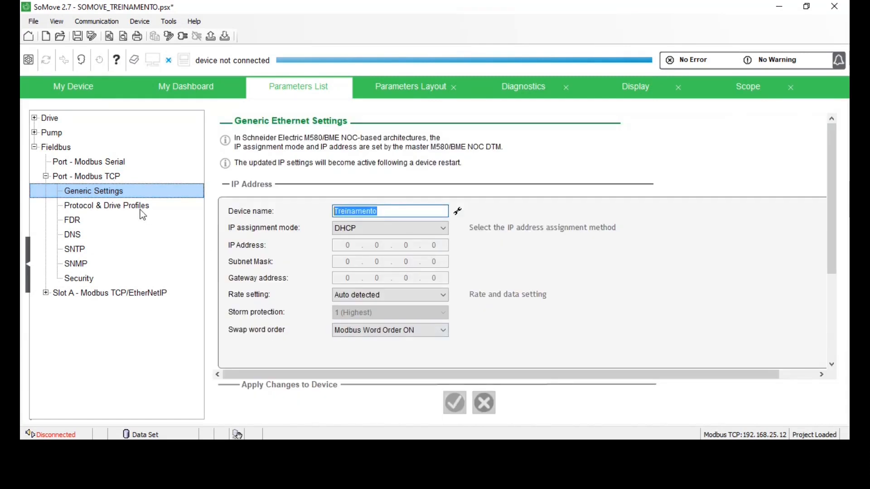
scroll(328, 249, "down", 2)
scroll(344, 230, "up", 2)
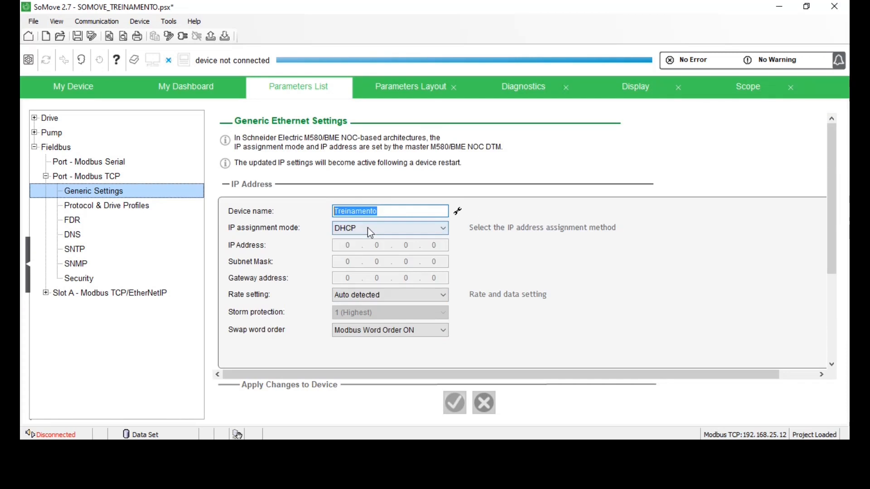
left_click(368, 227)
left_click(367, 240)
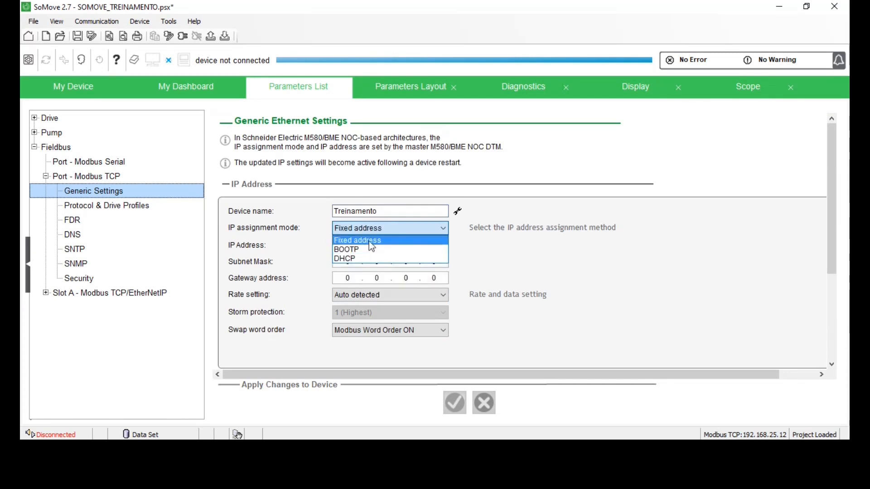
left_click(348, 245)
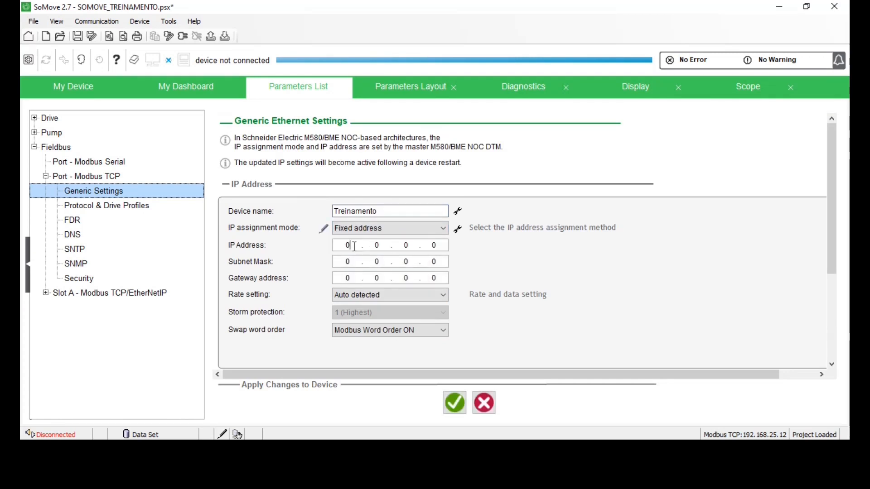
Set the Modbus TCP Fallback Mode to Speed maintained in Protocol & Drive Profiles.
left_click(77, 210)
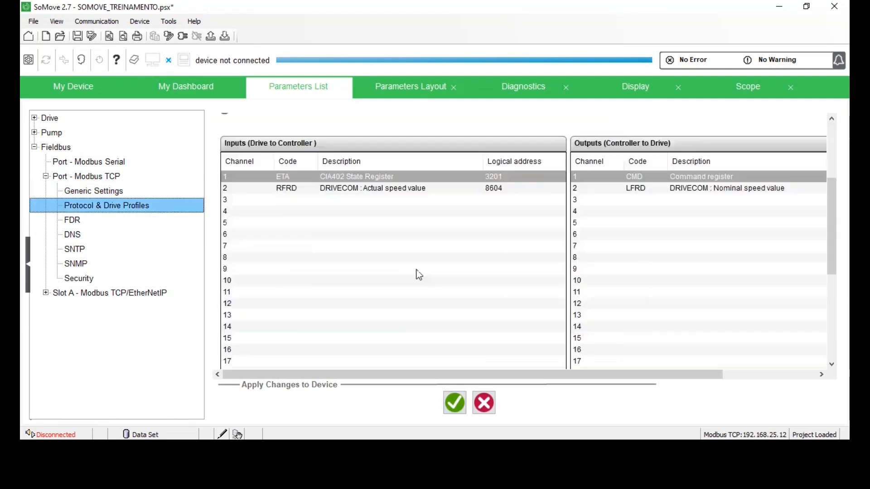
left_click(381, 237)
left_click(363, 202)
left_click(397, 272)
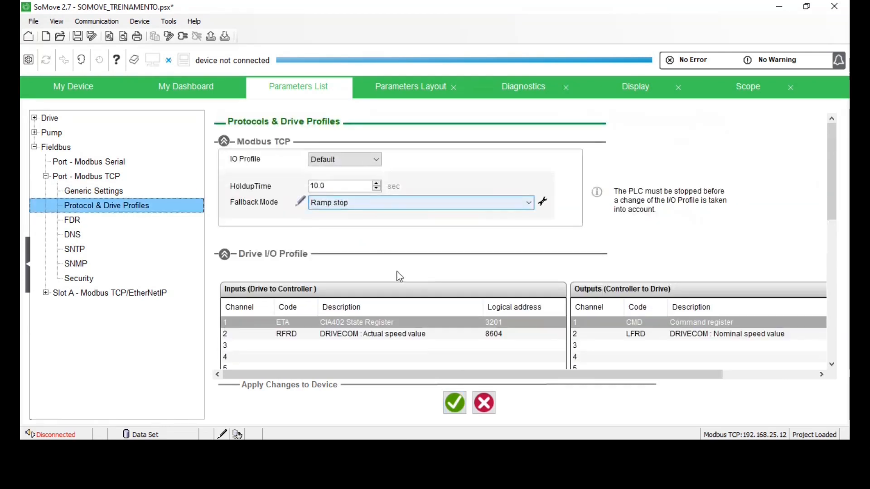
scroll(397, 271, "down", 1)
Examine the Drive I/O Profile's input and output channels, including their codes, descriptions and logical addresses.
left_click(343, 346)
scroll(342, 279, "down", 2)
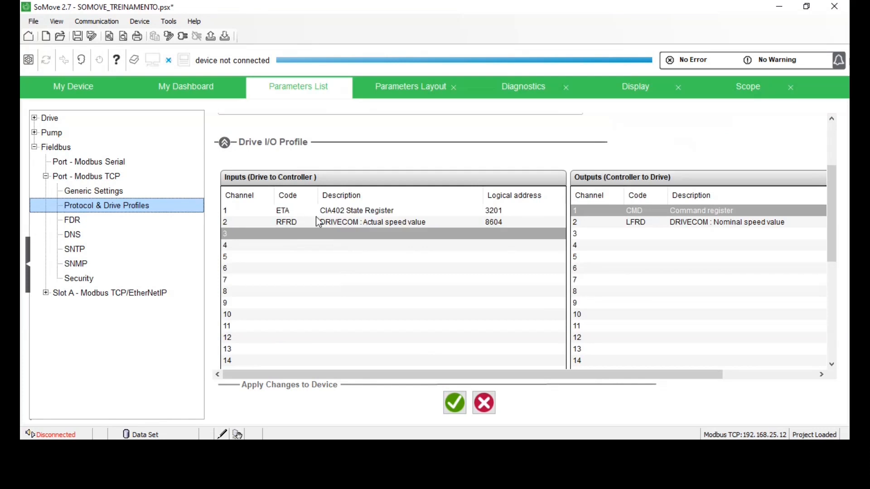
left_click(334, 223)
left_click(332, 211)
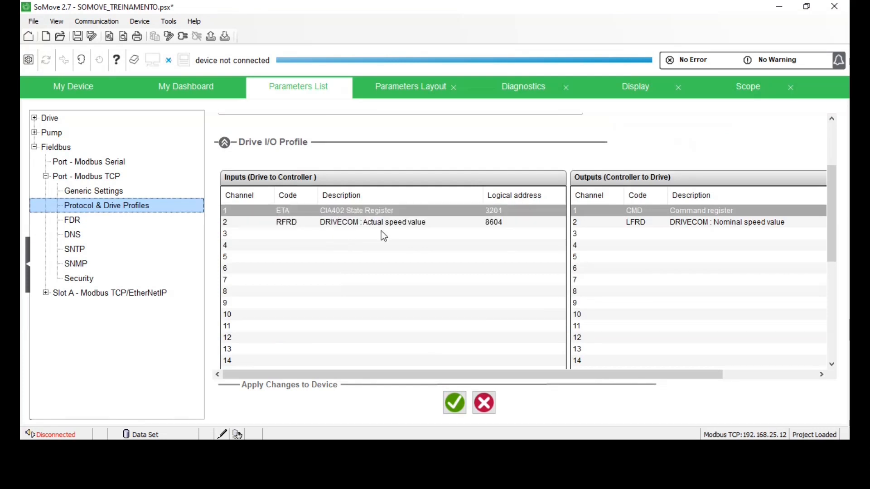
left_click(381, 231)
left_click(401, 219)
left_click(401, 213)
left_click(627, 221)
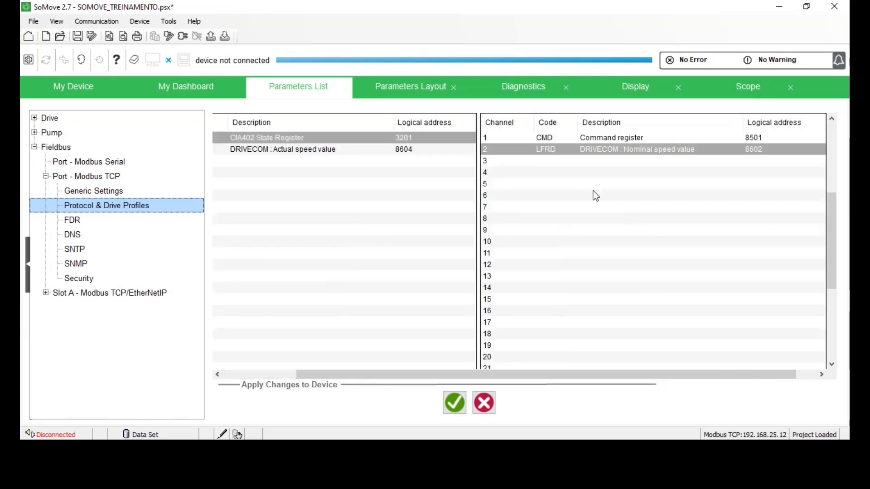
scroll(595, 196, "up", 3)
left_click_drag(459, 378, 385, 378)
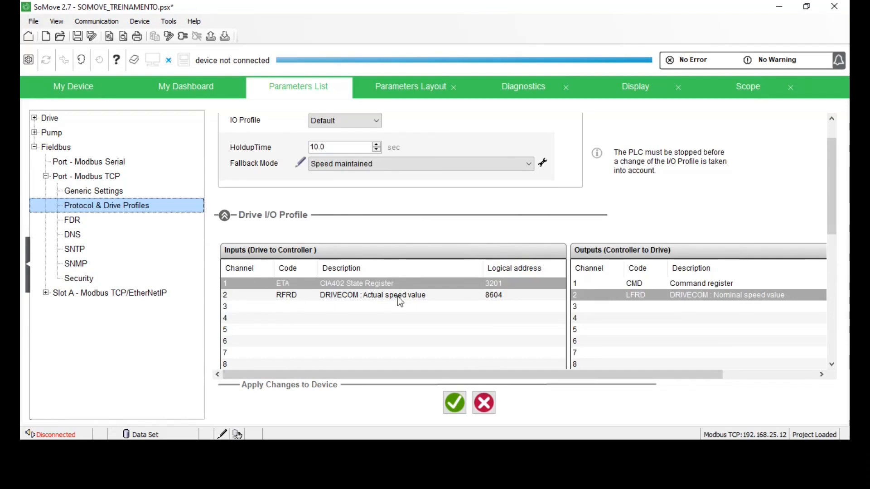
scroll(397, 296, "down", 3)
scroll(399, 277, "up", 5)
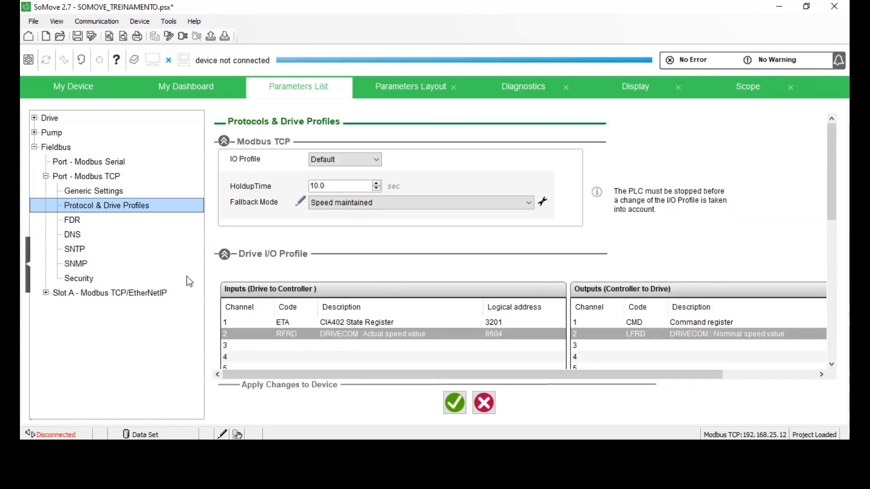
left_click(339, 333)
scroll(597, 335, "down", 3)
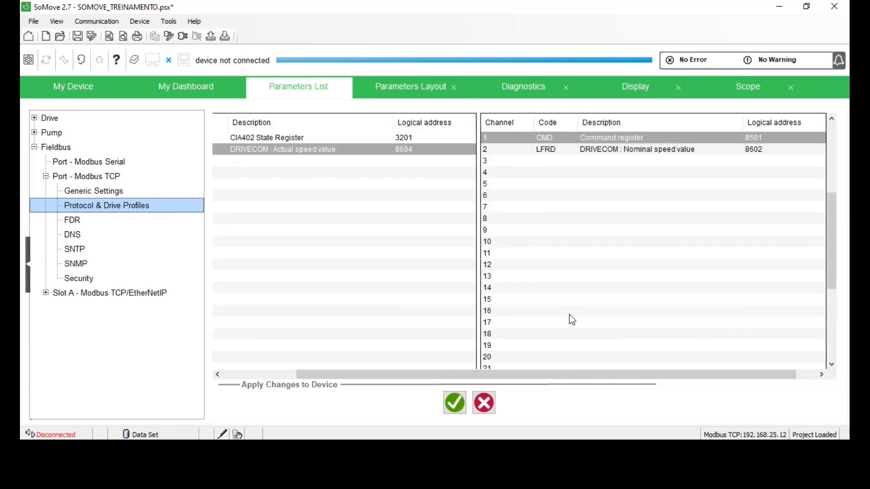
Compare the input and output channel tables of the Modbus TCP Drive I/O Profile and check for free input channels.
scroll(571, 319, "up", 3)
left_click(578, 339)
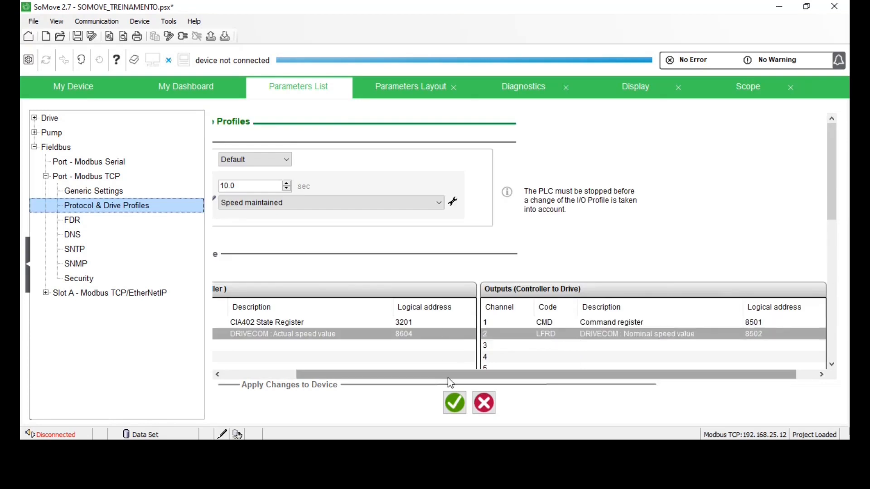
left_click_drag(448, 377, 373, 377)
scroll(500, 312, "down", 3)
left_click(315, 214)
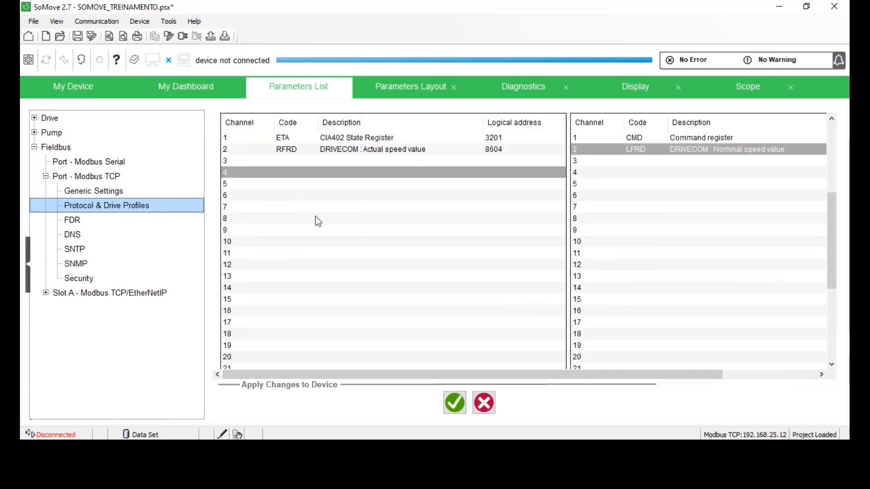
scroll(315, 216, "up", 3)
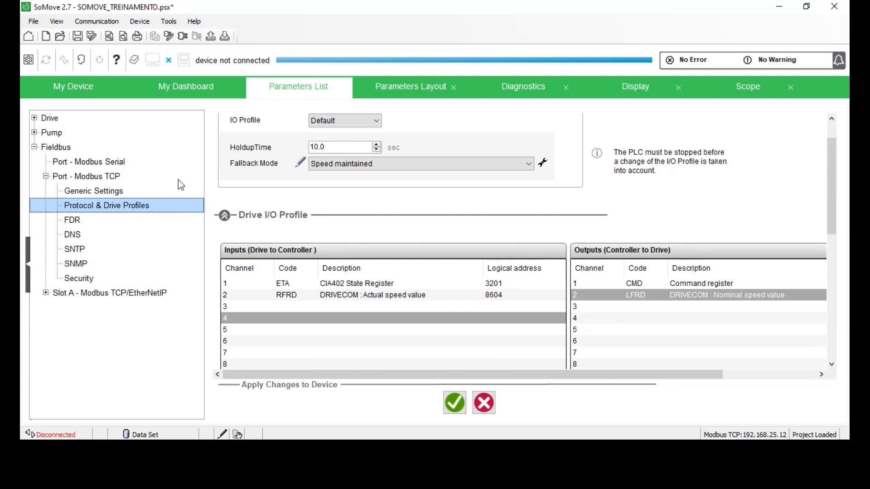
Add the CMD, CMI, RPR, LFRD, PISP and LFR parameters to the Drive I/O Profile inputs starting at channel 5.
right_click(374, 327)
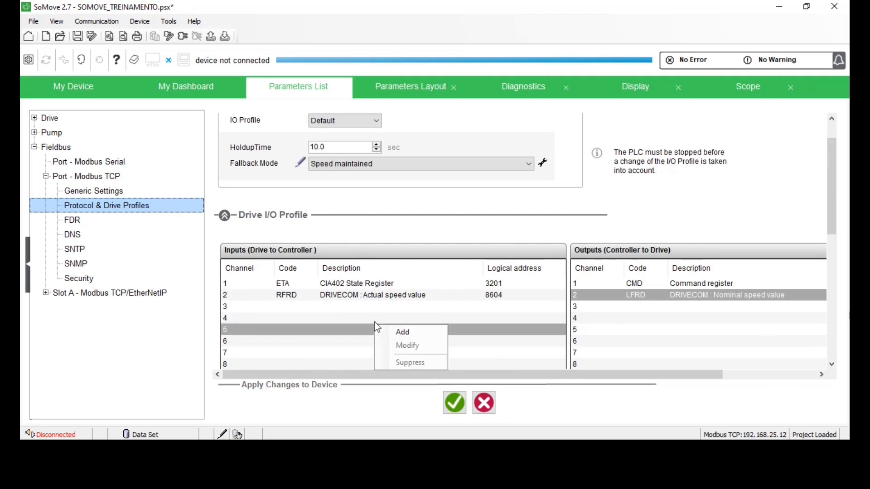
left_click(423, 334)
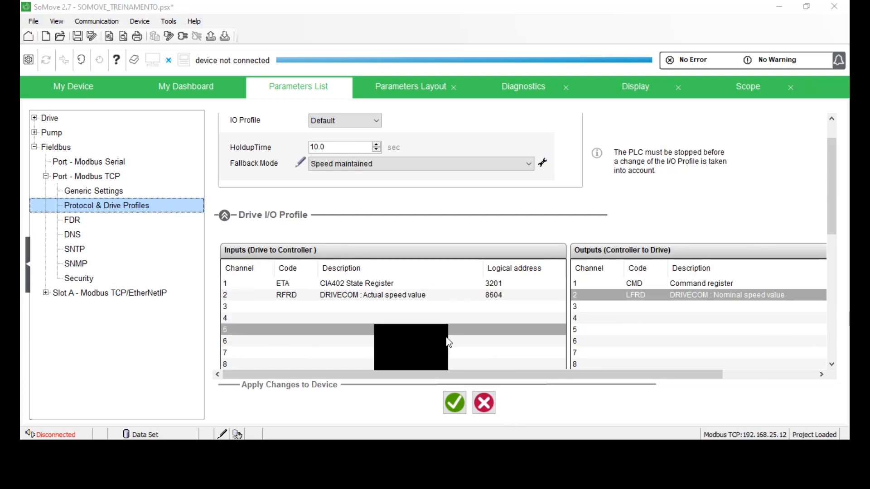
left_click(128, 152)
left_click(127, 163)
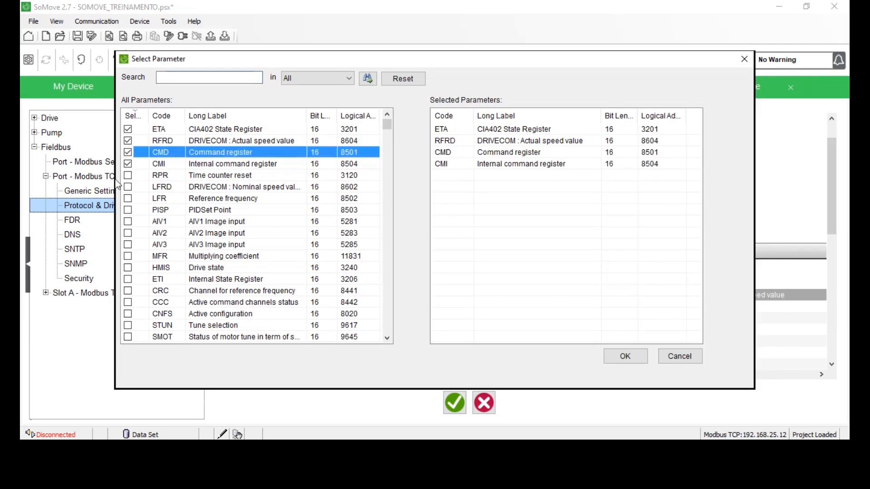
left_click(128, 175)
left_click(128, 187)
left_click(128, 209)
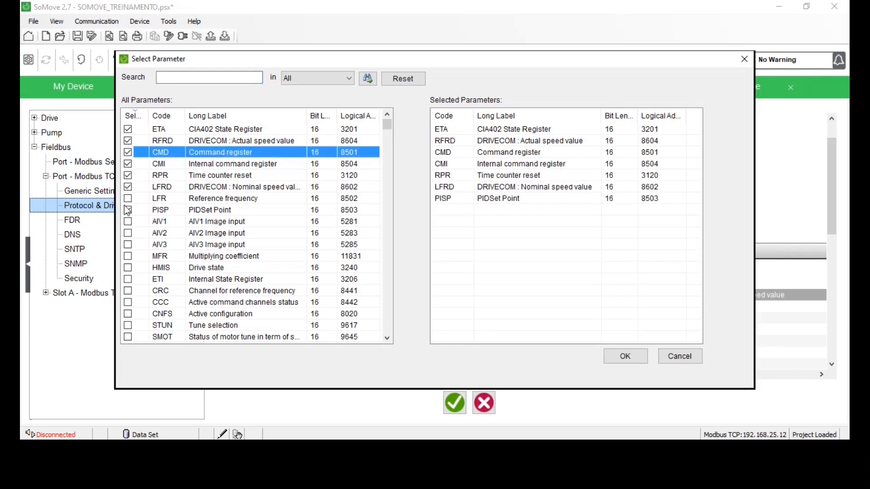
left_click(128, 198)
left_click(623, 358)
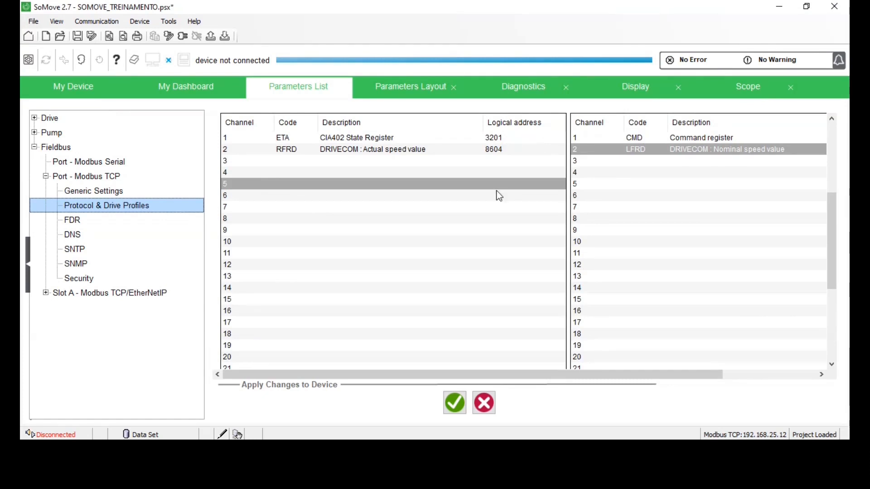
Review the logical addresses of the unused channel 3 and the newly added input channels.
scroll(493, 189, "down", 3)
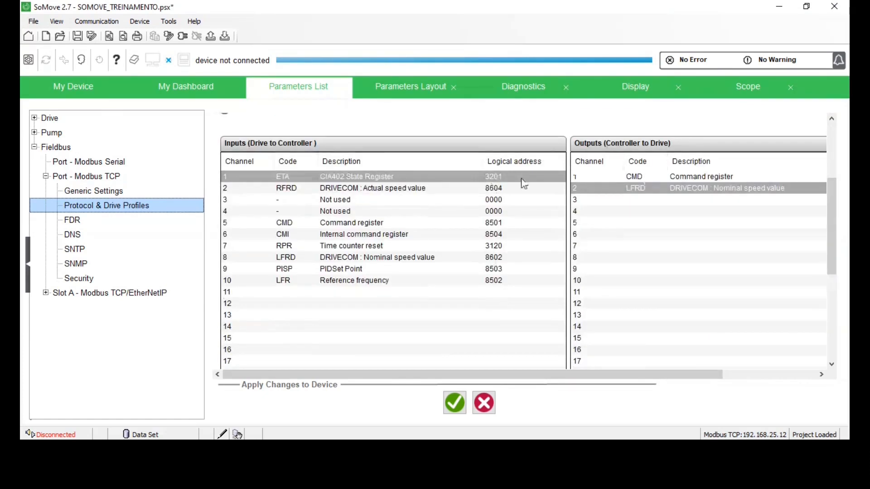
left_click(501, 203)
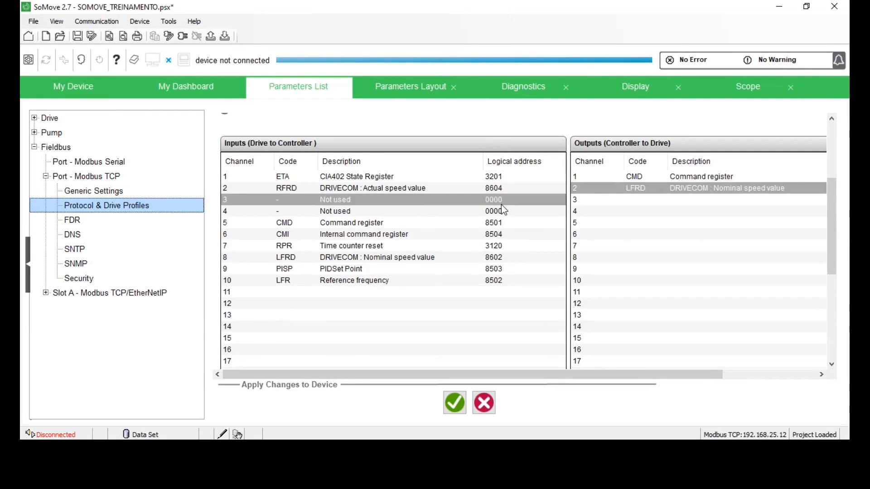
left_click(496, 234)
left_click(498, 246)
left_click(499, 260)
left_click(497, 269)
left_click(501, 281)
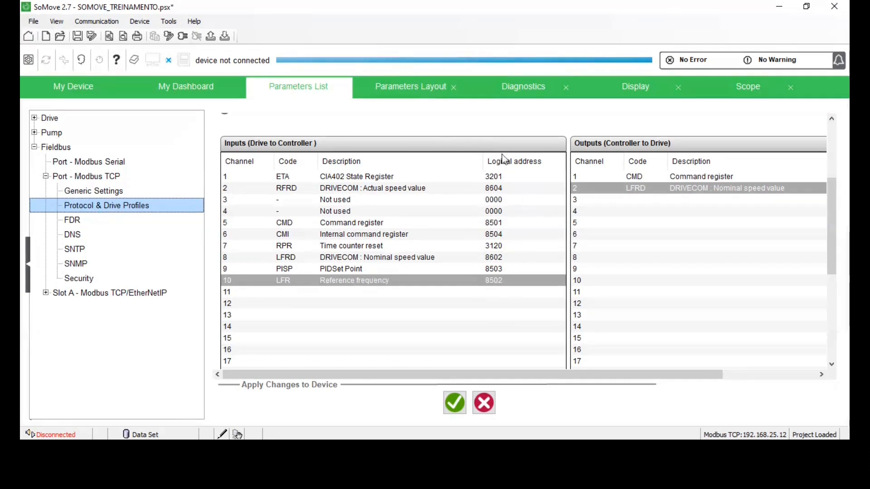
Examine the Modbus TCP port's Fast Device Replacement, SNTP and SNMP configuration settings.
left_click(73, 221)
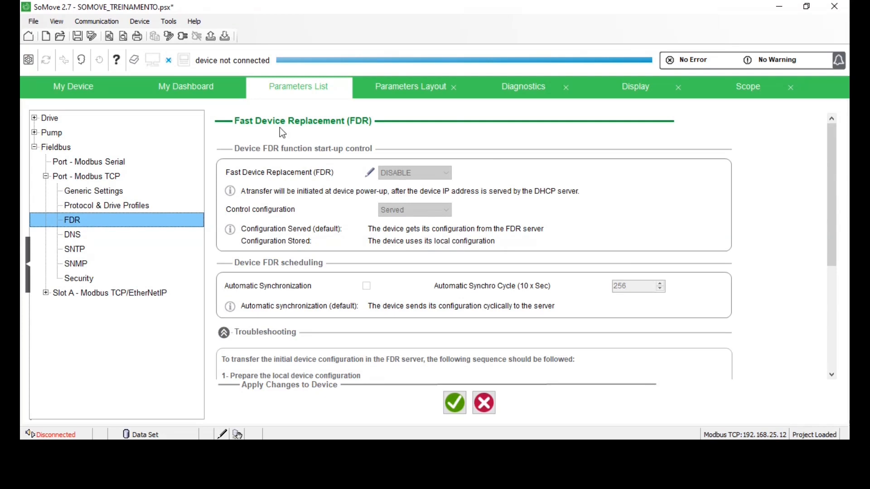
scroll(299, 188, "down", 3)
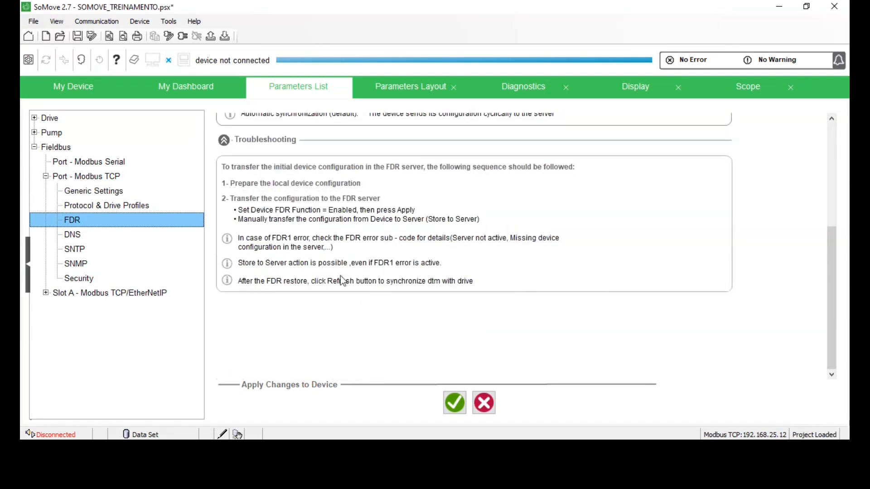
scroll(299, 188, "up", 3)
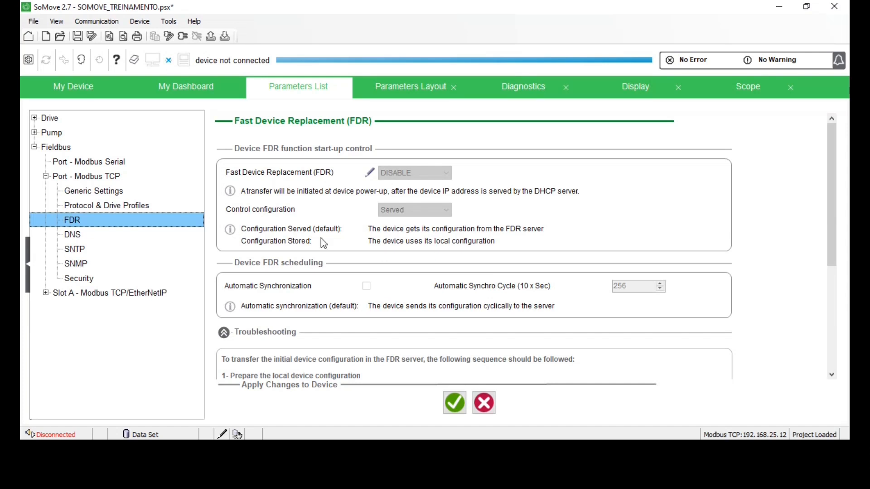
left_click(77, 249)
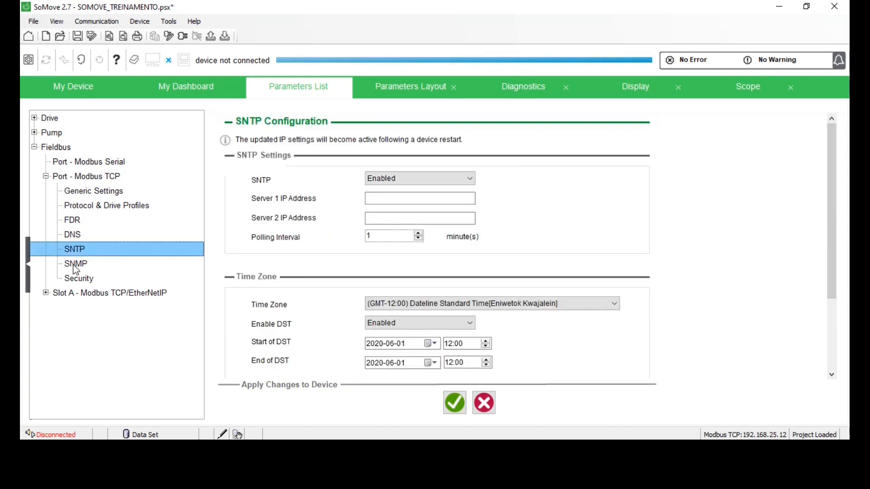
left_click(77, 266)
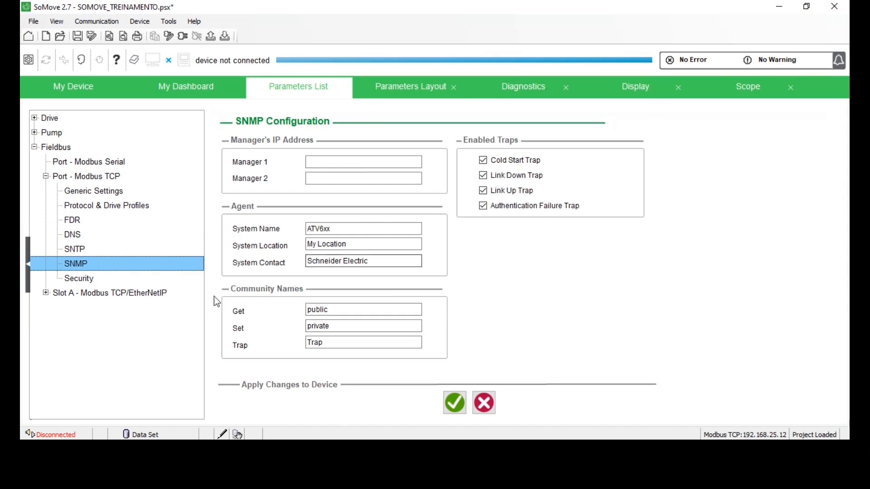
Enable IP Master in the Modbus TCP port's Security settings and return it to Disabled.
left_click(79, 278)
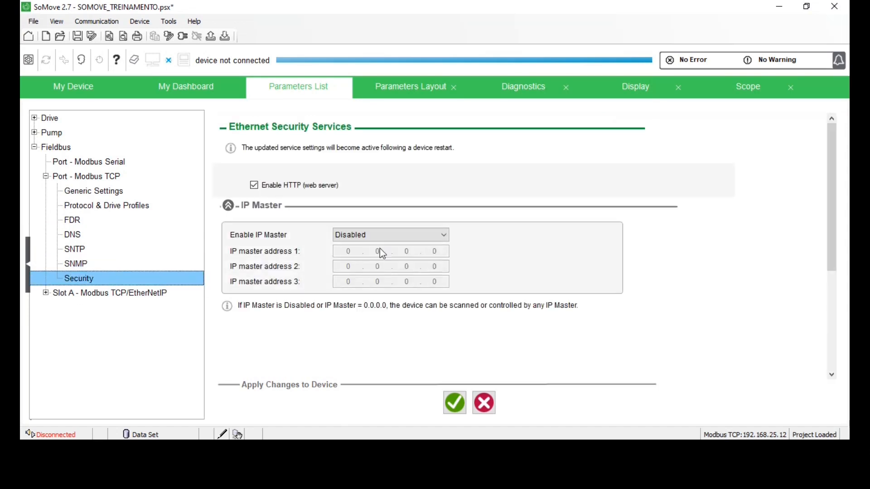
left_click(378, 235)
left_click(367, 256)
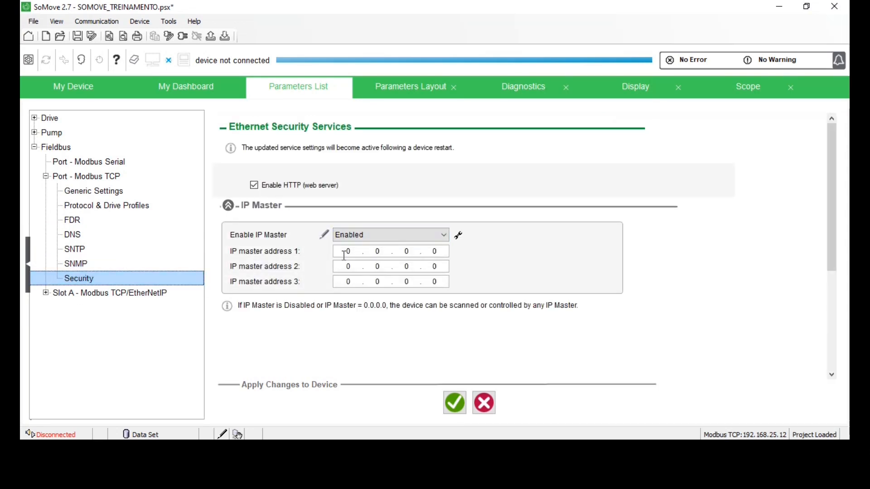
left_click(365, 239)
left_click(364, 253)
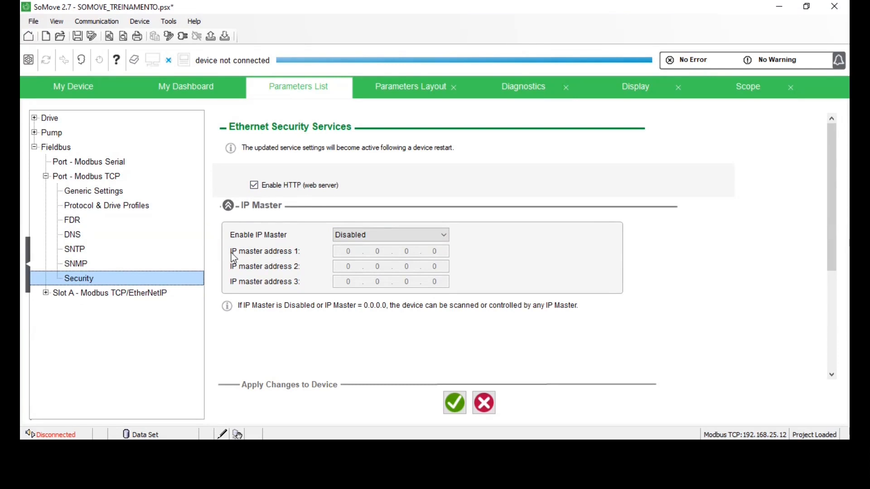
Set the IP assignment mode to Fixed address in the Generic Settings of Slot A - Modbus TCP/EtherNetIP.
left_click(113, 297)
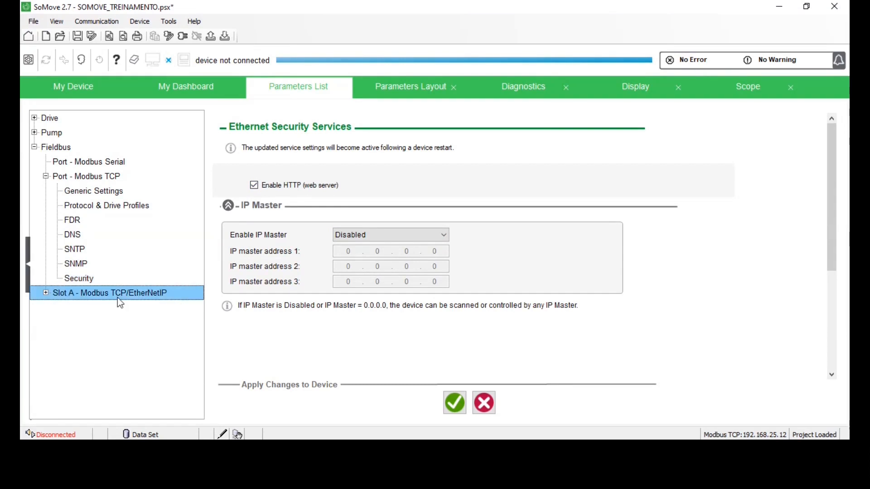
left_click(46, 293)
left_click(152, 308)
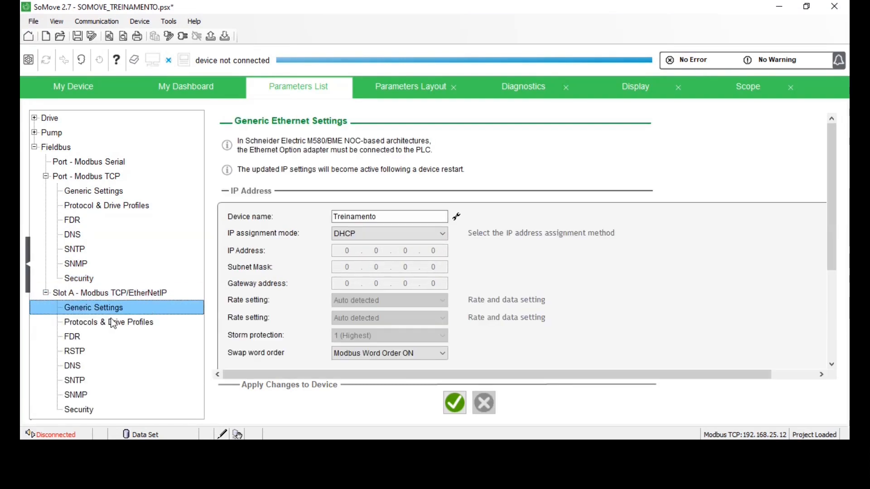
scroll(199, 298, "down", 5)
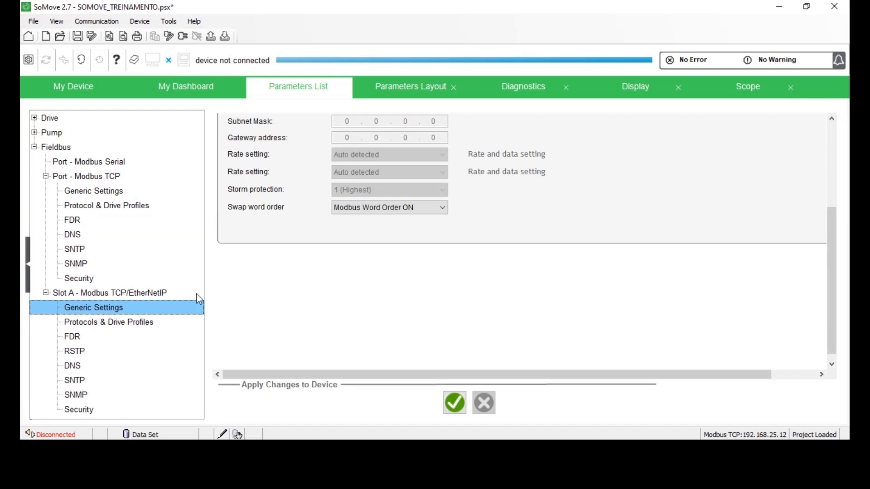
left_click(92, 178)
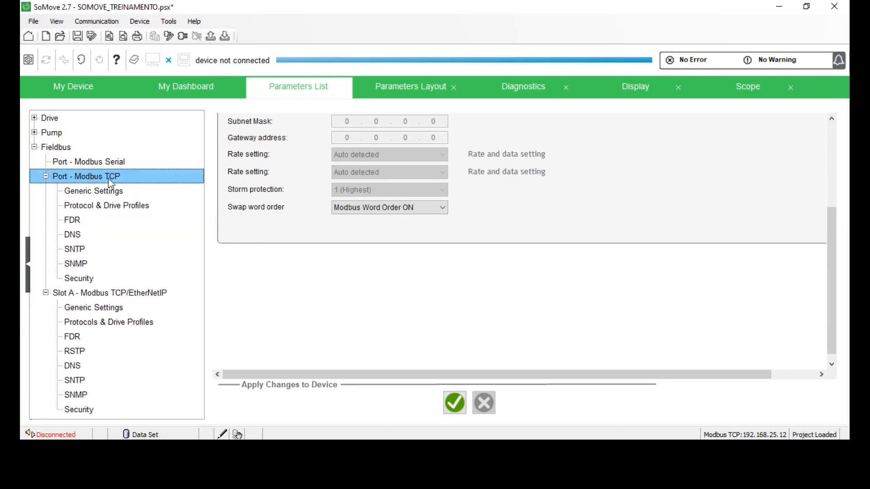
left_click(126, 295)
left_click(90, 307)
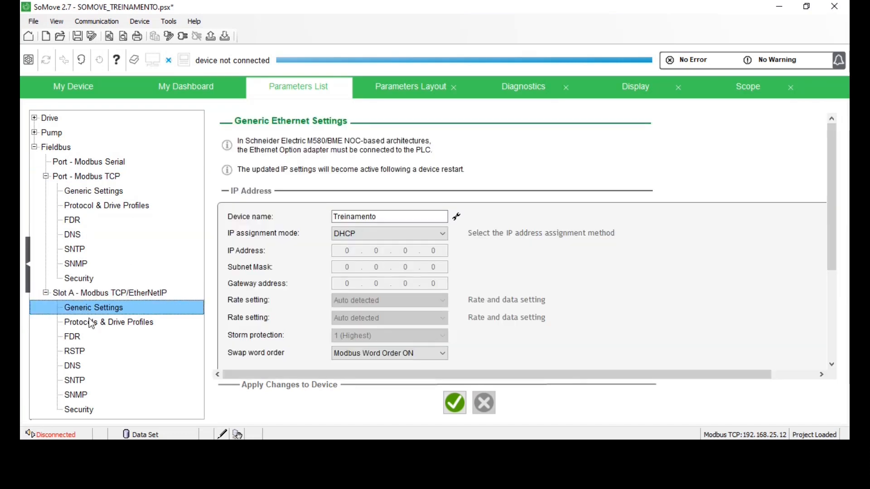
left_click(373, 235)
left_click(356, 248)
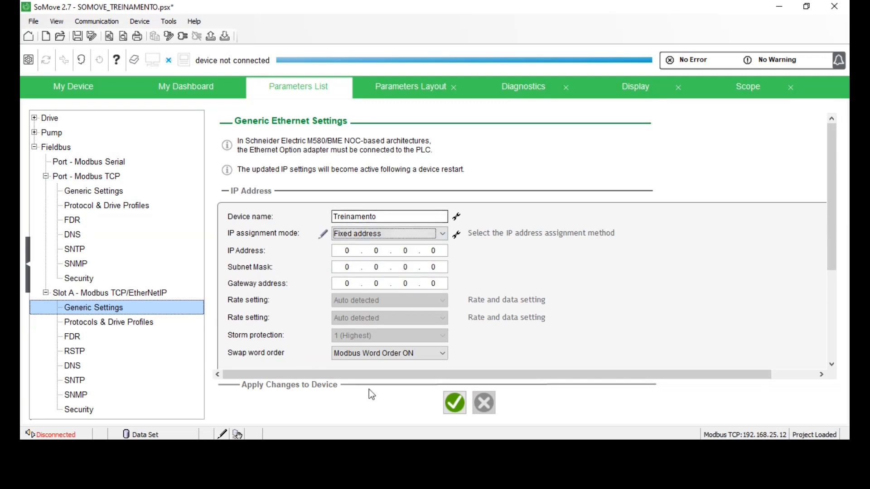
scroll(395, 357, "down", 1)
Examine Slot A's RSTP, FDR, SNTP and Security settings.
left_click(94, 350)
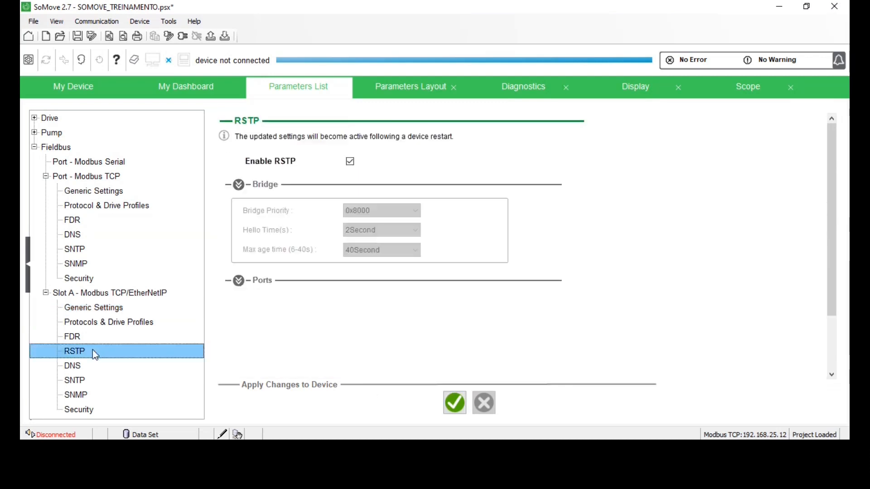
left_click(79, 343)
left_click(81, 350)
left_click(76, 380)
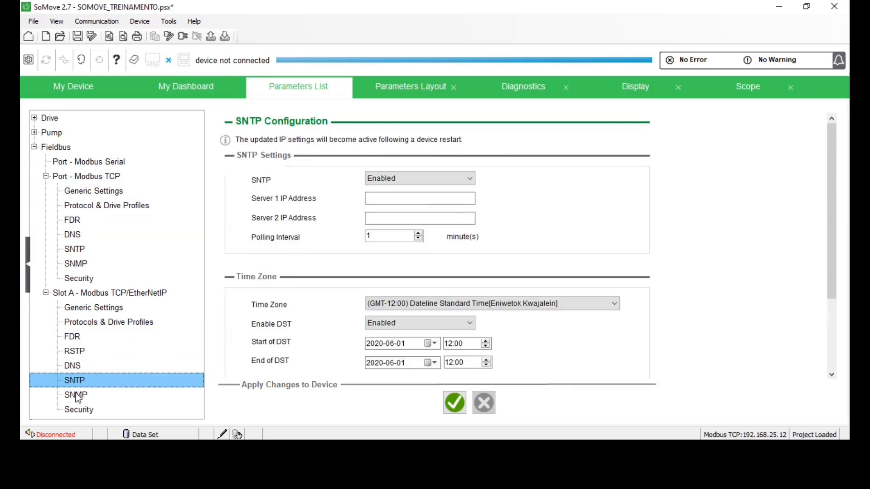
left_click(78, 409)
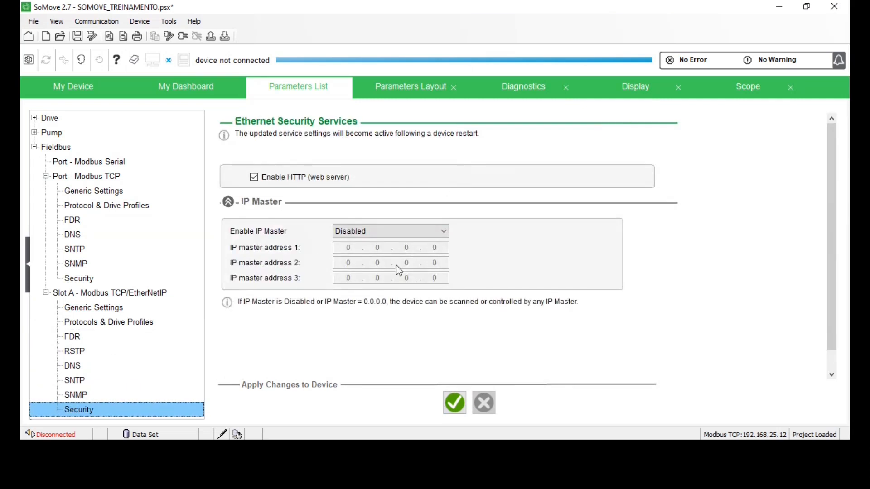
Collapse the Modbus TCP, Slot A and Fieldbus branches and display the Drive's top-level parameter groups.
left_click(46, 176)
left_click(45, 197)
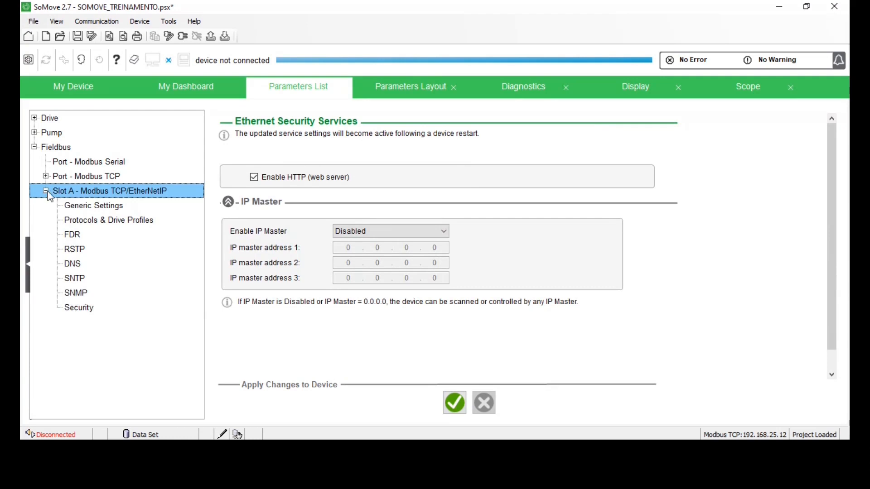
left_click(45, 190)
left_click(35, 147)
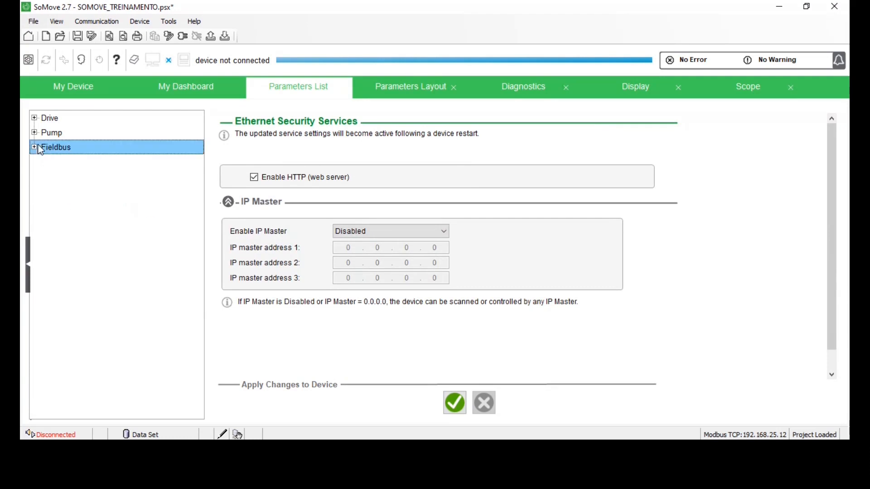
left_click(46, 119)
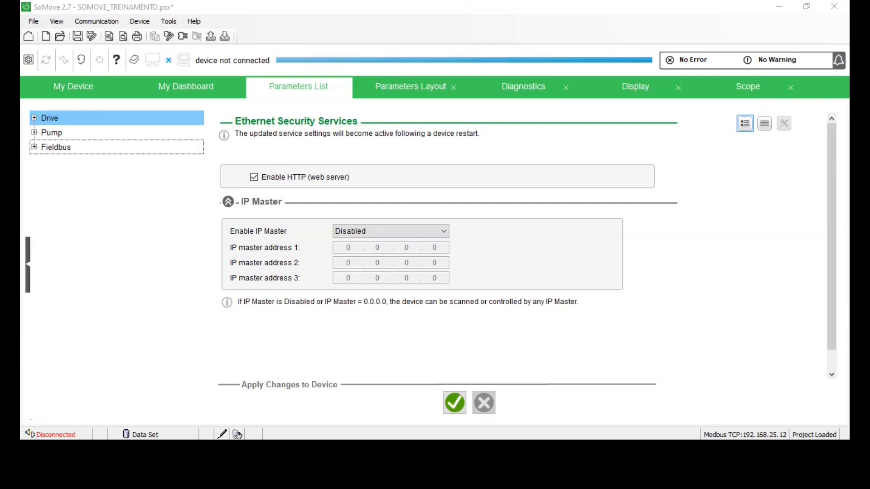
key("Down")
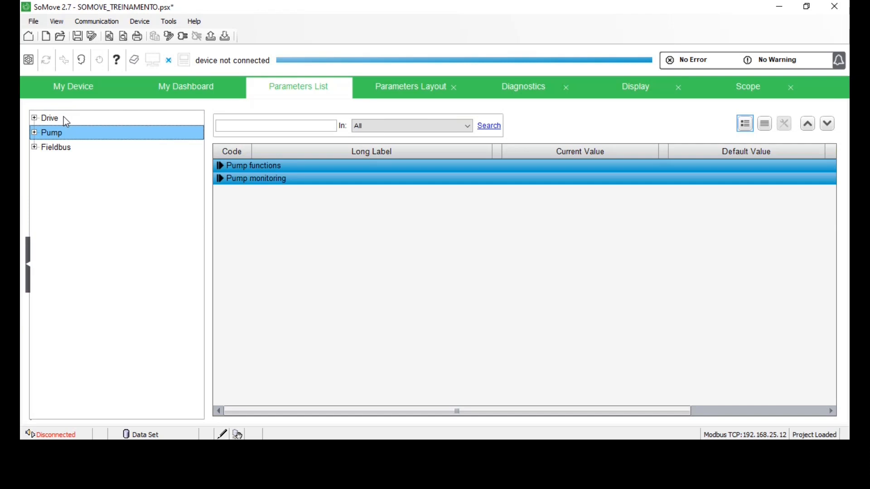
left_click(50, 118)
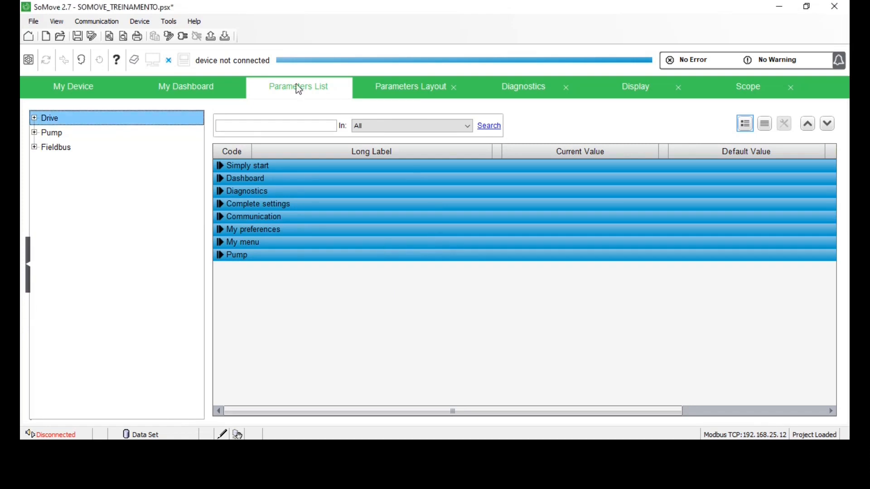
Open the Simply Start page of the Parameters Layout.
left_click(410, 94)
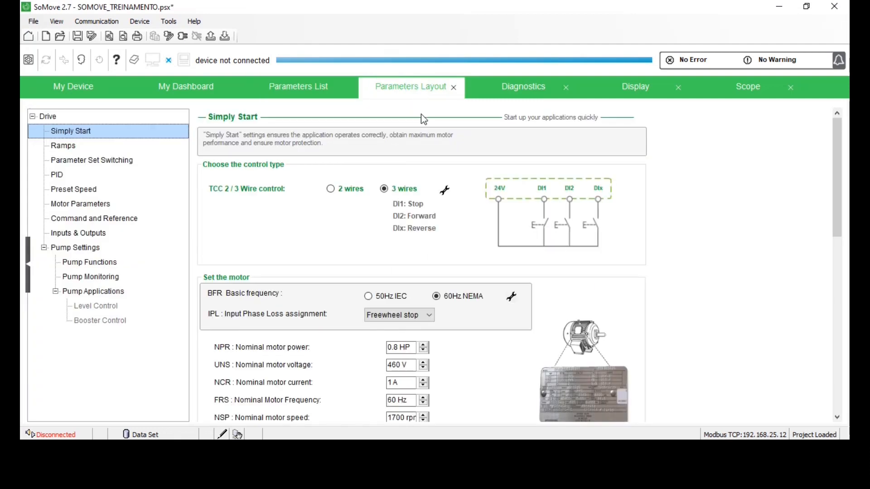
left_click(416, 128)
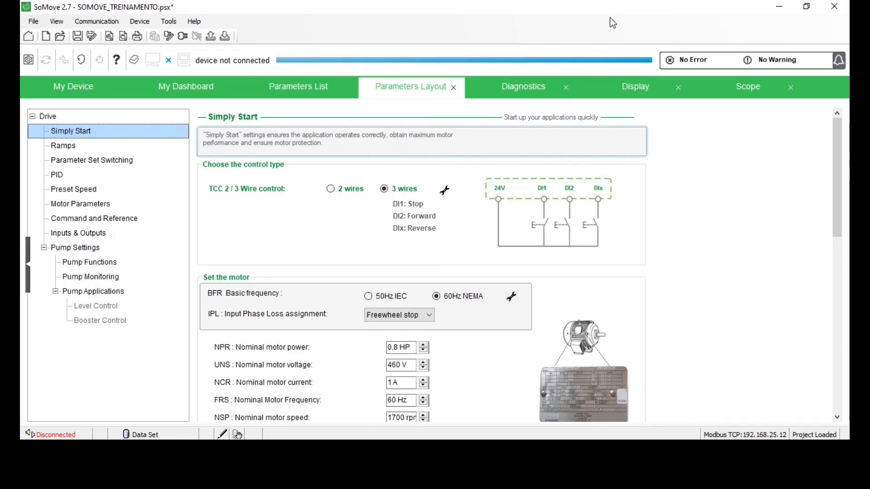
double_click(497, 11)
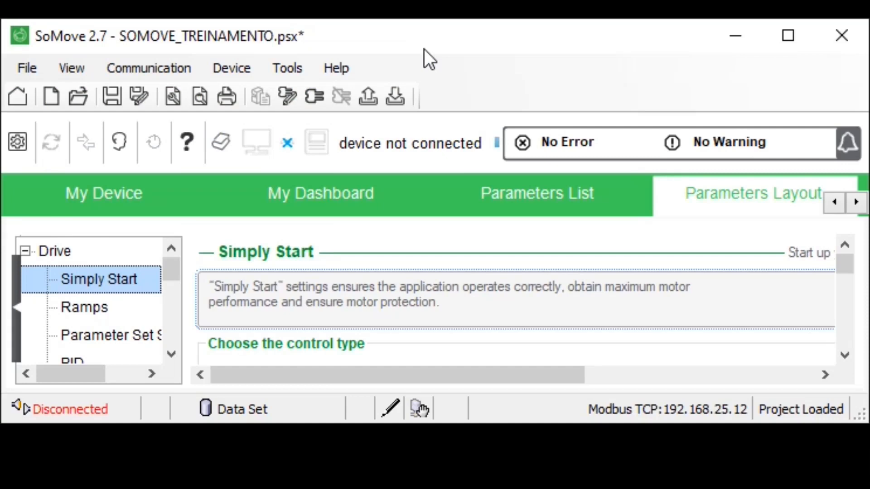
double_click(424, 49)
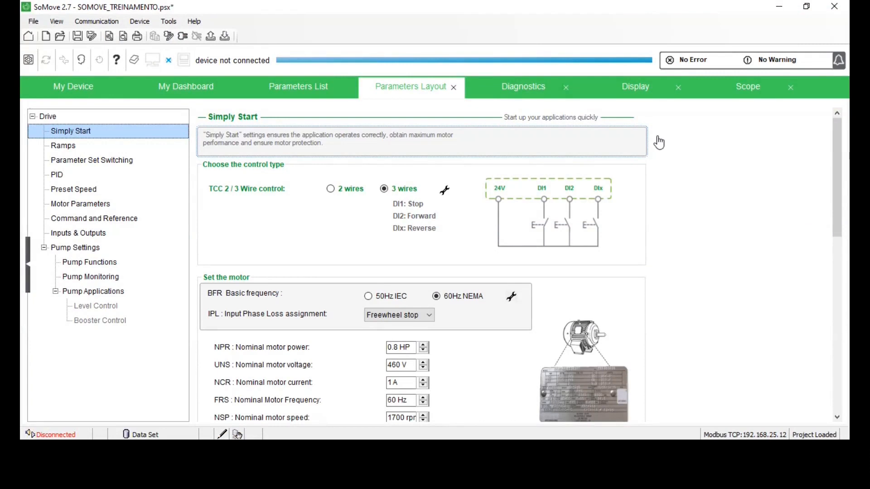
key("alt+Tab")
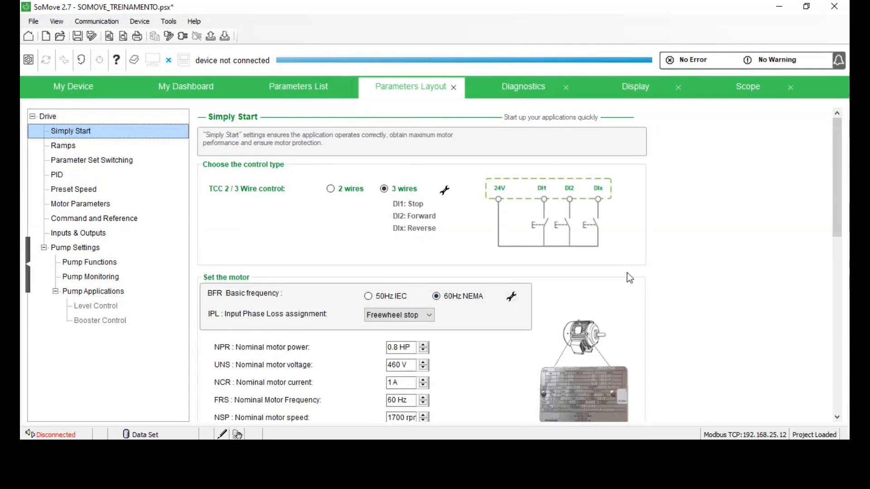
Look through the Simply Start page's control type, motor, autotune, speed limit and ramp sections.
scroll(765, 150, "down", 3)
scroll(563, 225, "down", 6)
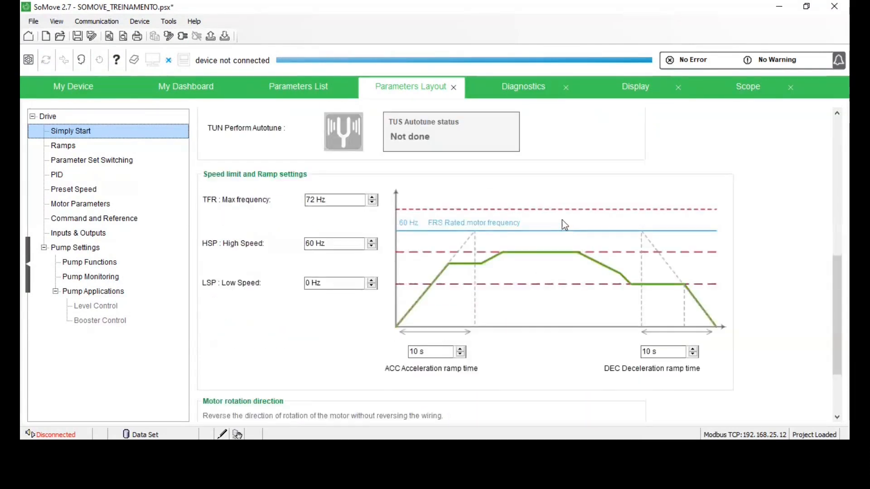
scroll(559, 220, "up", 9)
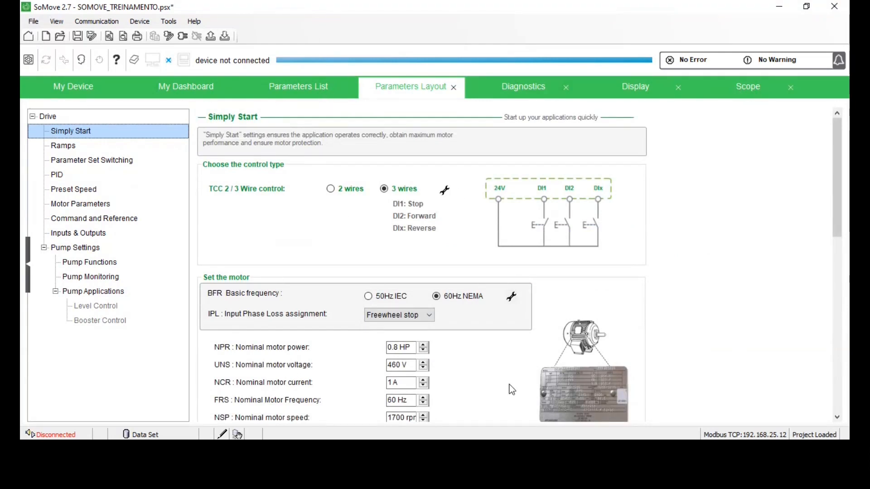
Expand the Pump and Drive groups in the Parameters List and display the Drive's Simply Start parameters, comparing them with the Parameters Layout.
left_click(298, 93)
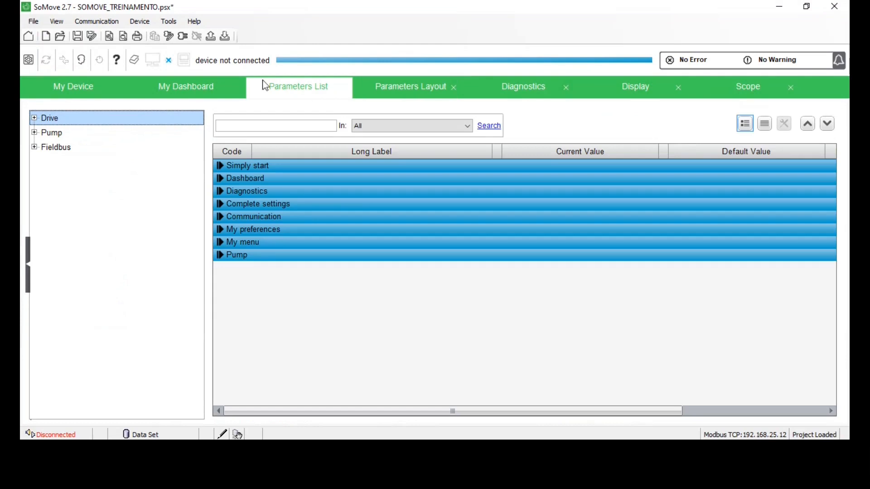
left_click(58, 132)
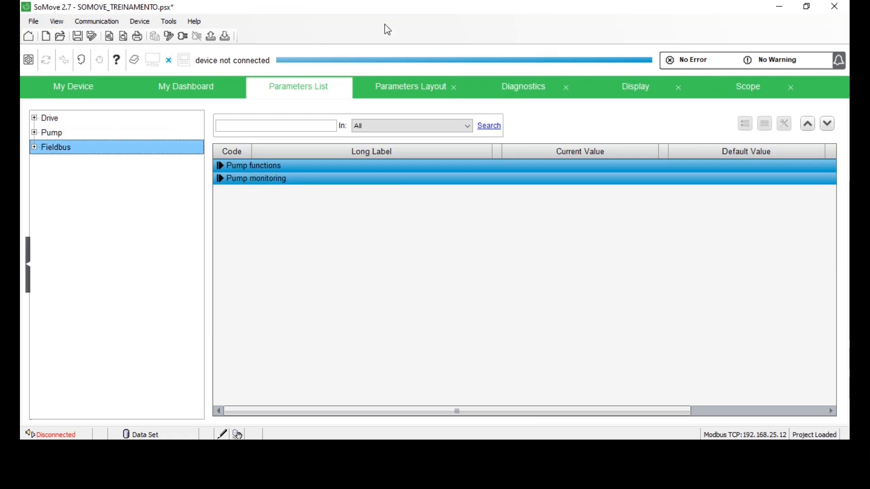
left_click(409, 93)
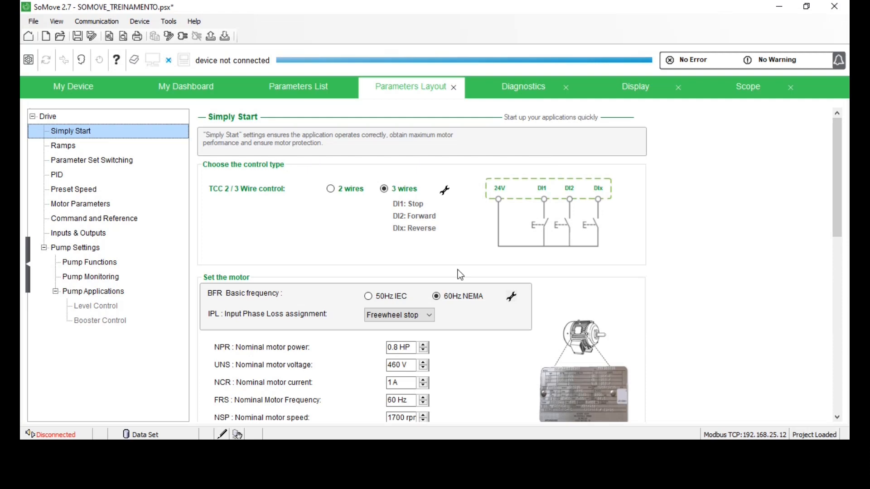
left_click(59, 132)
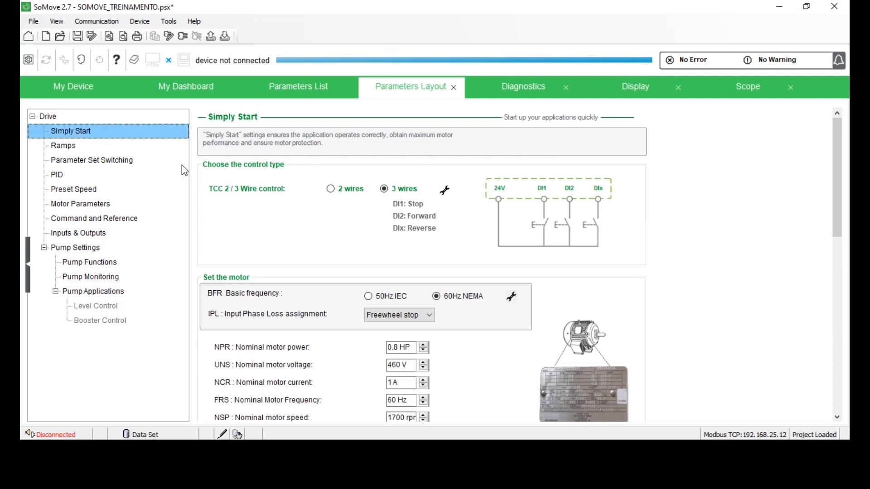
left_click(302, 86)
left_click(34, 133)
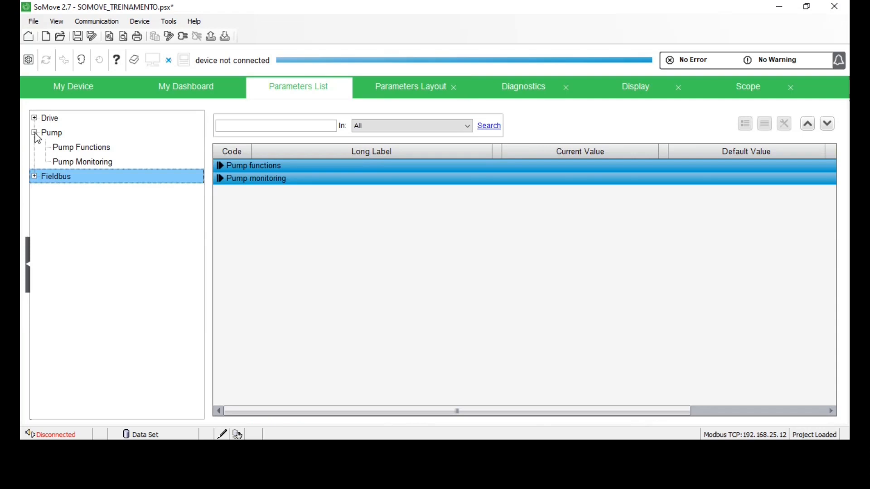
left_click(34, 118)
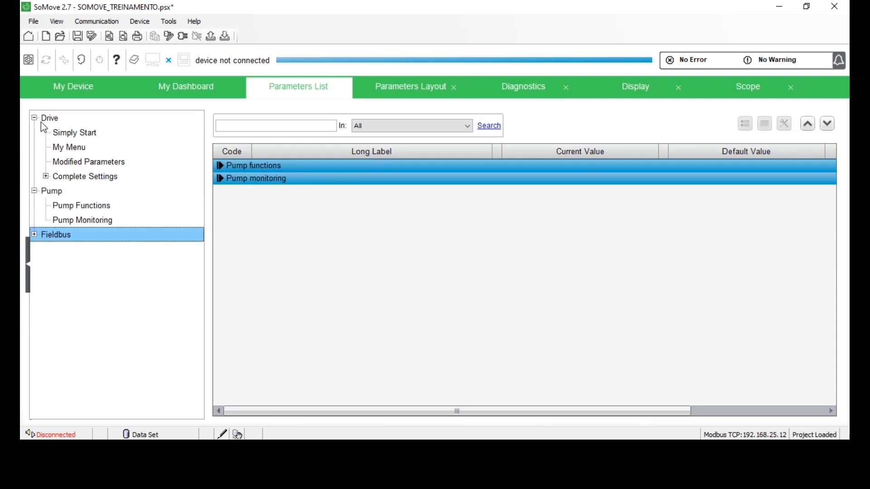
left_click(66, 135)
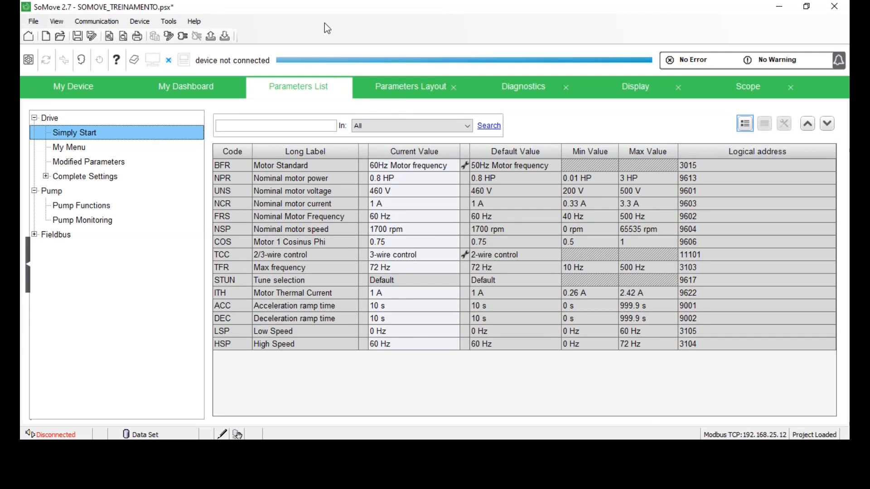
Compare the 2 wires and 3 wires control types on the Parameters Layout's Simply Start page, accepting each change and finishing on 3 wires.
left_click(423, 89)
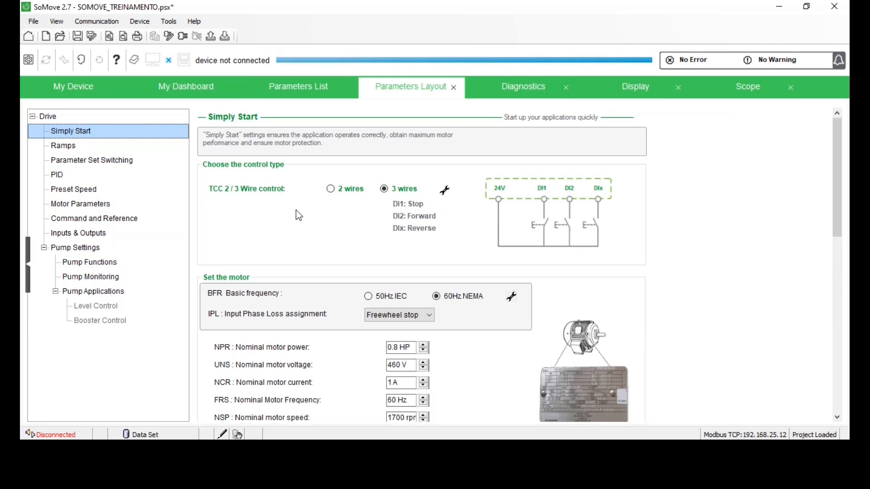
left_click(343, 197)
left_click(357, 279)
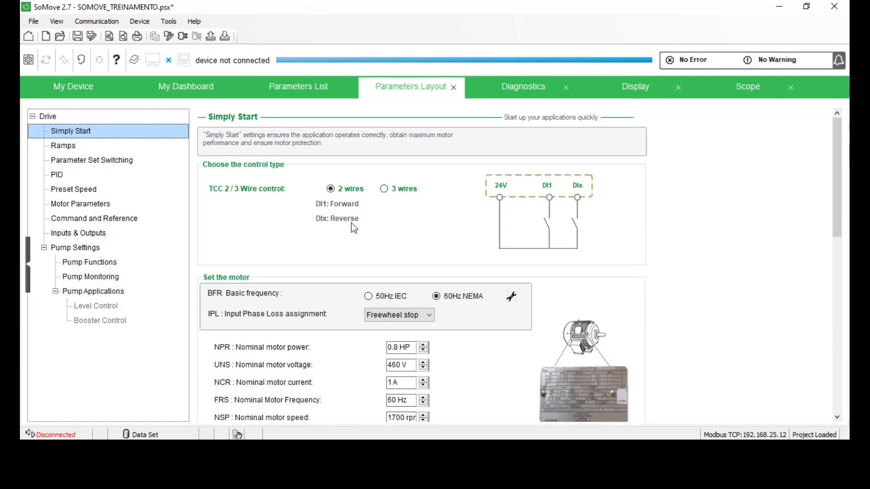
left_click(385, 190)
left_click(358, 282)
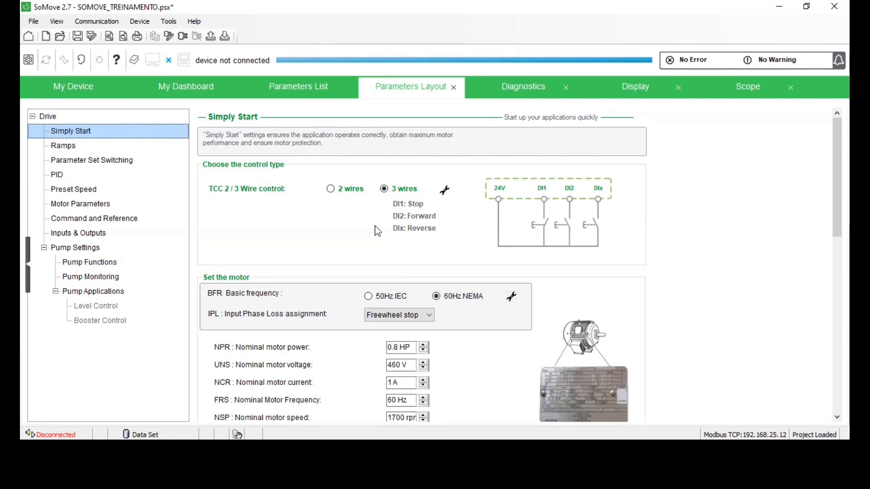
left_click(331, 189)
left_click(346, 282)
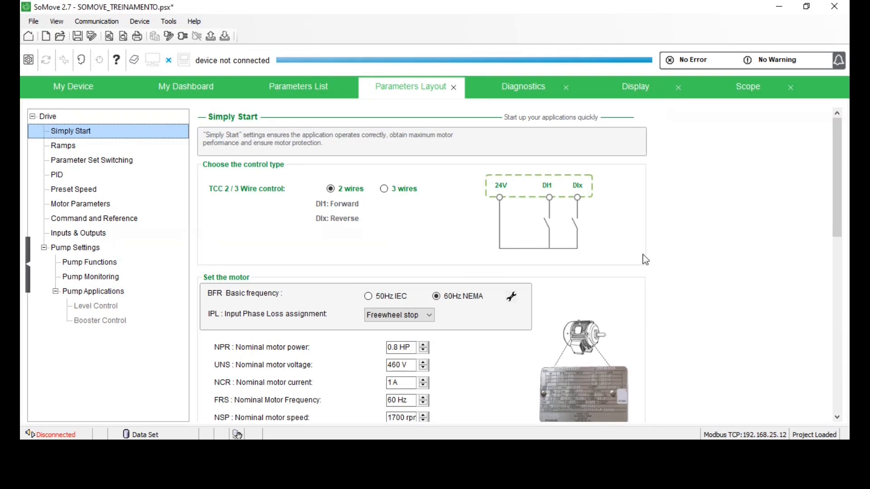
left_click(393, 189)
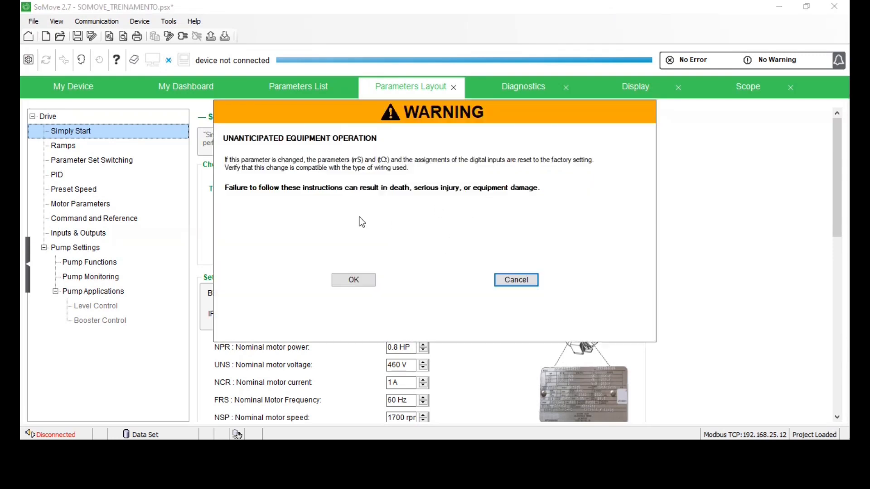
left_click(357, 280)
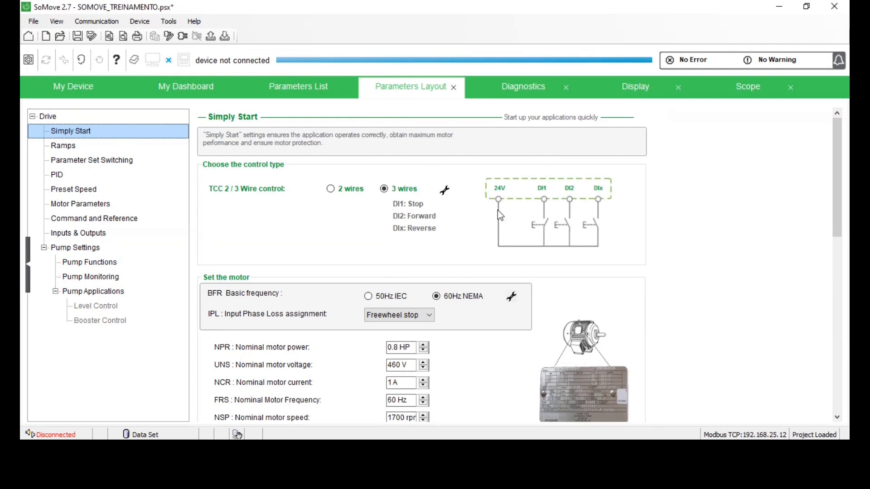
Switch the basic frequency to 50Hz IEC and back to 60Hz NEMA, and visit the nominal current, nominal speed and thermal current fields.
scroll(543, 218, "down", 3)
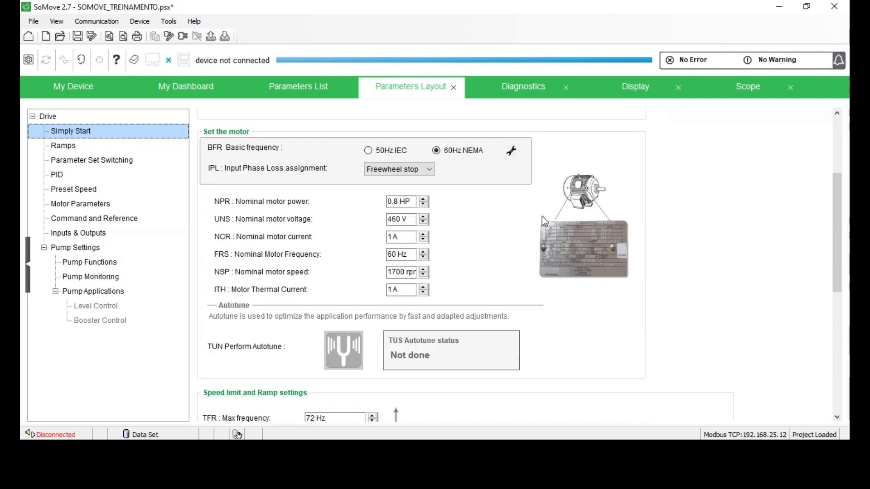
left_click(368, 151)
left_click(456, 150)
left_click(401, 237)
key("Return")
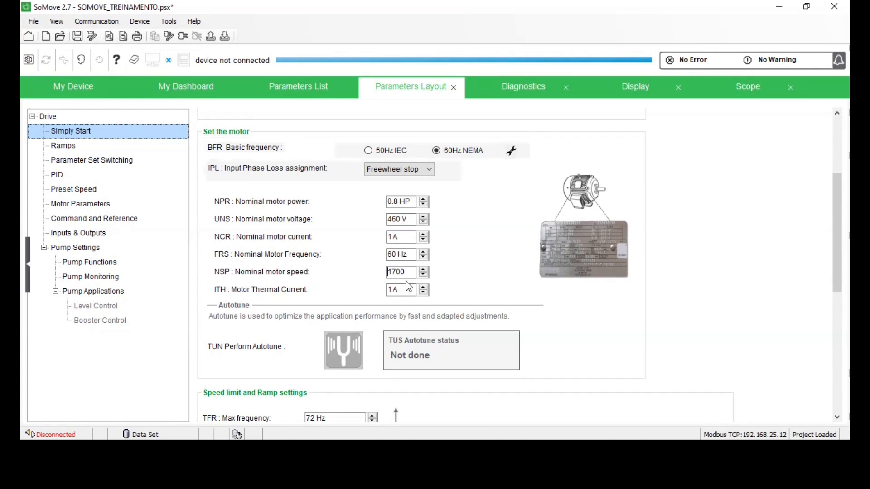
left_click(400, 290)
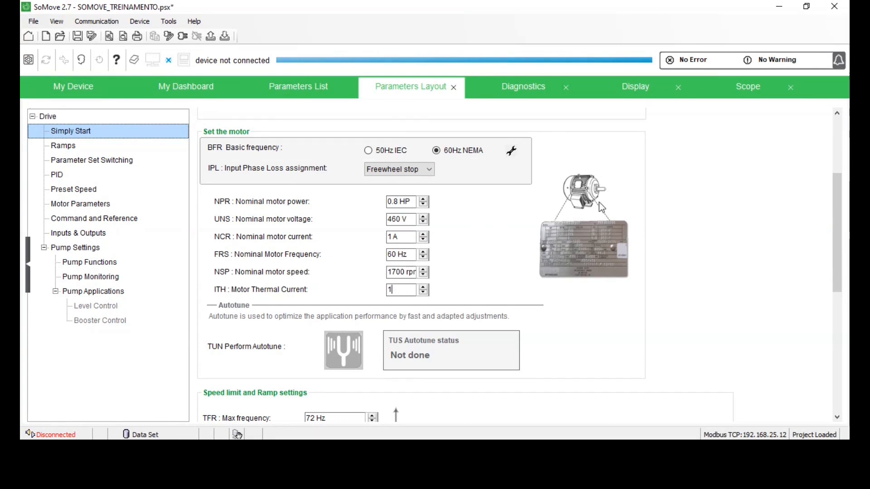
Examine the Simply Start page's motor data, Autotune, speed limit, ramp and motor rotation direction settings.
scroll(481, 200, "down", 2)
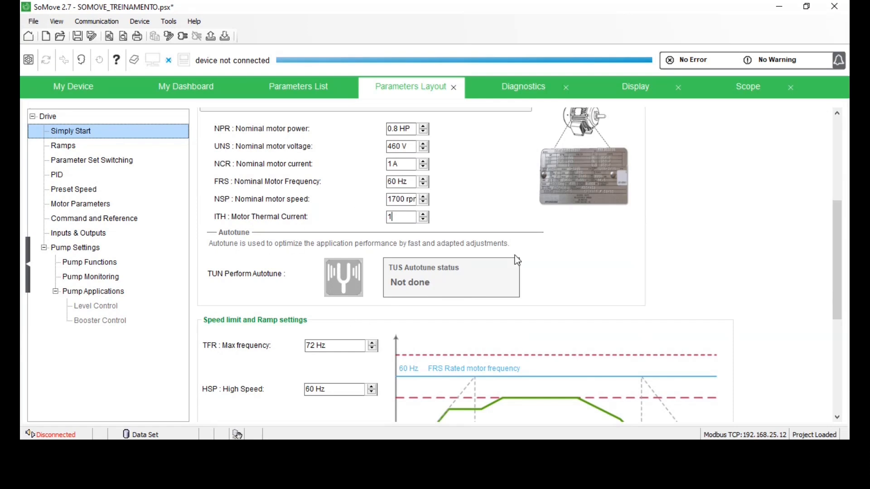
scroll(517, 260, "up", 2)
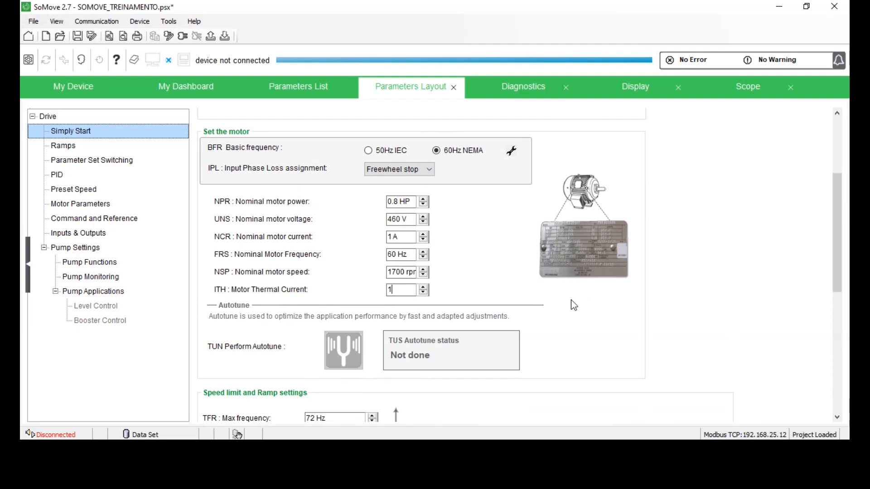
scroll(466, 317, "down", 2)
scroll(472, 295, "down", 2)
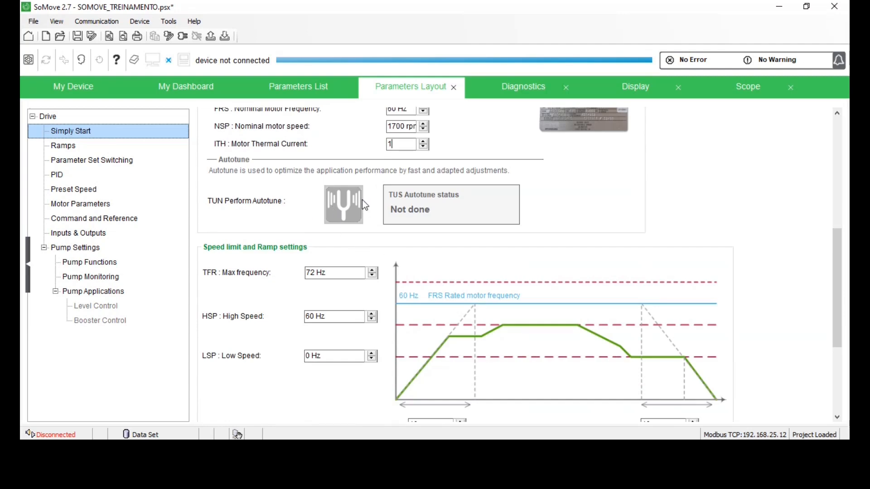
scroll(460, 192, "up", 2)
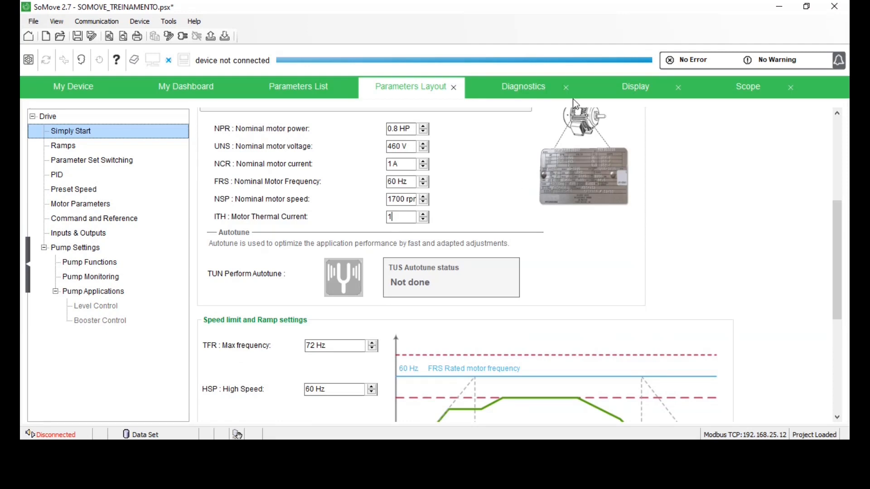
scroll(436, 184, "down", 2)
scroll(414, 174, "down", 2)
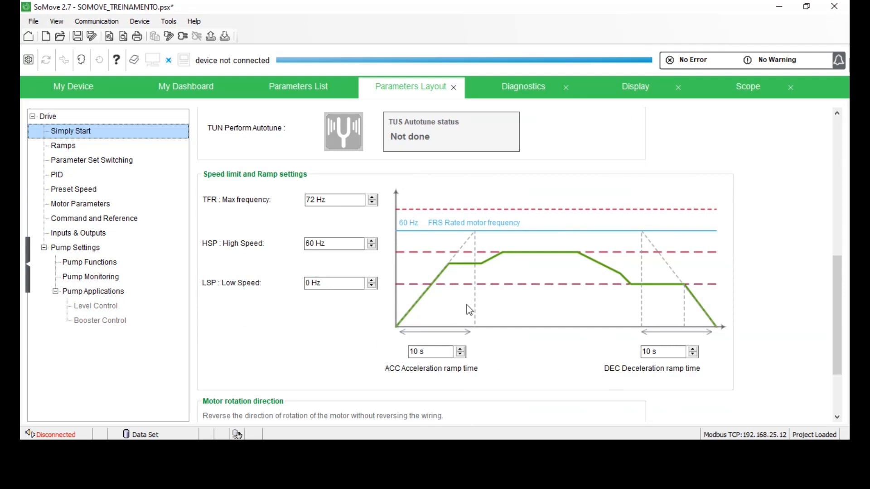
scroll(467, 305, "down", 2)
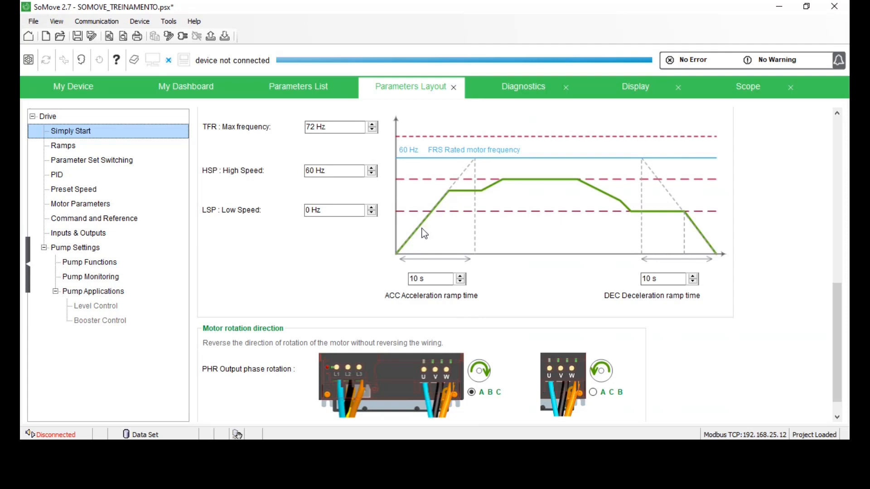
scroll(456, 227, "up", 2)
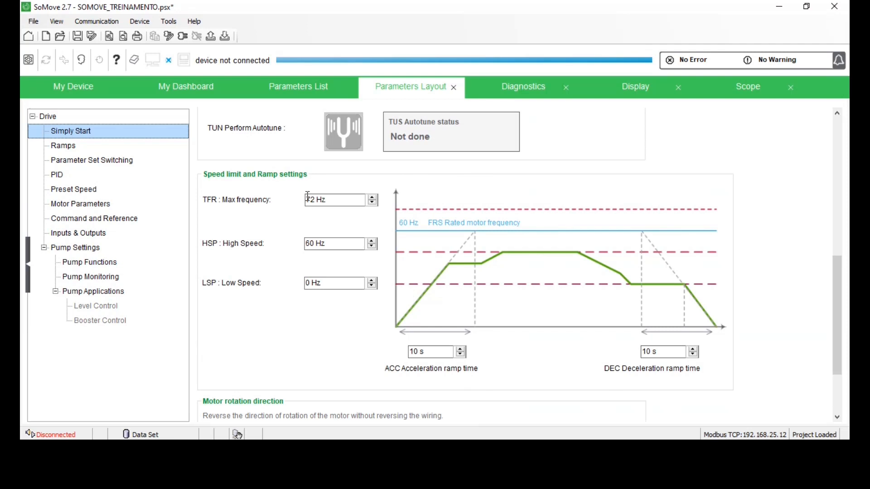
scroll(295, 257, "down", 3)
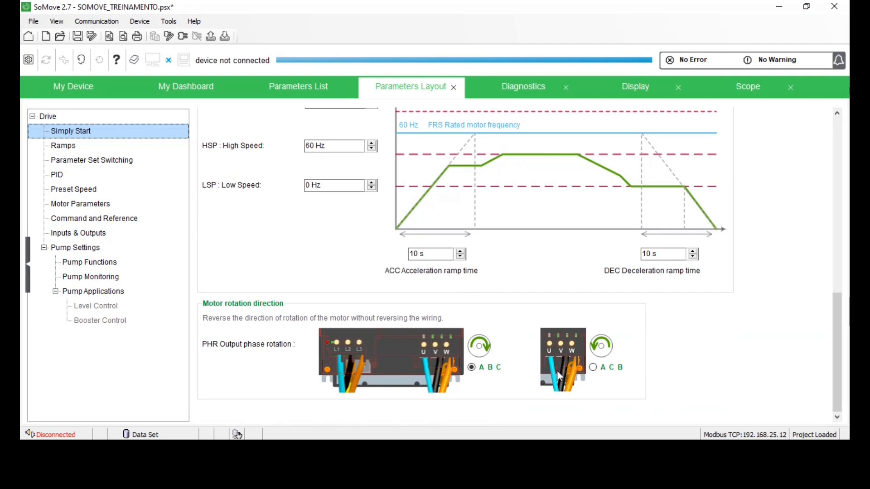
Switch the output phase rotation between A C B and A B C, finishing on A B C.
left_click(608, 370)
left_click(478, 369)
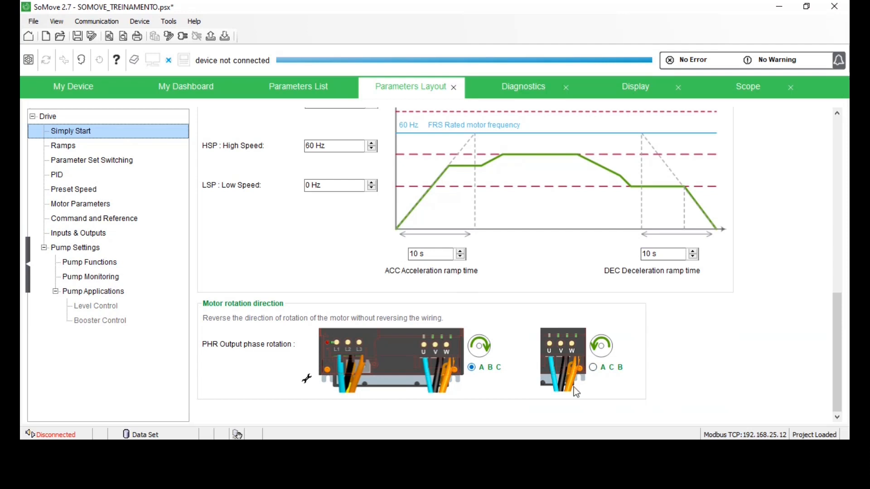
left_click(598, 368)
left_click(474, 369)
Check the Simply Start values in the Parameters List and return to the Parameters Layout.
scroll(319, 219, "up", 15)
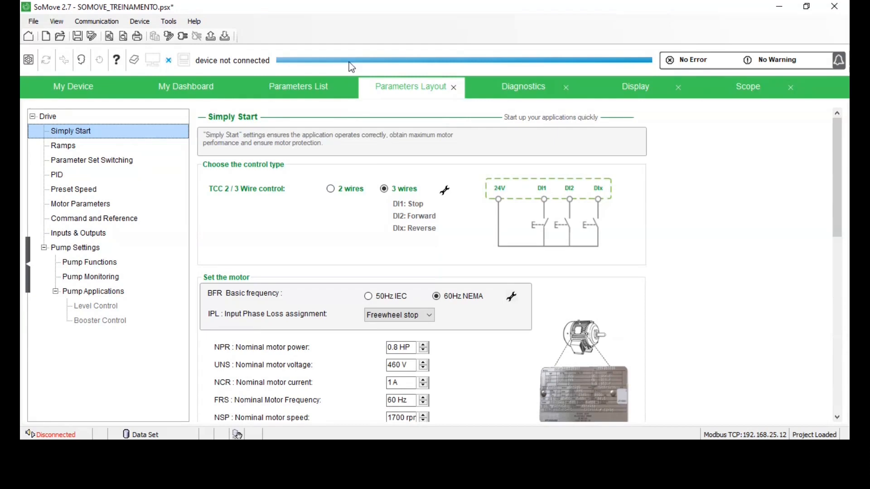
left_click(327, 92)
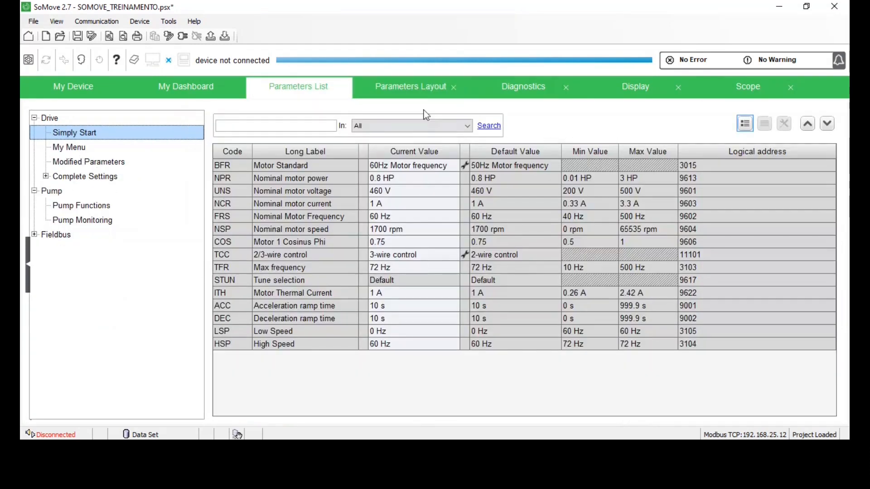
left_click(422, 96)
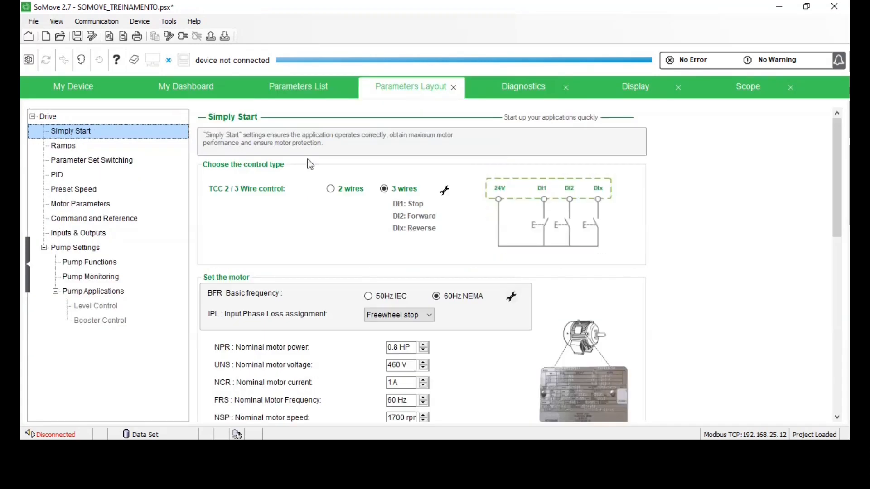
Examine the Ramps page's ramp settings, automatic ramp adaptation and ramp switching sections.
left_click(65, 148)
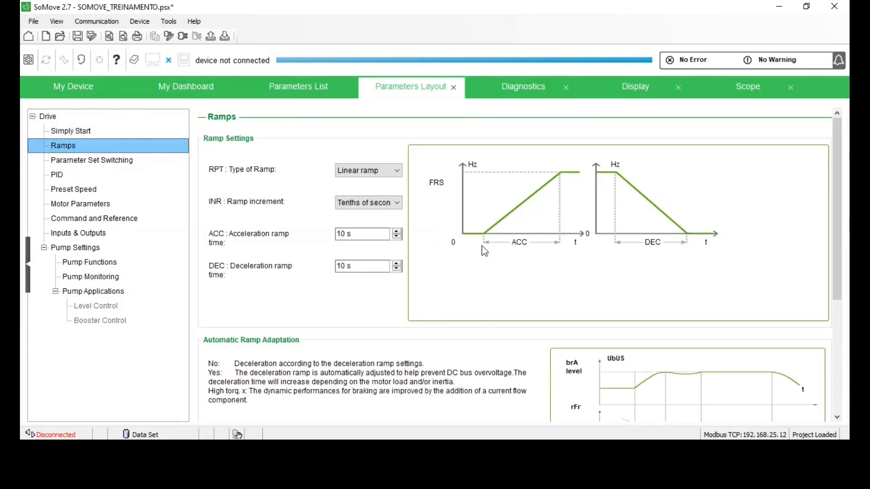
scroll(437, 280, "down", 5)
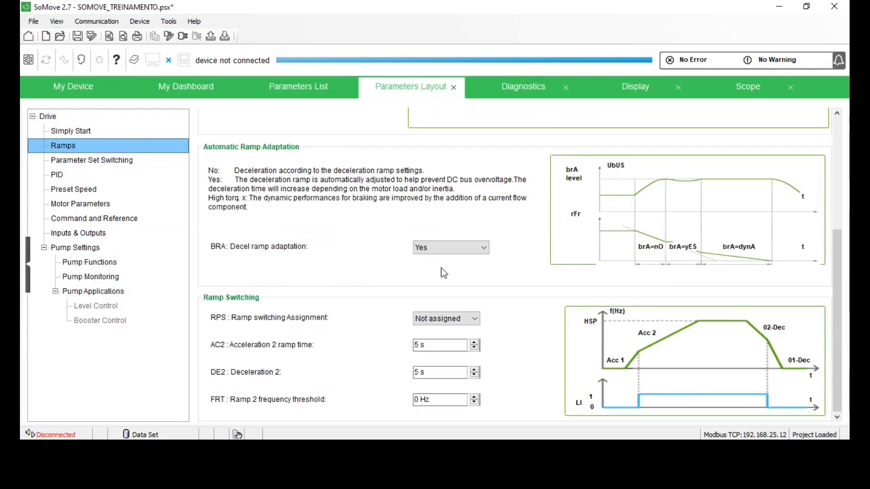
scroll(308, 270, "up", 3)
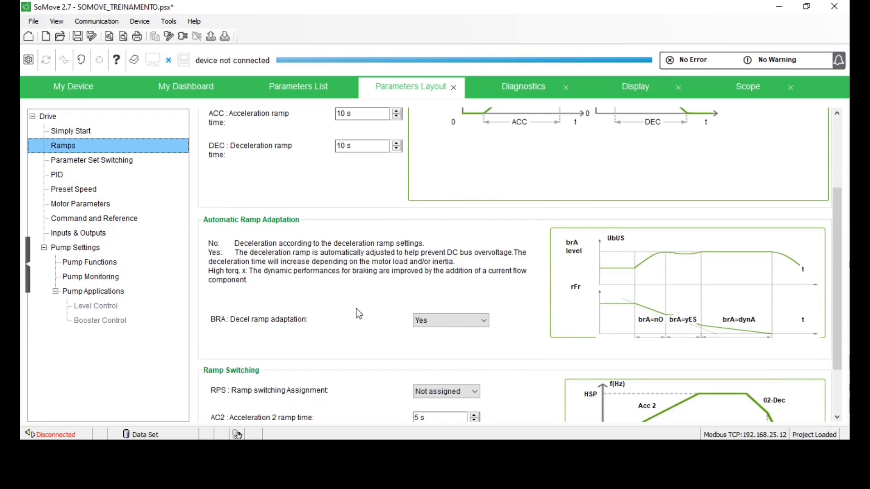
scroll(353, 303, "down", 3)
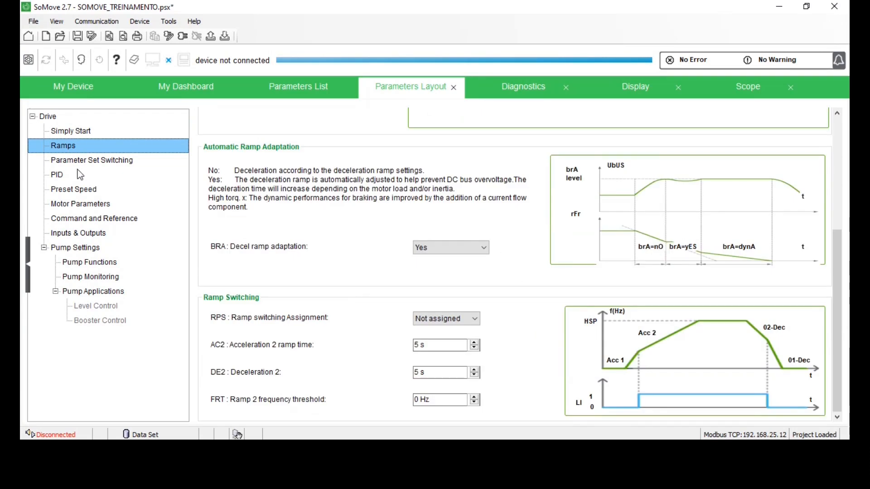
Assign parameter set selection 1 (CHA1) to Digital Input 3 on the Parameter Set Switching page.
left_click(89, 161)
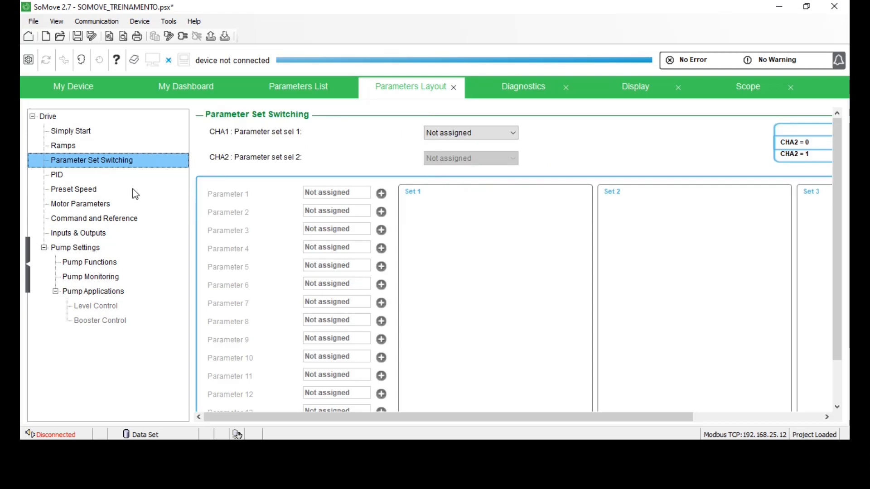
scroll(344, 196, "down", 2)
left_click(477, 138)
left_click(478, 137)
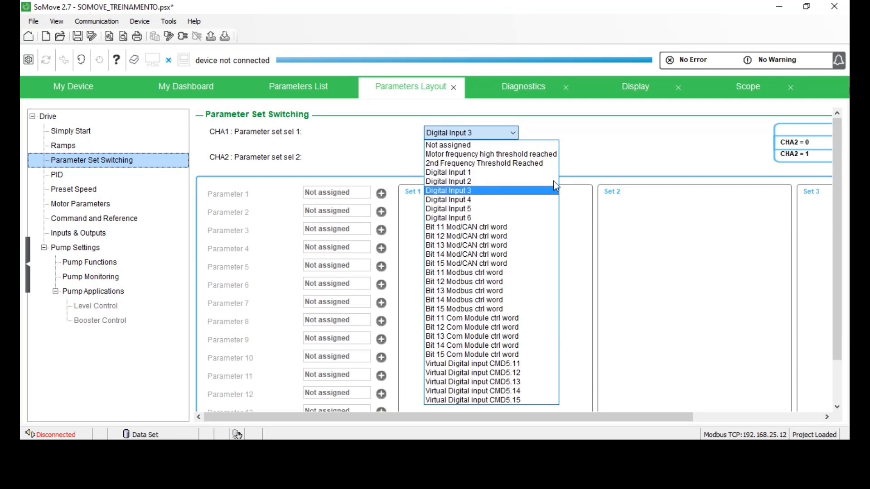
left_click(493, 191)
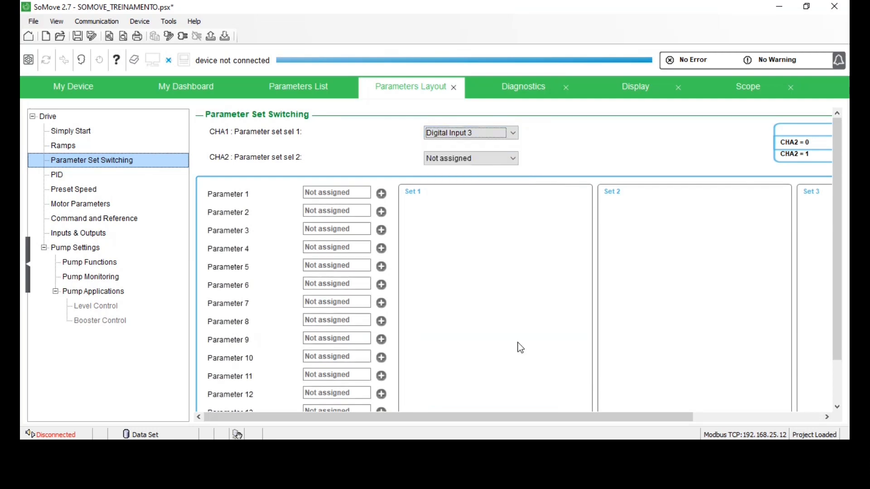
Browse the parameters selectable for Parameter 1 without choosing one, and reset CHA1 to Not assigned.
left_click(381, 194)
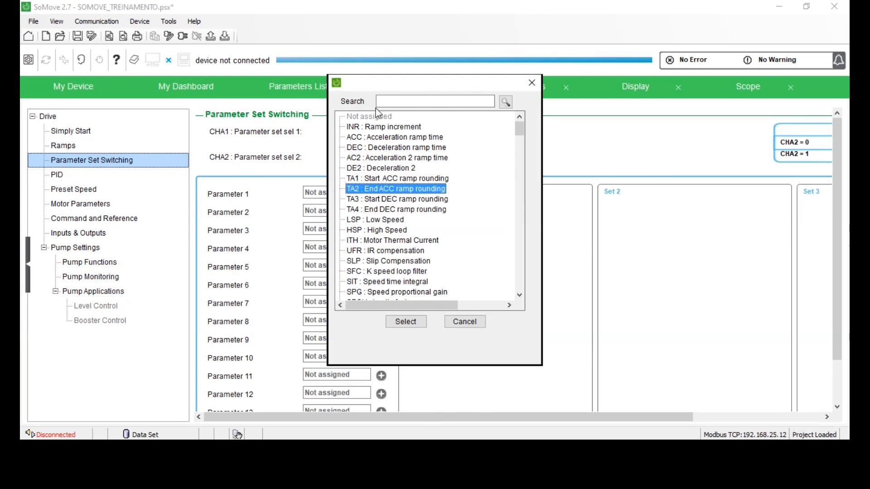
left_click_drag(409, 80, 434, 102)
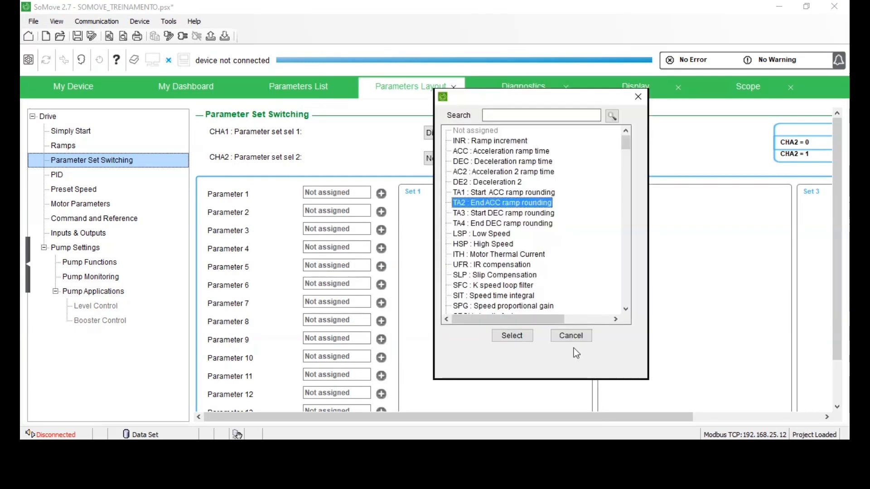
left_click(569, 335)
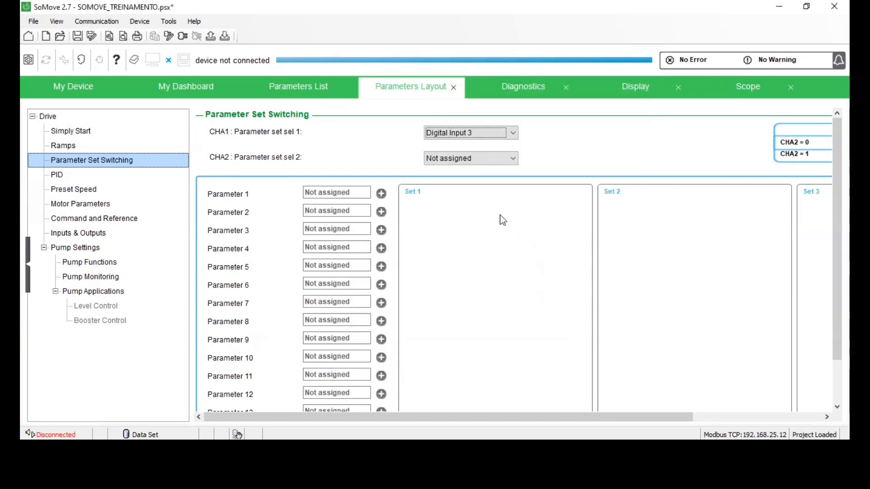
left_click(490, 138)
left_click(405, 290)
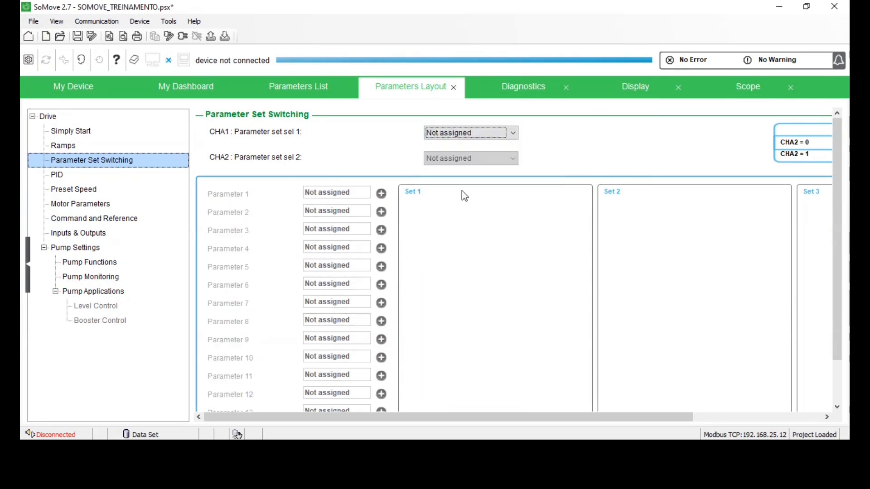
scroll(462, 194, "down", 2)
left_click_drag(317, 415, 242, 396)
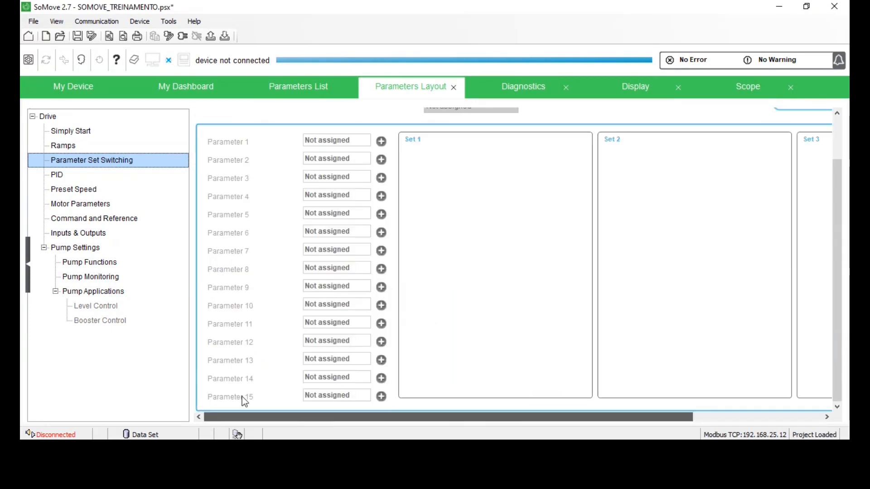
Set the PID type of control (TOCT) to PRESSURE.
left_click(65, 179)
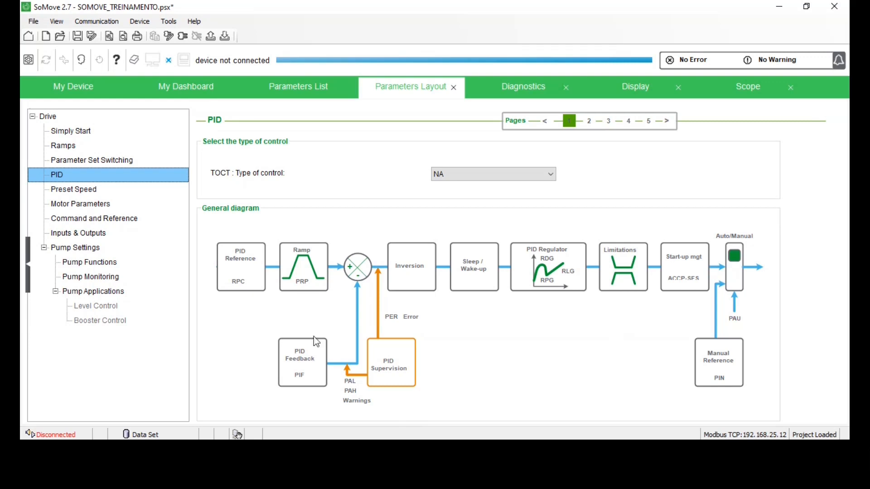
left_click(471, 174)
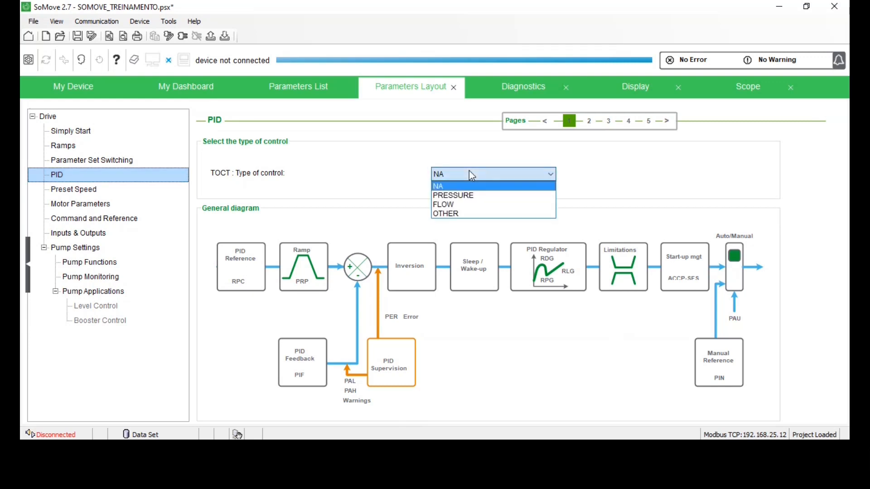
left_click(489, 195)
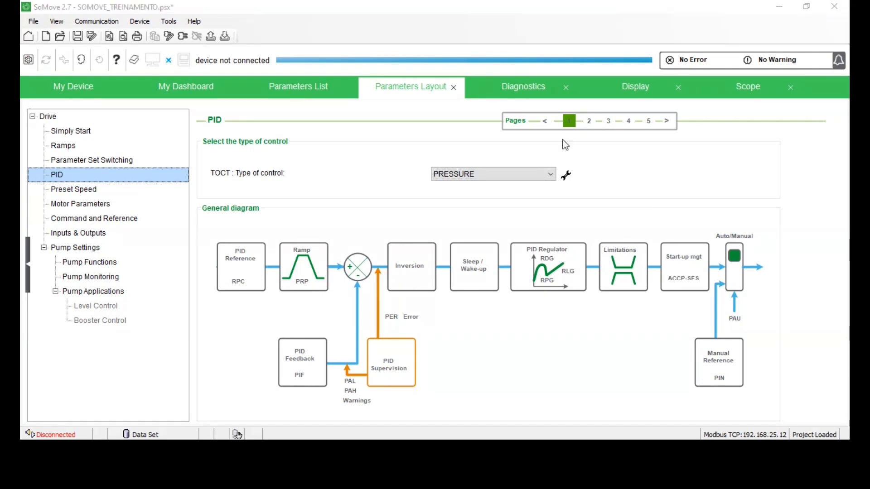
Assign the PID controller feedback (PIF) to AI1 Analog input on page 2 of the PID settings.
left_click(589, 121)
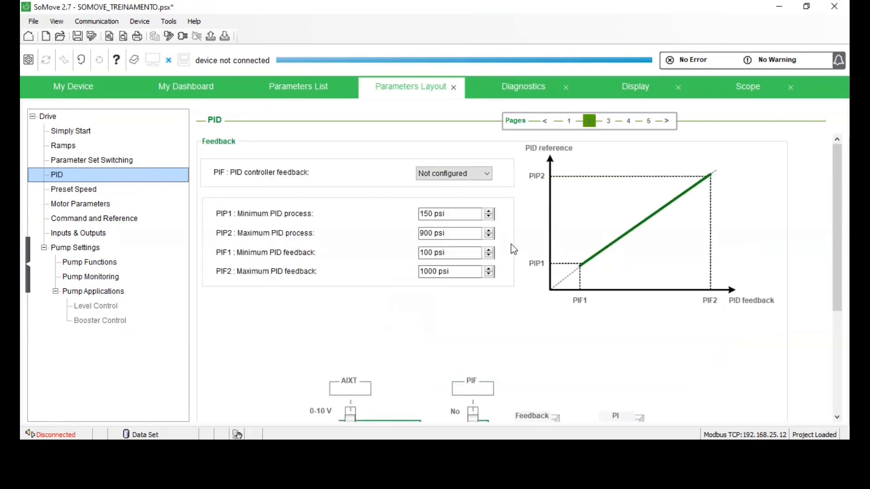
scroll(517, 235, "down", 5)
scroll(517, 235, "up", 5)
left_click(442, 174)
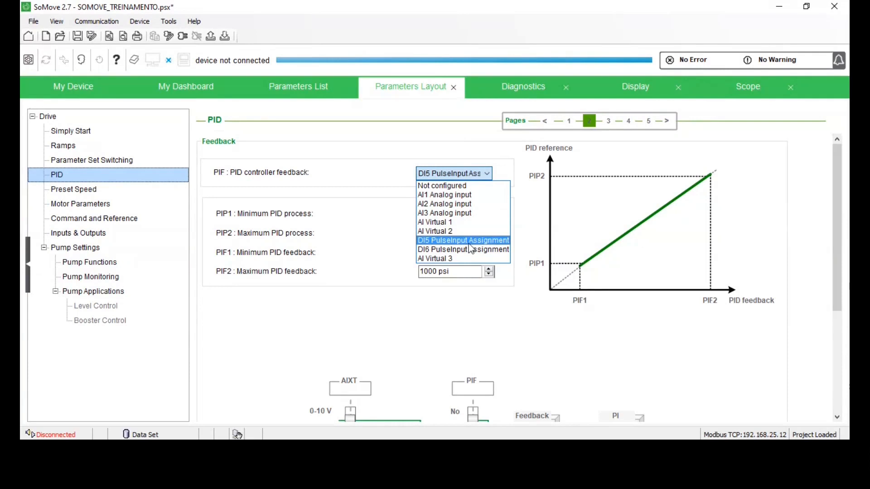
left_click(478, 196)
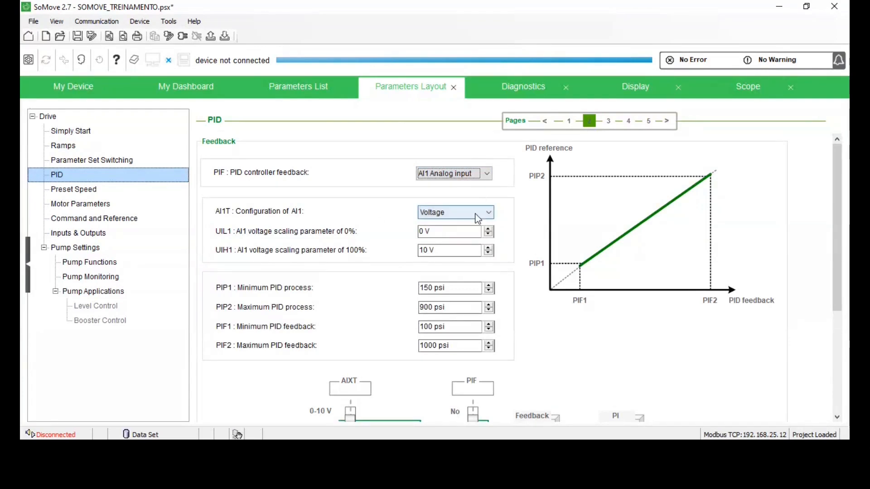
Configure AI1 as Current and set its 0% current scaling parameter (CRL1) to 4 mA.
left_click(478, 213)
left_click(451, 233)
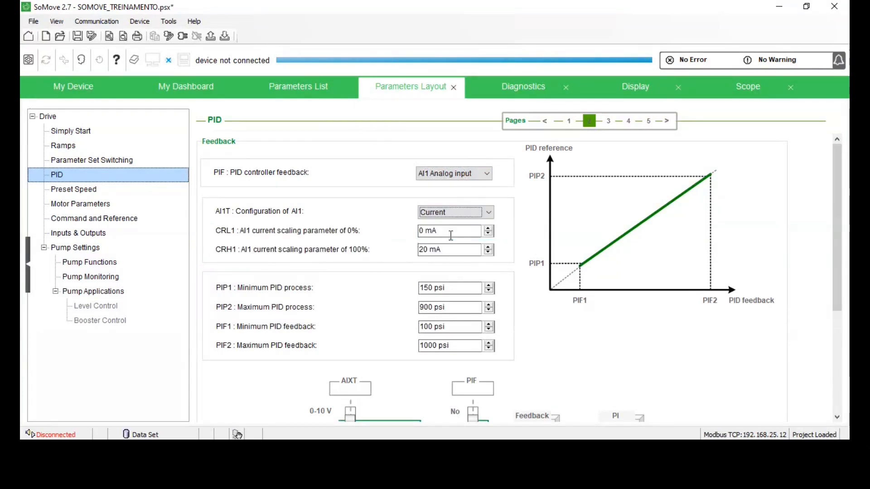
left_click(450, 233)
left_click_drag(450, 234, 399, 236)
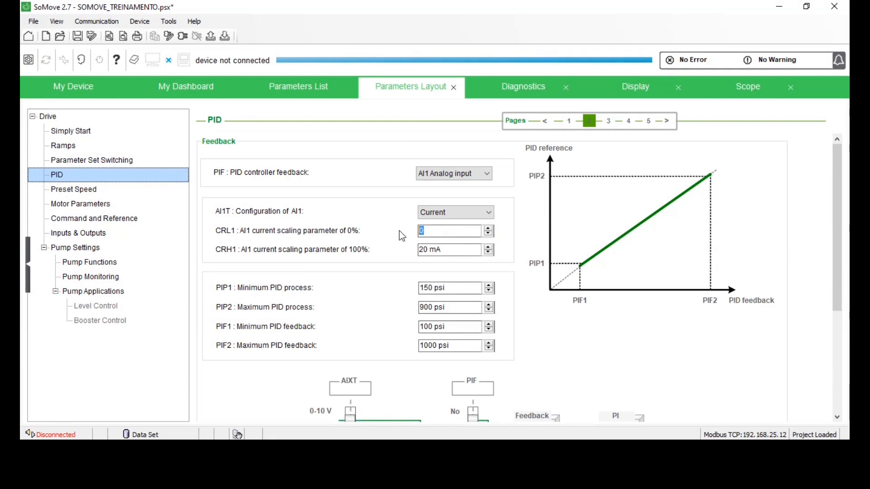
type("4")
key("Tab")
scroll(296, 310, "down", 1)
scroll(435, 183, "up", 1)
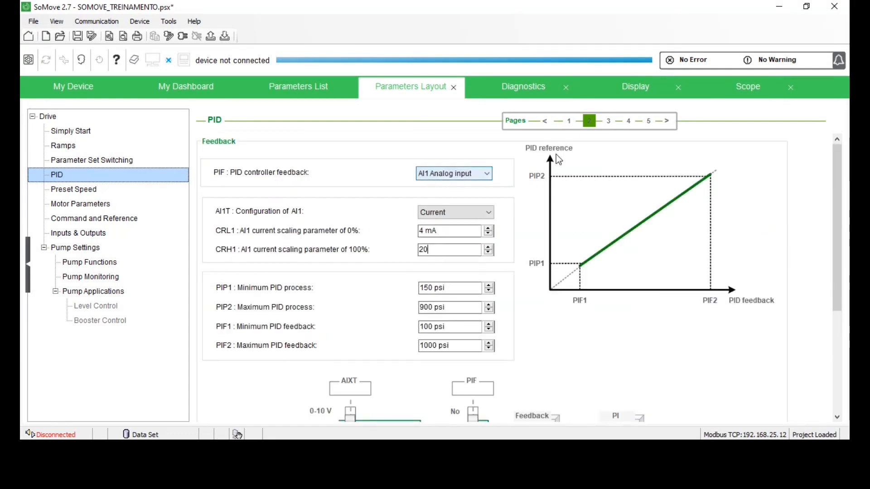
Review the PID general diagram, the minimum and maximum process and feedback fields, and the PID monitoring warning levels.
left_click(572, 123)
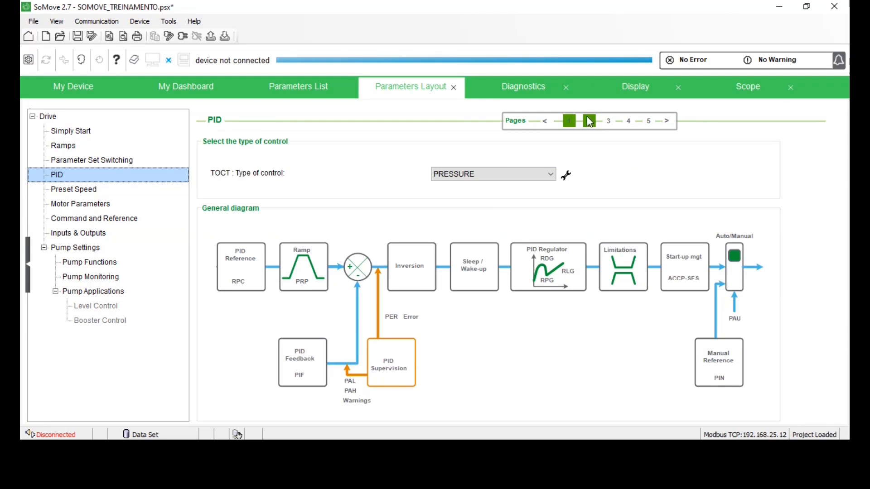
left_click(591, 122)
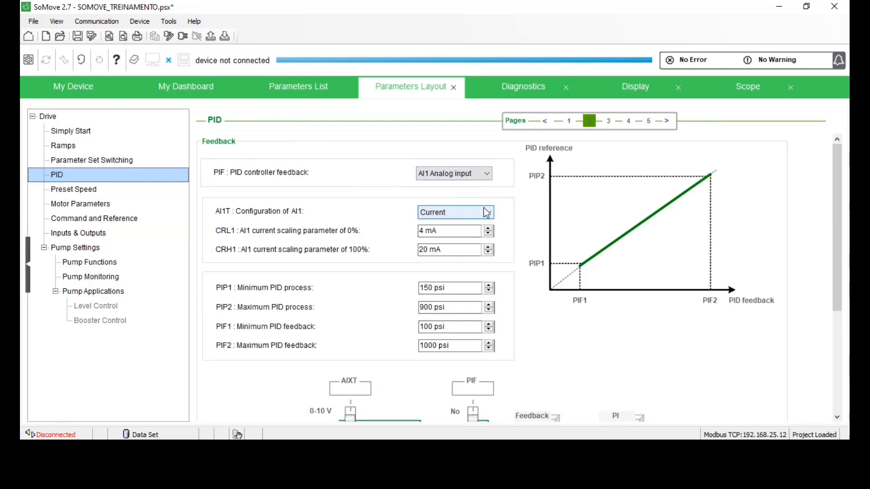
scroll(315, 218, "down", 3)
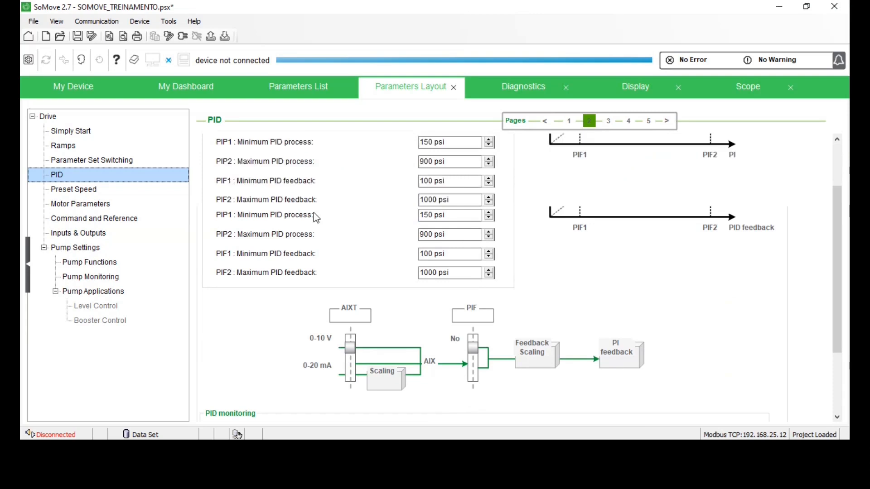
key("Tab")
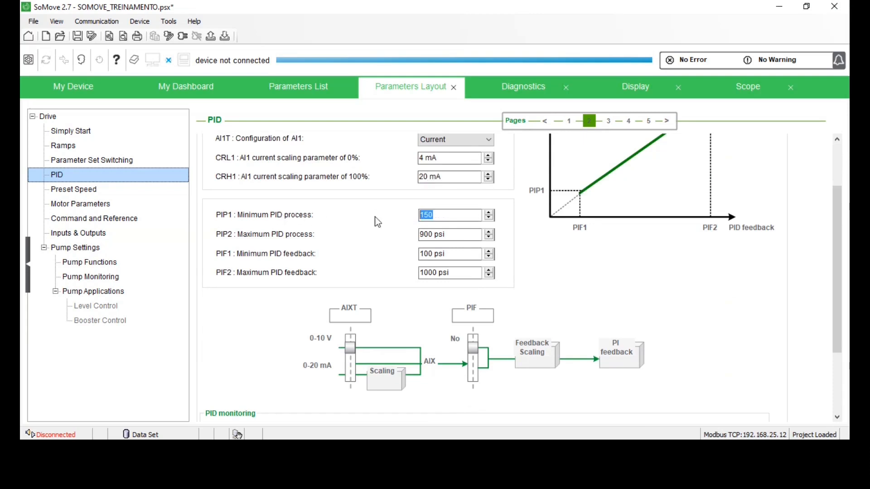
left_click(448, 254)
left_click(453, 274)
scroll(397, 268, "down", 3)
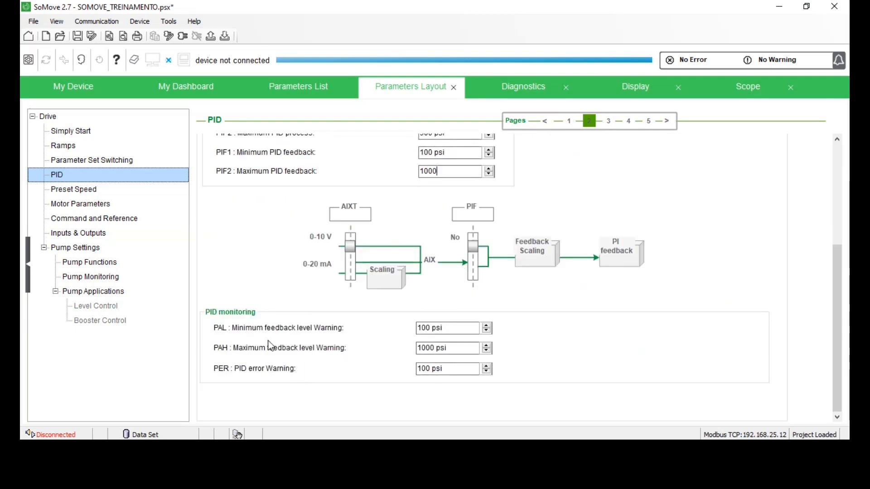
scroll(449, 242, "up", 3)
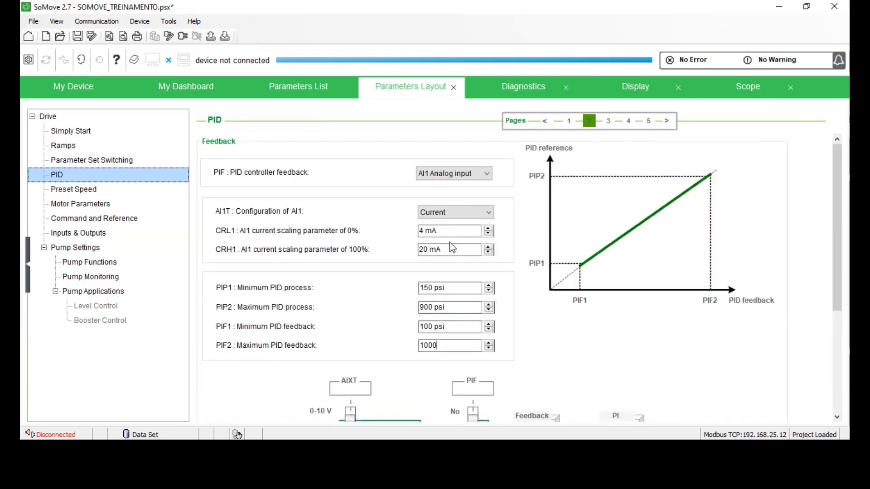
Set the internal PID reference (PII) to Yes on page 3 of the PID settings and visit the RPI value.
left_click(612, 123)
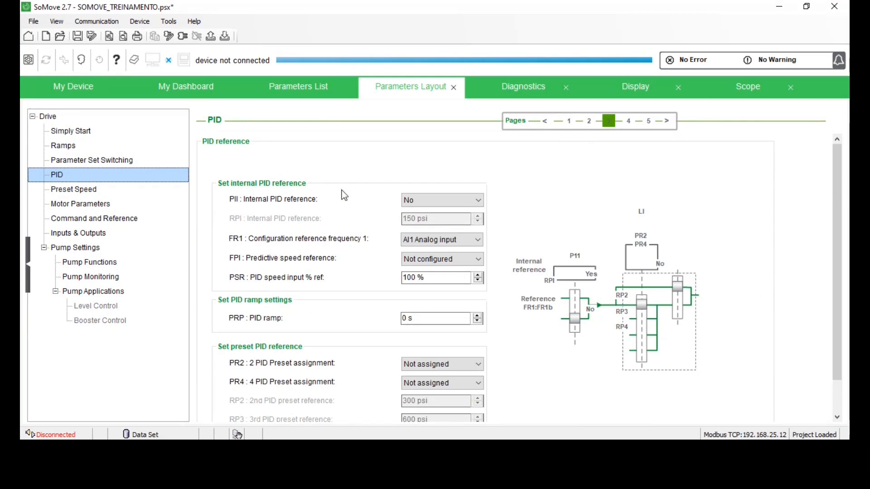
left_click(461, 202)
left_click(444, 221)
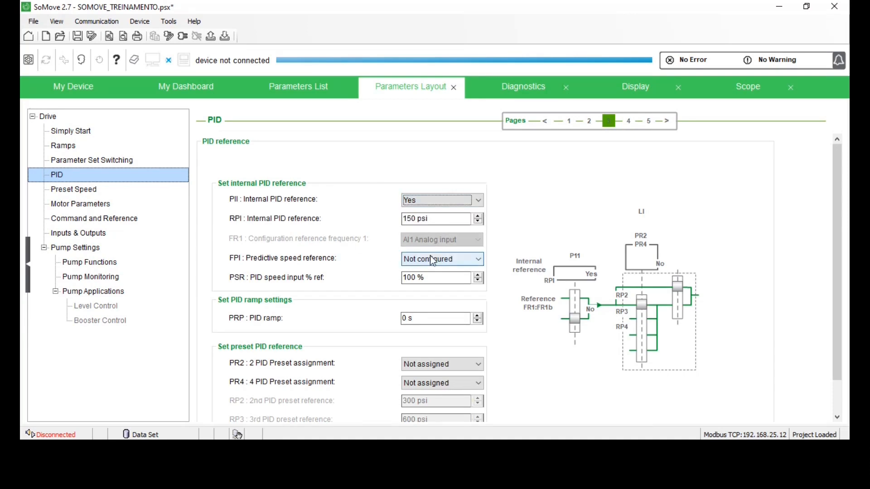
left_click(452, 218)
left_click_drag(446, 218, 380, 214)
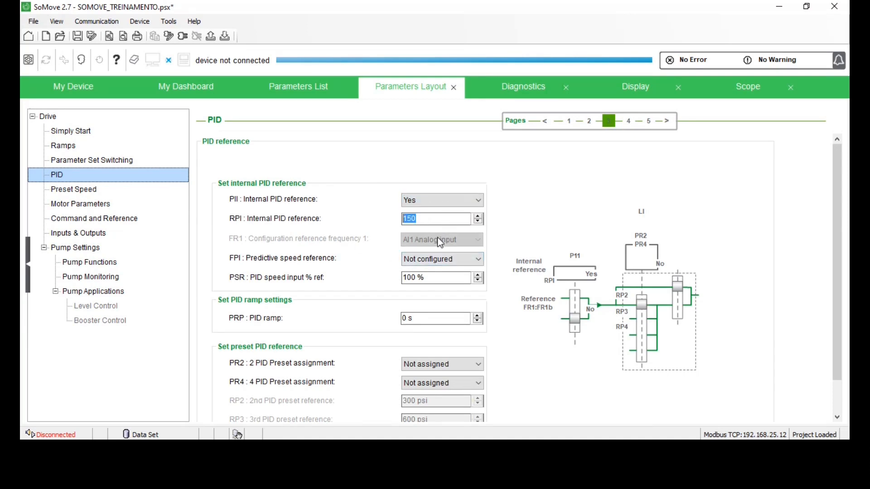
Set the predictive speed reference (FPI) to AI2 Analog input and visit the PID speed input % ref field.
left_click(440, 257)
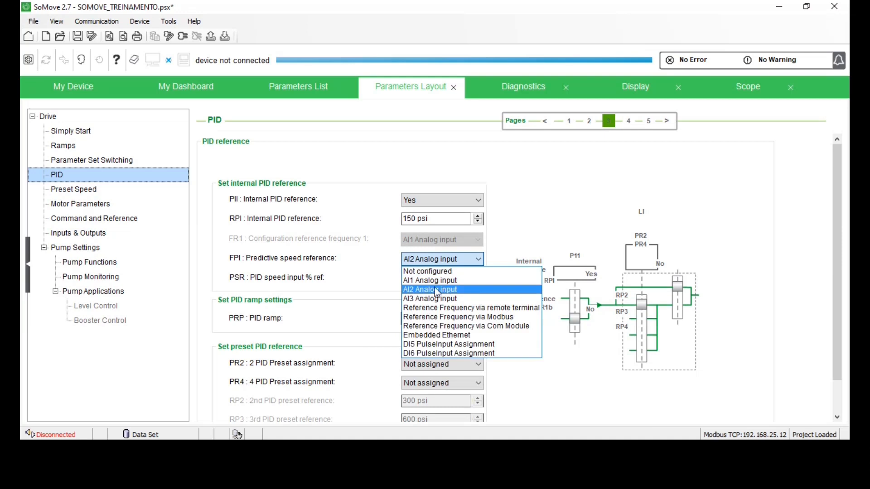
left_click(406, 241)
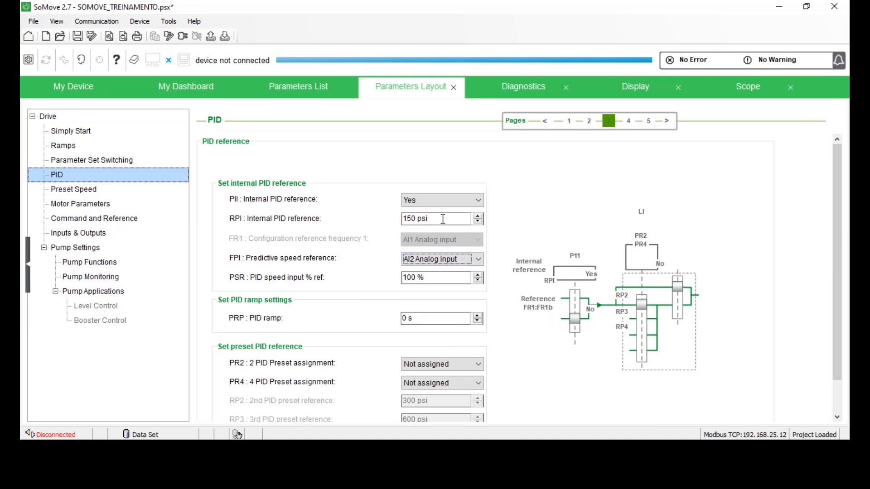
left_click(442, 277)
left_click_drag(442, 278, 365, 281)
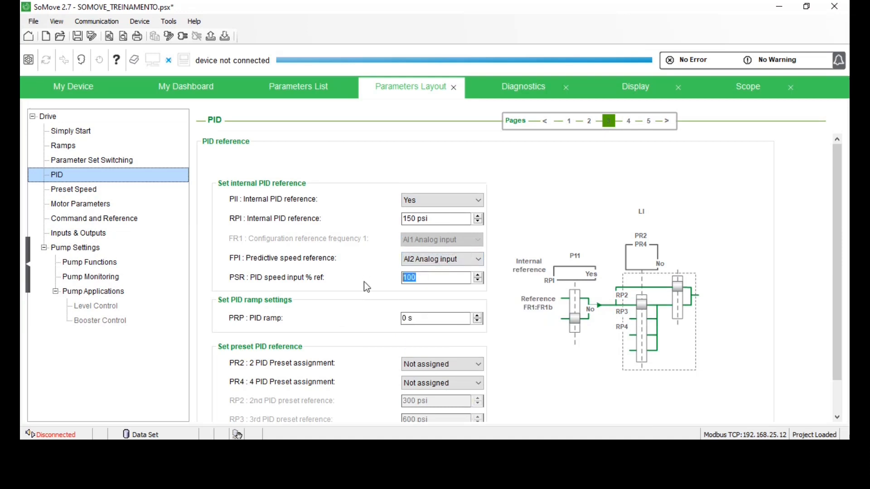
Assign the 2 PID preset (PR2) to Digital Input 3 and the 4 PID preset (PR4) to Digital Input 4.
scroll(363, 281, "down", 1)
key("Tab")
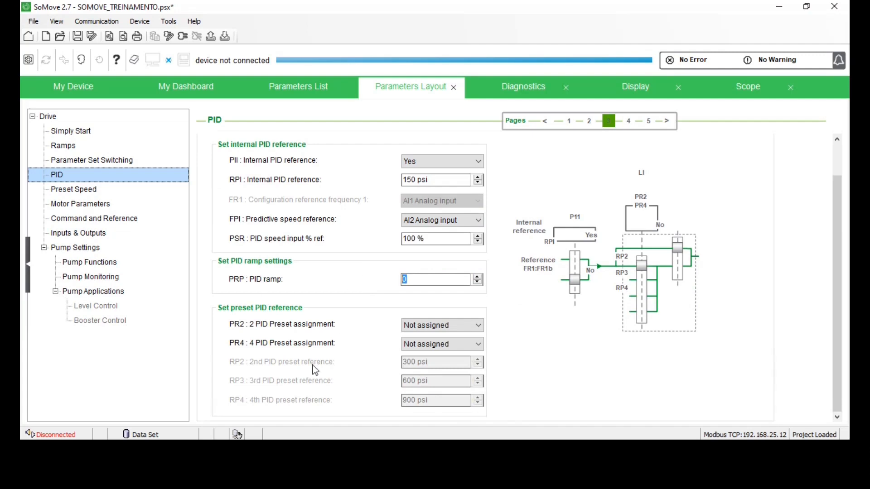
key("Tab")
left_click(453, 330)
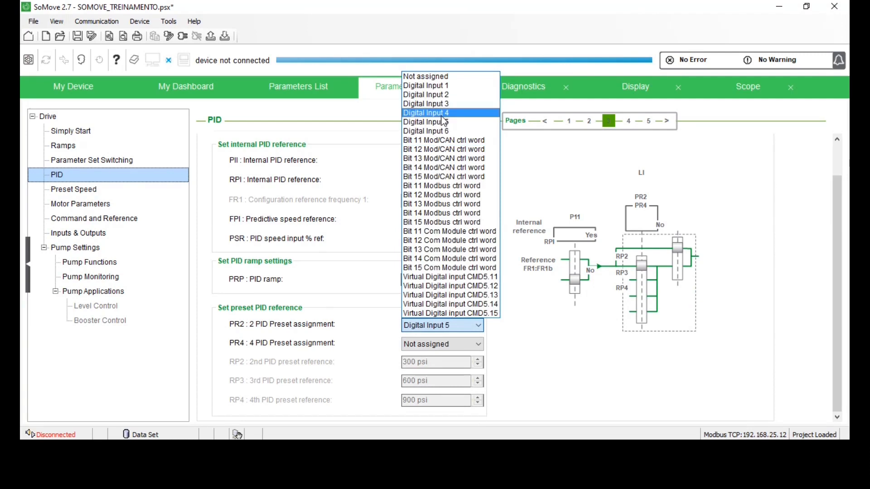
left_click(440, 105)
left_click(441, 344)
left_click(435, 131)
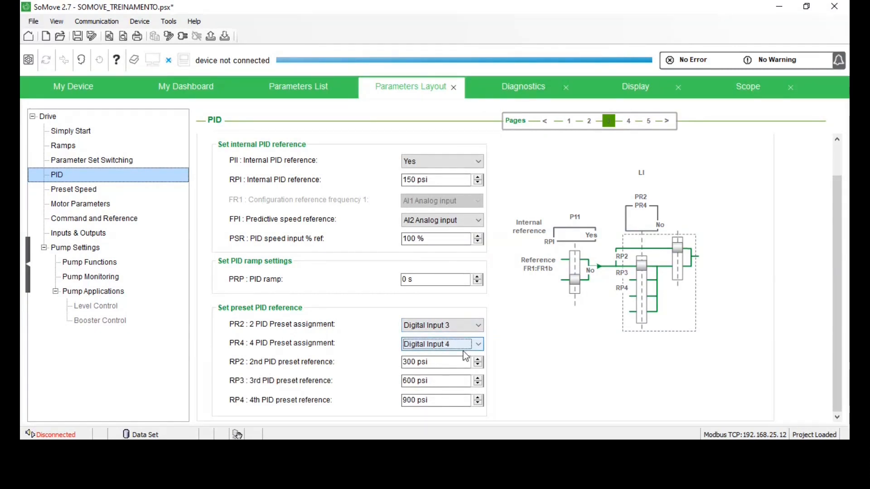
Review page 4 of the PID settings, covering the controller gains, the gain response curves and the start-up management diagrams.
scroll(446, 326, "down", 1)
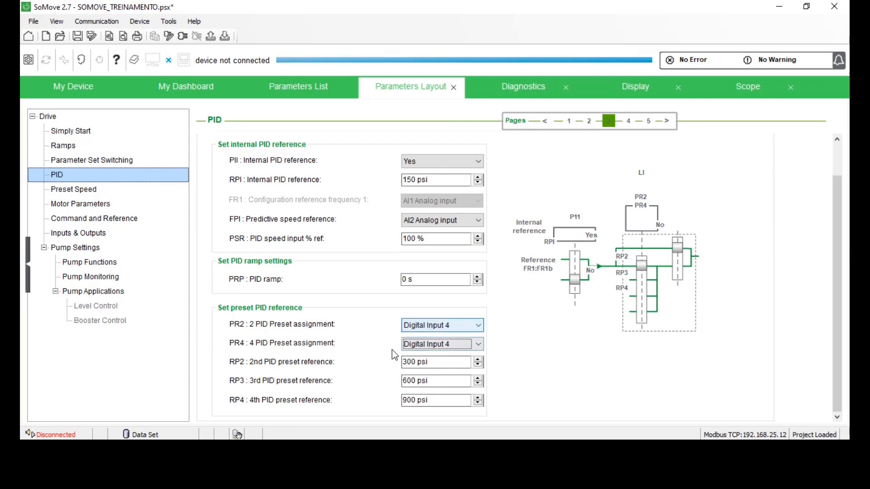
scroll(364, 373, "up", 1)
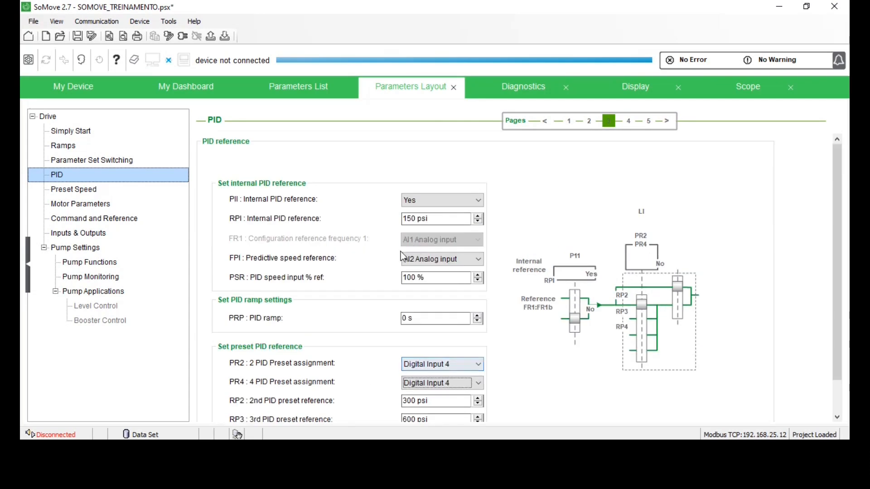
left_click(630, 121)
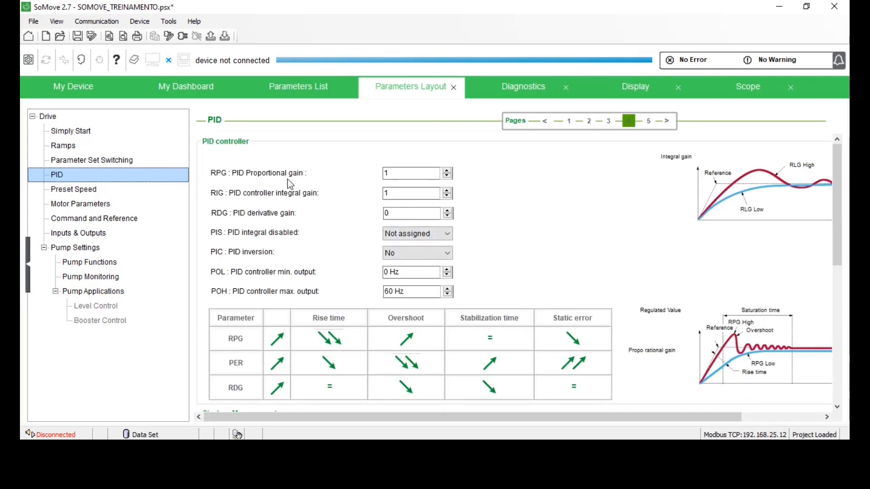
double_click(405, 174)
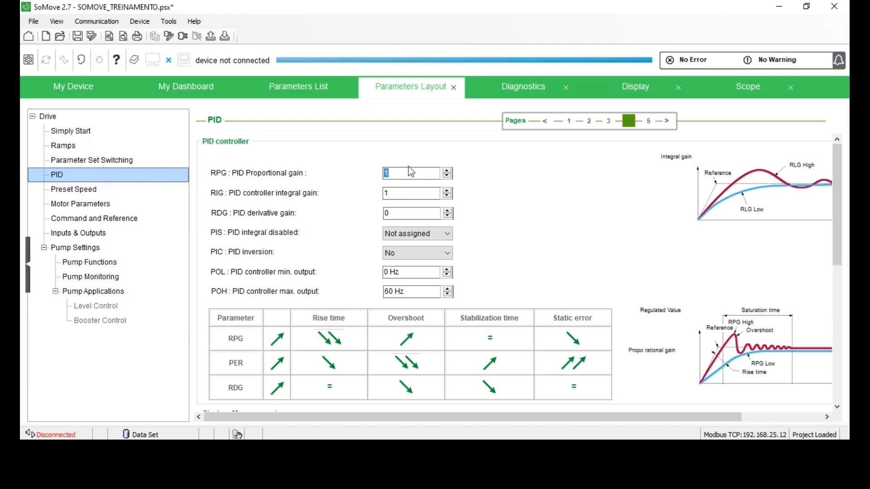
scroll(355, 262, "down", 6)
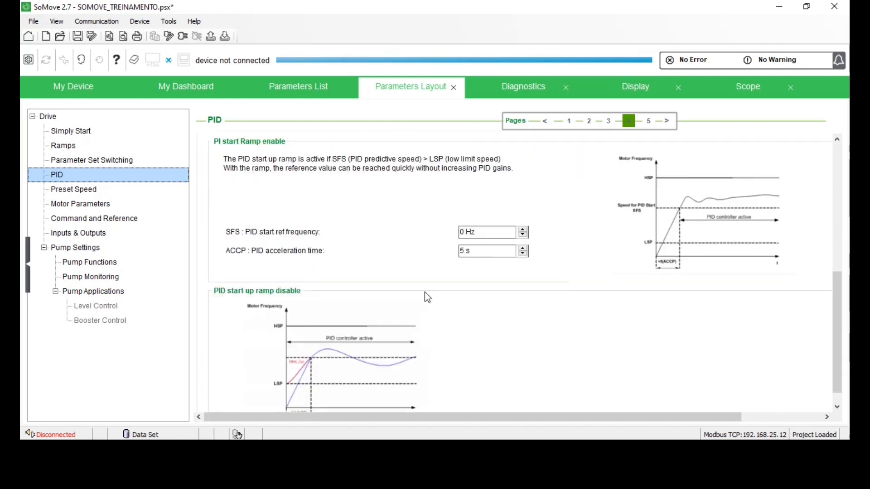
scroll(427, 297, "up", 5)
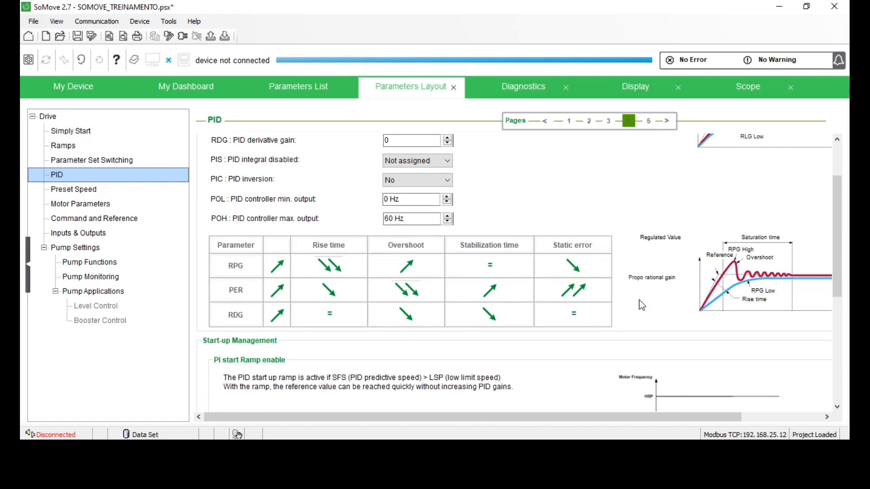
left_click_drag(418, 417, 610, 417)
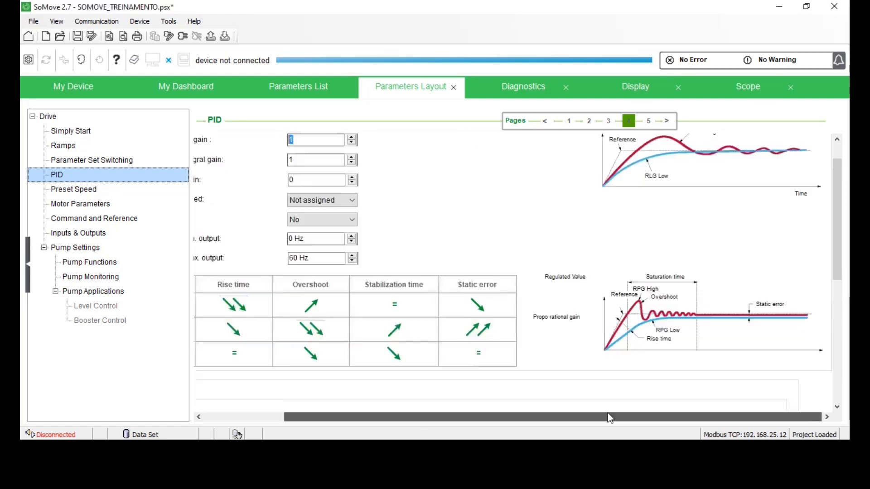
scroll(662, 245, "up", 1)
scroll(661, 243, "down", 2)
scroll(662, 243, "up", 2)
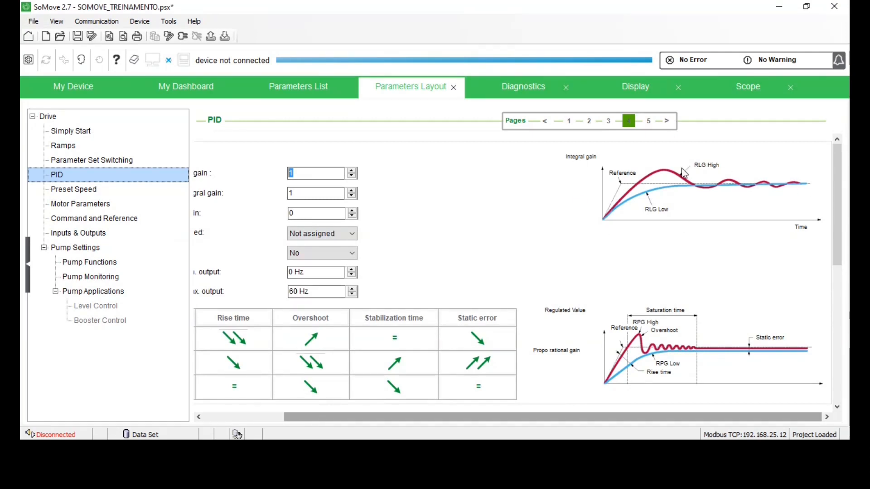
scroll(610, 322, "down", 2)
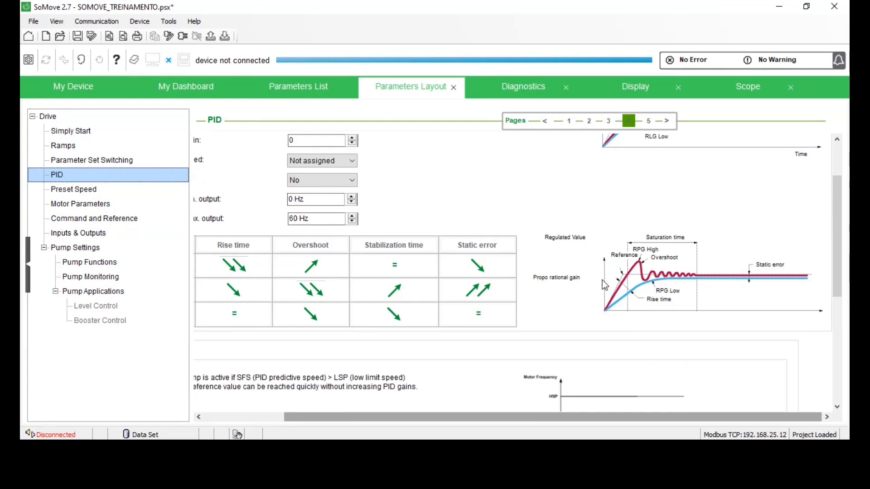
scroll(602, 280, "down", 2)
left_click_drag(526, 416, 399, 417)
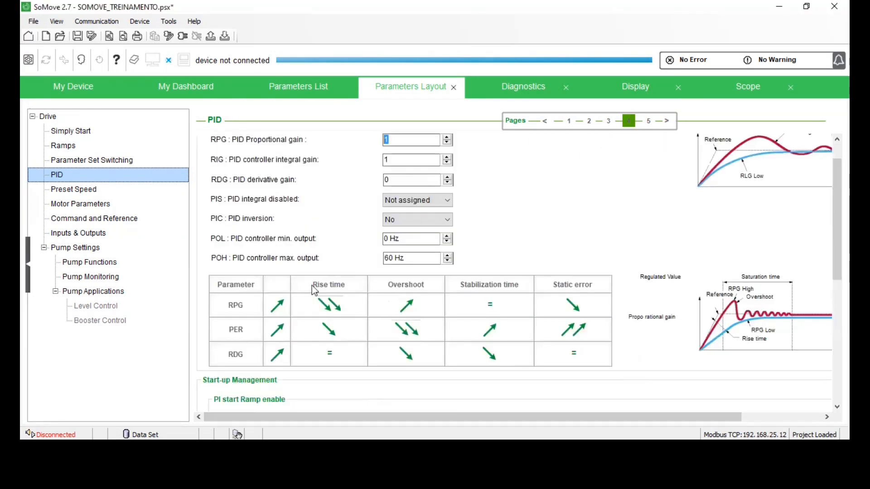
scroll(304, 289, "down", 6)
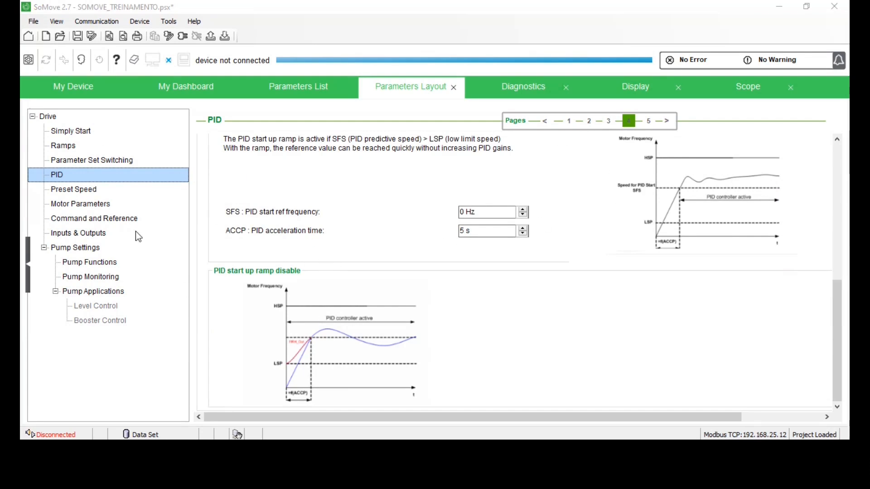
Assign the Auto/Manual select input (PAU) to Digital Input 5 on page 5 of the PID settings.
left_click(651, 120)
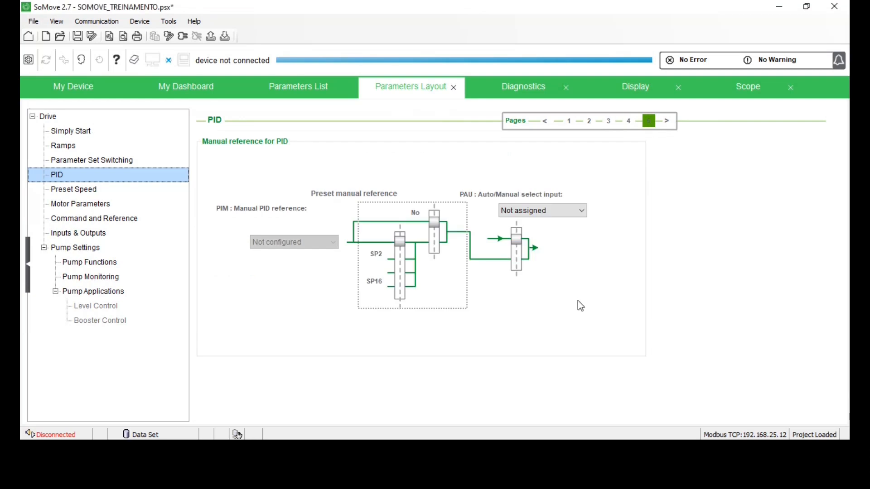
left_click(548, 211)
left_click(579, 221)
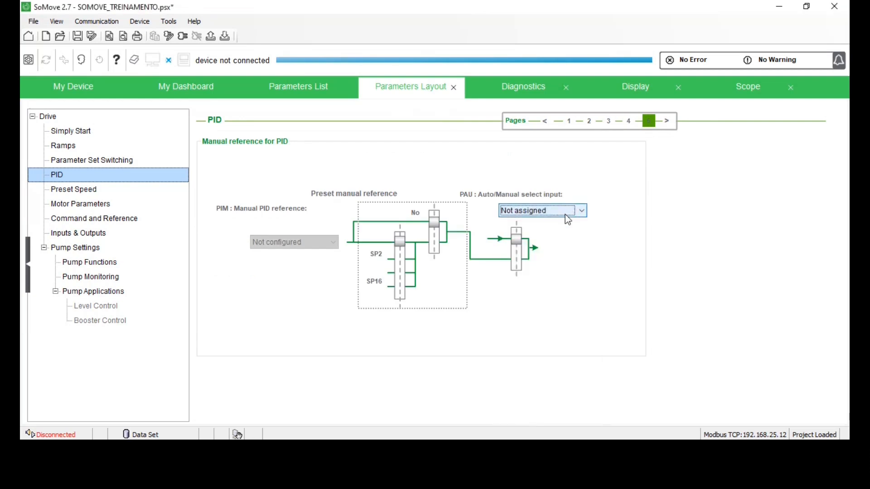
left_click(564, 214)
left_click(565, 215)
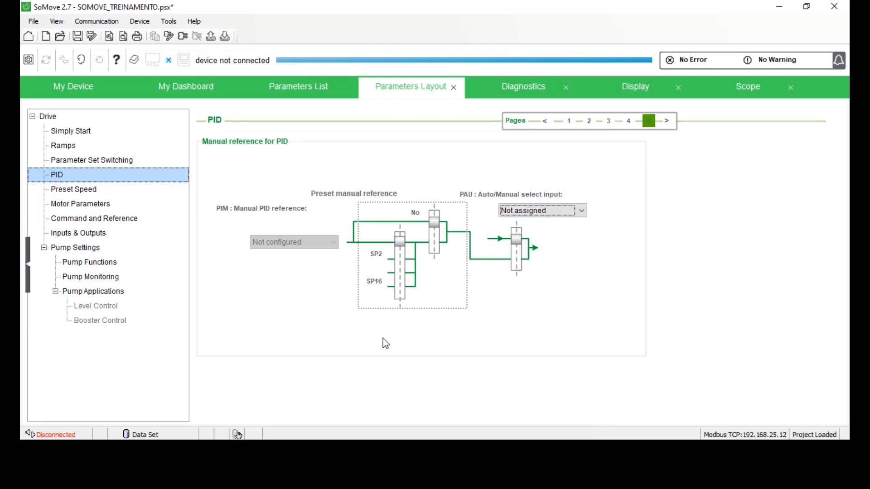
left_click(530, 219)
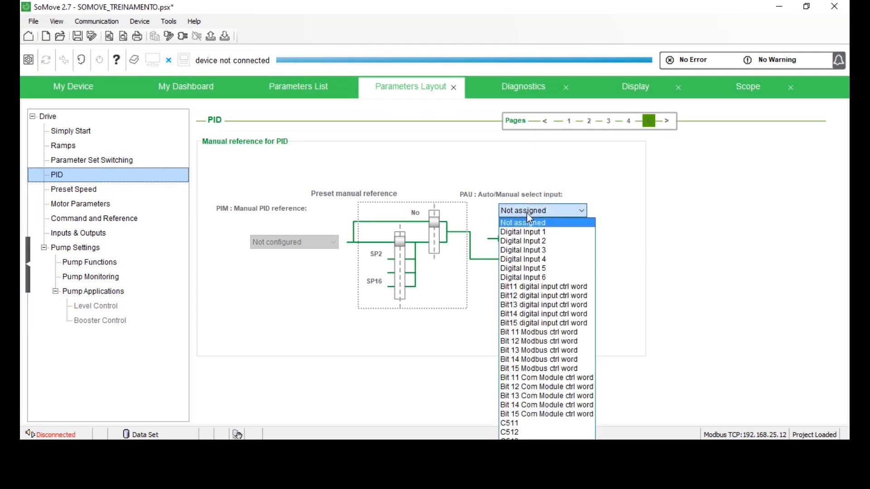
left_click(602, 315)
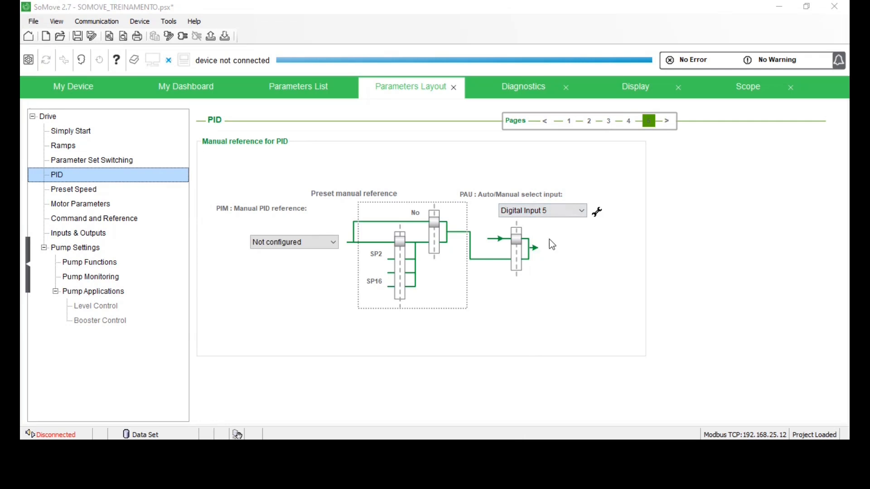
Go through the PID pages again from the general diagram to the manual reference and return to page 1.
left_click(673, 118)
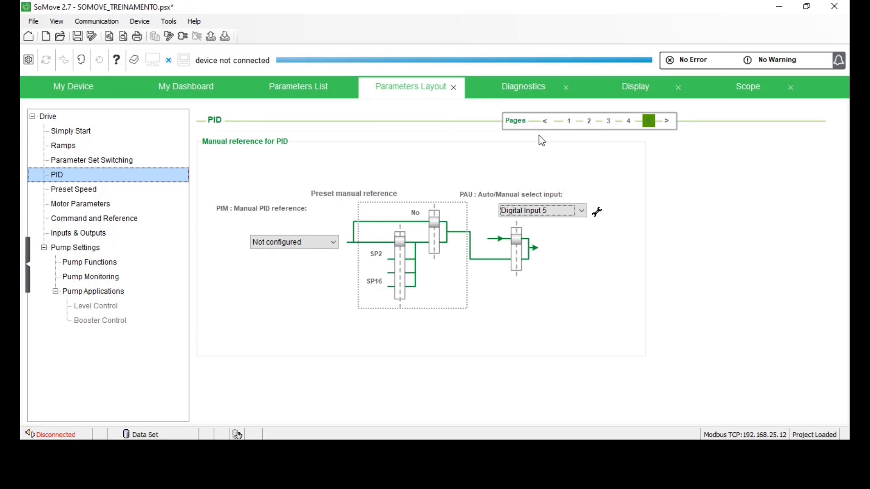
left_click(571, 122)
left_click(589, 121)
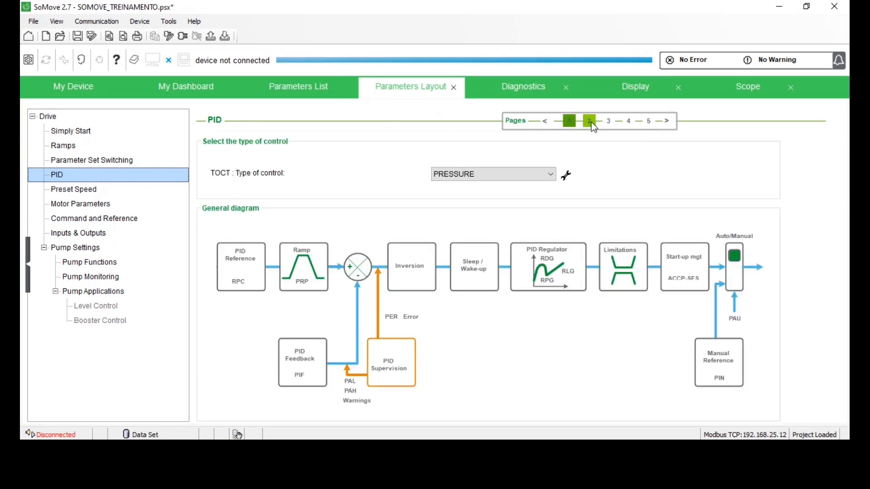
left_click(607, 121)
left_click(629, 122)
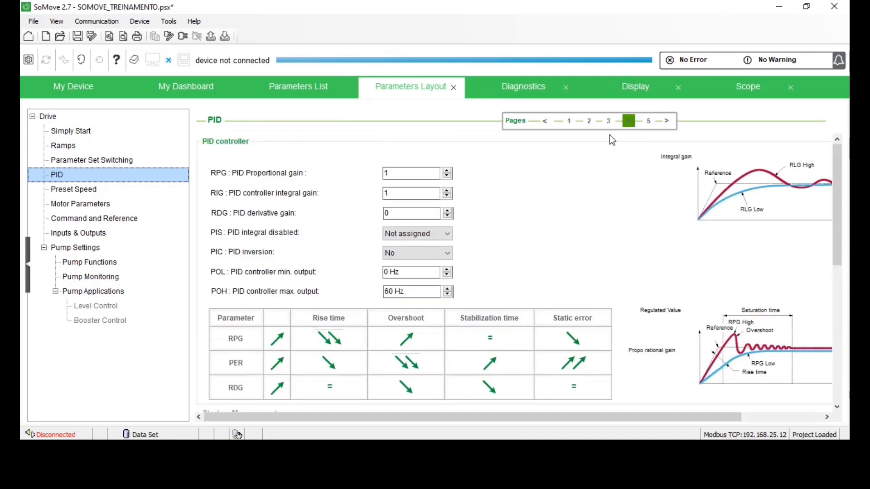
left_click(650, 121)
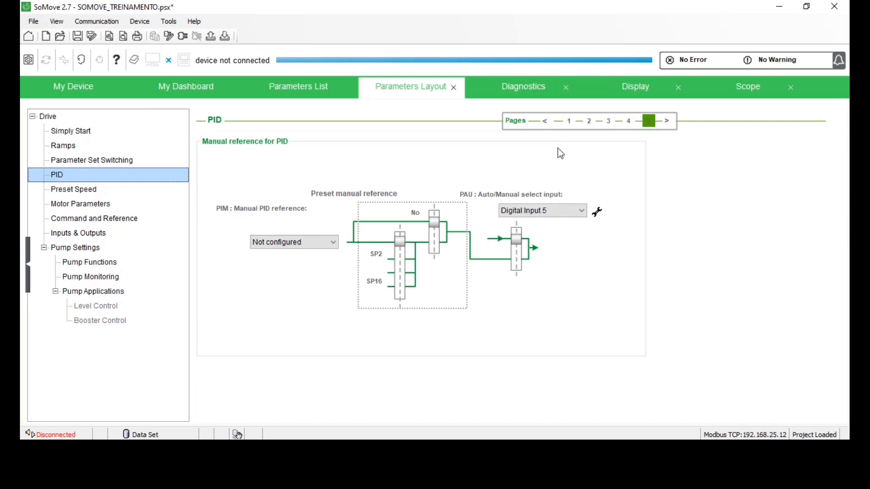
left_click(570, 121)
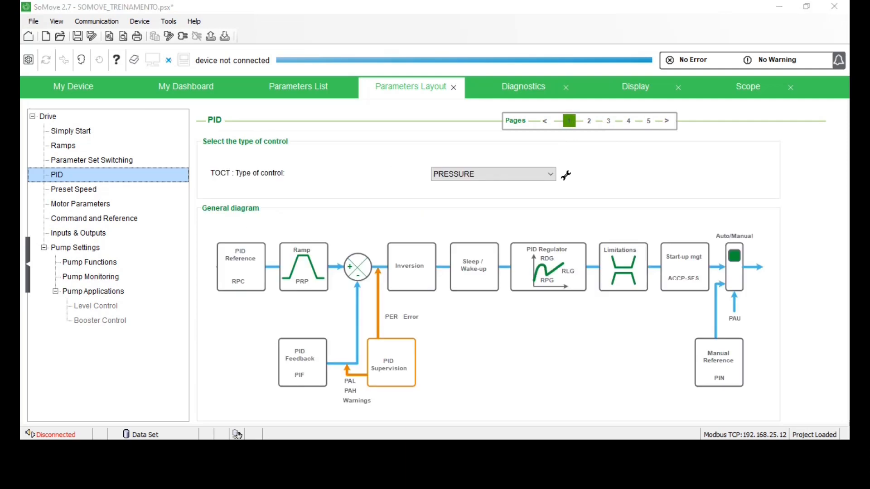
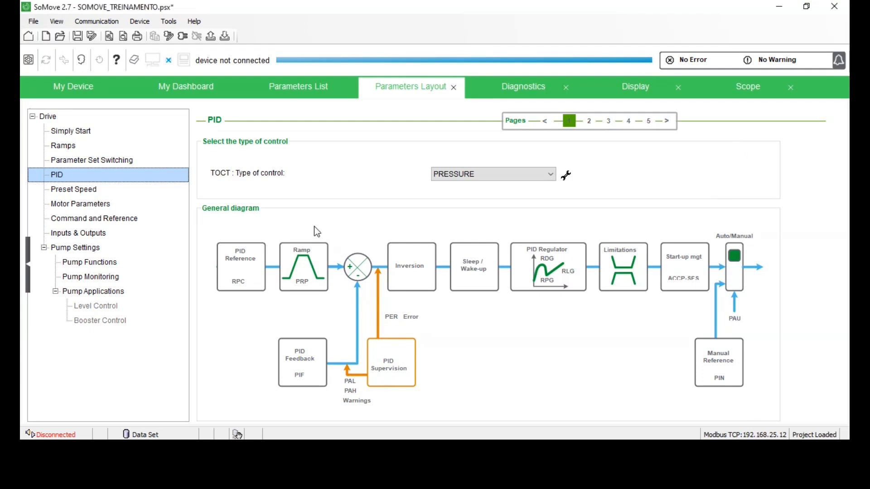
Look over the Preset Speed combination table and assign the 2 Preset Freq assignment (PS2) to Digital Input 4.
left_click(67, 192)
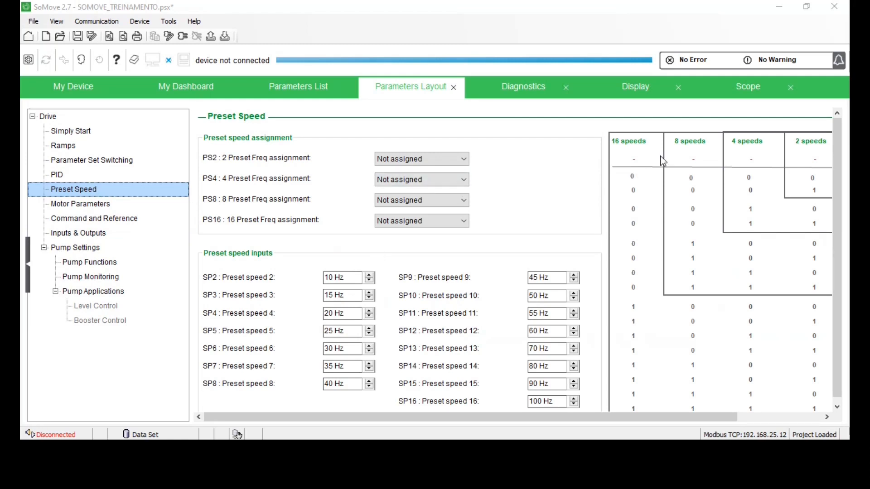
left_click_drag(427, 416, 660, 415)
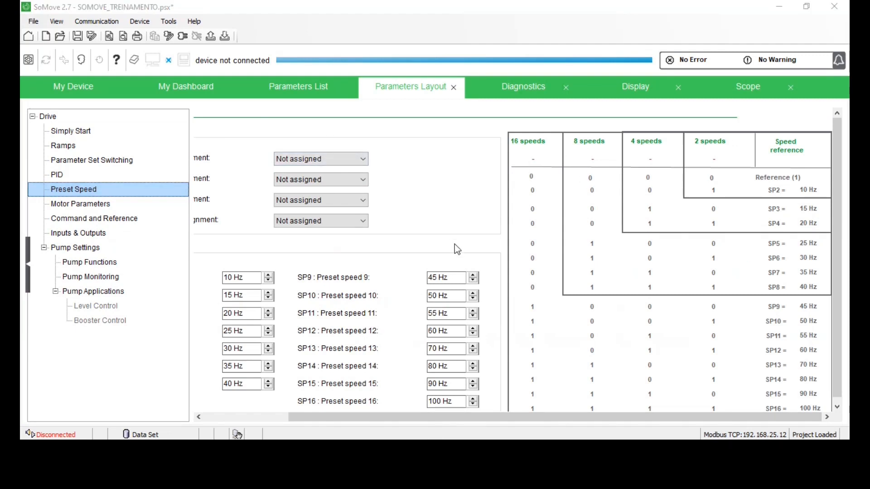
left_click_drag(463, 416, 379, 417)
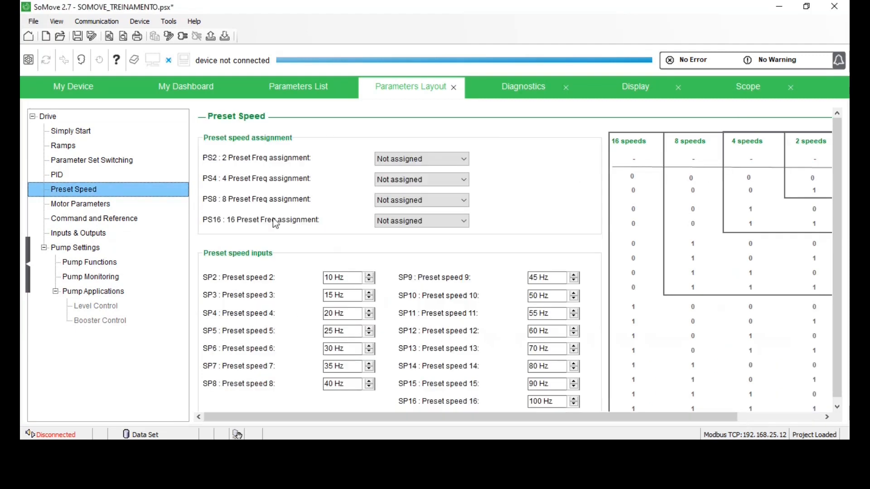
left_click(414, 162)
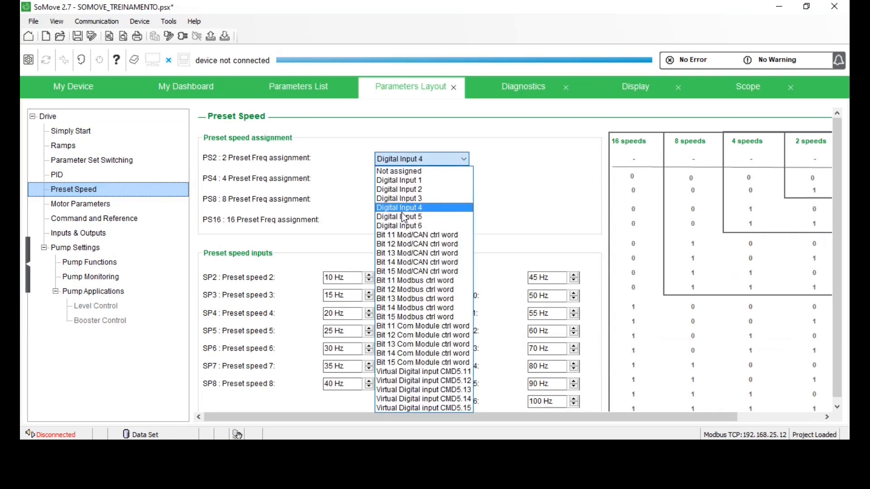
left_click(414, 208)
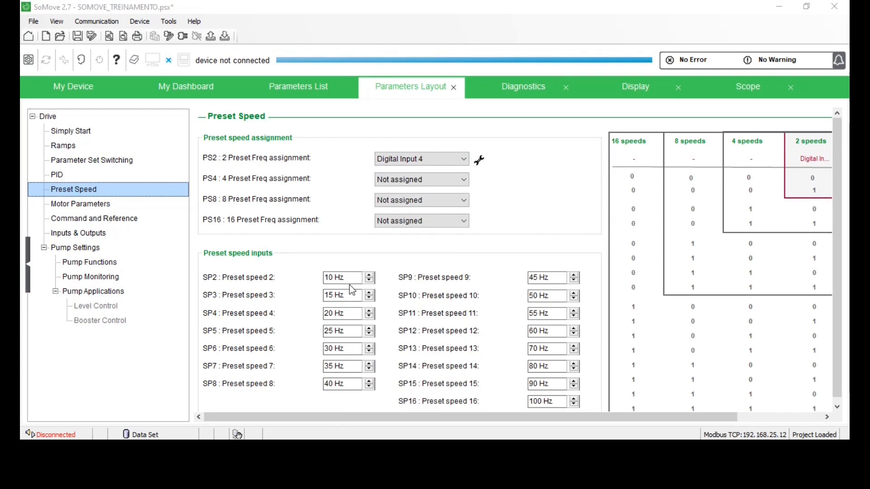
Set Preset speed 2 (SP2) to 50 Hz and check its row in the speed reference table.
left_click(351, 280)
left_click_drag(328, 416, 259, 416)
left_click(494, 427)
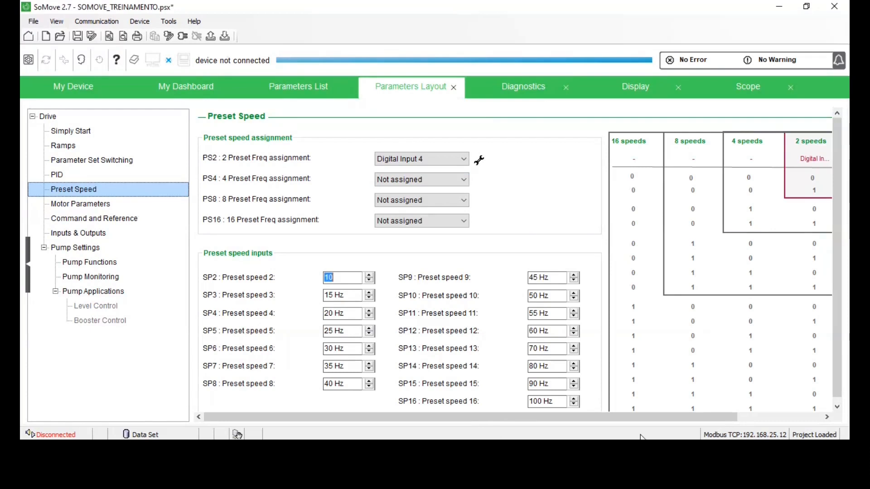
left_click_drag(613, 420, 612, 439)
left_click(341, 278)
key("BackSpace")
key("BackSpace")
type("50")
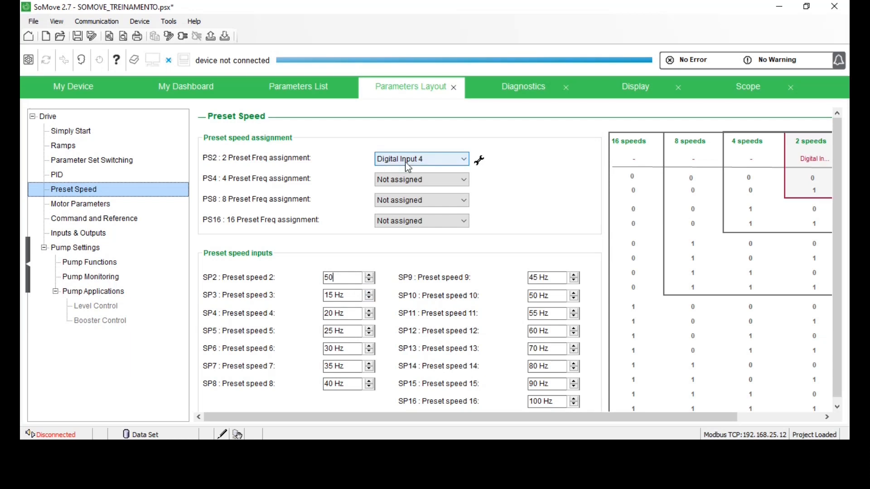
double_click(350, 278)
left_click_drag(312, 415, 566, 428)
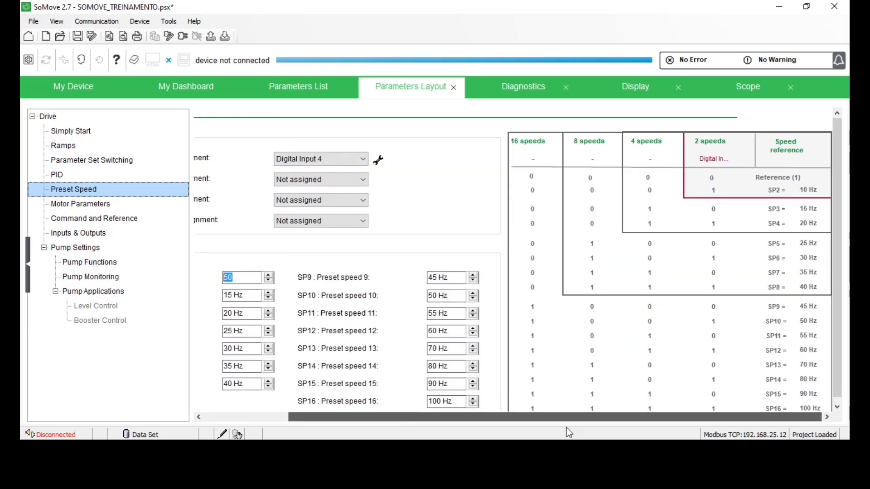
left_click_drag(421, 418, 337, 414)
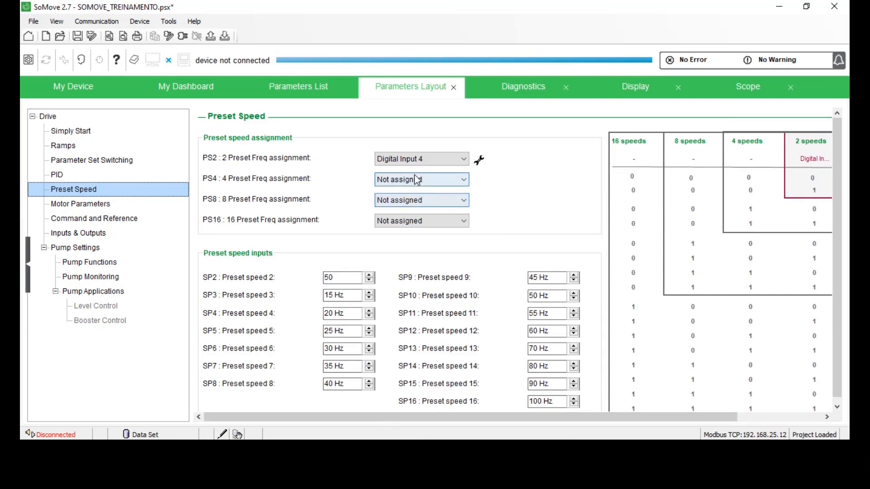
Assign the 4 Preset Freq assignment (PS4) to Digital Input 5 and set Preset speed 4 (SP4) to 60 Hz.
left_click(438, 179)
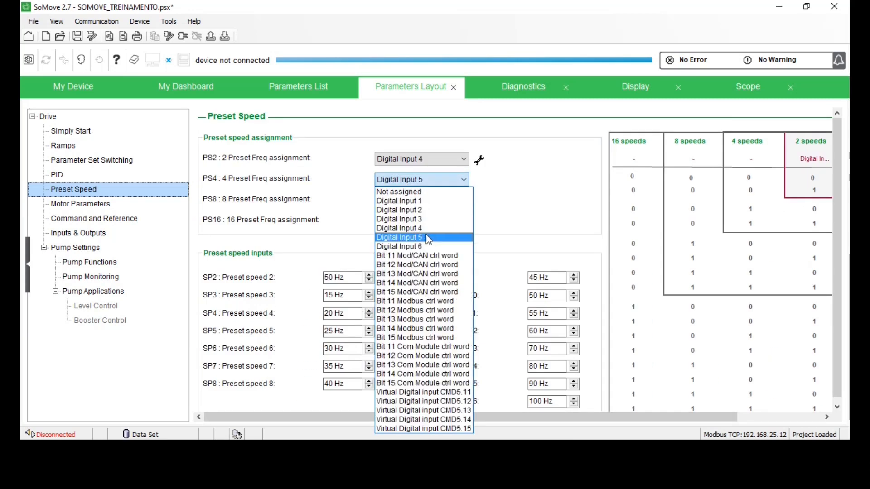
left_click(426, 237)
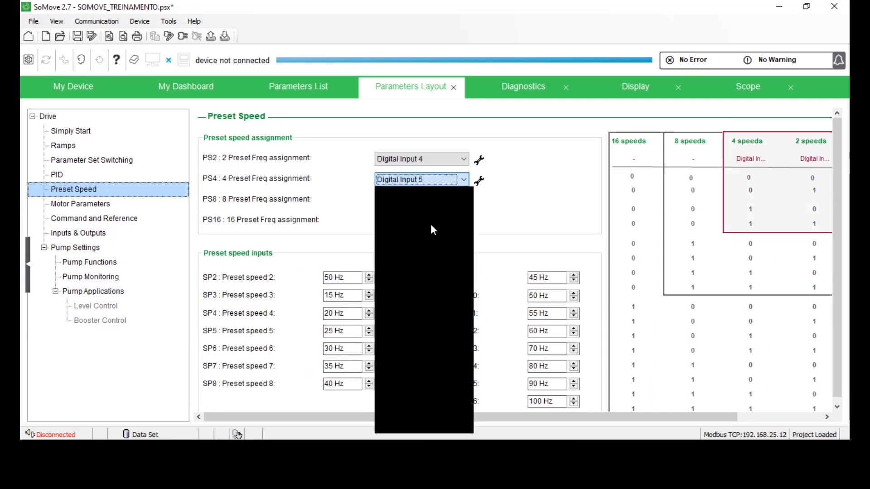
left_click(348, 296)
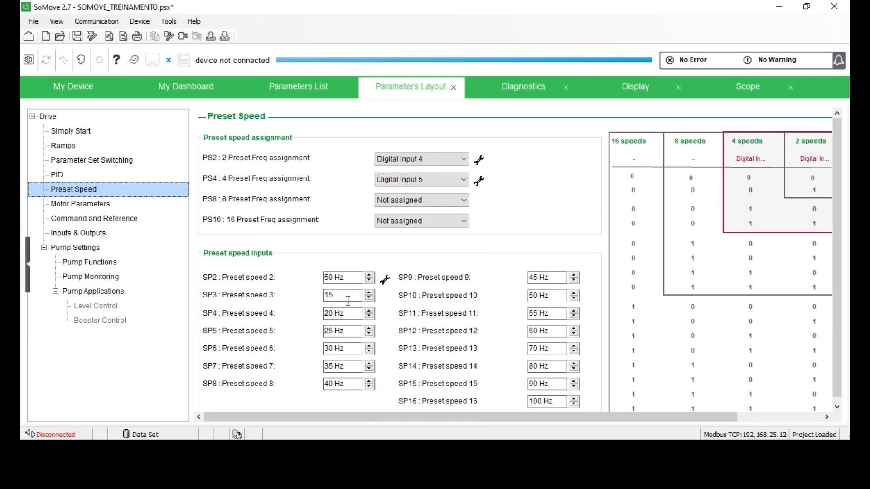
left_click(357, 315)
left_click_drag(357, 315, 303, 318)
type("60")
left_click(339, 294)
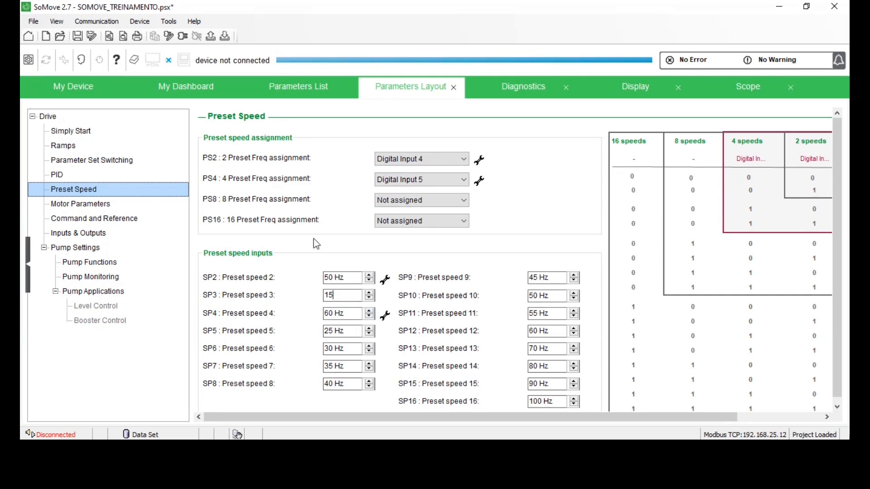
Look over the Motor Parameters page, including motor characteristics and tuning, and the Command and Reference diagram.
left_click(86, 206)
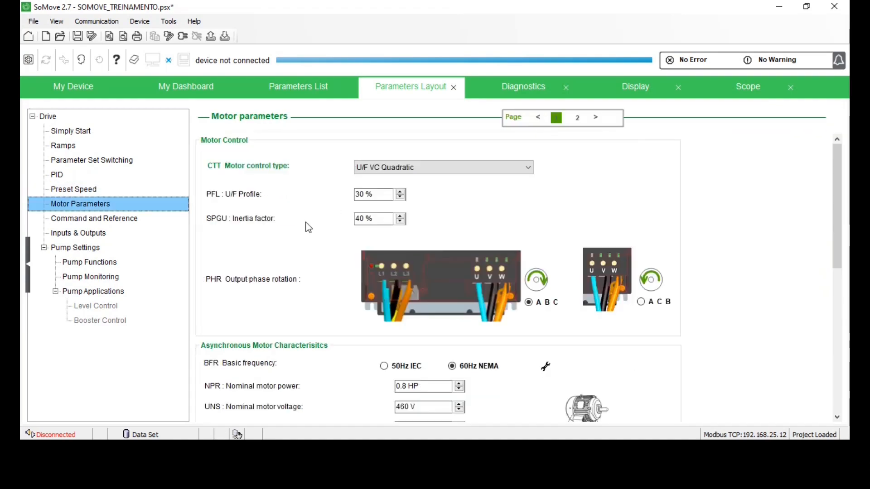
scroll(309, 228, "down", 6)
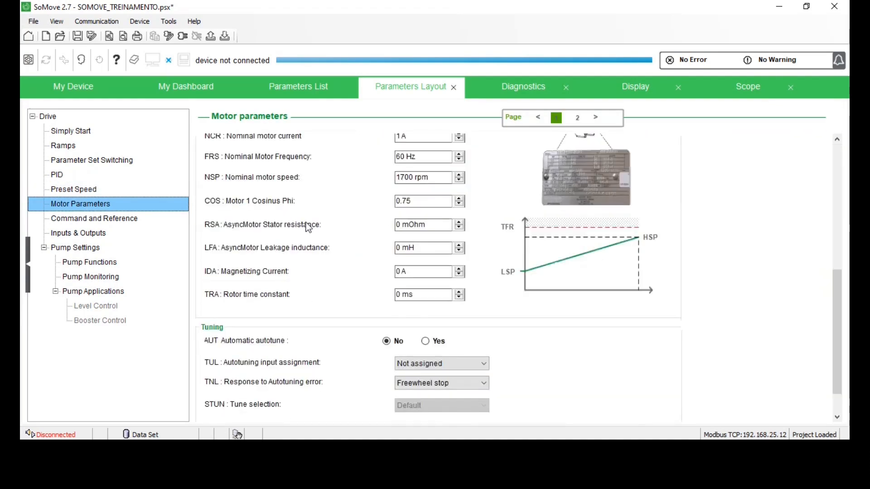
scroll(566, 354, "up", 6)
scroll(566, 355, "down", 3)
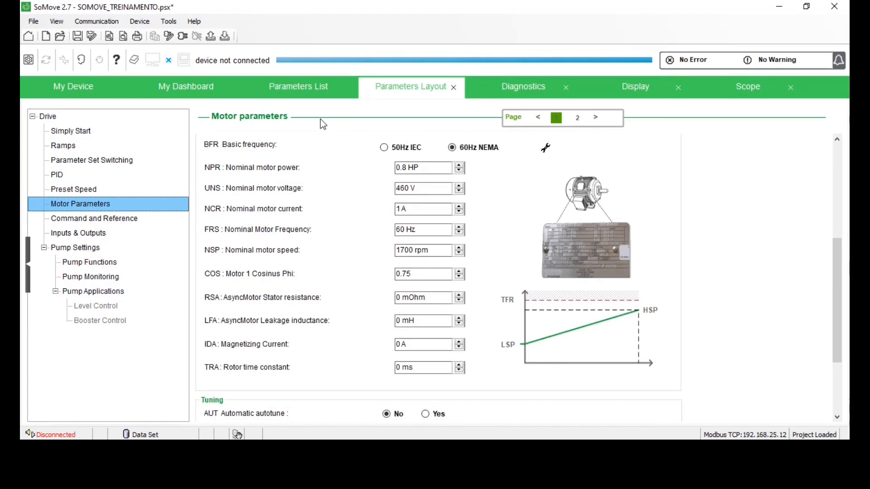
left_click(102, 218)
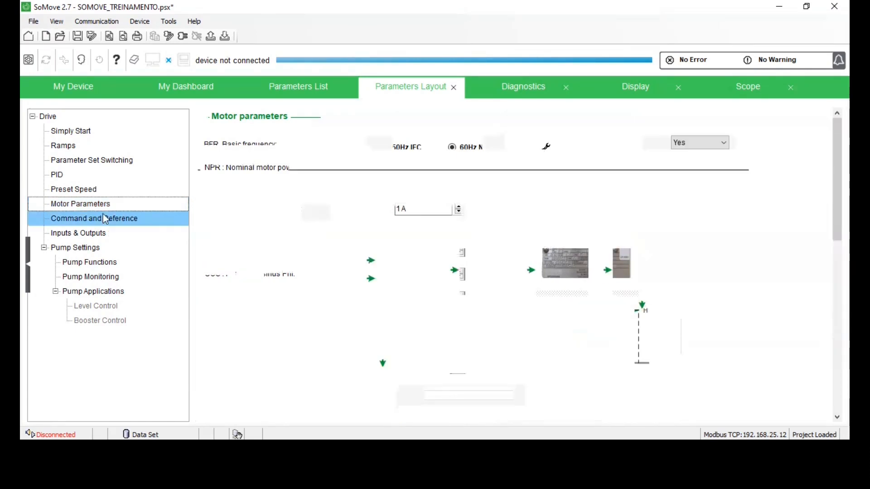
scroll(265, 212, "down", 4)
scroll(264, 213, "up", 4)
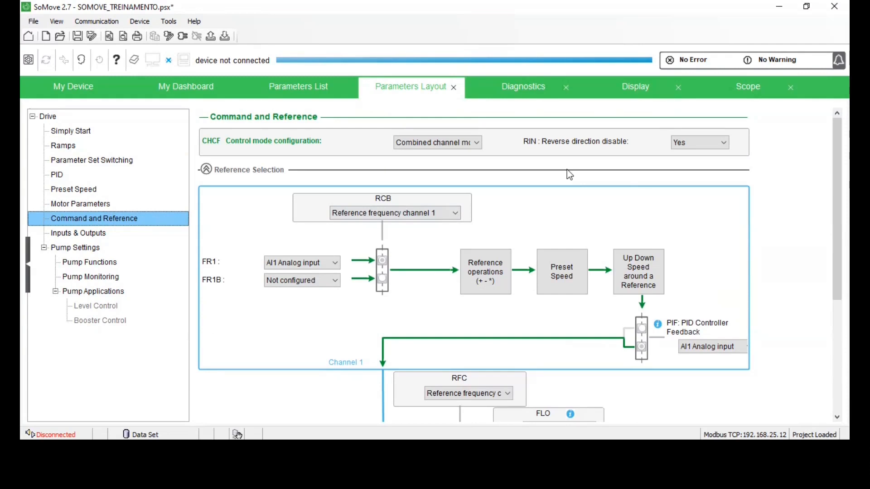
Set the FR1 reference source in Command and Reference to Reference Frequency via Modbus.
left_click(71, 217)
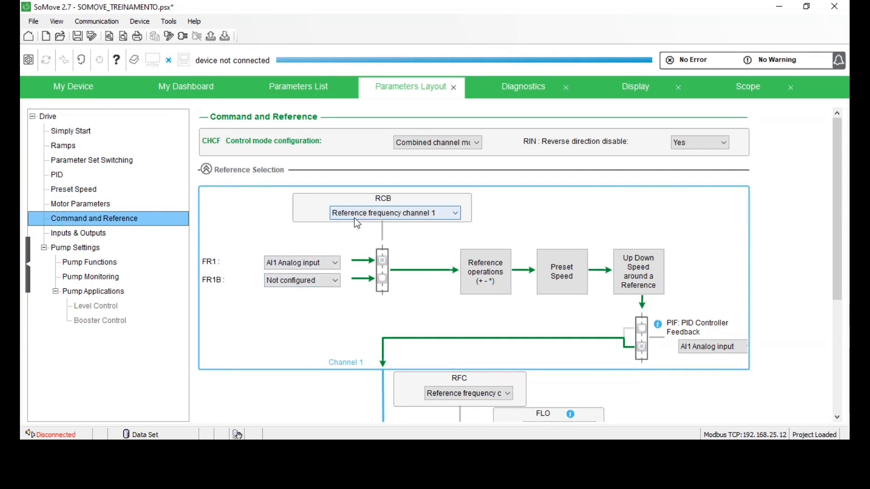
left_click(389, 214)
left_click(388, 217)
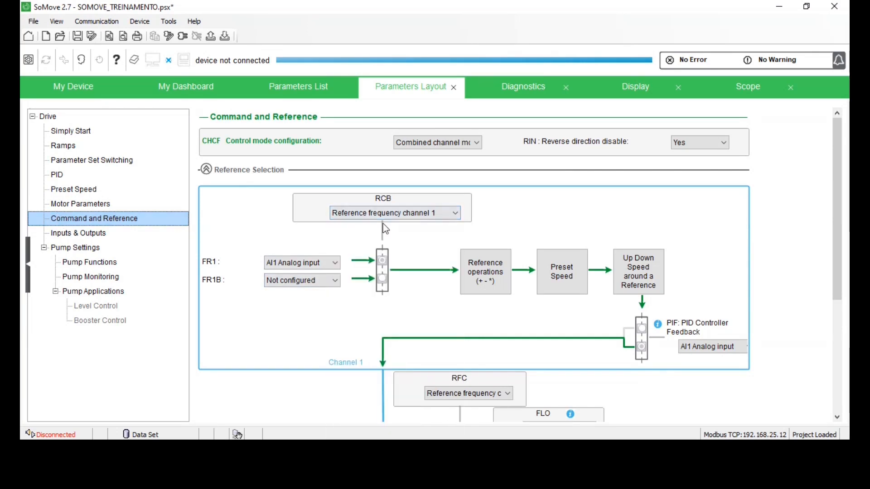
left_click(330, 262)
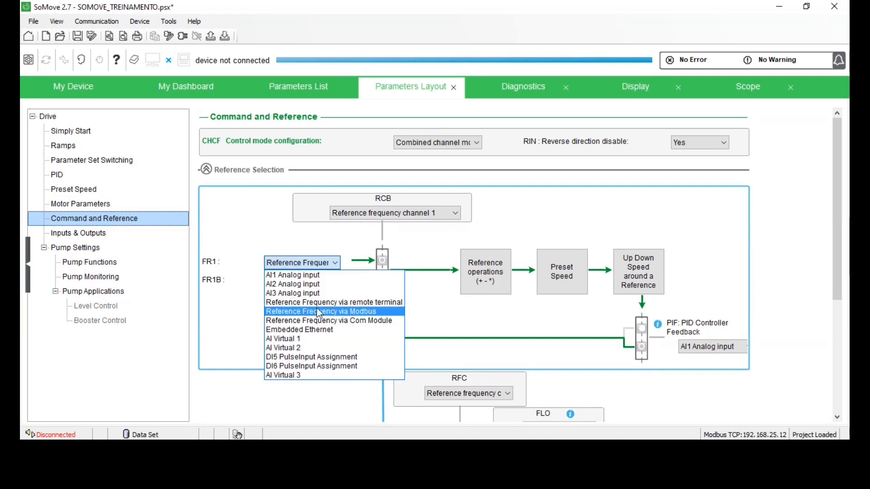
left_click(346, 315)
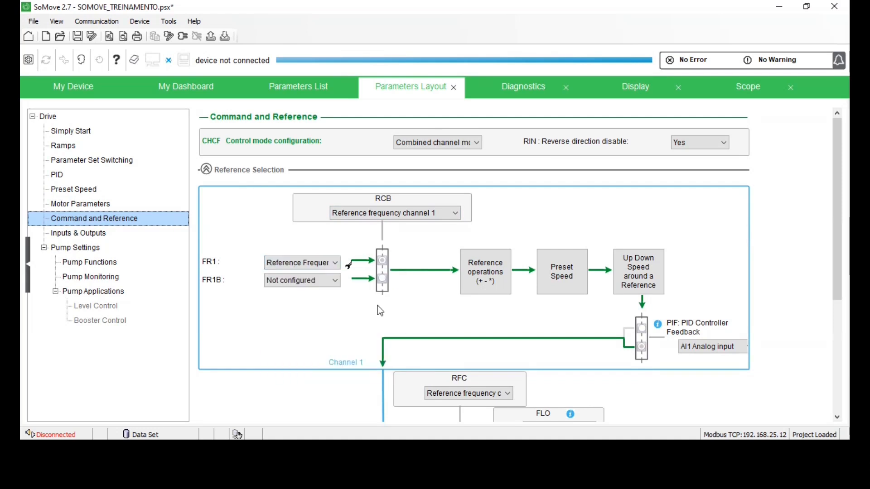
left_click(329, 281)
left_click(329, 283)
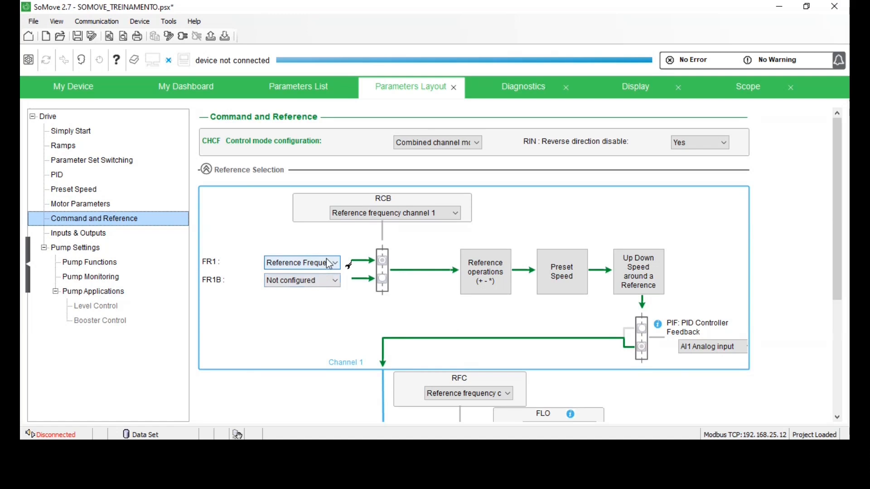
Examine the Reference Operations and Preset Speed blocks of the reference diagram, closing their dialogs without changes.
left_click(485, 272)
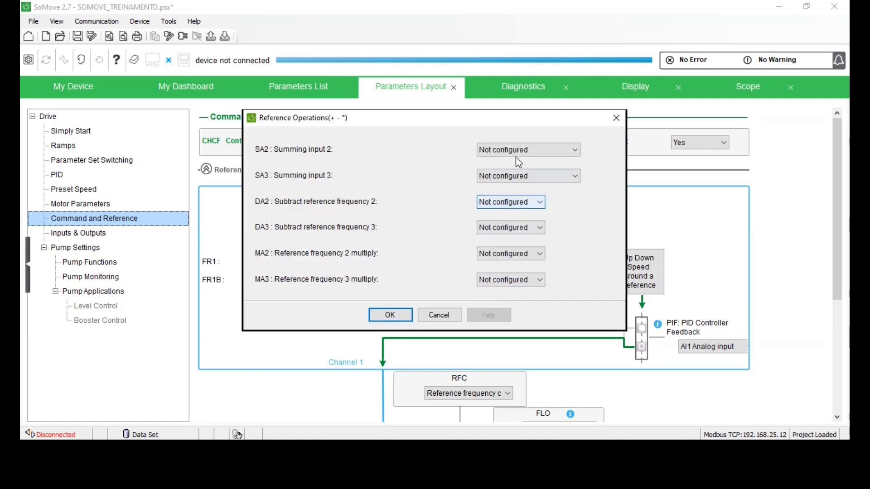
left_click(615, 124)
scroll(393, 263, "down", 3)
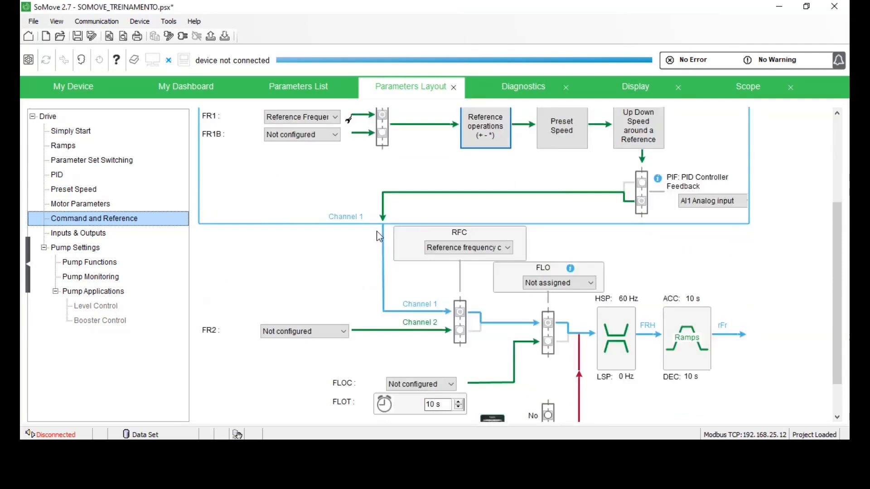
scroll(392, 262, "up", 3)
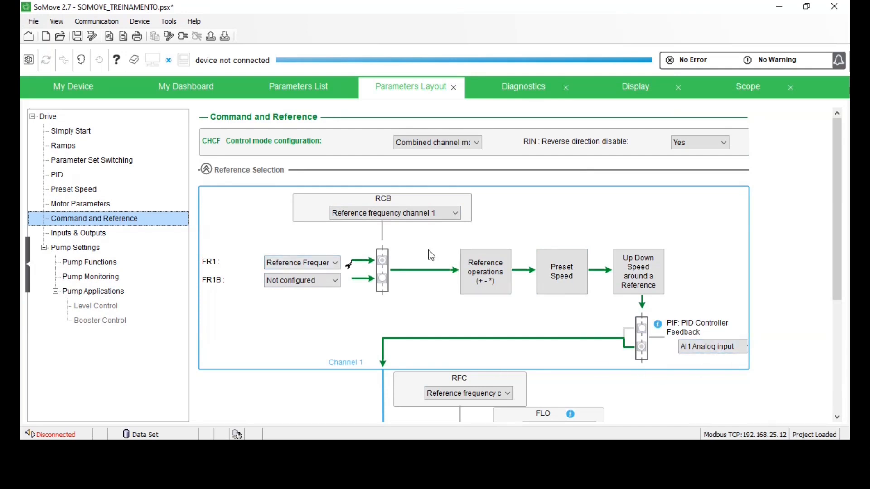
double_click(571, 270)
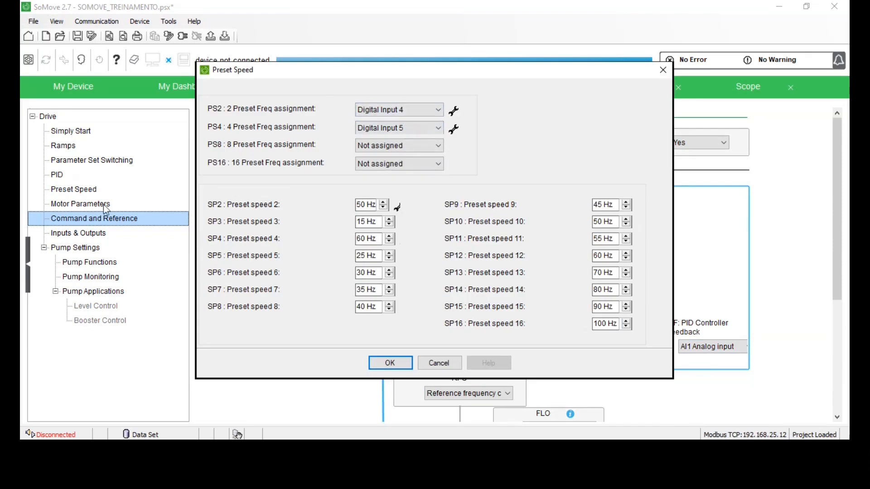
left_click(439, 363)
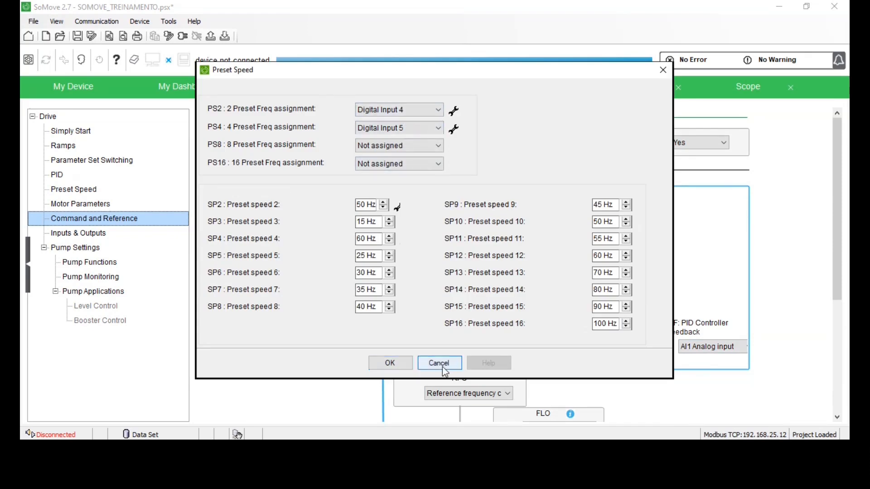
scroll(434, 292, "down", 1)
scroll(453, 348, "up", 3)
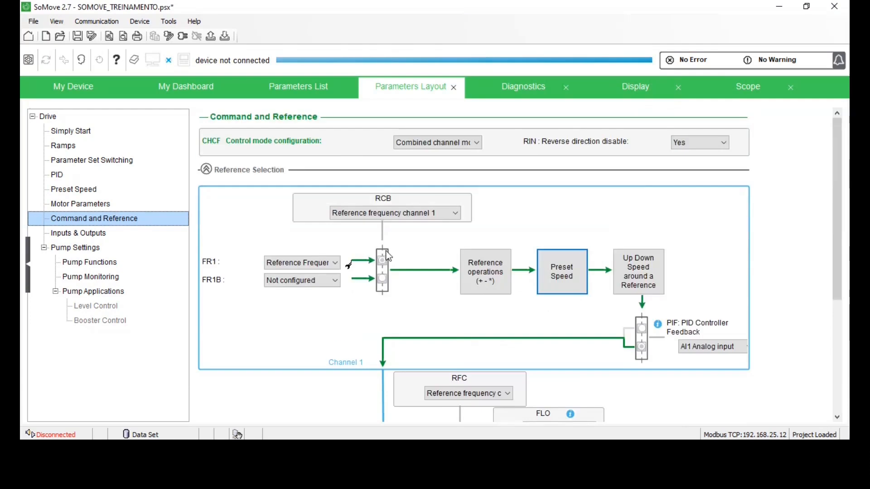
scroll(358, 159, "down", 2)
scroll(325, 203, "up", 2)
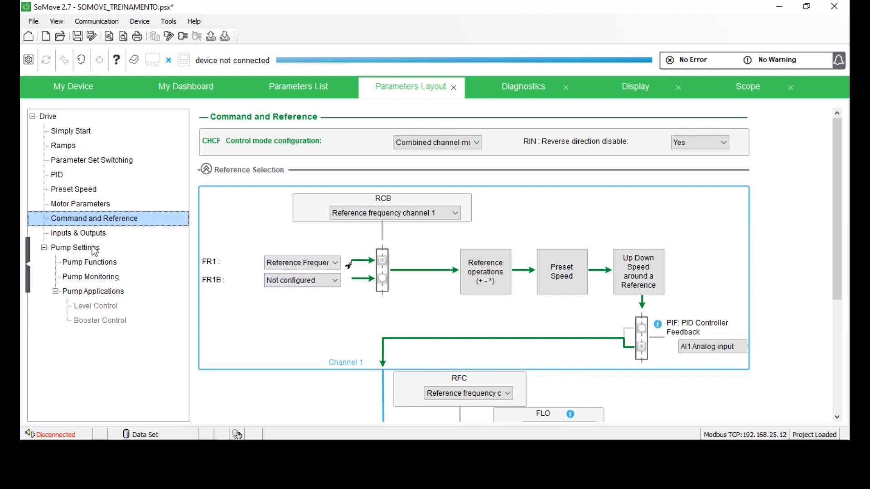
Change the FR1 reference source to DI6 PulseInput Assignment.
left_click(278, 267)
left_click(294, 308)
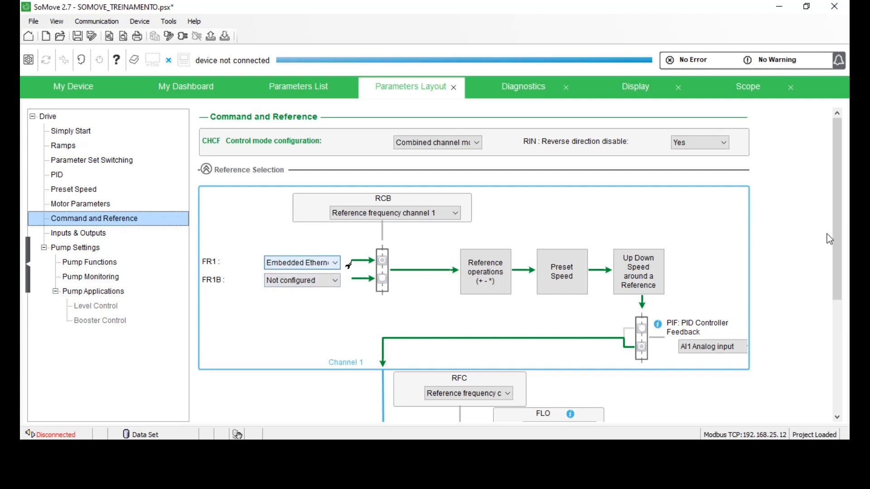
key("Down")
key("Down")
key("Down")
Review the IO assignments and the digital input delay settings on page 1 of Inputs & Outputs.
left_click(86, 237)
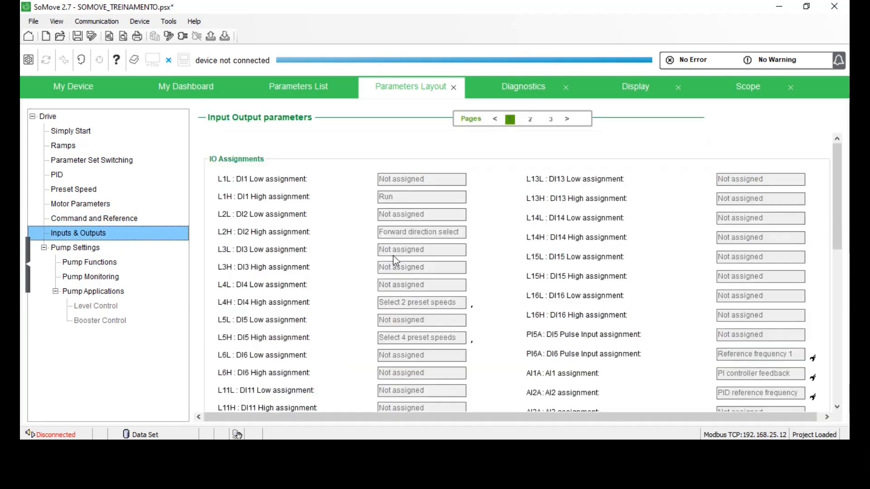
scroll(401, 240, "down", 10)
scroll(388, 317, "up", 10)
scroll(406, 197, "down", 2)
scroll(407, 198, "down", 5)
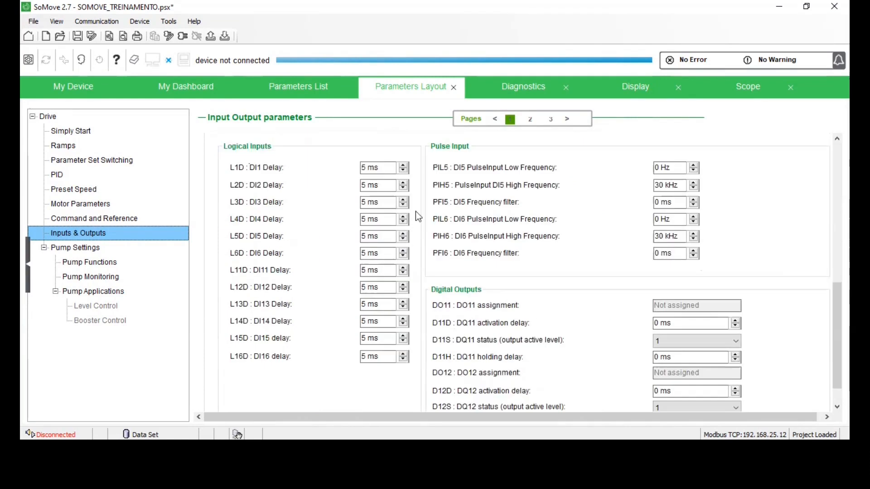
left_click(376, 167)
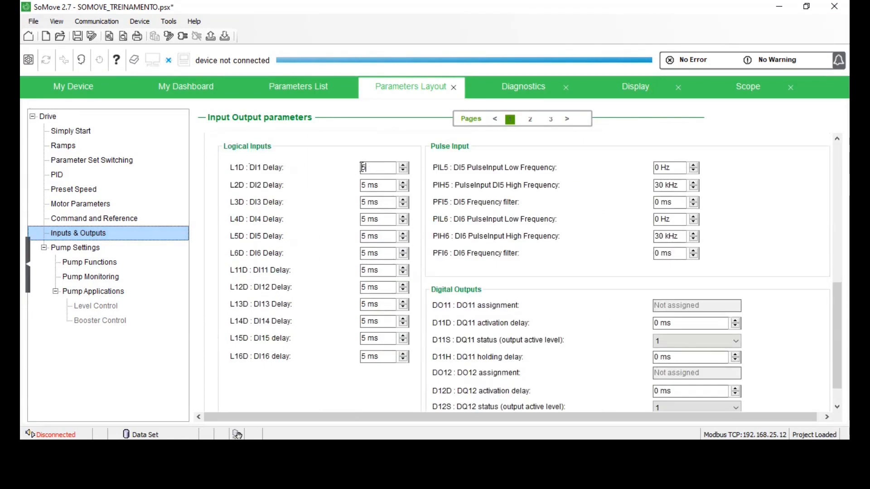
left_click(382, 186)
left_click(381, 170)
scroll(452, 255, "up", 3)
scroll(452, 255, "down", 2)
scroll(452, 254, "up", 5)
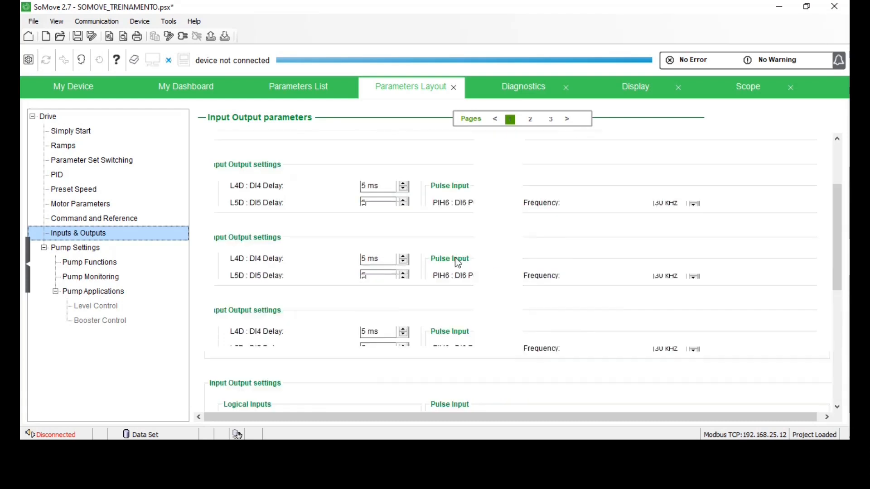
Review the analog input and output configuration on page 2 of the Input Output parameters.
left_click(529, 119)
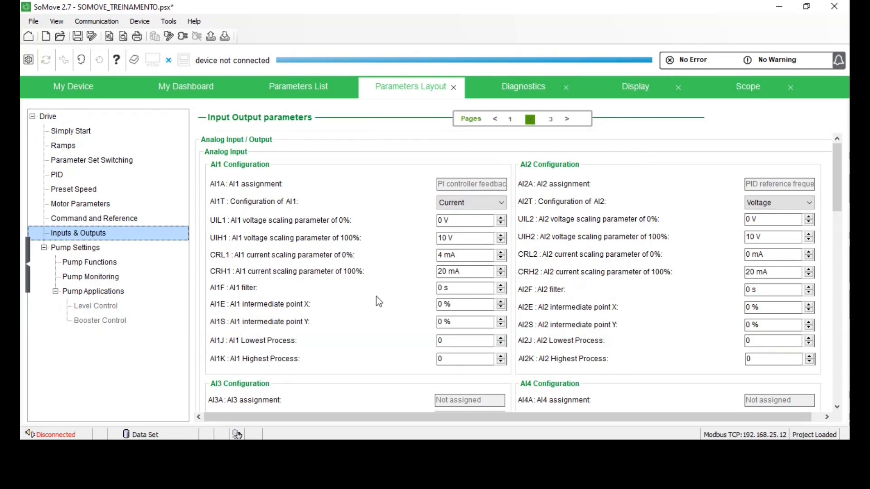
scroll(376, 297, "down", 5)
scroll(376, 297, "up", 5)
On page 3 of the Input Output parameters, assign relay R1 to Drive running and relay R3 to Drive in operating state "Fault".
left_click(548, 123)
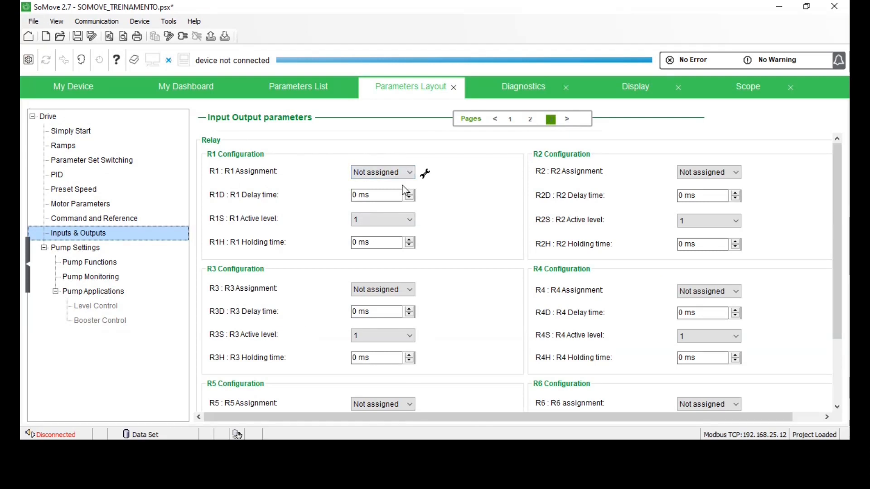
left_click(408, 171)
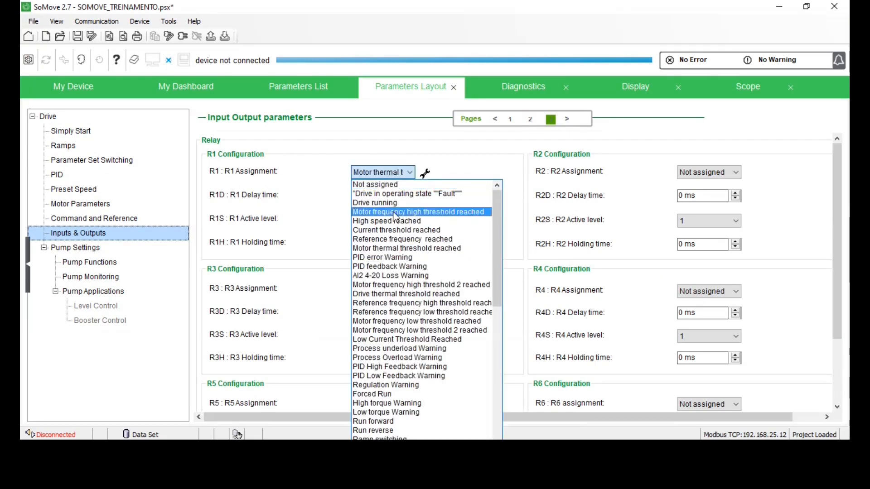
left_click(403, 194)
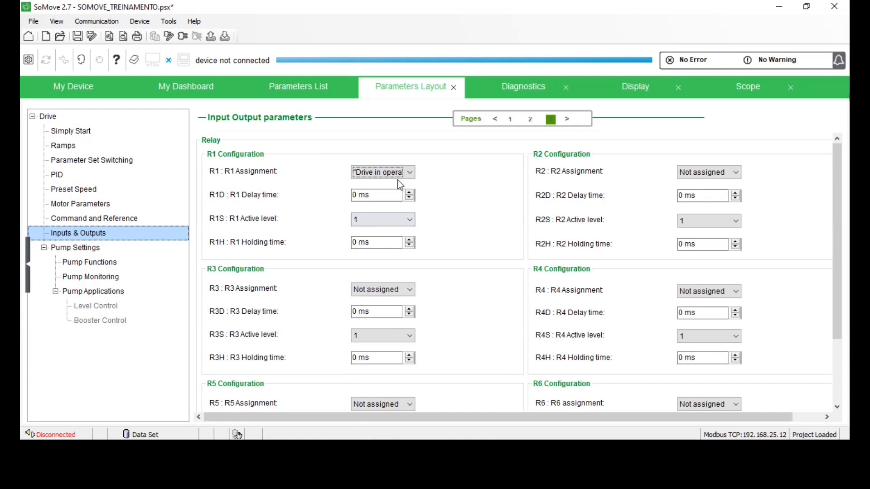
left_click(395, 177)
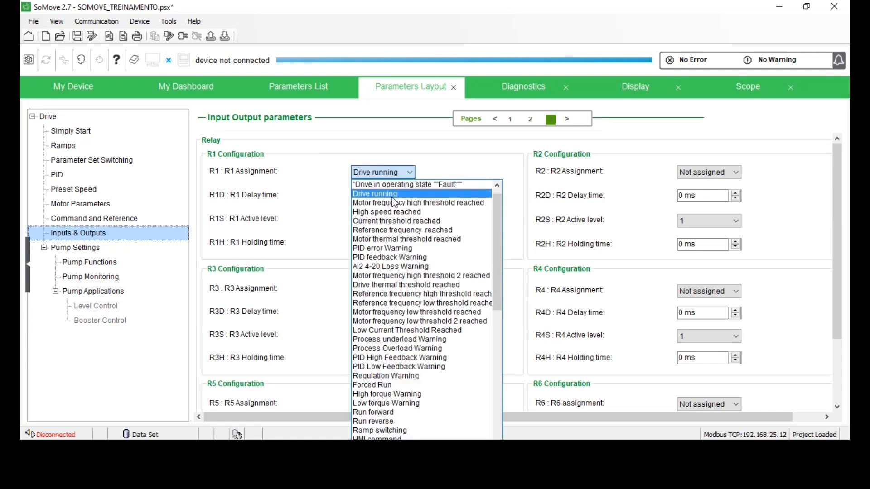
left_click(295, 202)
scroll(408, 292, "down", 1)
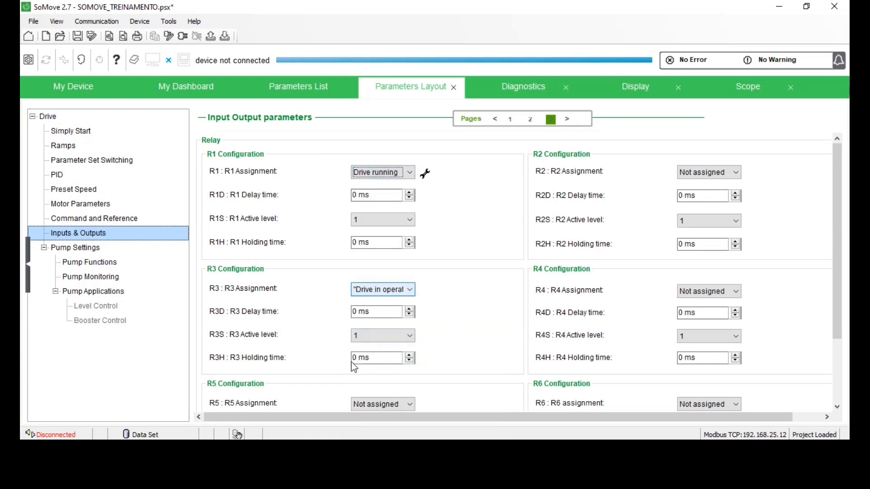
scroll(836, 184, "down", 2)
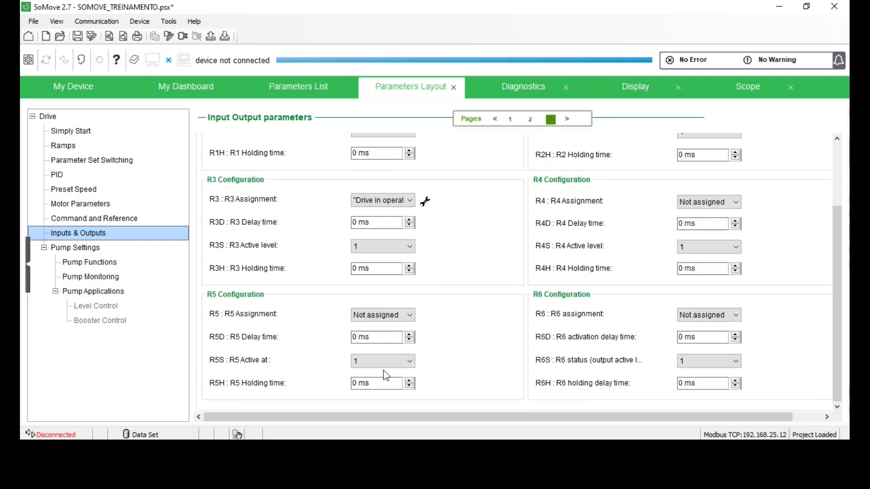
Open the Pump Functions overview from Pump Settings and look over the available pump functions.
left_click(101, 255)
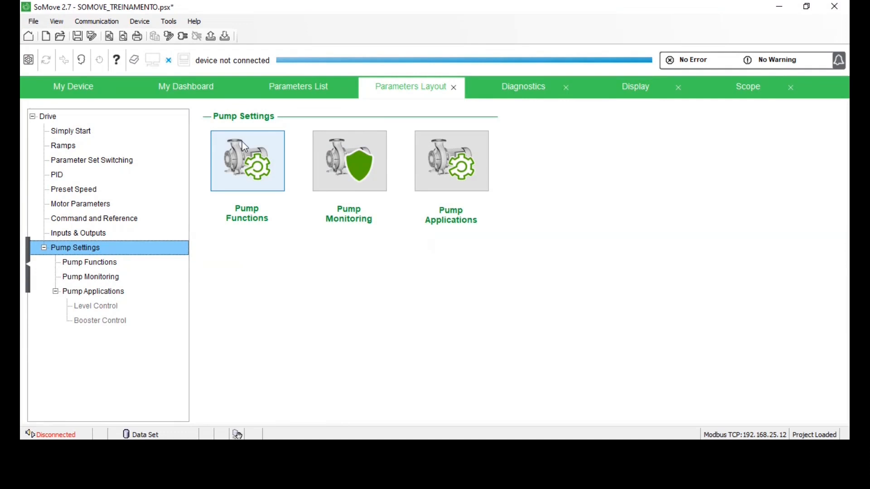
left_click(257, 163)
scroll(387, 301, "down", 1)
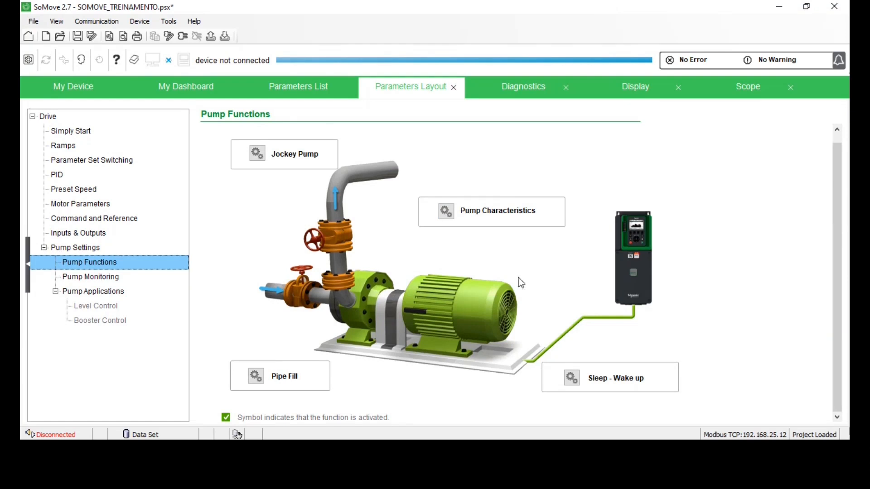
Open the Pump Monitoring page and look over the available hydraulic monitoring functions.
scroll(533, 338, "up", 1)
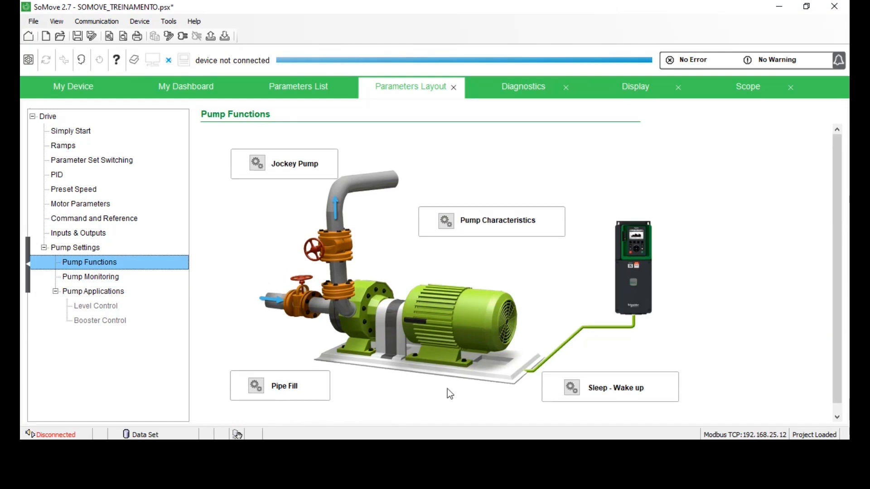
left_click(102, 278)
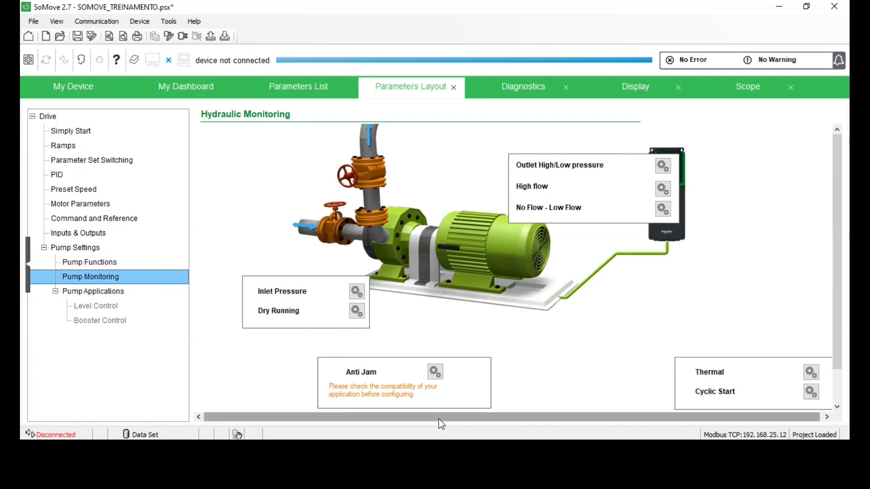
left_click_drag(439, 419, 570, 419)
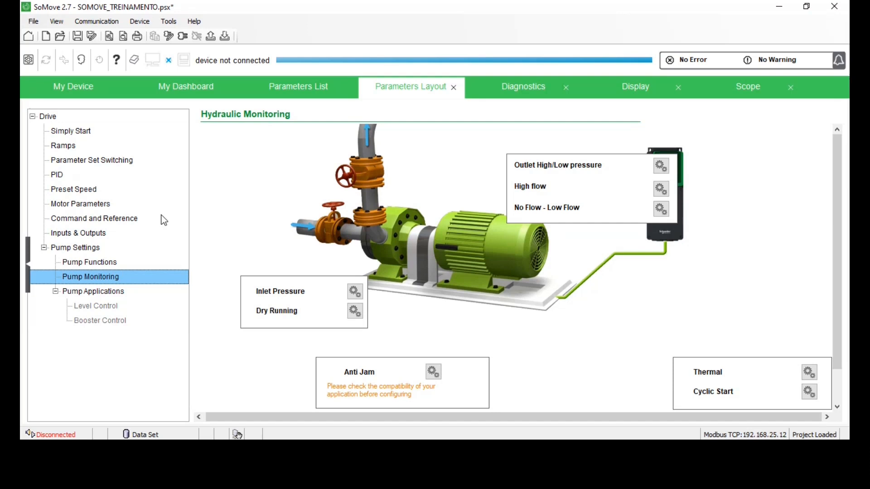
In Pump Applications, select Level Control as the application and accept the equipment operation warning.
left_click(96, 292)
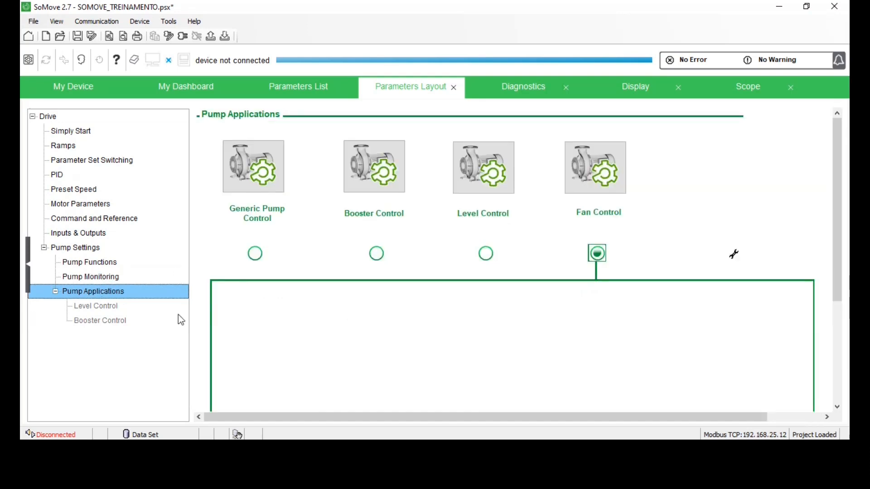
scroll(809, 256, "down", 3)
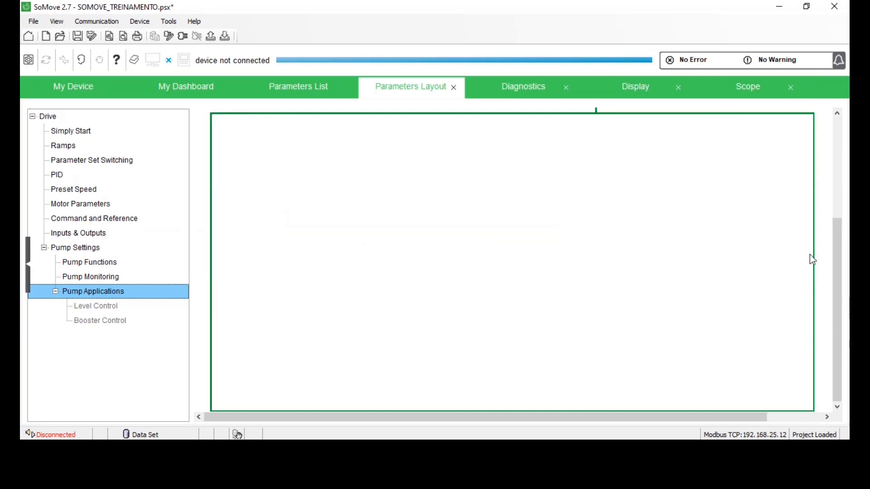
scroll(616, 312, "up", 3)
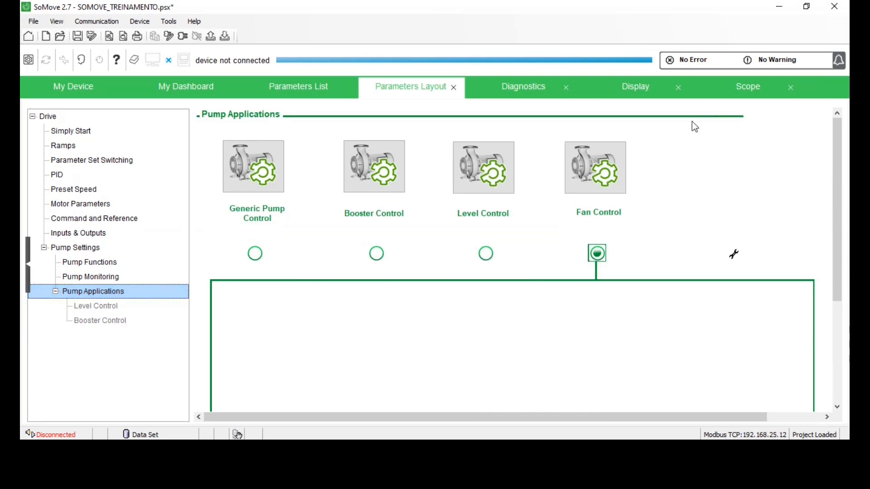
left_click(486, 253)
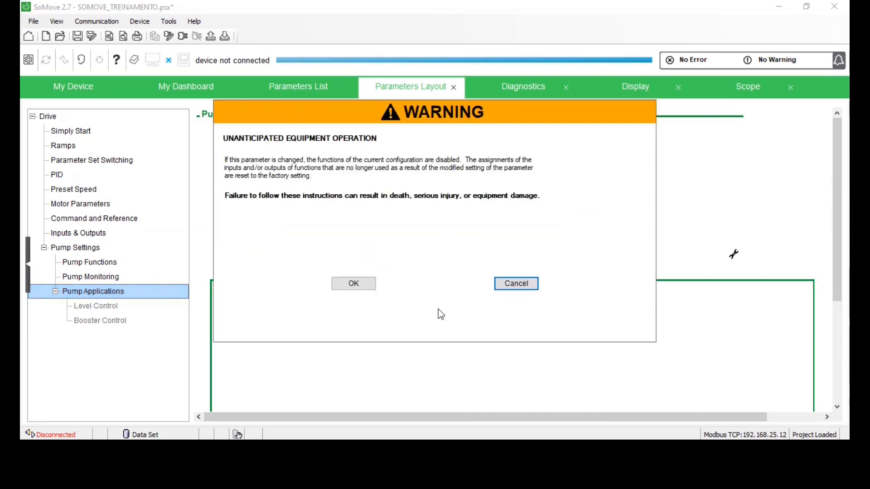
left_click(354, 290)
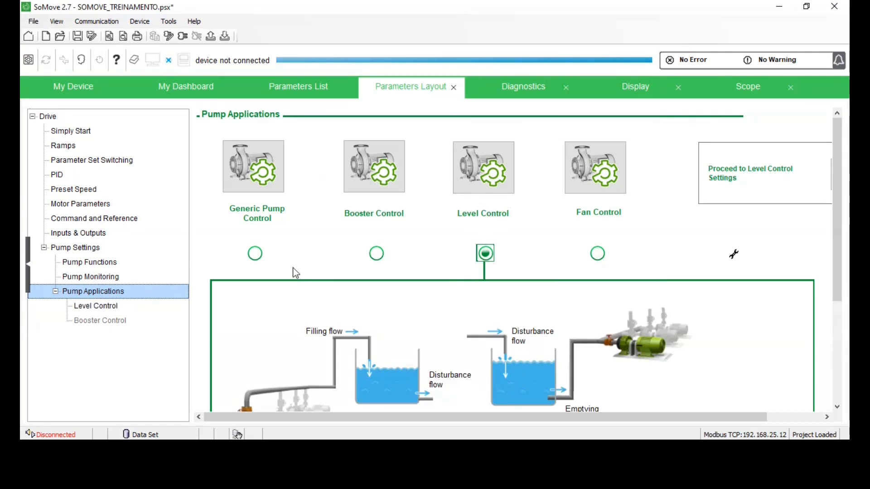
Review the level control filling and emptying diagrams with their description, and proceed to the Level Control settings.
scroll(285, 267, "down", 5)
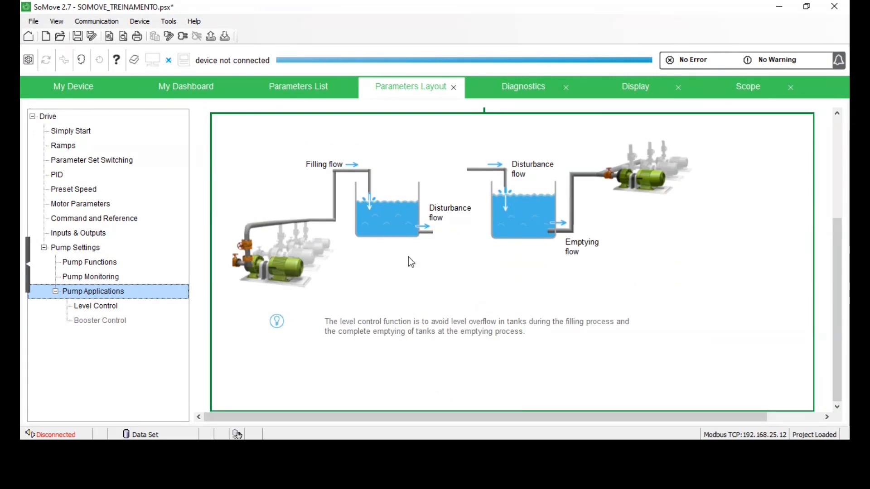
scroll(408, 262, "up", 3)
scroll(586, 311, "down", 2)
left_click_drag(289, 417, 451, 417)
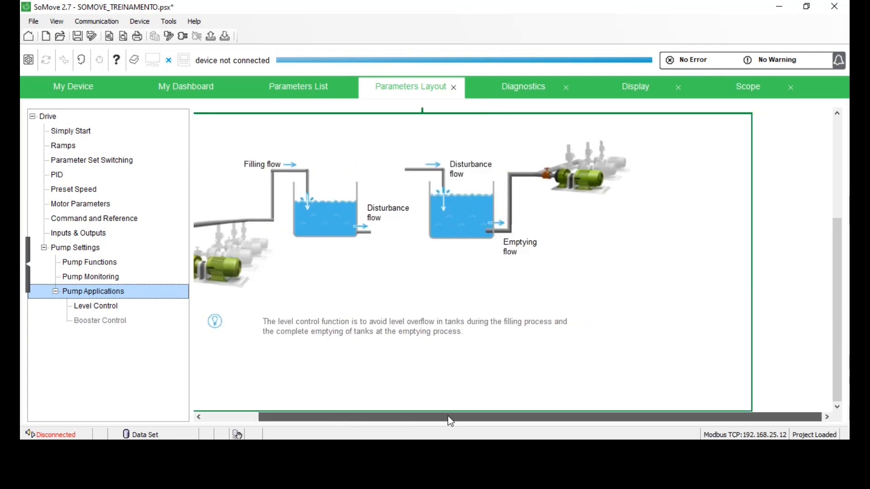
scroll(573, 373, "up", 3)
scroll(553, 378, "down", 3)
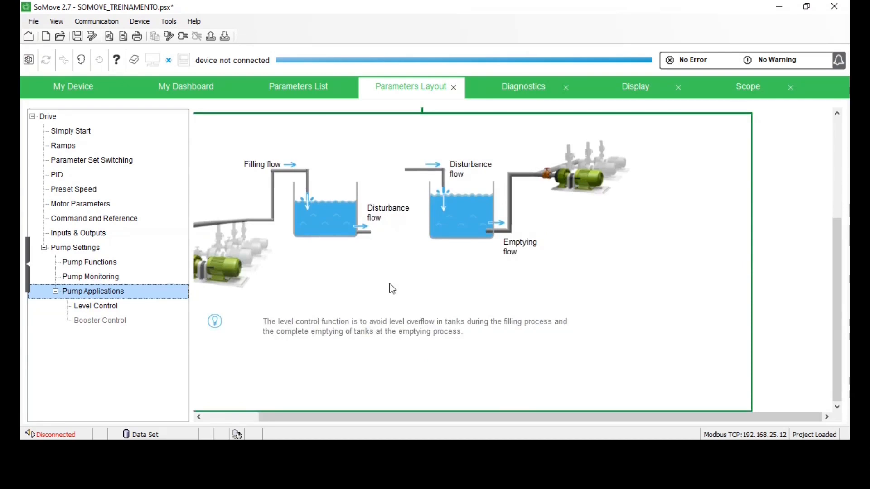
scroll(397, 283, "up", 1)
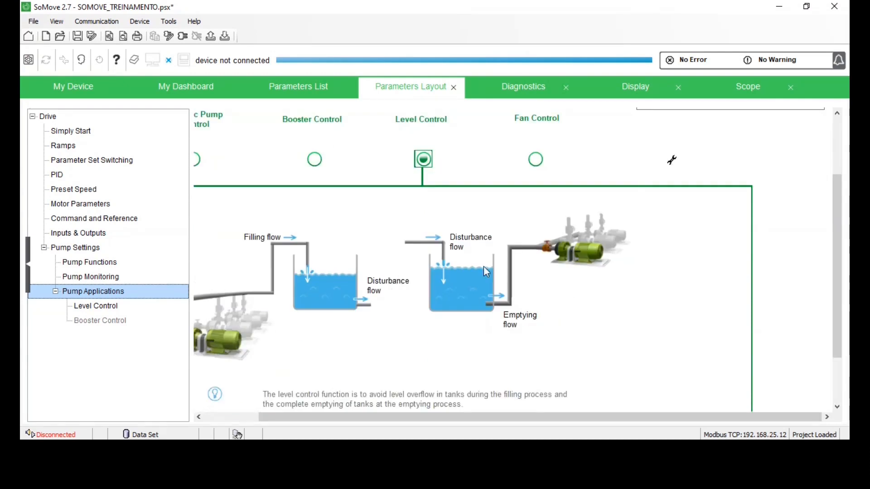
scroll(507, 320, "up", 2)
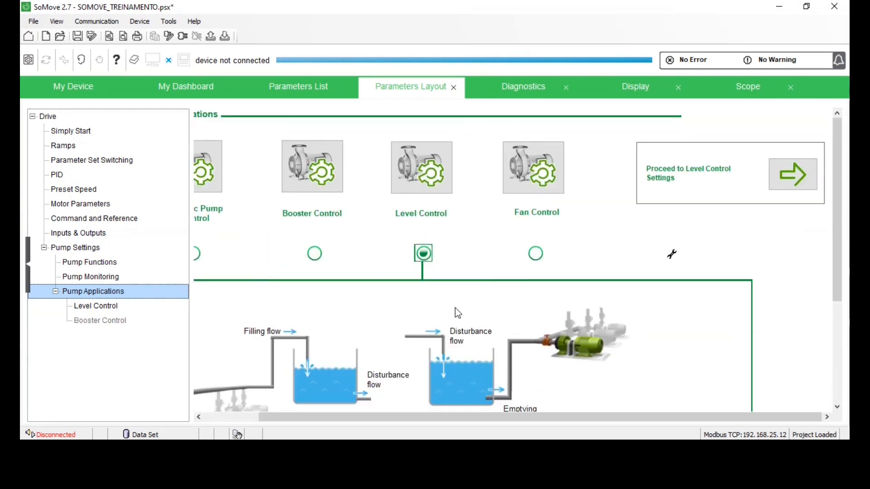
scroll(455, 308, "down", 2)
scroll(455, 308, "up", 2)
left_click(792, 176)
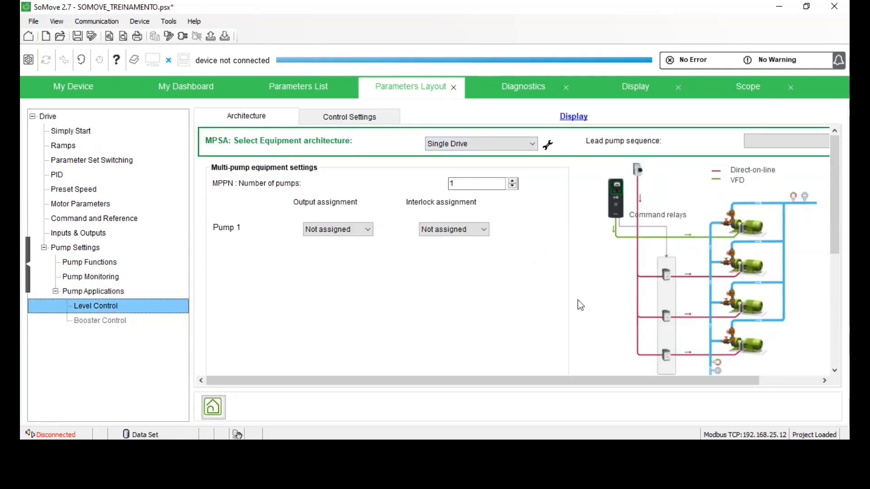
Try Multiple Drives as the equipment architecture and return the selection to Single Drive.
left_click(466, 143)
left_click(467, 161)
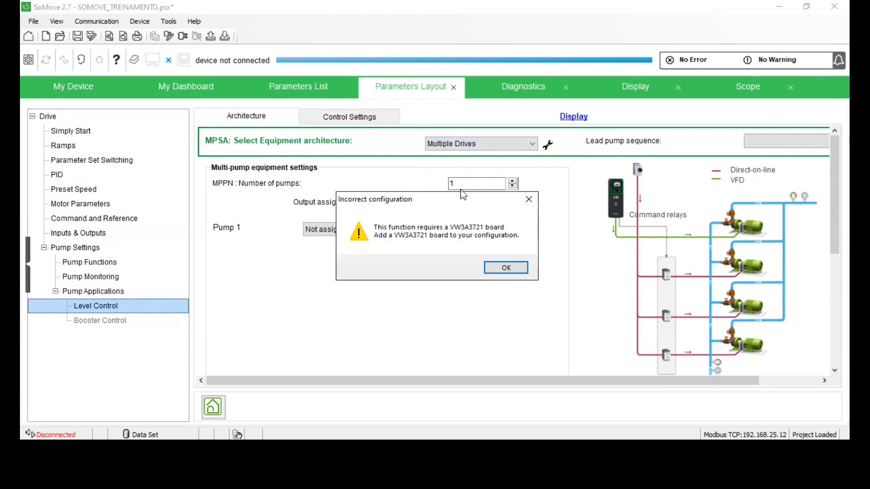
left_click(487, 267)
left_click(480, 143)
left_click(476, 154)
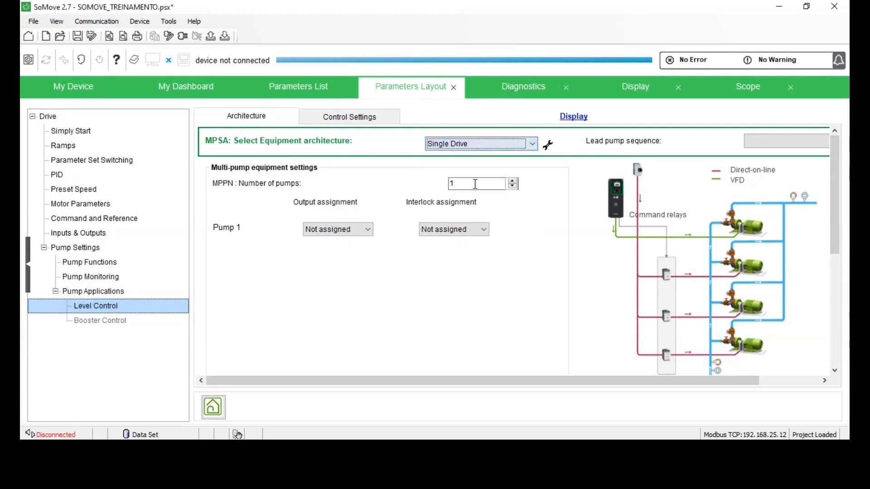
Set the number of pumps to 3 and assign Relay R4 as the output of Pump 2.
double_click(476, 184)
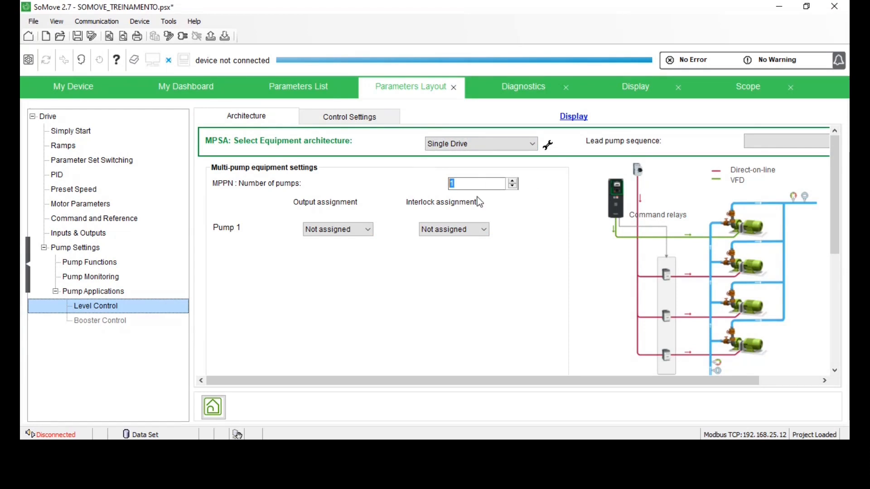
type("3")
key("Return")
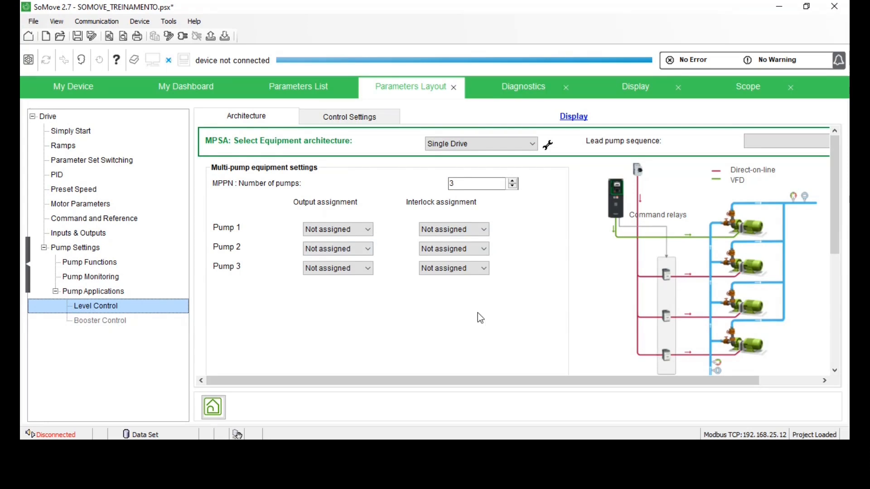
left_click(344, 248)
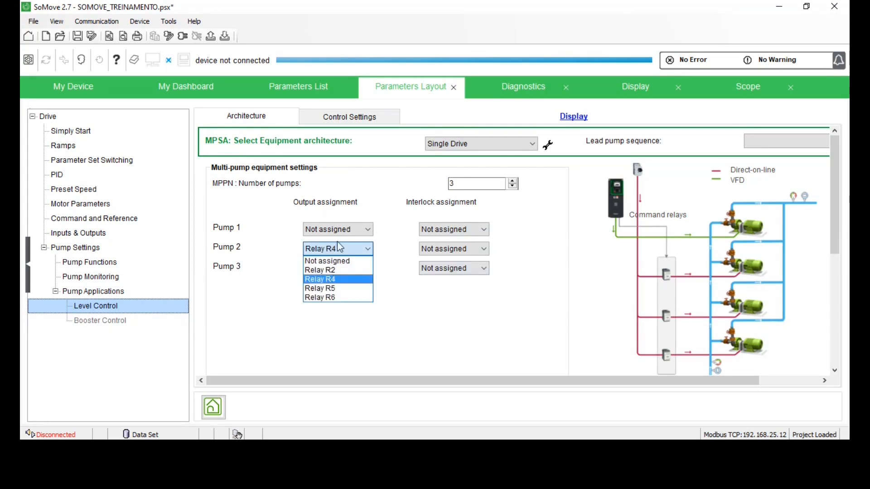
left_click(486, 292)
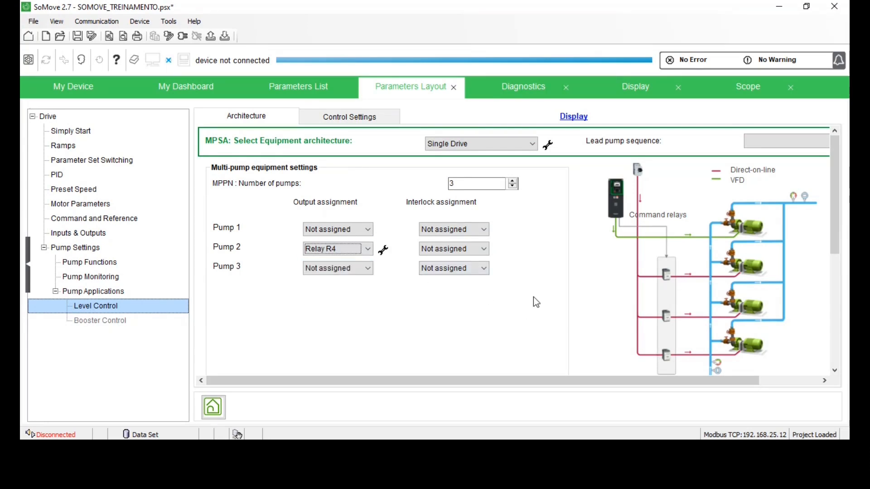
Set the number of pumps to 1 and assign a Virtual Digital input to Pump 1's interlock.
left_click(507, 146)
left_click(498, 189)
left_click_drag(485, 183, 398, 174)
type("1")
left_click(454, 230)
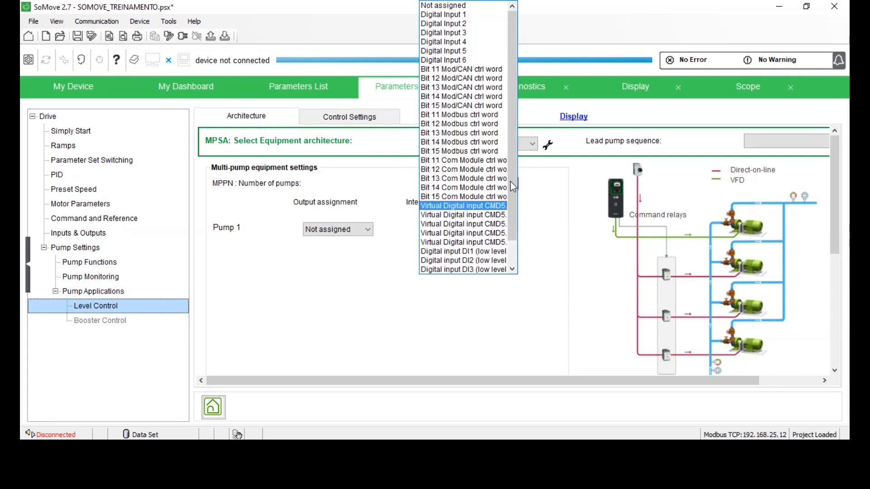
left_click(588, 209)
Try the Fixed lead pump sequence and set the lead pump sequence to Variable lead pump.
left_click_drag(634, 380, 724, 381)
scroll(790, 234, "down", 5)
scroll(782, 235, "up", 5)
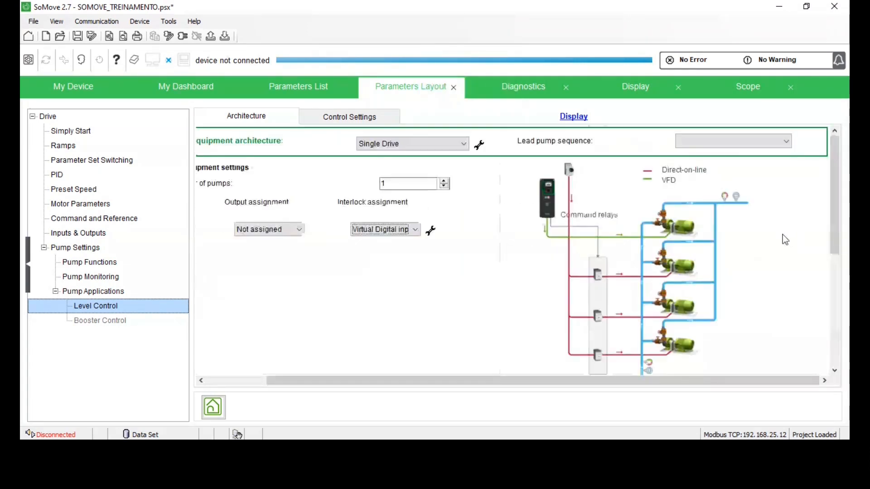
left_click(722, 142)
left_click(726, 155)
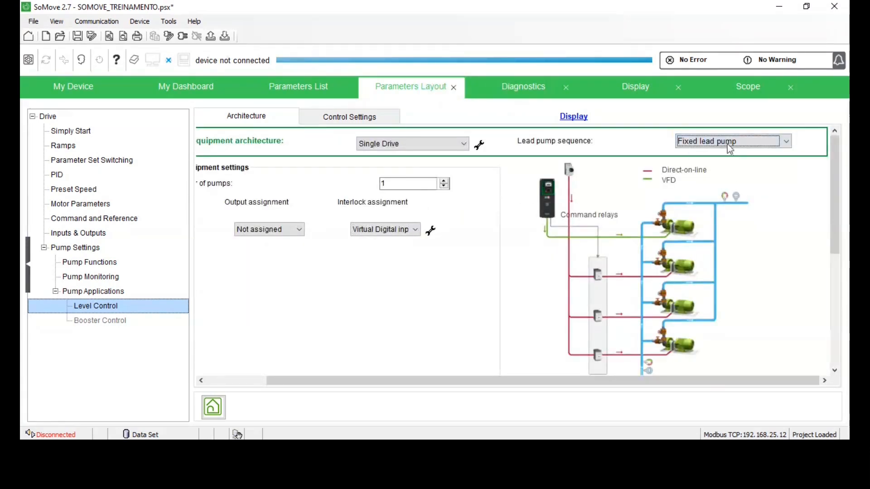
left_click(730, 143)
left_click(727, 164)
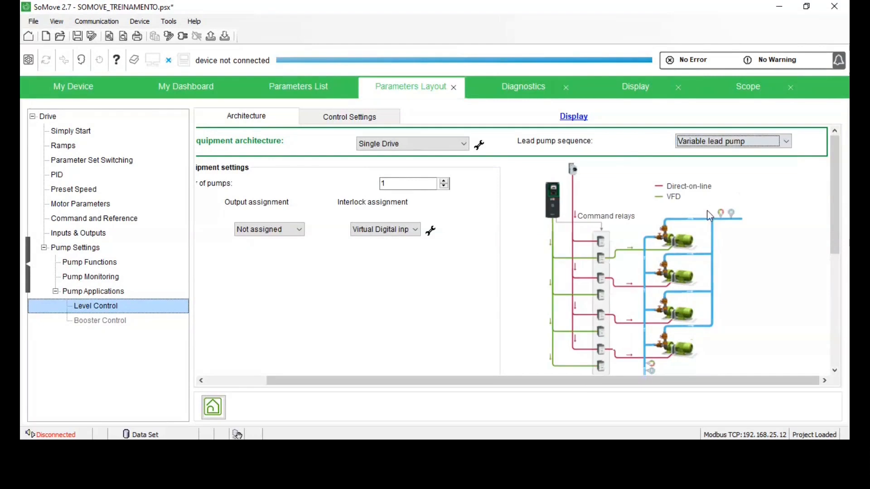
Examine the Multi-pump control settings on the Architecture page, including cycling mode, error response, ready delay and lead pump alternation.
left_click_drag(581, 385, 410, 388)
scroll(382, 323, "down", 5)
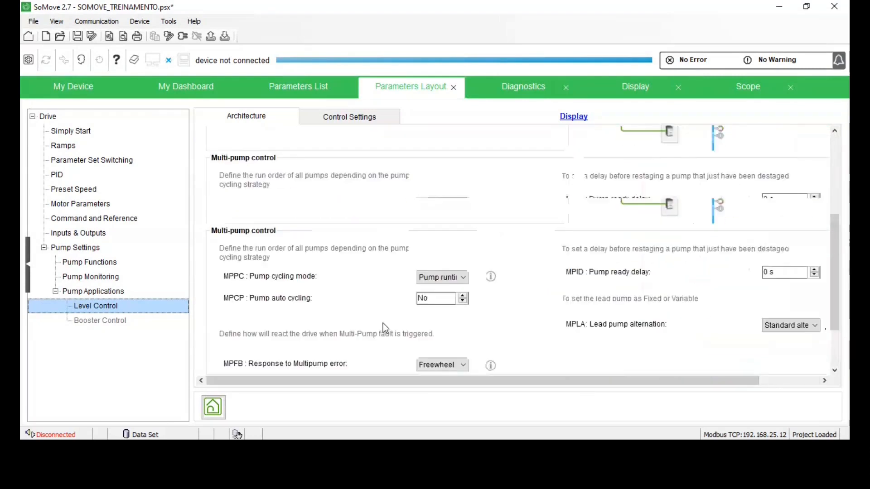
scroll(382, 322, "up", 5)
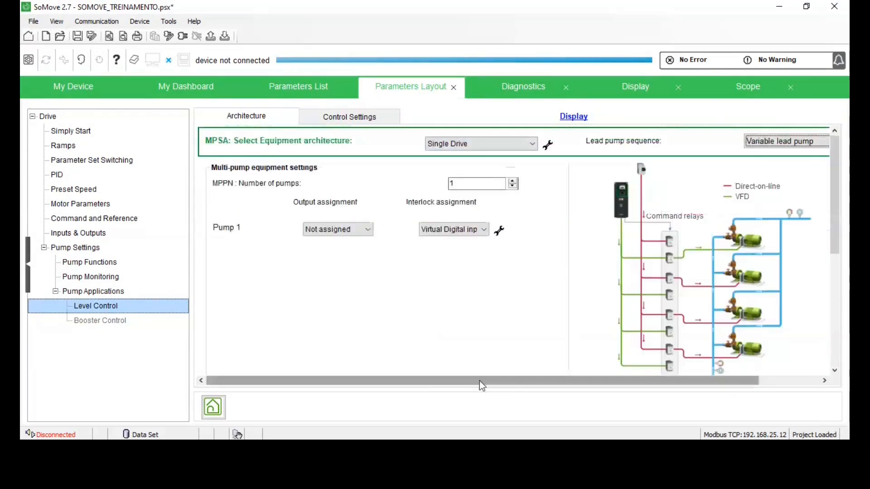
left_click_drag(479, 382, 540, 383)
scroll(636, 322, "down", 5)
scroll(637, 322, "up", 5)
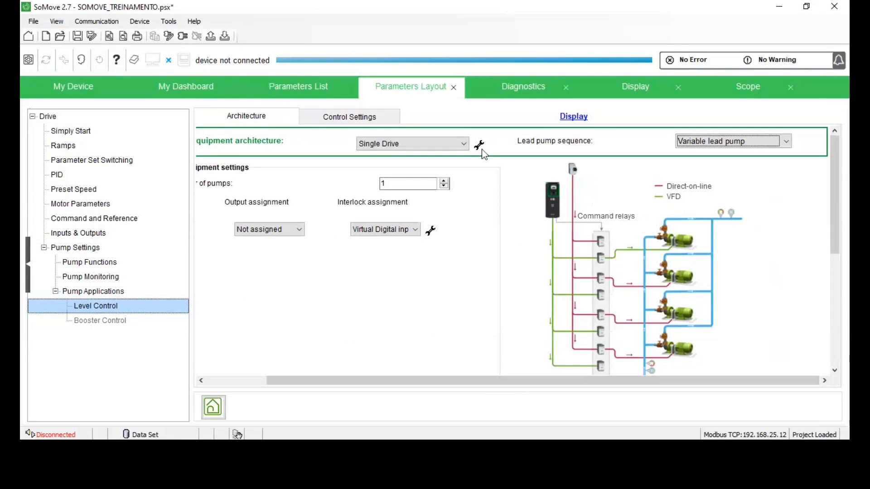
scroll(627, 258, "down", 5)
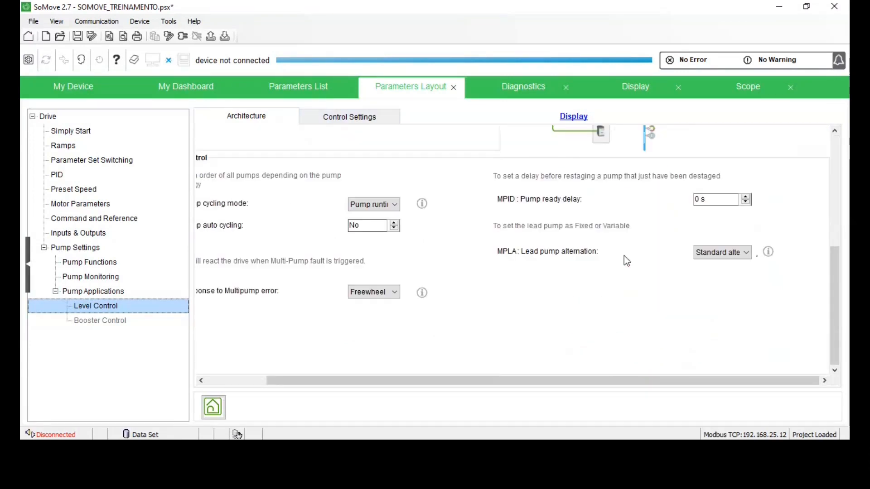
scroll(623, 260, "up", 5)
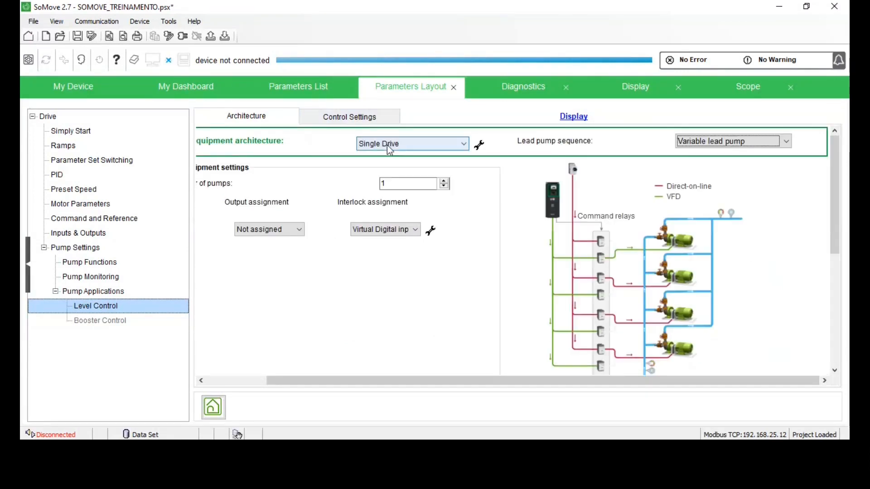
In Control Settings, try the Filling process mode and set the level control mode to Emptying process.
left_click(366, 120)
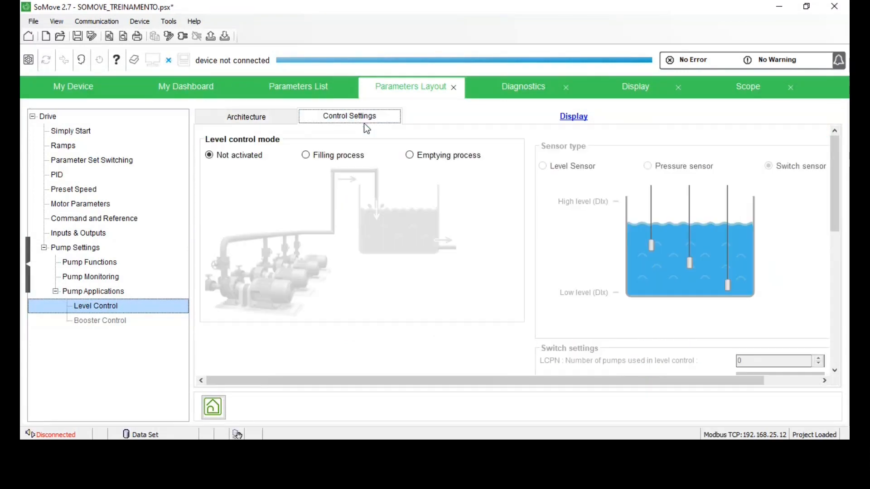
left_click(316, 159)
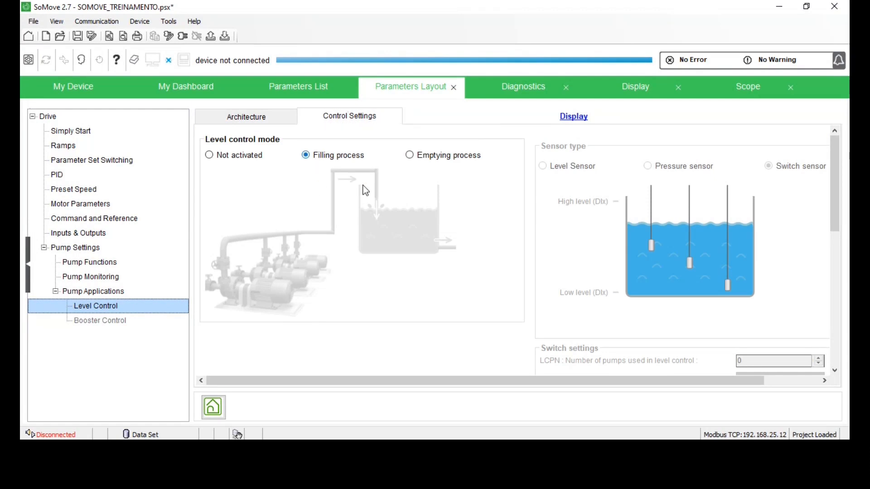
left_click(424, 159)
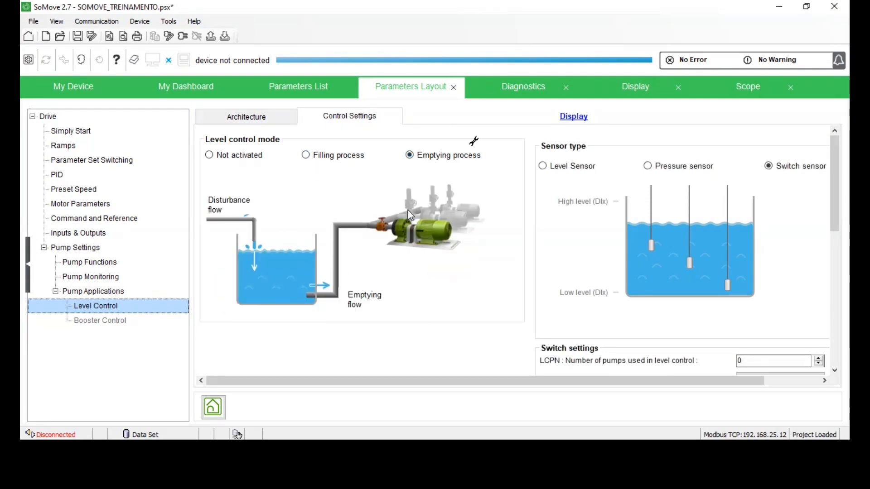
Set the level control sensor type to Pressure sensor and assign the level sensor to AI3 Analog input.
left_click(574, 167)
left_click(684, 168)
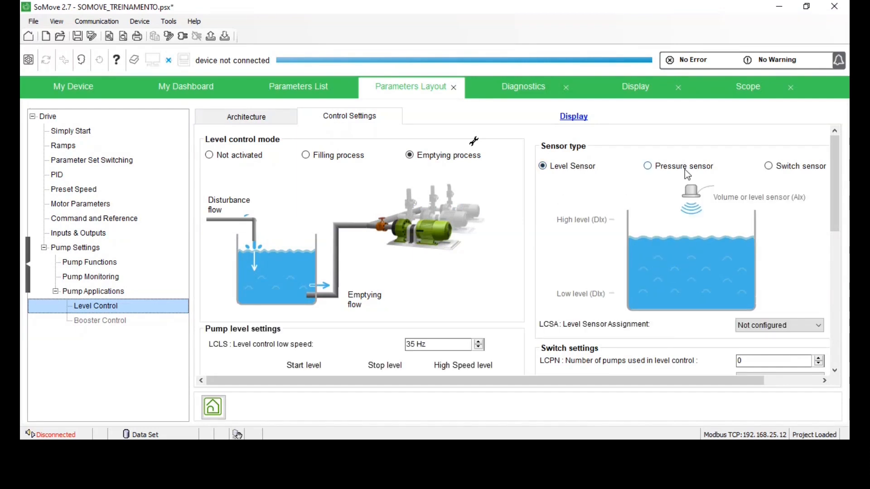
left_click_drag(512, 382, 668, 389)
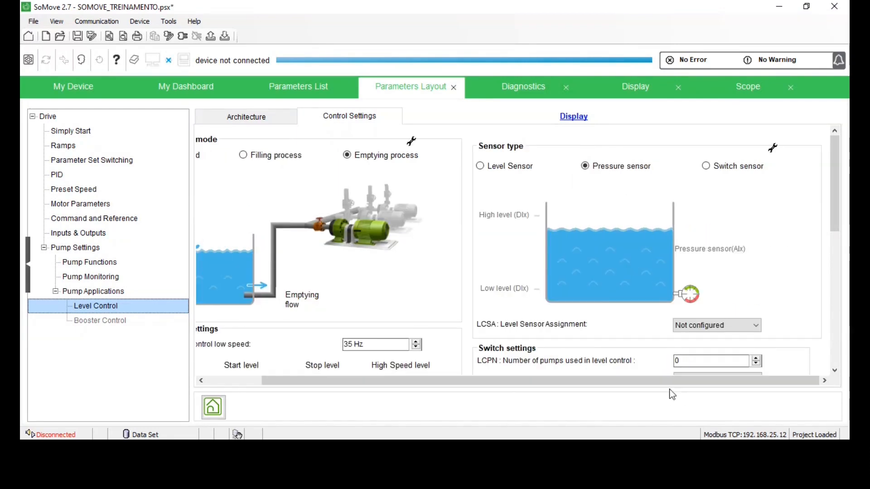
scroll(673, 277, "down", 3)
left_click(725, 252)
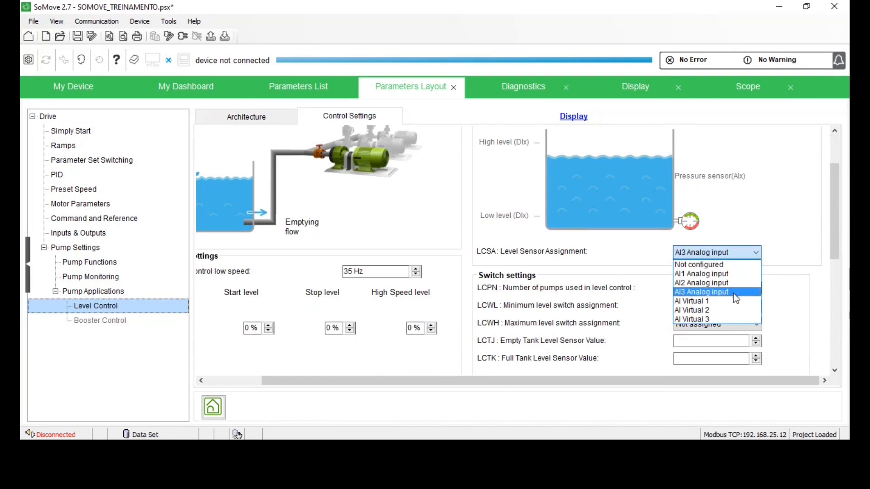
left_click(733, 293)
Check the AI3 assignment and input/output settings on the Inputs & Outputs page, and return to Level Control.
left_click(439, 269)
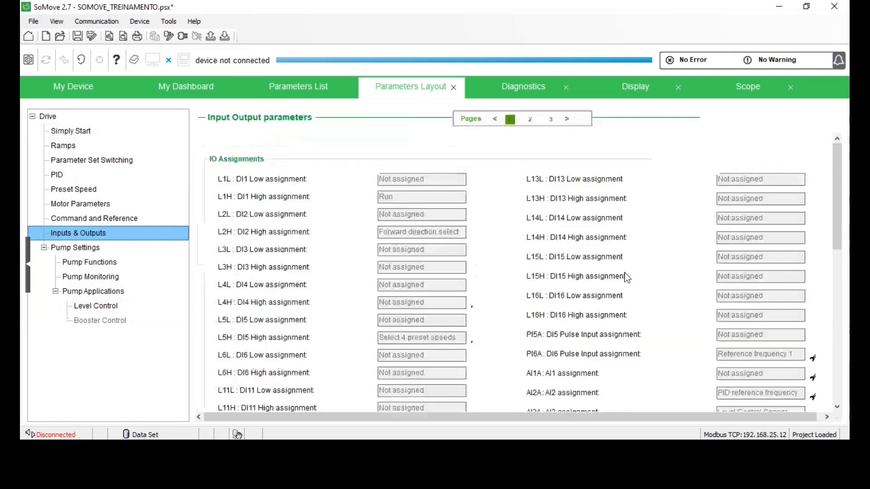
scroll(379, 234, "down", 3)
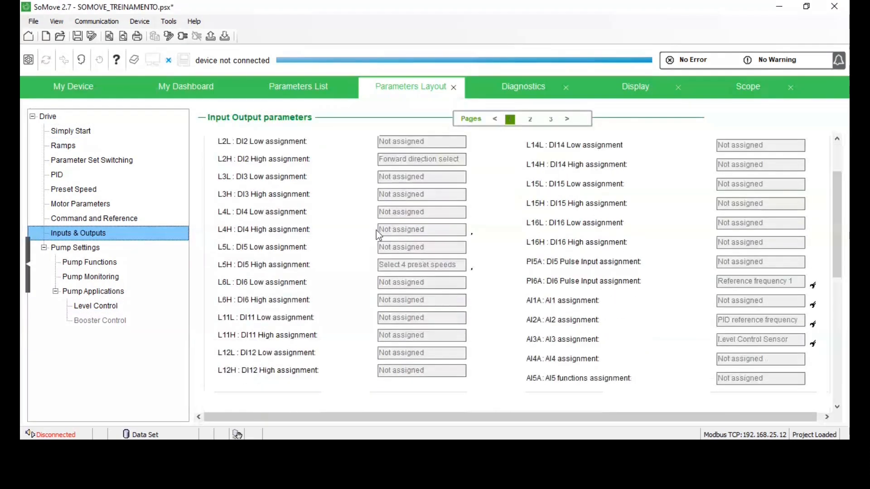
scroll(376, 230, "down", 9)
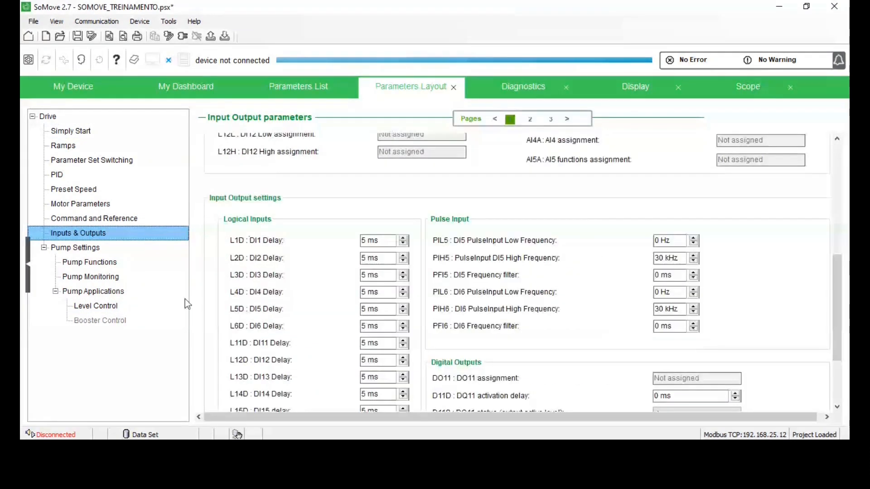
left_click(104, 307)
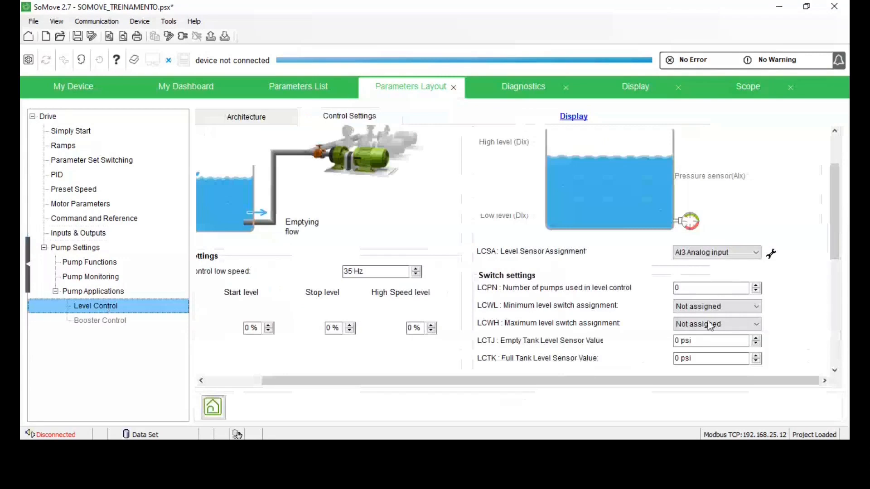
Review the minimum level switch assignment options and the available level control strategies.
left_click(708, 306)
left_click(709, 307)
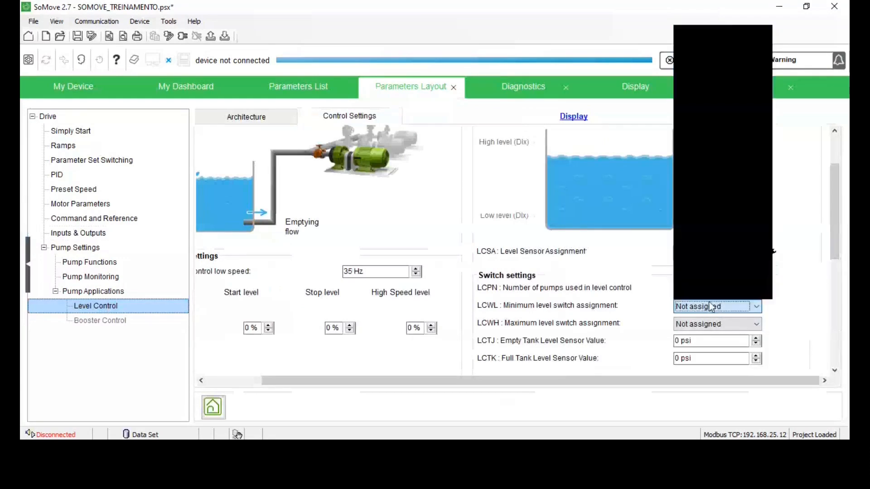
scroll(689, 341, "down", 3)
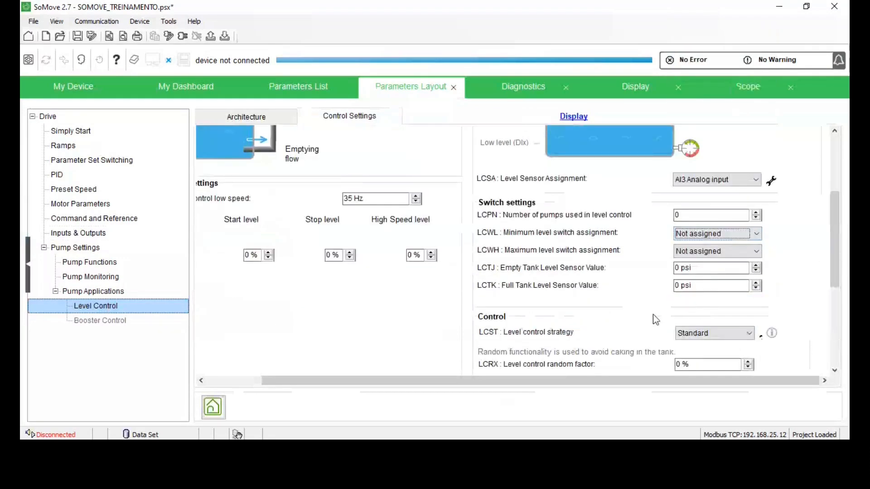
scroll(649, 320, "down", 5)
left_click(687, 191)
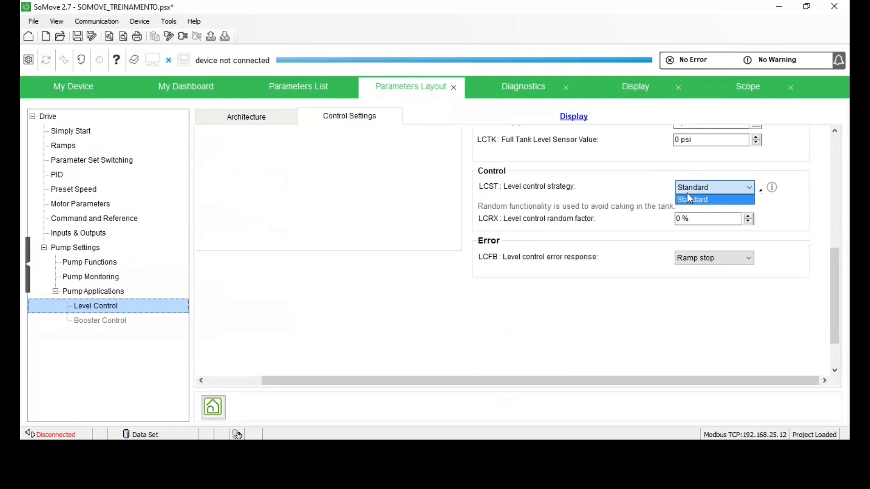
left_click(687, 197)
Set the level control error response (LCFB) to Freewheel stop.
left_click(722, 256)
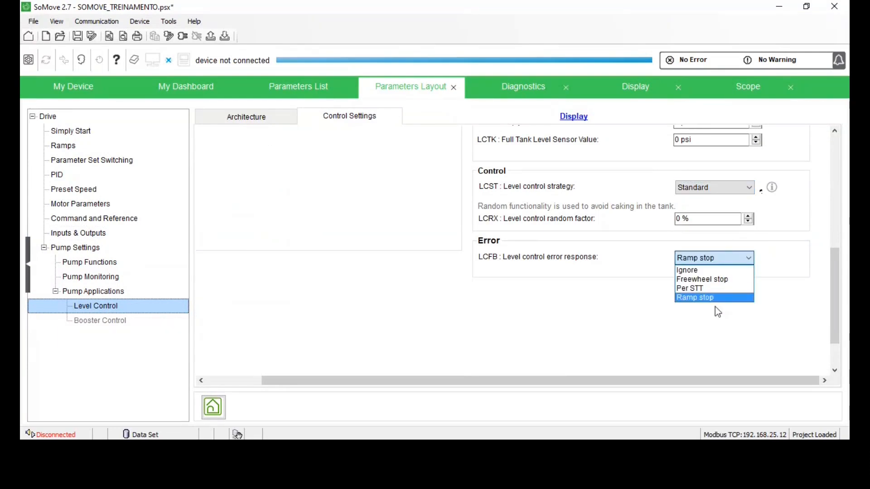
left_click(705, 299)
left_click(702, 260)
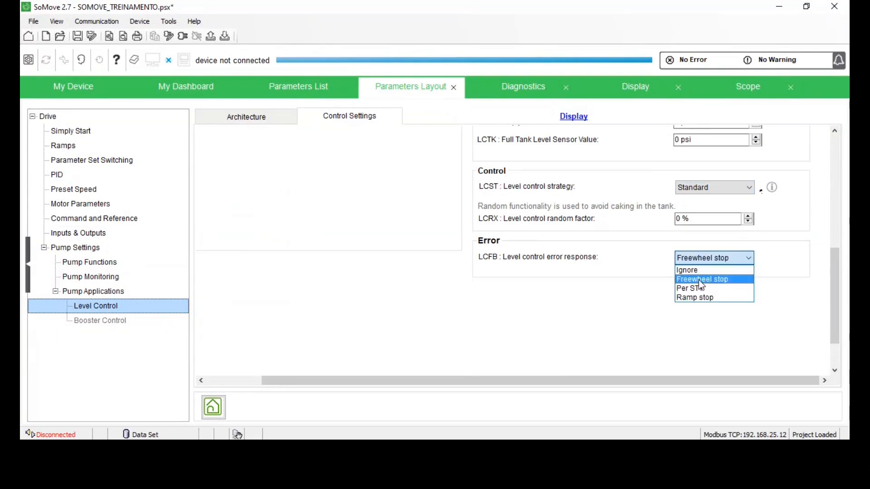
left_click(696, 280)
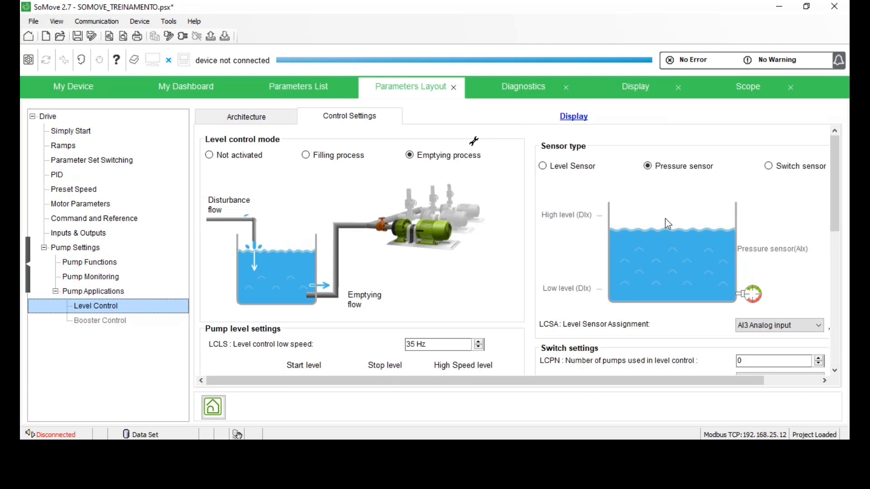
Set the level control sensor type to Level Sensor.
left_click(557, 166)
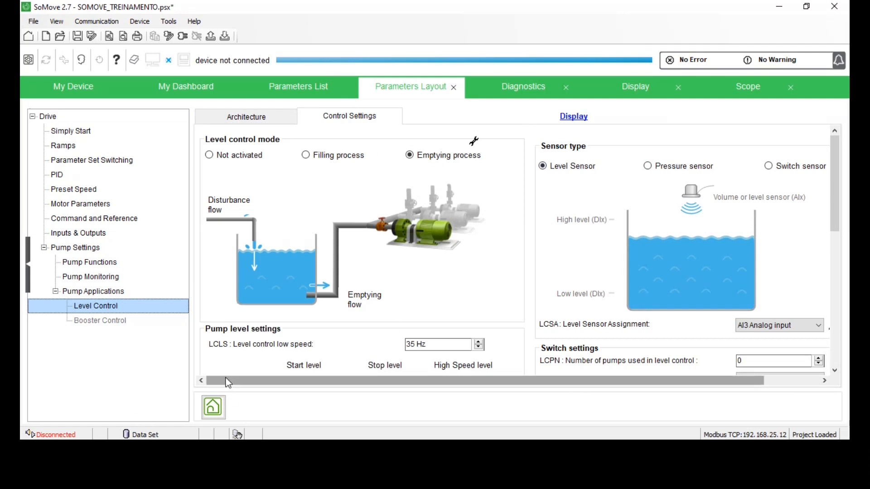
left_click_drag(228, 383, 431, 391)
left_click_drag(301, 406, 181, 378)
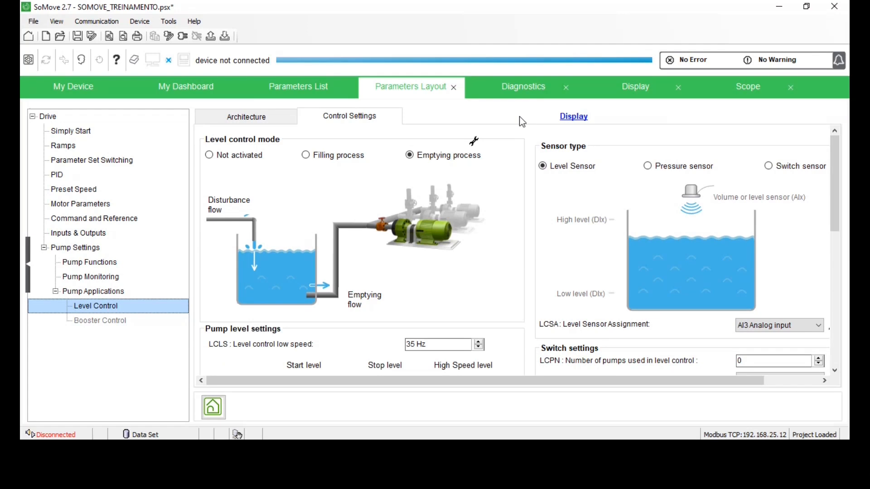
Examine the drive's diagnostics: Summary, Errors, Active Warning, Warning History and Warning Groups.
left_click(525, 93)
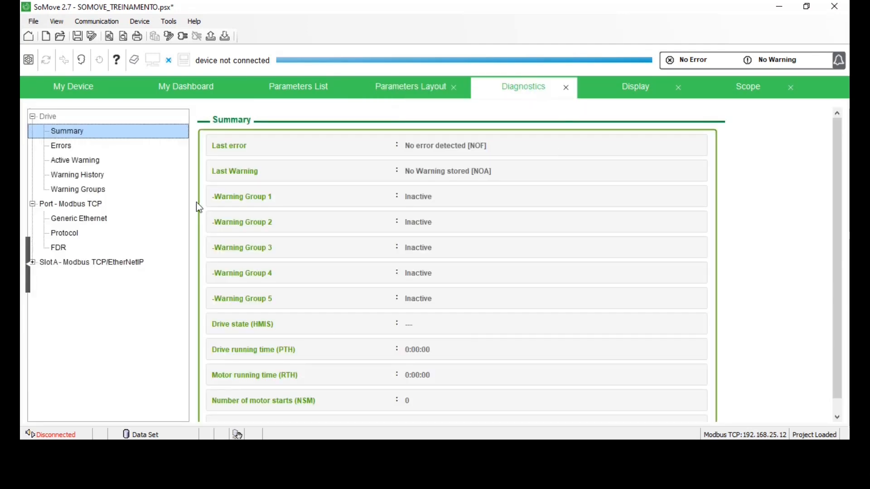
scroll(286, 189, "down", 1)
scroll(401, 290, "up", 1)
left_click(68, 146)
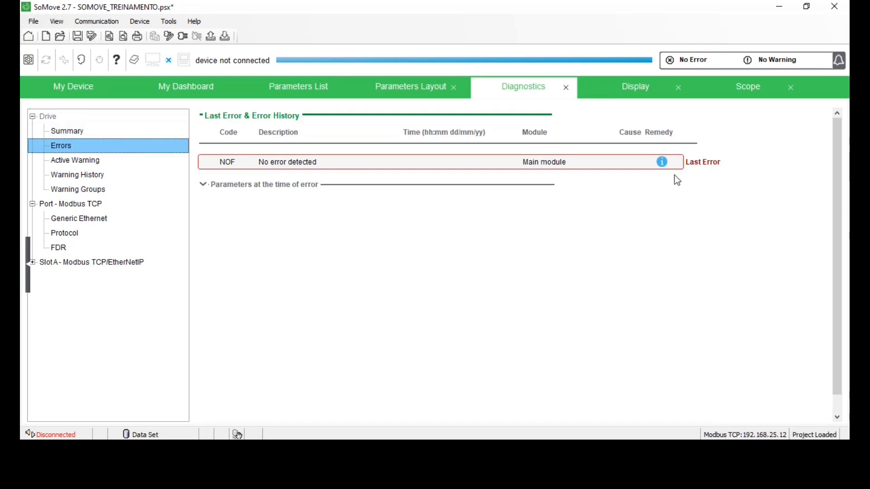
left_click(95, 159)
left_click(86, 174)
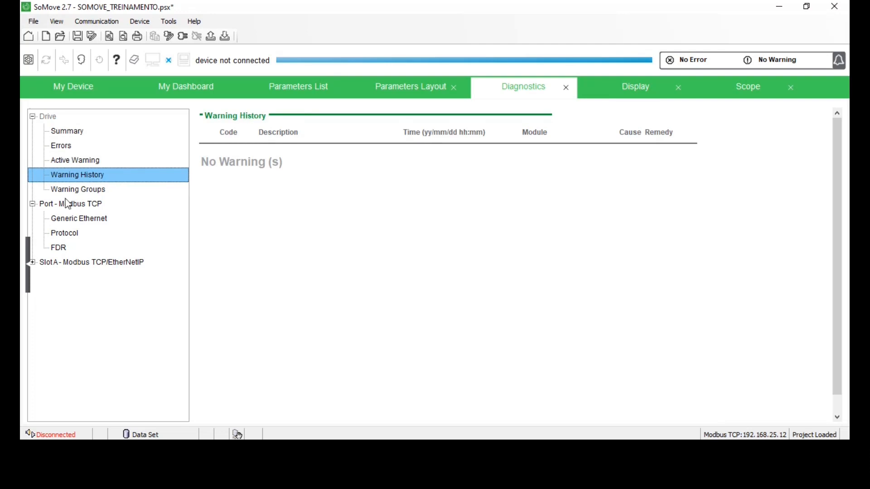
left_click(99, 190)
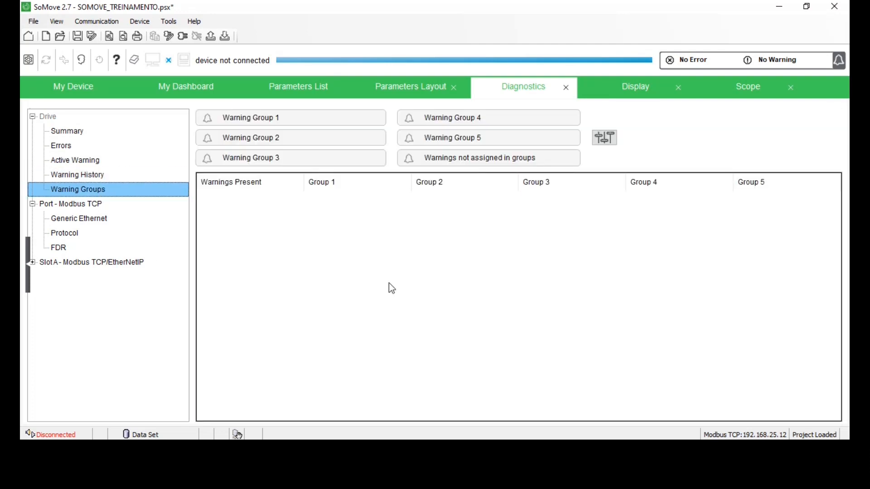
left_click(323, 182)
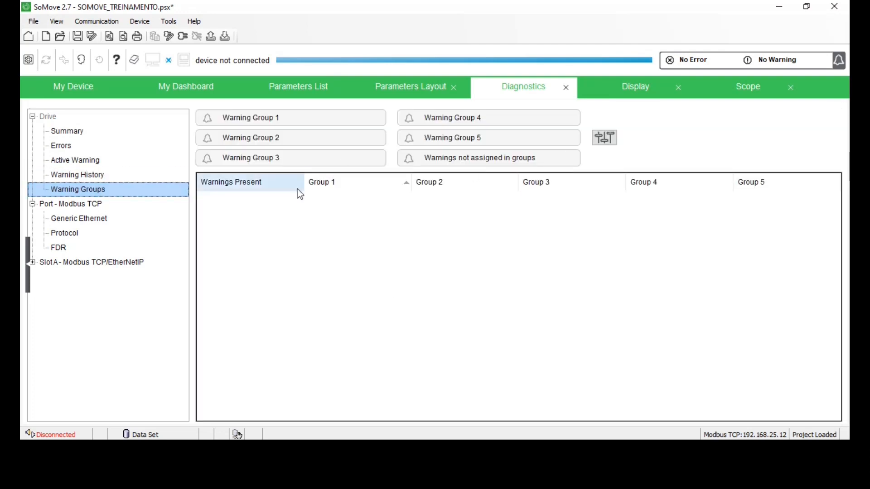
Examine the Generic Ethernet, Protocol and FDR diagnostics of the Modbus TCP port.
left_click(76, 219)
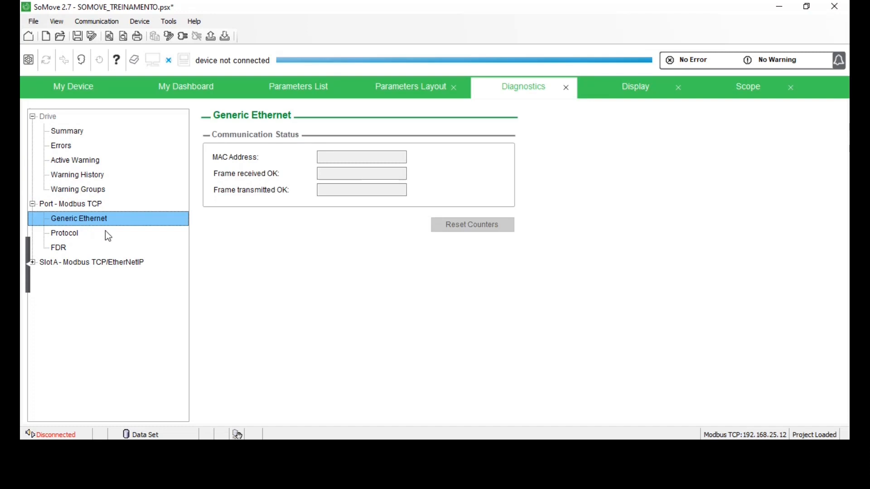
left_click(70, 234)
left_click(53, 248)
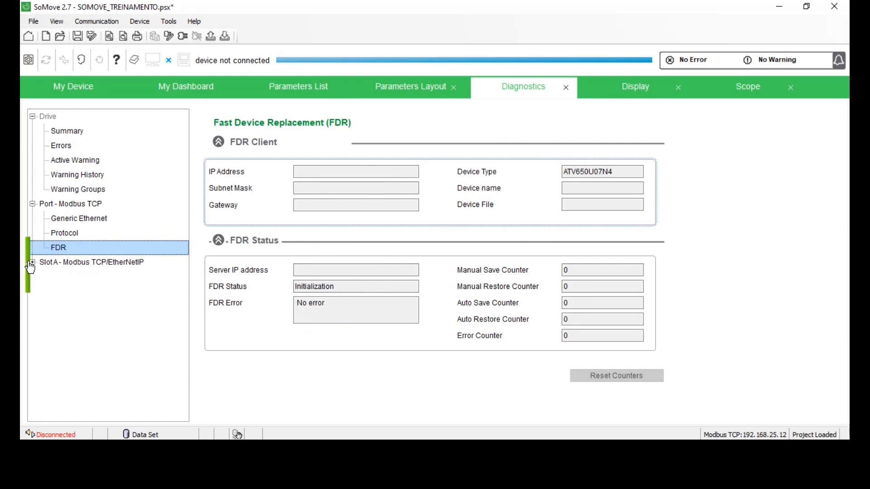
Examine the Generic Ethernet, Protocol and FDR diagnostics of the Slot A Modbus TCP/EtherNetIP module.
left_click(33, 262)
left_click(74, 276)
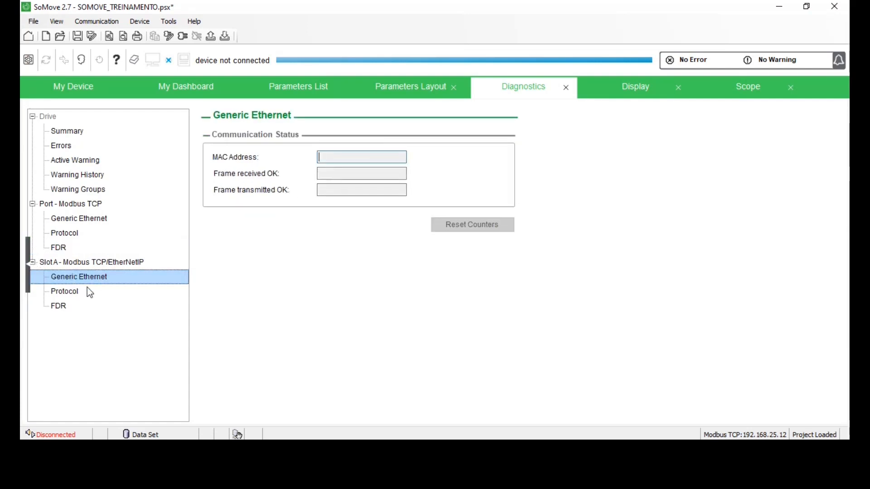
left_click(81, 264)
left_click(78, 278)
left_click(73, 291)
left_click(64, 306)
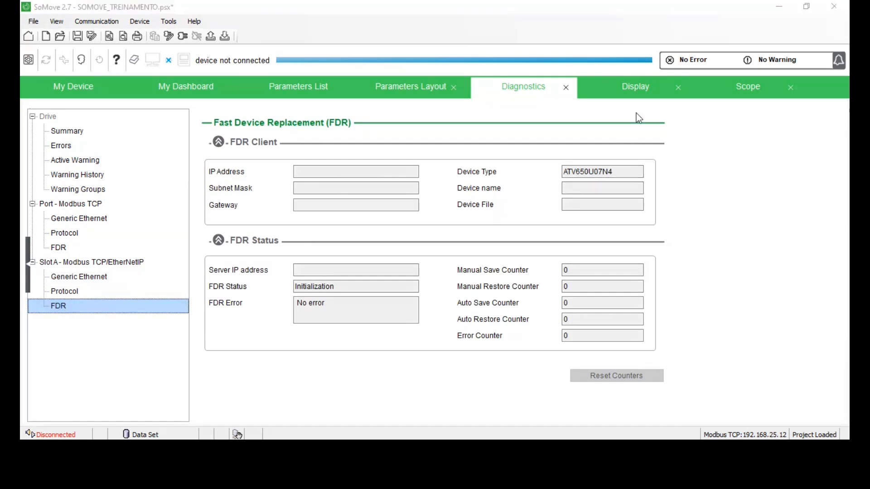
Examine the pump's LevelControl display, including the sensor view, Multi-pump values, next pump to stage and destage, and Devices / Pumps.
left_click(619, 87)
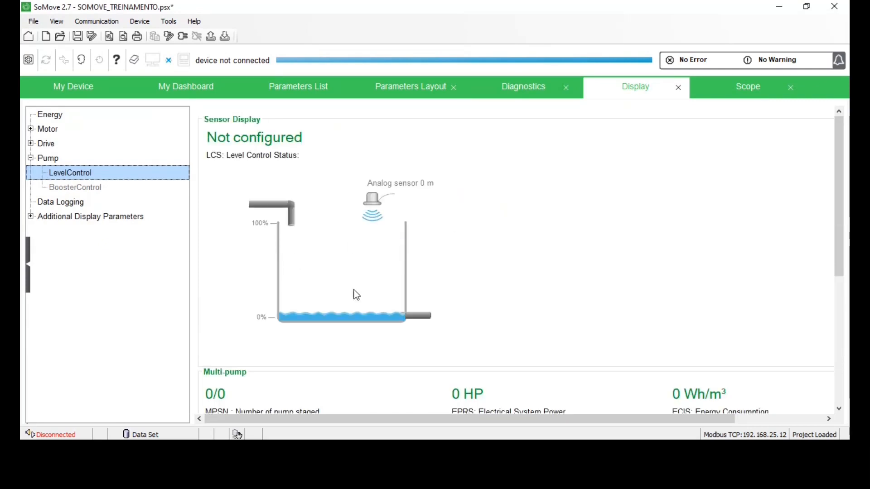
scroll(305, 219, "down", 2)
scroll(309, 271, "up", 2)
scroll(363, 234, "down", 5)
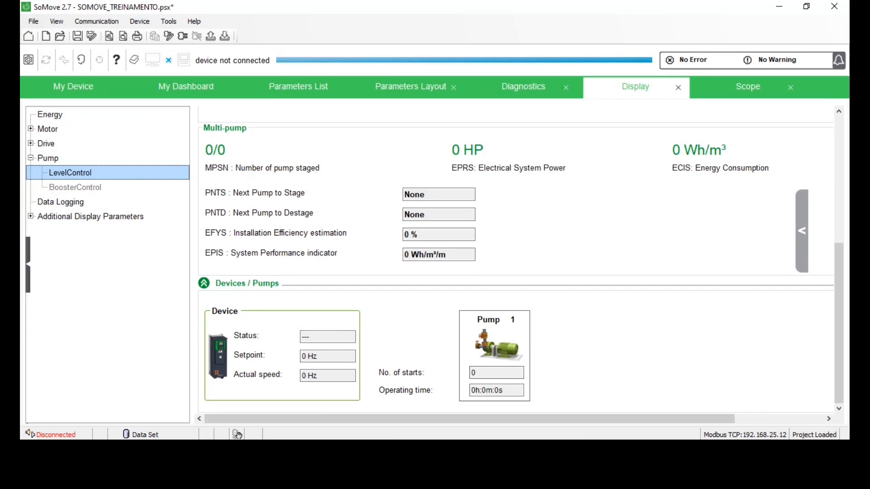
left_click_drag(392, 420, 244, 422)
scroll(285, 363, "up", 1)
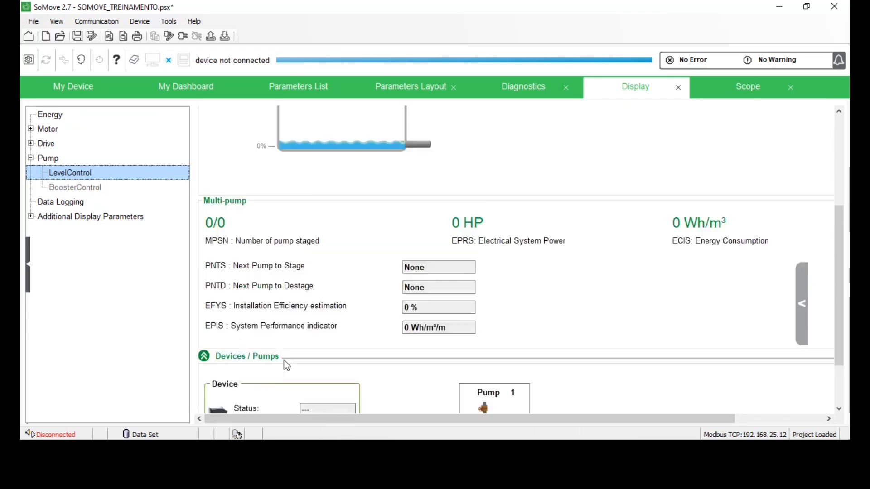
scroll(286, 365, "up", 1)
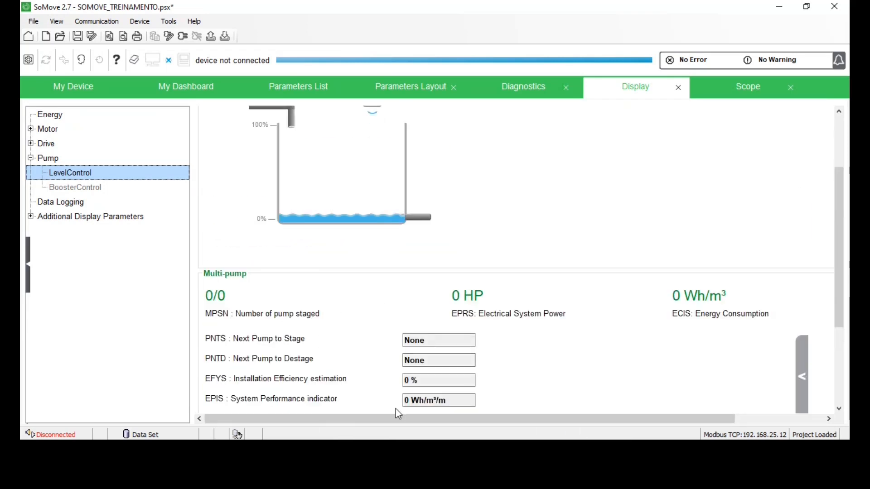
left_click_drag(420, 380, 372, 372)
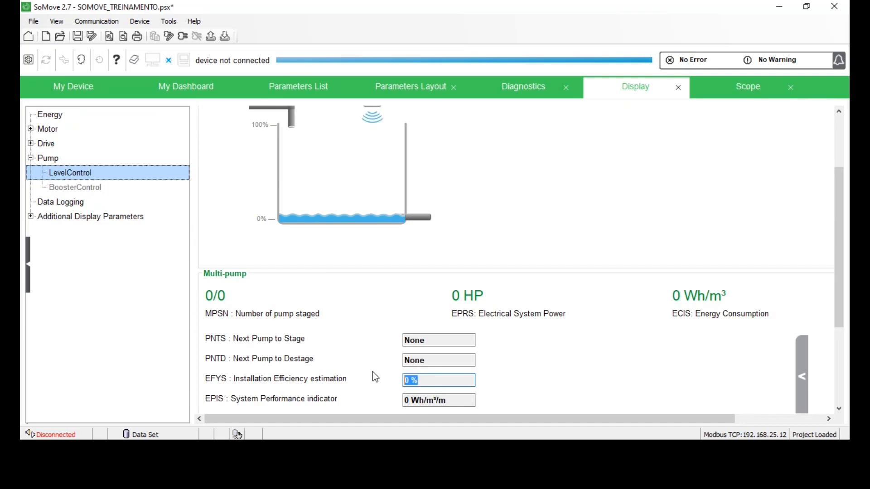
left_click_drag(430, 360, 402, 360)
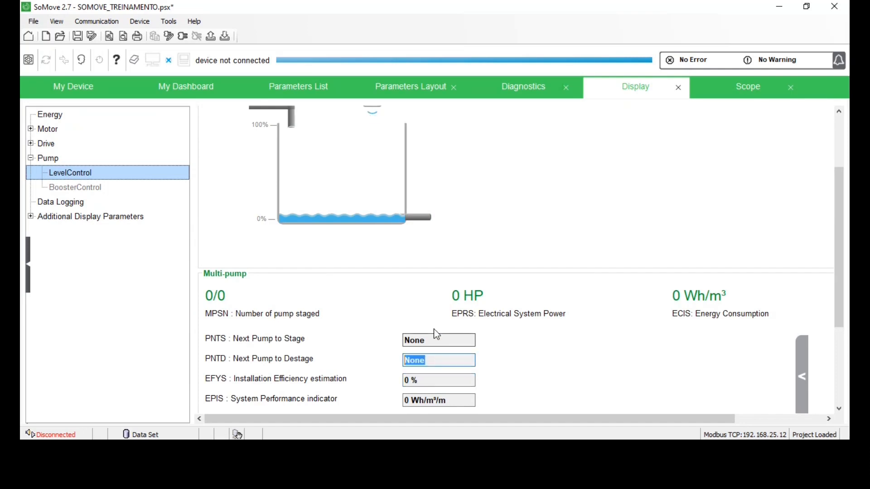
left_click_drag(442, 337, 380, 342)
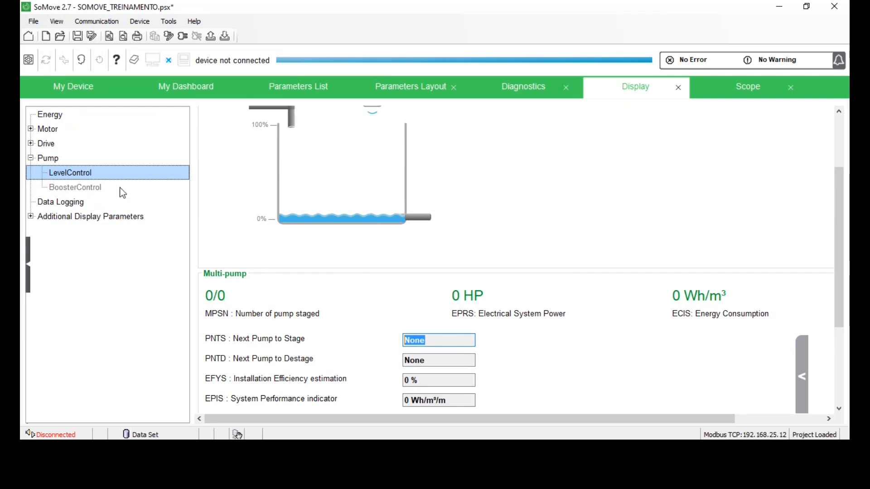
Examine the Data Logging page, then the additional display parameters for Energy Monitoring, Pump Dashboard, Pump Parameters and Motor Parameters.
left_click(77, 206)
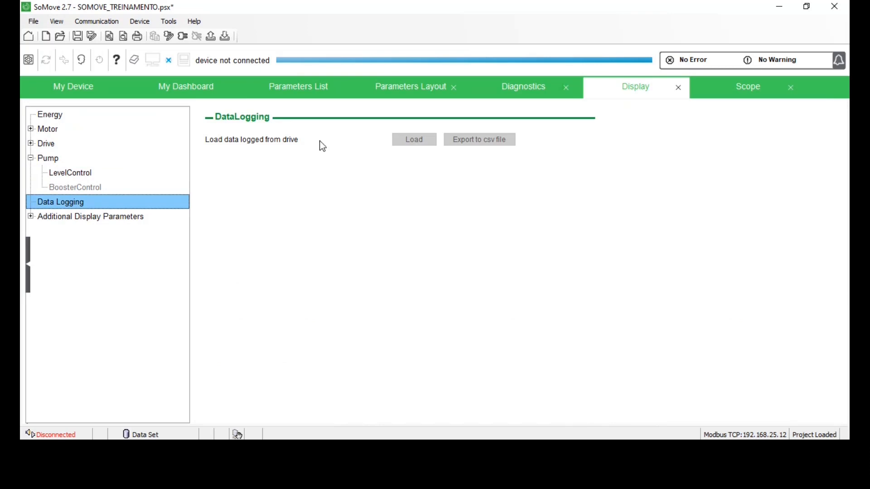
left_click(30, 217)
left_click(75, 227)
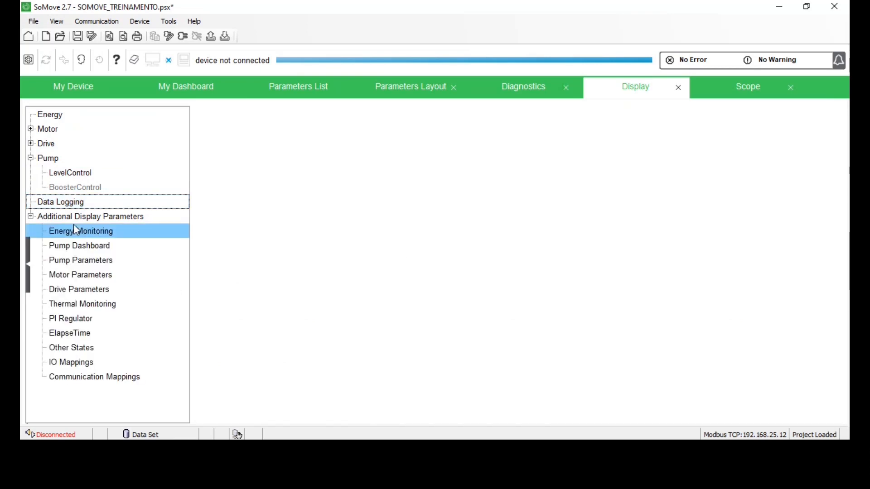
left_click(125, 257)
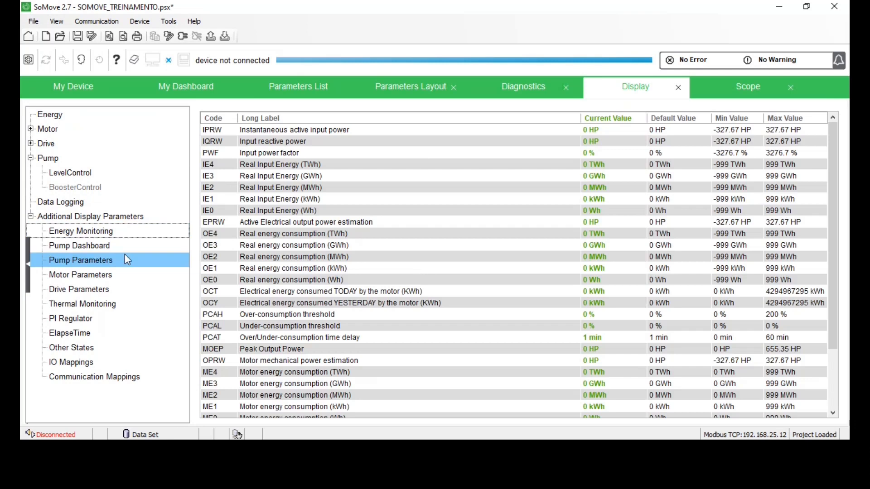
left_click(125, 247)
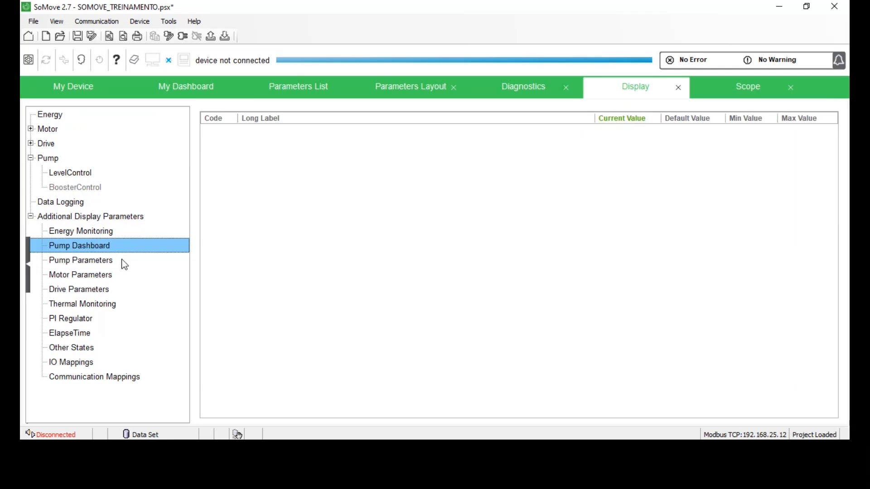
left_click(122, 262)
left_click(112, 275)
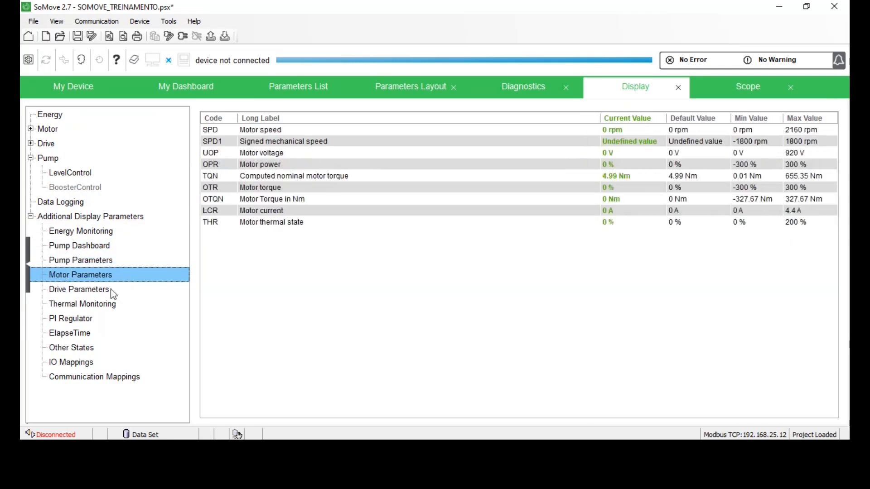
Examine the Drive Parameters, Thermal Monitoring, PI Regulator, ElapseTime, Other States, IO Mappings and Communication Mappings displays, and collapse the expanded display groups.
left_click(110, 289)
left_click(90, 303)
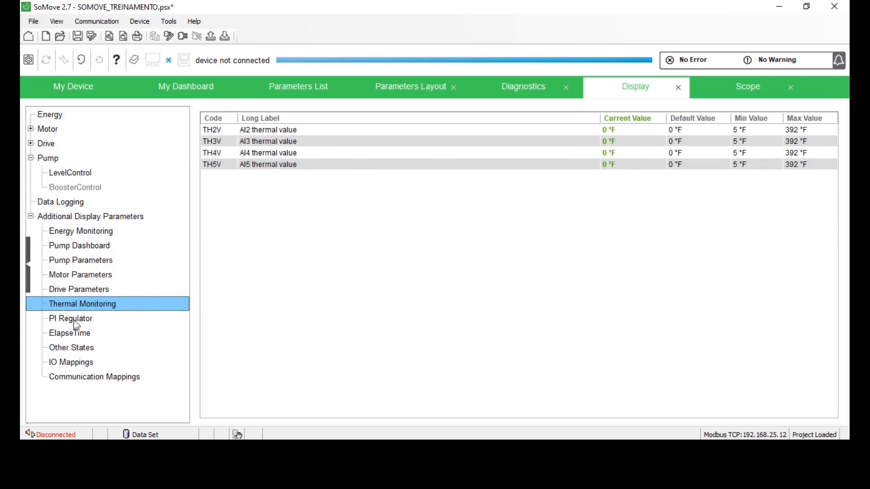
left_click(81, 319)
left_click(79, 334)
left_click(60, 350)
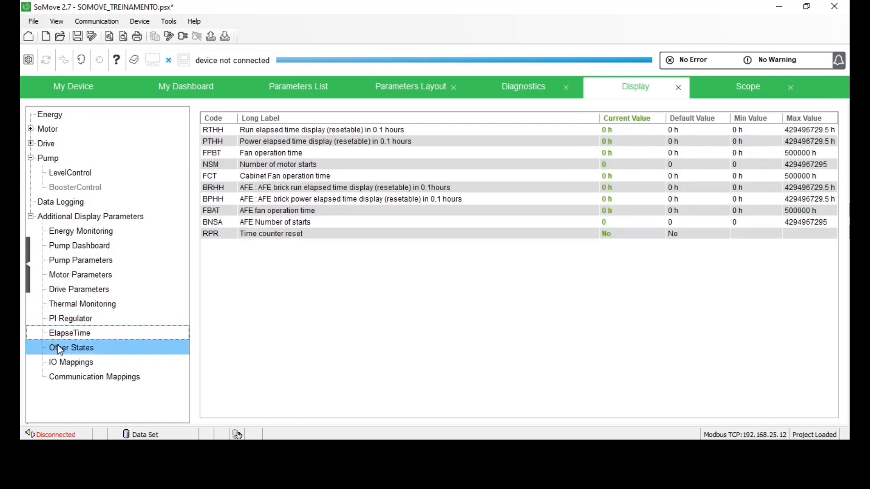
left_click(67, 363)
left_click(73, 379)
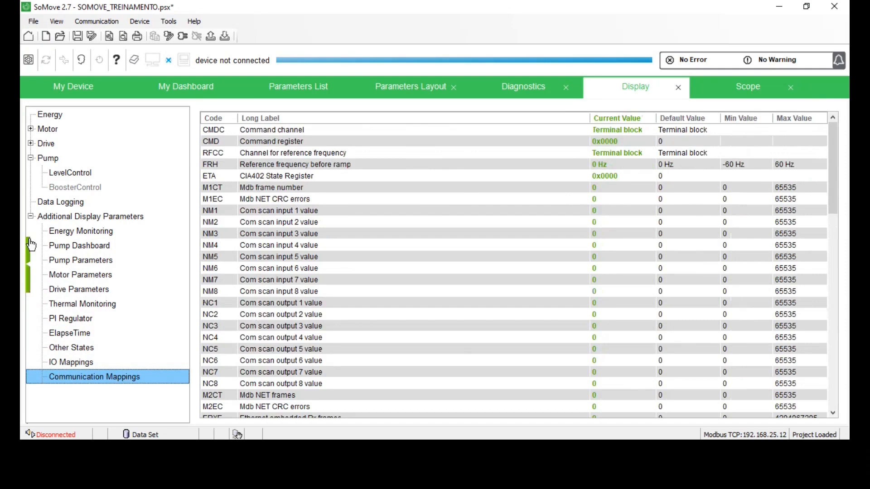
left_click(34, 214)
left_click(31, 217)
left_click(30, 158)
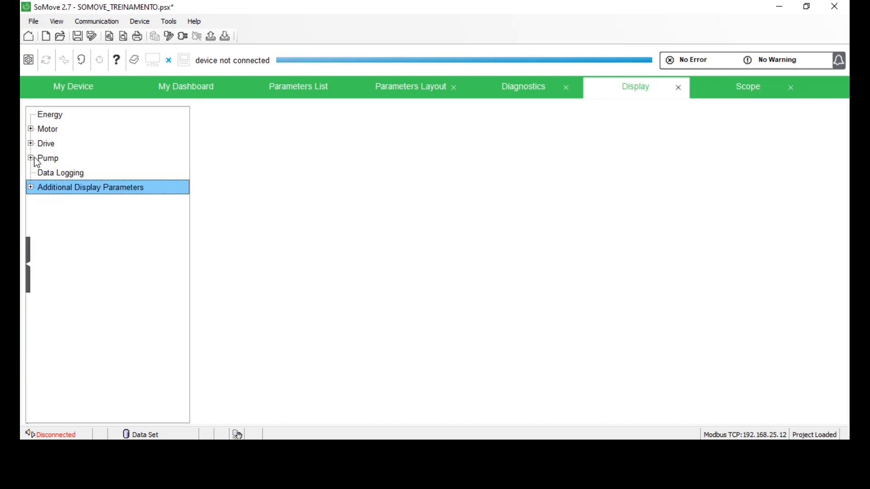
Show the Scope and open the parameter selection for adding a recording channel.
left_click(738, 89)
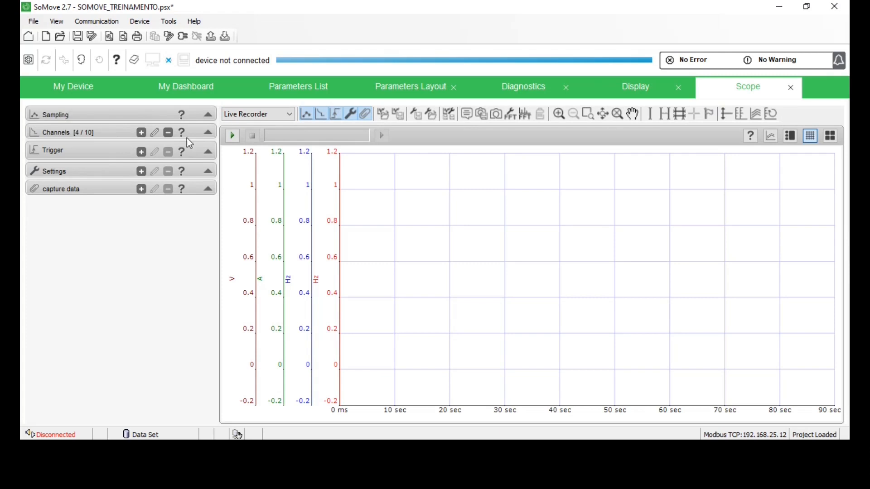
left_click(142, 133)
left_click(678, 355)
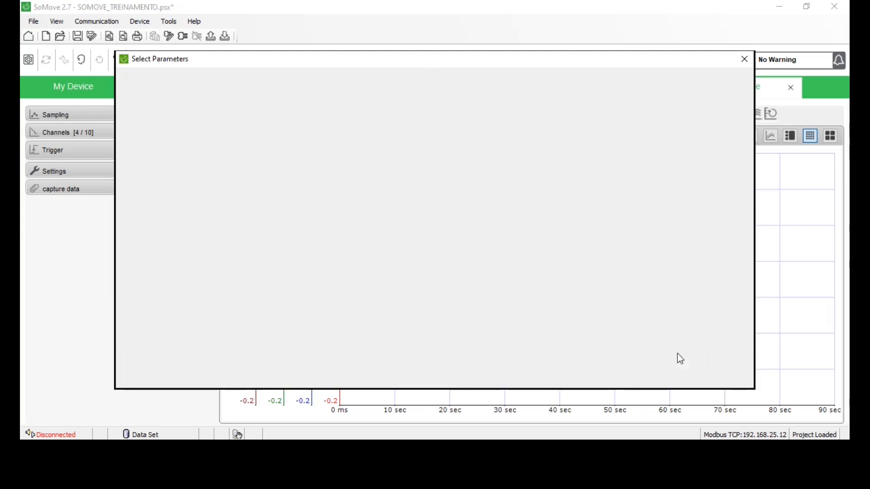
Add the AI1C parameter, Physical value AI1, to the live recorder's scope channels.
left_click(208, 133)
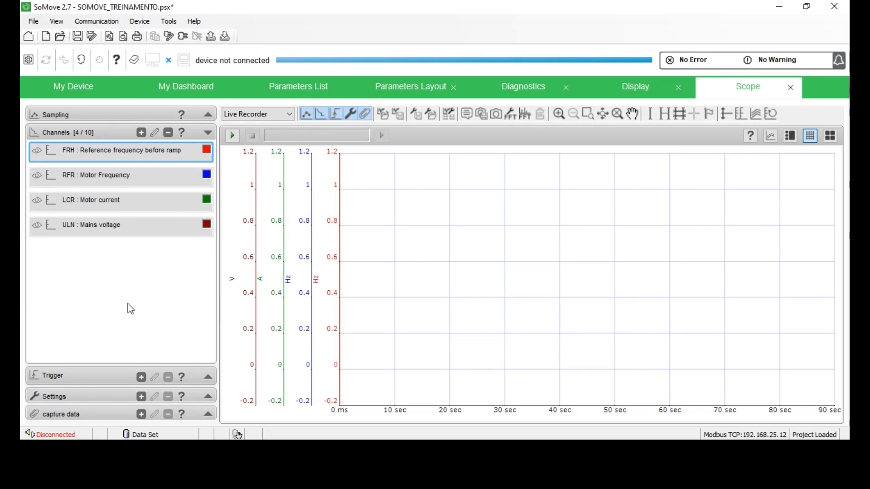
left_click(144, 131)
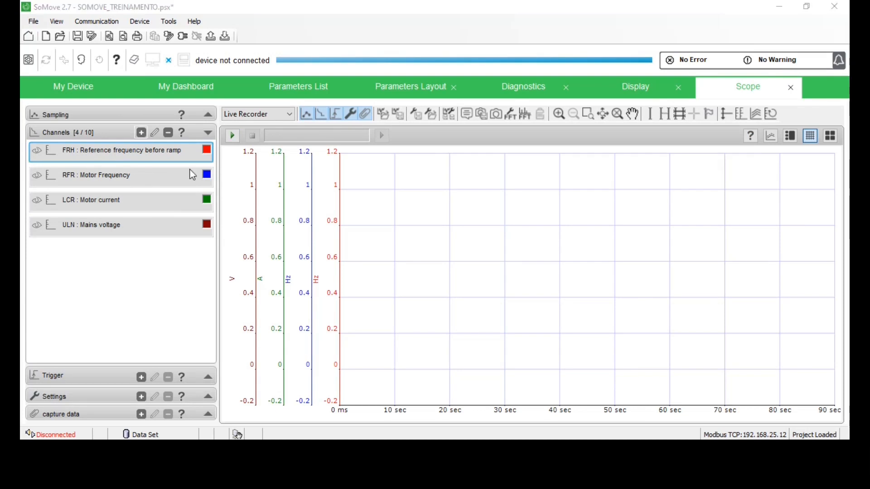
left_click(222, 210)
left_click(128, 175)
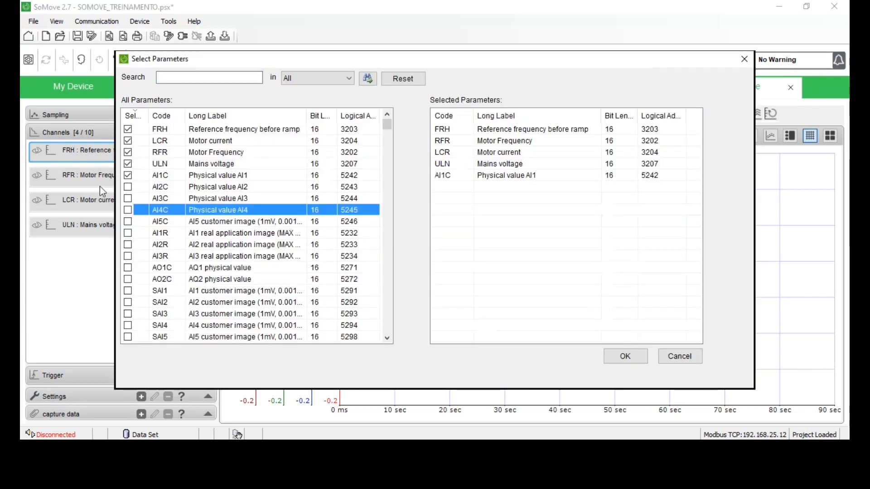
left_click(616, 352)
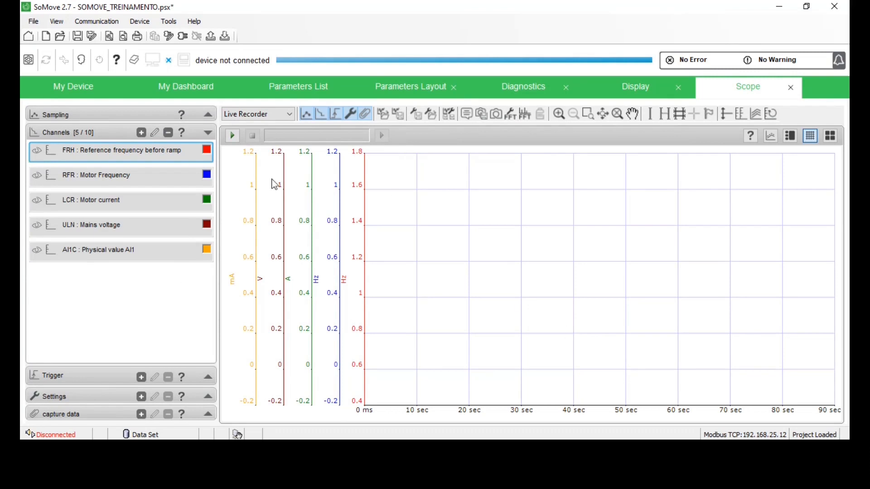
Switch the scope's recording mode to Device Recorder.
left_click(232, 136)
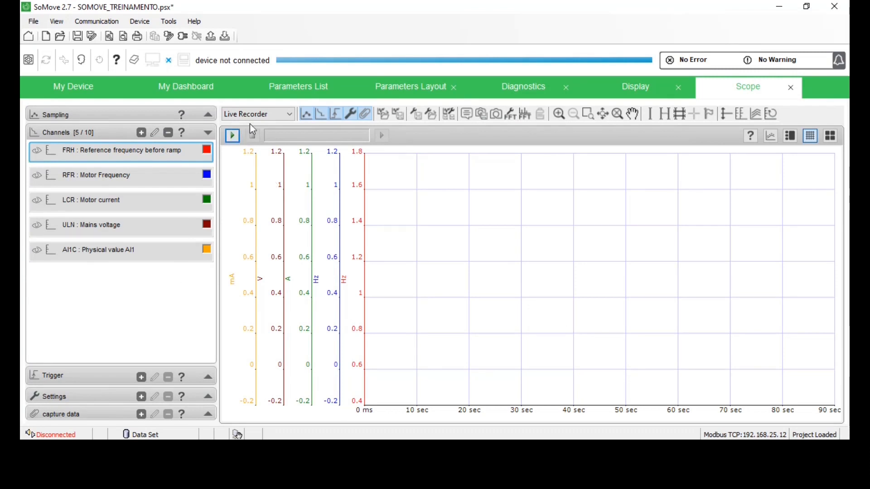
left_click(282, 117)
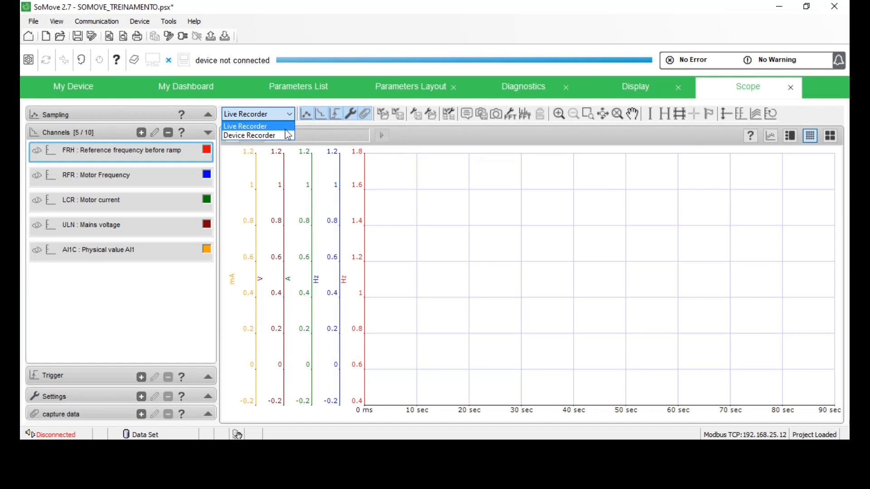
left_click(288, 136)
left_click(272, 126)
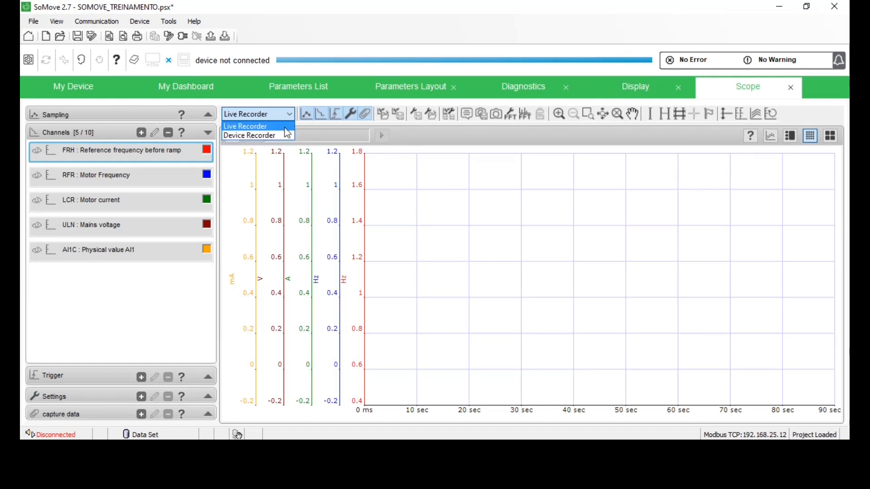
left_click(119, 170)
left_click(126, 154)
left_click(263, 116)
left_click(260, 136)
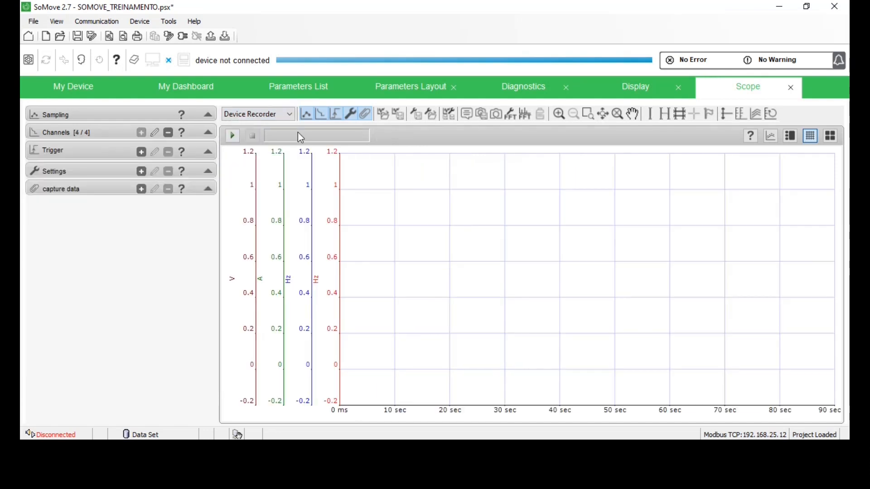
Review the device recorder's sampling settings, channel list and the options for adding a trigger.
left_click(210, 119)
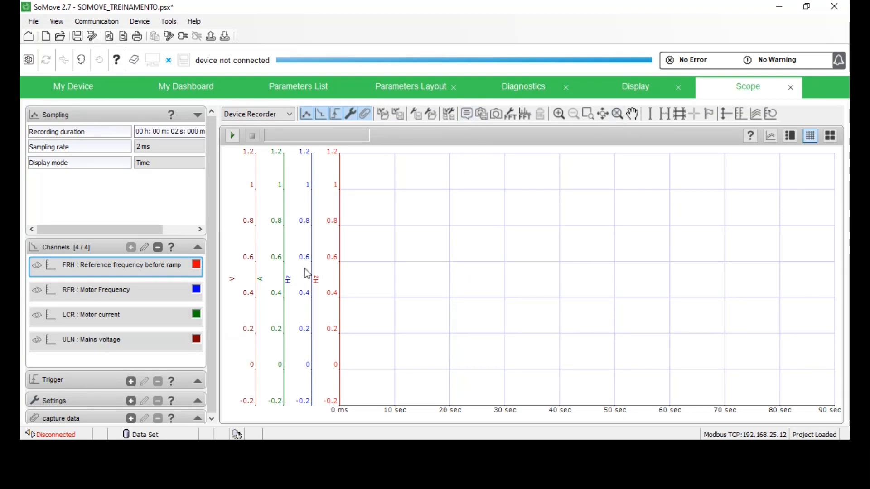
scroll(329, 277, "down", 6)
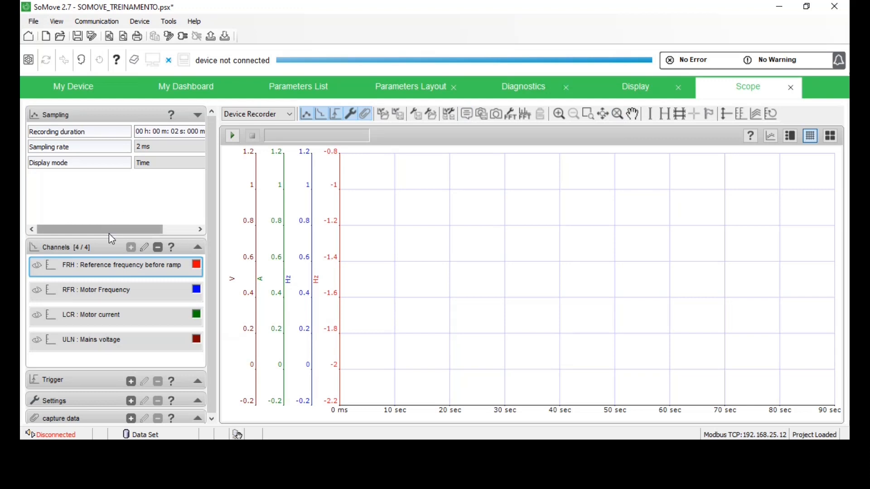
left_click_drag(109, 230, 34, 268)
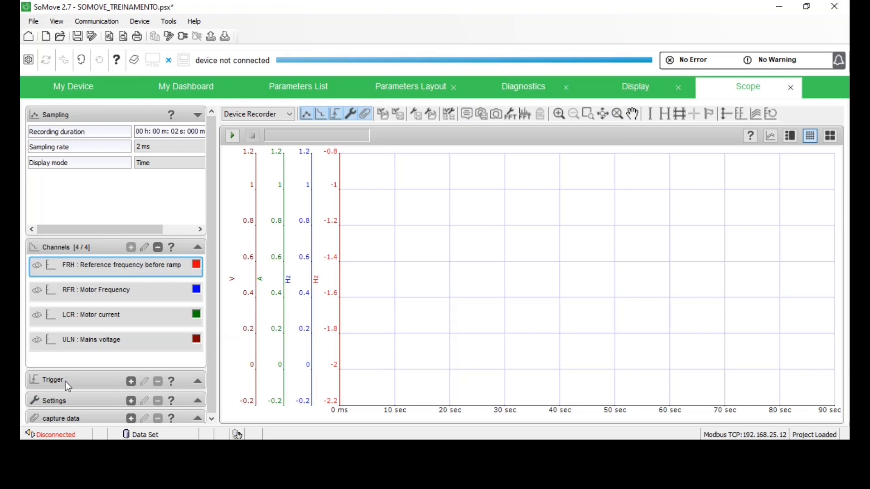
left_click(137, 383)
left_click(733, 358)
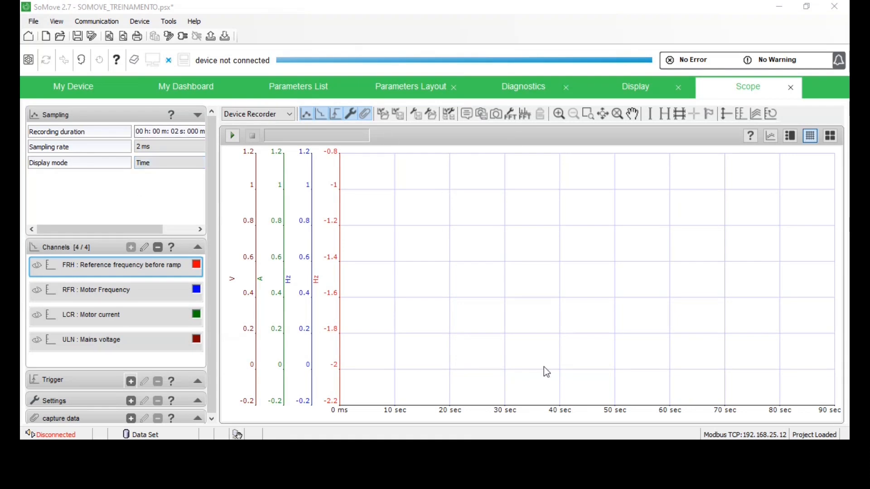
Start a new project without saving the current changes and choose ATV320 as its device.
left_click(36, 24)
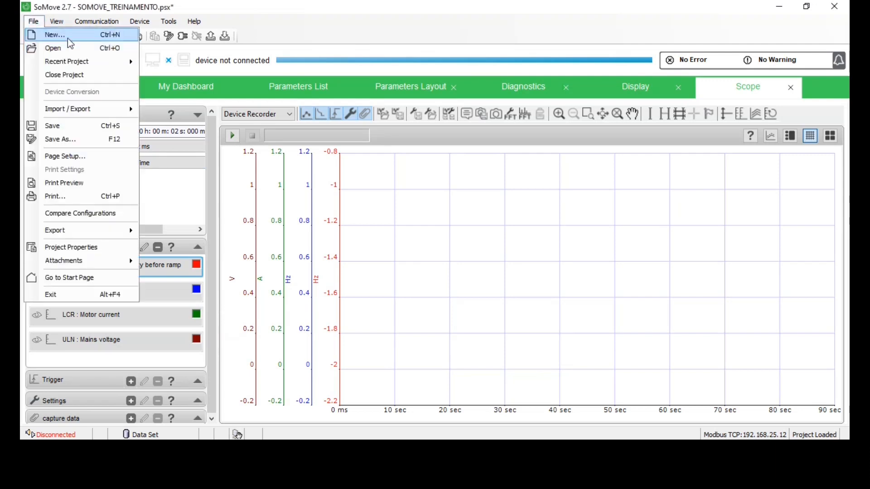
left_click(67, 38)
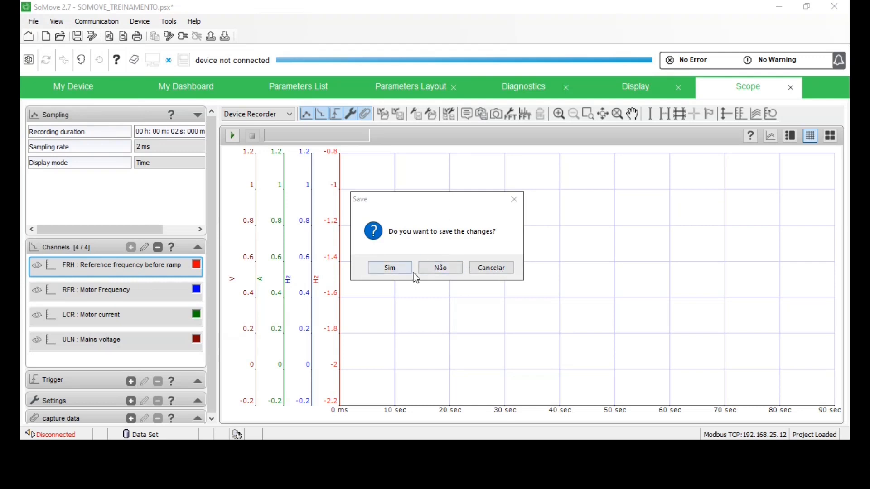
left_click(434, 269)
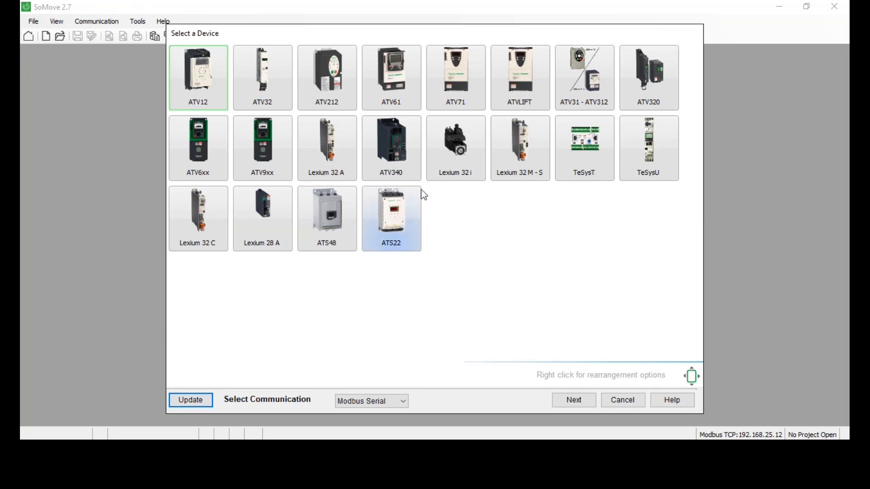
double_click(654, 93)
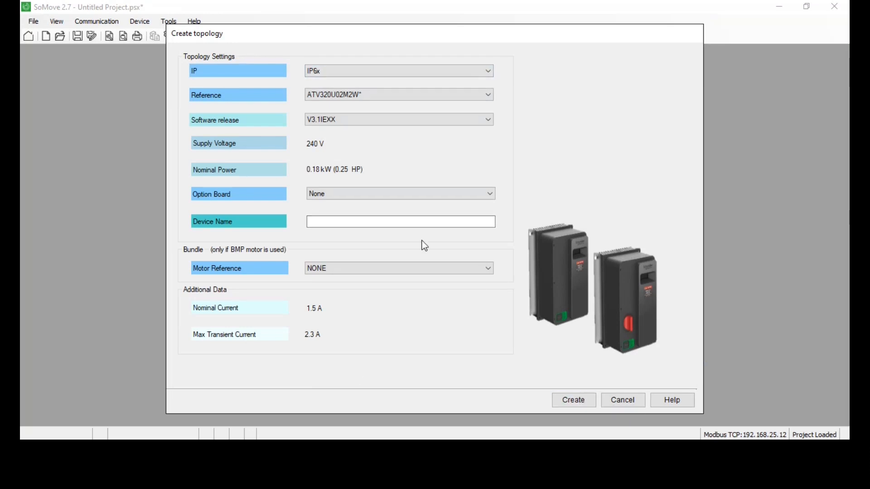
Create the device topology with the drive reference set to ATV320U40N4W.
left_click(353, 100)
left_click(370, 245)
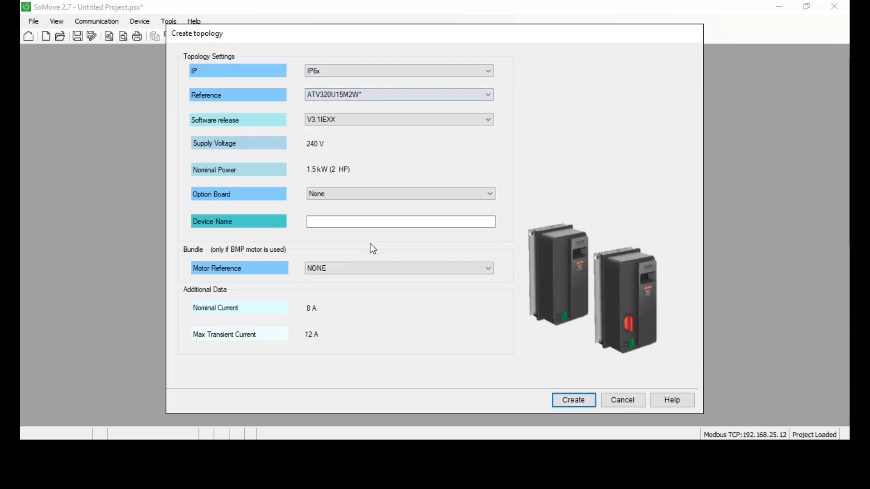
left_click(346, 96)
left_click(332, 291)
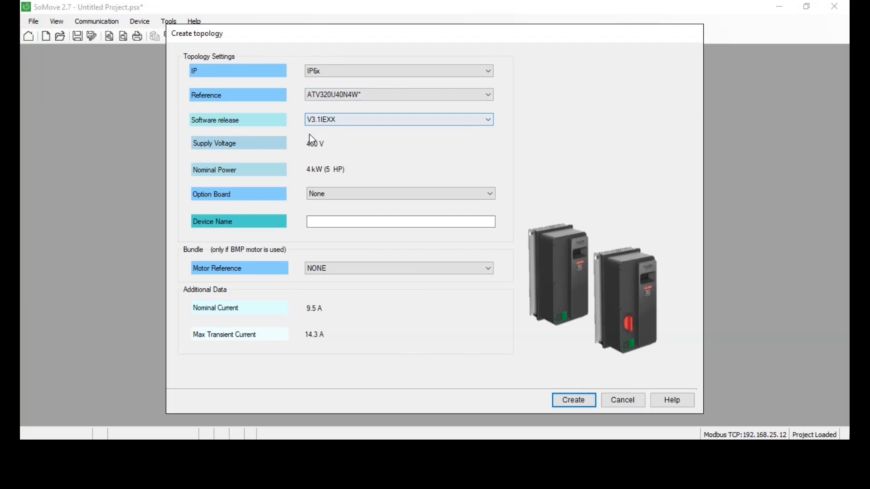
left_click(574, 401)
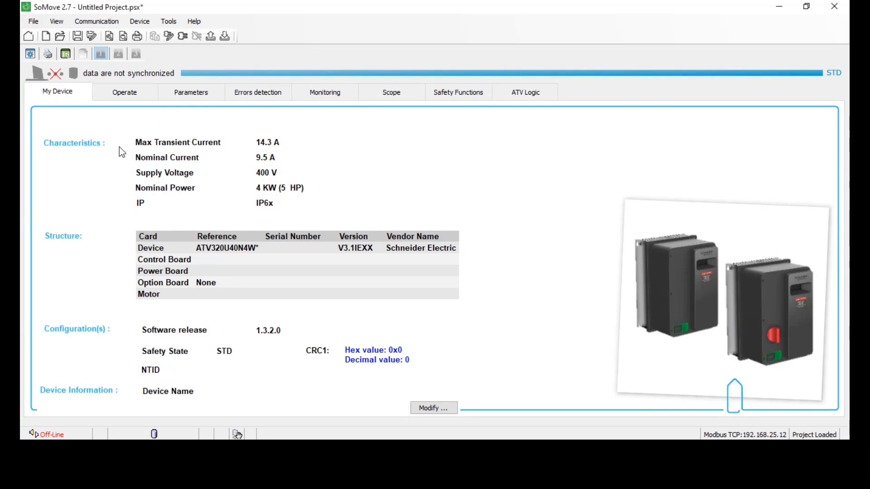
Look over the drive's operating view, full parameter list, parameter switching and modified parameters.
left_click(131, 93)
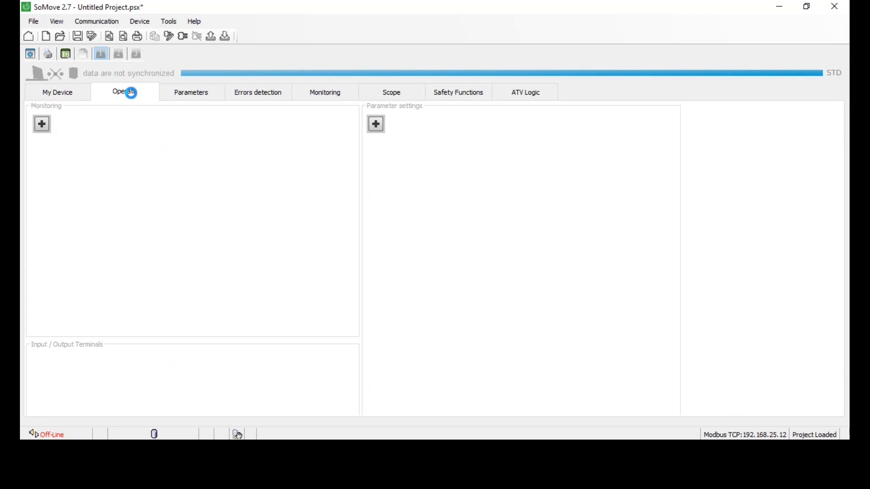
left_click(198, 93)
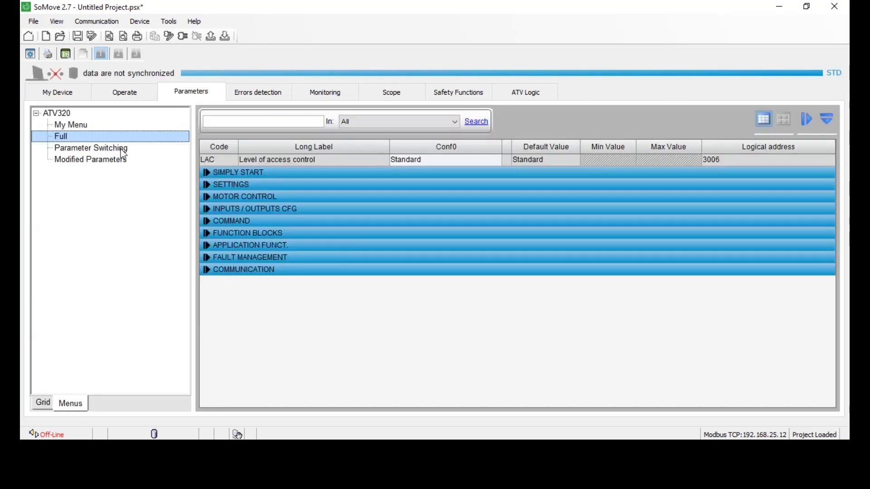
left_click(109, 149)
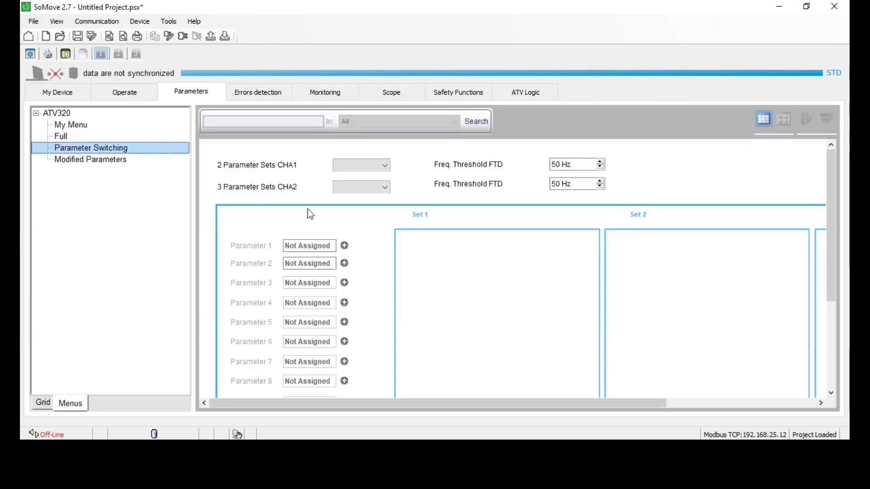
left_click(123, 160)
Examine the drive's error detection list and its monitoring parameters, including PID error and PID feedback.
left_click(255, 93)
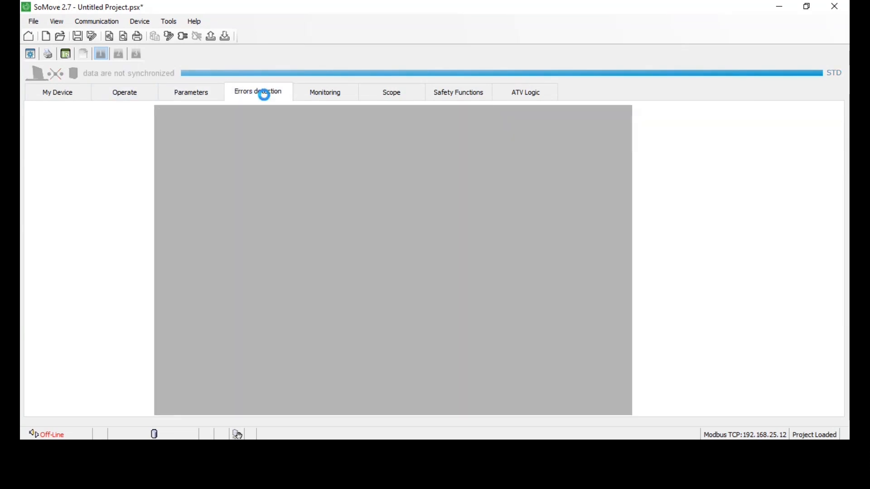
scroll(336, 163, "down", 8)
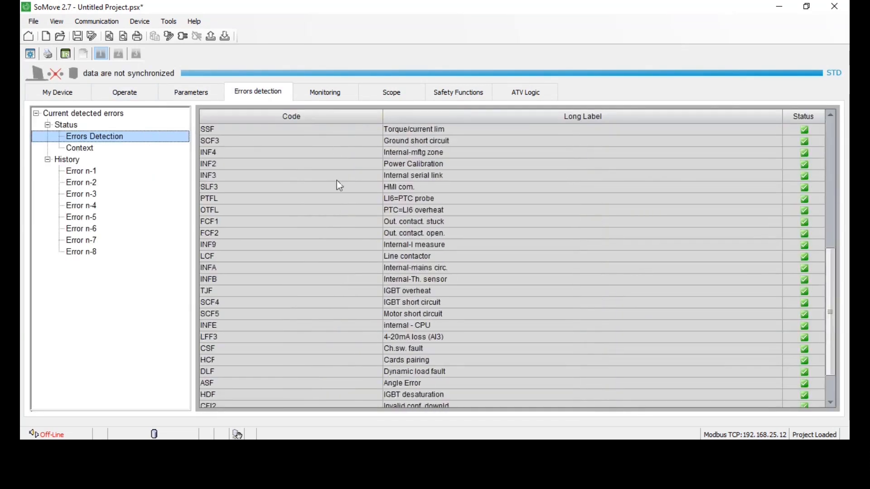
scroll(336, 170, "up", 8)
left_click(327, 102)
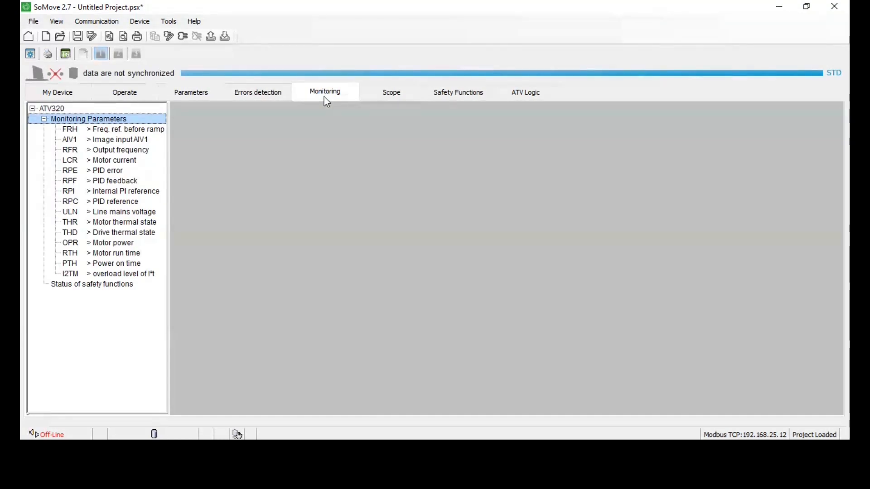
left_click(138, 150)
left_click(87, 170)
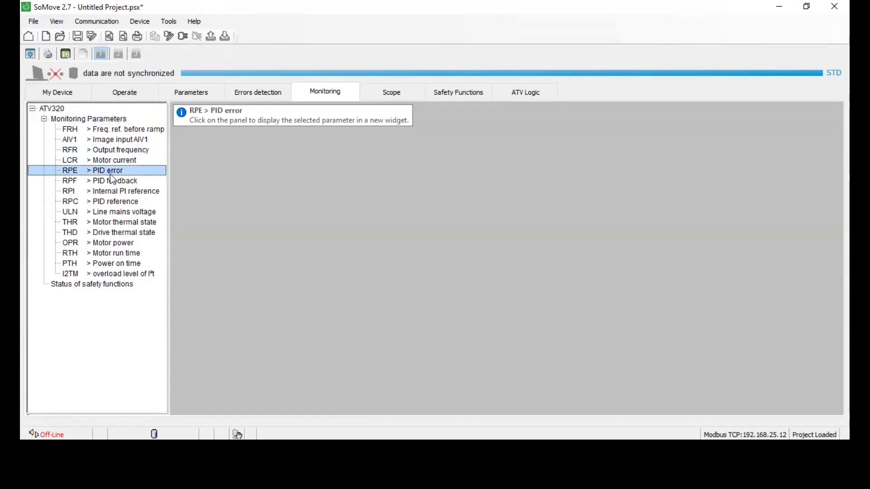
left_click(77, 182)
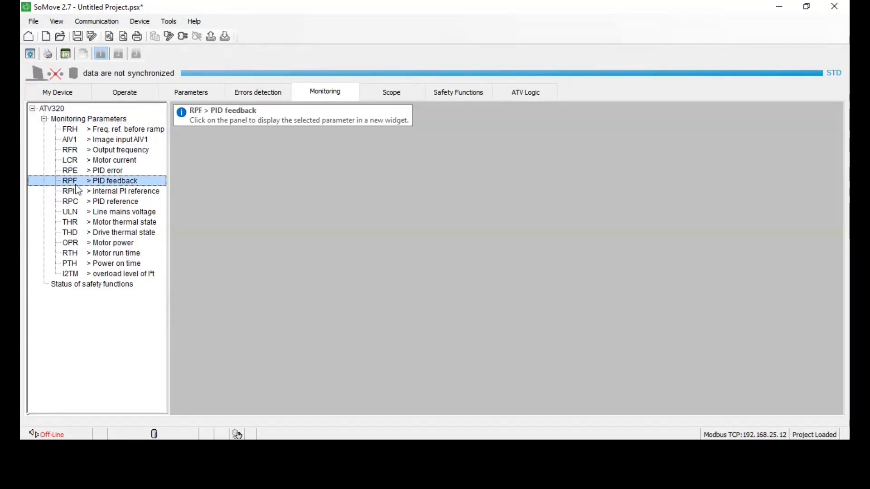
Look over the drive's scope channels, and revisit its monitoring, error detection, parameter and operating views.
left_click(391, 90)
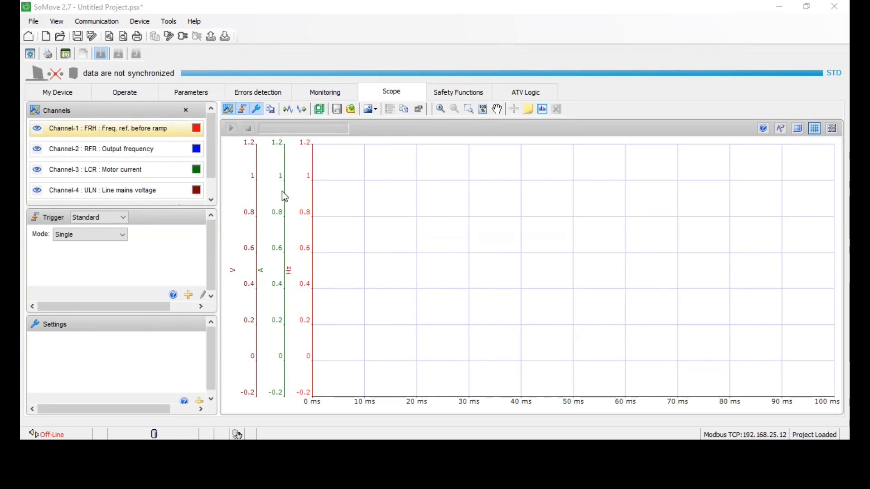
left_click_drag(205, 157, 209, 137)
left_click(320, 96)
left_click(269, 100)
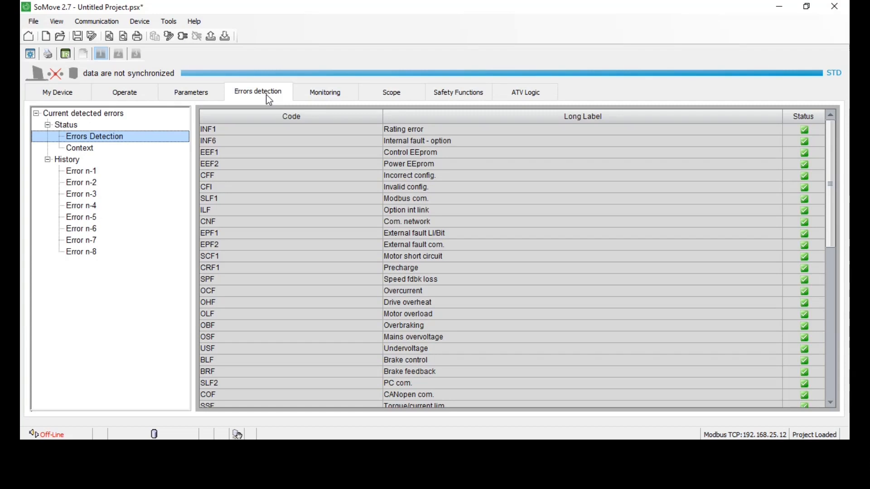
left_click(191, 93)
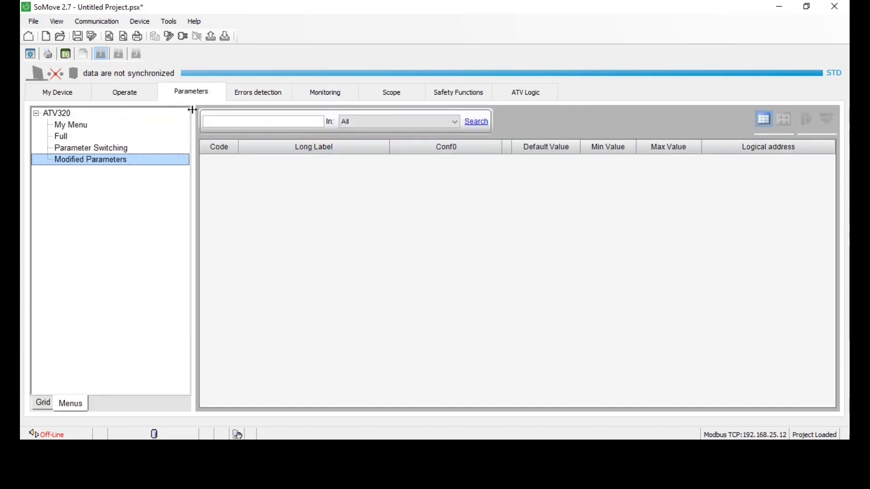
left_click(144, 97)
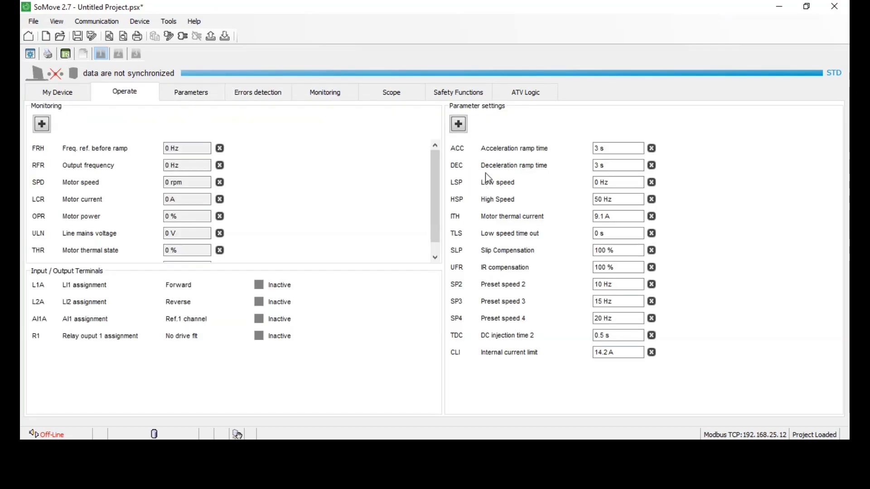
Examine the drive's safety functions, from the function diagrams to the configuration and password options.
left_click(453, 97)
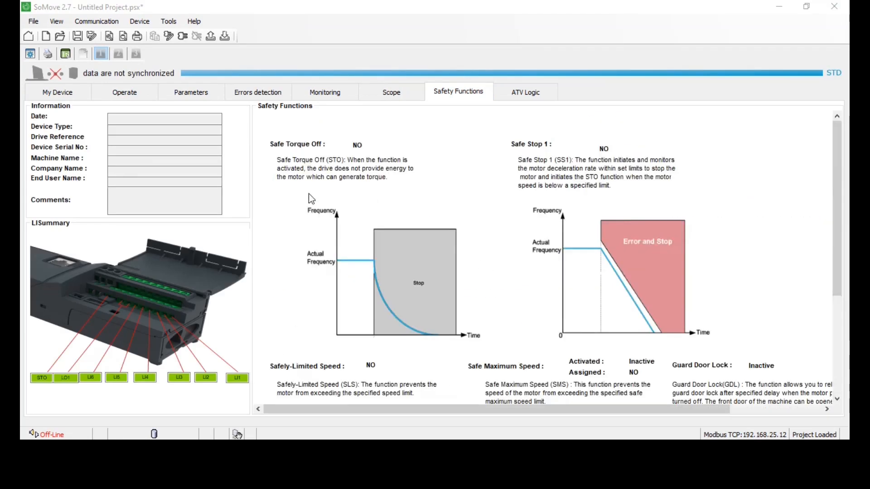
scroll(317, 209, "down", 3)
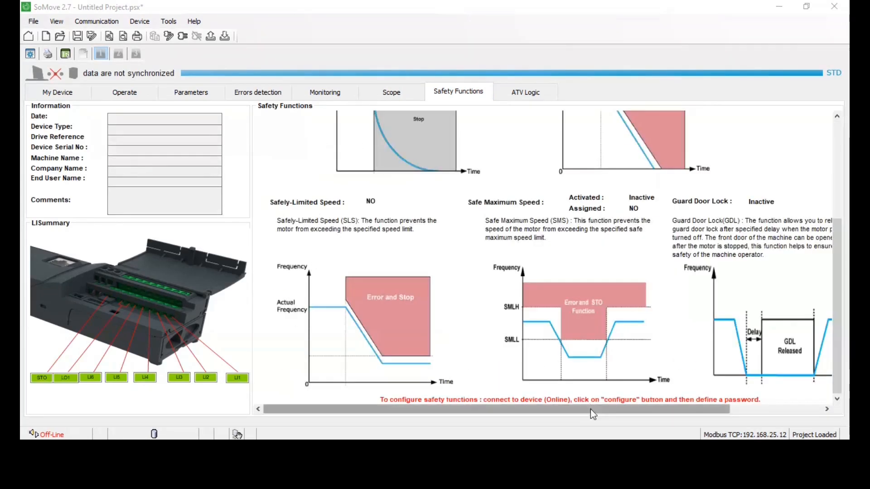
left_click_drag(711, 411, 825, 417)
scroll(802, 290, "up", 1)
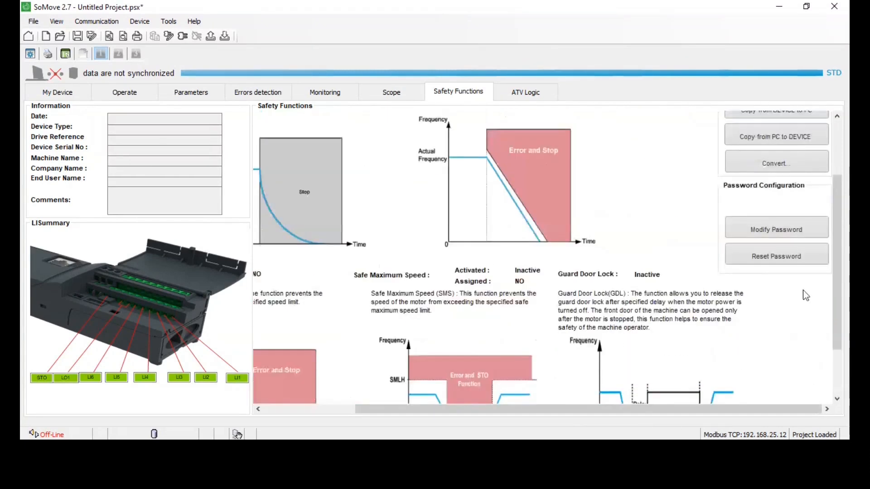
scroll(802, 285, "up", 2)
scroll(800, 280, "down", 2)
scroll(774, 156, "up", 2)
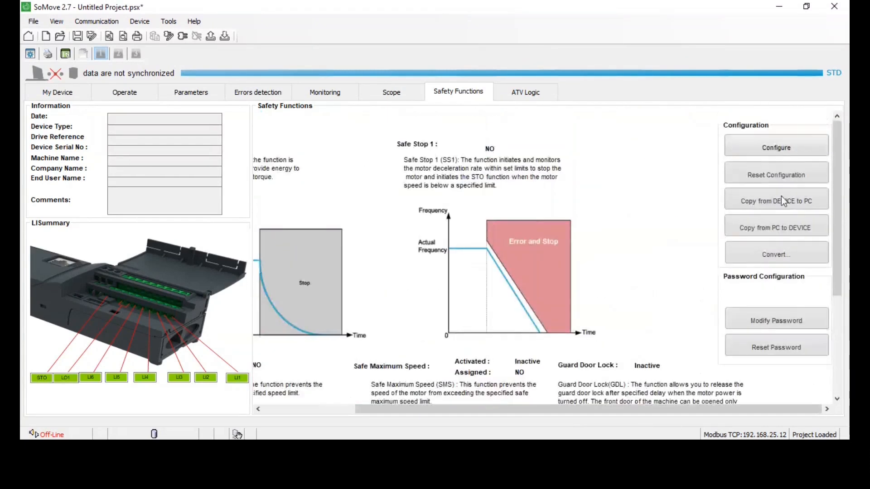
Examine the safety configuration's Information, STO, SLS, SS1, SMS, GDL and Input / Output pages, and close it without changes.
left_click(785, 149)
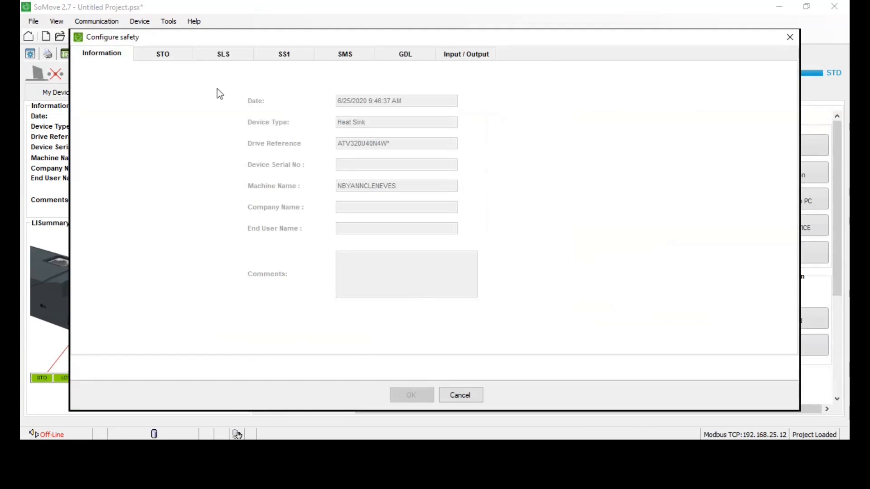
left_click(163, 55)
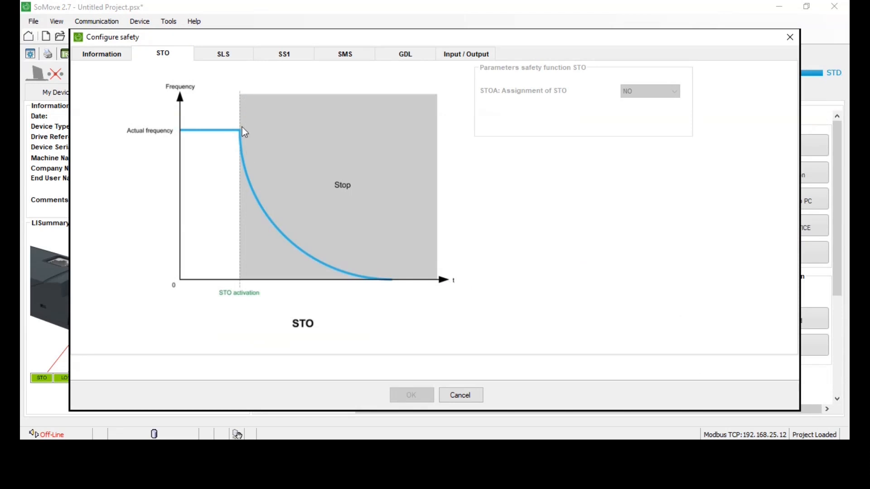
left_click(232, 59)
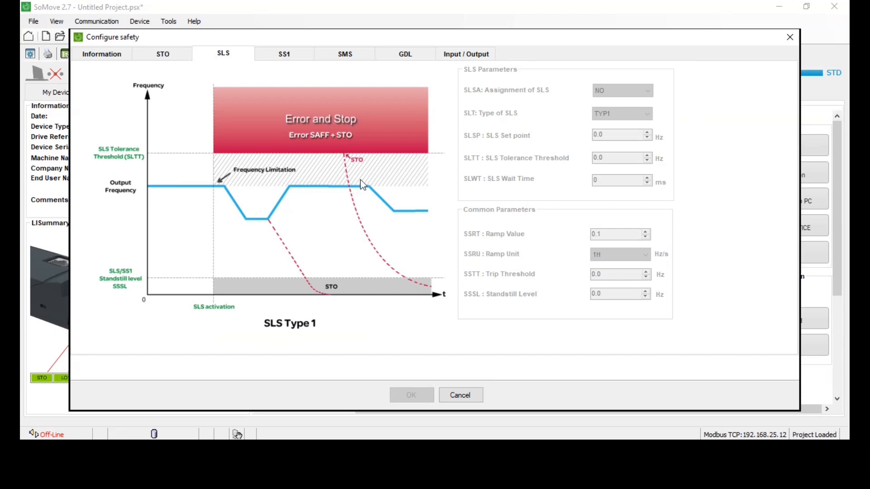
left_click(281, 56)
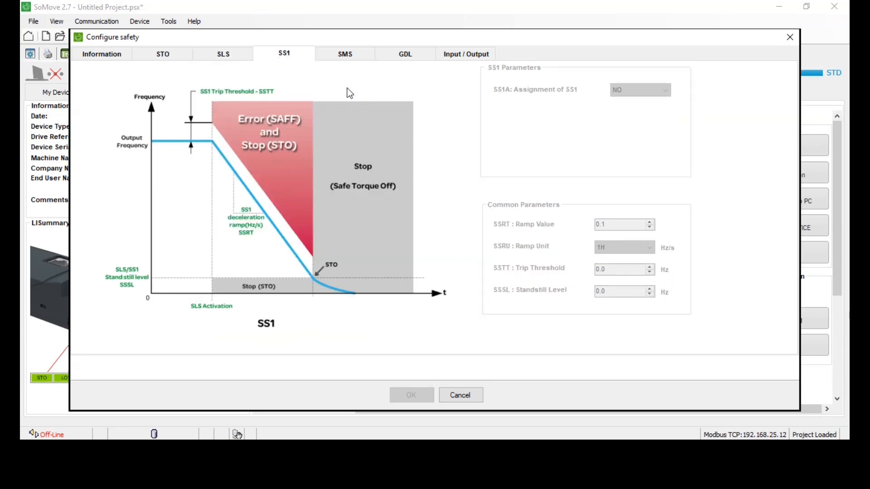
left_click(342, 55)
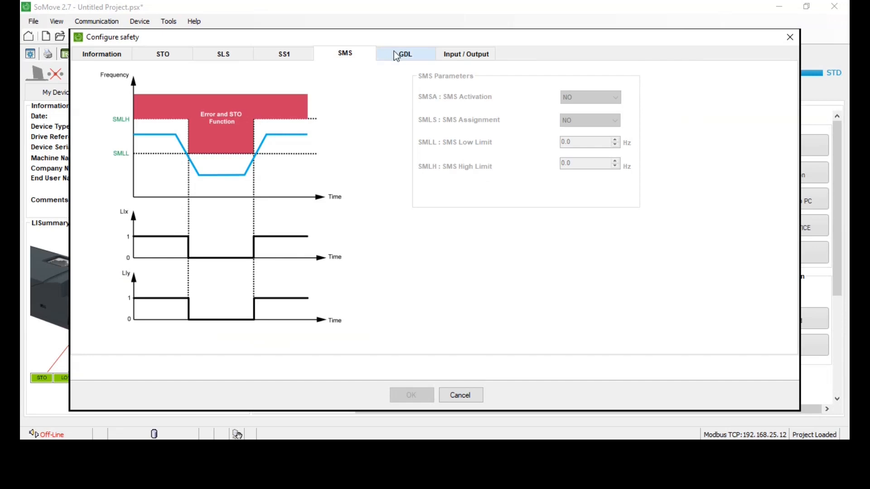
left_click(416, 58)
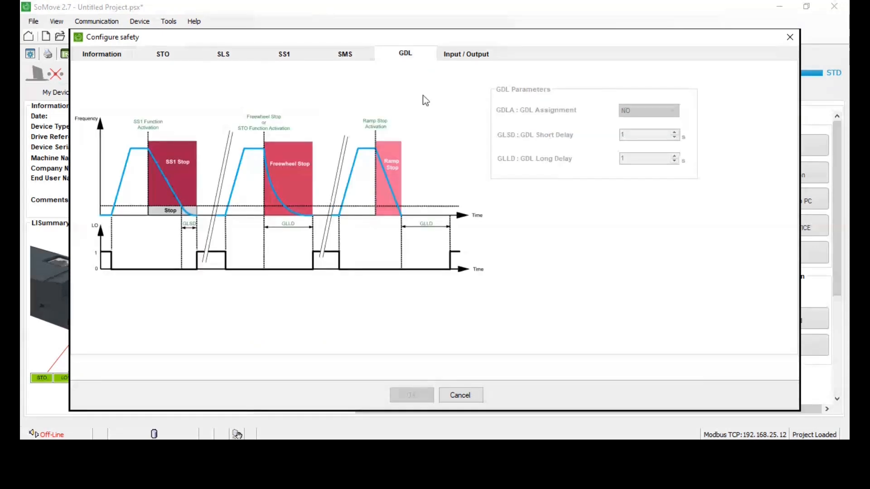
left_click(461, 55)
left_click_drag(482, 34, 373, 134)
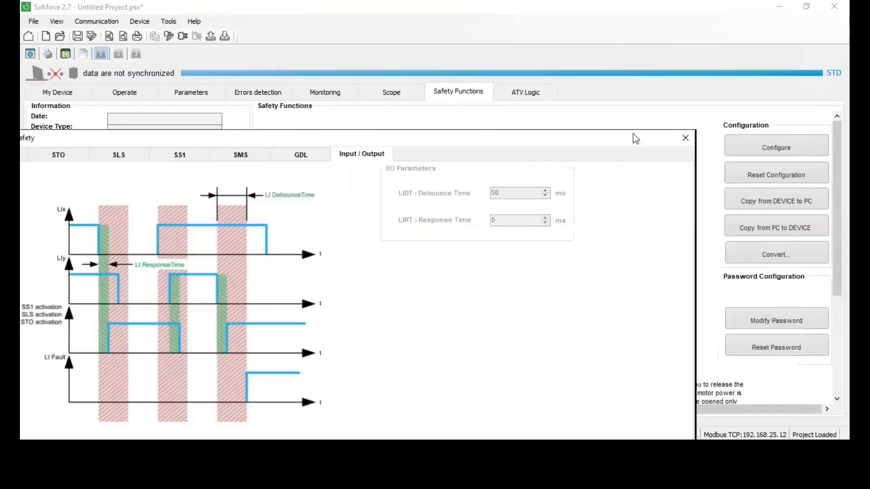
left_click(683, 136)
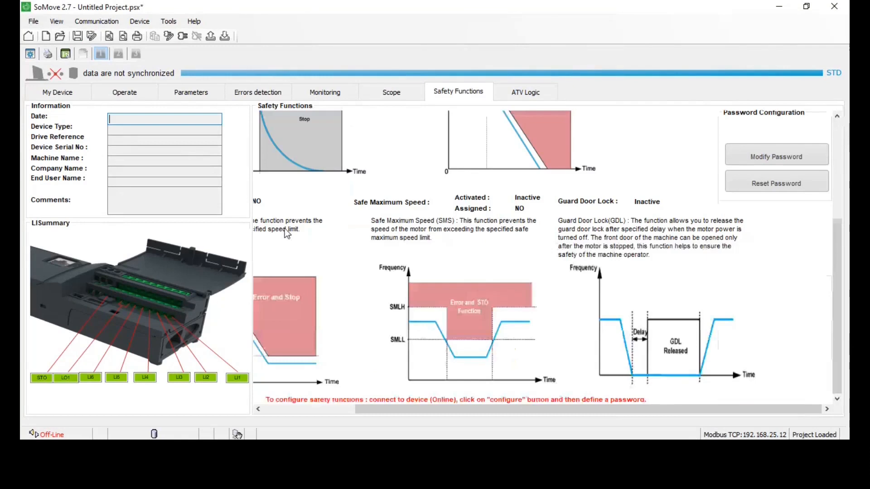
scroll(288, 245, "up", 3)
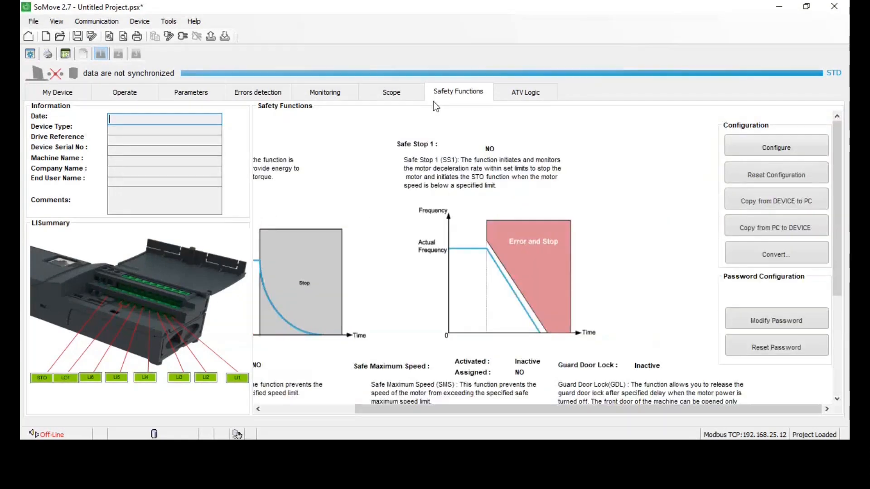
In the ATV Logic diagram, configure input port I1 as Discrete with virtual number 1.
left_click(503, 95)
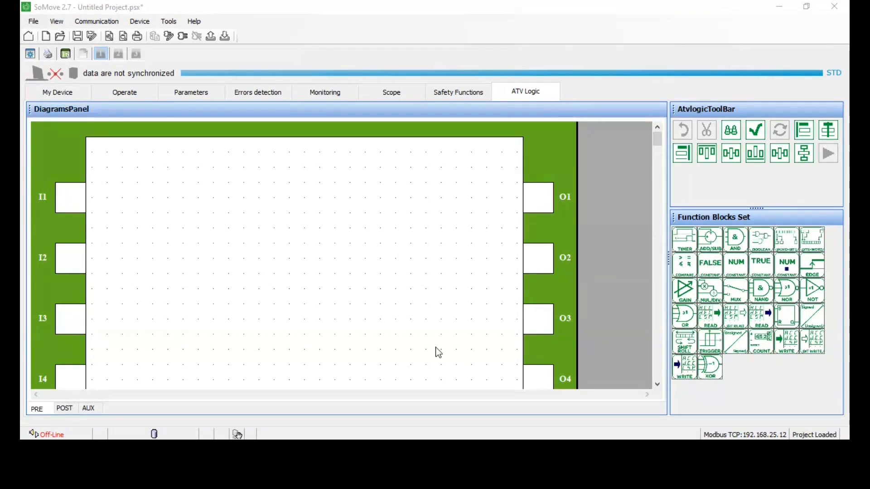
scroll(612, 285, "down", 3)
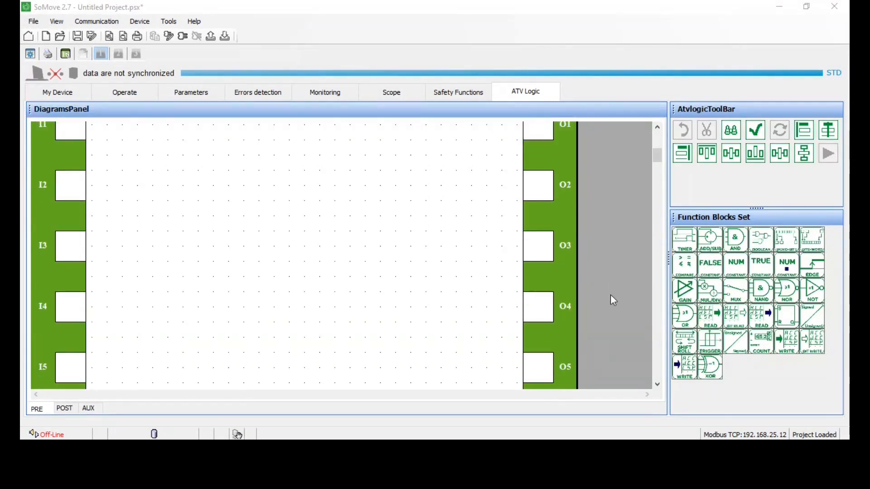
scroll(634, 304, "up", 3)
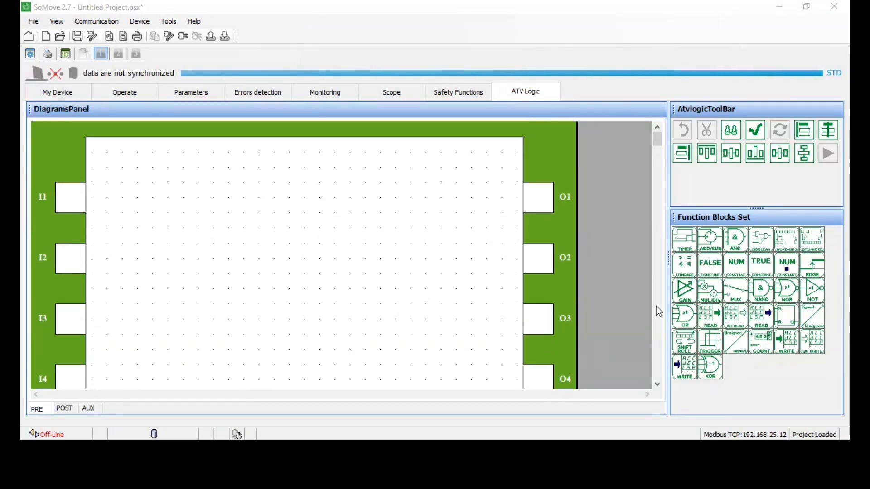
double_click(73, 191)
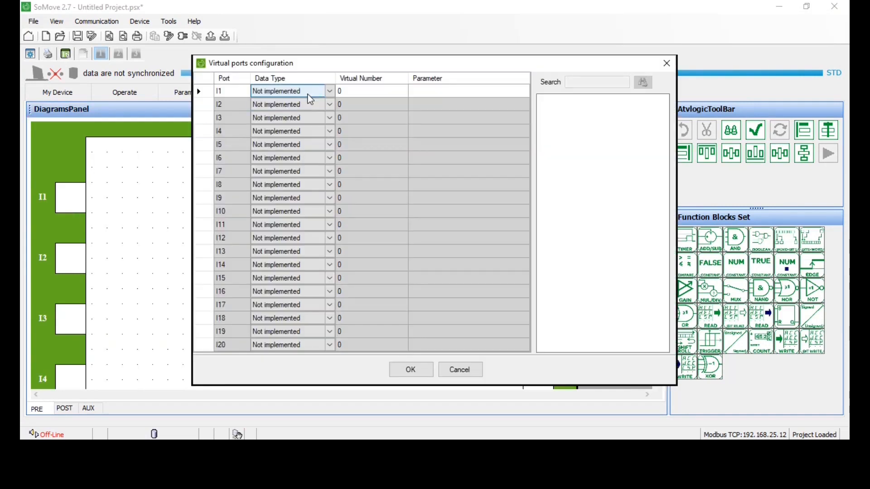
left_click(308, 93)
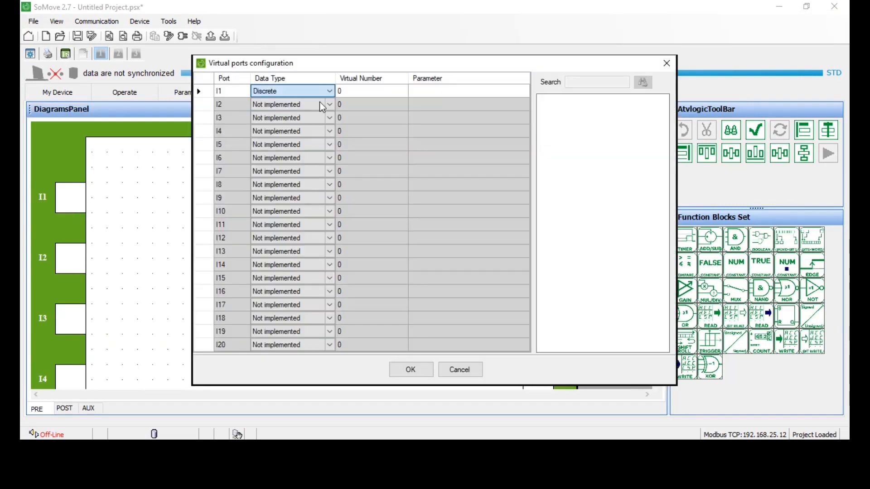
left_click(298, 104)
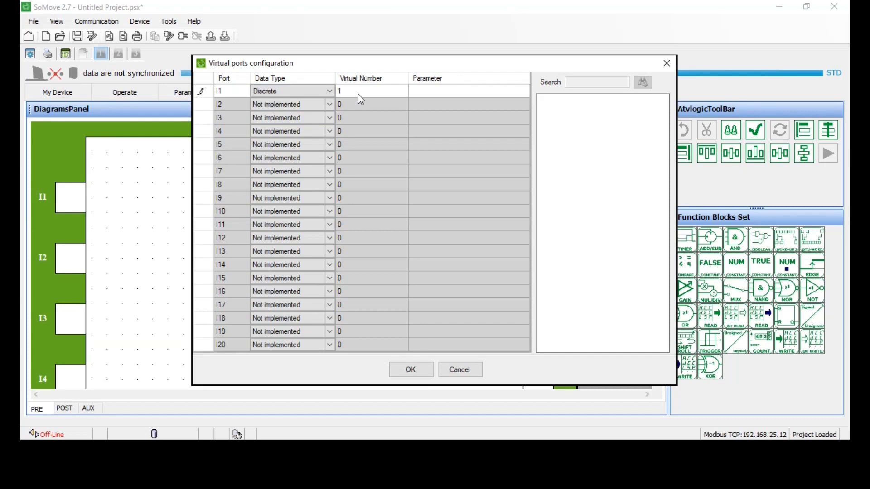
left_click(411, 370)
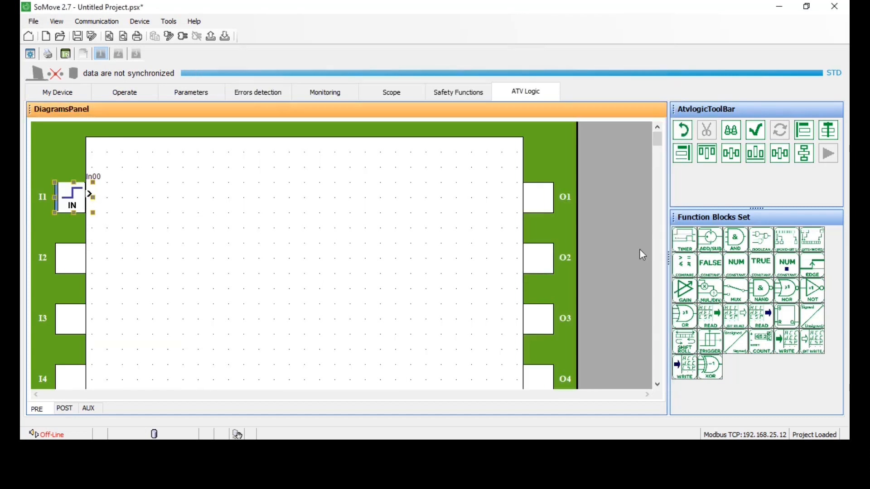
Place a TIMER block fed by input I1 and set its on delay to 1000, keeping type A.
left_click_drag(692, 246, 90, 193)
double_click(243, 179)
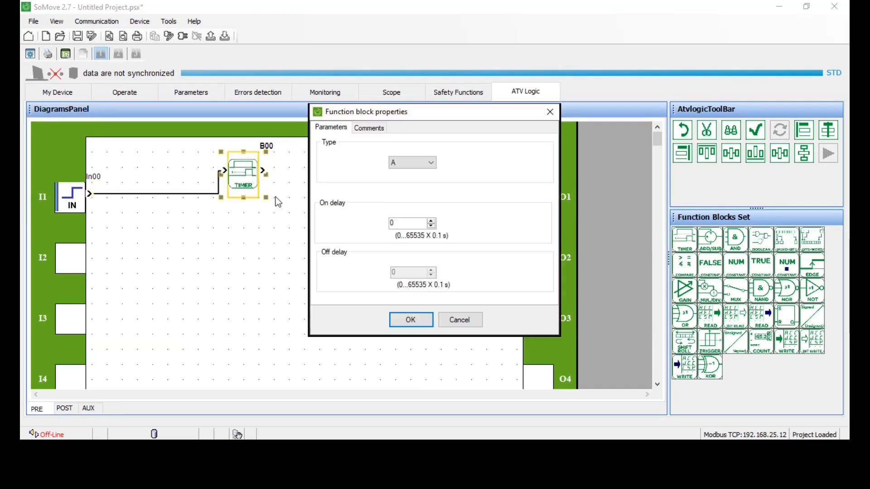
left_click_drag(402, 222, 353, 220)
type("1000")
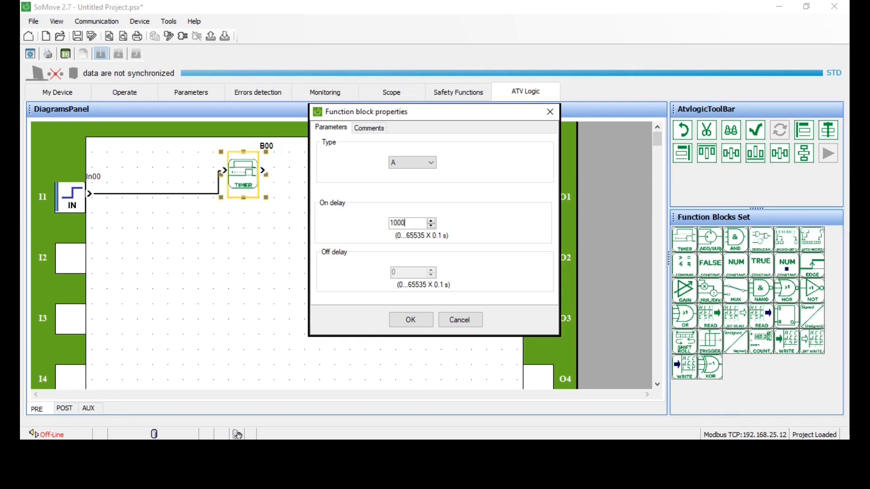
left_click(416, 322)
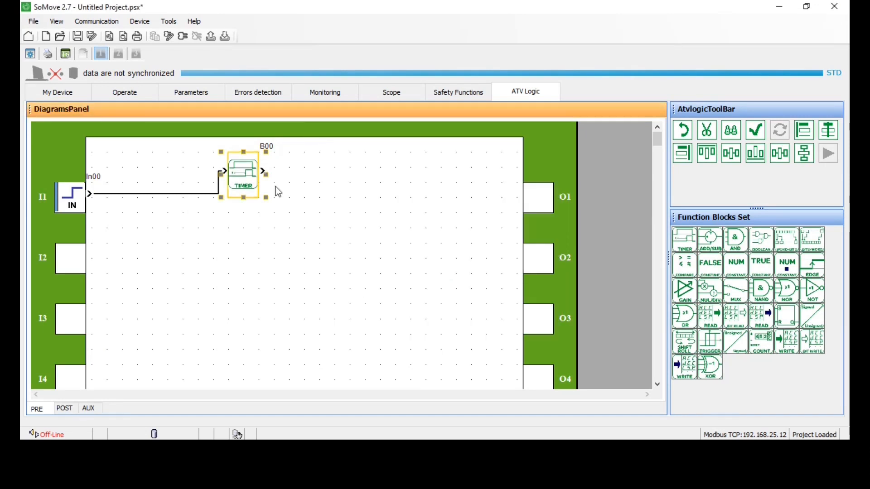
Configure output port O1 as Discrete with virtual number 1 and wire it to the TIMER block's output.
left_click(551, 204)
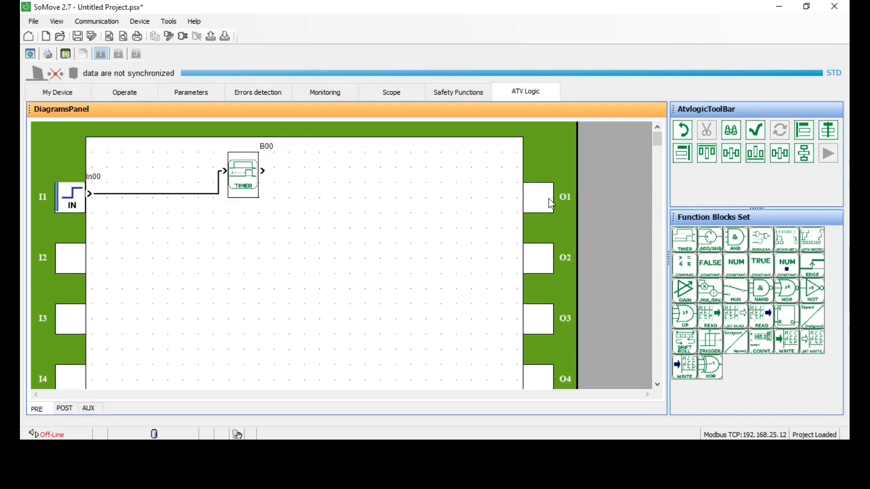
double_click(552, 204)
left_click(331, 93)
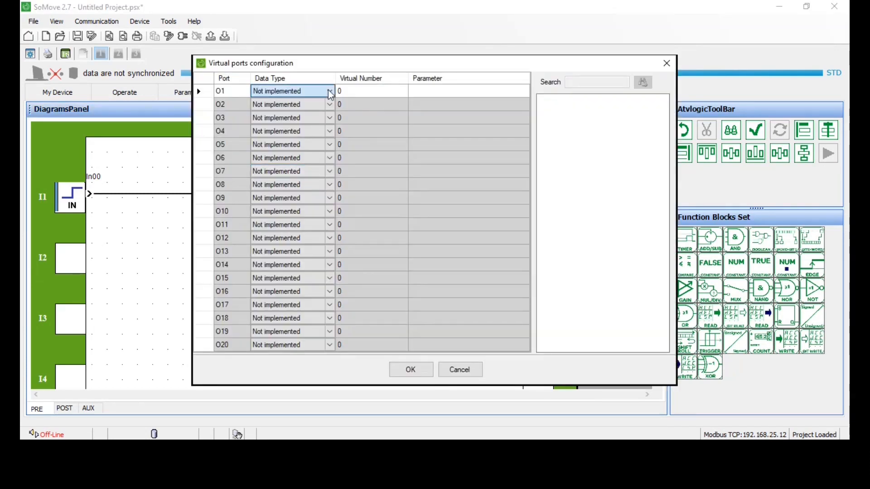
left_click(331, 95)
left_click(308, 105)
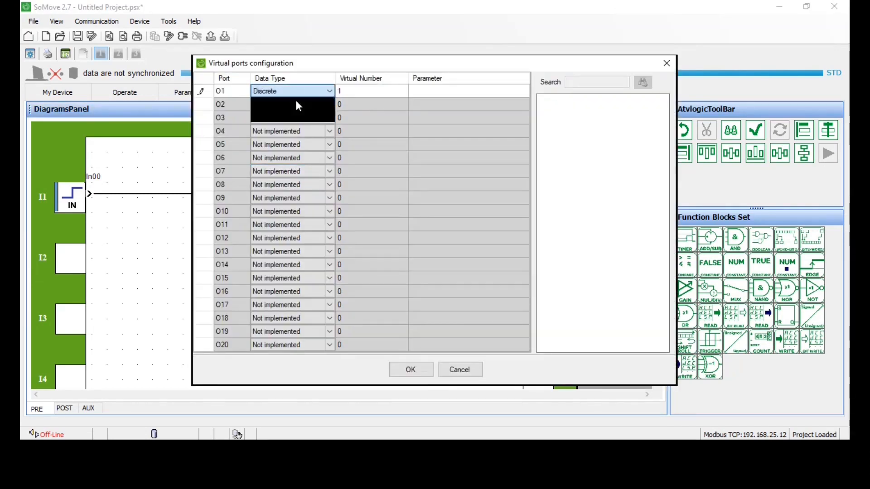
left_click(419, 372)
left_click_drag(519, 194, 267, 174)
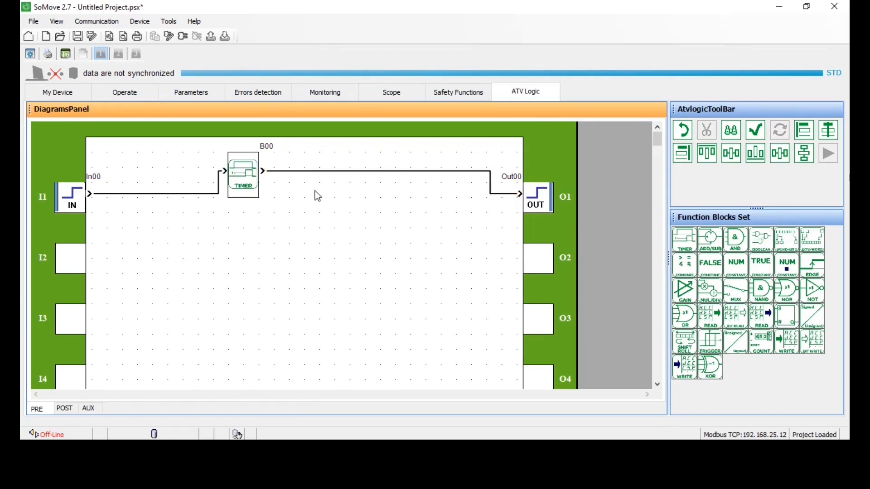
Move the TIMER block below the I1–O1 line and closer to output O1, checking its connected ports.
left_click_drag(247, 188, 288, 254)
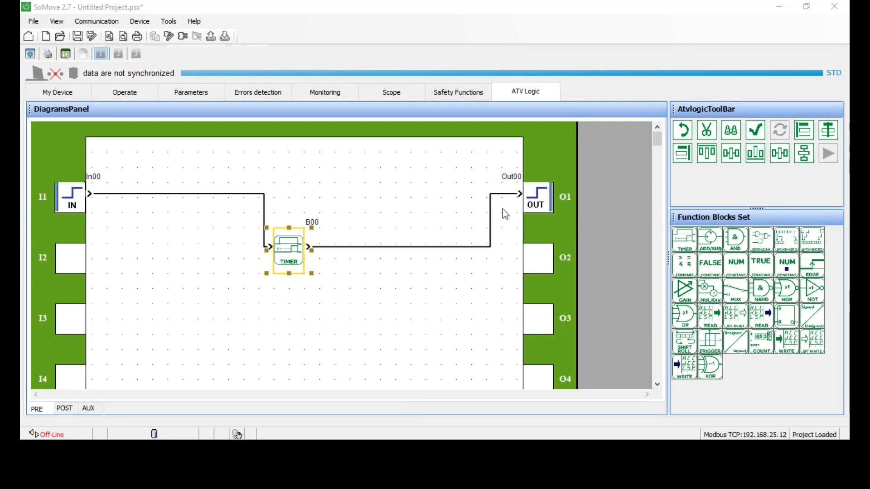
left_click(68, 200)
left_click(280, 247)
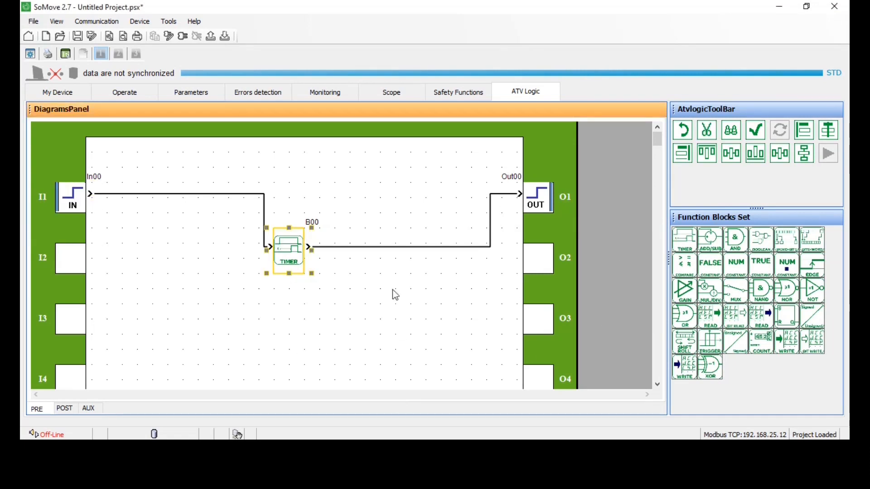
left_click(541, 197)
left_click(65, 194)
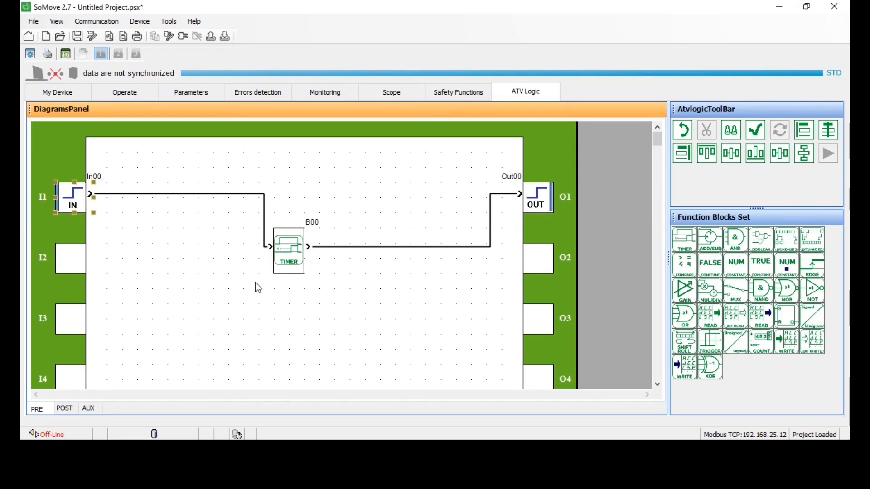
left_click_drag(288, 253, 395, 223)
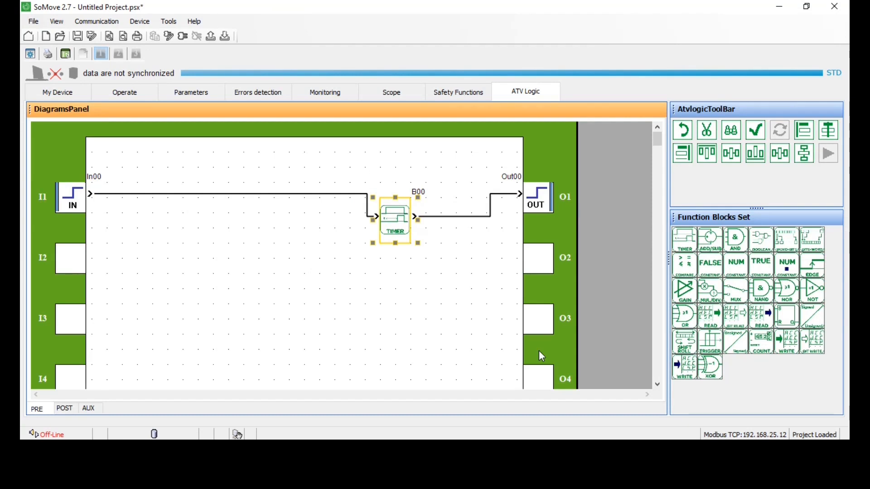
Revisit the drive's Parameter Switching and My Menu parameter views.
left_click(455, 97)
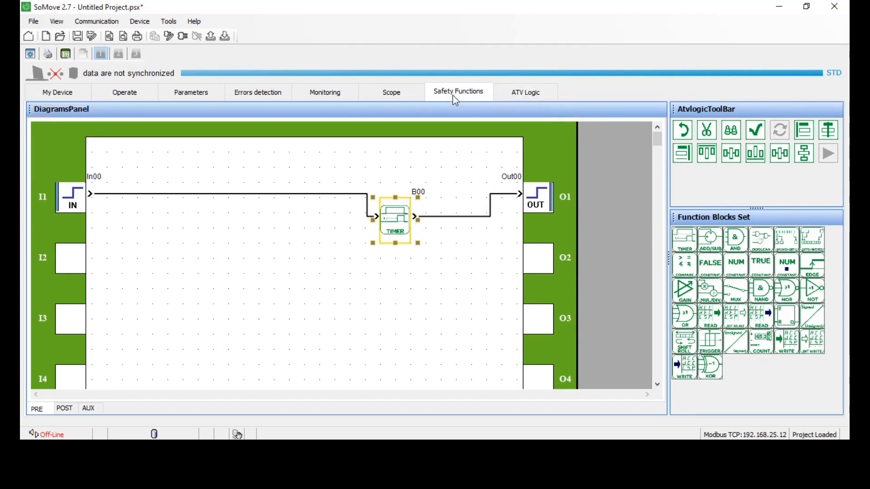
left_click(528, 95)
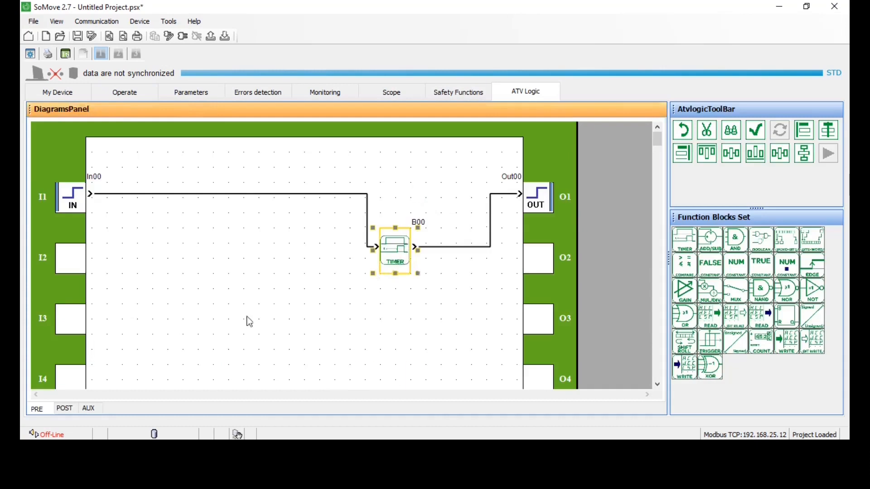
left_click(212, 100)
left_click(73, 149)
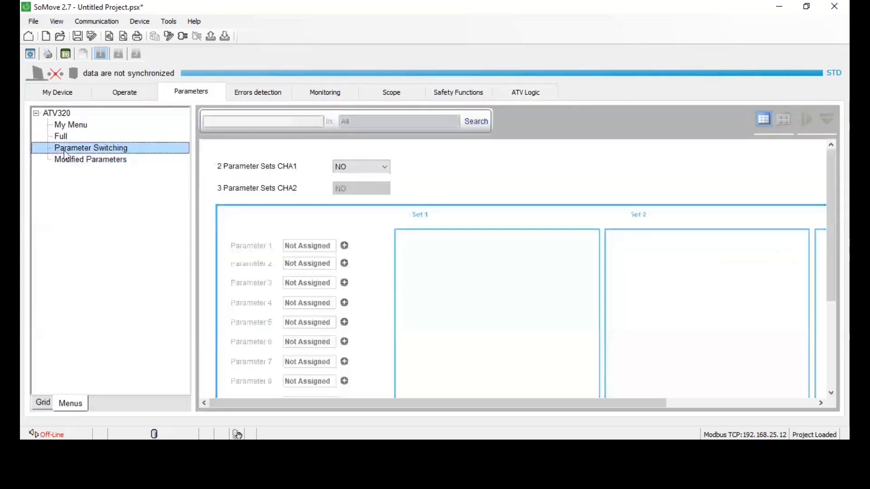
left_click(68, 125)
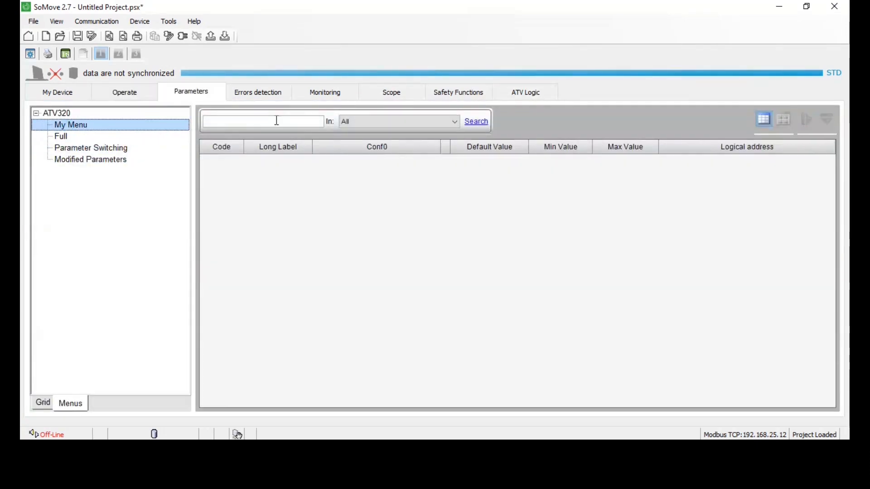
Return to the ATV Logic diagram and move the TIMER block lower and closer to the output ports.
left_click(508, 97)
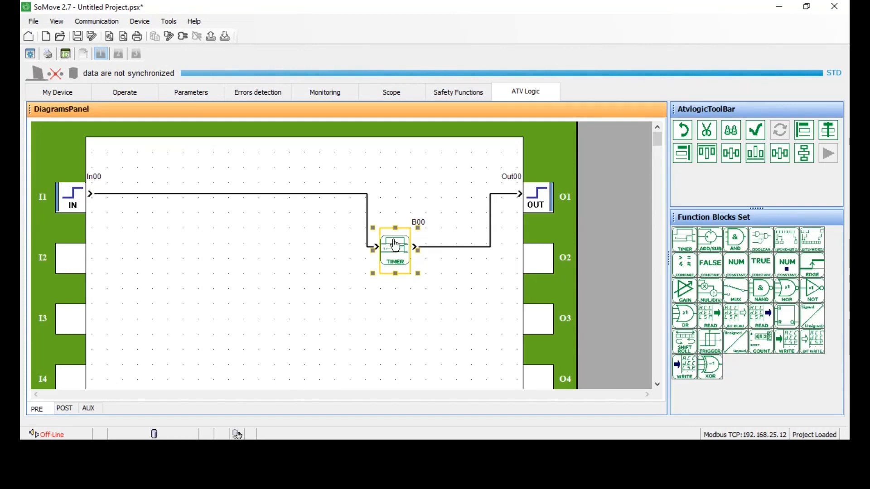
left_click_drag(395, 245, 433, 276)
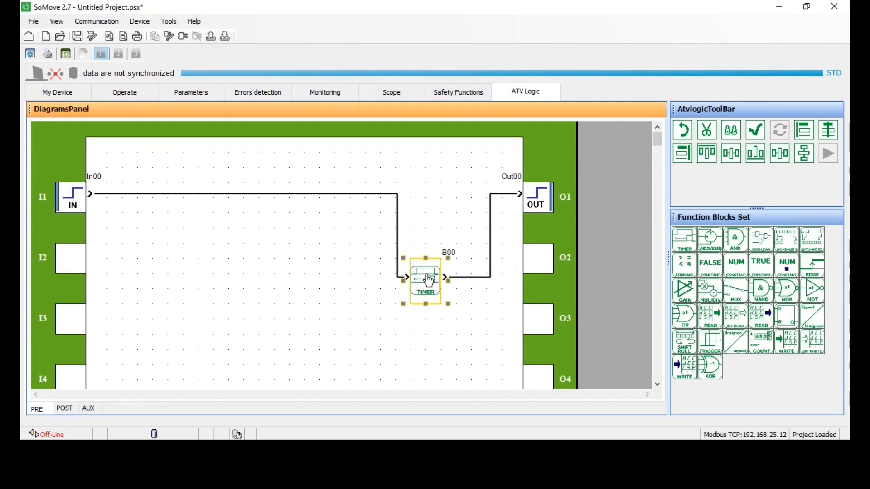
left_click(78, 200)
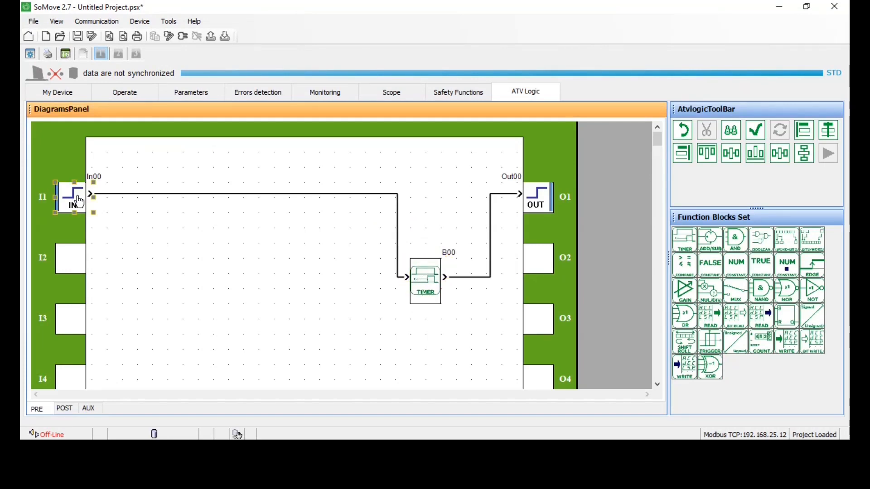
Discard the current project's changes and create a new ATS22 project with reference ATS22D17Q and firmware V1.1IEXX over Modbus Serial.
left_click(32, 24)
left_click(46, 34)
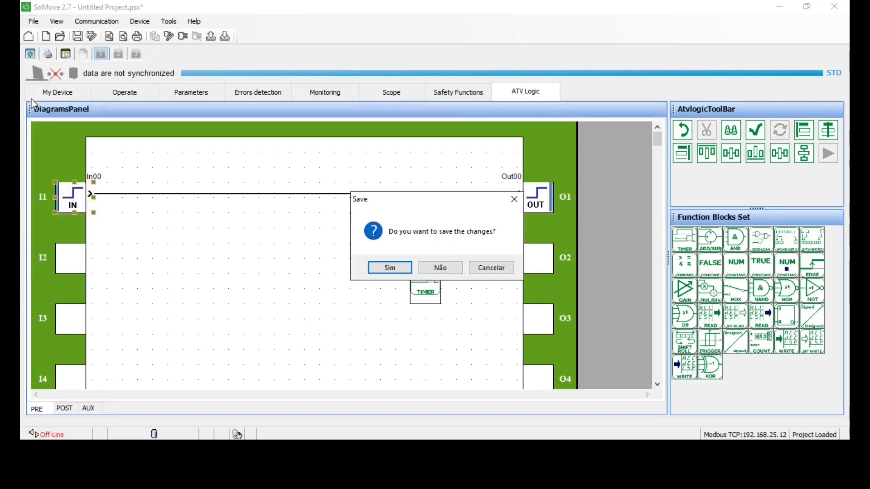
left_click(441, 268)
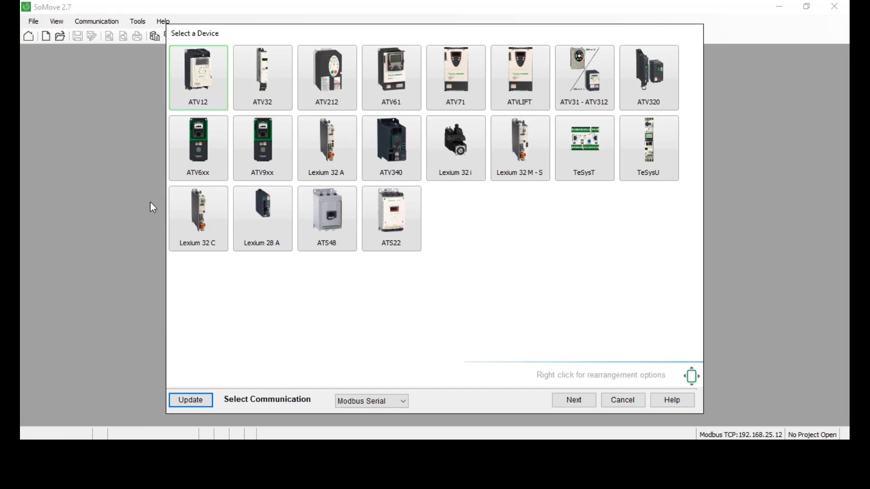
left_click(375, 217)
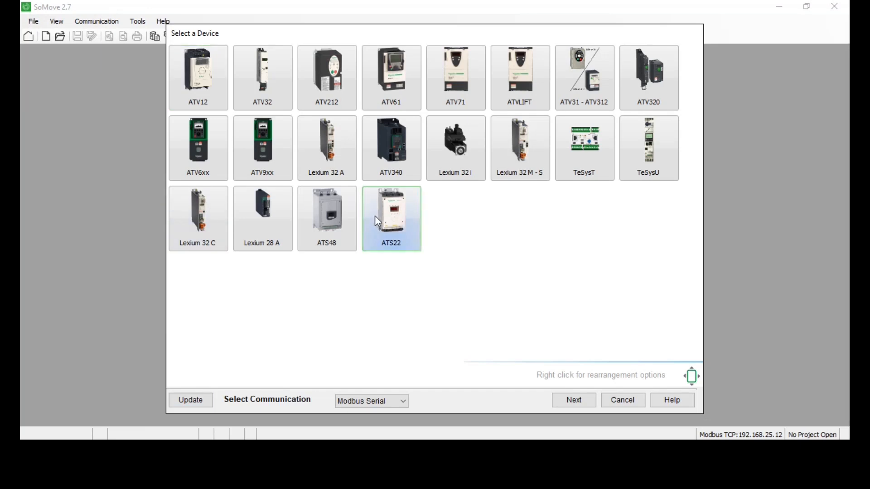
left_click(590, 401)
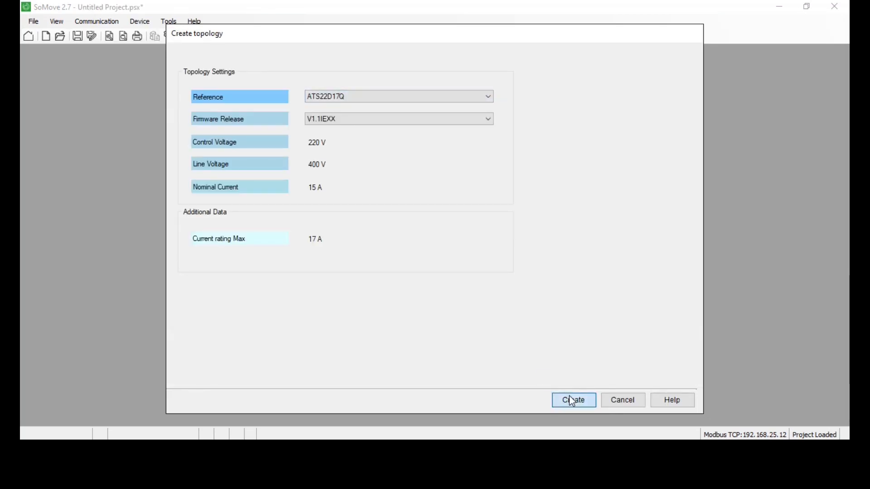
left_click(570, 400)
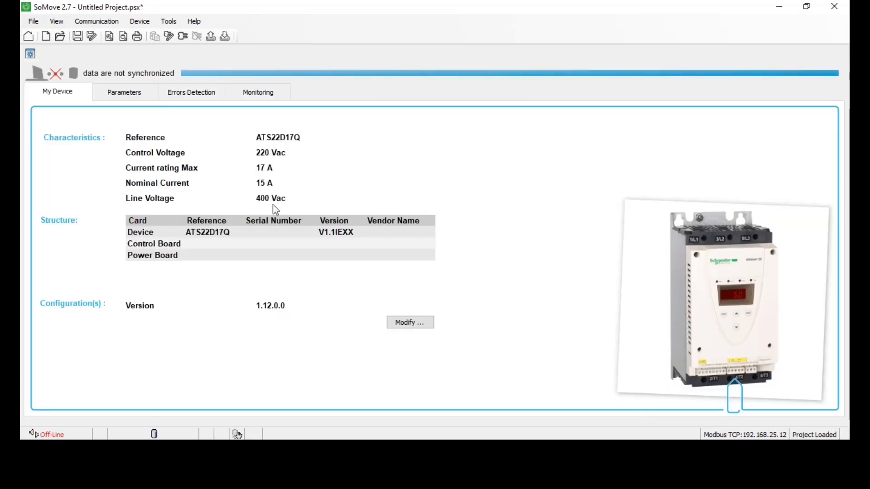
Examine the ATS22's Configuration, Settings and Advanced adjustments parameter groups, collapsing each one after viewing.
left_click(129, 92)
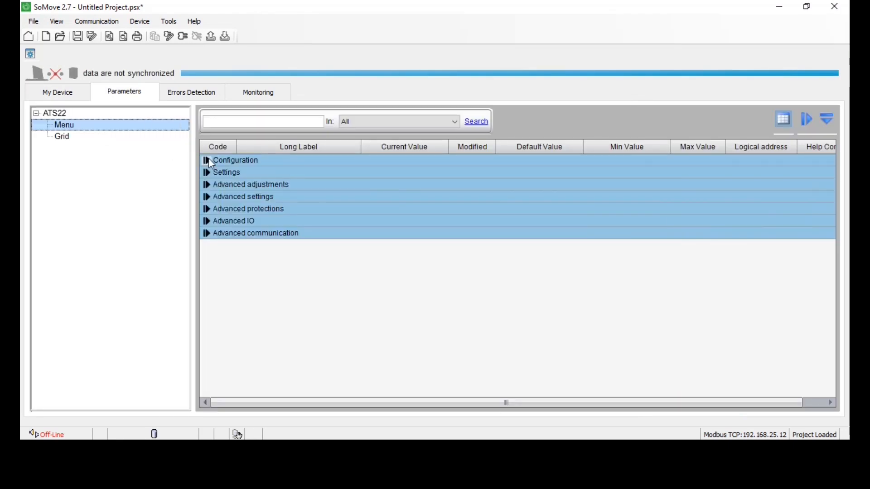
left_click(208, 160)
left_click(208, 159)
left_click(209, 173)
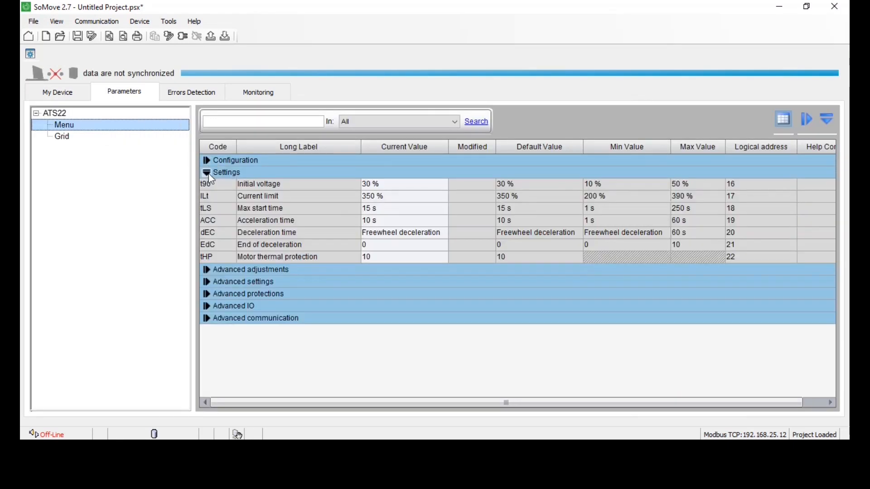
left_click(209, 173)
left_click(212, 185)
left_click(211, 186)
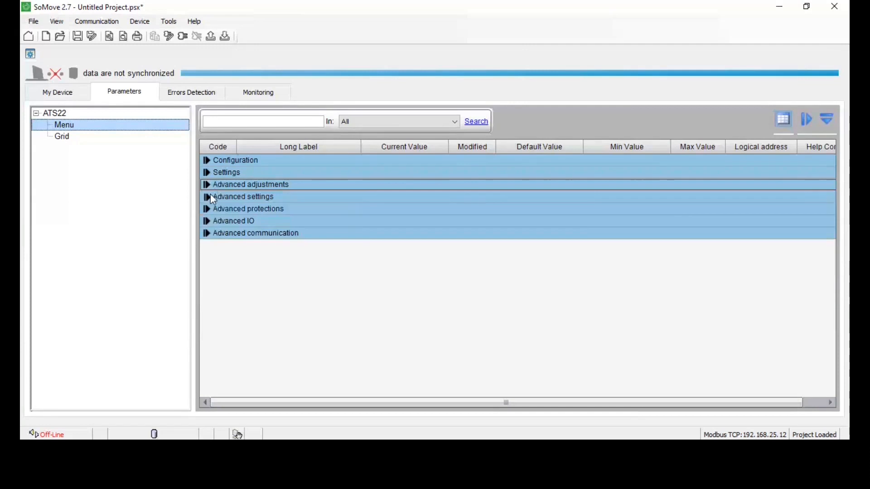
Examine the ATS22's Advanced settings, Advanced protections, Advanced IO and Advanced communication parameter groups, collapsing each one after viewing.
left_click(210, 196)
left_click(211, 196)
left_click(207, 210)
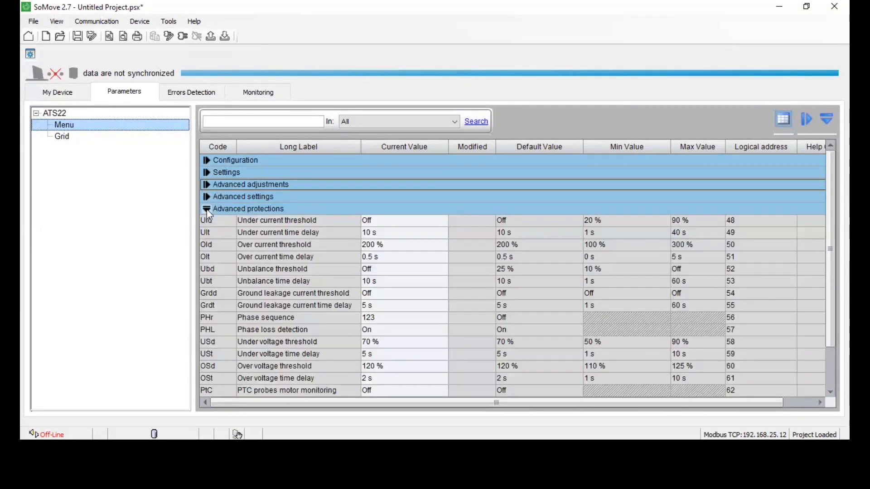
left_click(209, 210)
left_click(210, 223)
left_click(210, 225)
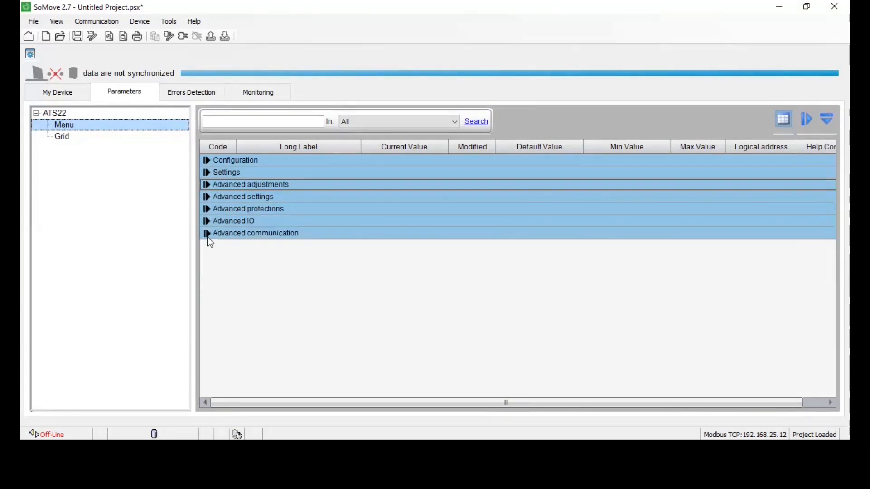
left_click(208, 236)
left_click(207, 236)
Check the ATS22's error history and monitoring views, and return to its parameter list.
left_click(186, 94)
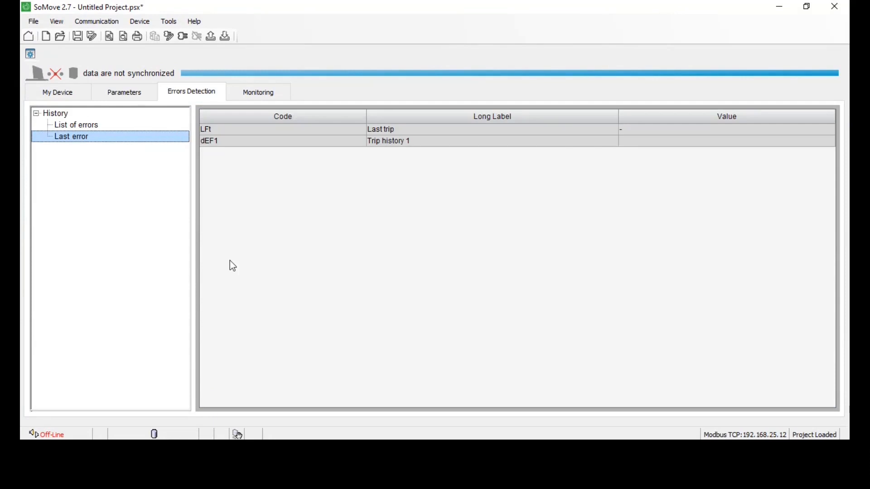
left_click(262, 92)
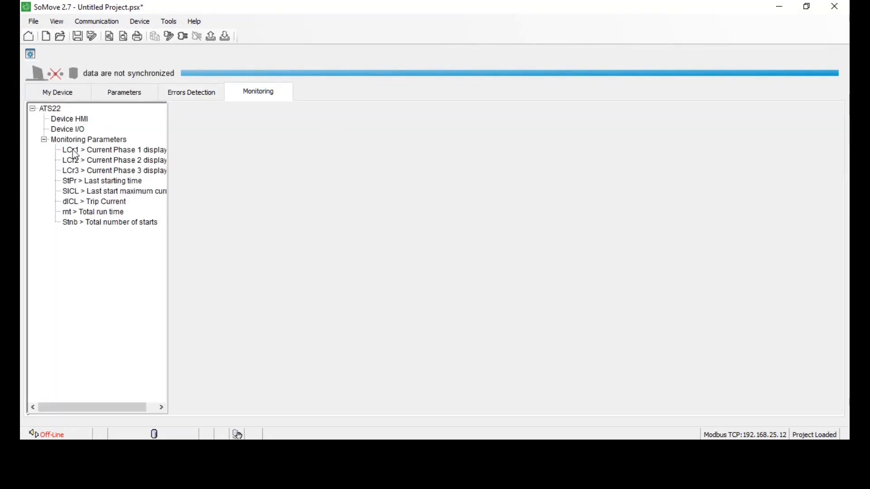
left_click(212, 96)
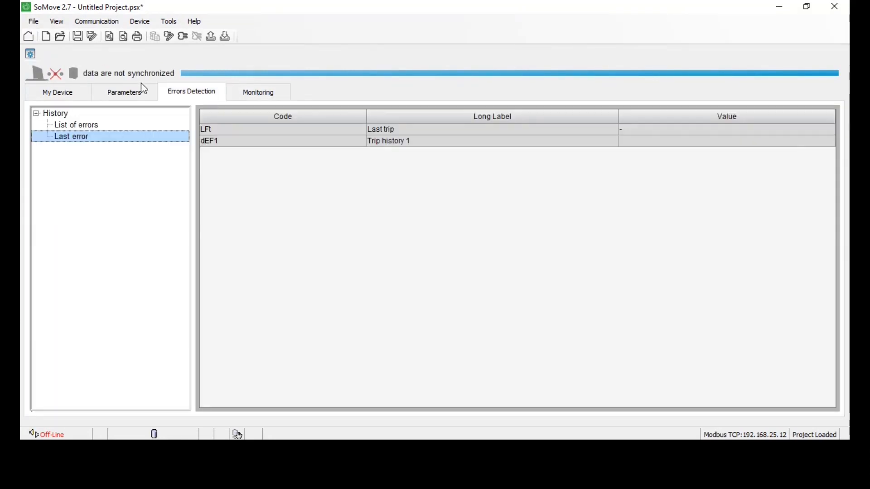
left_click(134, 93)
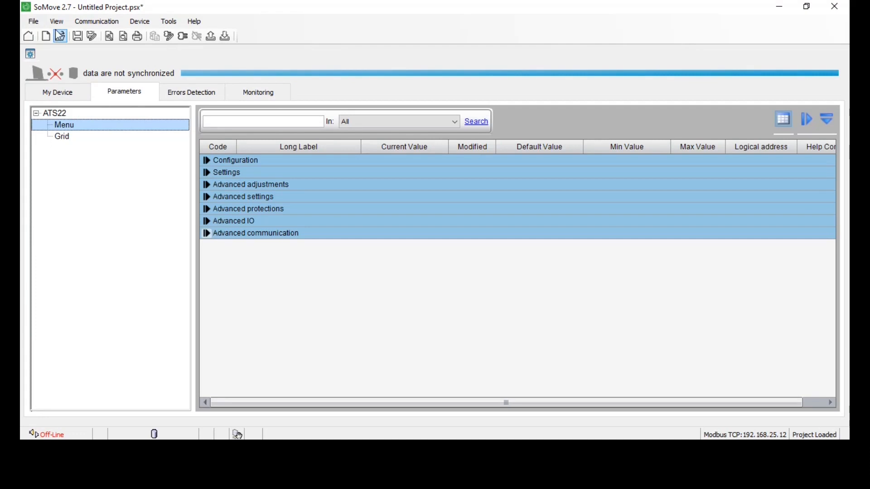
Discard the ATS22 project and create a new Lexium 32 C project with drive LXM32CU45M2, firmware P0910.00 V01.26 and no motor.
left_click(39, 21)
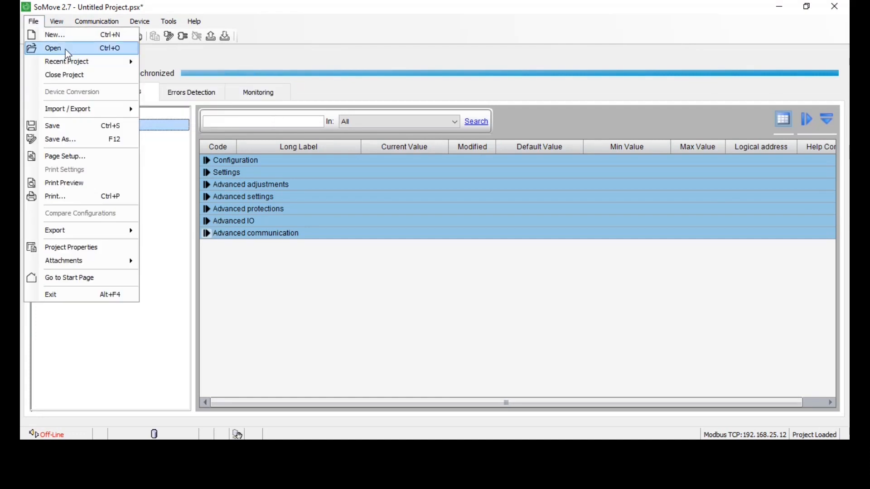
left_click(53, 24)
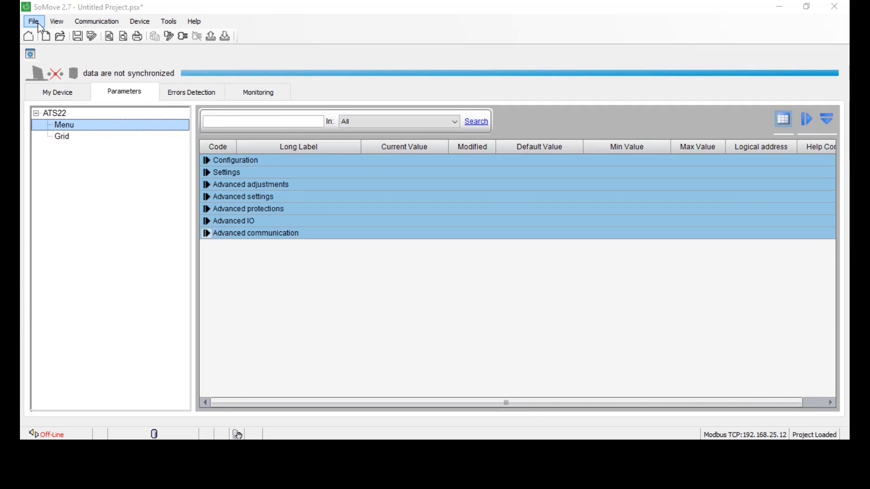
left_click(39, 26)
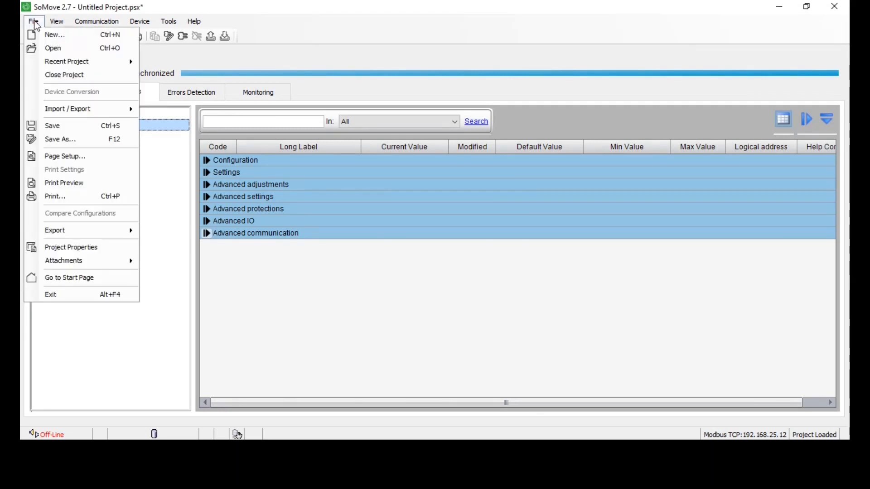
left_click(51, 36)
left_click(443, 269)
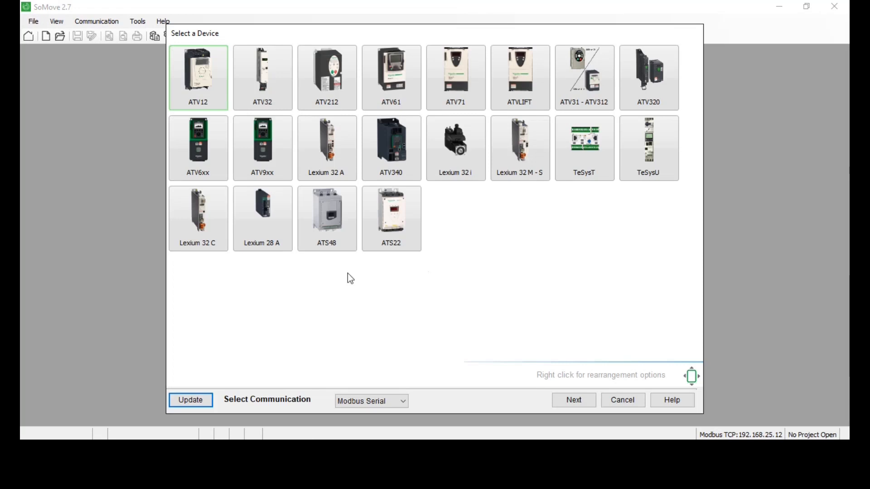
double_click(202, 205)
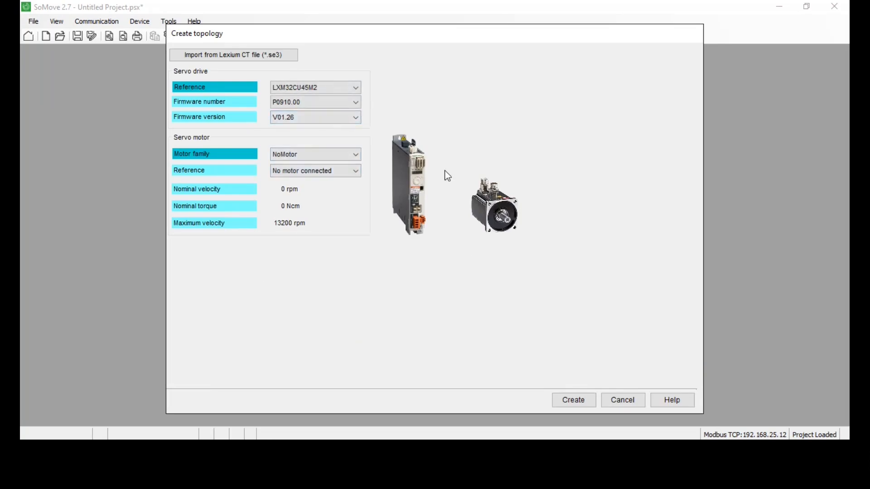
left_click(557, 401)
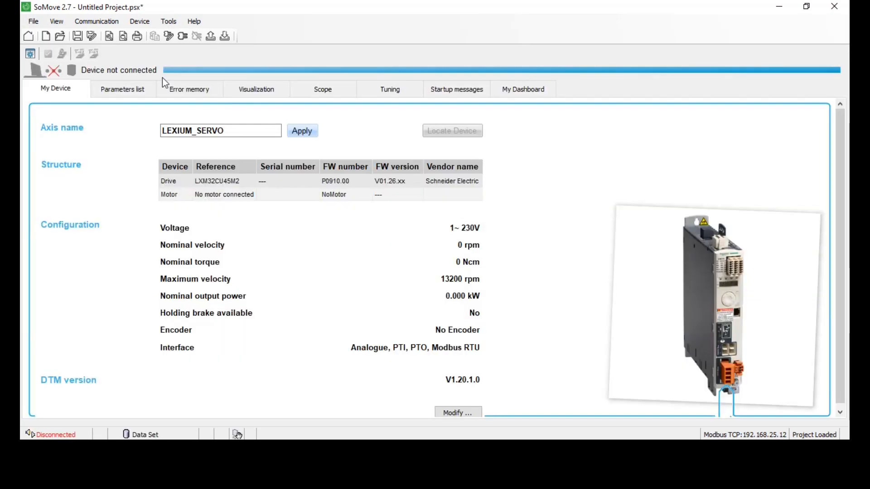
Examine the Lexium 32's Simply start, Axis configuration, Drive, Operation configuration and Motor control parameter groups.
left_click(143, 90)
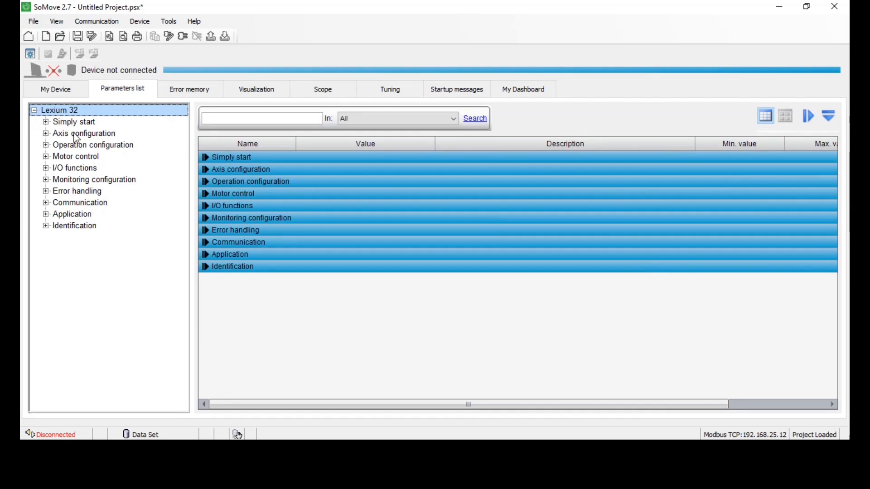
left_click(72, 127)
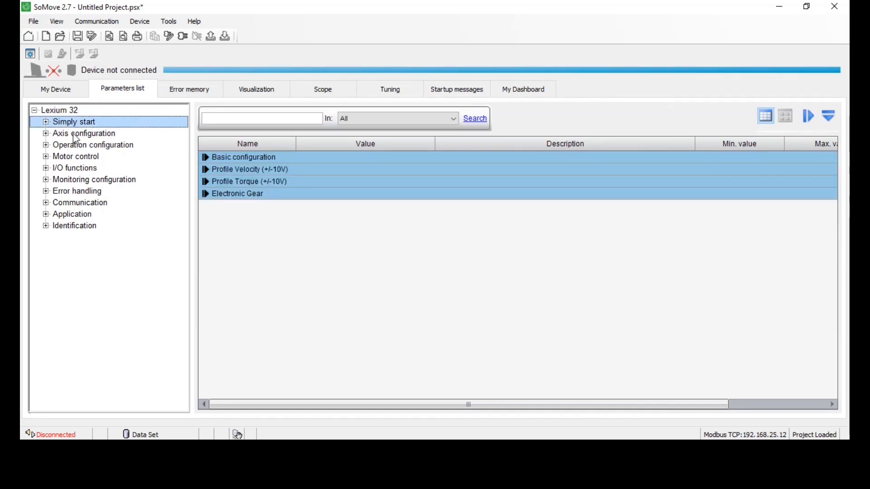
left_click(76, 134)
left_click(45, 134)
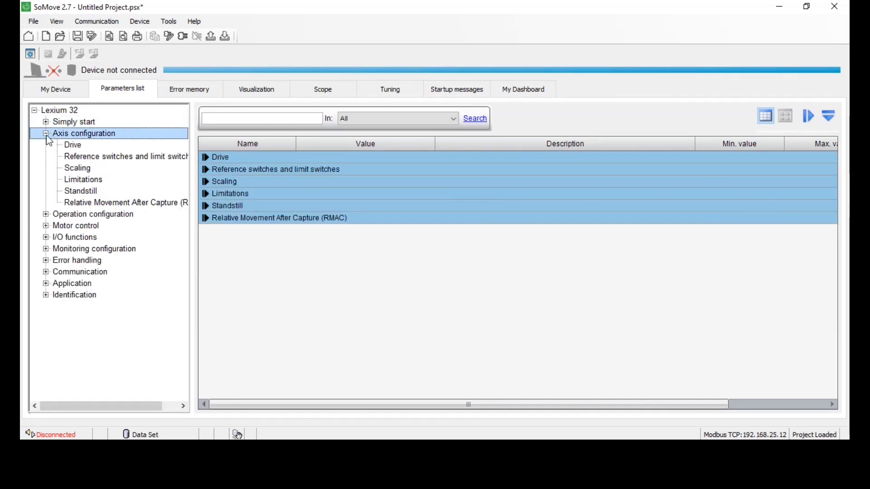
left_click(74, 145)
left_click(46, 215)
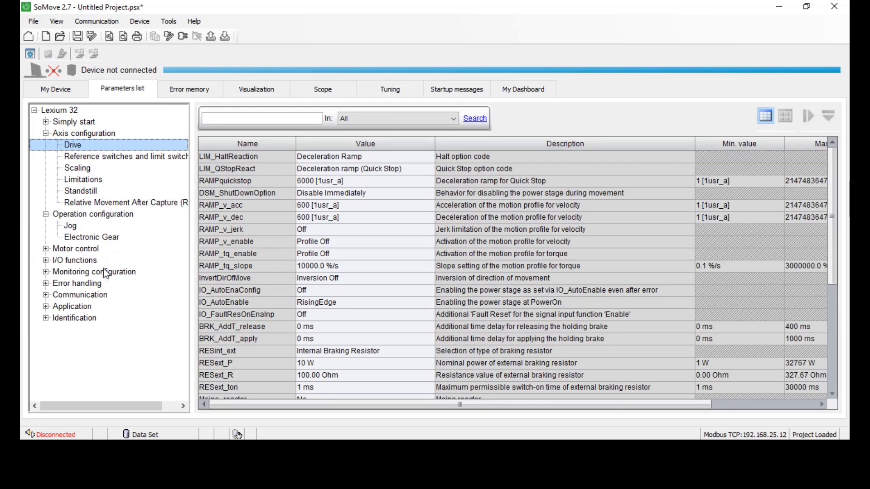
left_click(77, 249)
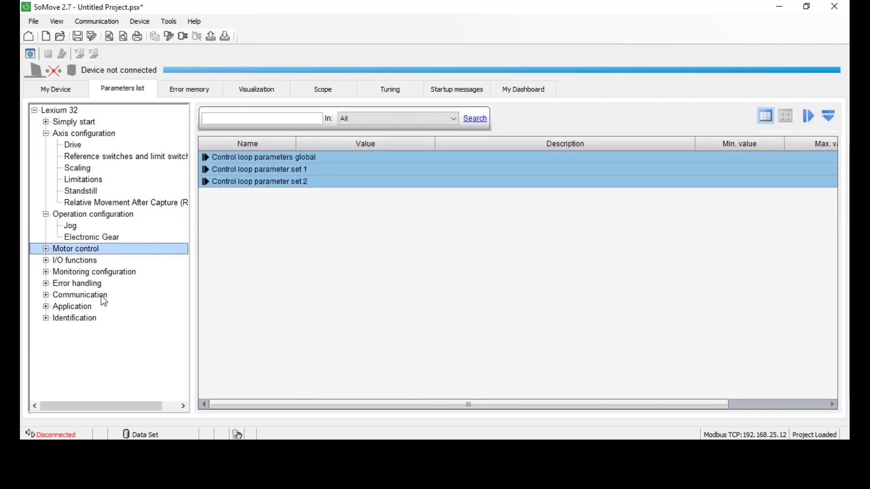
Review the Lexium 32's error memory, visualization, scope, tuning, startup messages and dashboard views.
left_click(204, 89)
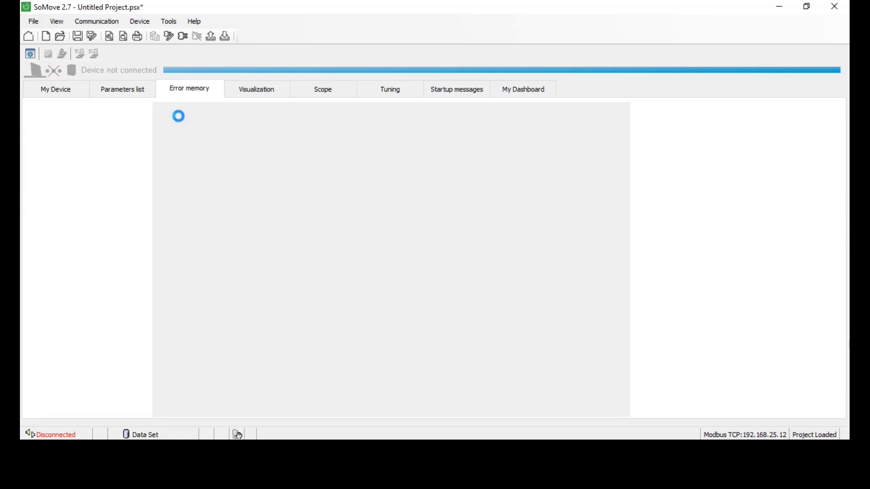
left_click(263, 93)
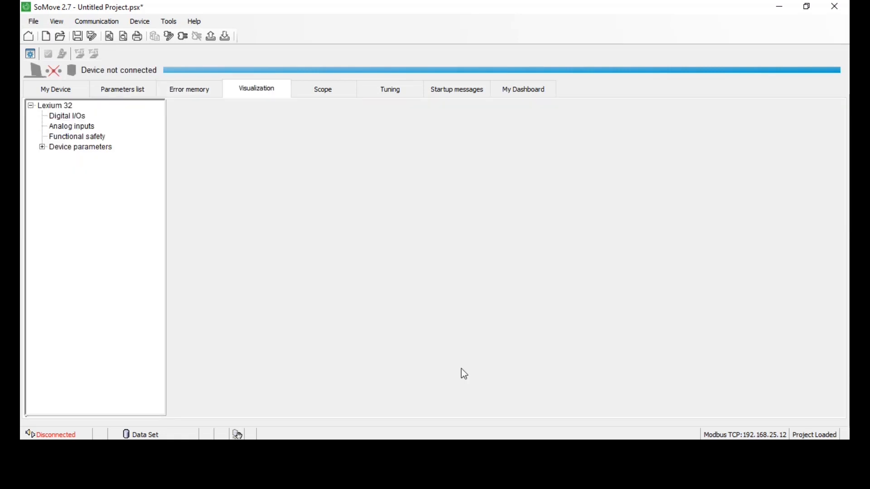
left_click(318, 90)
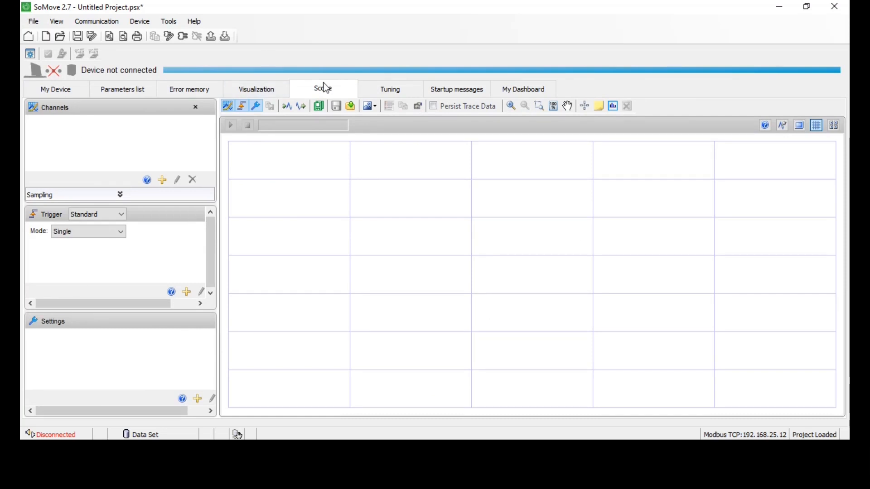
left_click(397, 92)
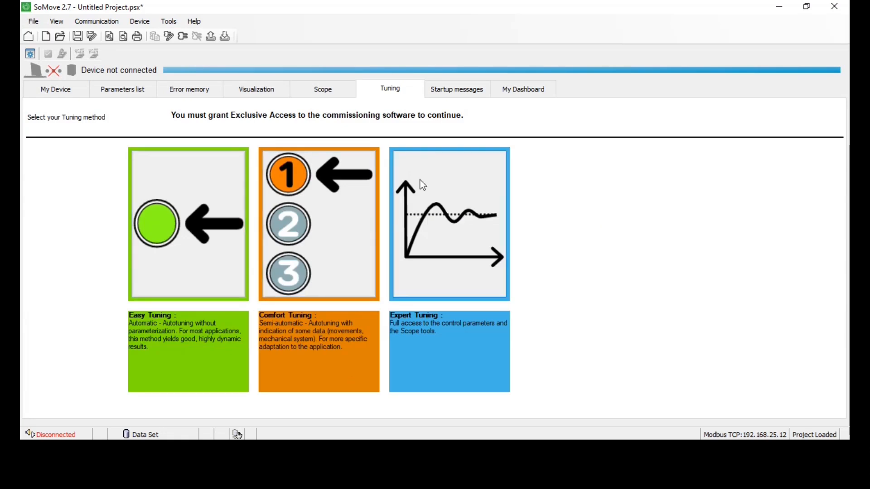
left_click(465, 98)
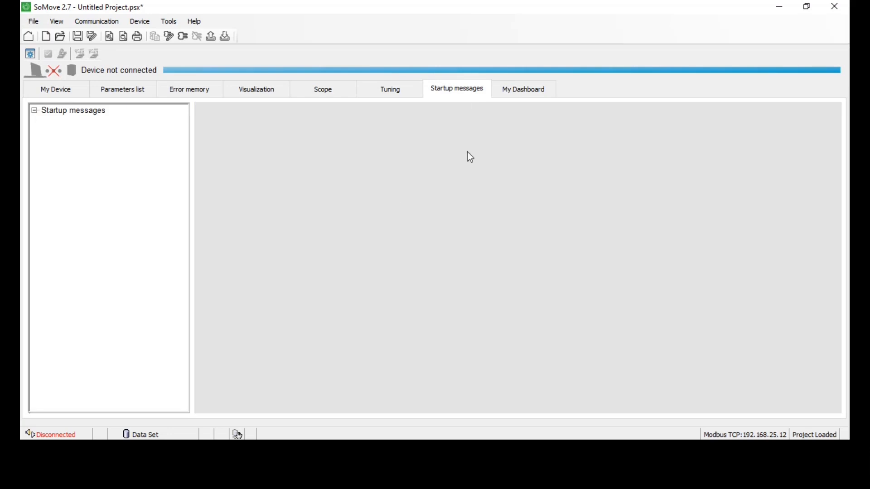
left_click(521, 91)
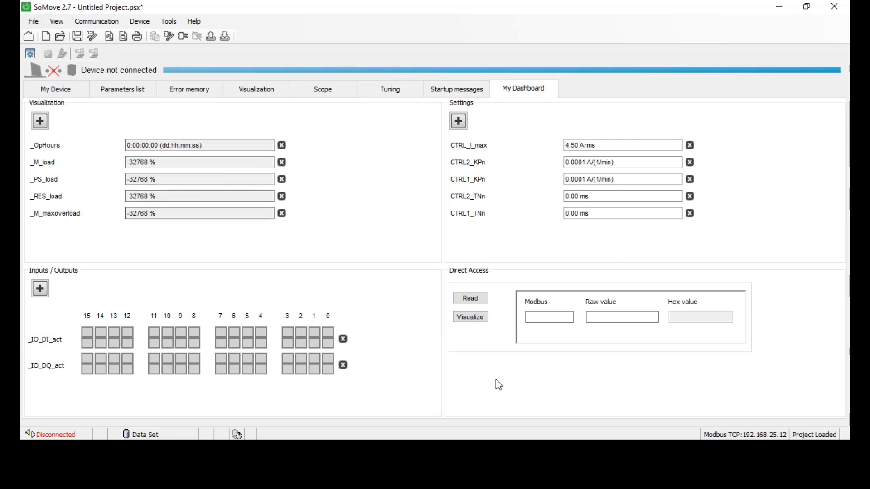
Return to the Lexium 32 parameter list, expand Motor control and I/O functions, and show the PTI parameters.
left_click(132, 91)
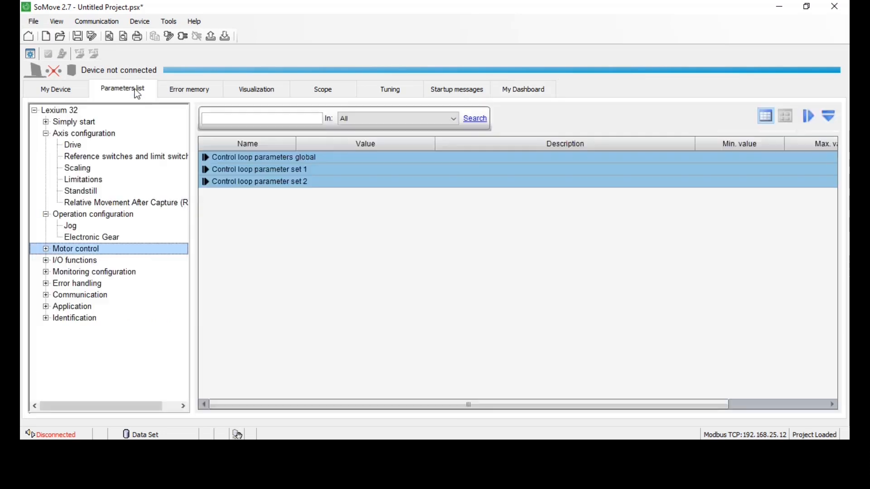
left_click(190, 89)
left_click(137, 88)
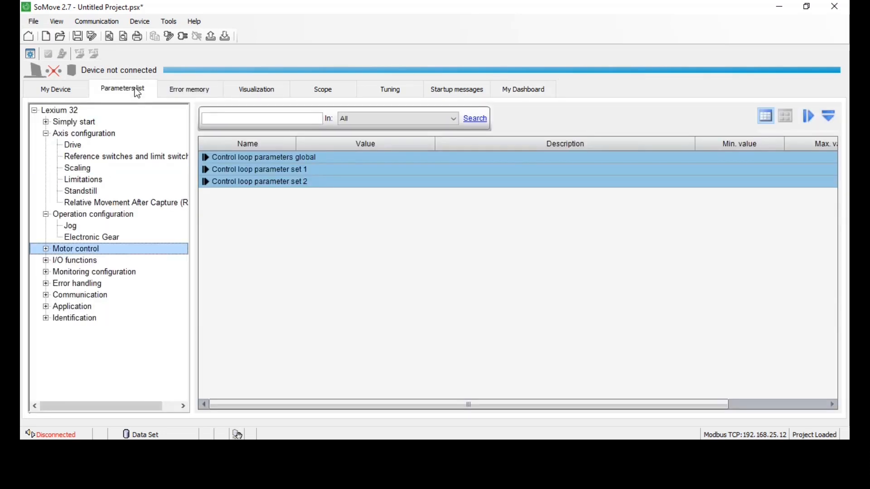
left_click(46, 249)
left_click(45, 295)
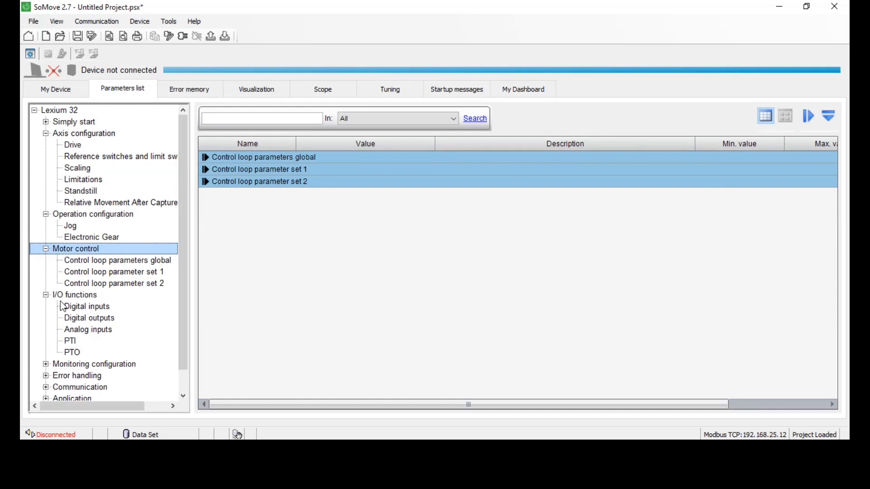
left_click(69, 342)
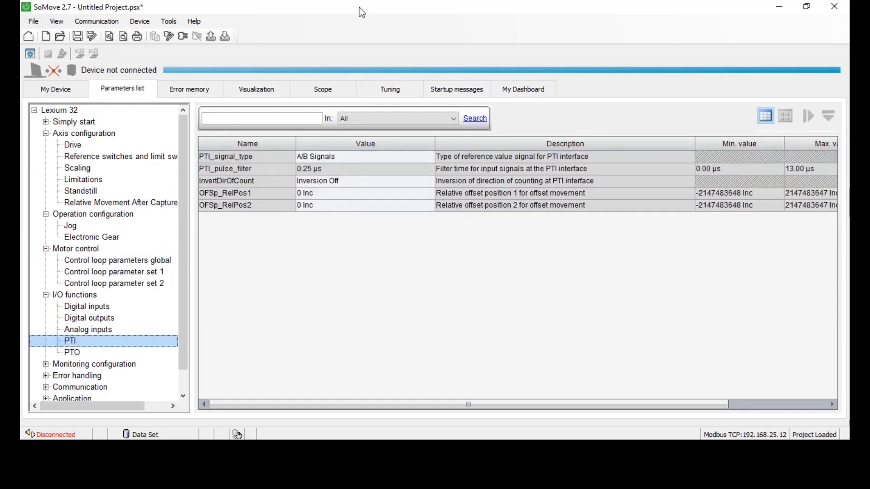
Review the Lexium 32's error memory, device overview, parameter list, visualization and scope views once more.
left_click(190, 91)
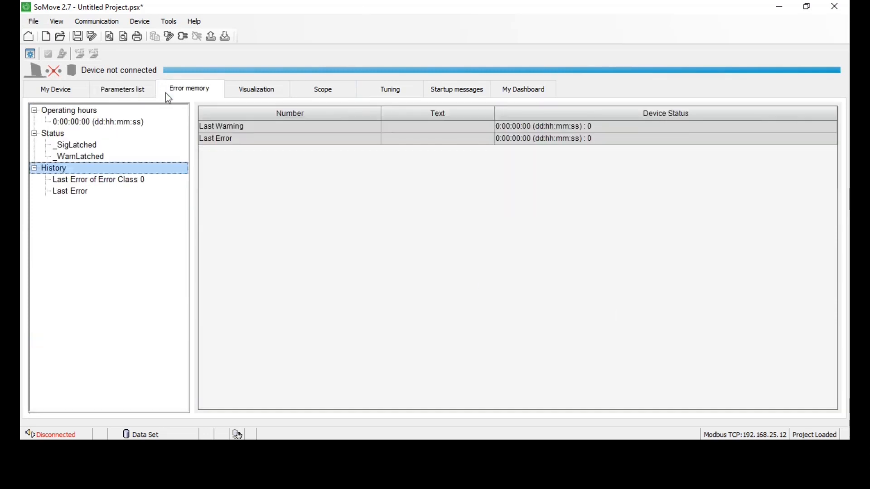
left_click(129, 96)
left_click(58, 90)
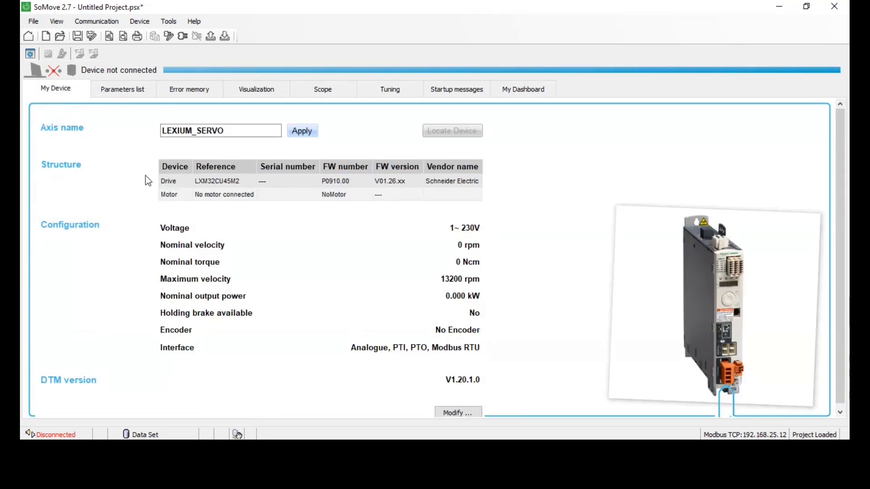
left_click(121, 94)
left_click(194, 94)
left_click(233, 89)
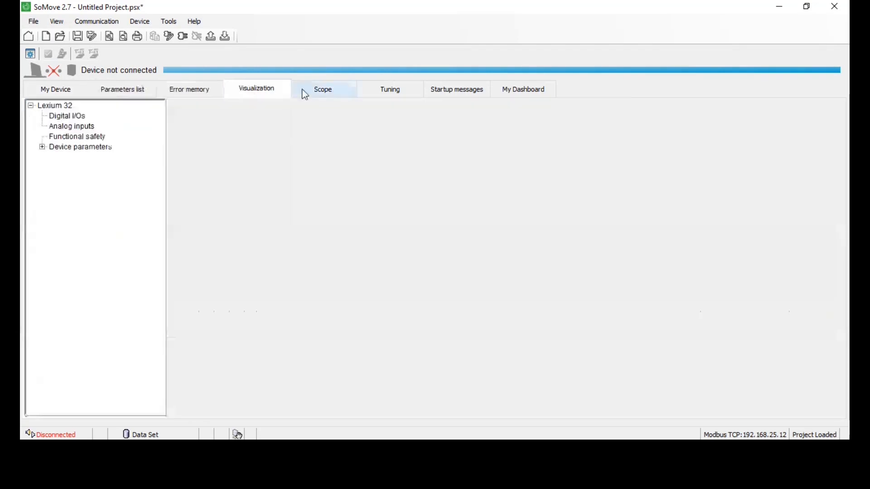
left_click(303, 91)
left_click(255, 93)
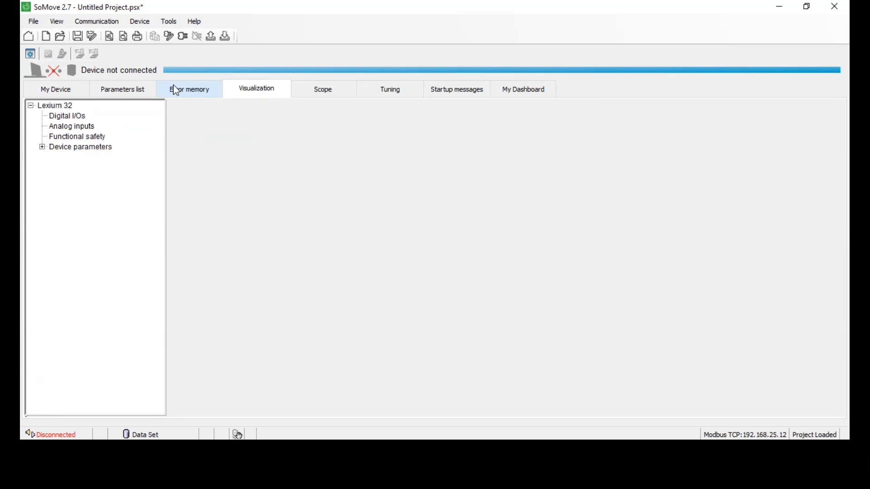
left_click(177, 90)
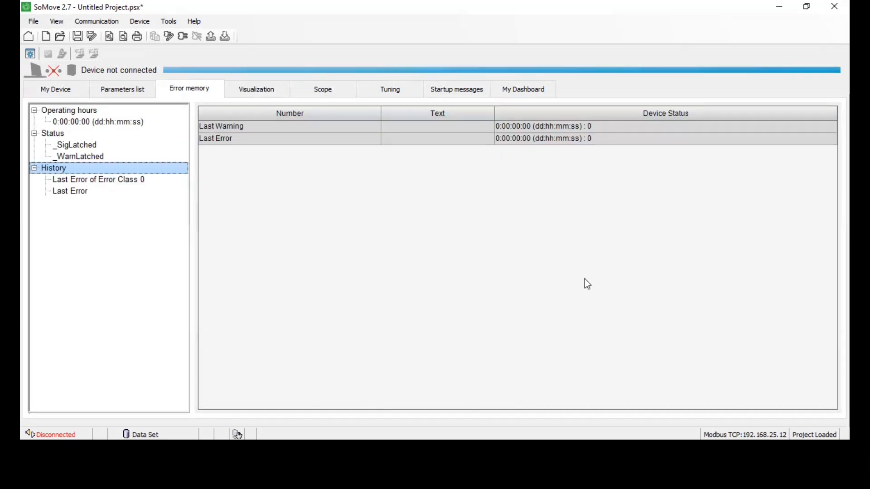
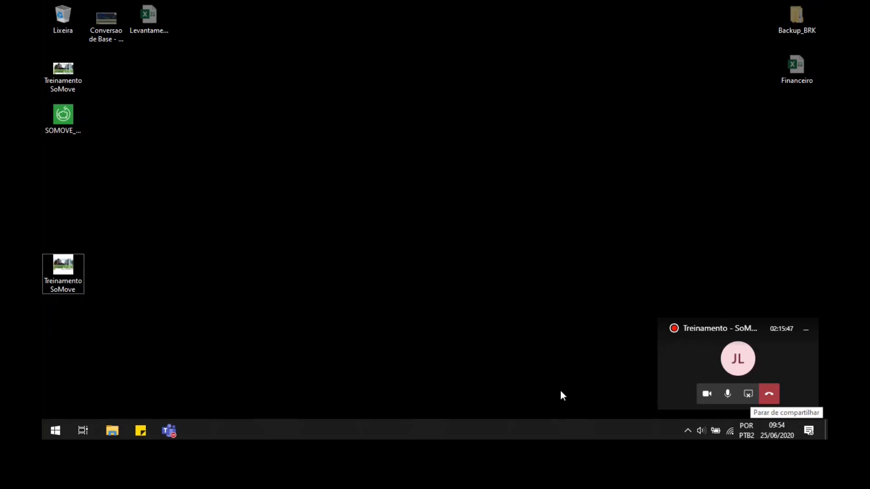
Open the TCP/IPv4 properties of the computer's Realtek Ethernet adapter from the Windows network settings.
right_click(727, 428)
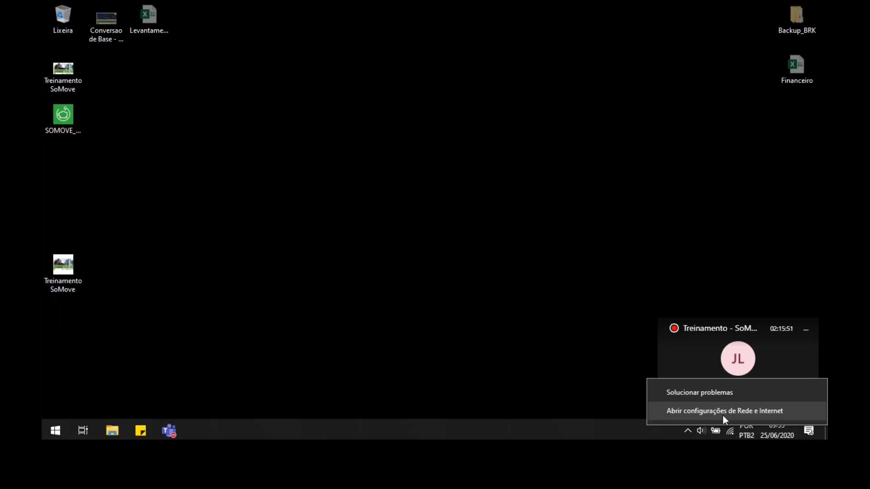
left_click(722, 415)
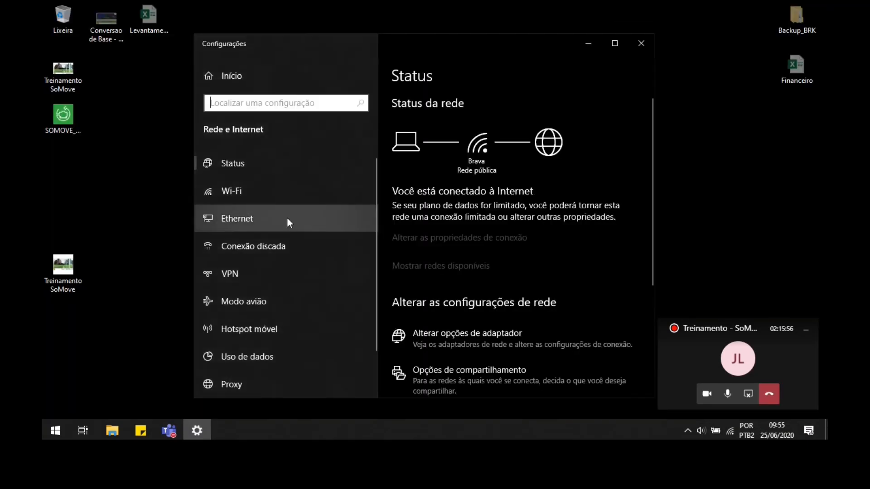
left_click(286, 216)
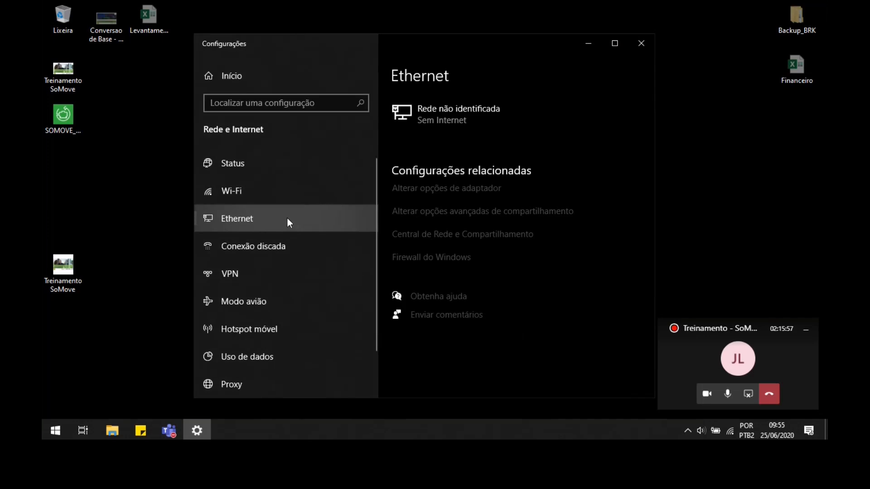
left_click(436, 190)
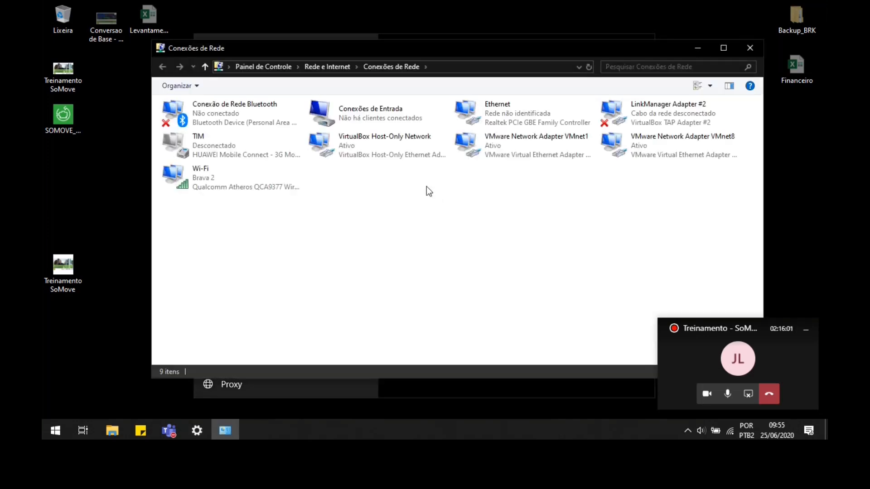
left_click(516, 117)
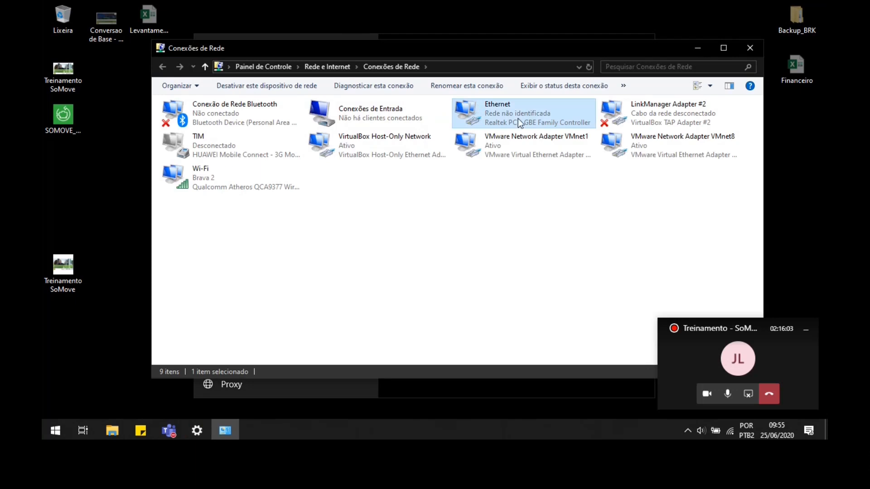
right_click(486, 108)
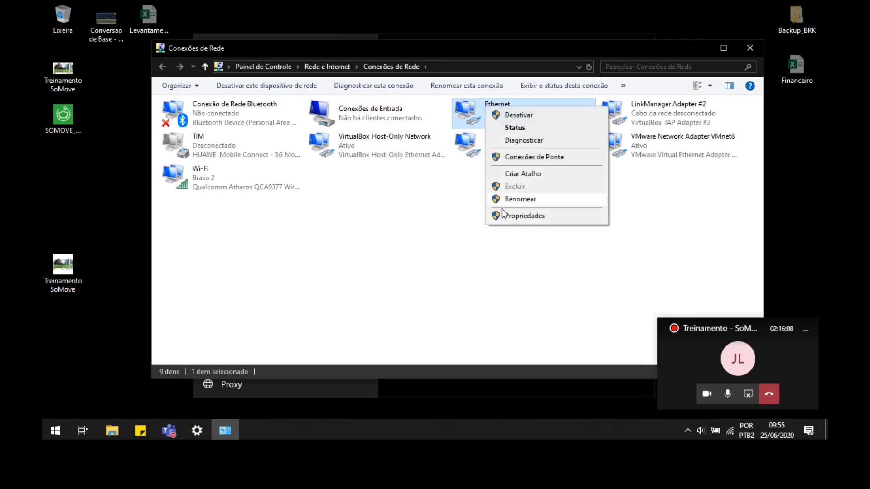
left_click(558, 217)
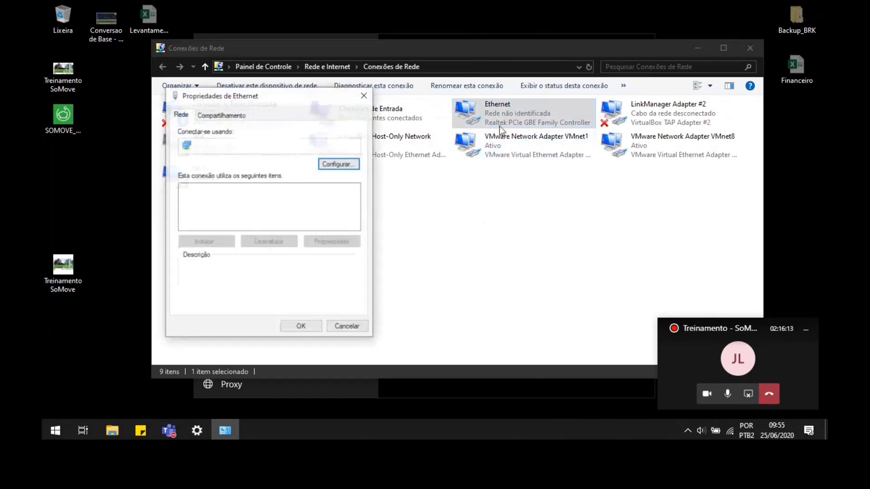
scroll(260, 213, "down", 2)
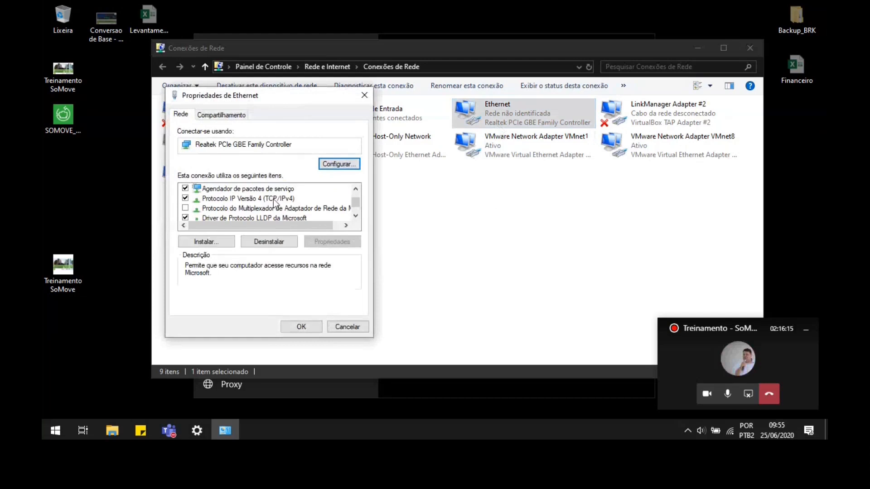
left_click(274, 197)
left_click(320, 241)
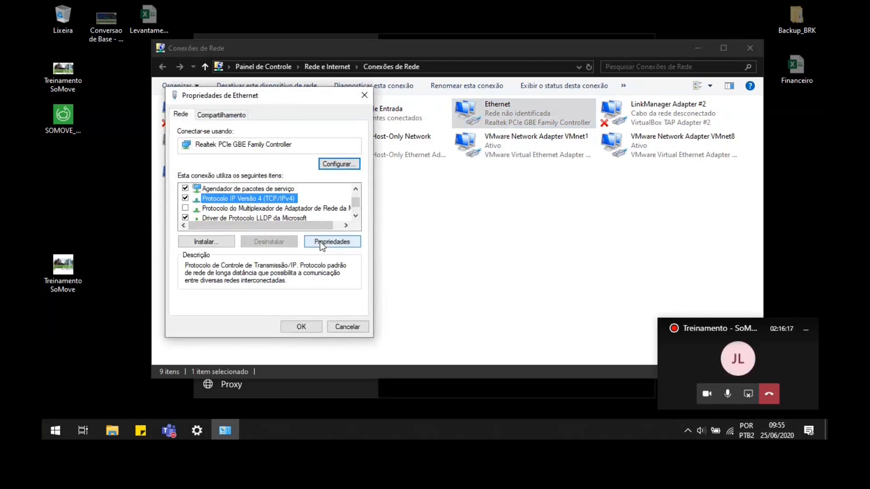
Assign the Ethernet adapter the static IP address 223.22.33.09 with subnet mask 255.255.255.0 and close the network windows.
left_click(268, 223)
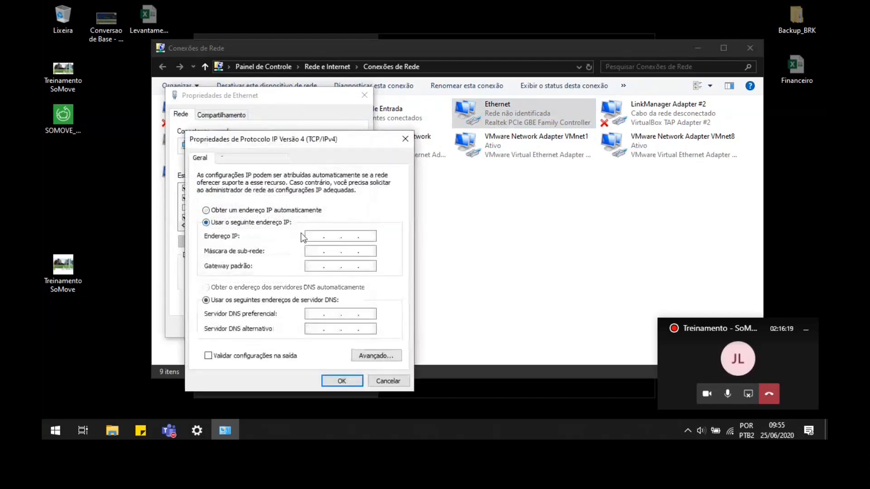
left_click(314, 236)
type("223 . 22 . 33 . 09")
left_click(355, 251)
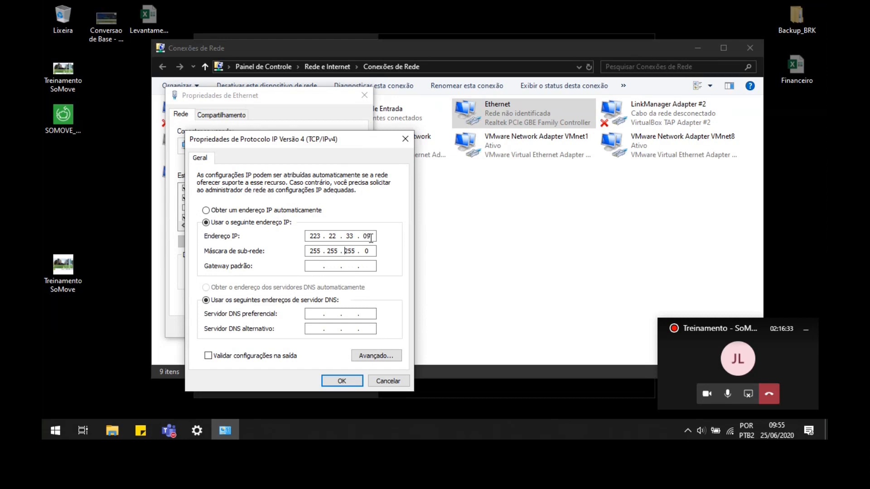
left_click_drag(371, 237, 365, 239)
left_click_drag(340, 139, 312, 118)
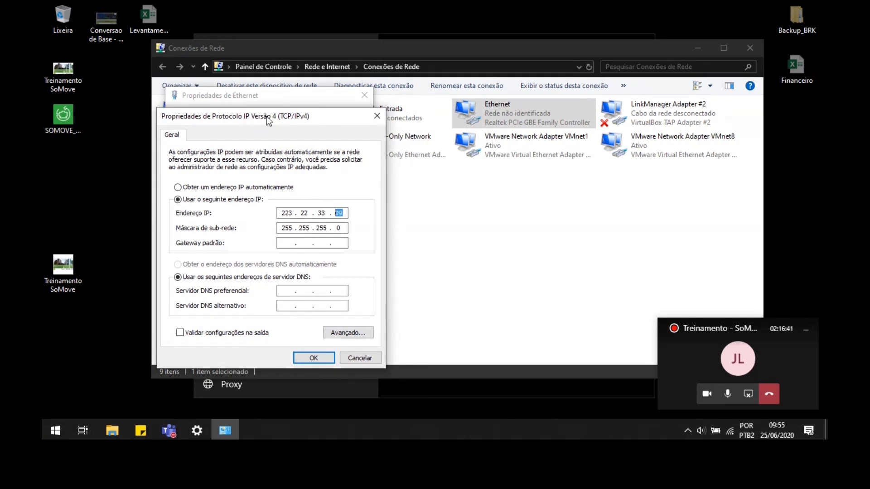
left_click_drag(268, 112, 268, 118)
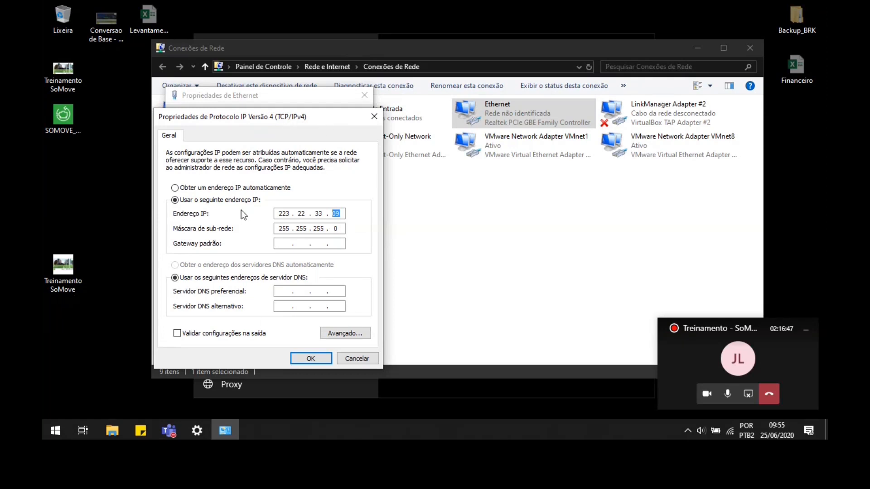
left_click(320, 228)
double_click(334, 213)
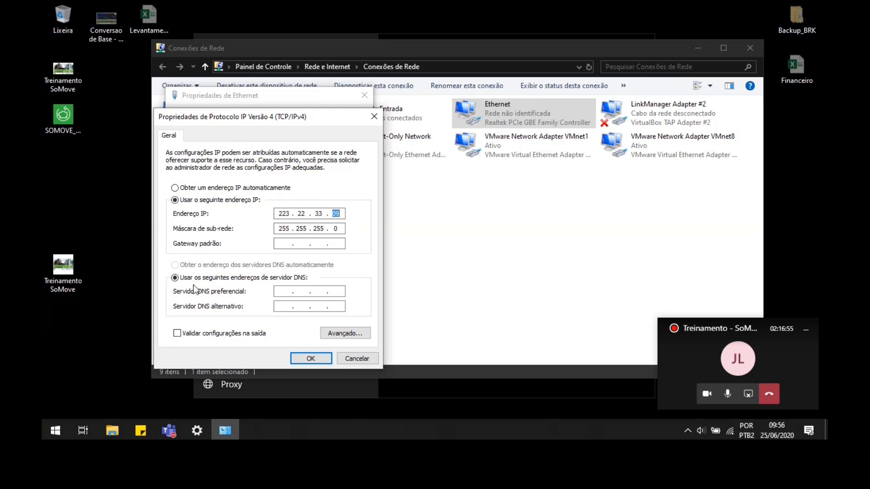
left_click(311, 359)
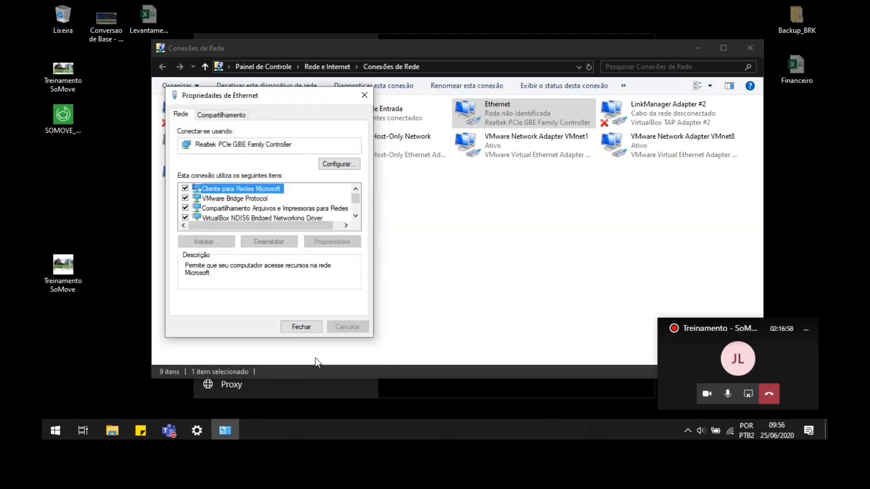
key("Return")
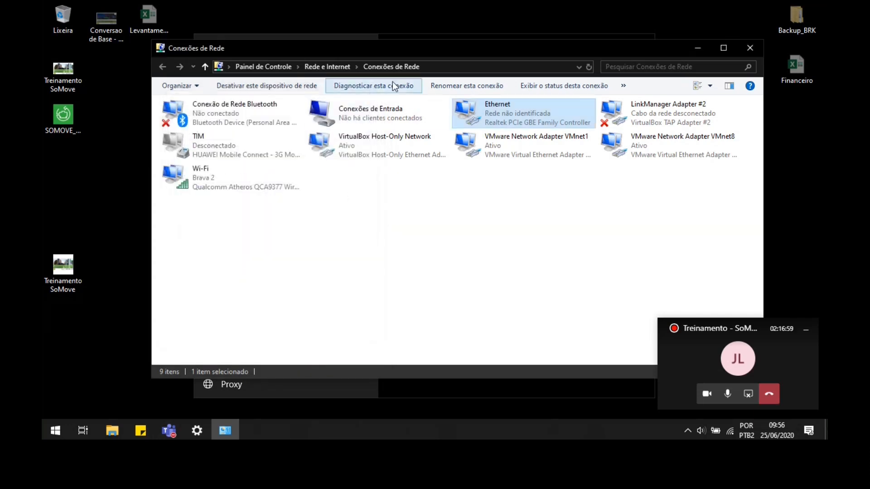
left_click(744, 48)
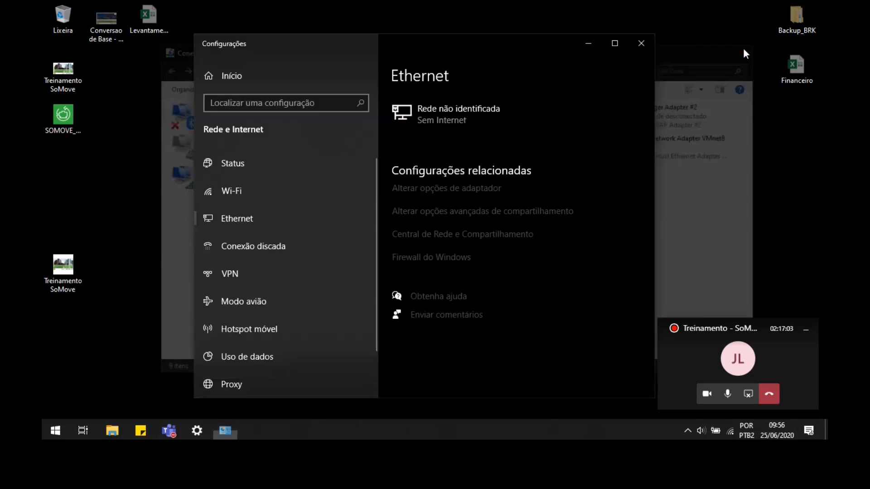
left_click(640, 42)
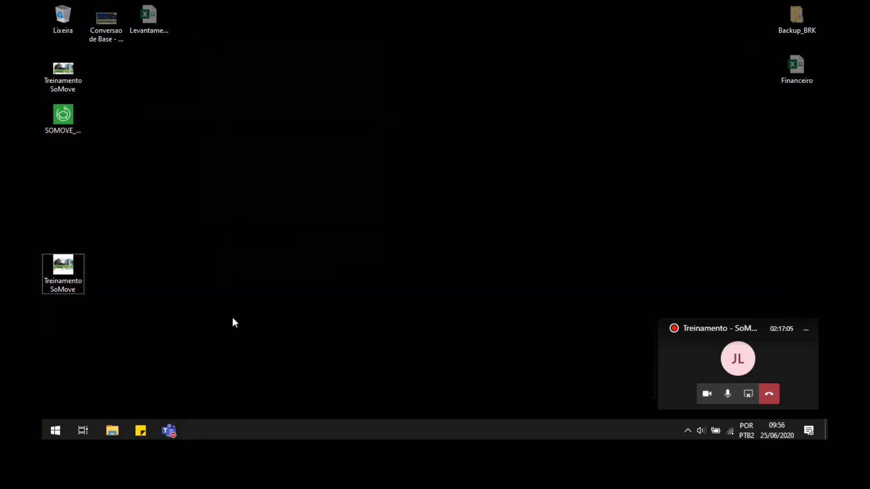
Test the connection to 223.22.33.10 with two pings from the Windows Command Prompt and close it.
left_click(62, 427)
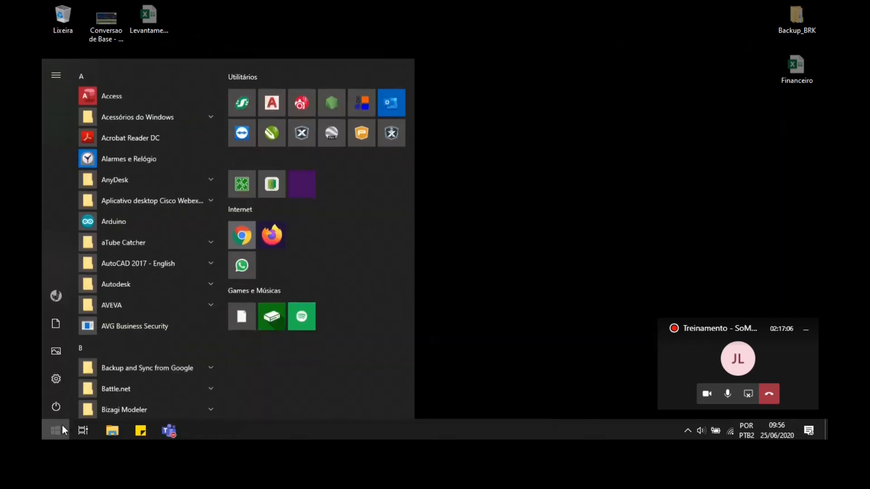
type("cmd")
key("Return")
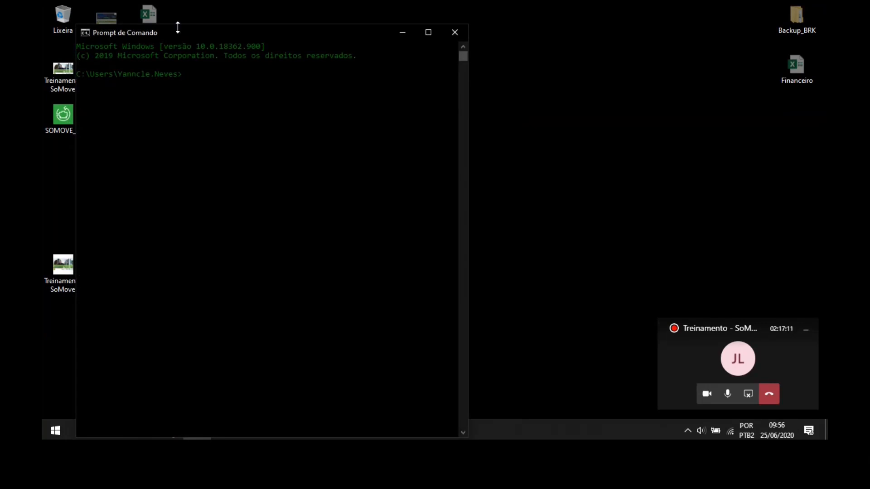
left_click_drag(176, 24, 376, 87)
type("pi")
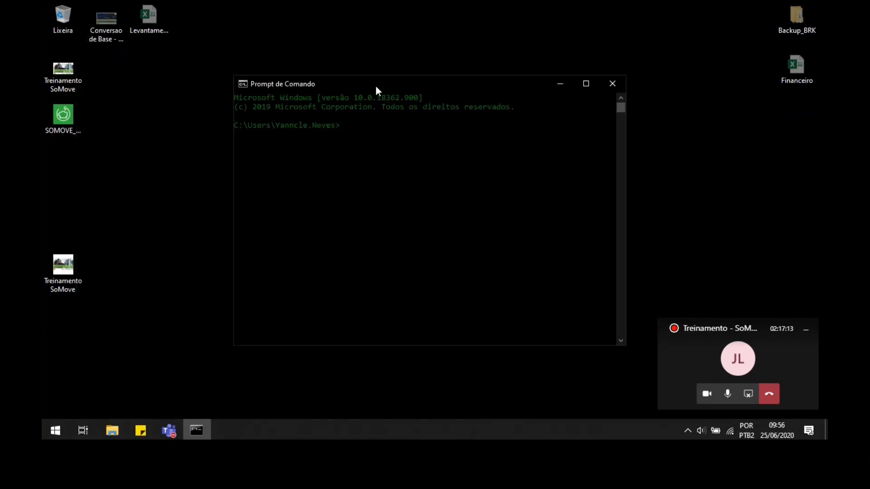
type("ng 223.22.33.10")
key("Return")
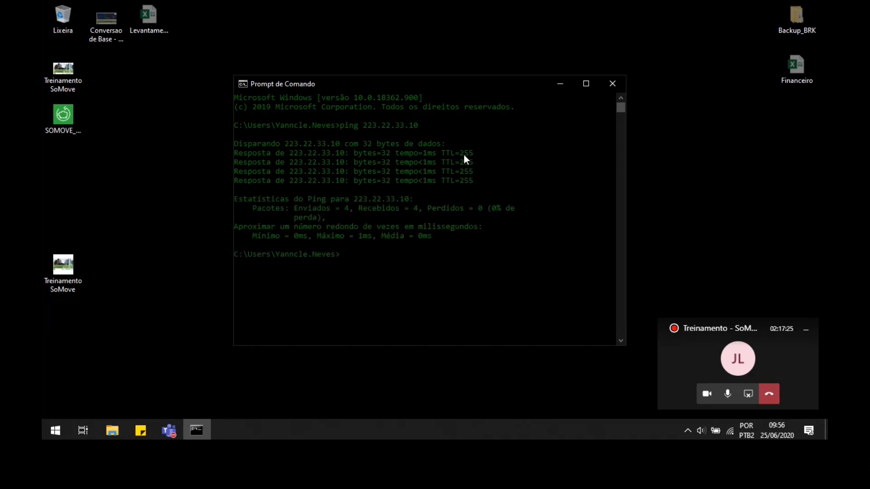
key("Up")
key("Return")
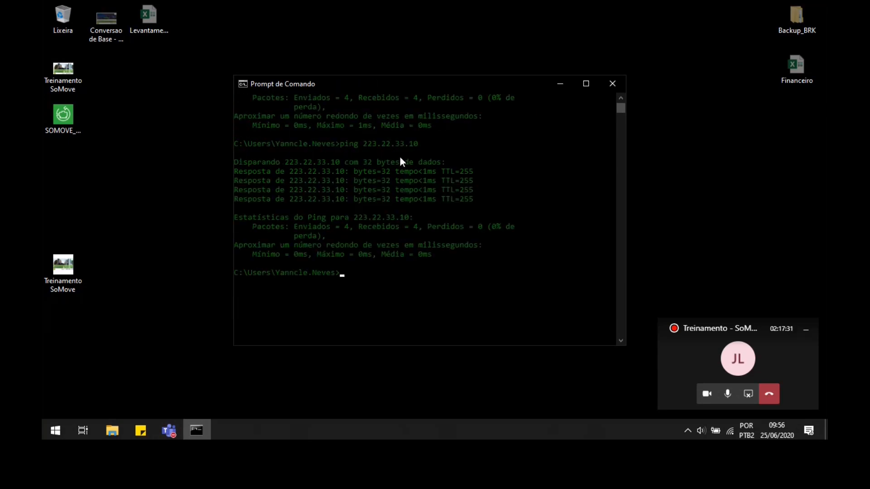
left_click(607, 91)
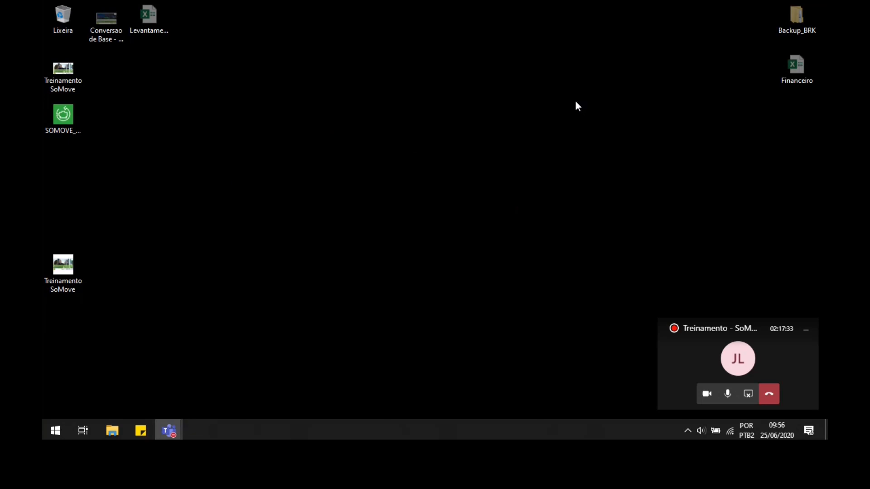
Switch to SoMove and show the Modbus TCP devices in the Edit Connection / Scan results.
left_click(66, 125)
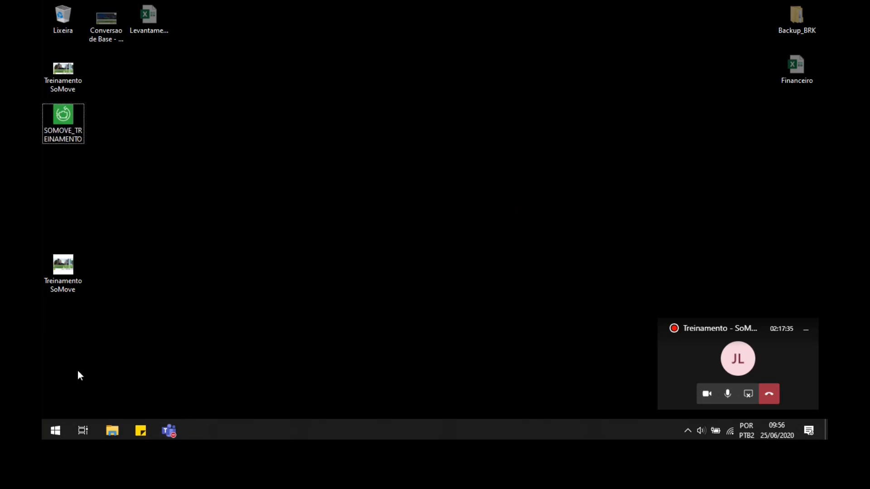
key("super")
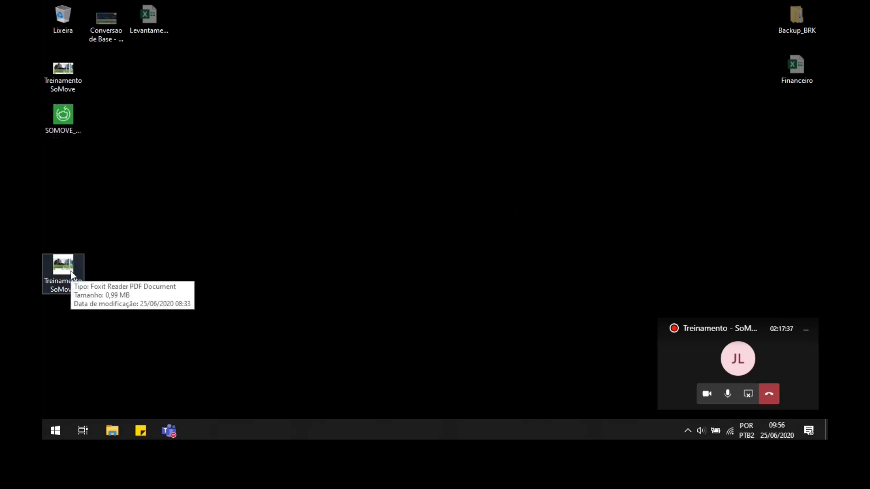
type("som")
key("Return")
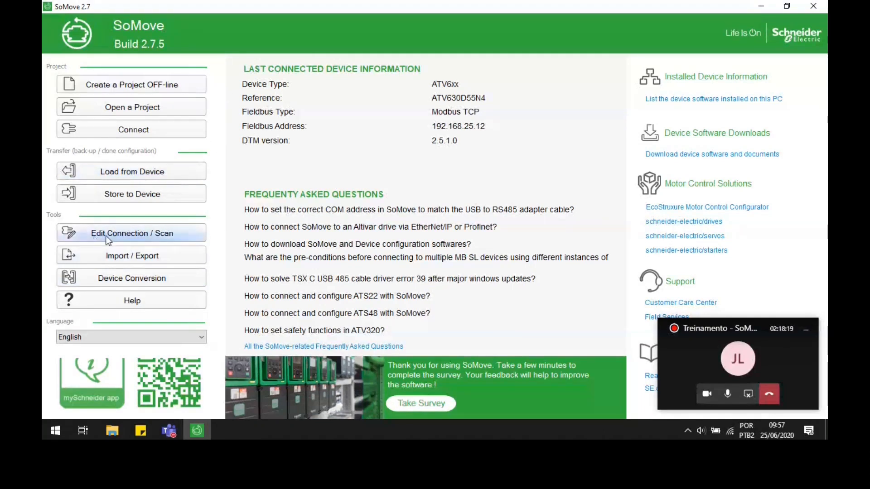
left_click(183, 235)
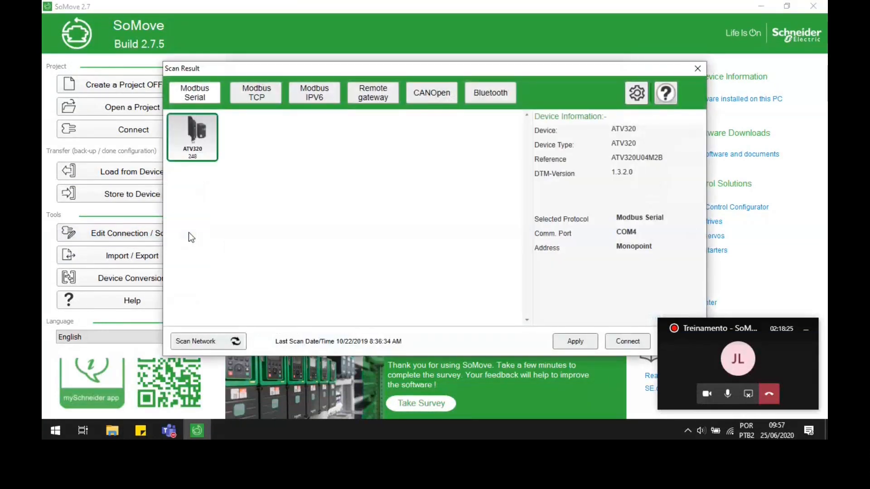
left_click(273, 106)
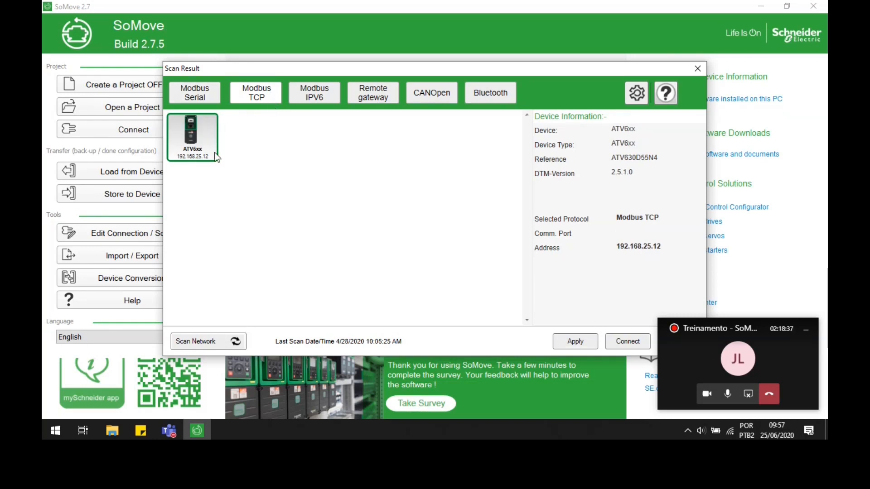
Scan the network for Modbus TCP devices and change the single-scan target address to 223.22.33.10.
left_click(232, 345)
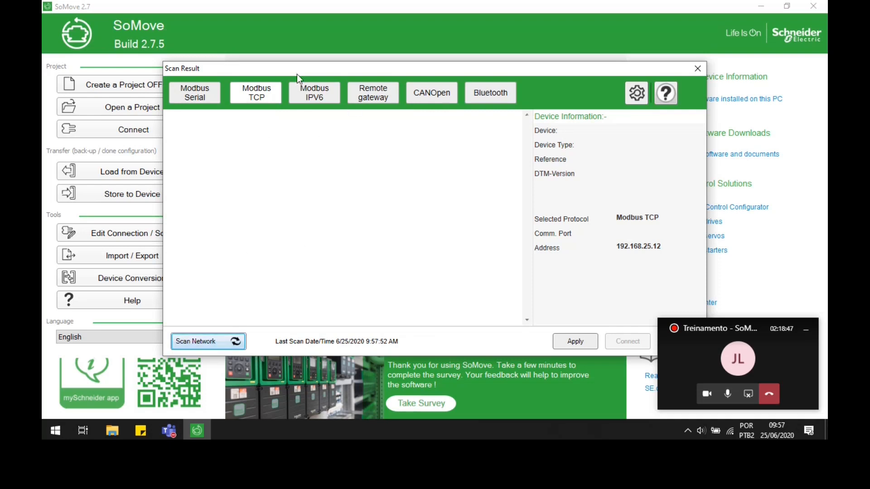
left_click_drag(297, 74, 249, 67)
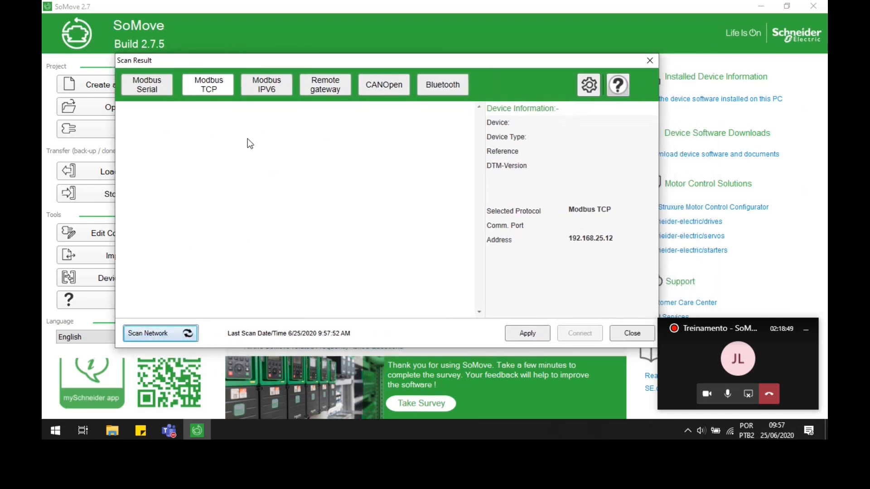
left_click(588, 86)
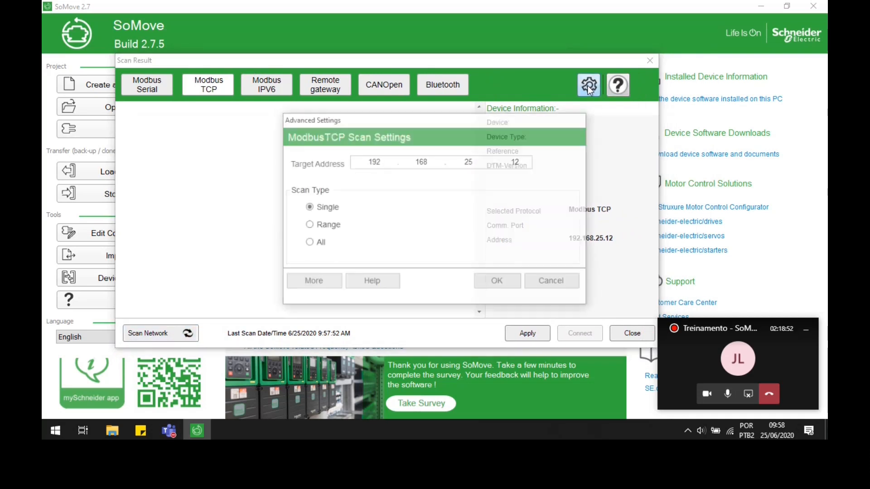
left_click(374, 162)
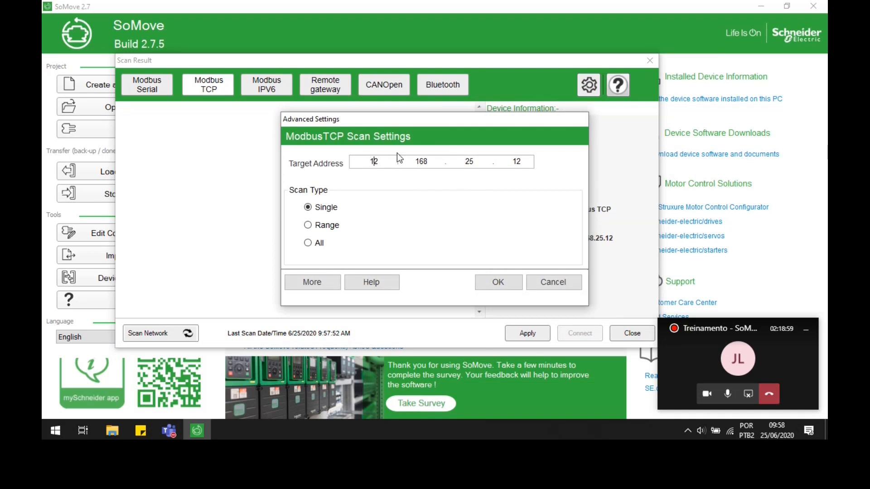
key("BackSpace")
type("223.22")
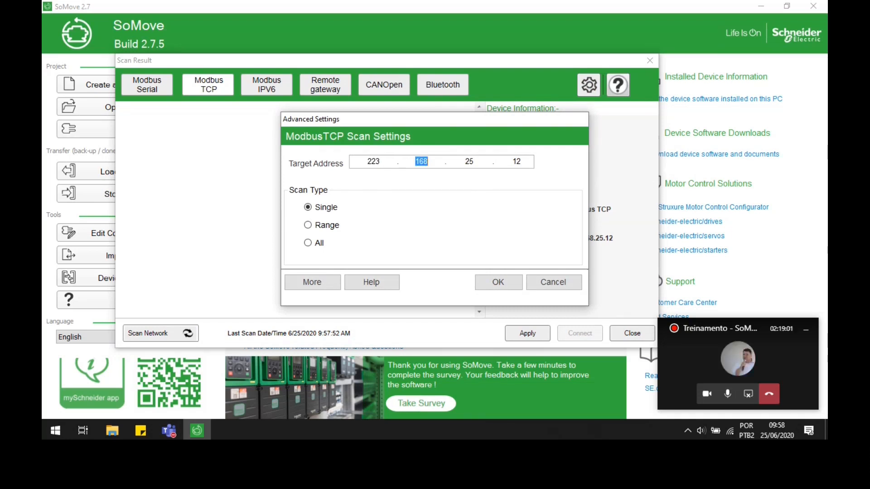
type(".33.")
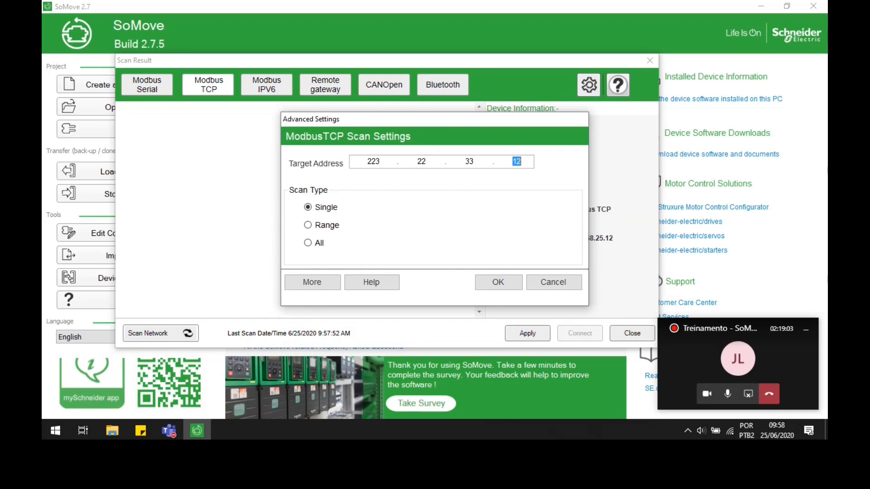
type("10")
left_click(497, 282)
Rescan the network and connect to the ATV6xx drive at 223.22.33.10, accepting the safety instructions.
left_click(191, 335)
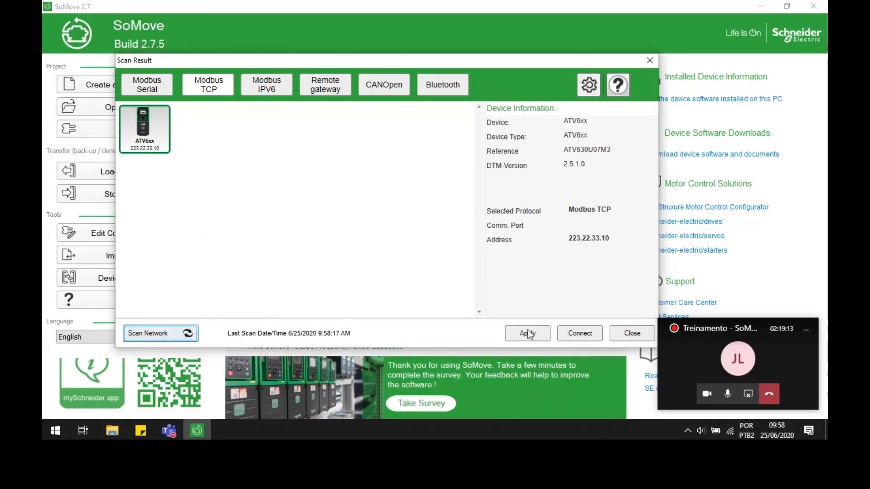
left_click(572, 337)
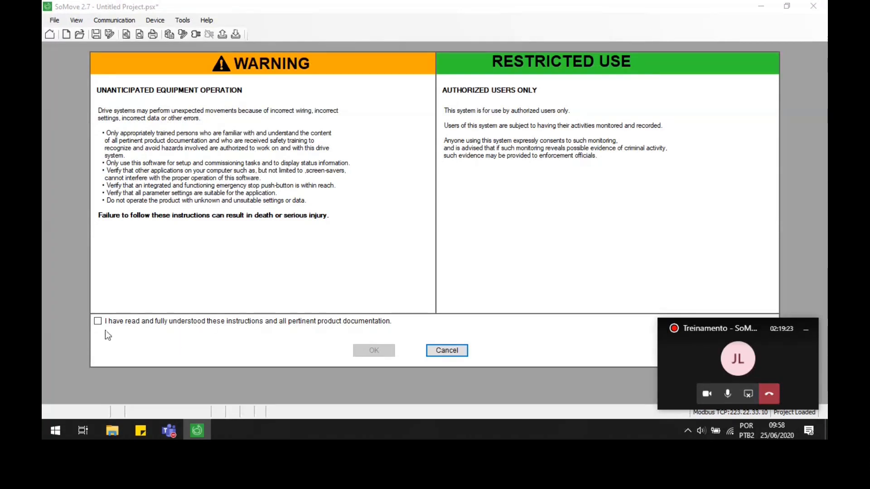
left_click(105, 325)
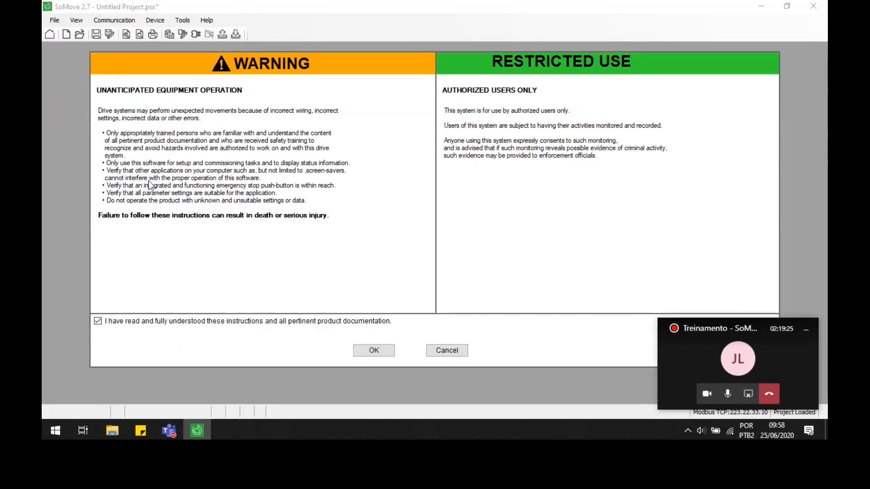
left_click(360, 352)
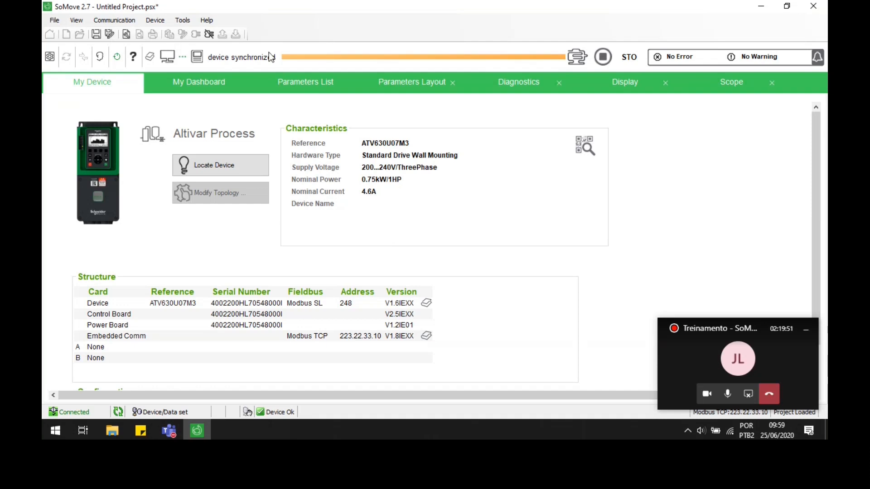
Set the drive's Max frequency (TFR) to 55 Hz in the My Dashboard settings.
left_click(227, 75)
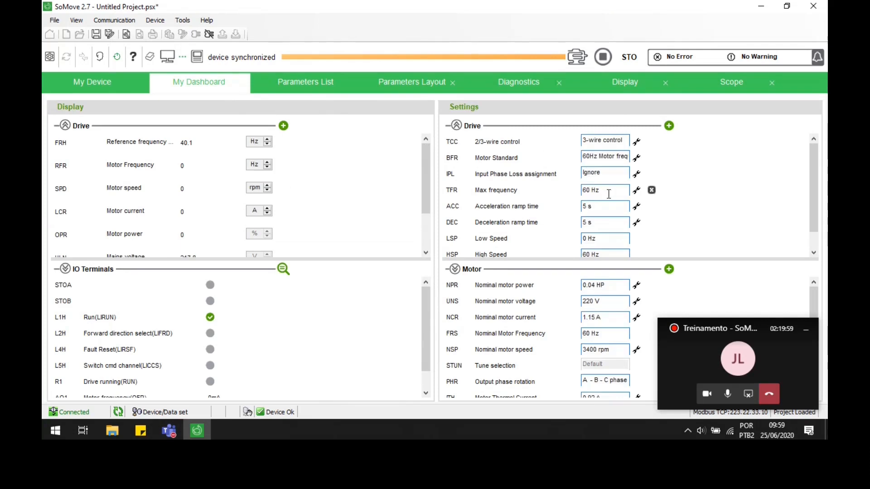
left_click(587, 192)
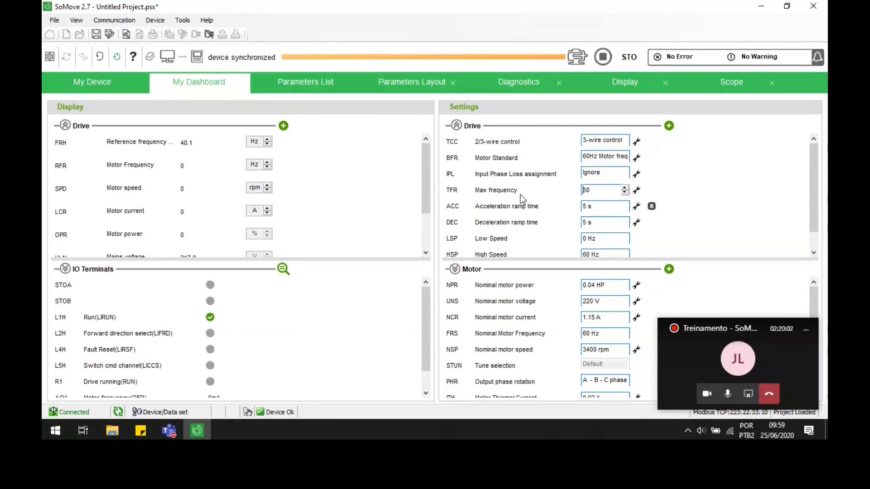
left_click_drag(592, 192, 528, 226)
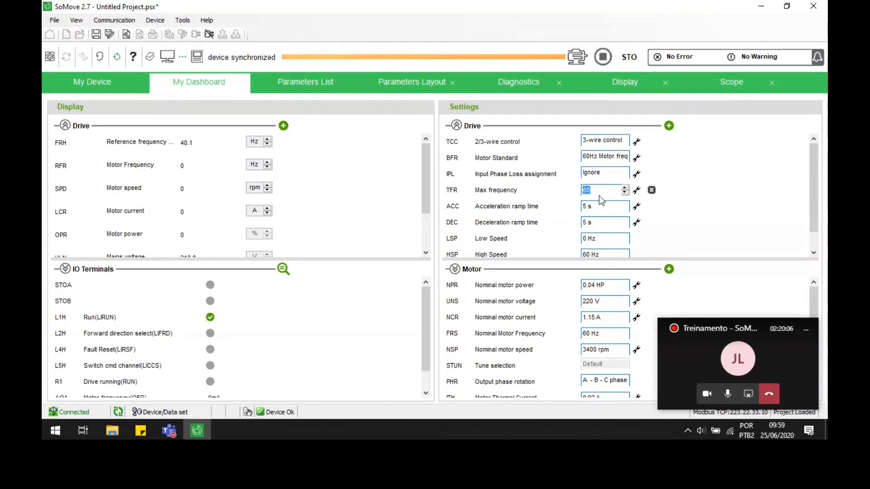
type("55")
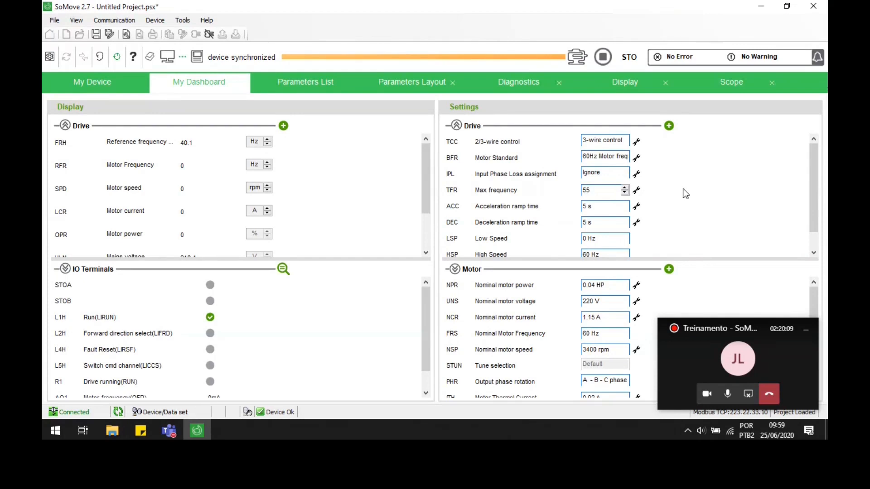
key("Return")
Set the drive's Max frequency (TFR) back to 60 Hz.
left_click(602, 190)
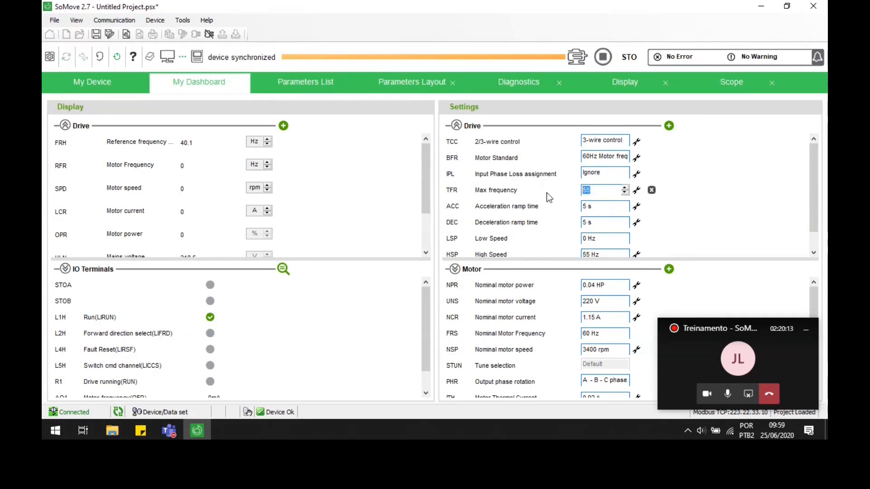
type("60")
key("Return")
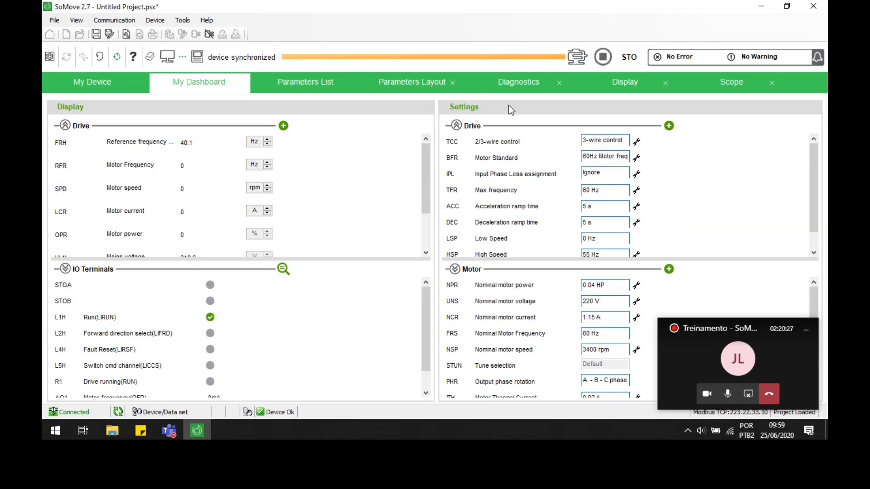
Show the connected drive's Simply Start settings in the Parameters List and Parameters Layout views.
scroll(488, 213, "down", 1)
left_click(318, 89)
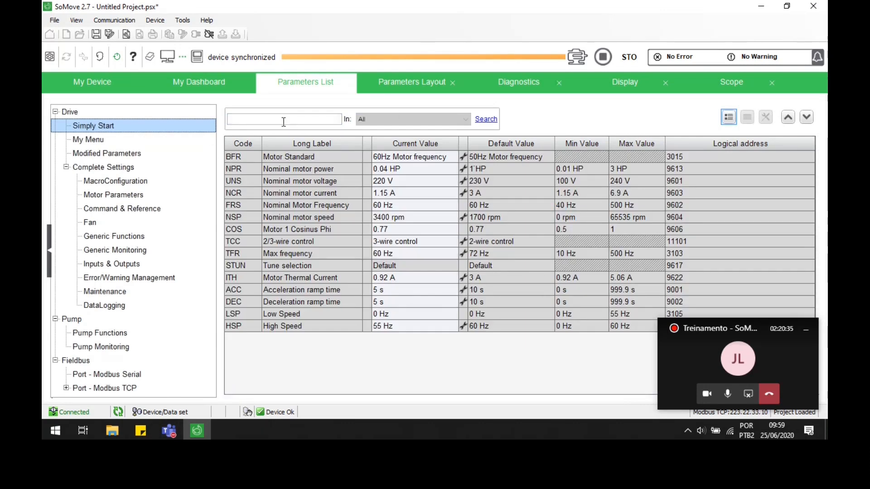
left_click(376, 81)
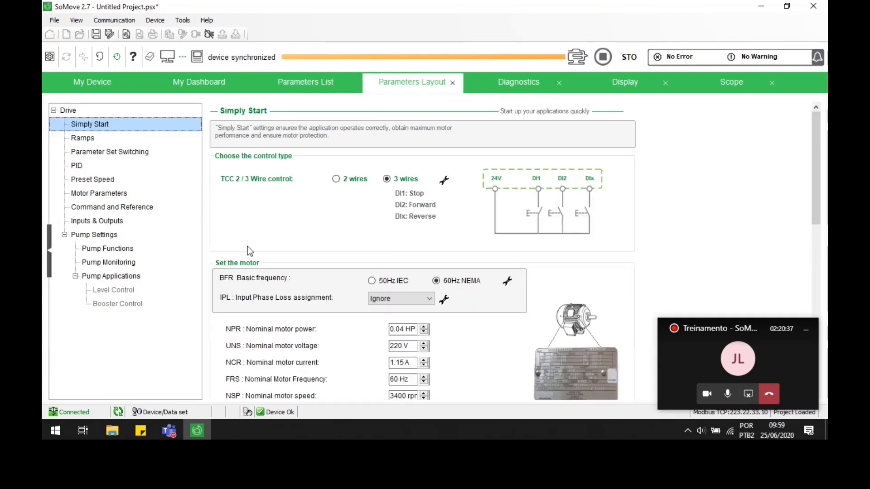
Review the drive's diagnostics summary, error history and warning history.
left_click(521, 83)
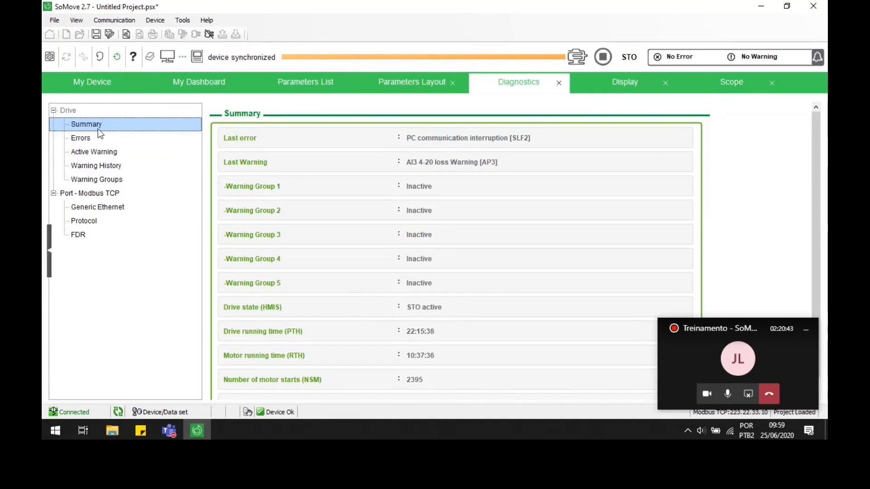
left_click(87, 139)
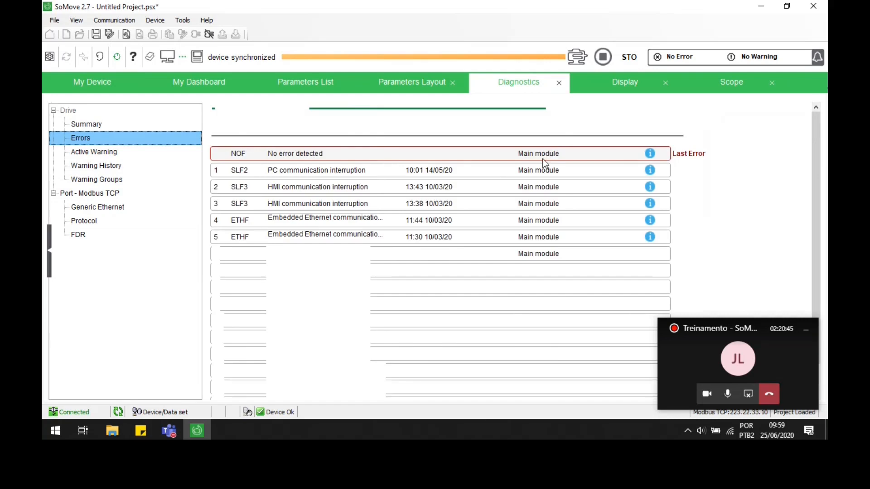
scroll(474, 188, "down", 1)
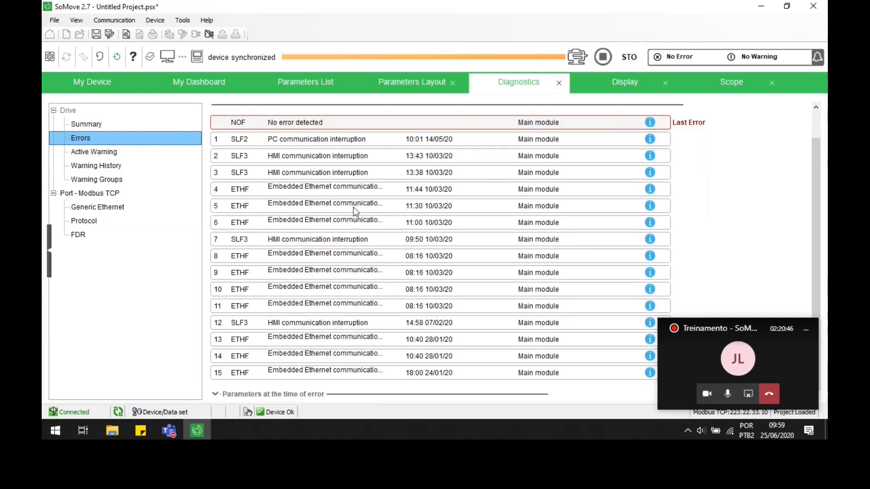
scroll(362, 287, "up", 1)
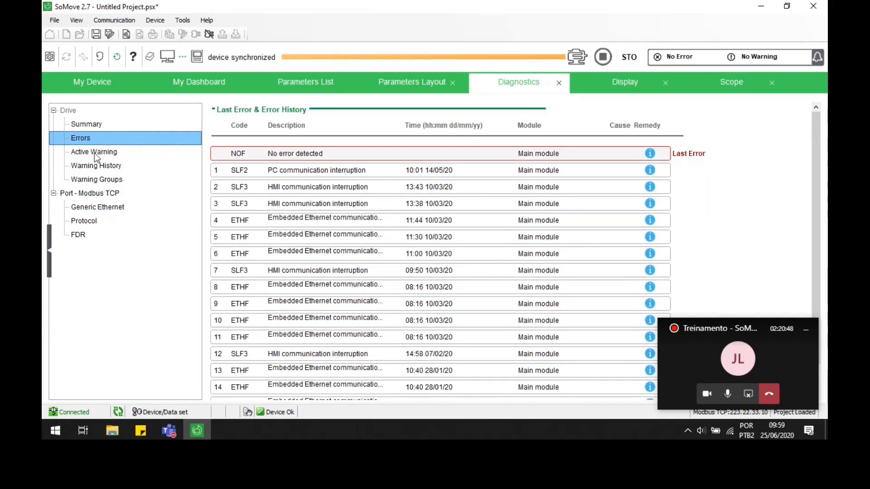
left_click(92, 166)
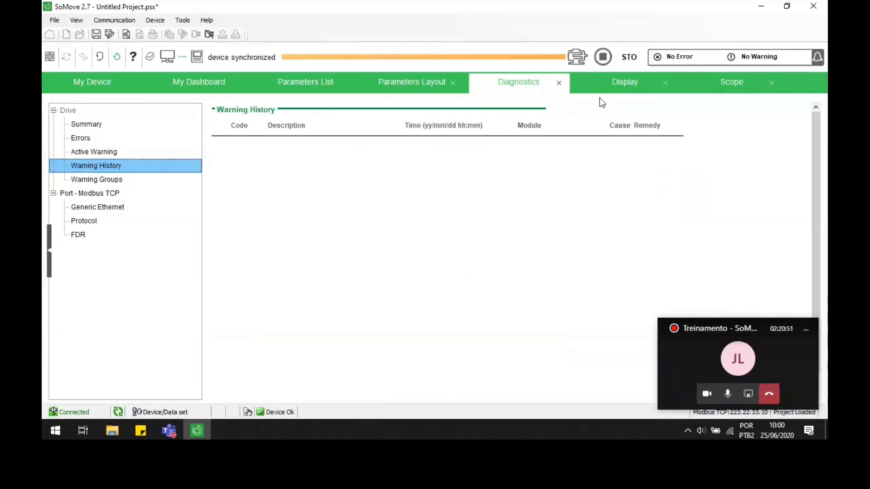
View the hourly, daily, monthly and yearly energy consumption charts in the Display view.
left_click(608, 84)
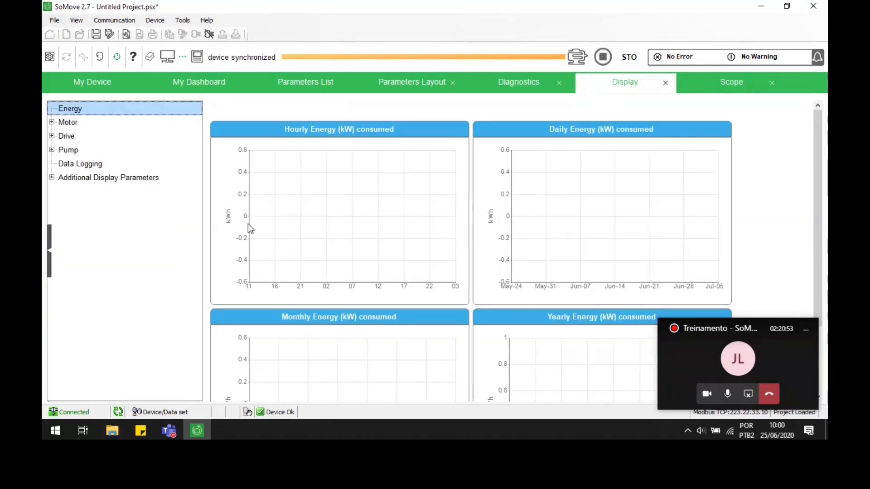
left_click(74, 120)
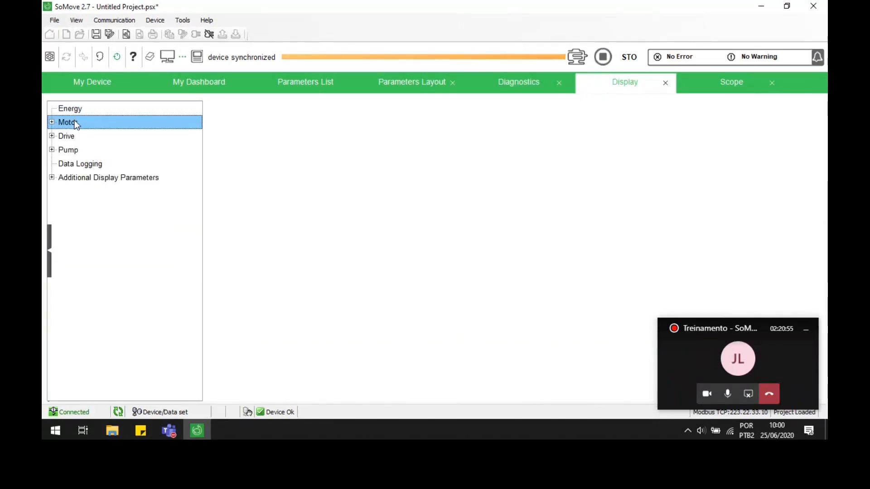
left_click(73, 109)
scroll(458, 249, "down", 2)
scroll(458, 245, "up", 1)
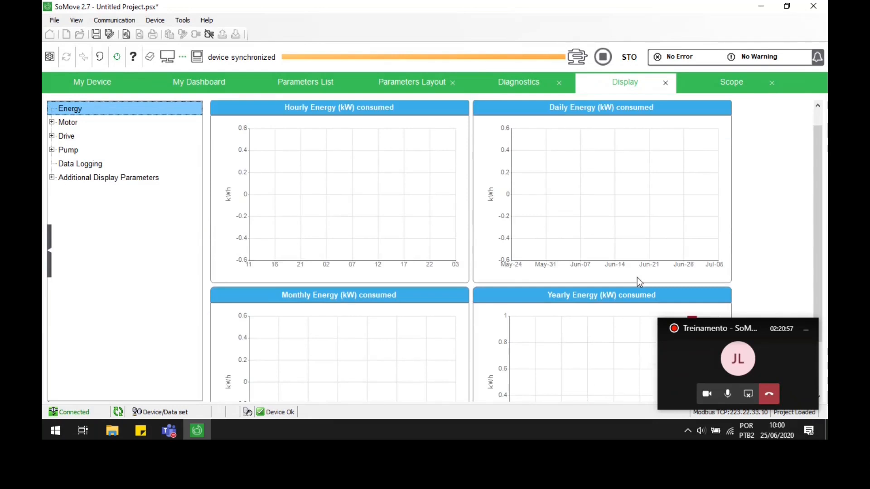
scroll(637, 277, "down", 1)
scroll(254, 281, "up", 2)
Look through the Motor and Drive parameters available for display and collapse both groups.
left_click(68, 124)
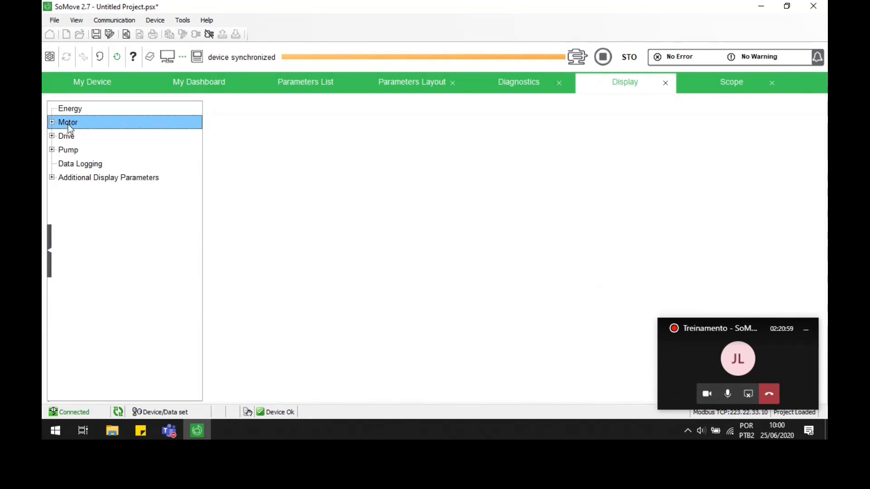
double_click(80, 127)
left_click(81, 136)
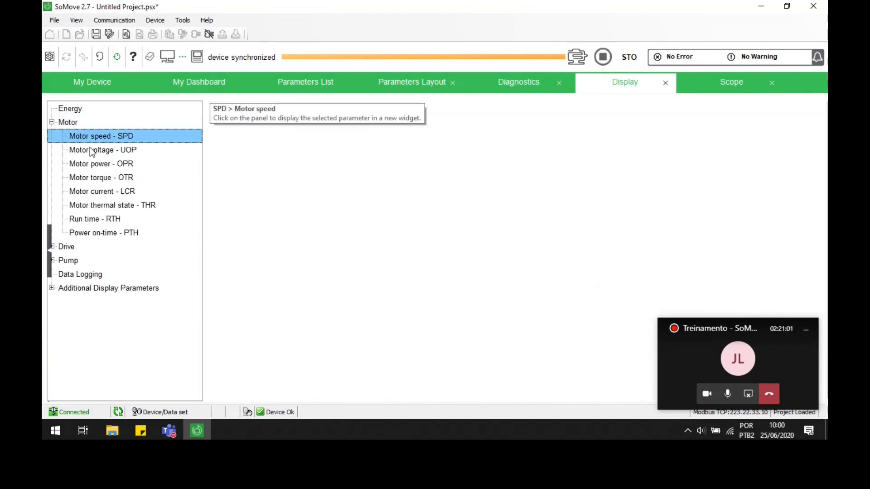
double_click(84, 245)
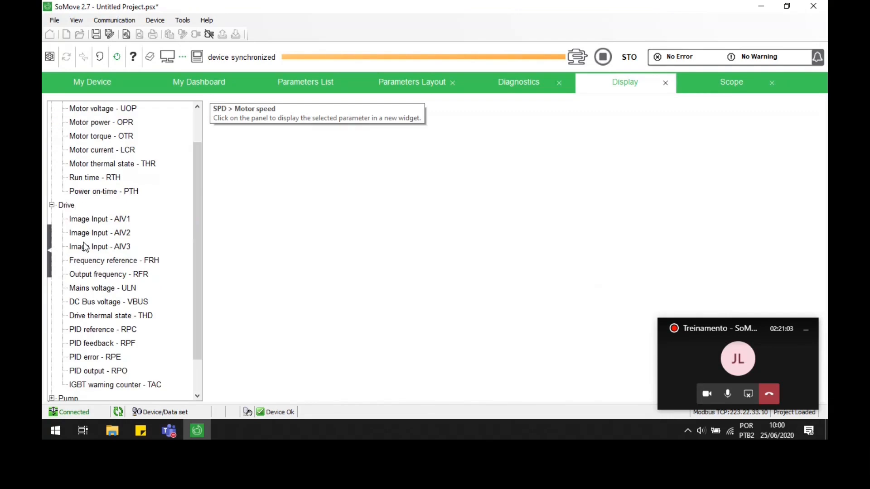
left_click(94, 224)
left_click(52, 205)
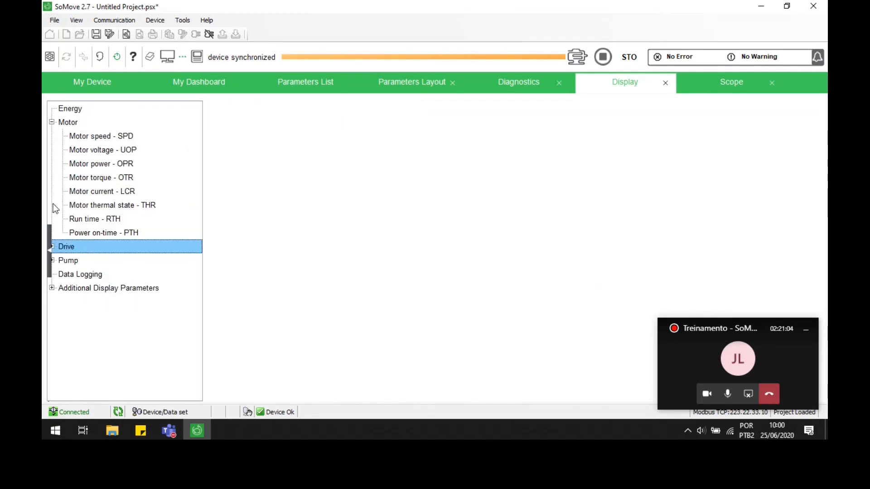
left_click(52, 122)
Look at the Data Logging page and the Additional Display Parameters group in the Display view.
left_click(66, 153)
left_click(68, 163)
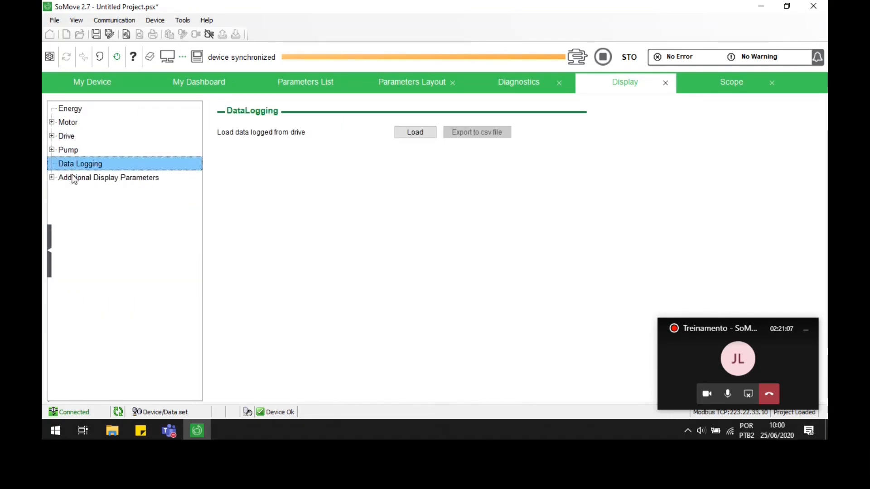
left_click(74, 179)
Start a Live Recorder capture in the Scope view and force its trigger.
left_click(727, 85)
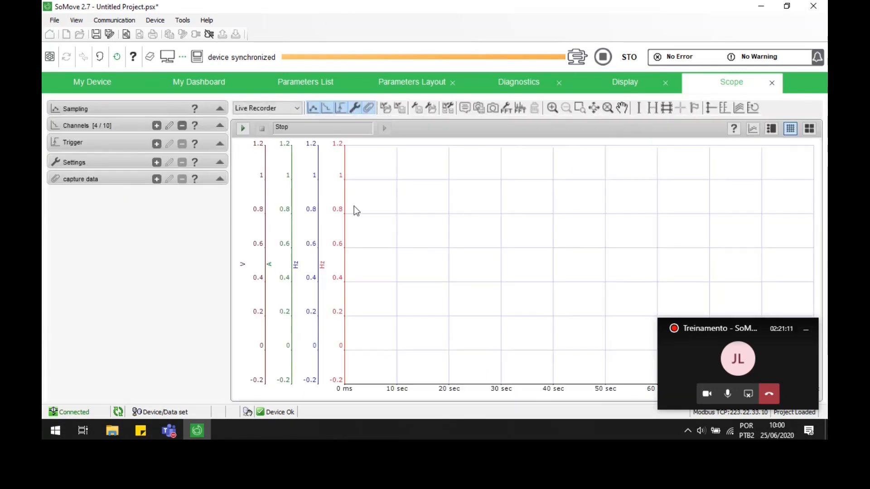
left_click(242, 128)
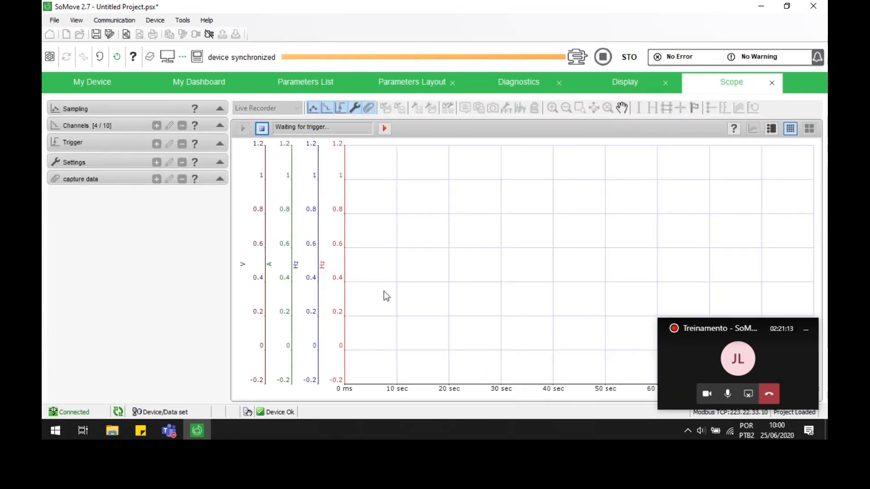
left_click_drag(703, 325, 672, 201)
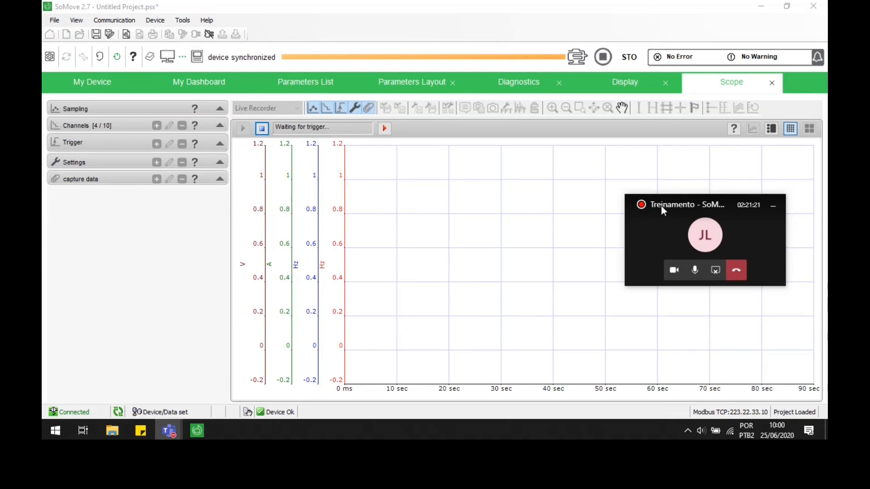
left_click_drag(661, 206, 540, 152)
left_click(386, 129)
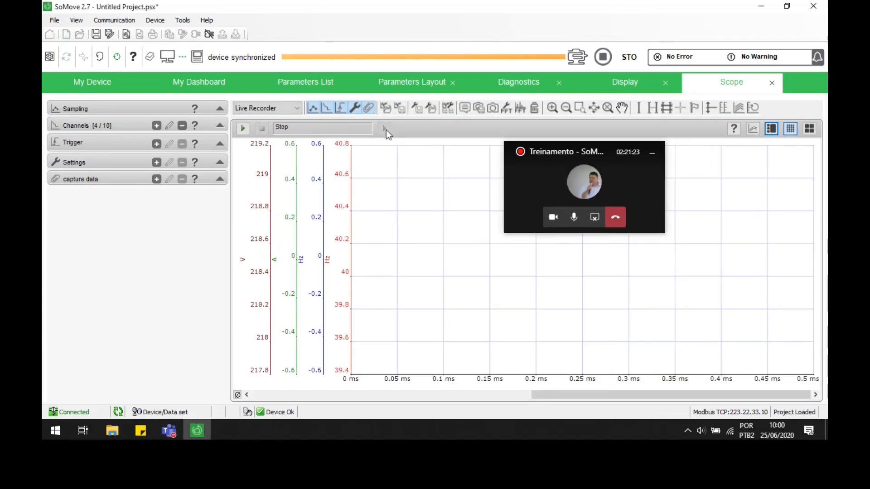
Start a new Live Recorder capture in the Scope view and expand the Sampling and Channels sections.
left_click(247, 129)
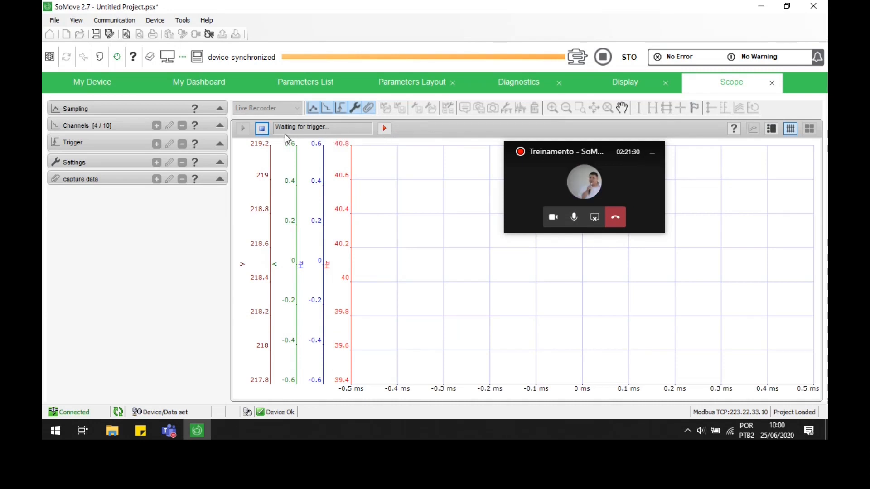
left_click(218, 109)
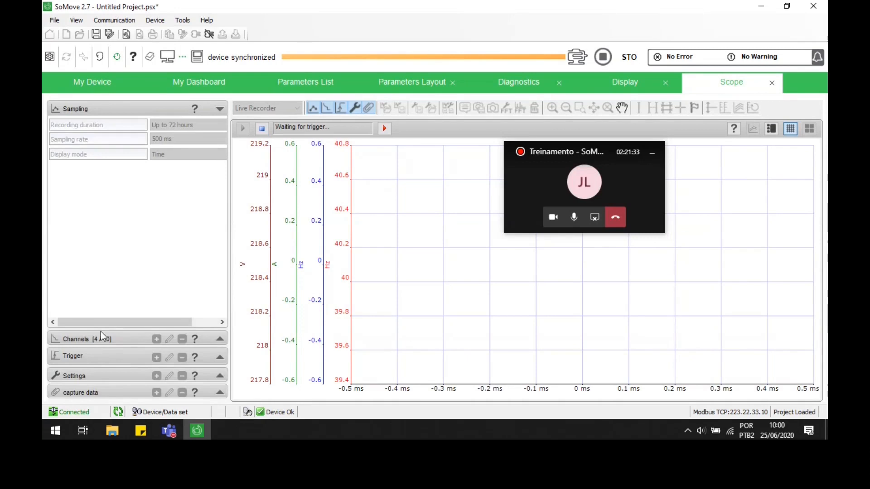
left_click(224, 341)
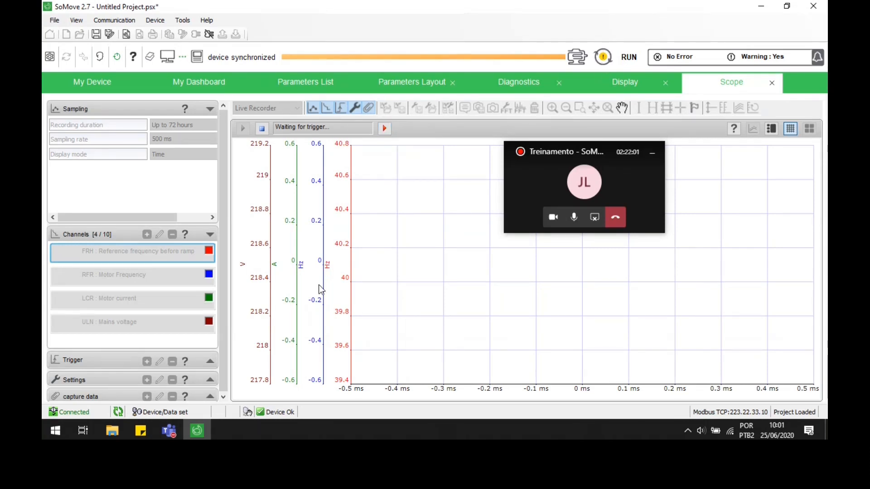
Force the recorder's trigger to record the four channels and stop the recording.
left_click(385, 129)
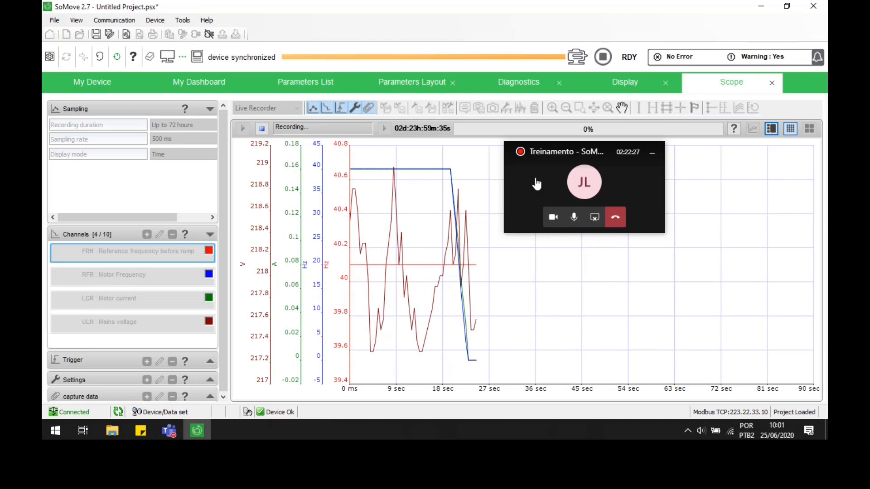
left_click_drag(547, 157, 618, 158)
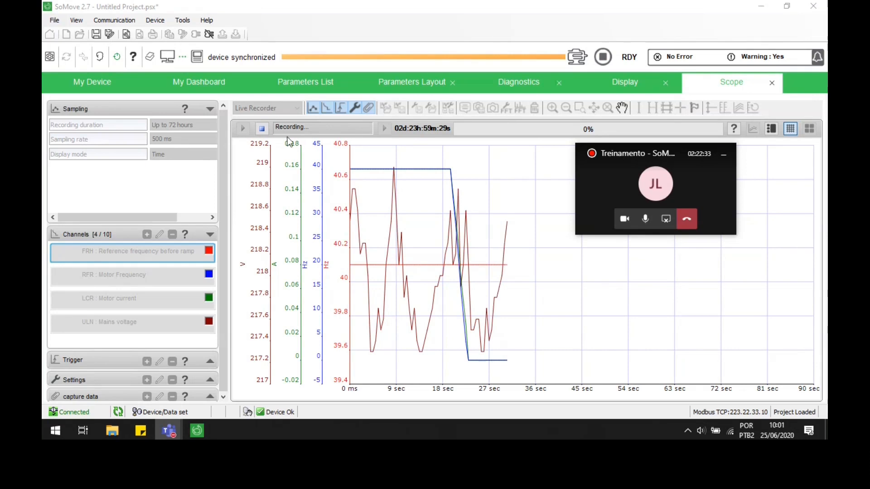
left_click(261, 129)
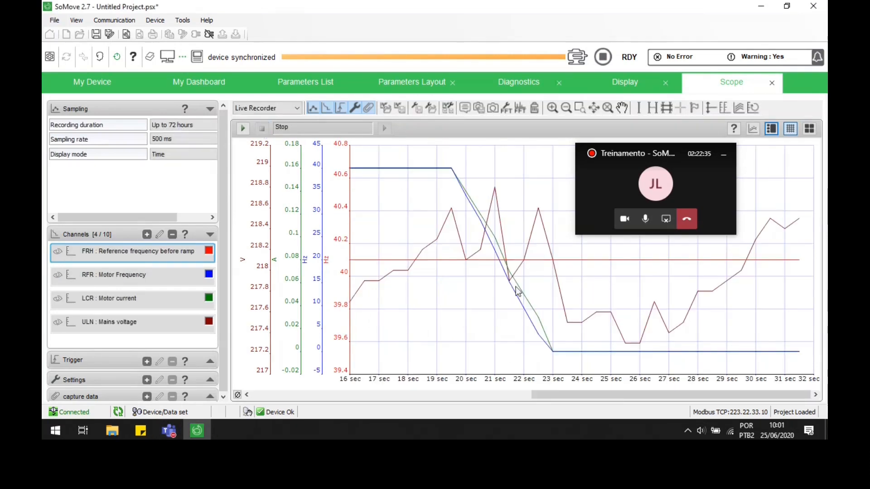
left_click_drag(641, 400, 693, 406)
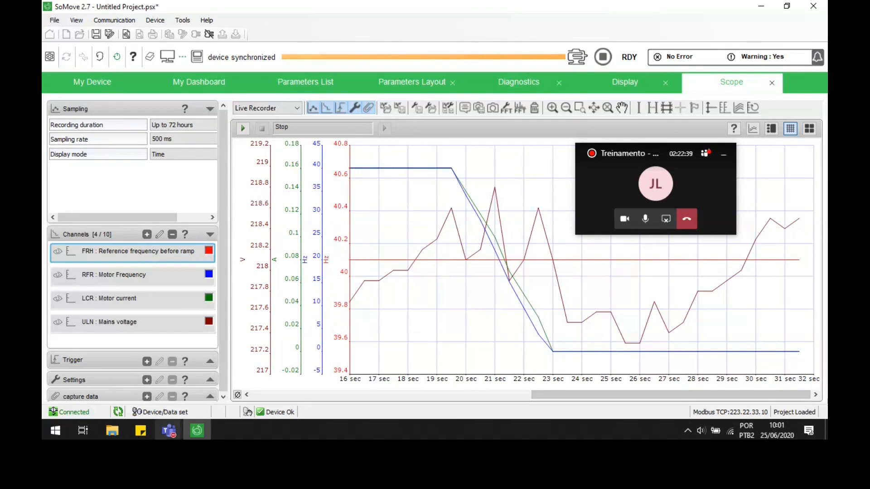
Switch to the Microsoft Teams meeting and admit the guest waiting in the lobby.
mouse_move(168, 431)
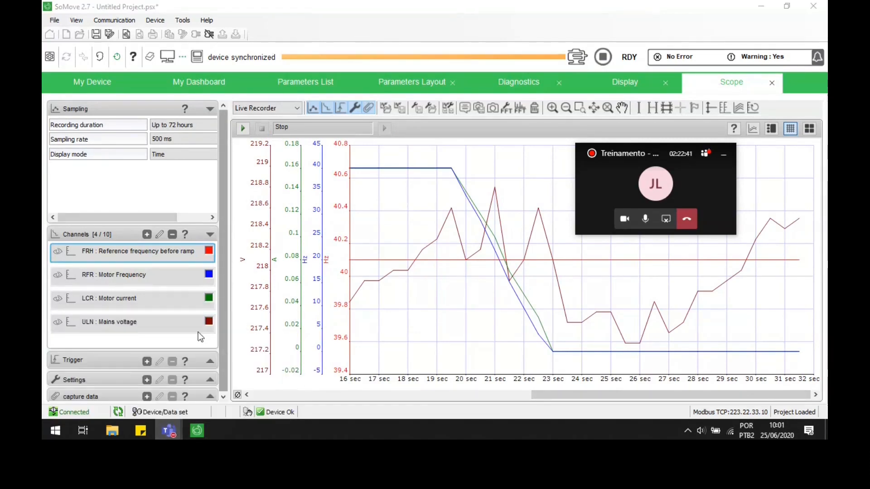
left_click(101, 357)
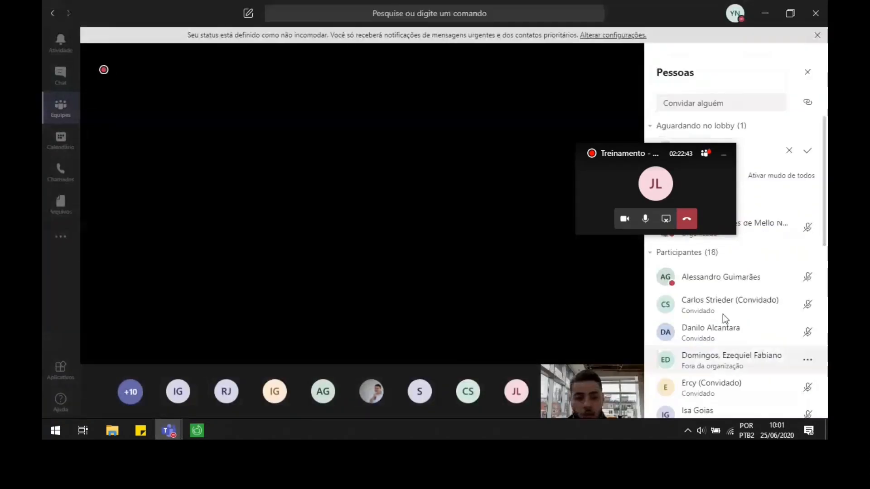
scroll(690, 215, "down", 4)
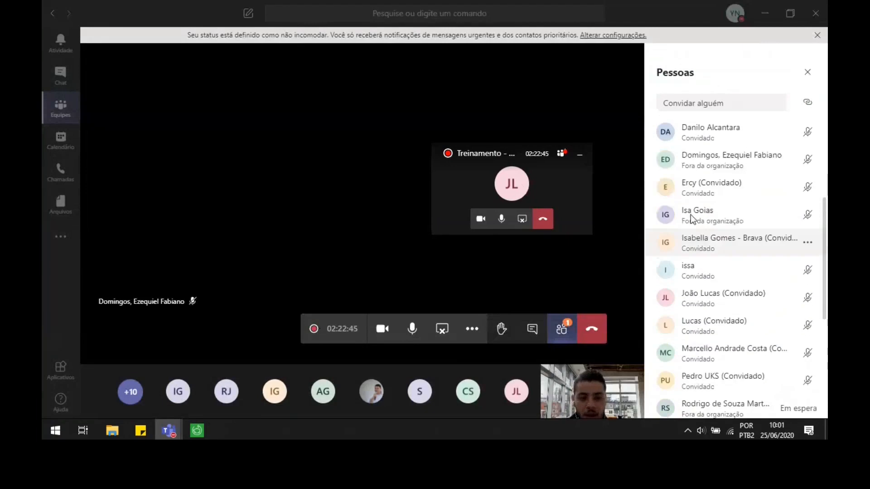
scroll(690, 214, "up", 4)
left_click(562, 330)
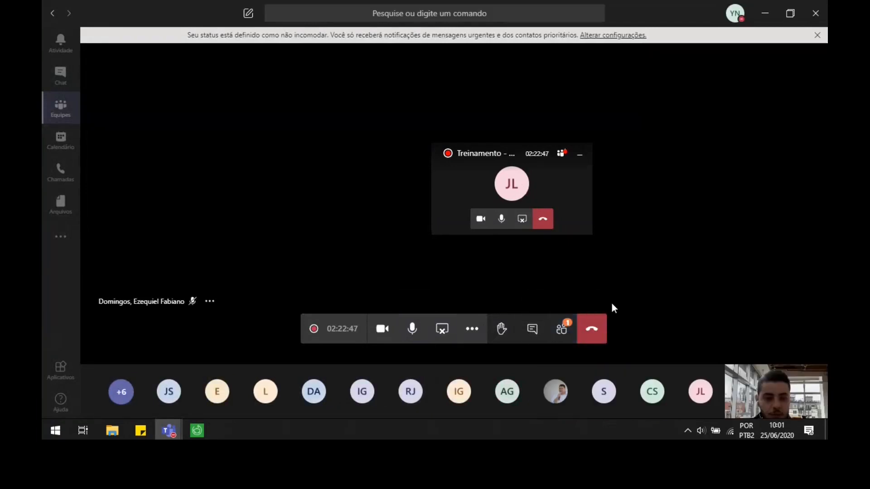
left_click(562, 330)
left_click(806, 151)
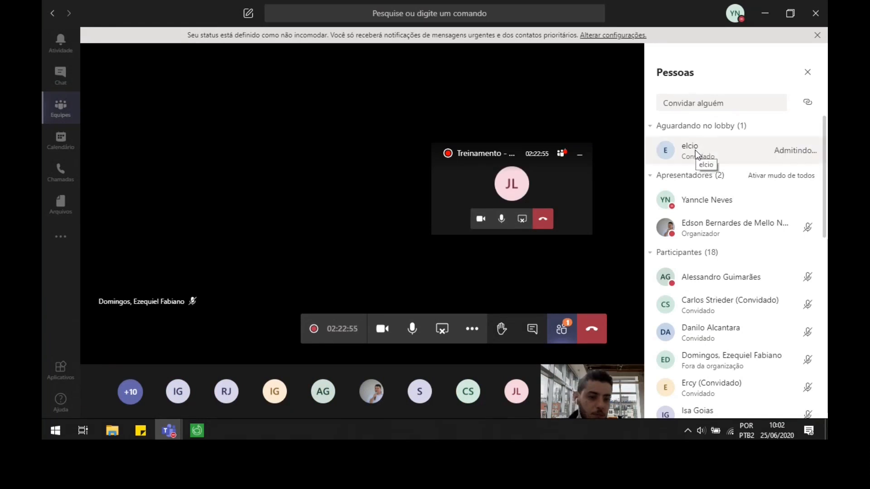
Change the newly admitted guest's meeting role from presenter to participant.
right_click(707, 208)
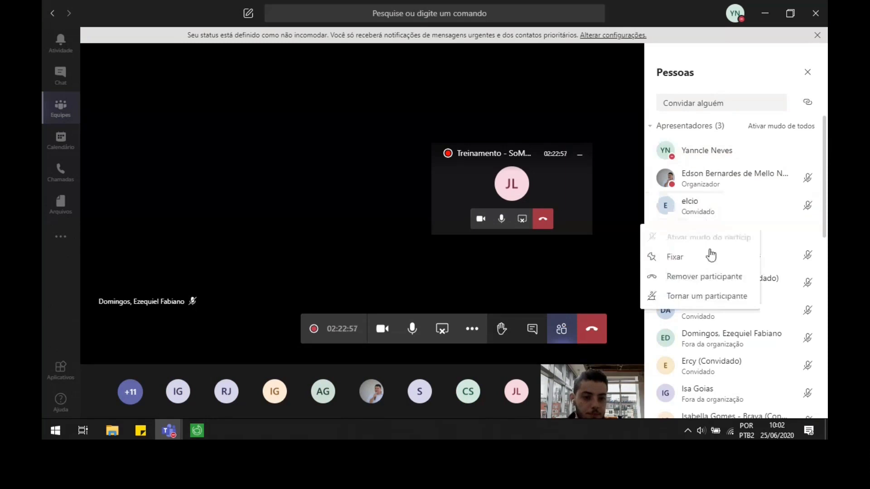
left_click(707, 301)
left_click(519, 245)
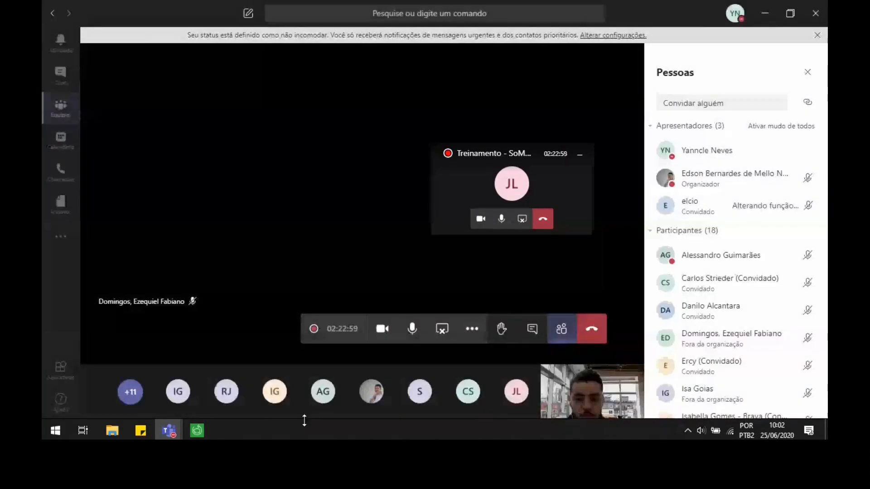
Switch back to SoMove, show the drive control panel and enable software control, accepting the unanticipated equipment operation warning.
left_click(197, 430)
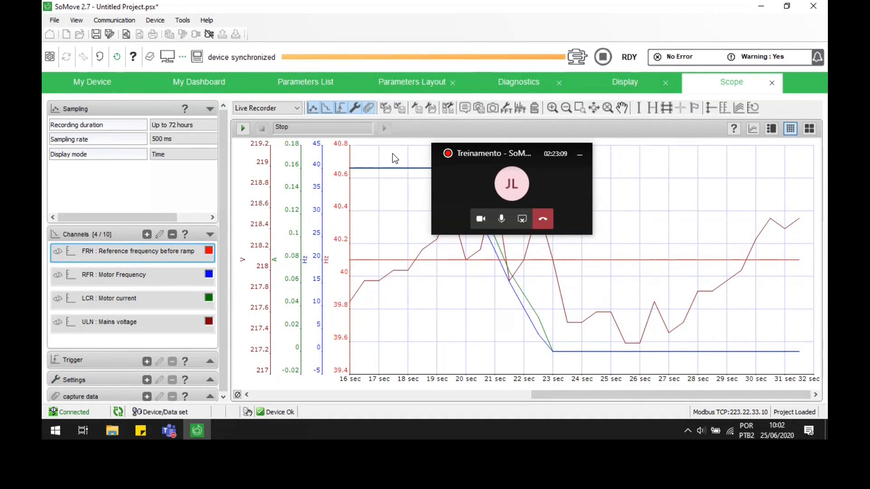
left_click(52, 62)
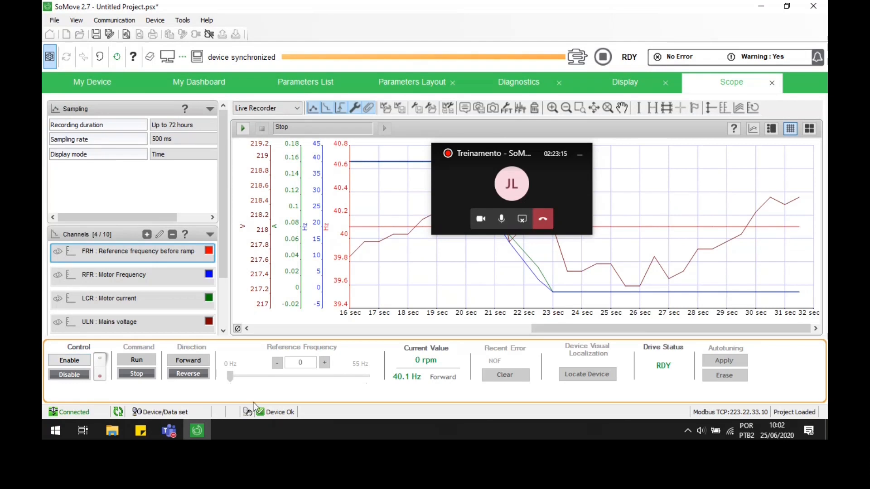
left_click(70, 360)
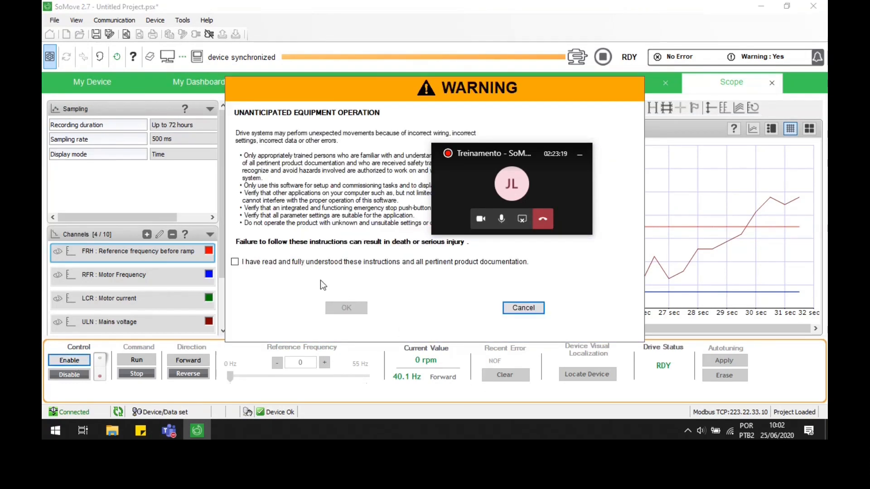
left_click(234, 263)
left_click(343, 307)
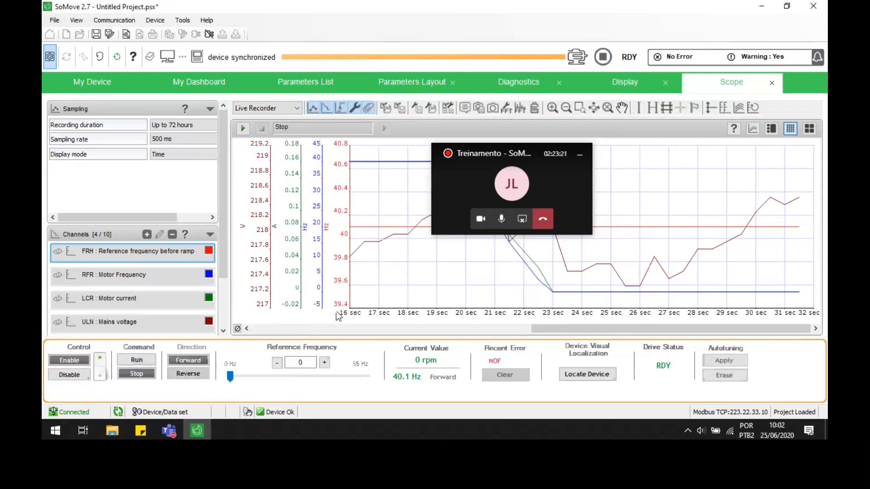
Run the motor forward and raise its reference frequency to 11.8 Hz and finally to 38.1 Hz.
left_click(143, 361)
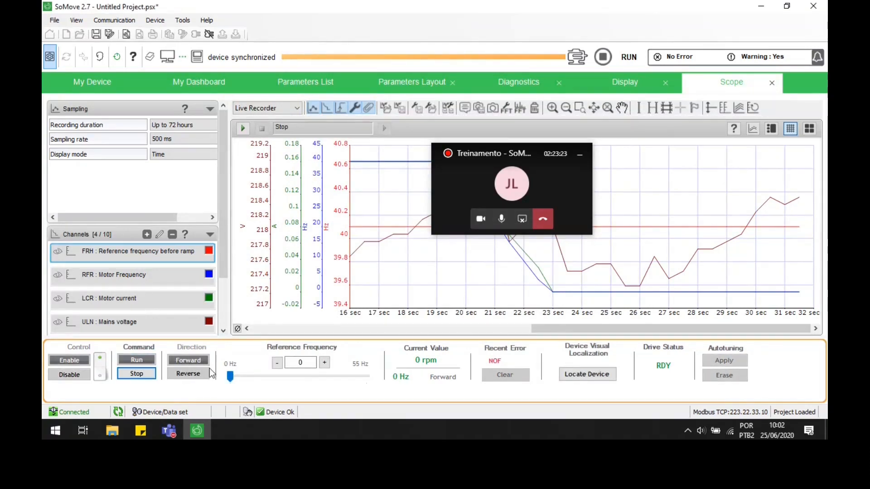
left_click_drag(230, 380, 259, 379)
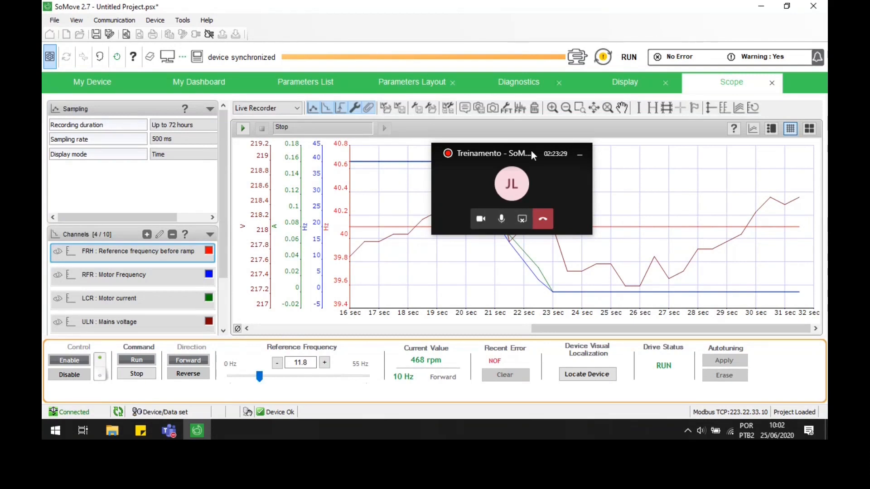
left_click_drag(531, 151, 570, 189)
left_click(618, 195)
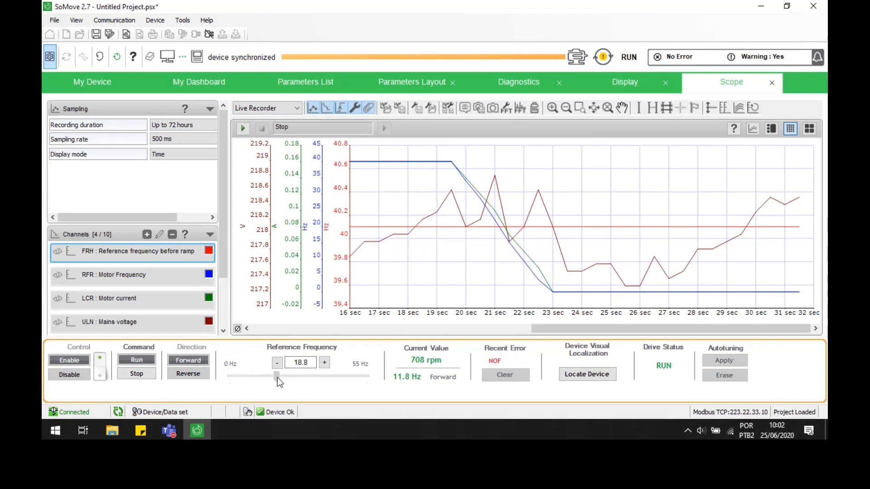
left_click_drag(277, 377, 325, 378)
Stop the motor and disable software control of the drive.
left_click(169, 430)
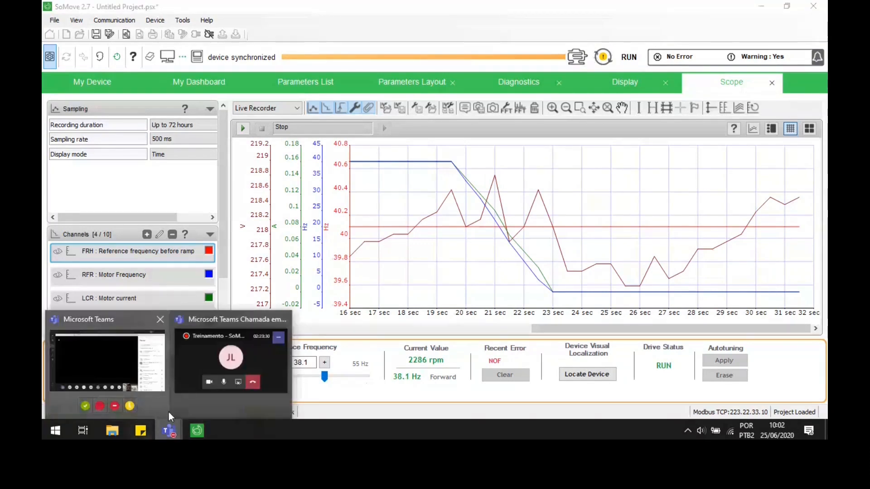
left_click(328, 382)
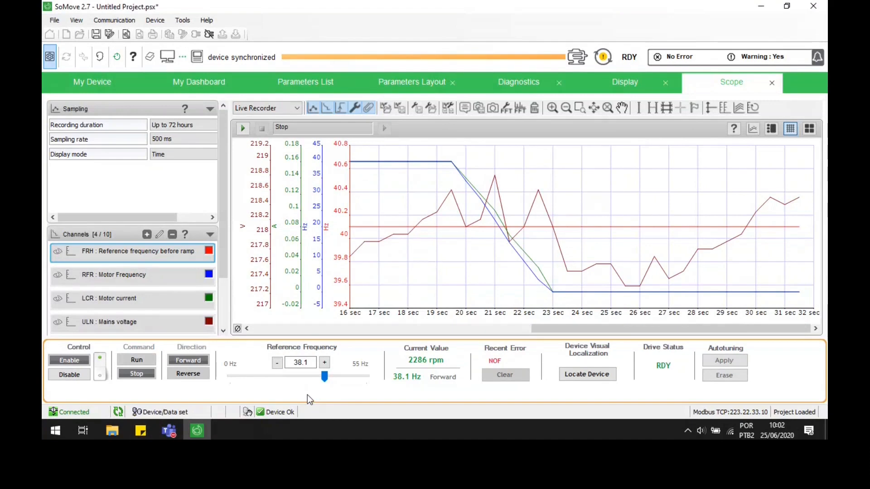
left_click(134, 374)
left_click(70, 374)
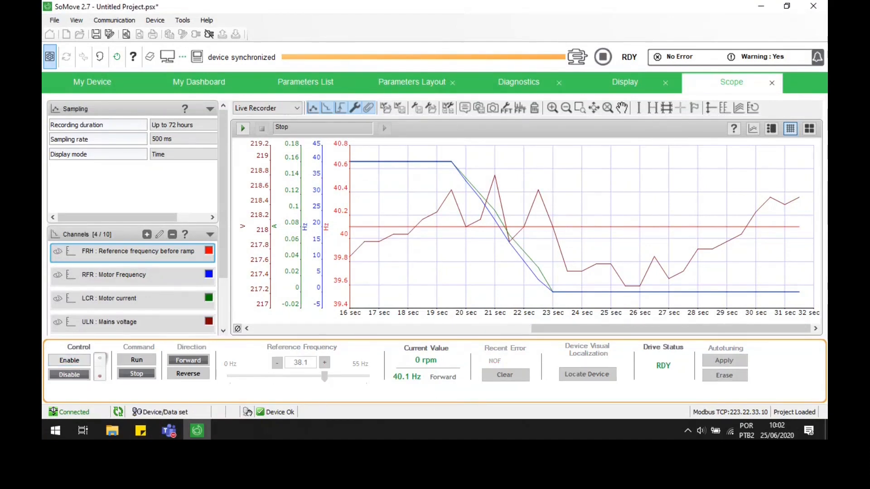
Check the participants list of the Microsoft Teams meeting and return to SoMove.
left_click(169, 430)
left_click(207, 374)
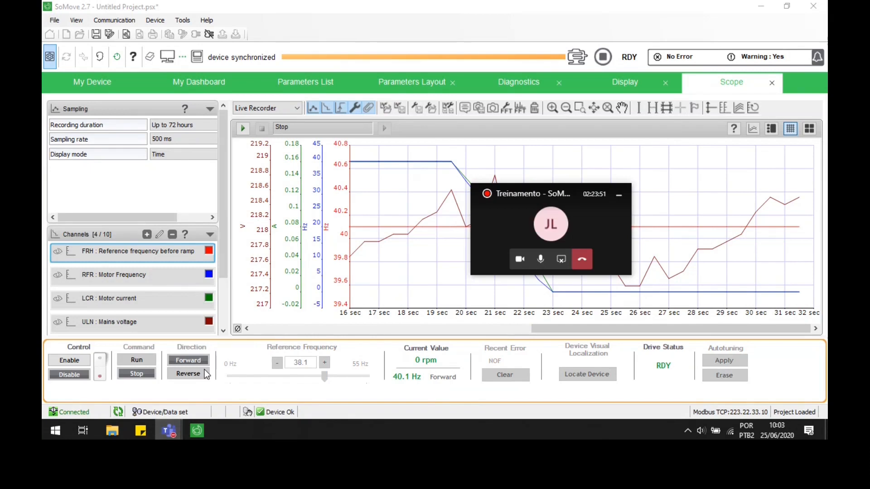
left_click(172, 429)
left_click(123, 368)
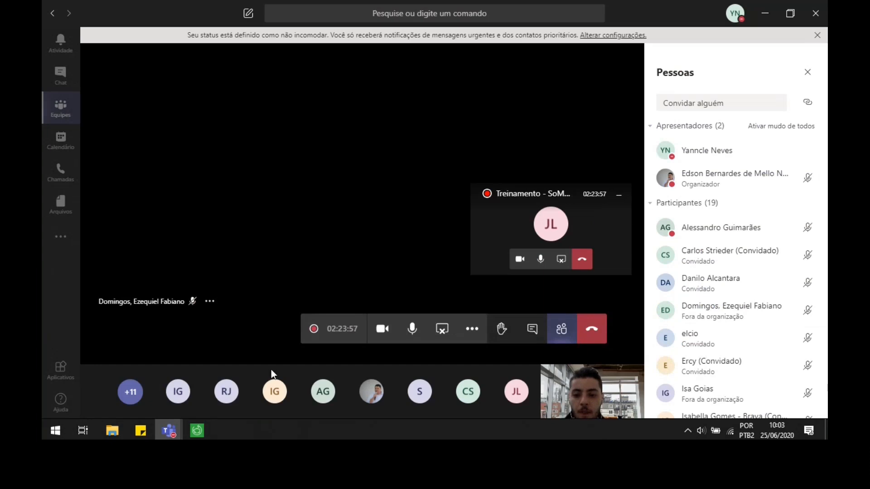
left_click(167, 430)
left_click(216, 385)
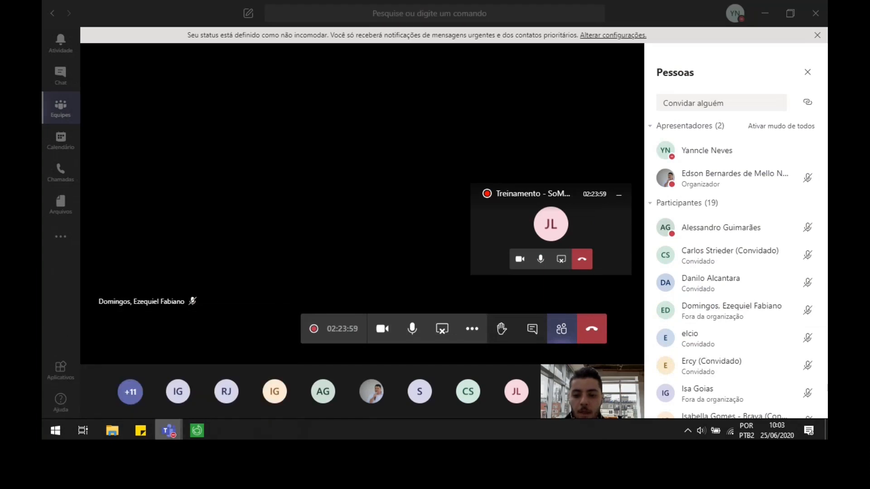
left_click(196, 433)
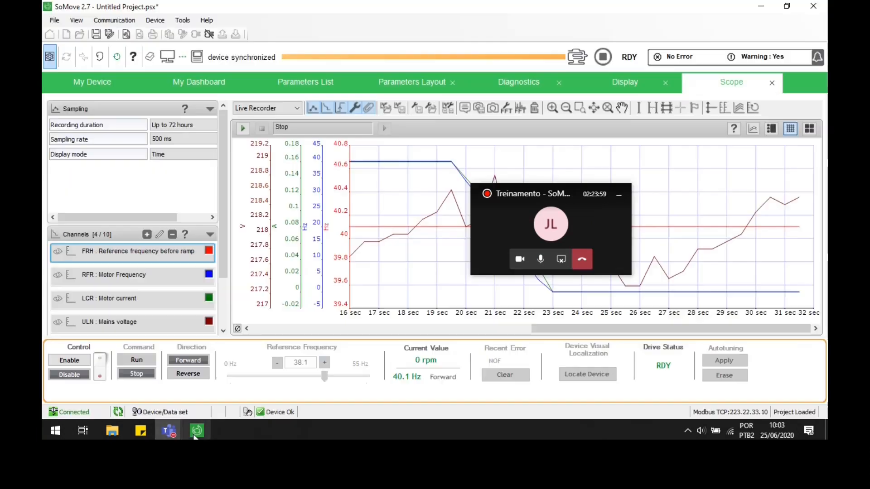
left_click(619, 197)
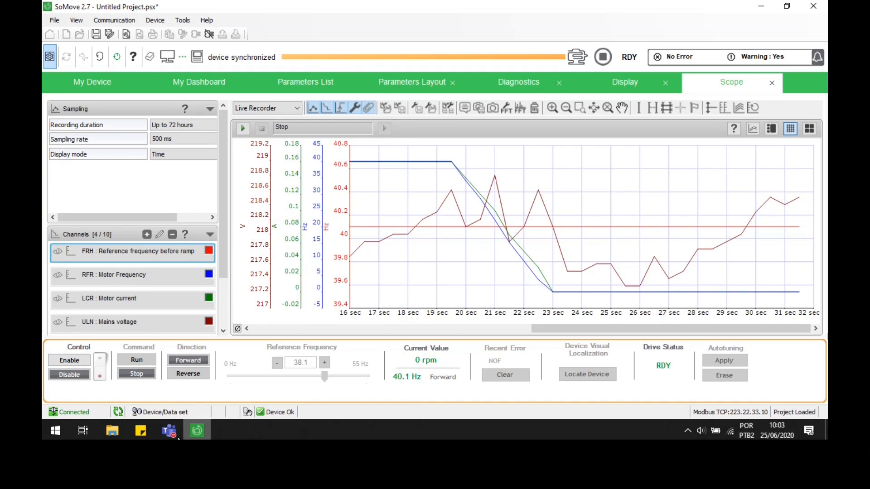
left_click(208, 358)
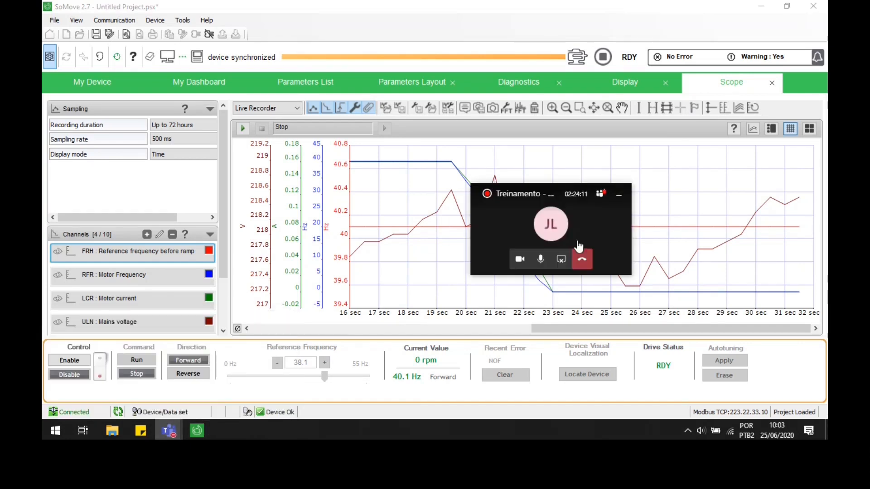
left_click(566, 217)
left_click(197, 431)
scroll(319, 240, "up", 1)
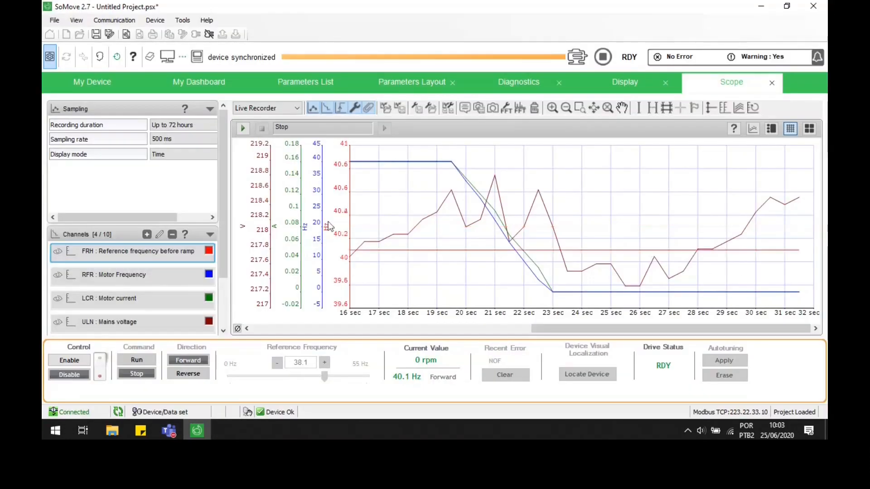
scroll(332, 226, "down", 1)
Revisit the Parameters Layout and Parameters List views, hide the drive control panel and open the My Device view.
left_click(415, 78)
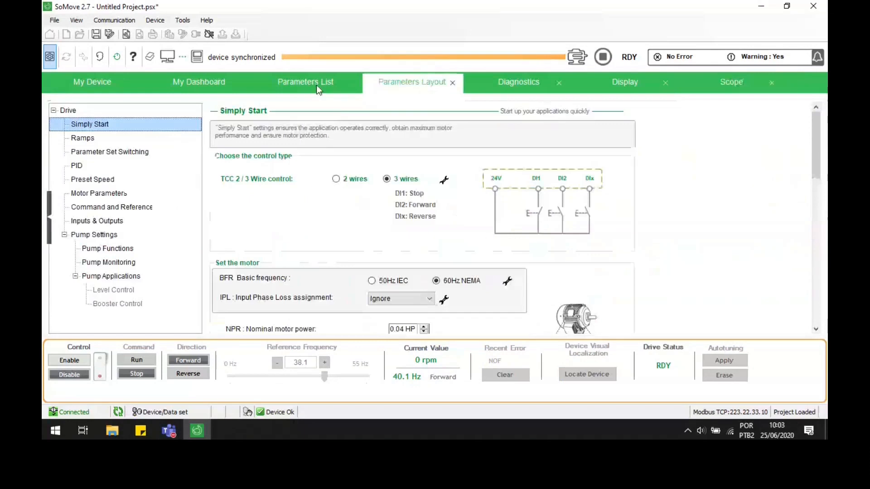
left_click(301, 81)
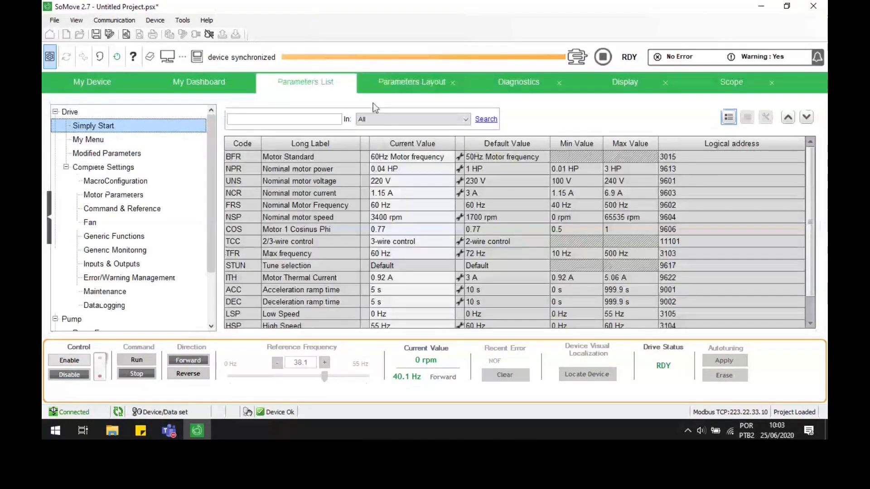
left_click(51, 57)
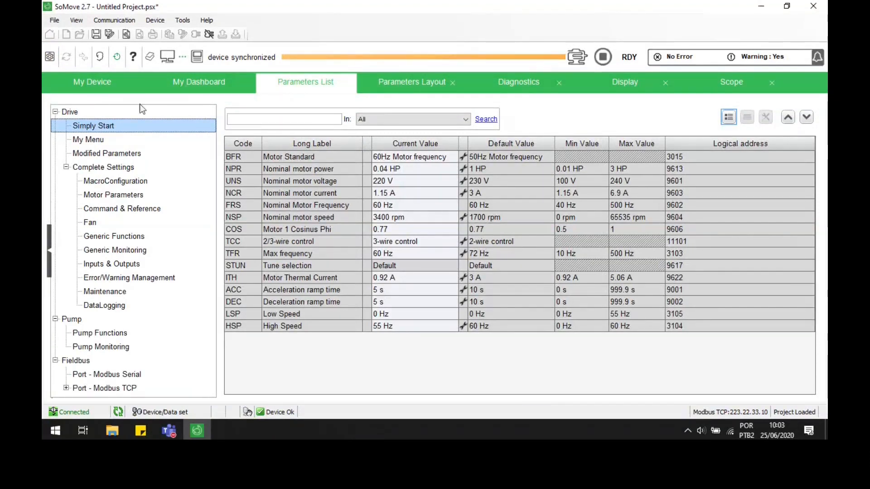
left_click(99, 83)
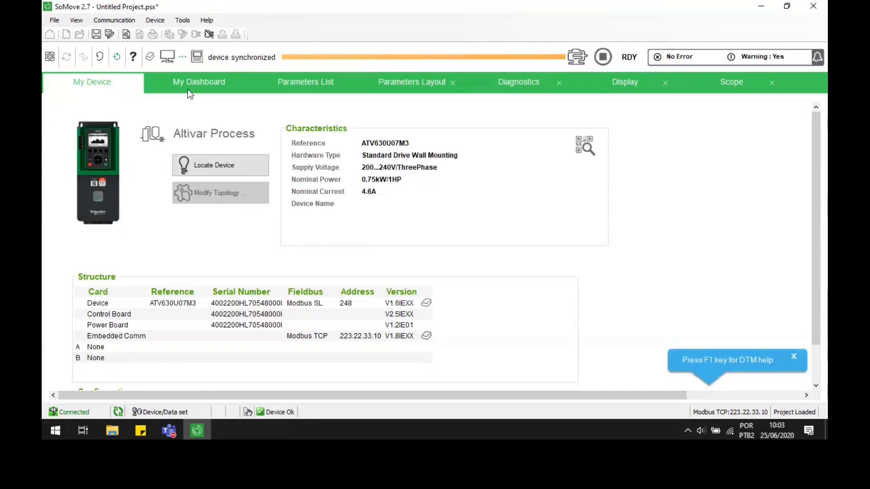
Disconnect from the drive and close SoMove without saving the project changes.
scroll(341, 213, "down", 2)
scroll(341, 213, "up", 2)
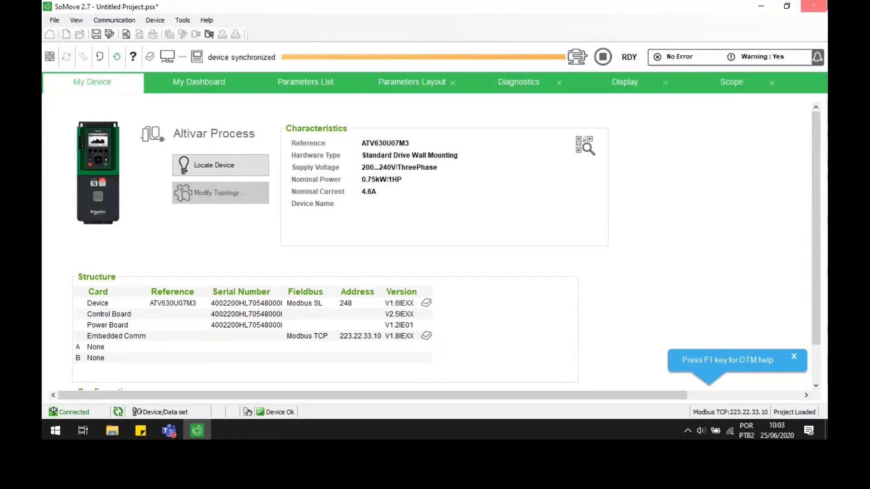
left_click(817, 11)
left_click(530, 251)
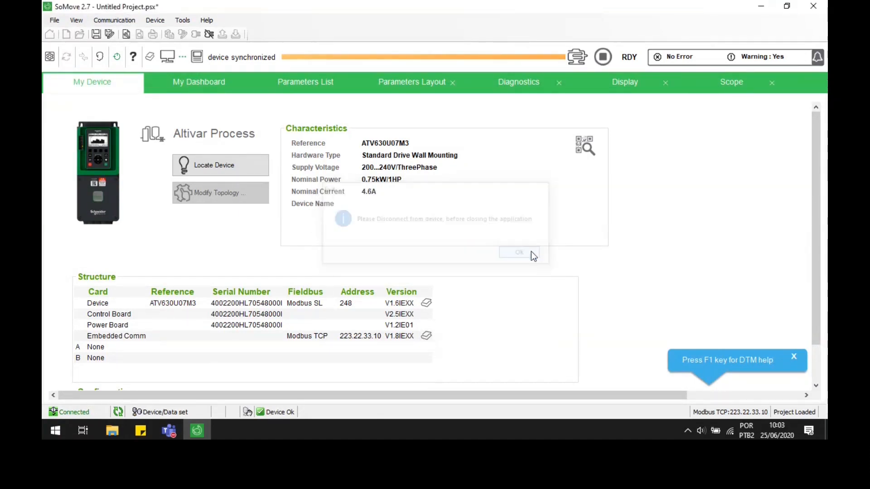
left_click(208, 36)
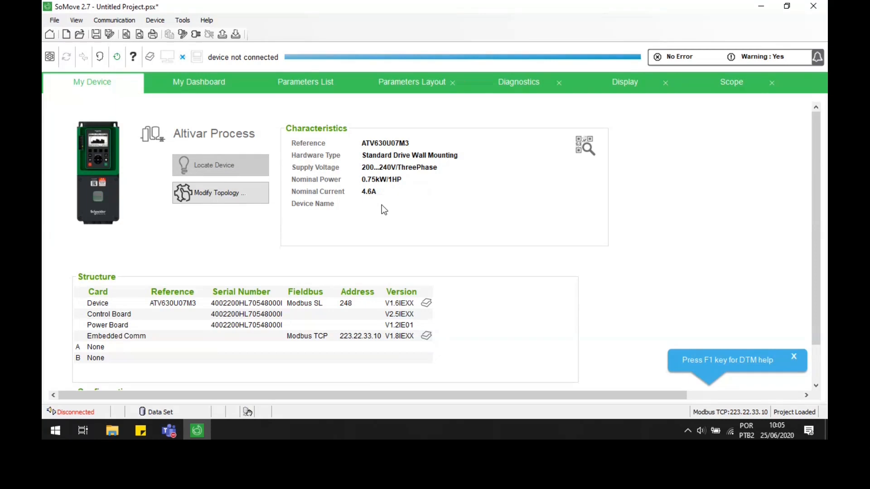
left_click(813, 6)
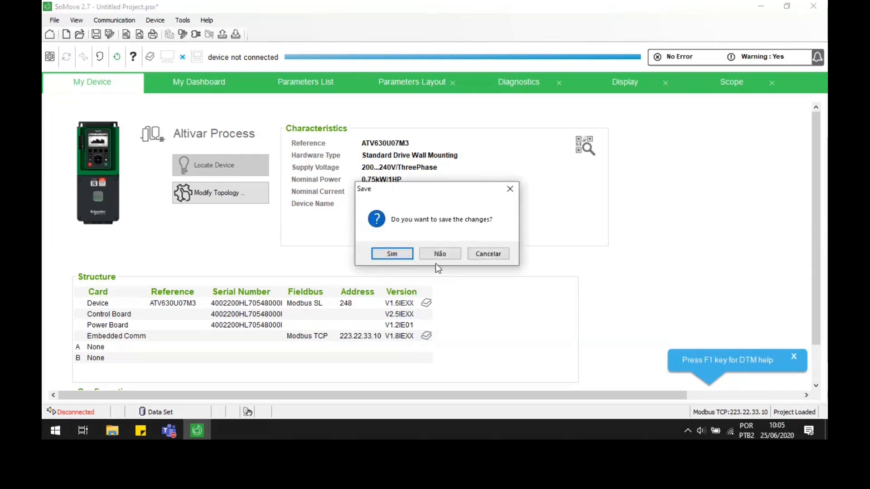
left_click(439, 252)
Switch to Microsoft Teams and minimise its call window and main meeting window.
left_click(169, 430)
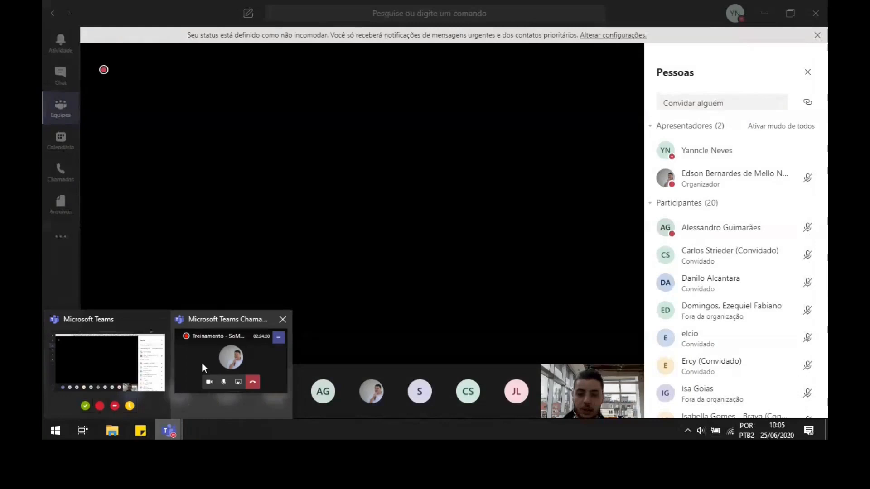
left_click(202, 363)
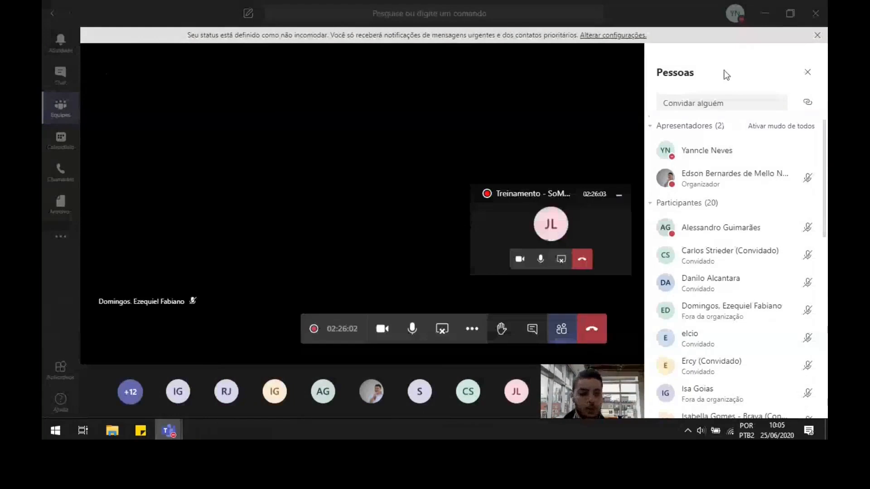
left_click(618, 194)
left_click(766, 14)
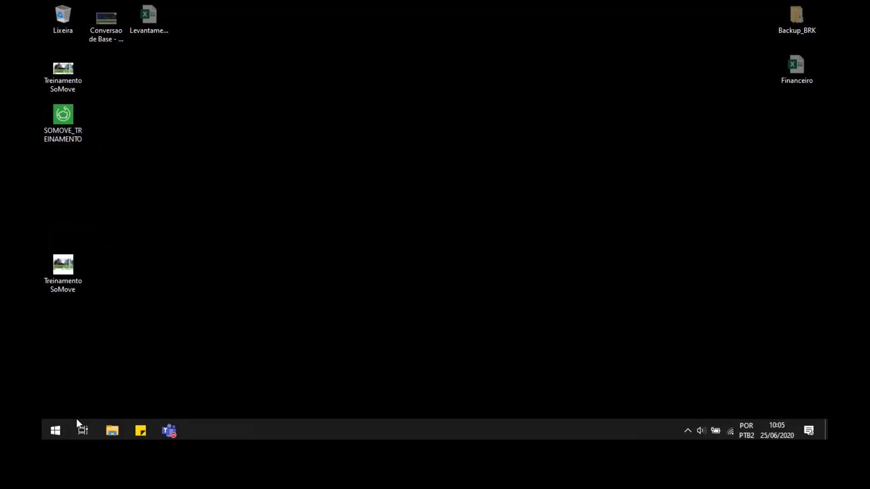
Search for SoMove in Windows and start it again.
left_click(63, 436)
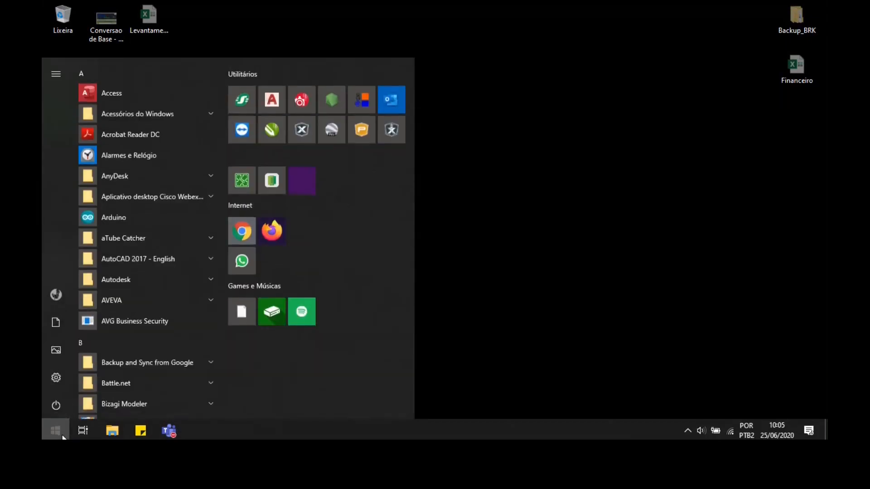
left_click(63, 436)
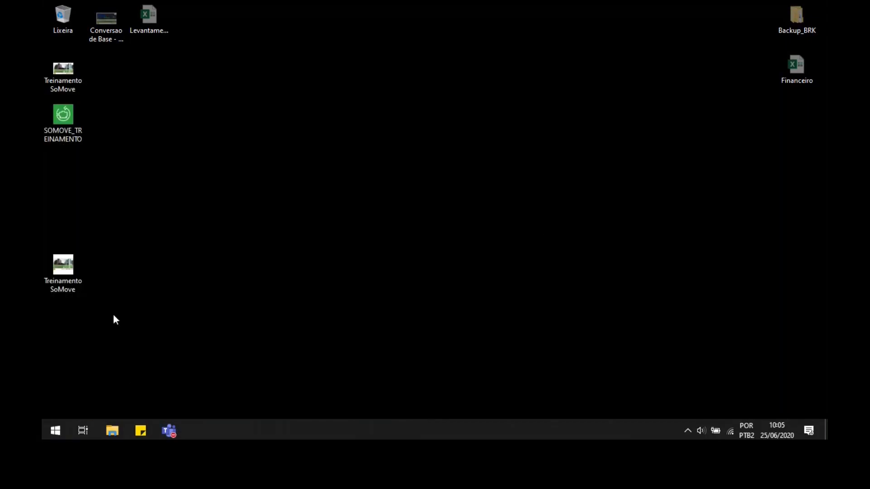
left_click(57, 428)
type("somo")
key("Return")
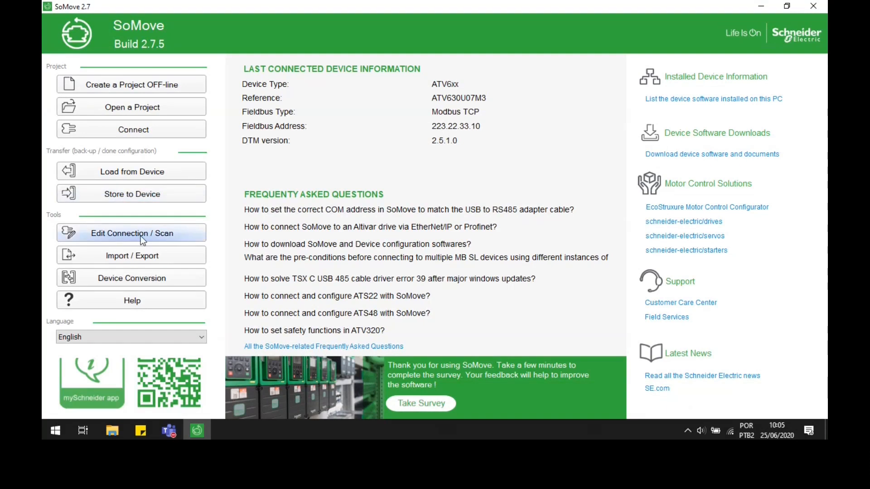
Open the connection editor and scan the network over Modbus Serial.
left_click(195, 238)
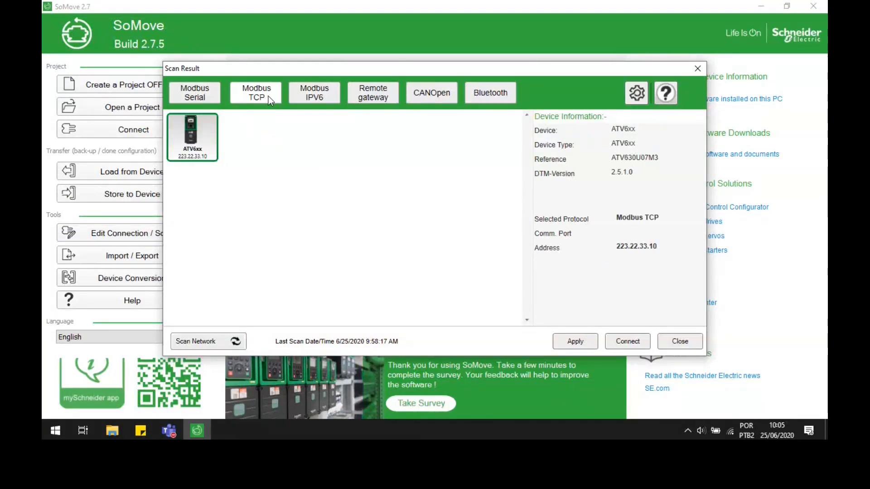
left_click(217, 95)
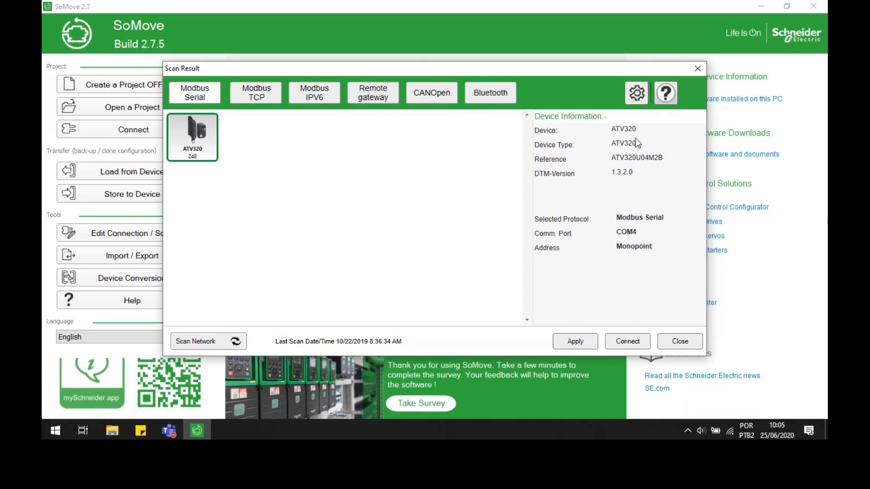
left_click(236, 341)
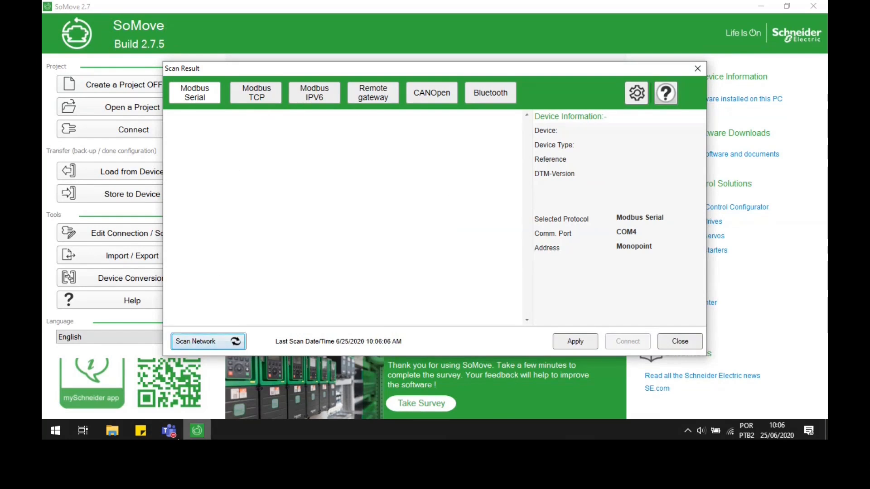
left_click(111, 433)
right_click(113, 434)
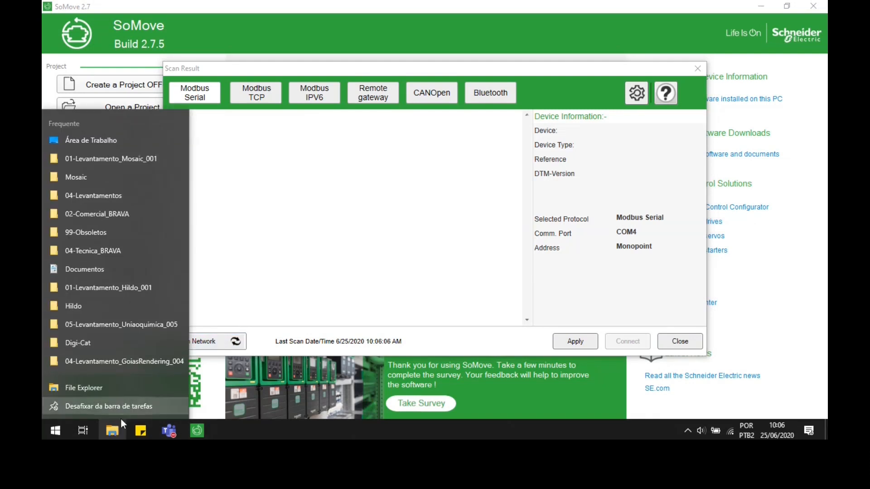
left_click(292, 306)
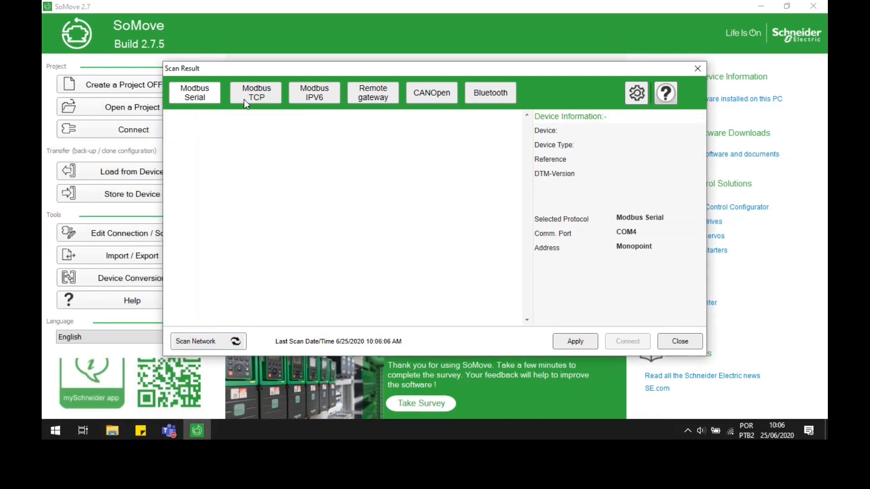
Open the computer's system properties from File Explorer and start the Windows Device Manager.
key("super+e")
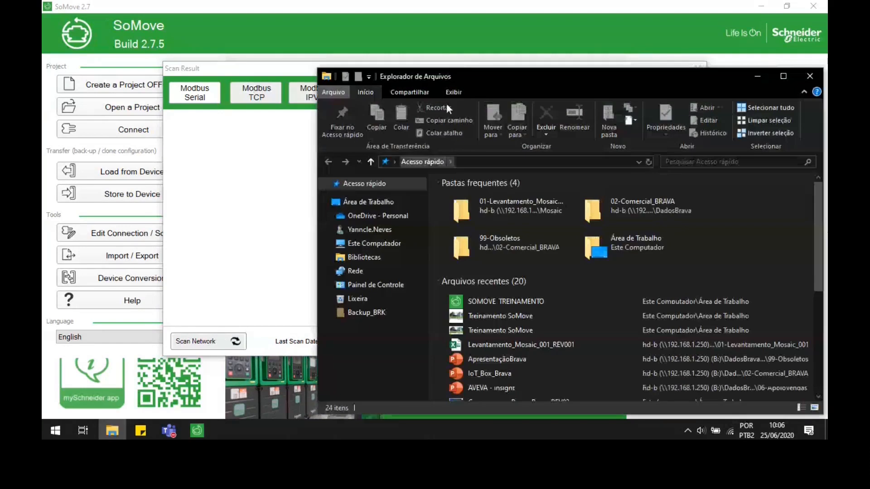
left_click_drag(468, 74, 449, 26)
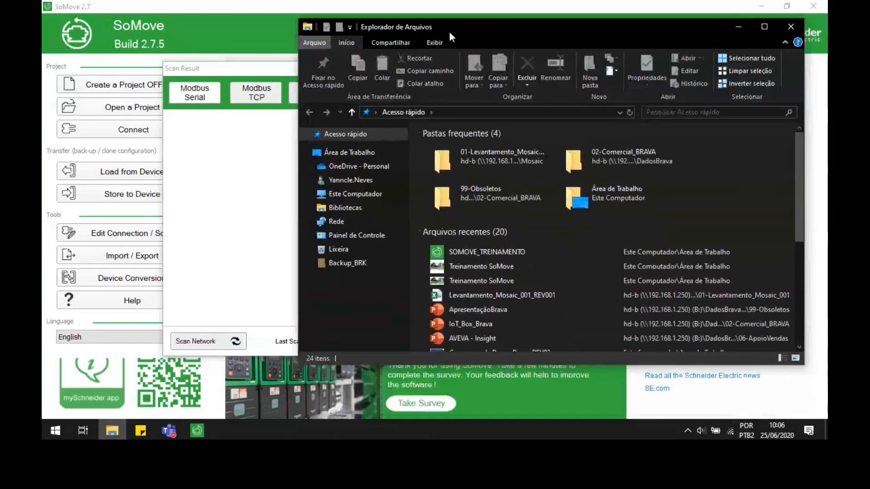
right_click(367, 195)
left_click(449, 339)
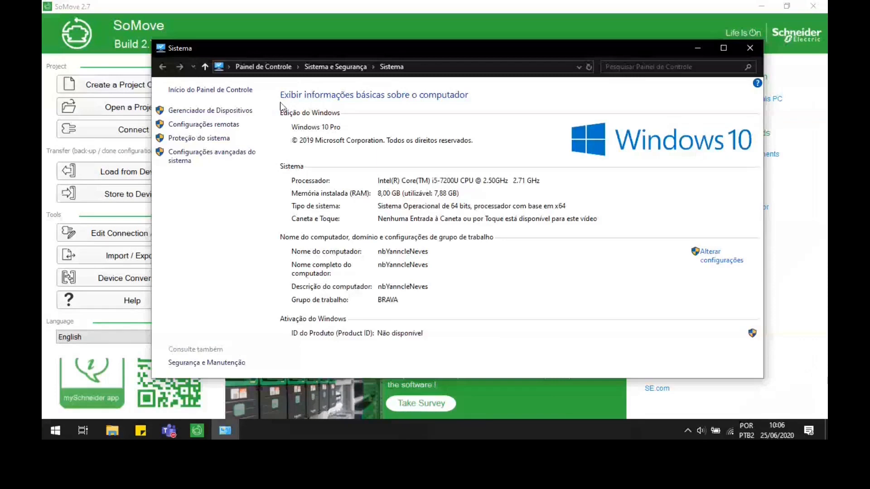
left_click(223, 116)
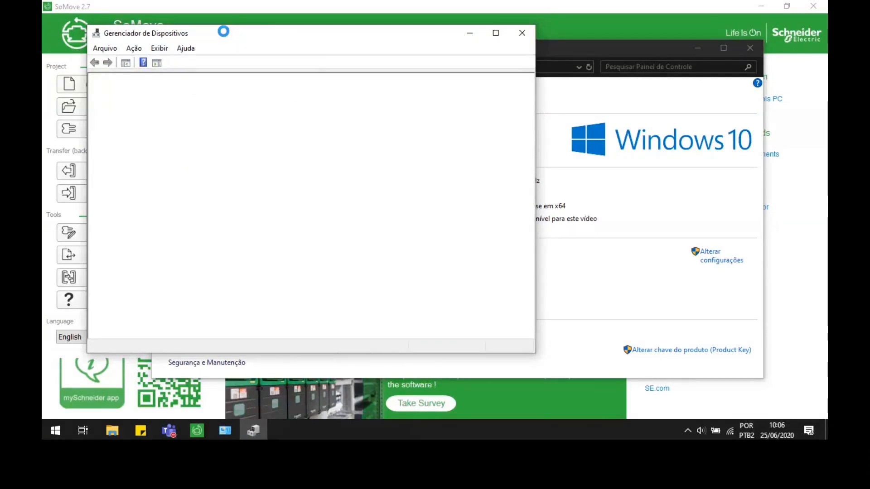
left_click_drag(235, 33, 387, 16)
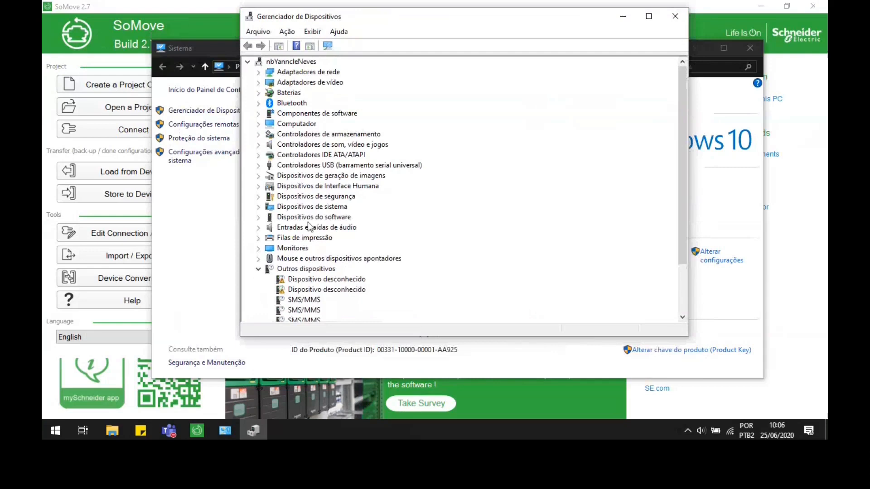
Check which COM port the TSX C USB 485 adapter uses, and close the Device Manager and system windows.
left_click(259, 269)
scroll(298, 288, "down", 1)
left_click(301, 271)
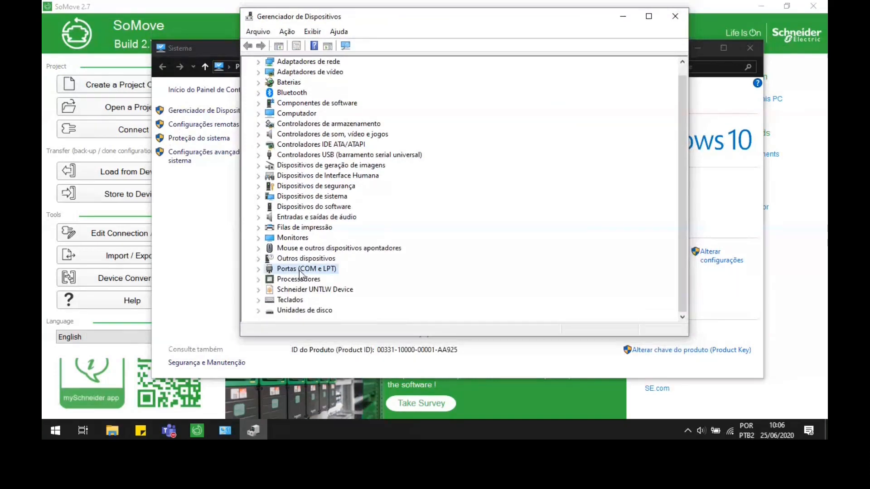
left_click(258, 269)
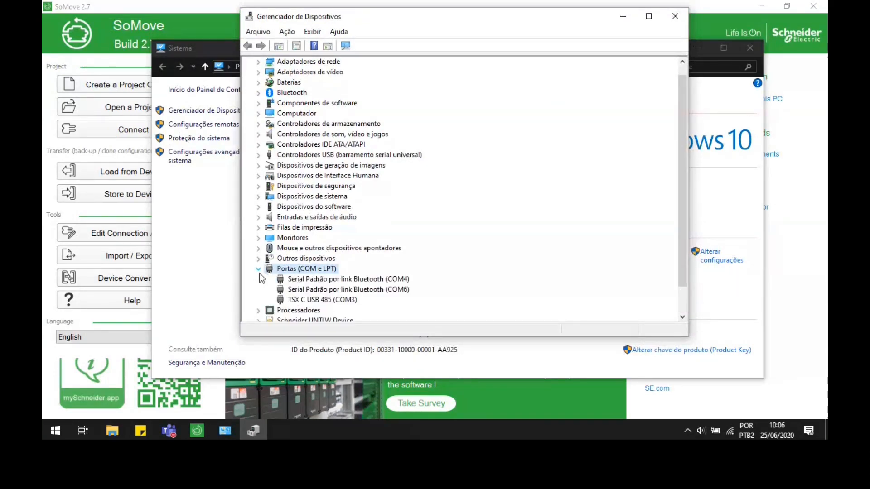
left_click(323, 300)
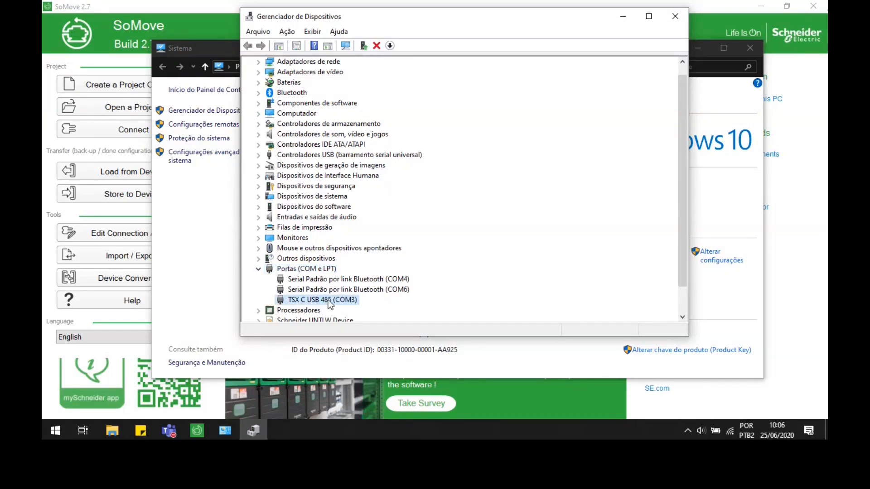
left_click(675, 17)
left_click(750, 48)
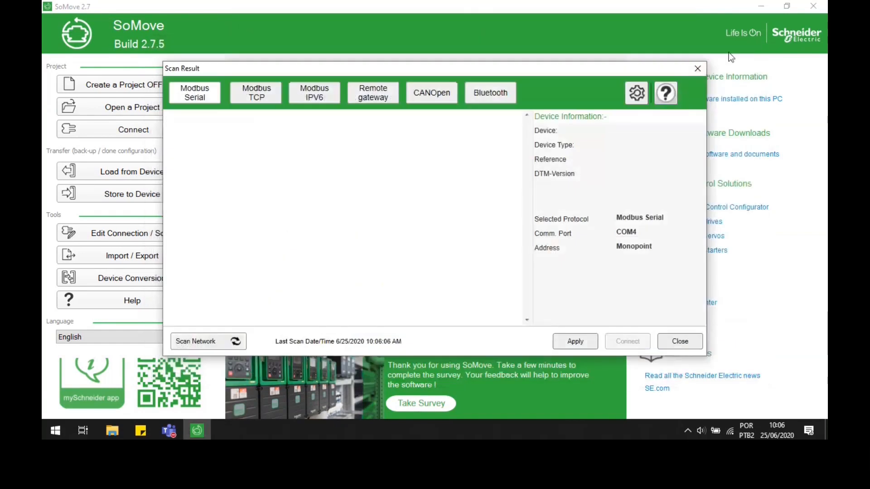
Set the Modbus Serial connection's COM port to COM3 in the advanced settings and apply it.
left_click(637, 93)
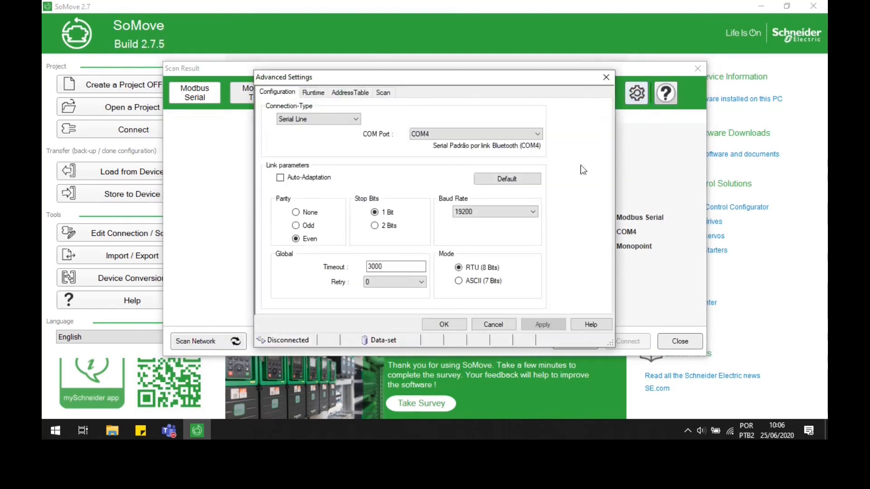
left_click(455, 133)
left_click(441, 142)
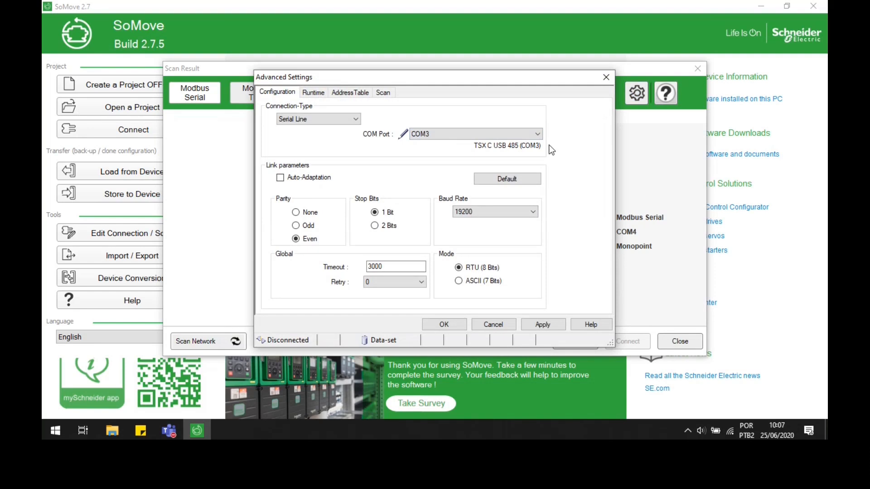
left_click(543, 324)
left_click(458, 323)
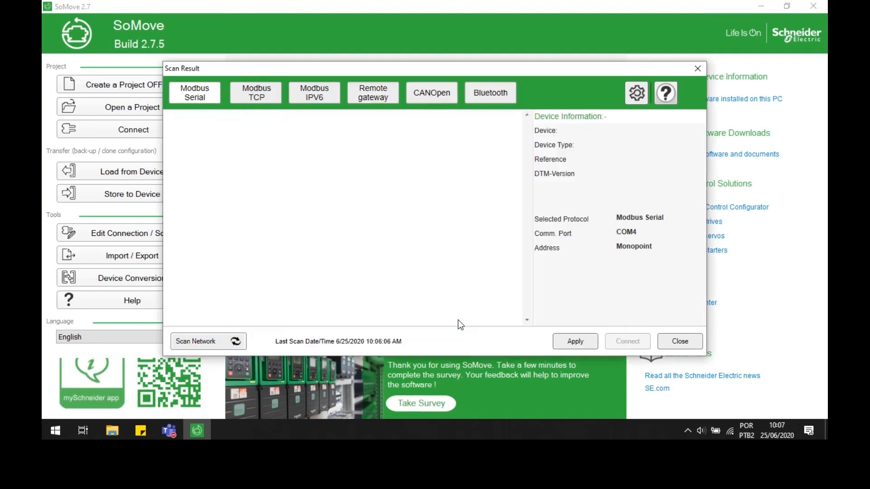
Rescan the Modbus Serial network, connect to the ATV6xx drive and accept the safety warning.
left_click(226, 342)
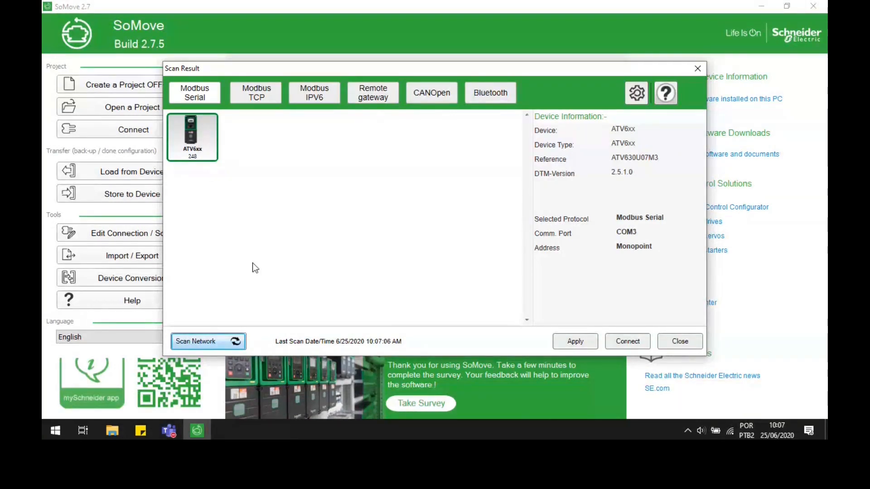
left_click(627, 345)
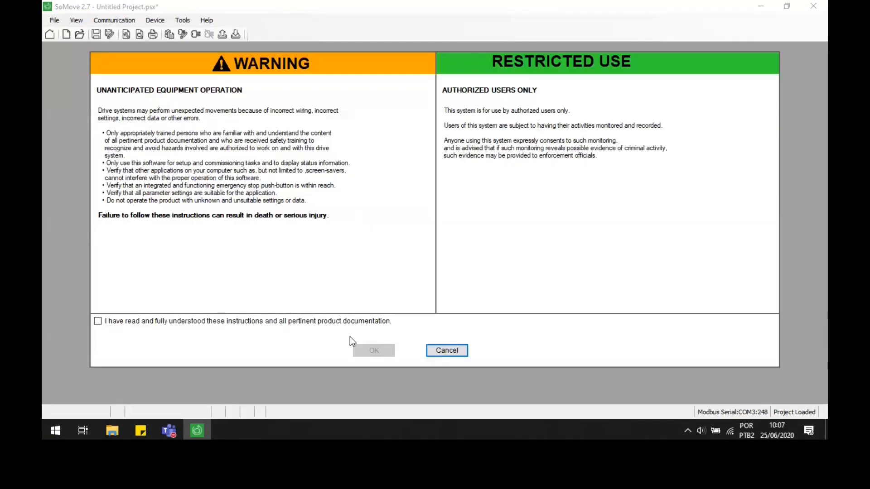
left_click(351, 326)
left_click(357, 327)
left_click(249, 324)
left_click(362, 349)
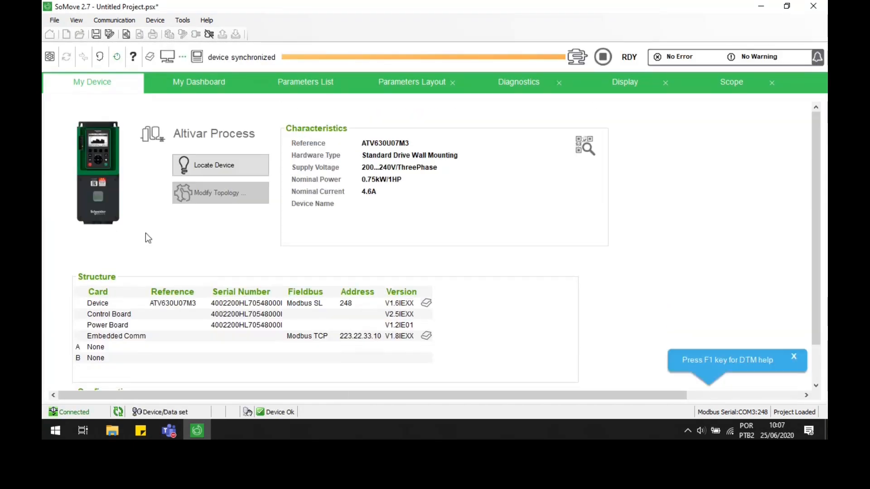
Review the My Dashboard, Parameters List and Parameters Layout views, looking through the Simply Start settings.
left_click(183, 83)
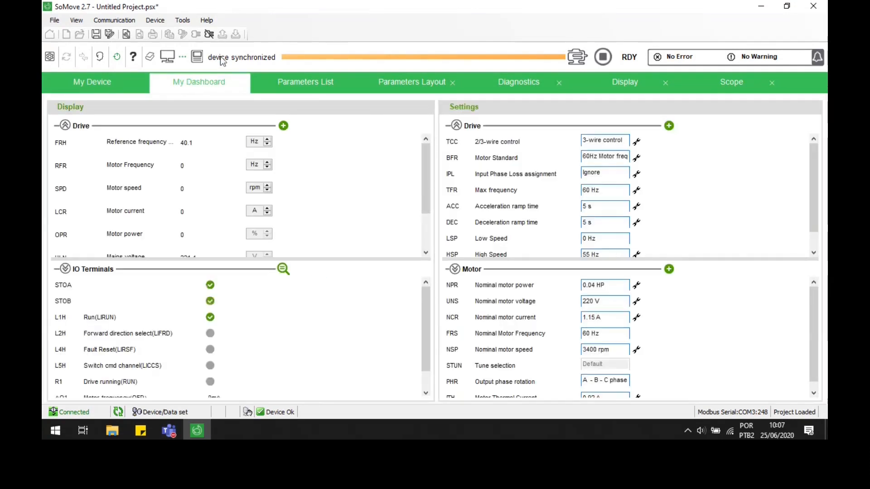
left_click(309, 81)
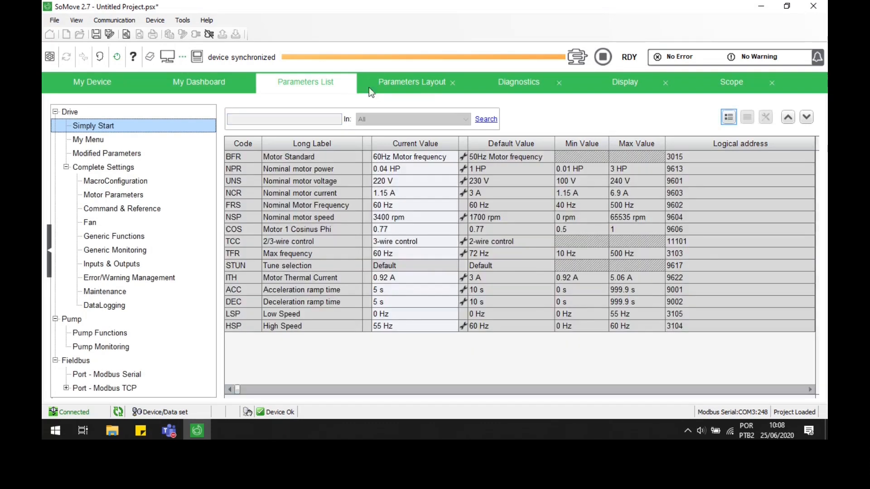
left_click(412, 82)
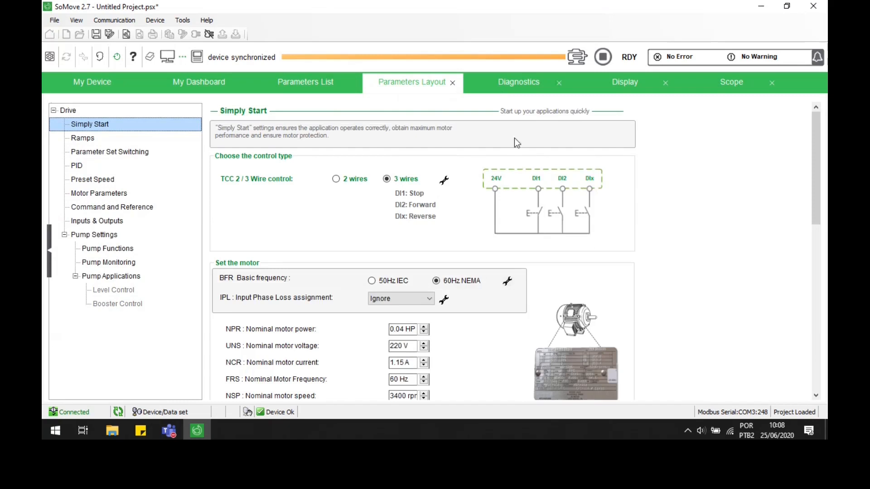
scroll(515, 144, "down", 3)
scroll(401, 161, "down", 1)
scroll(317, 172, "down", 4)
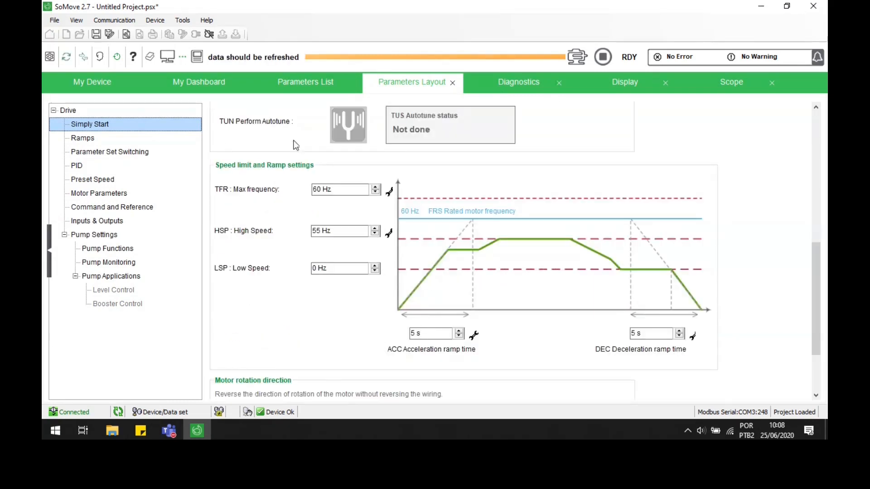
scroll(262, 198, "up", 10)
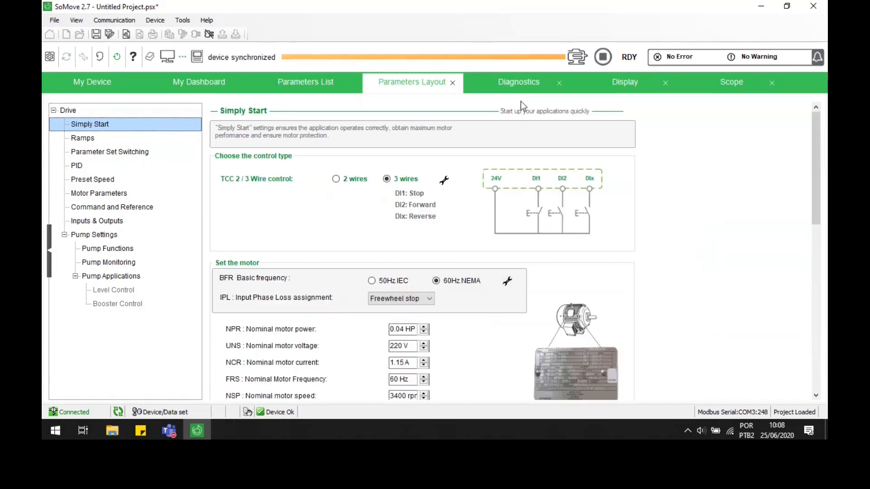
Show and hide the drive's control panel, and return to the My Device view.
left_click(50, 57)
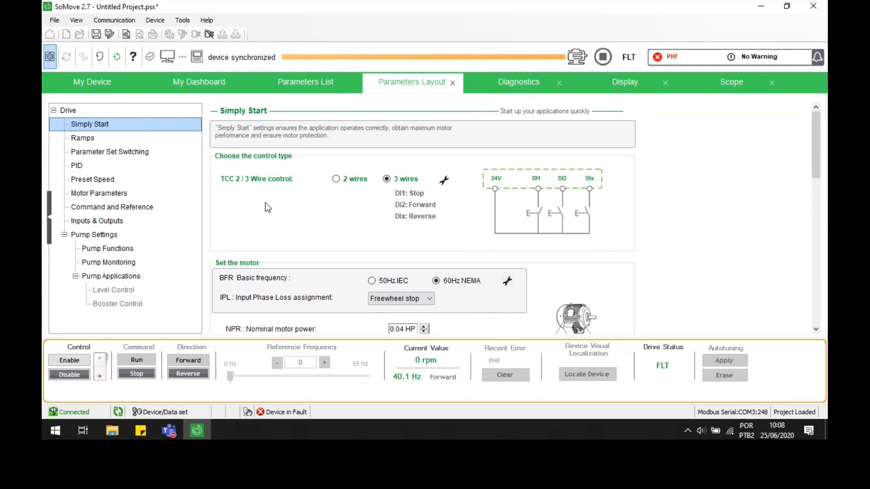
left_click(44, 65)
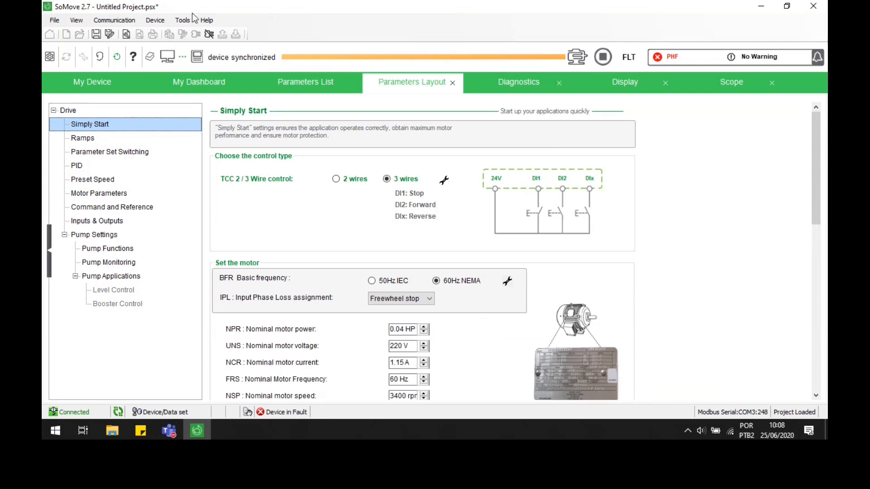
left_click(178, 24)
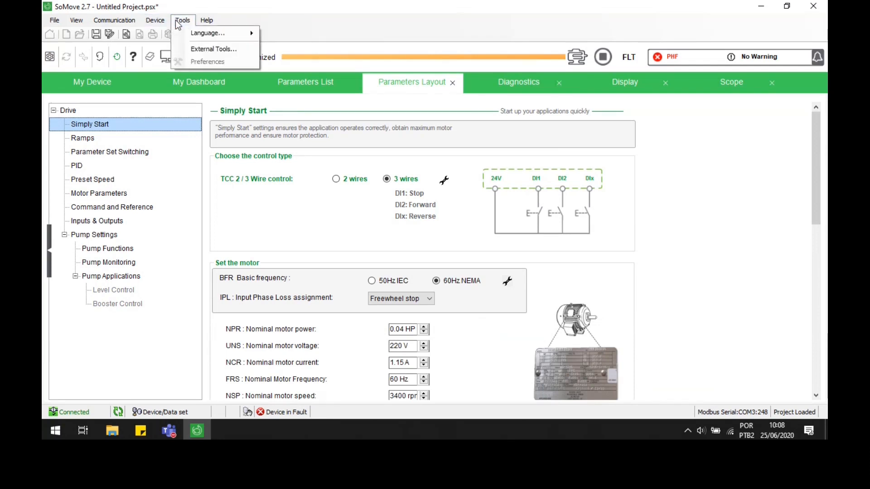
left_click(164, 23)
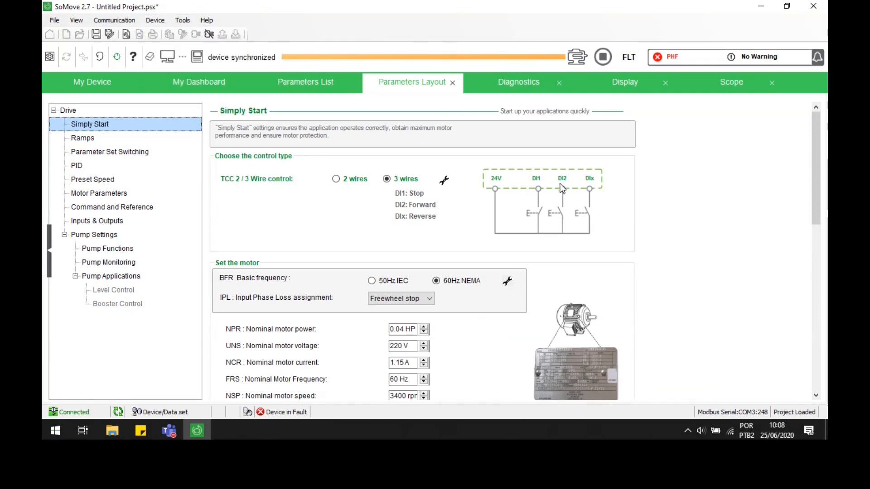
left_click(107, 85)
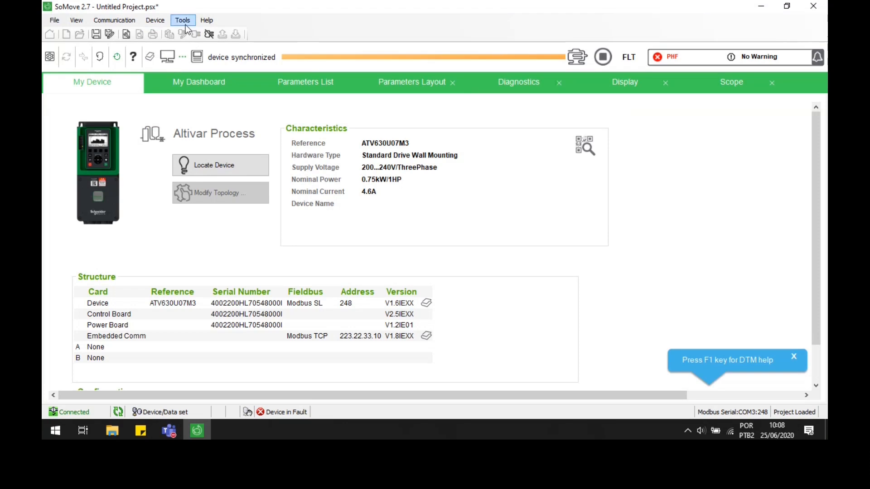
Look through the device commands, including factory settings, protection, unit customization, save or restore configuration, HMI personalization and autotuning.
left_click(161, 20)
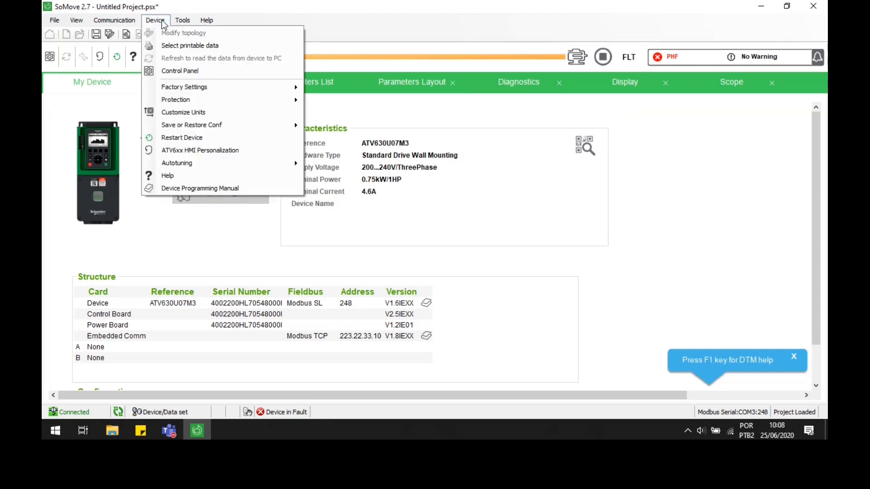
mouse_move(213, 88)
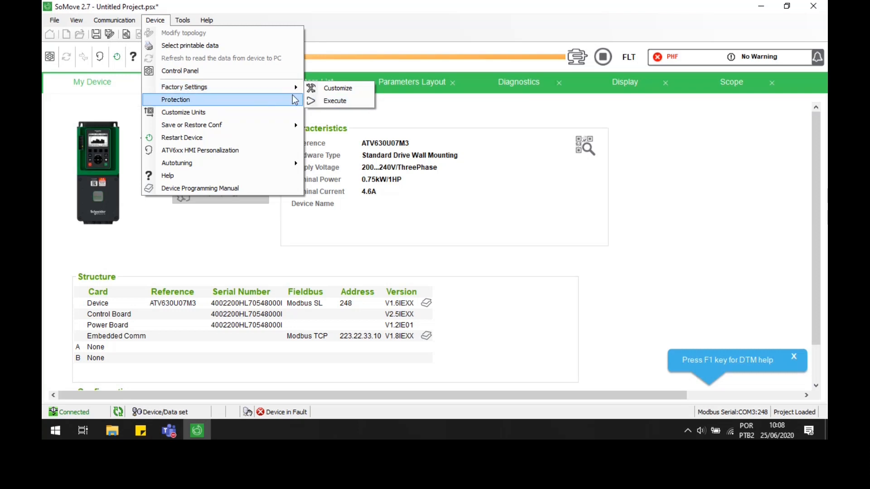
mouse_move(276, 99)
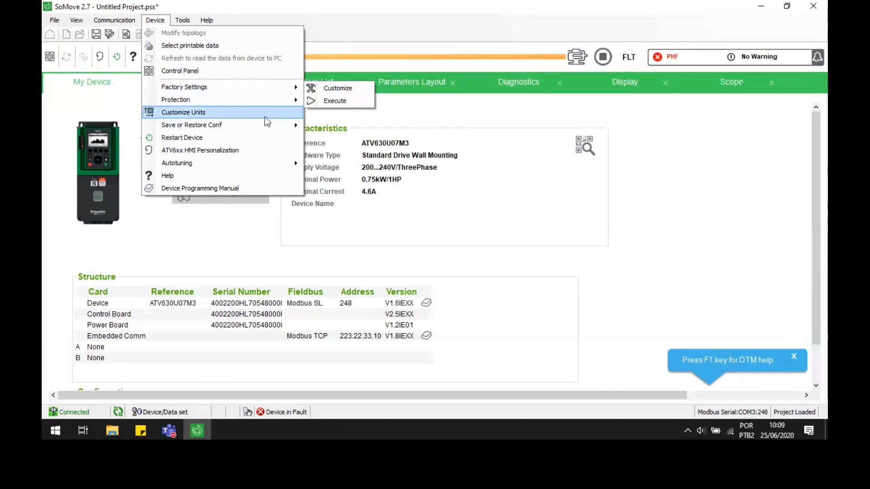
mouse_move(214, 127)
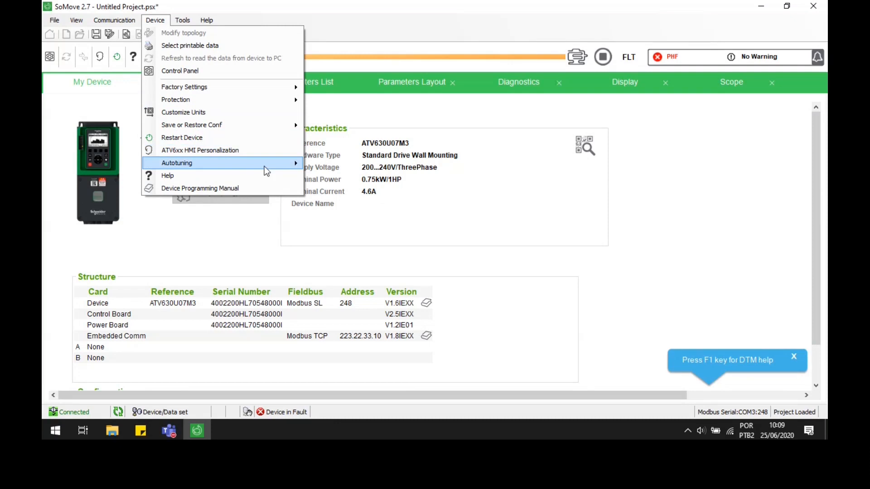
mouse_move(200, 158)
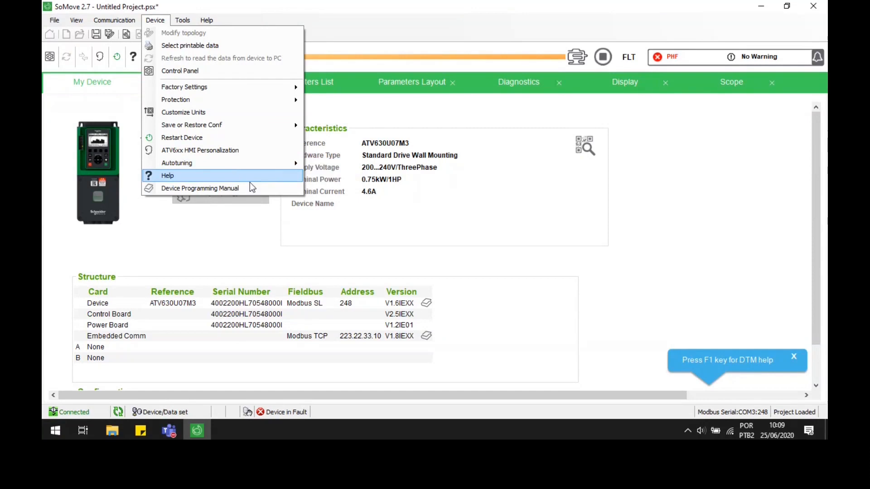
mouse_move(266, 163)
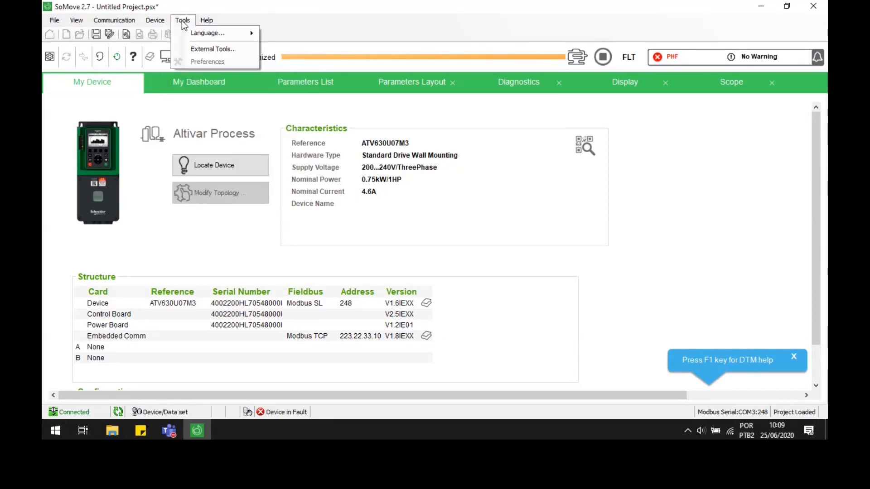
mouse_move(139, 24)
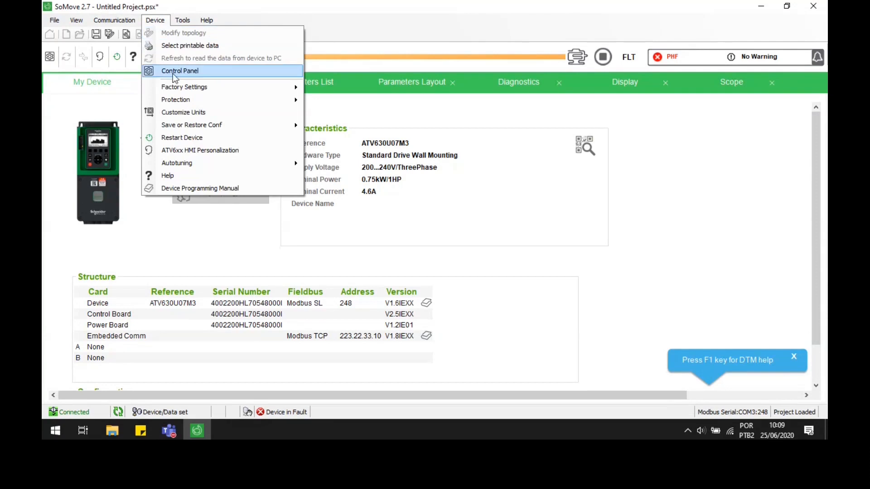
Look through the communication, view and project file commands without running any of them.
left_click(113, 19)
left_click(76, 20)
mouse_move(80, 34)
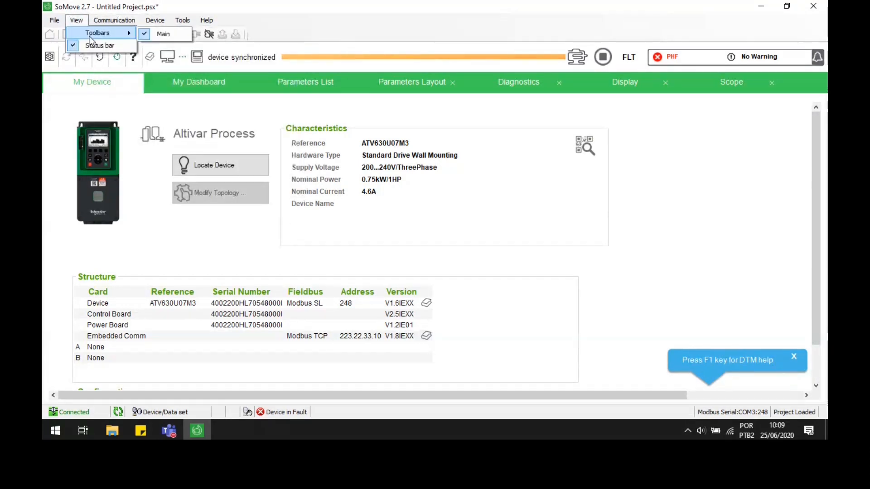
left_click(54, 20)
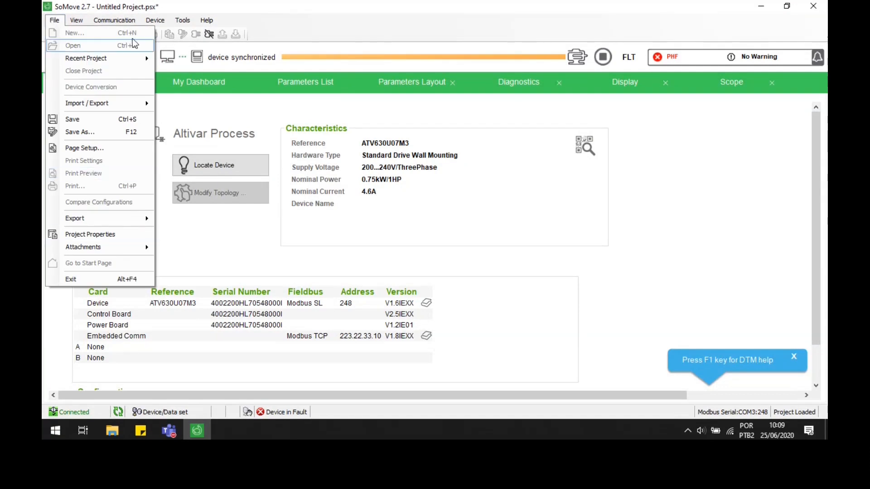
left_click(119, 2)
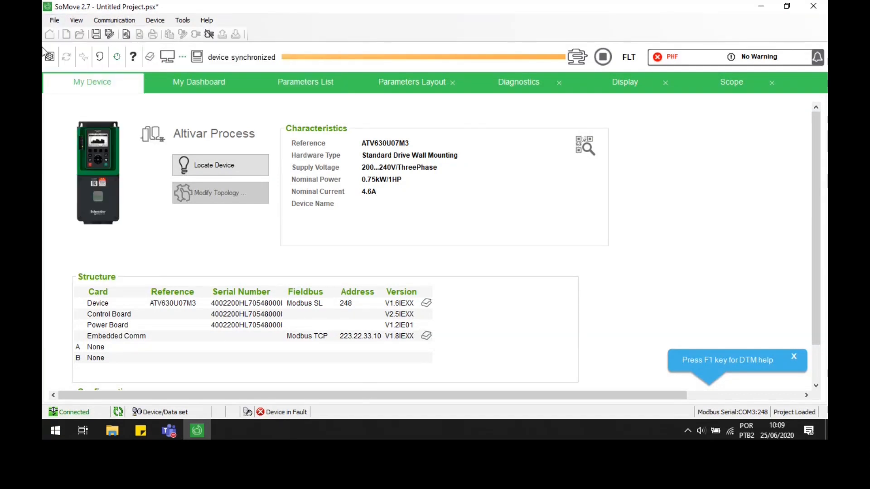
Review the dashboard, parameter and Diagnostics views, dismiss the DTM help tip in My Device, and return to My Dashboard.
left_click(200, 82)
left_click(305, 86)
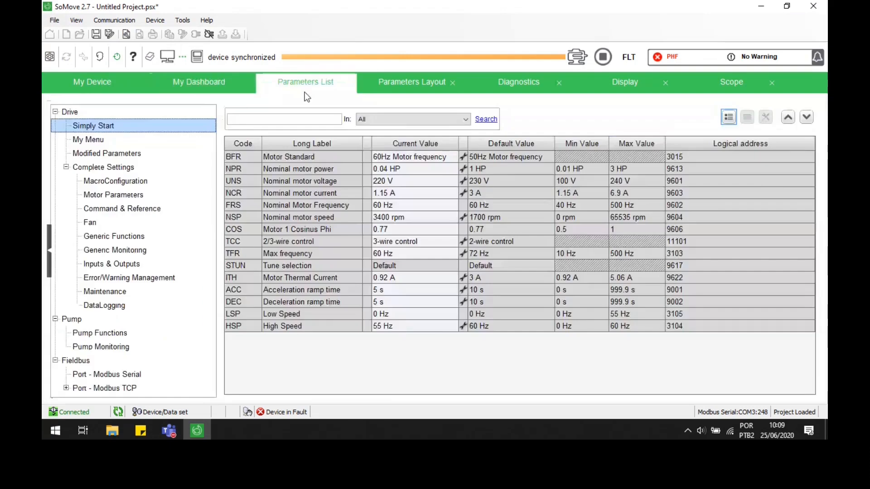
left_click(379, 81)
left_click(496, 81)
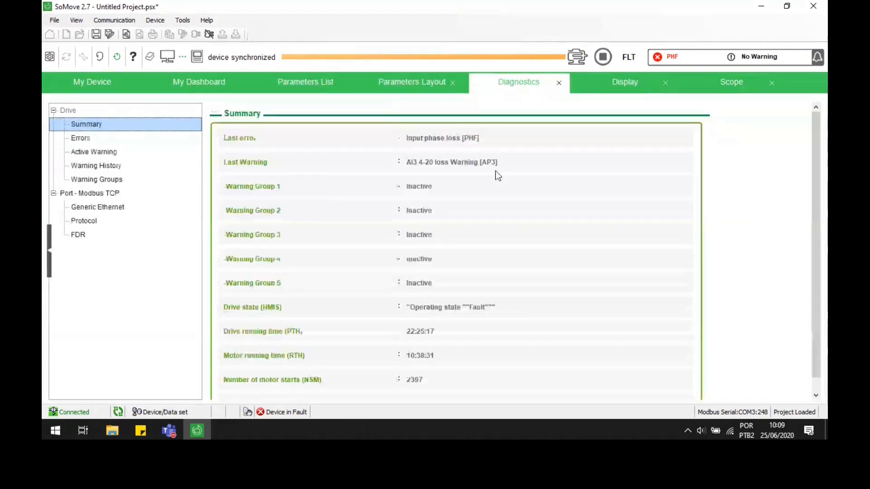
left_click(88, 87)
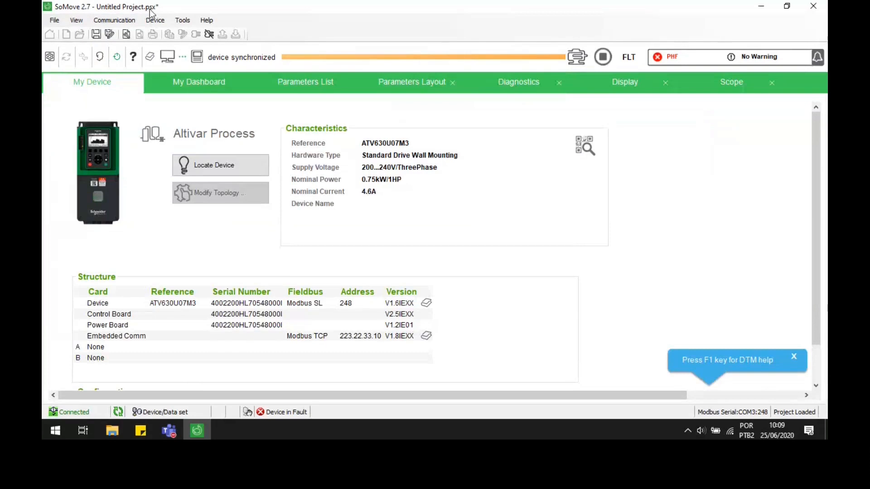
mouse_move(172, 431)
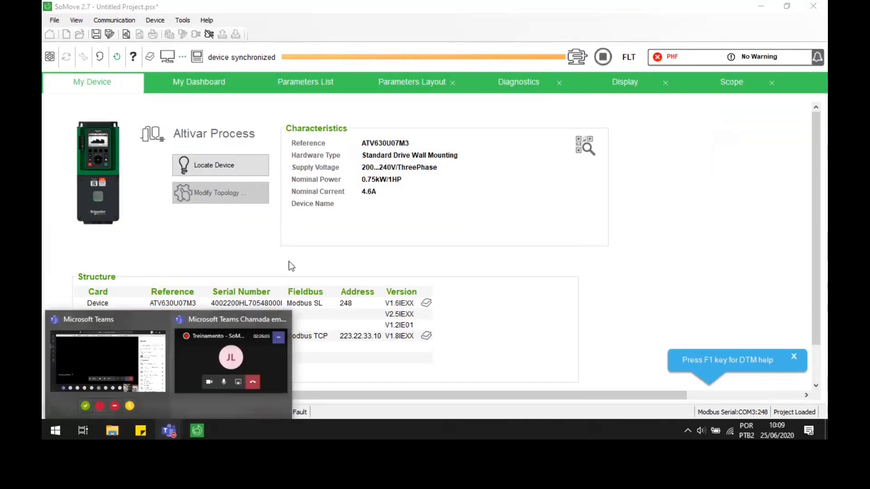
left_click(794, 356)
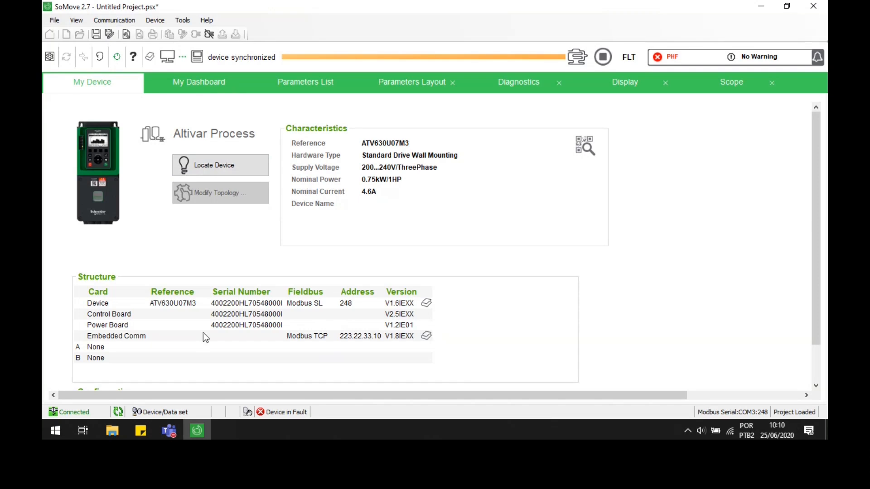
left_click(204, 81)
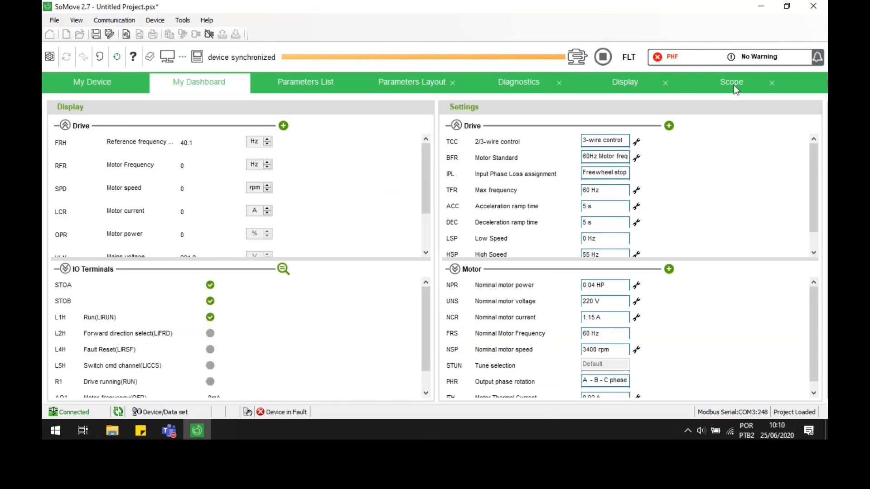
Save the project as SOMOVE_TREINAMENTO on the desktop, replacing the existing file.
left_click(109, 35)
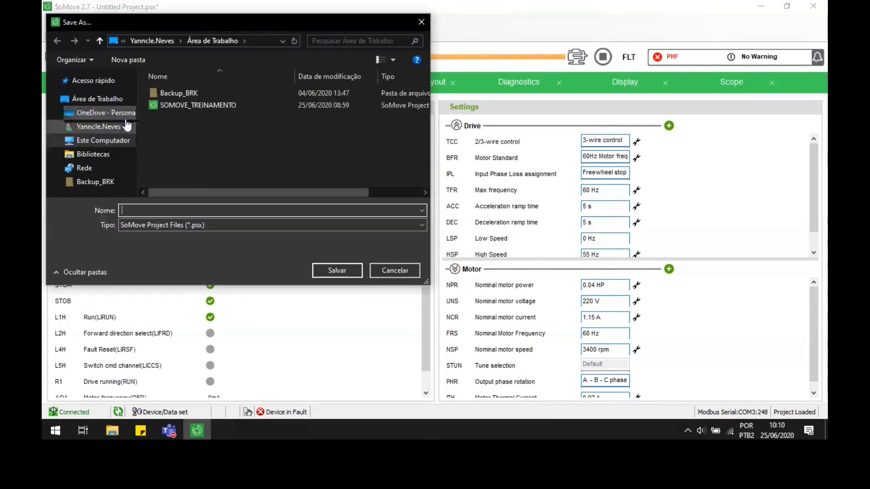
scroll(308, 123, "down", 3)
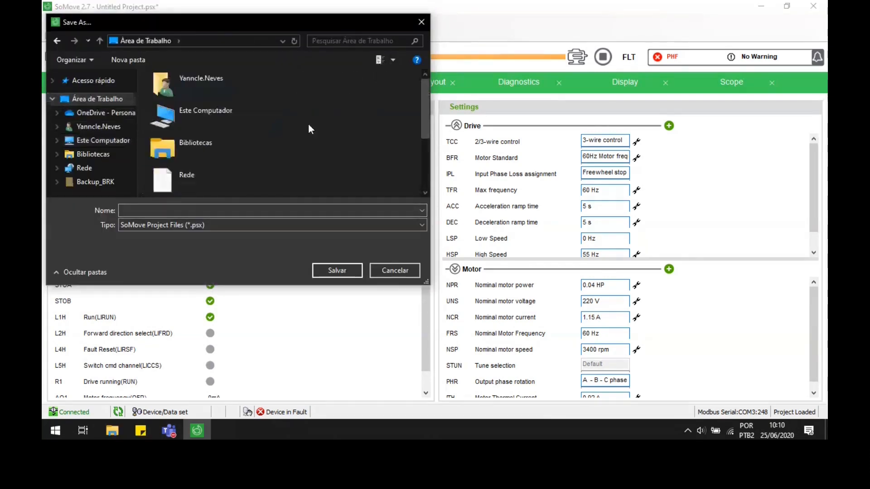
left_click(213, 190)
left_click(329, 274)
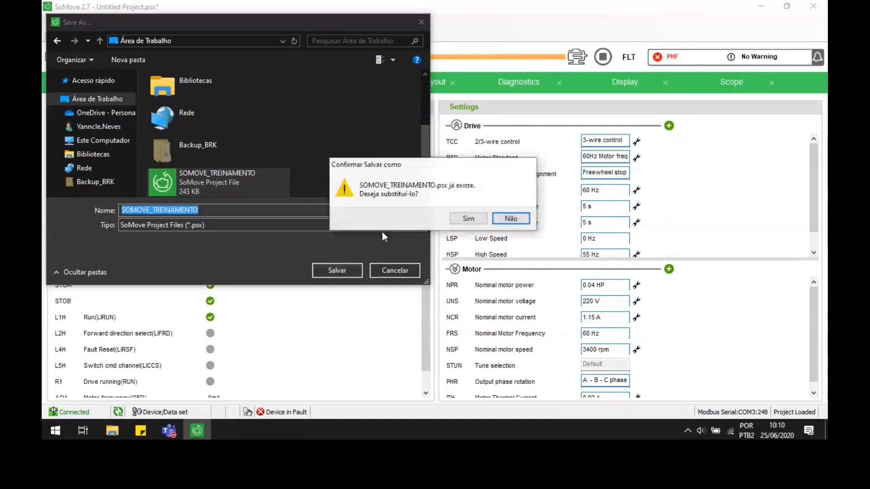
left_click(474, 219)
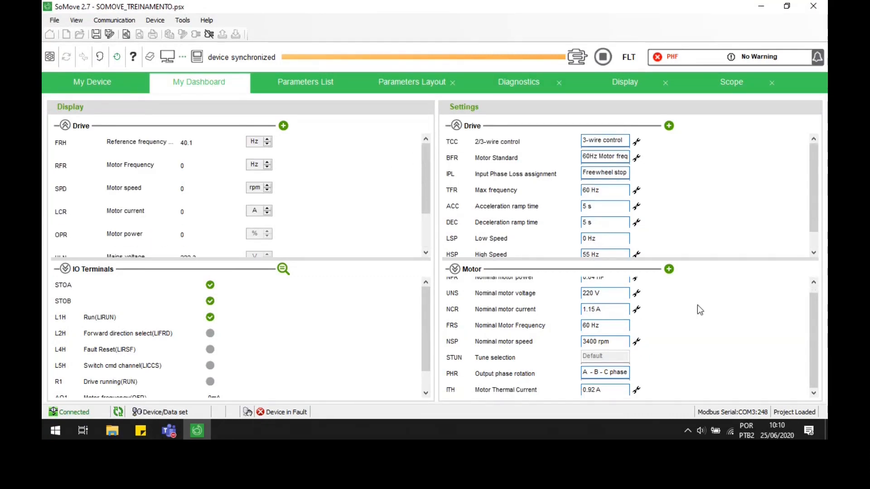
Return to the My Device view and disconnect from the drive.
scroll(311, 312, "down", 1)
scroll(312, 312, "up", 1)
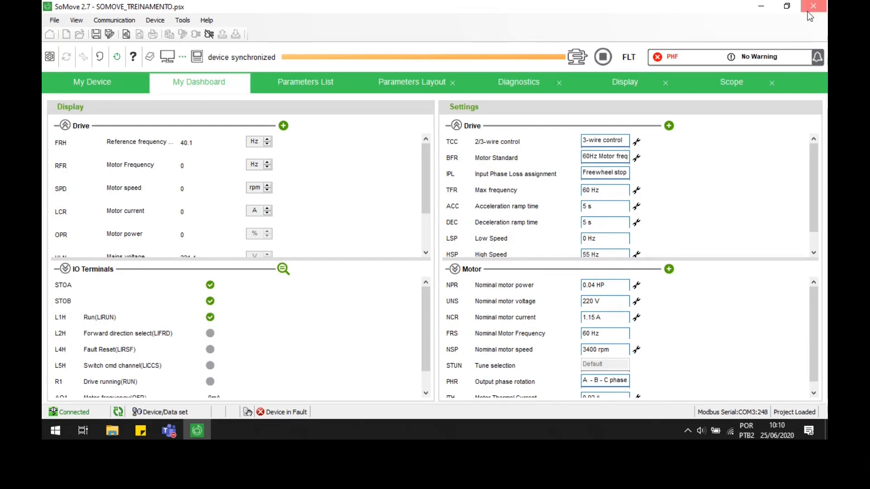
left_click(104, 81)
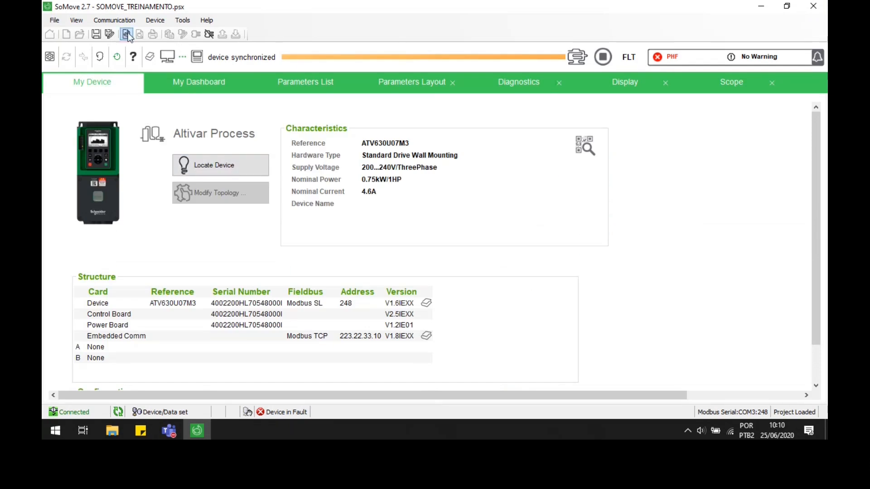
left_click(210, 34)
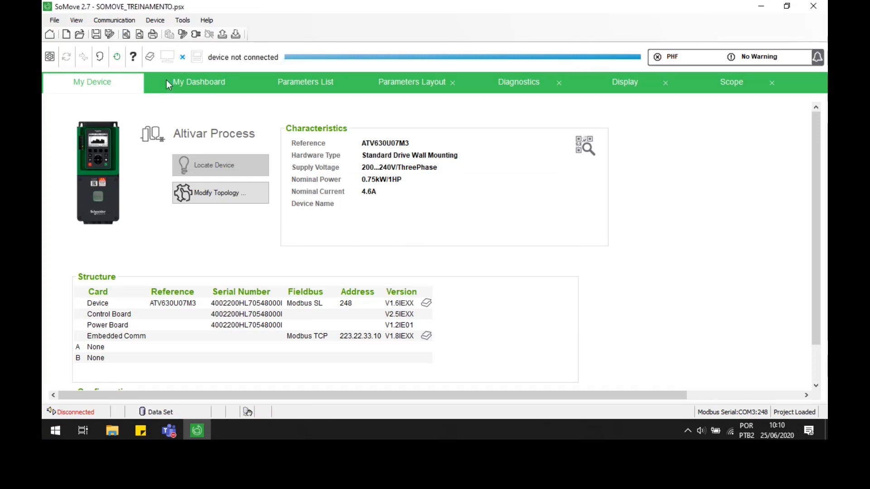
Modify the drive's topology to reference ATV630C13N4 and accept the unanticipated equipment operation warning.
left_click(259, 187)
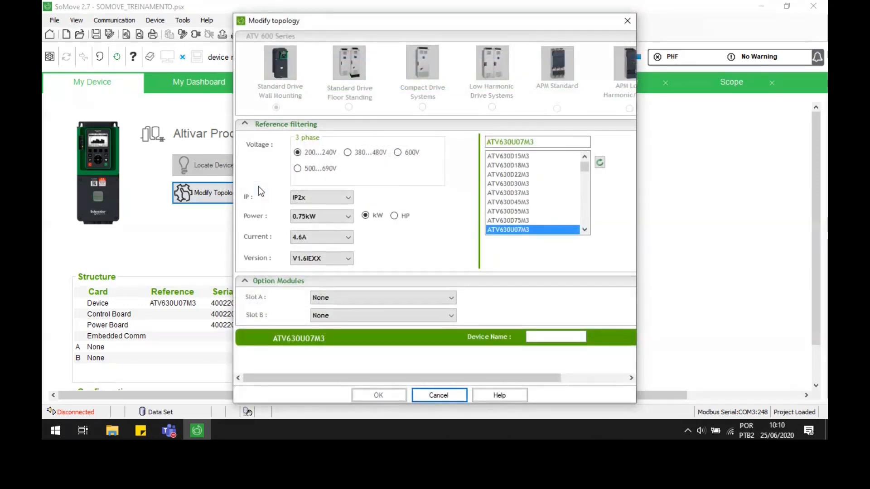
left_click(525, 184)
scroll(525, 186, "down", 3)
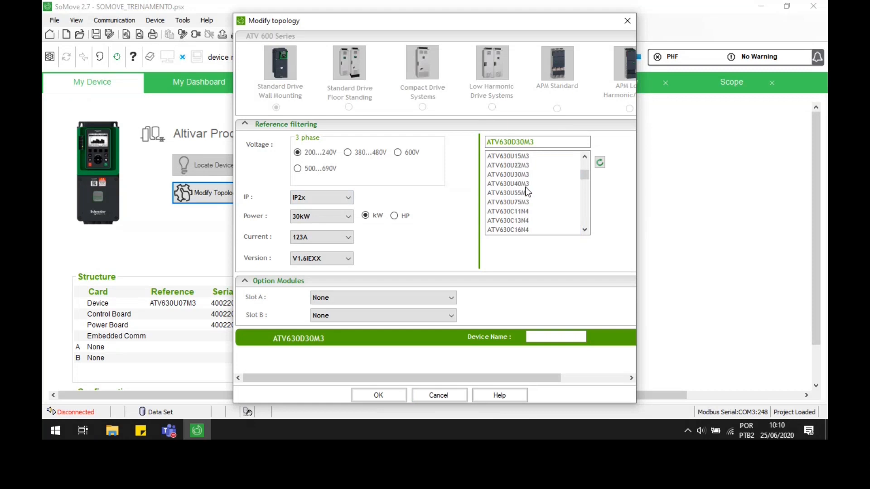
scroll(524, 188, "down", 1)
left_click(524, 191)
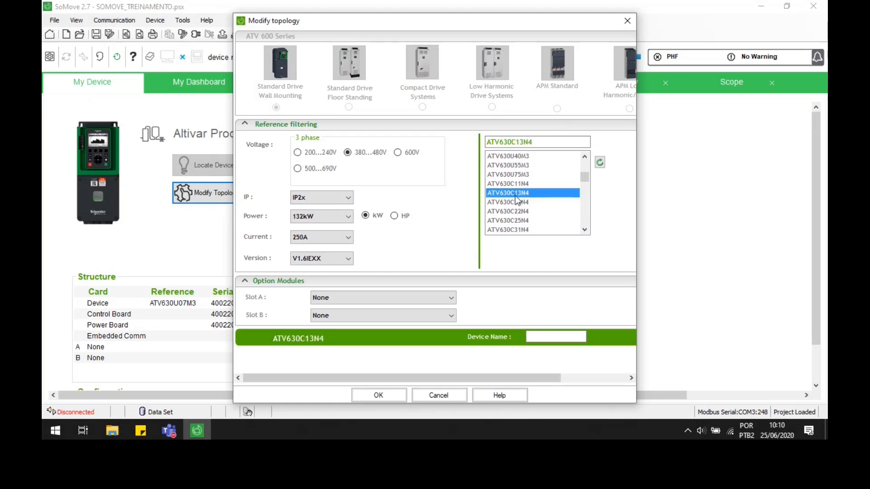
scroll(518, 201, "up", 1)
left_click(396, 397)
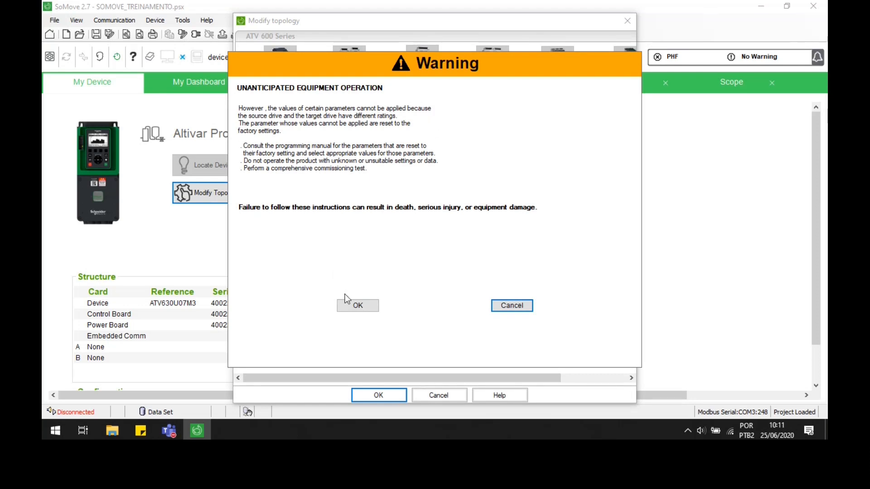
left_click(358, 307)
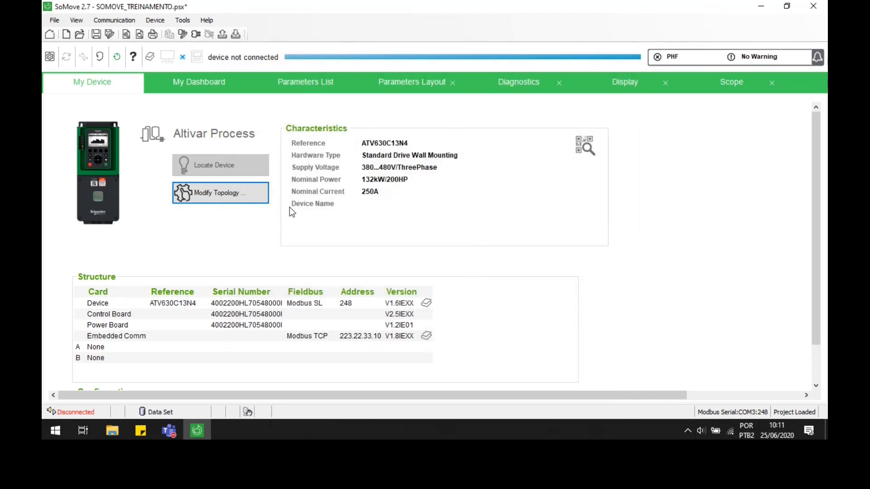
Check the converted drive's settings in the My Dashboard, Parameters List and Parameters Layout views.
left_click(186, 82)
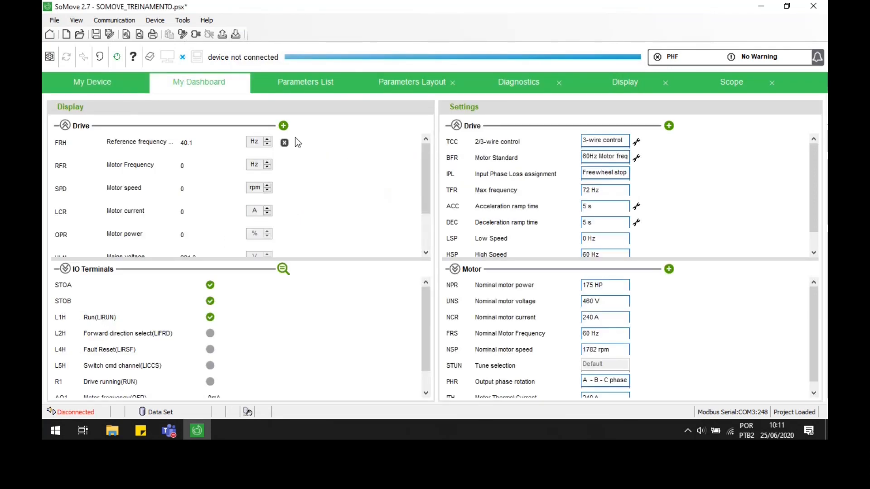
left_click(299, 83)
left_click(423, 83)
left_click(213, 86)
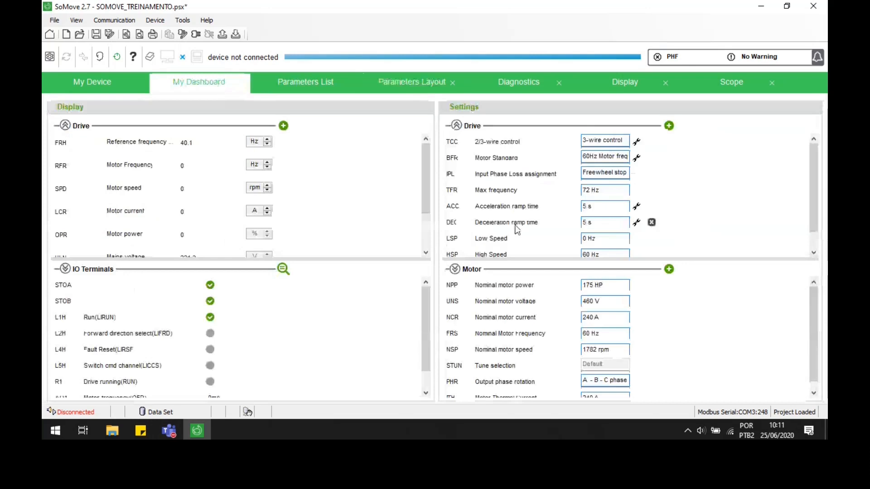
Review the motor ratings, ramp times and speed limits across the dashboard, the parameter list and the Simply Start layout.
scroll(669, 195, "down", 1)
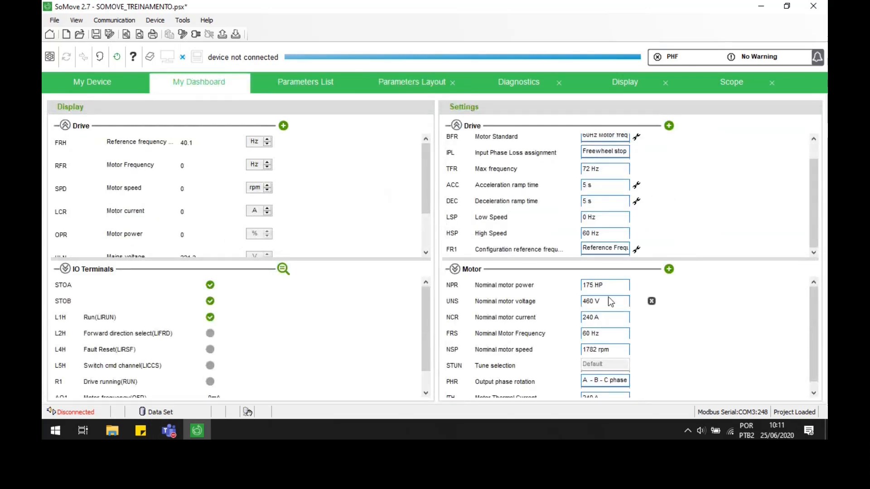
left_click(608, 282)
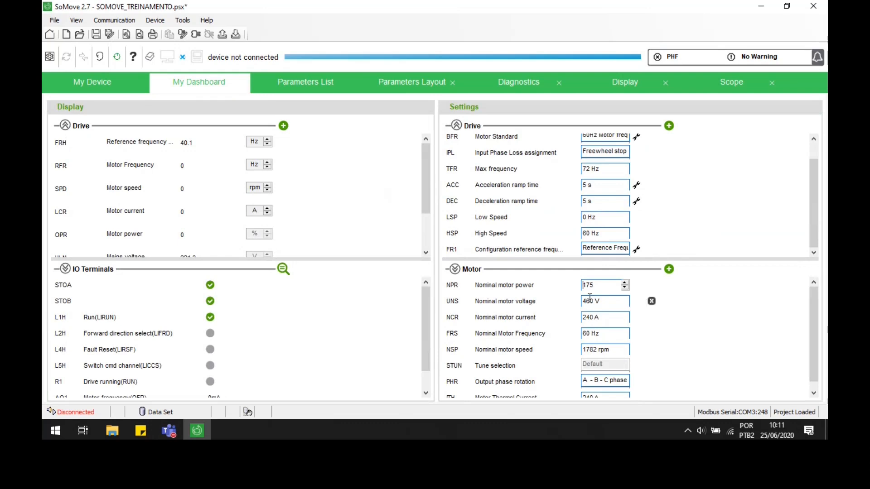
left_click(105, 82)
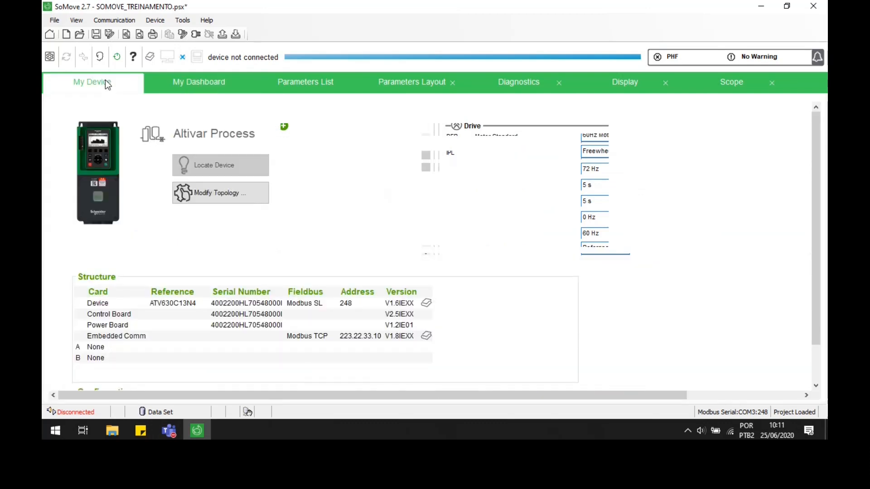
left_click(293, 85)
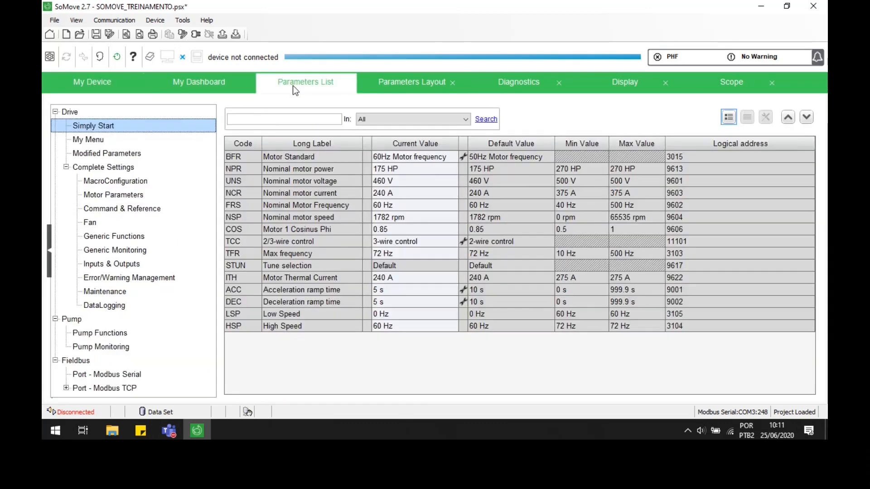
left_click(412, 82)
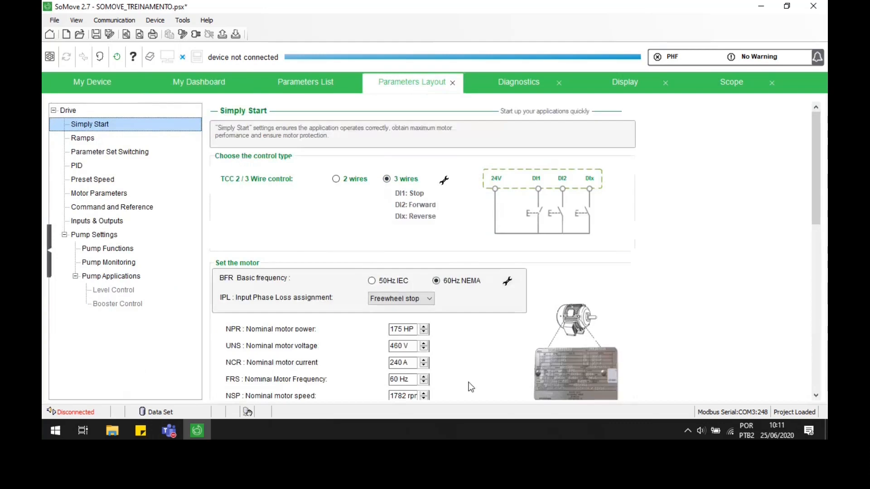
scroll(431, 367, "down", 12)
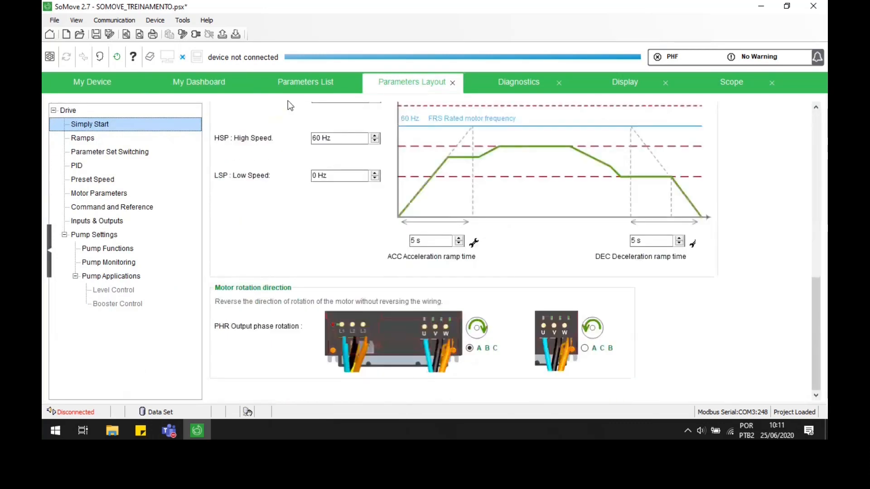
left_click(294, 78)
left_click(205, 82)
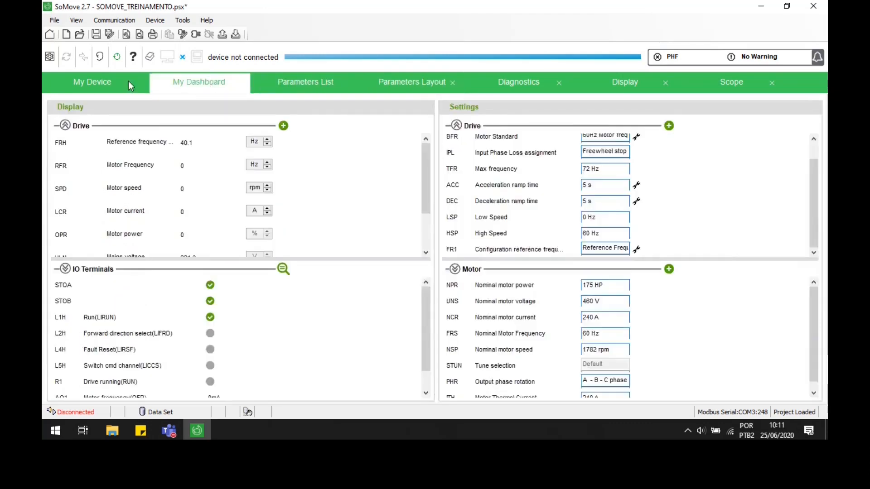
left_click(125, 82)
left_click(109, 20)
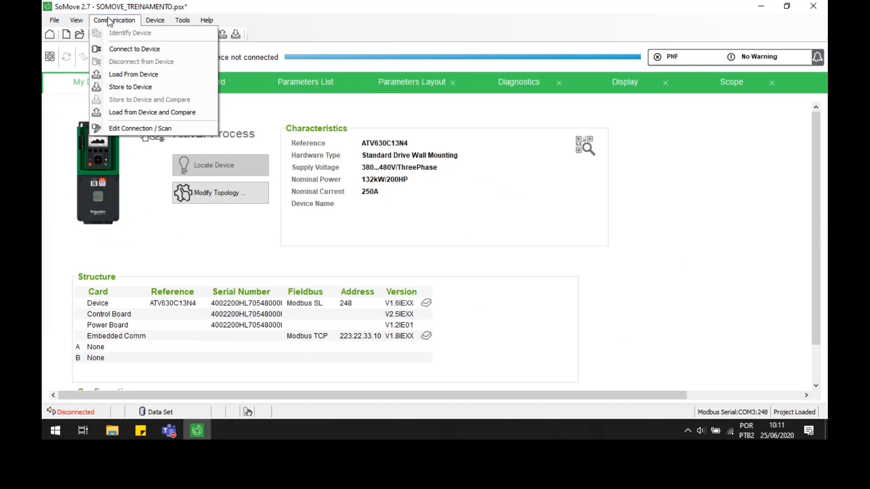
mouse_move(155, 24)
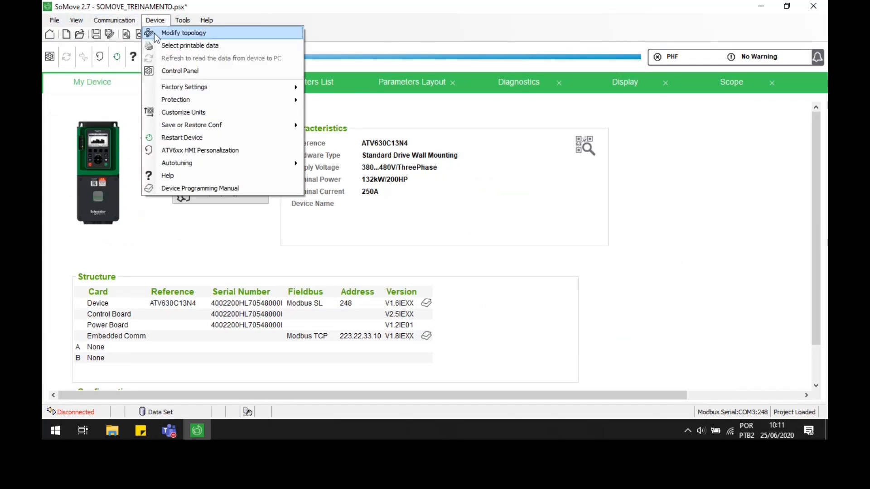
mouse_move(123, 24)
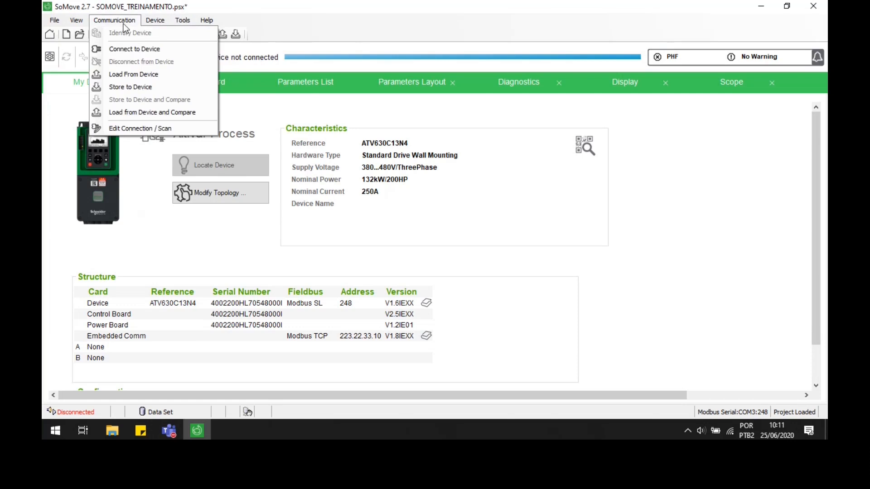
mouse_move(82, 25)
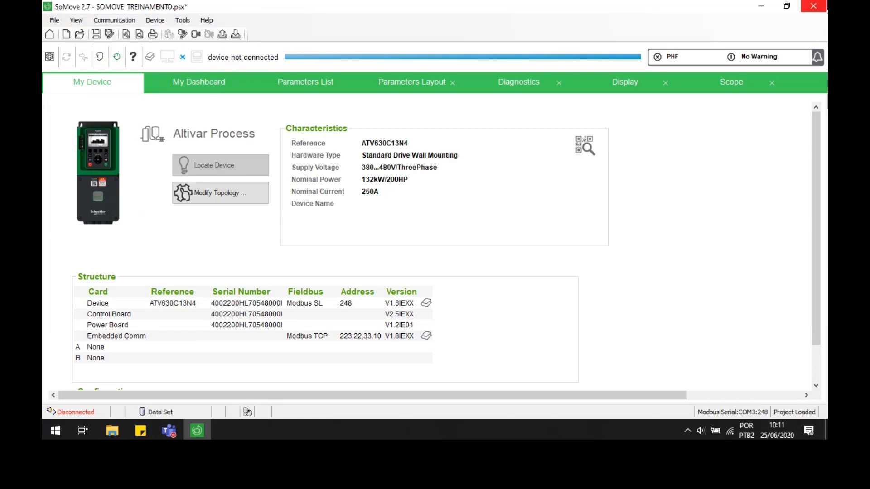
Close SoMove without saving the reference change, relaunch it and open the SOMOVE_TREINAMENTO project from the desktop.
left_click(813, 6)
left_click(439, 254)
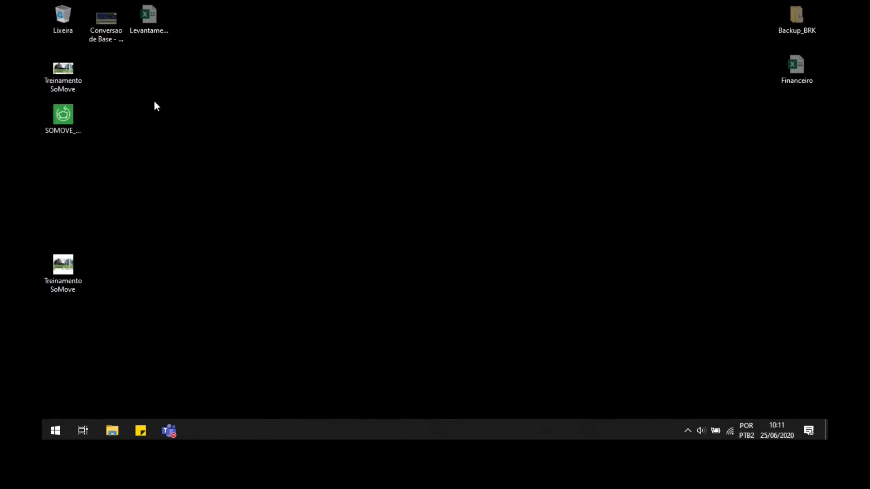
double_click(56, 121)
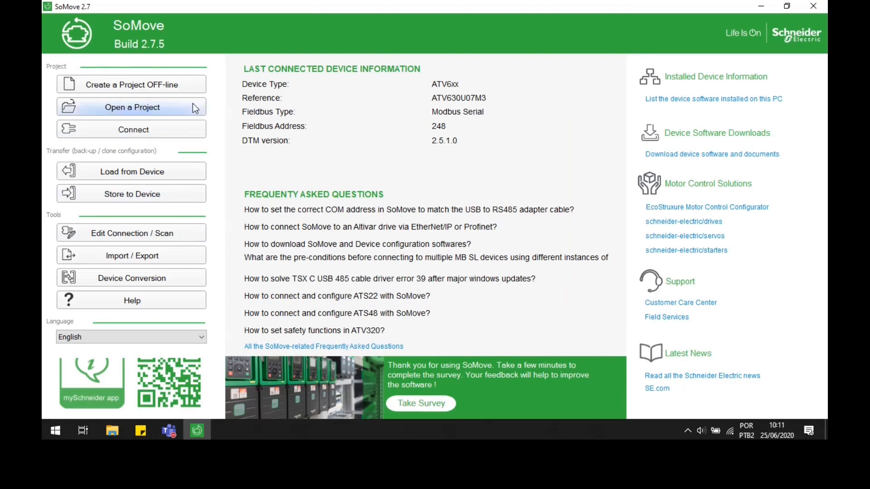
left_click(180, 105)
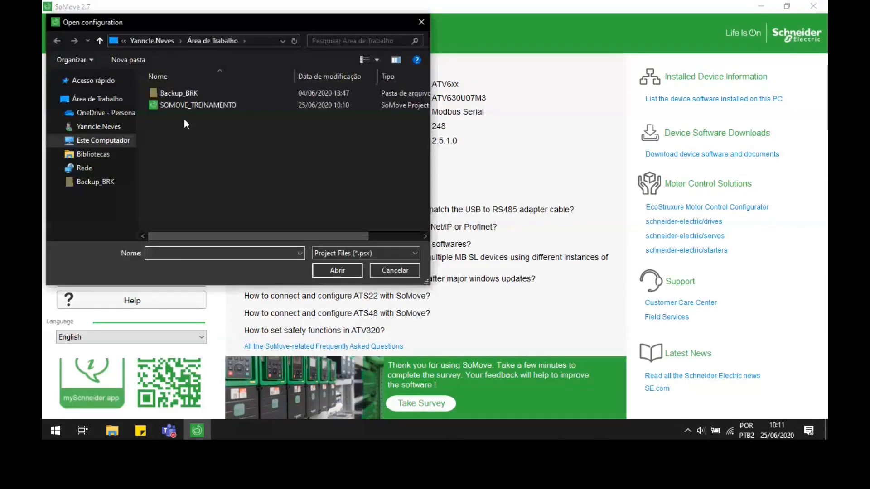
left_click(183, 106)
left_click(343, 271)
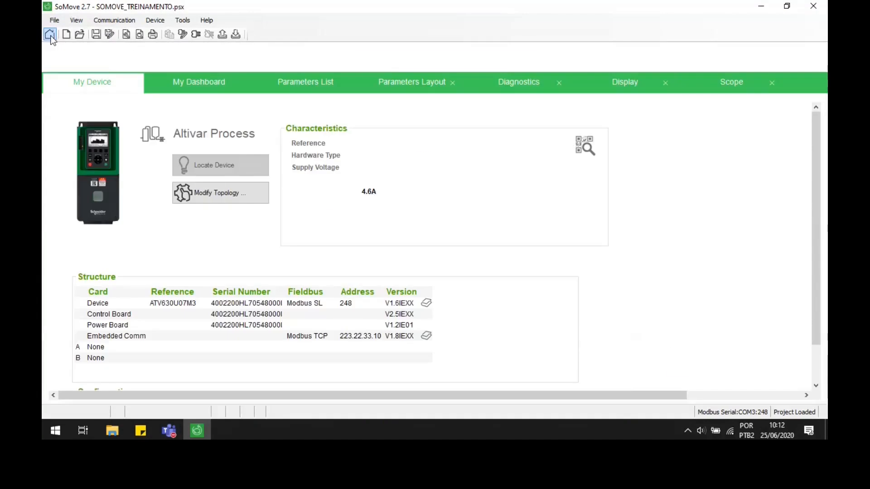
Return to the start page and try to convert the SOMOVE_TREINAMENTO project with the Device Conversion tool.
left_click(49, 35)
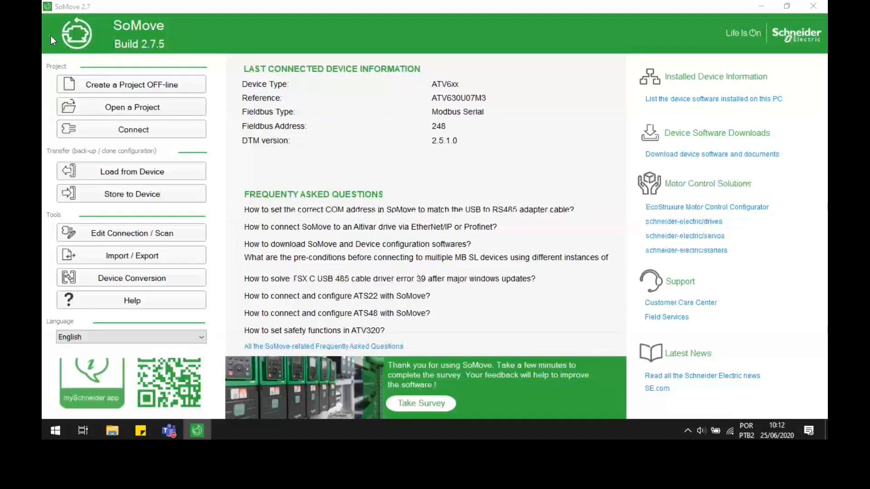
left_click(187, 281)
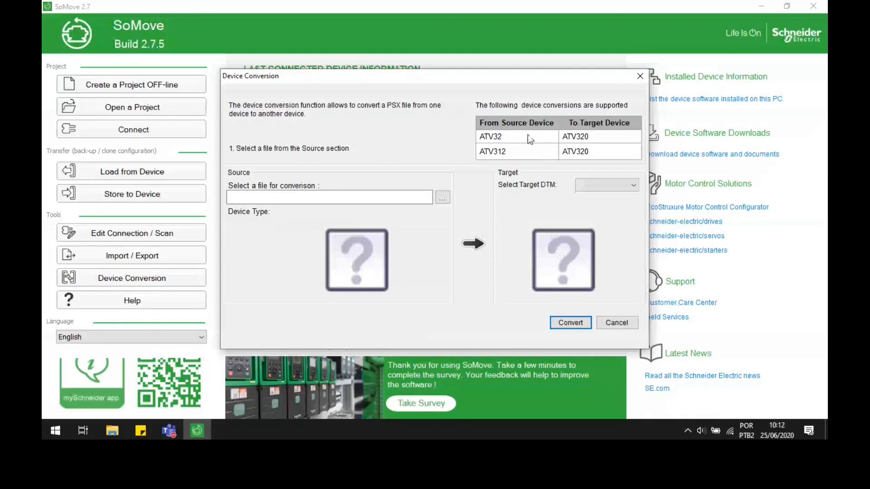
left_click(437, 199)
left_click(181, 105)
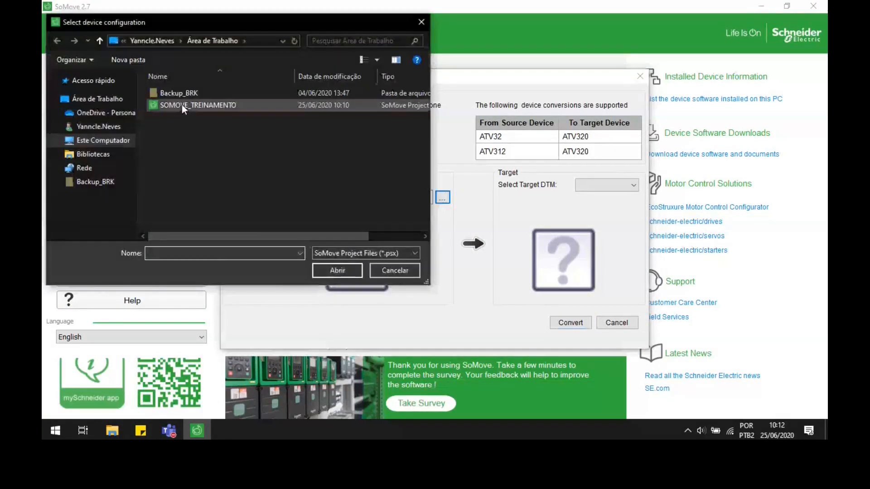
left_click(345, 269)
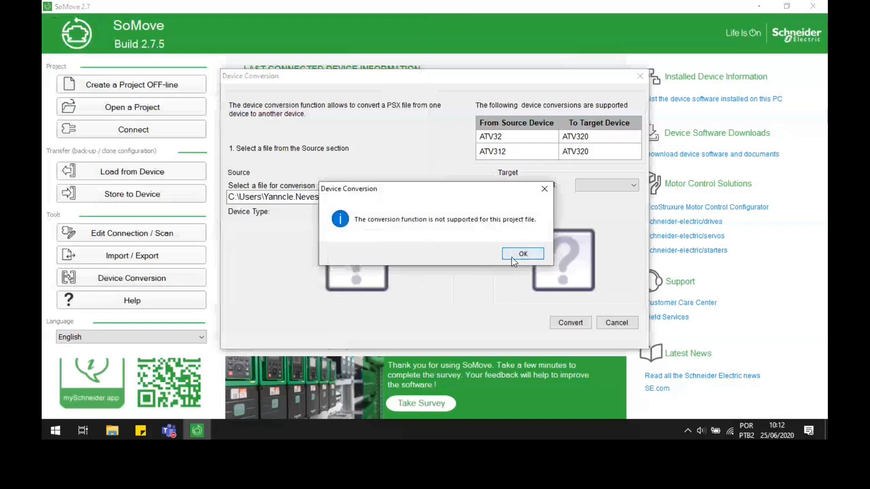
left_click(523, 254)
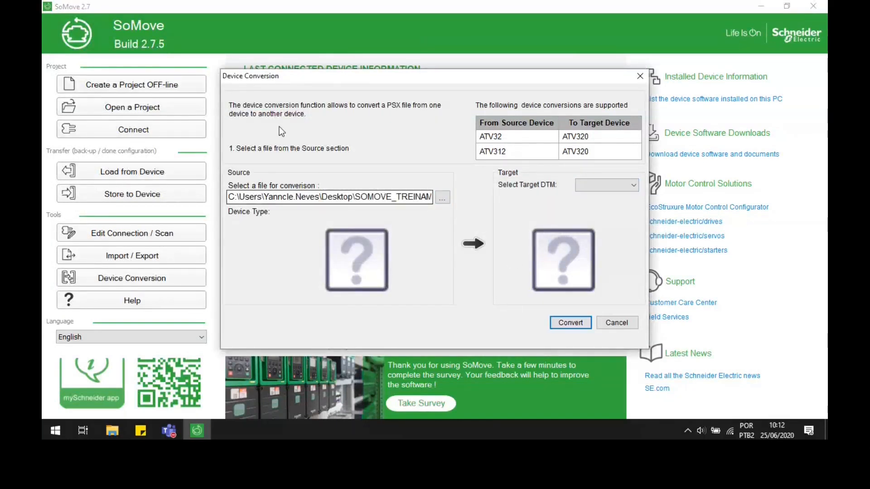
mouse_move(263, 81)
left_mouse_down()
mouse_move(288, 83)
mouse_move(273, 72)
left_mouse_up()
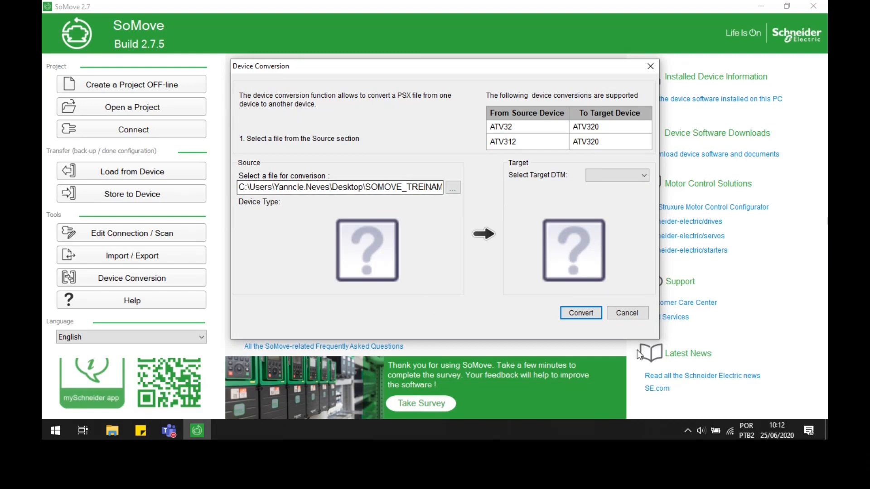
left_click(581, 313)
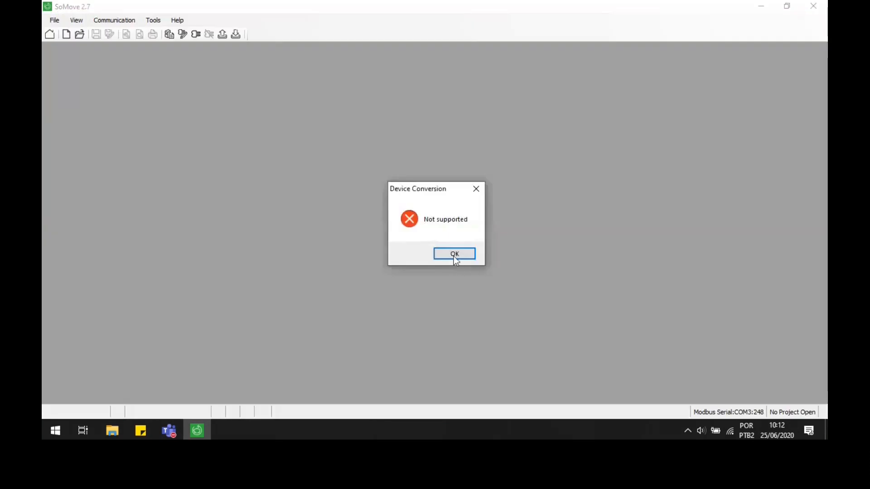
left_click(452, 253)
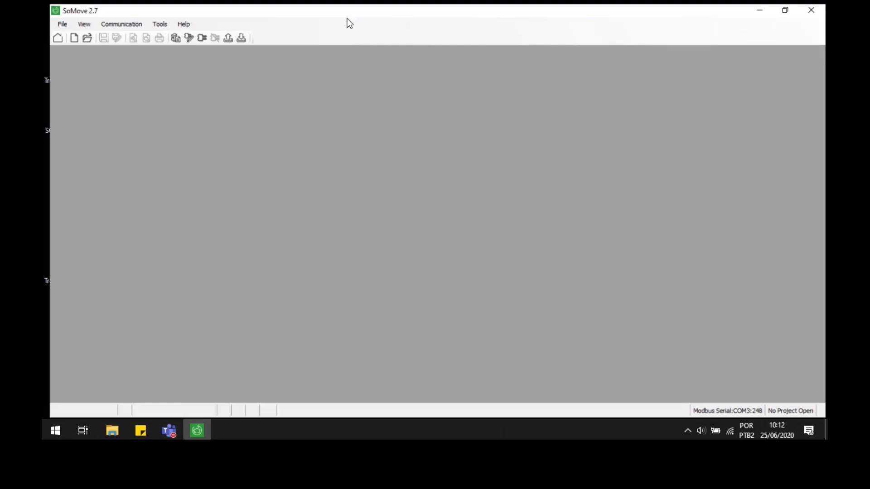
Go back to the start page and examine Device Conversion's source file selection and target DTM choices, cancelling without converting.
left_click(53, 21)
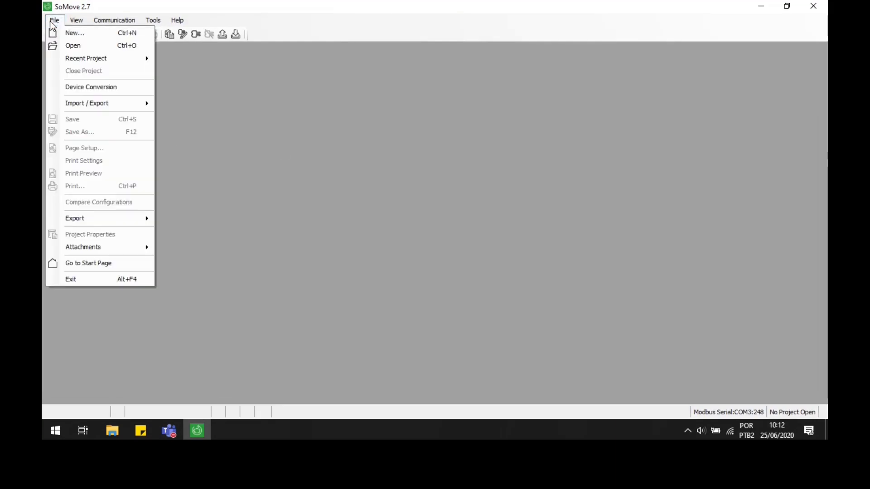
left_click(51, 35)
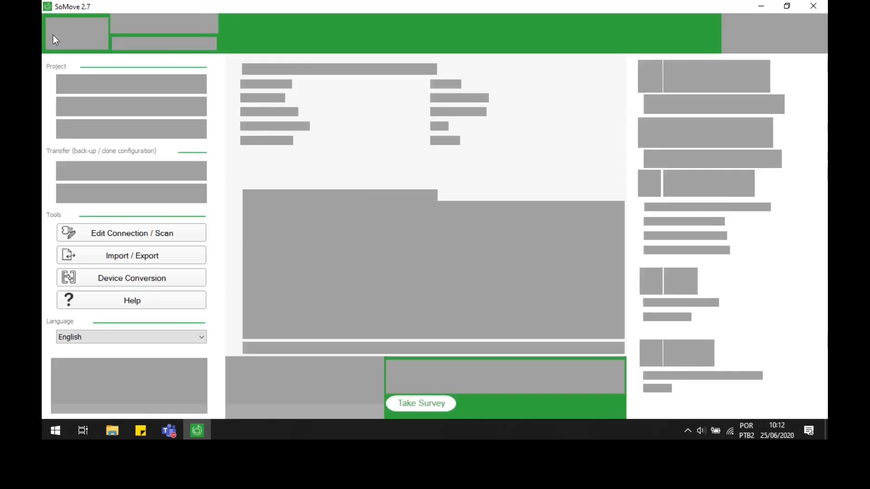
left_click(132, 281)
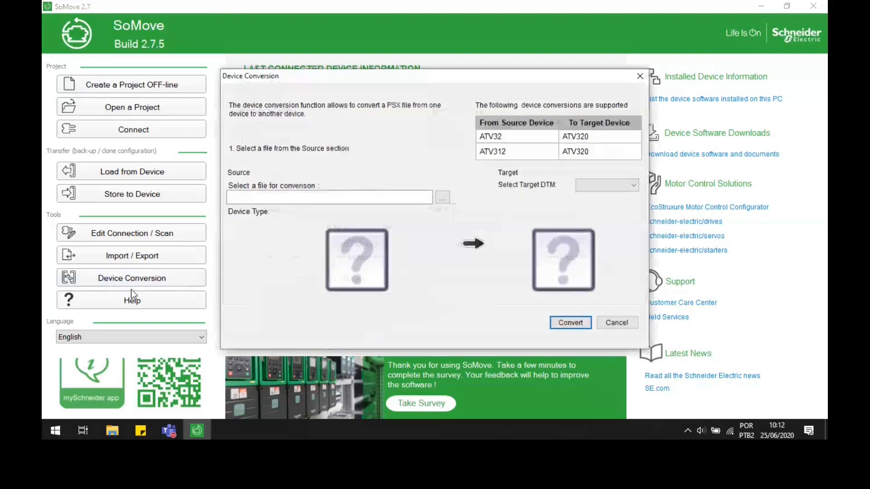
left_click(442, 197)
left_click(187, 105)
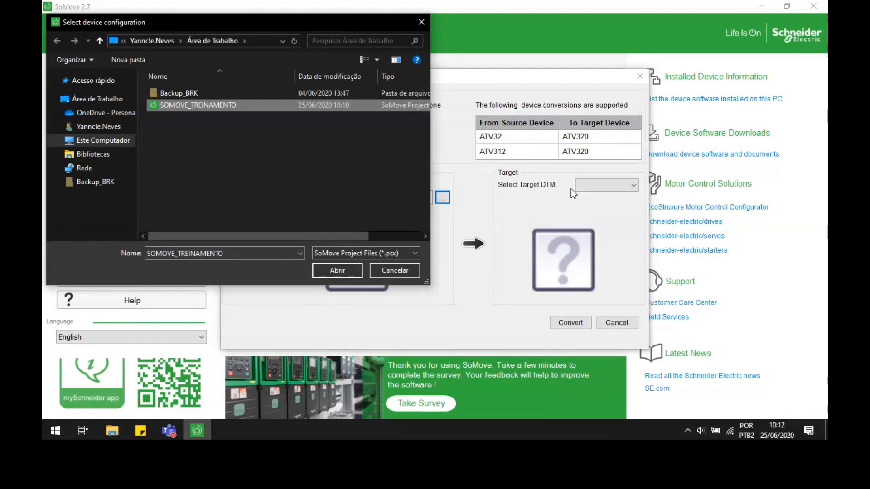
left_click(388, 270)
left_click(603, 186)
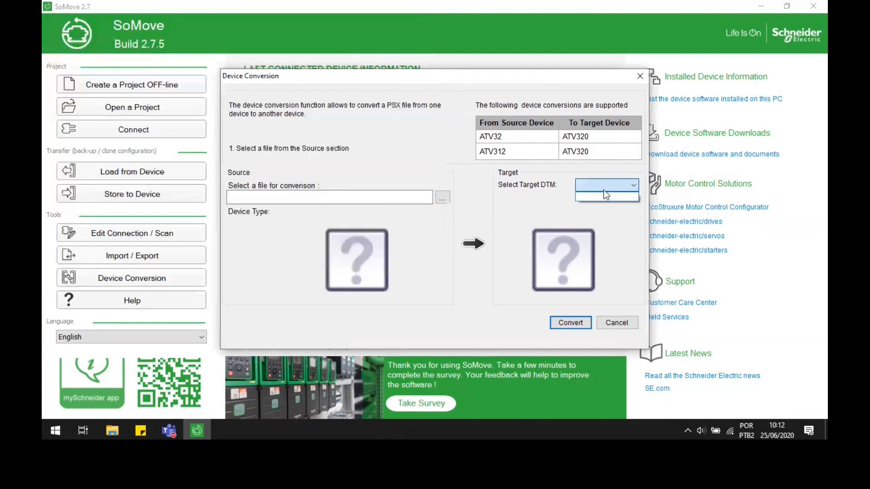
left_click(603, 190)
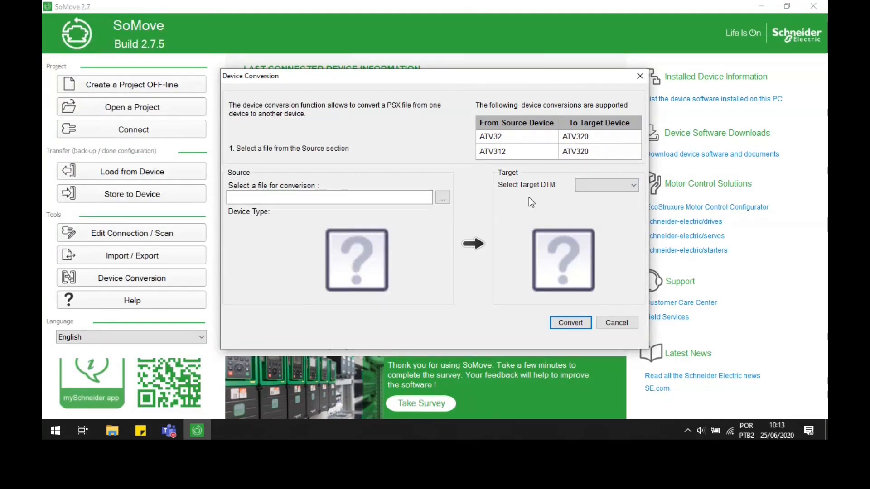
left_click(594, 189)
left_click(609, 322)
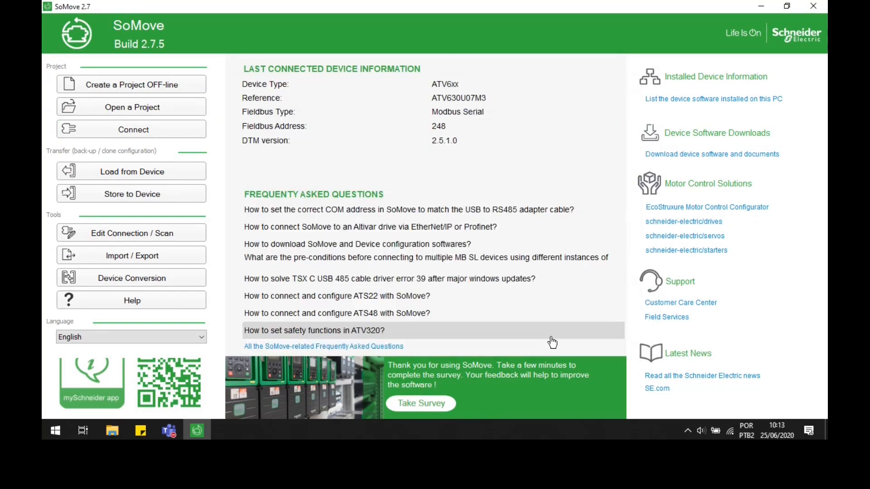
left_click_drag(205, 10, 44, 6)
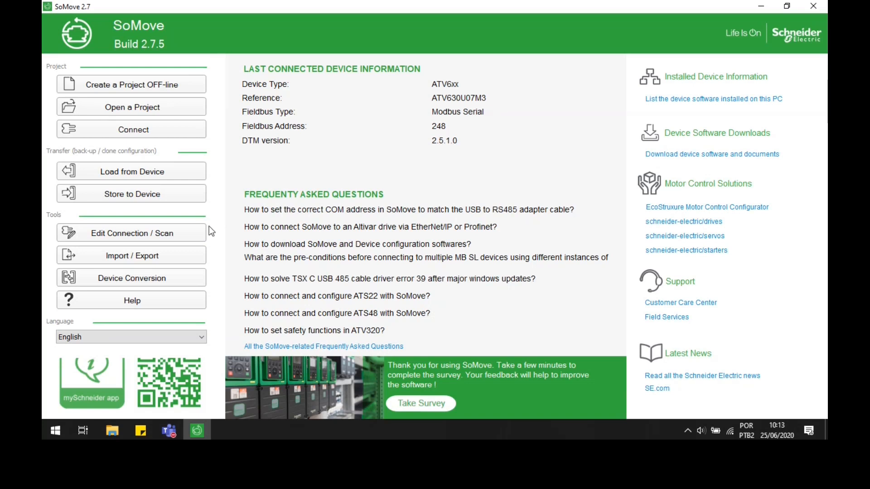
Switch to the Microsoft Teams meeting, look through the participants list and return to SoMove.
mouse_move(169, 431)
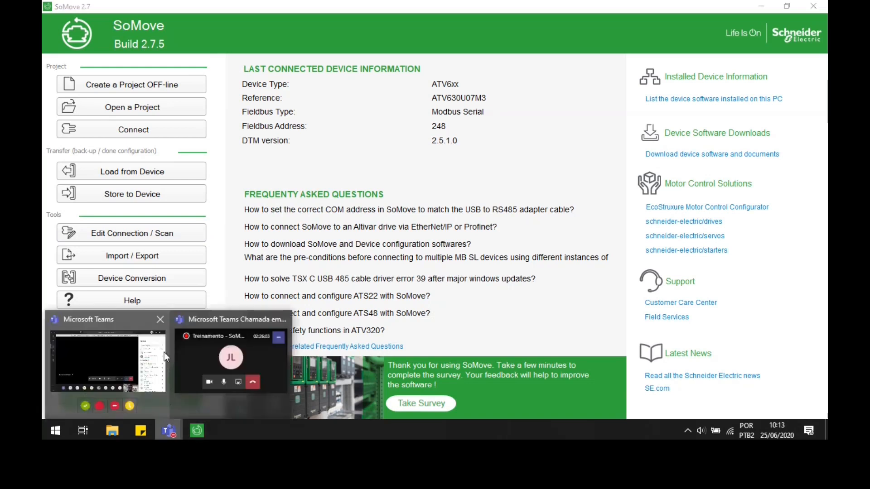
left_click(156, 354)
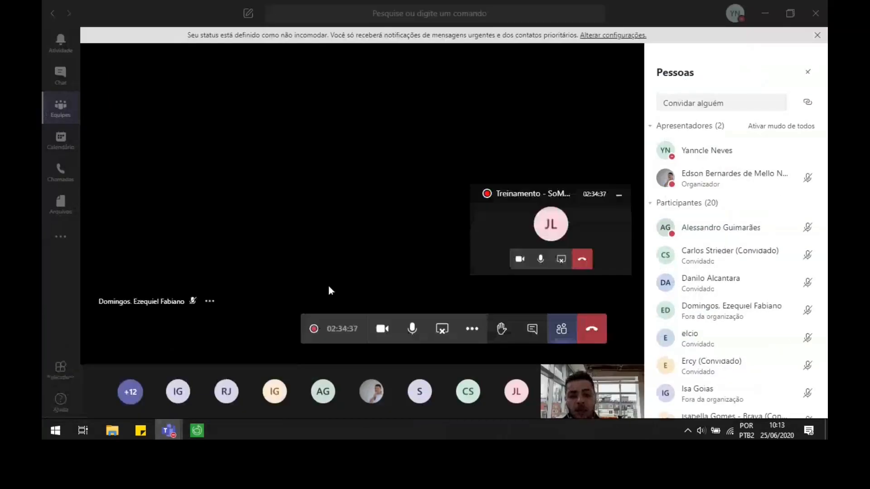
left_click(619, 195)
scroll(703, 246, "down", 10)
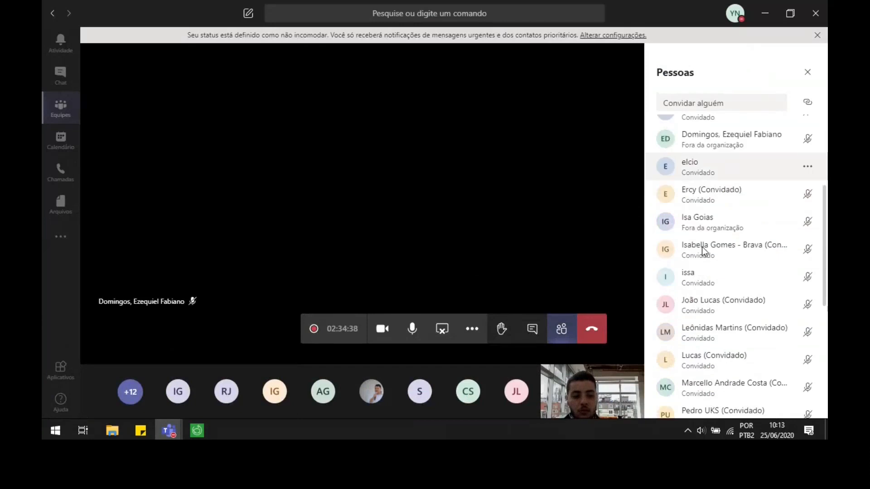
scroll(692, 276, "up", 10)
left_click(199, 433)
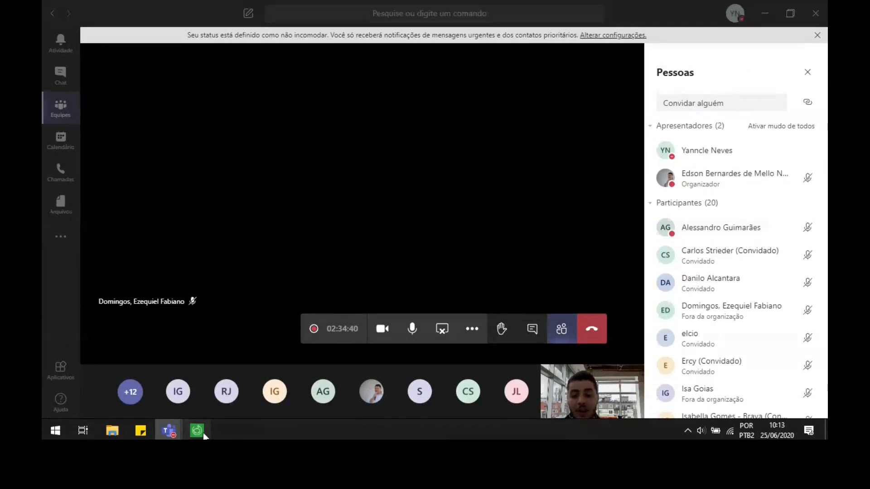